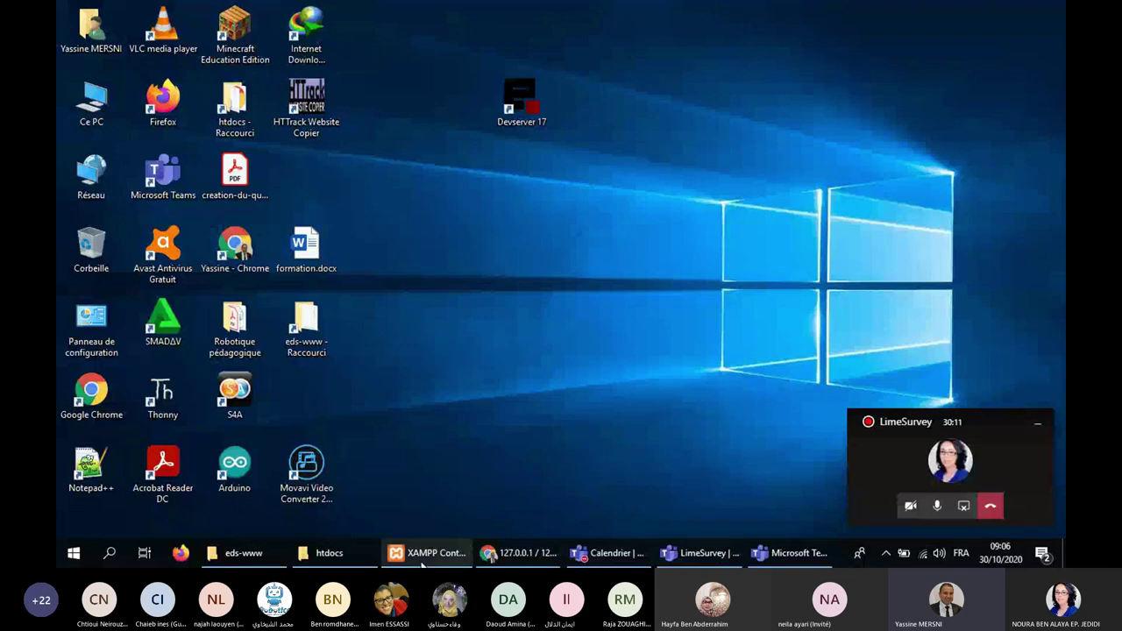
Bring the eds-www folder window back and select the limesurvey3.24.2+201020.zip archive.
left_click(423, 553)
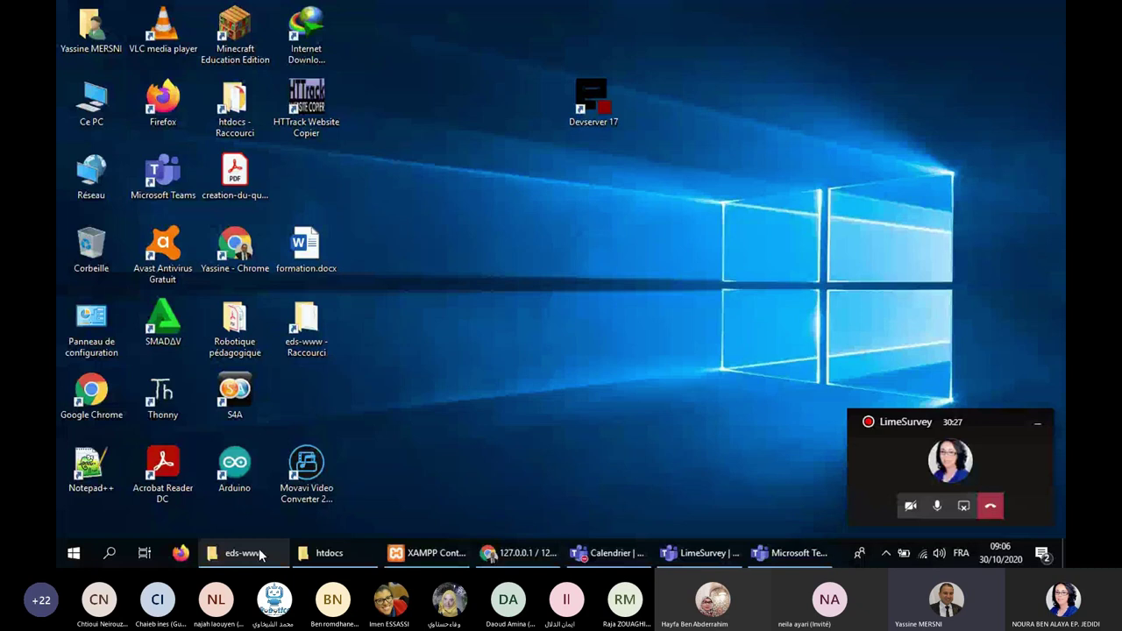
left_click(242, 553)
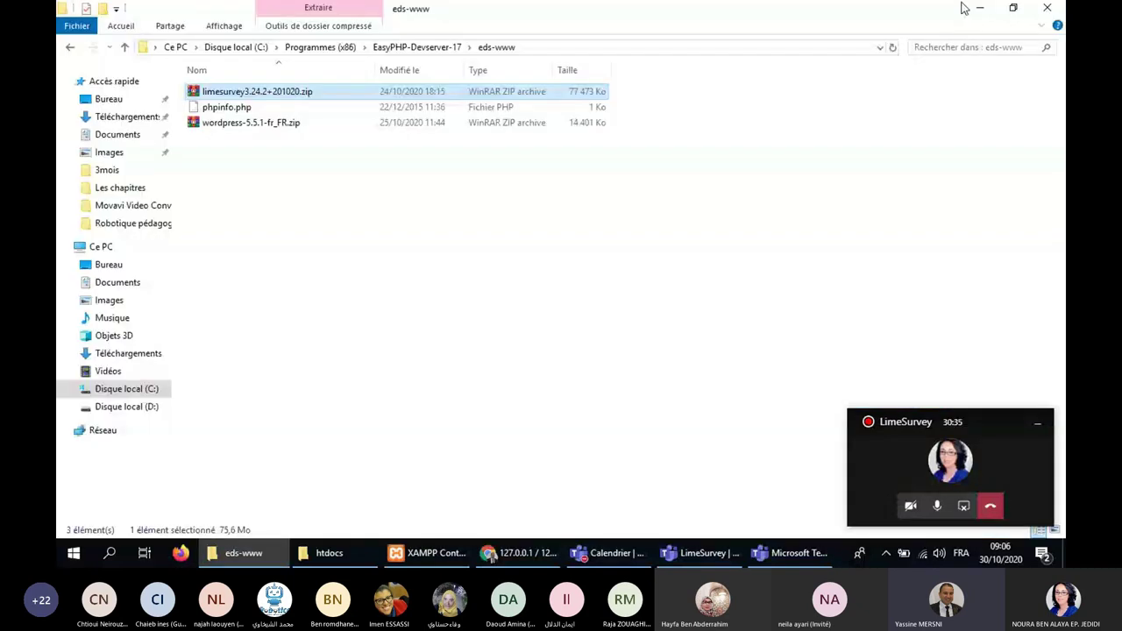
left_click(333, 217)
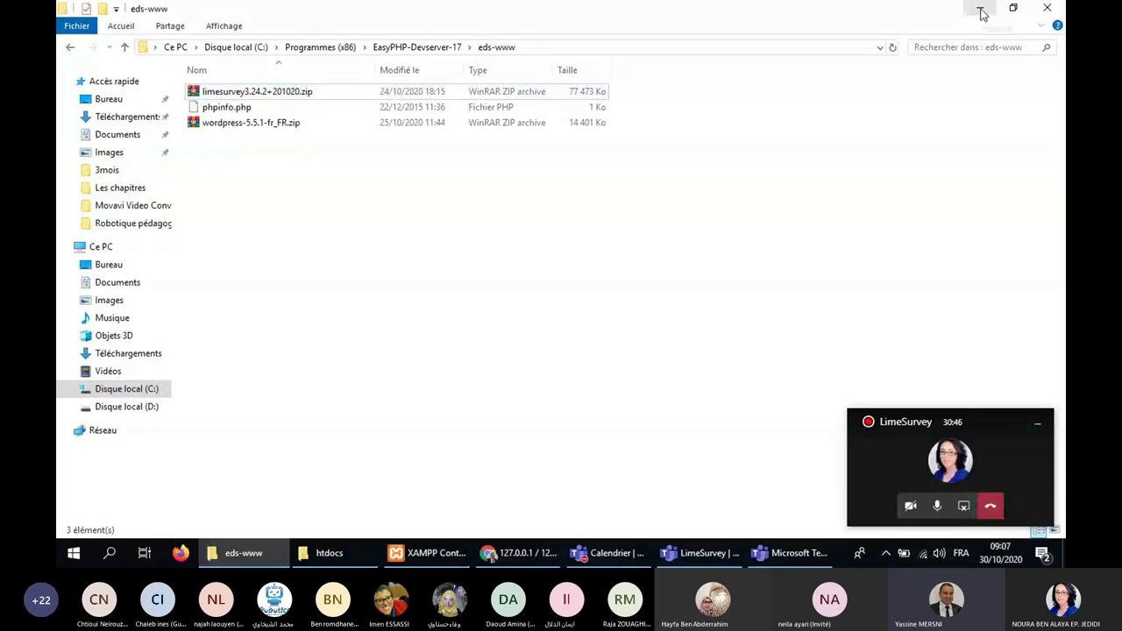
key("space")
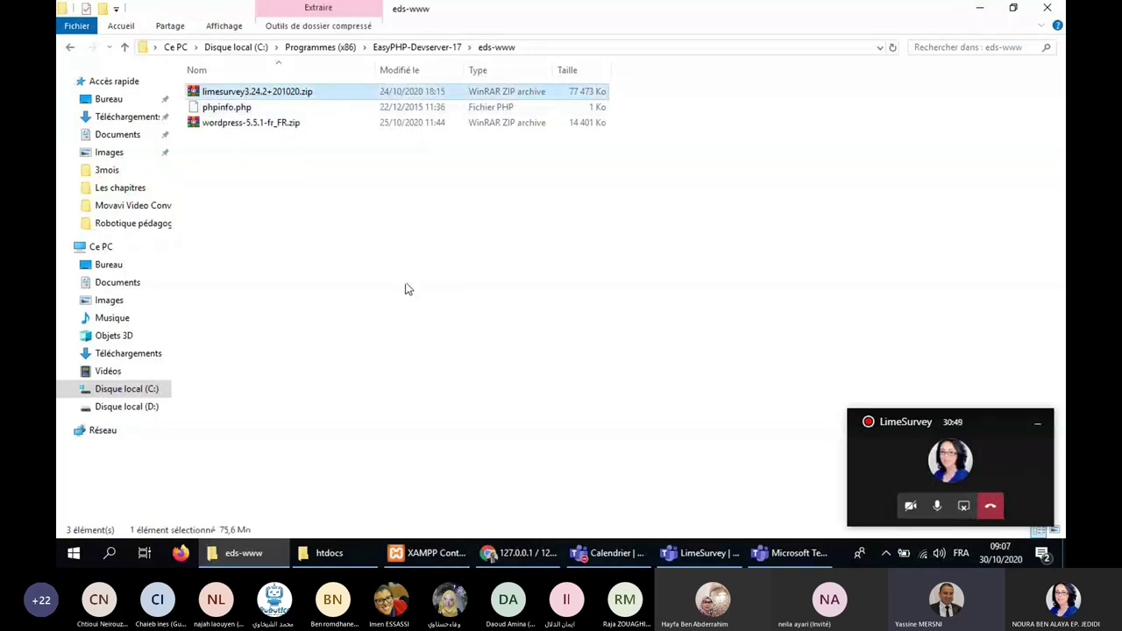
Close the eds-www window and browse from Ce PC into C:\xampp.
left_click(1050, 8)
double_click(90, 104)
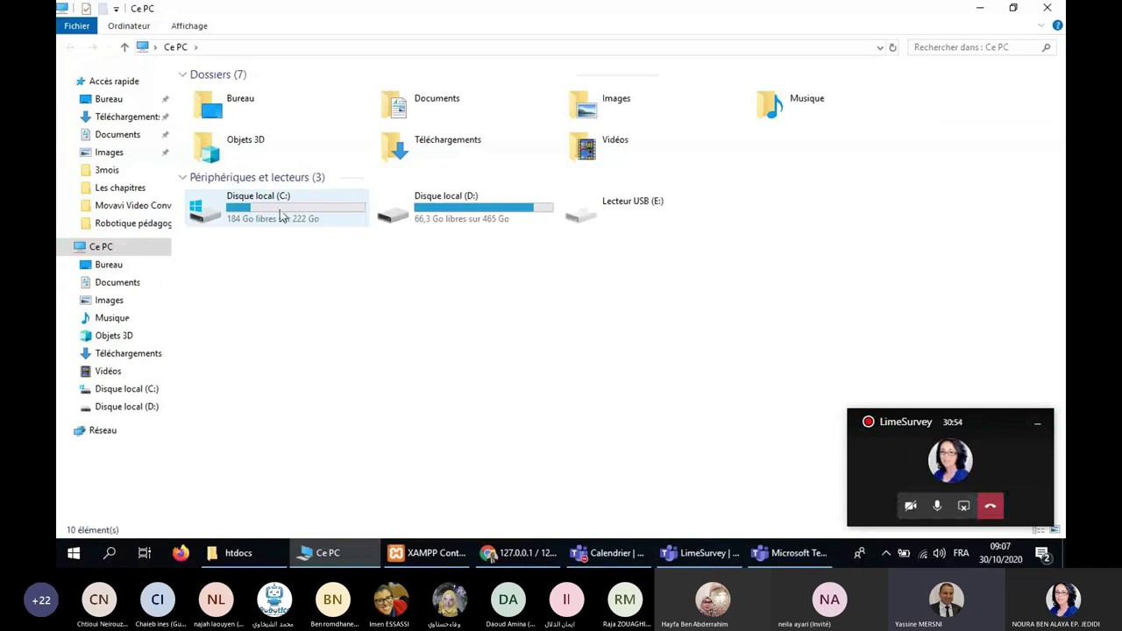
double_click(281, 216)
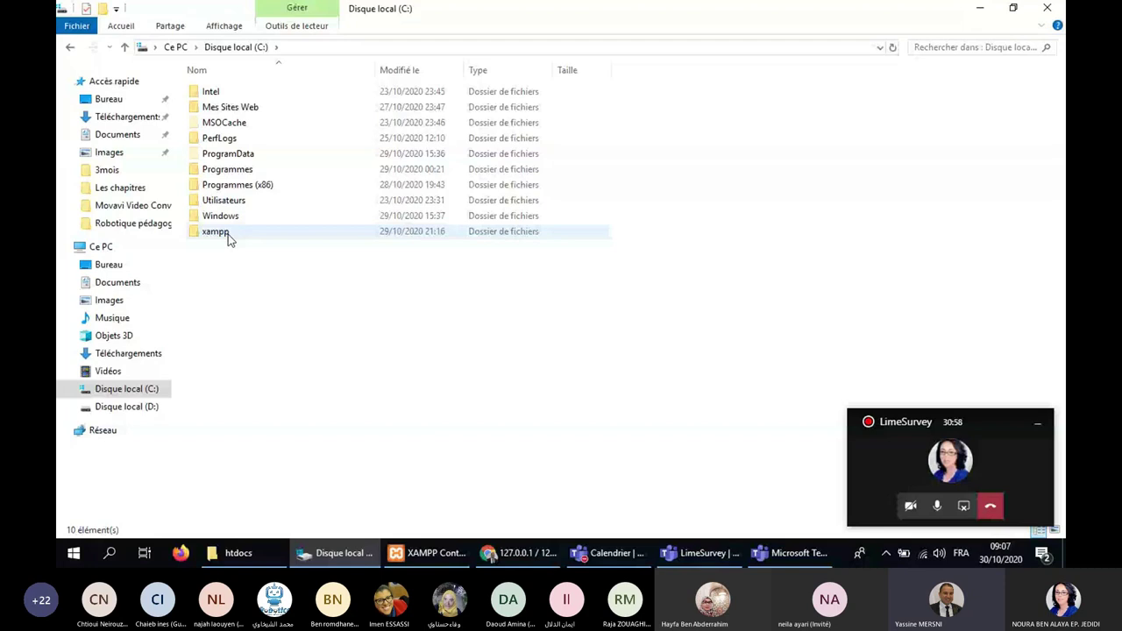
double_click(220, 232)
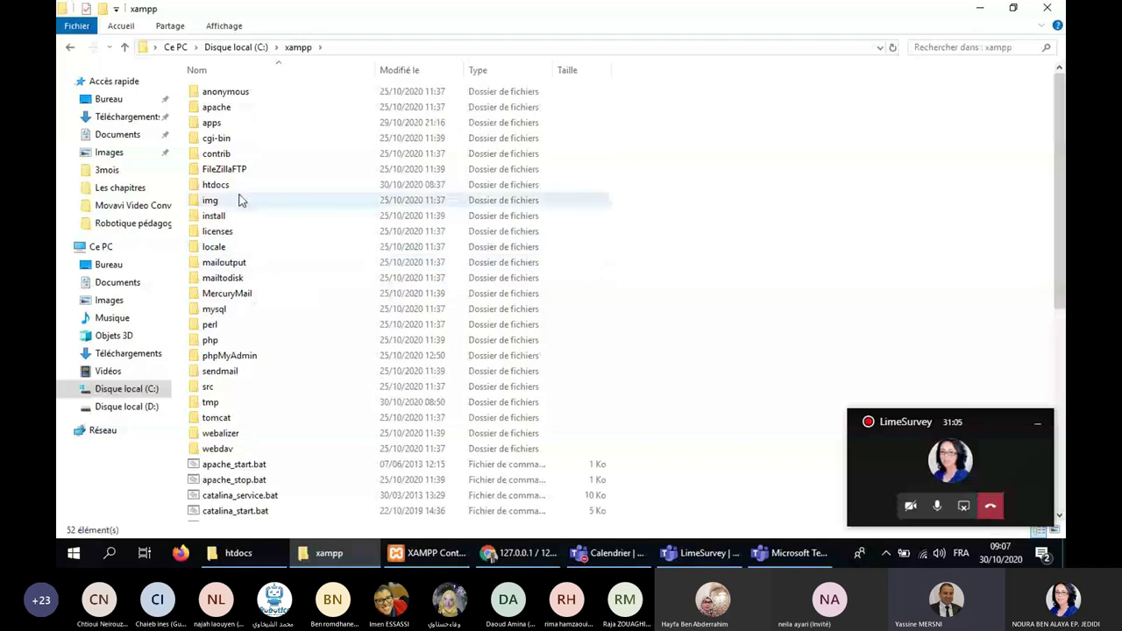
Reach C:\xampp\htdocs, select limesurvey3.24.2+201020.zip, and minimize the window.
left_click(236, 46)
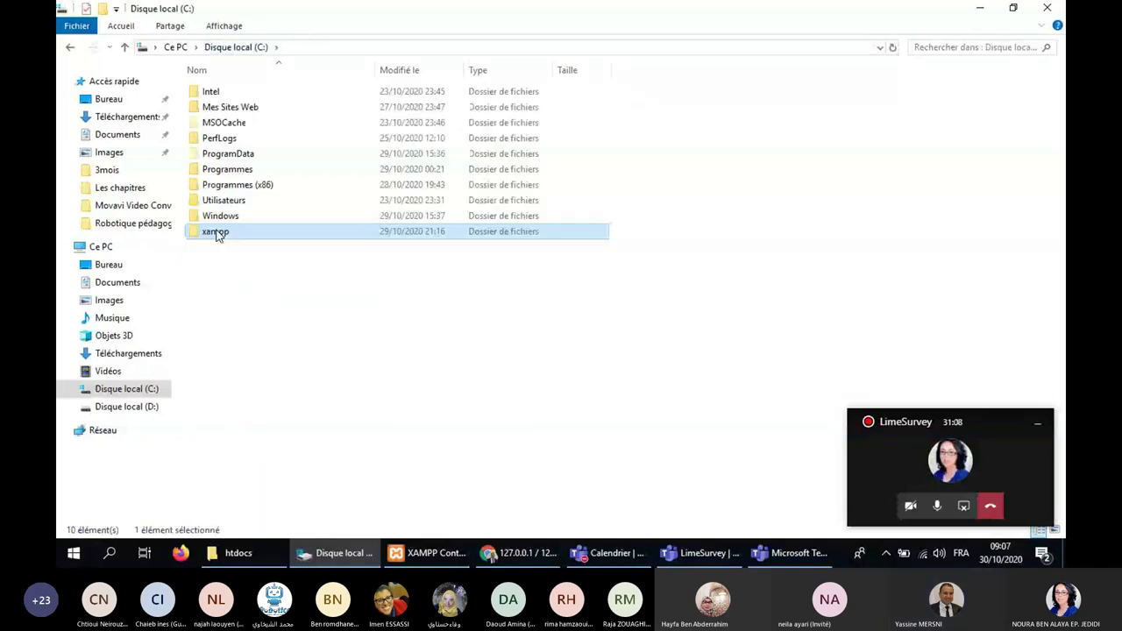
double_click(215, 233)
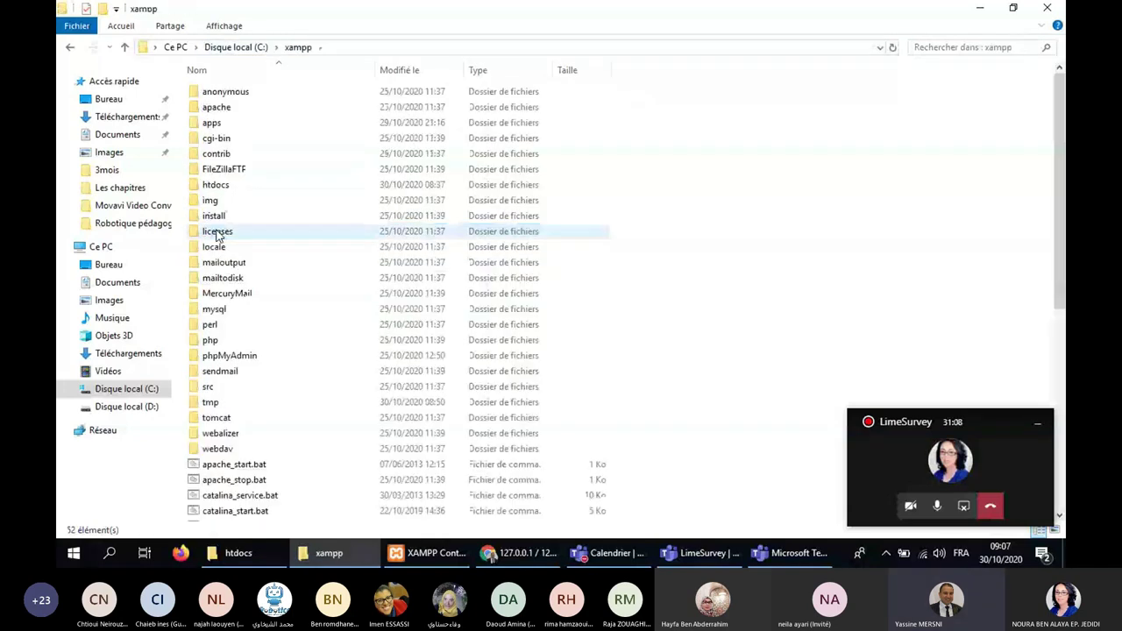
double_click(215, 185)
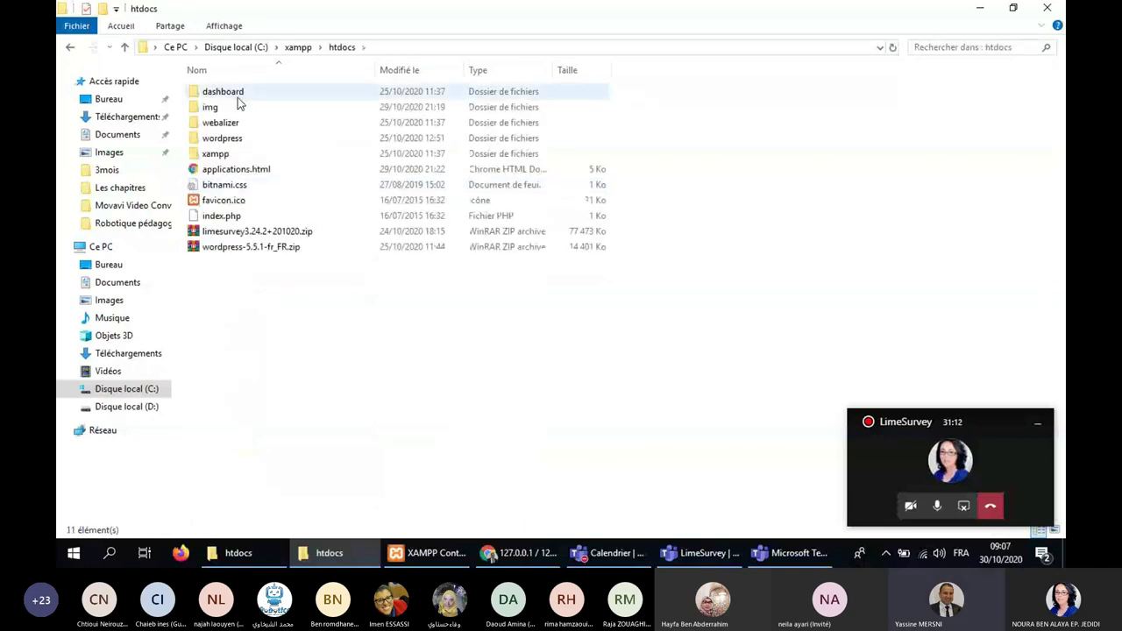
left_click(263, 232)
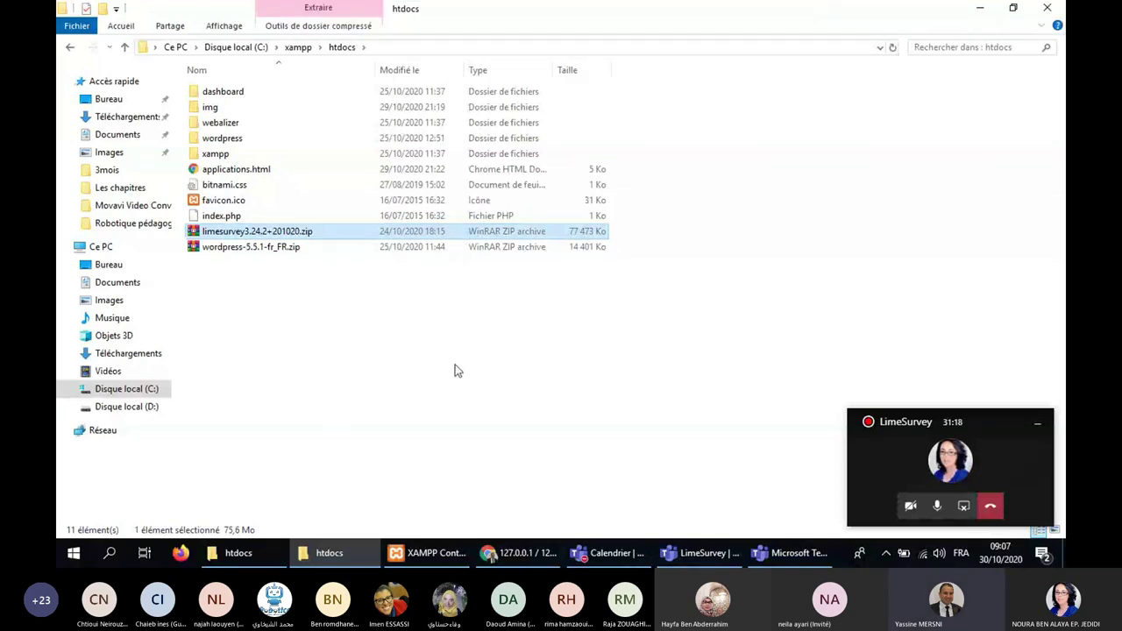
left_click(991, 16)
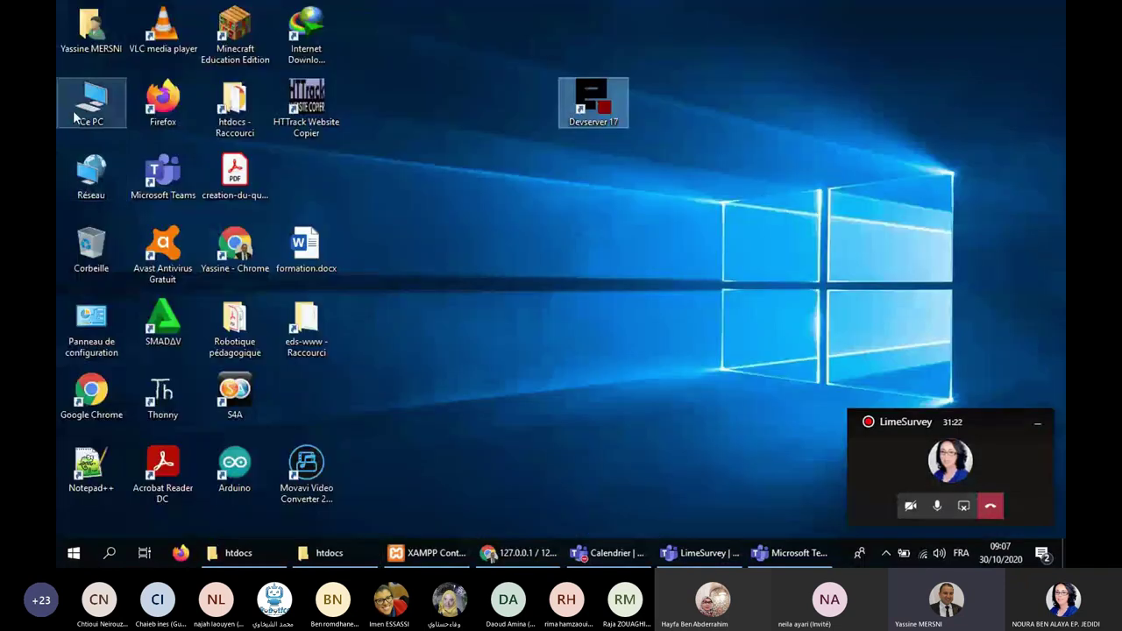
Browse from Ce PC through Disque local (C:) and Programmes (x86) into EasyPHP-Devserver-17.
double_click(89, 109)
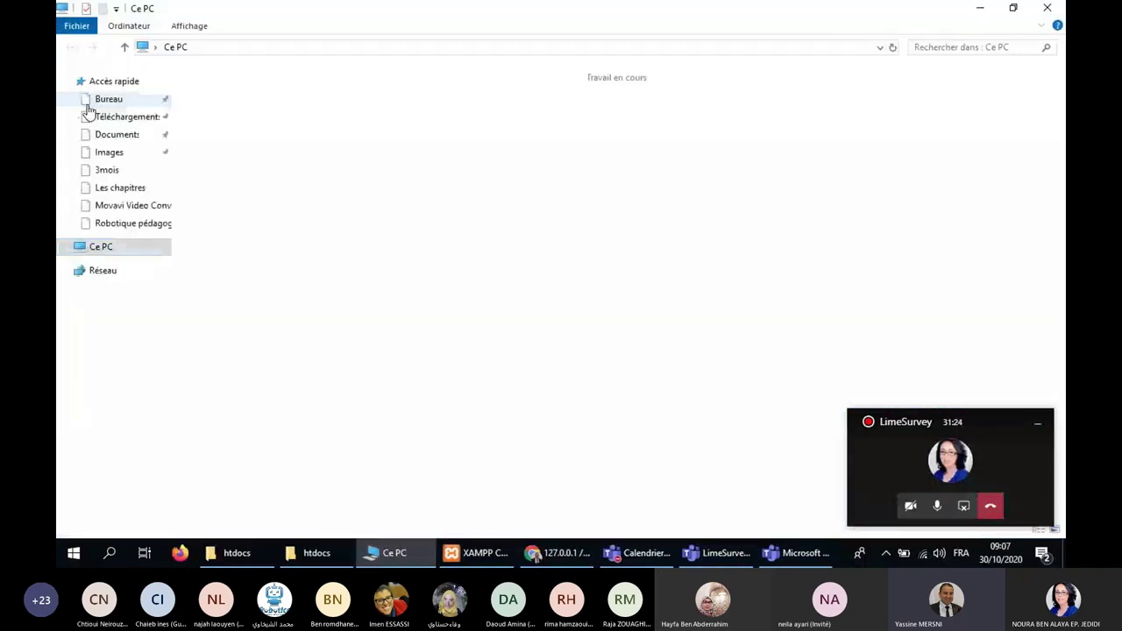
left_click(269, 206)
double_click(269, 206)
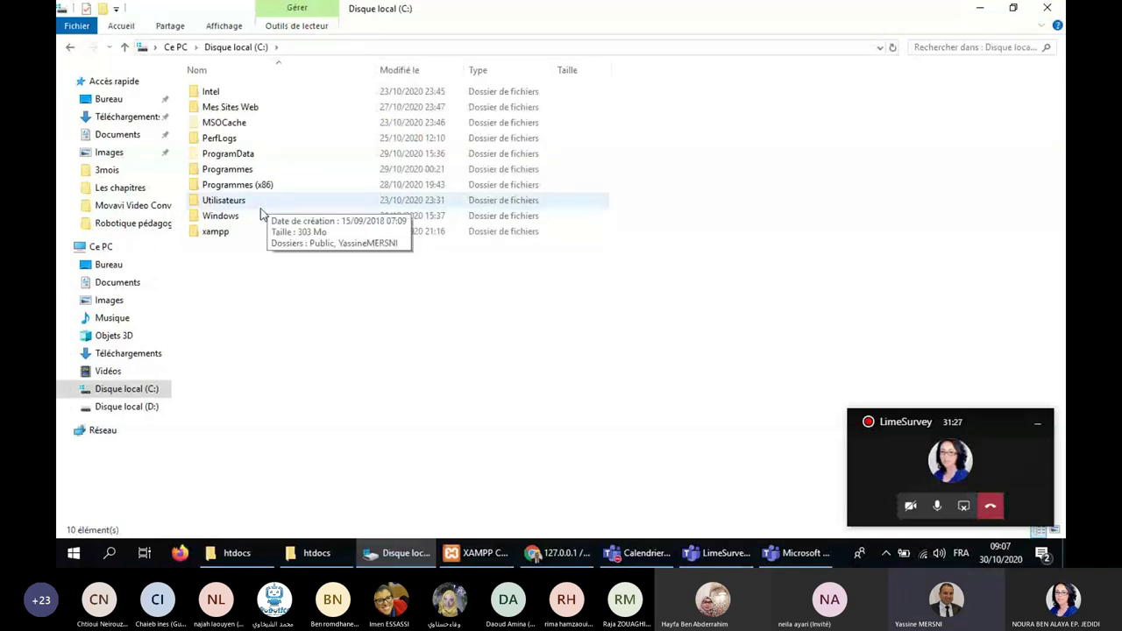
left_click(248, 187)
double_click(248, 186)
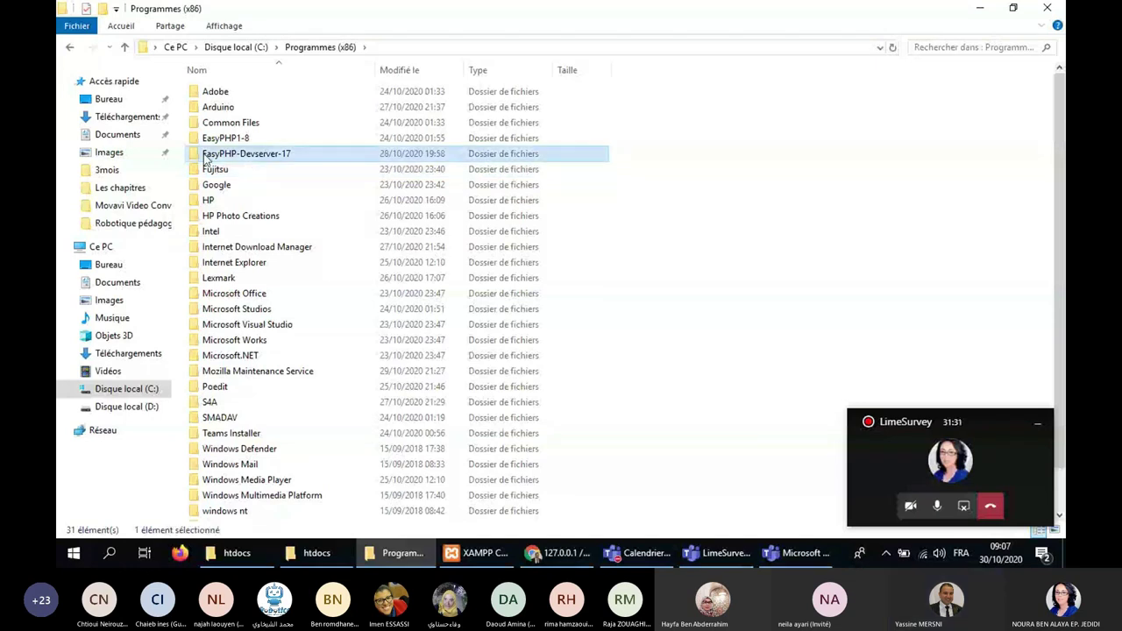
double_click(210, 155)
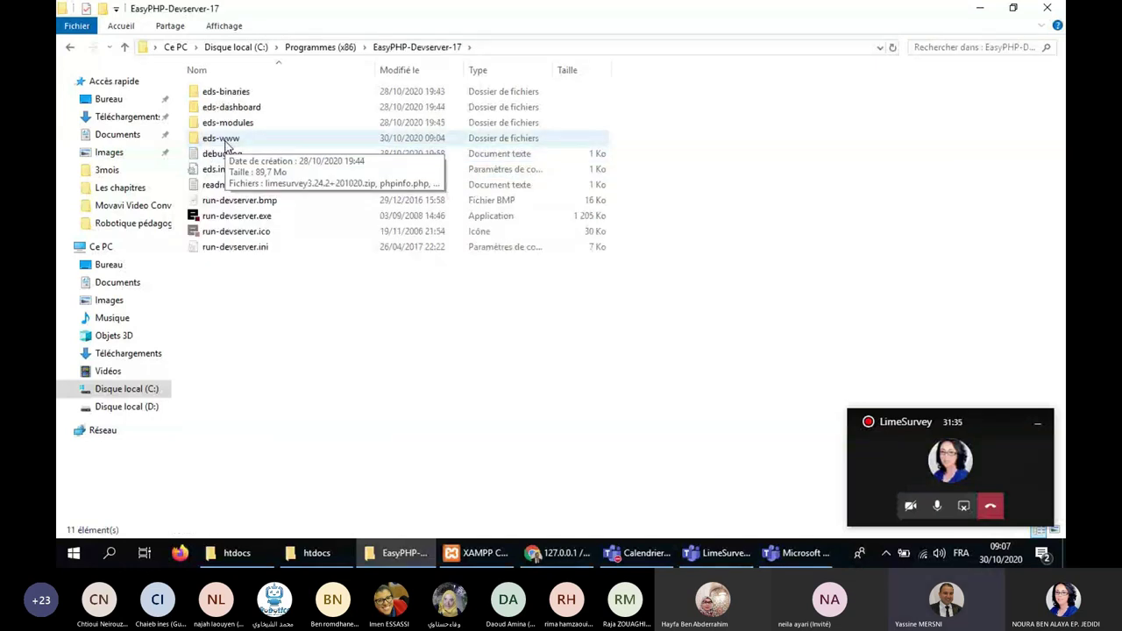
Open the eds-www folder and select the limesurvey3.24.2+201020.zip archive.
left_click(227, 145)
double_click(227, 141)
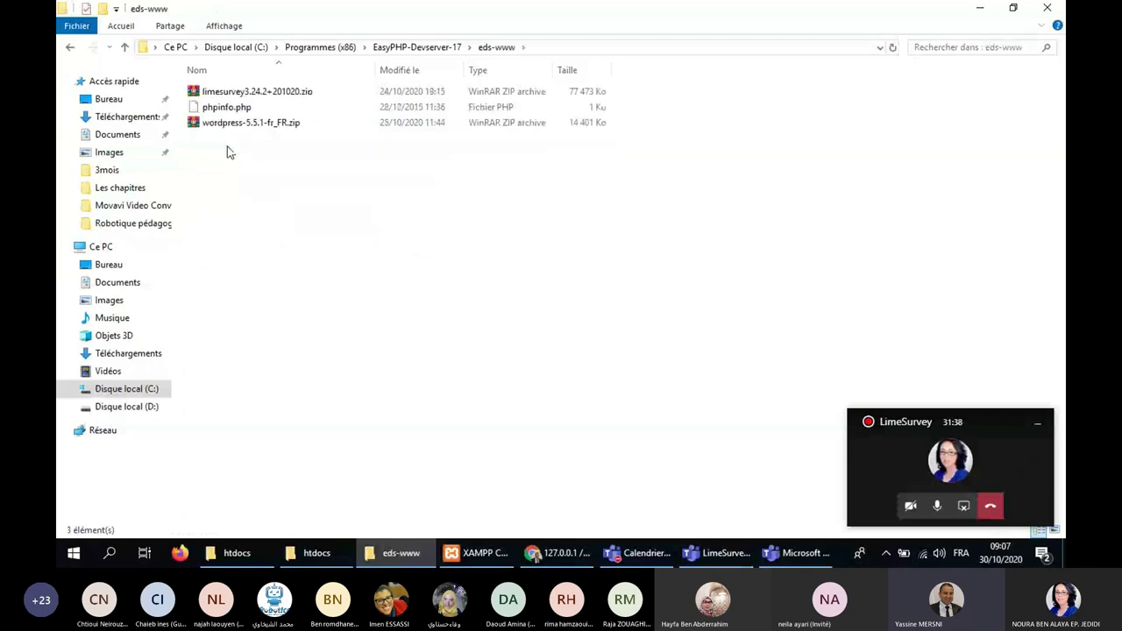
left_click(254, 94)
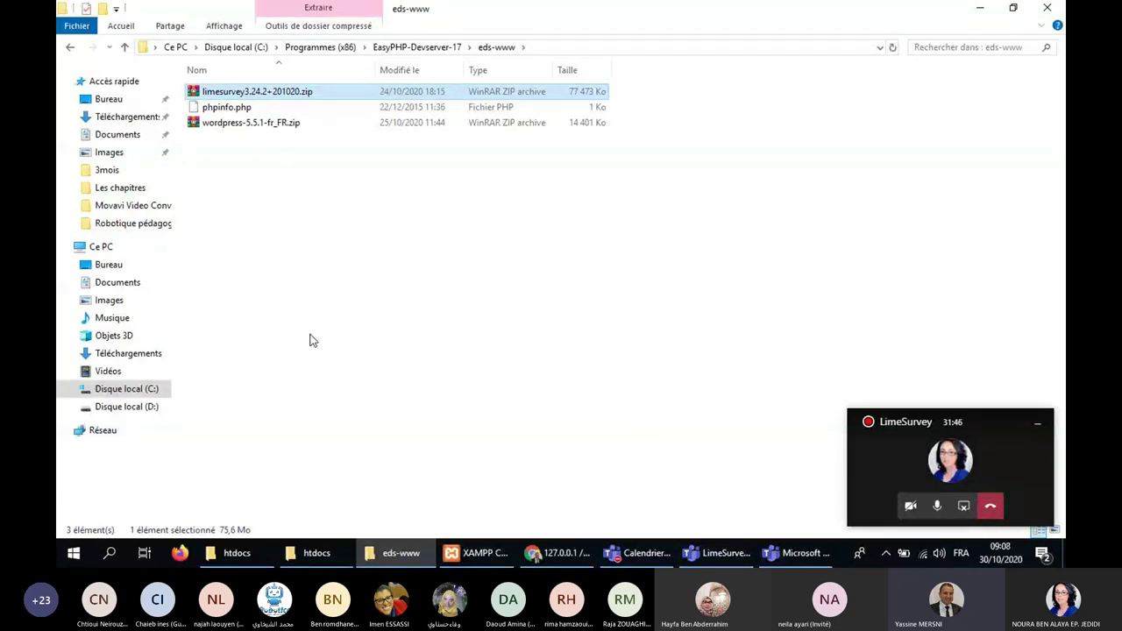
left_click(313, 341)
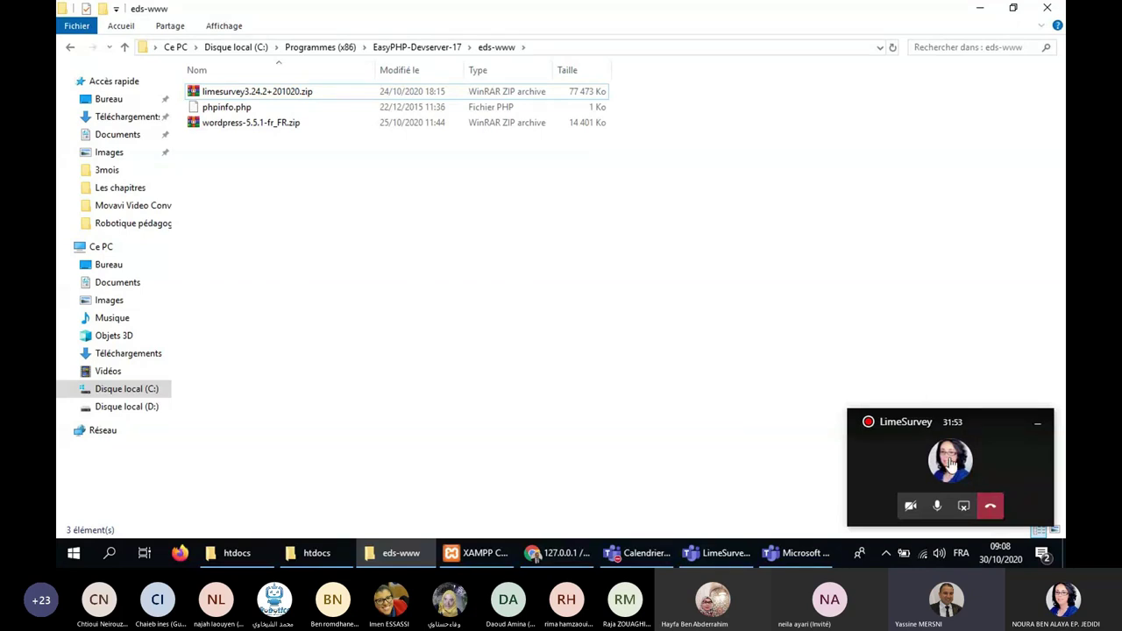
left_click(235, 94)
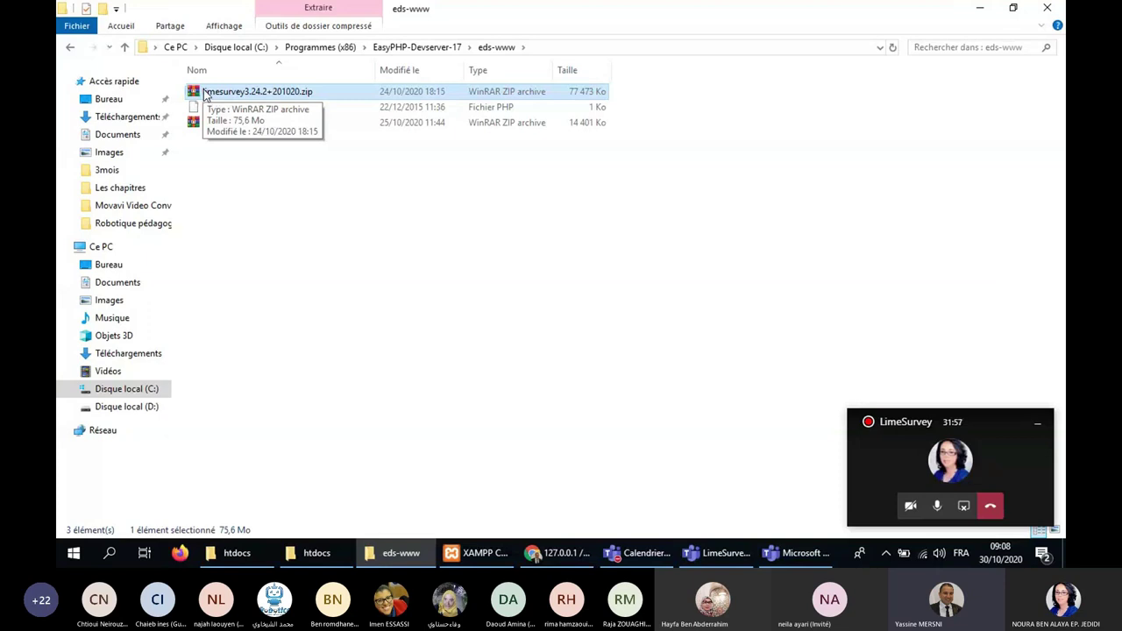
right_click(206, 94)
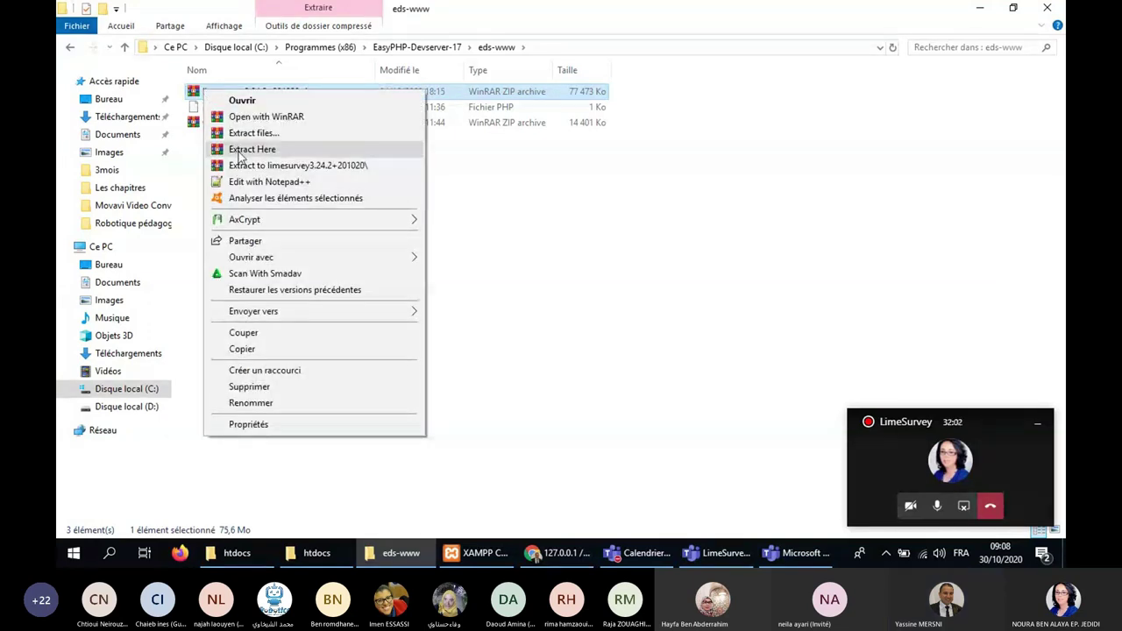
left_click(240, 155)
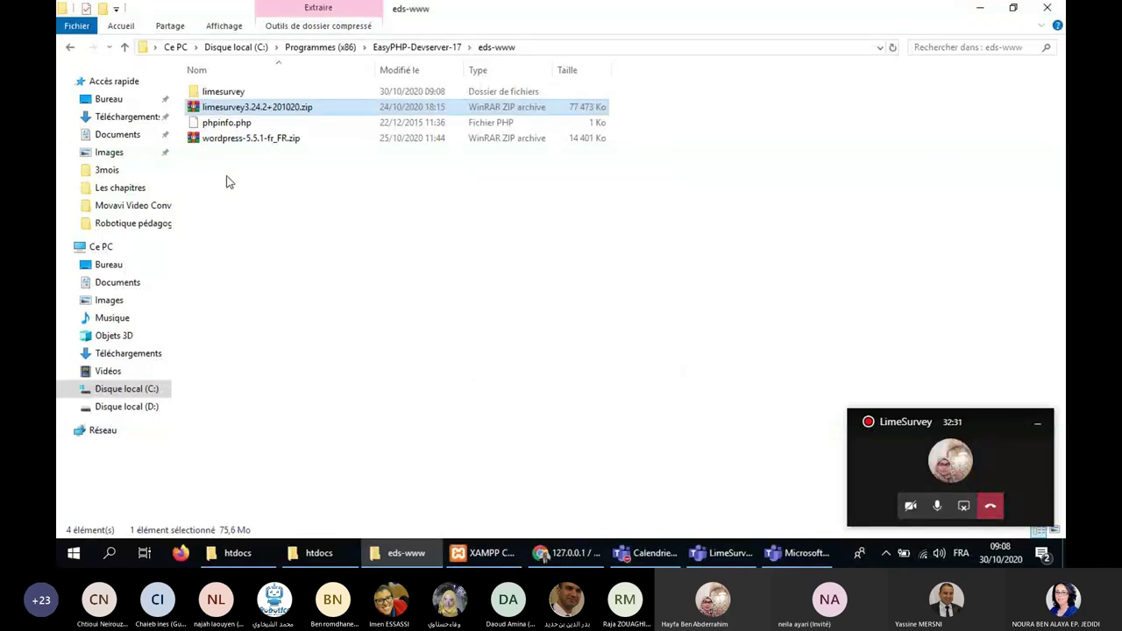
Open the extracted limesurvey folder showing admin, application, installer and index.php.
left_click(221, 93)
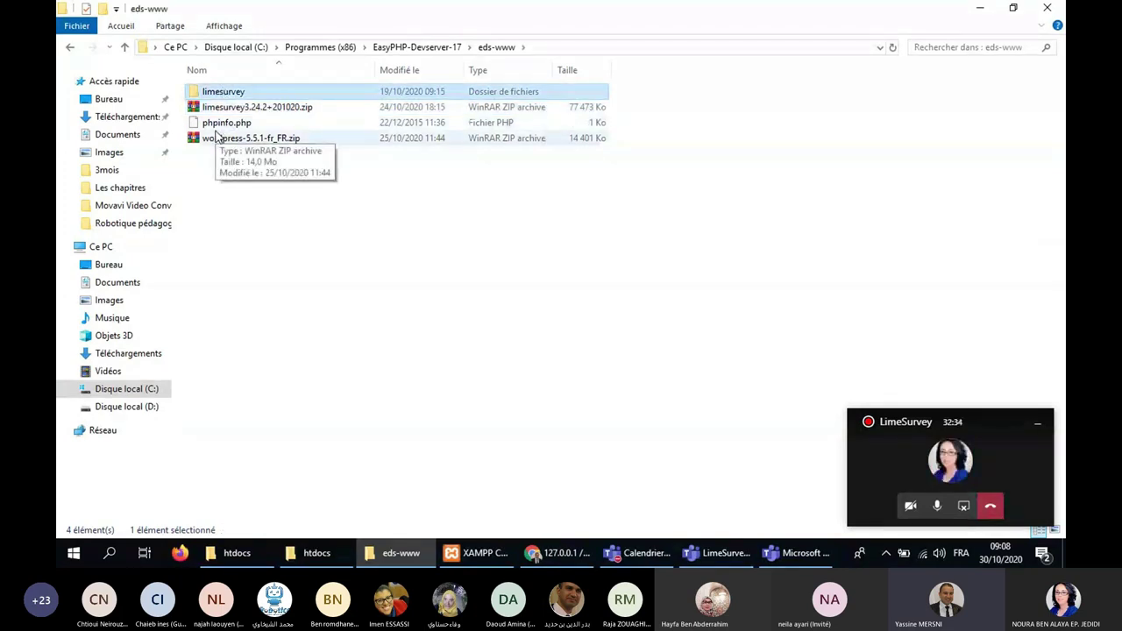
double_click(201, 97)
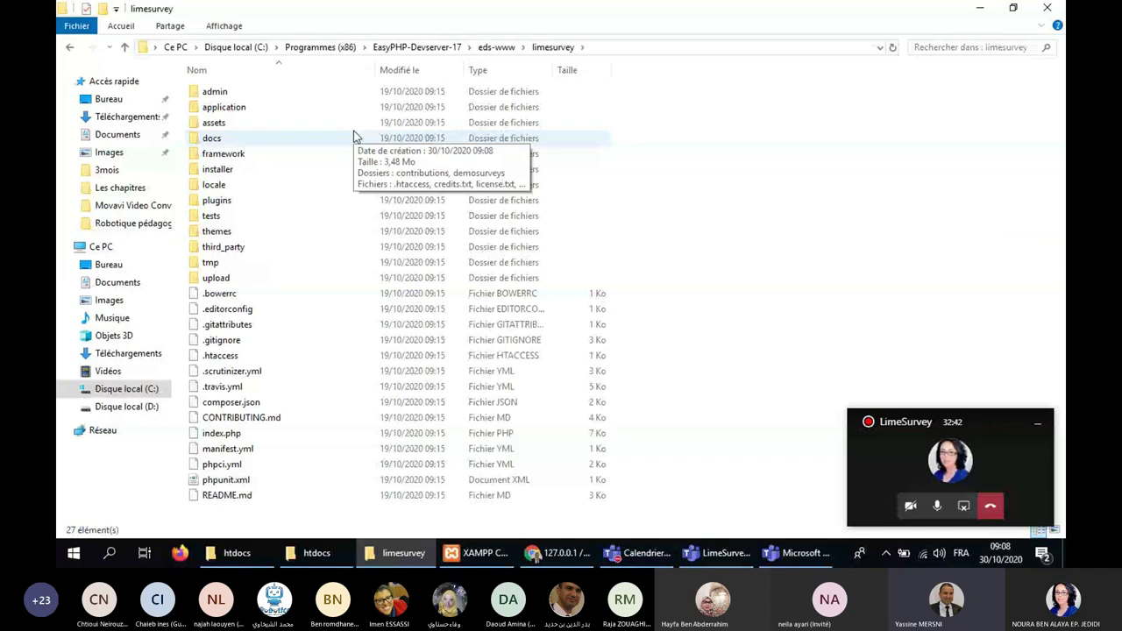
left_click(497, 49)
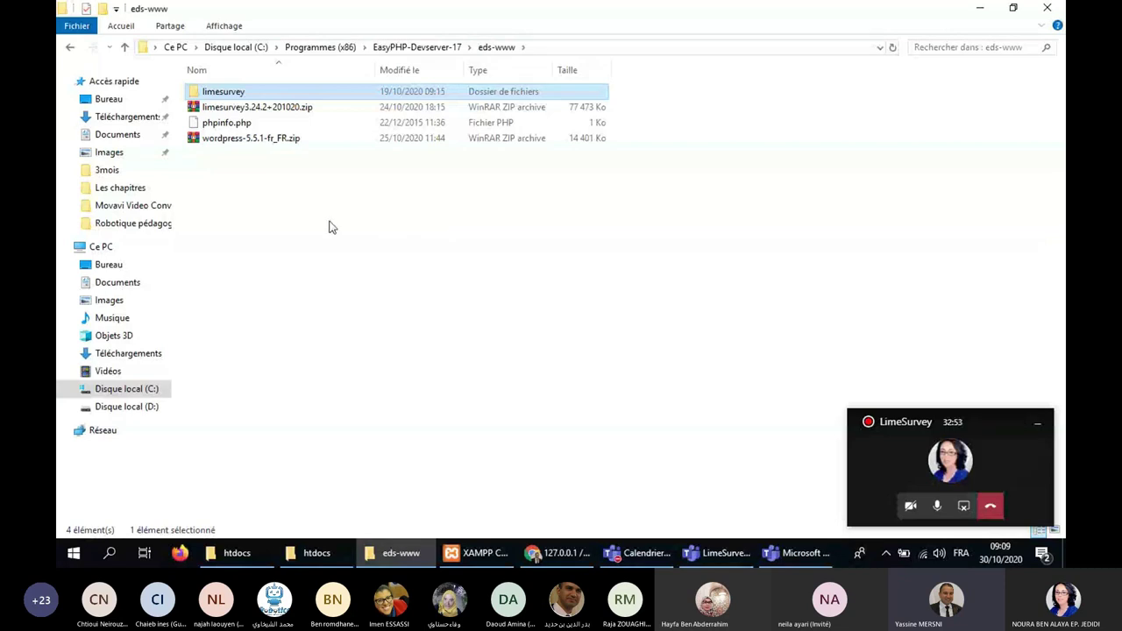
double_click(200, 93)
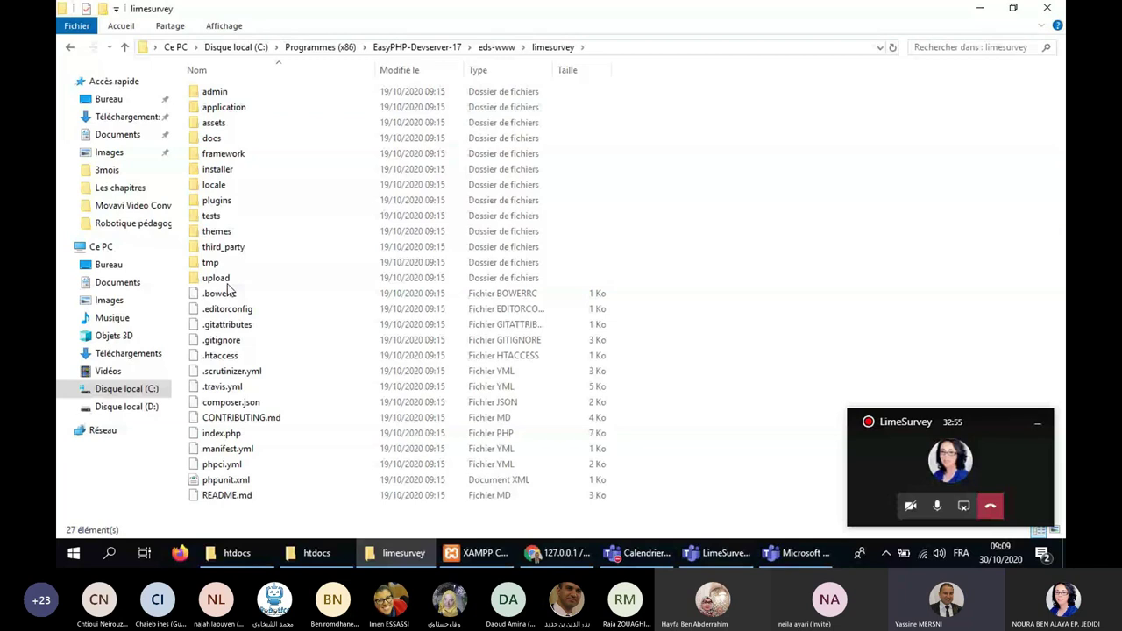
left_click(568, 554)
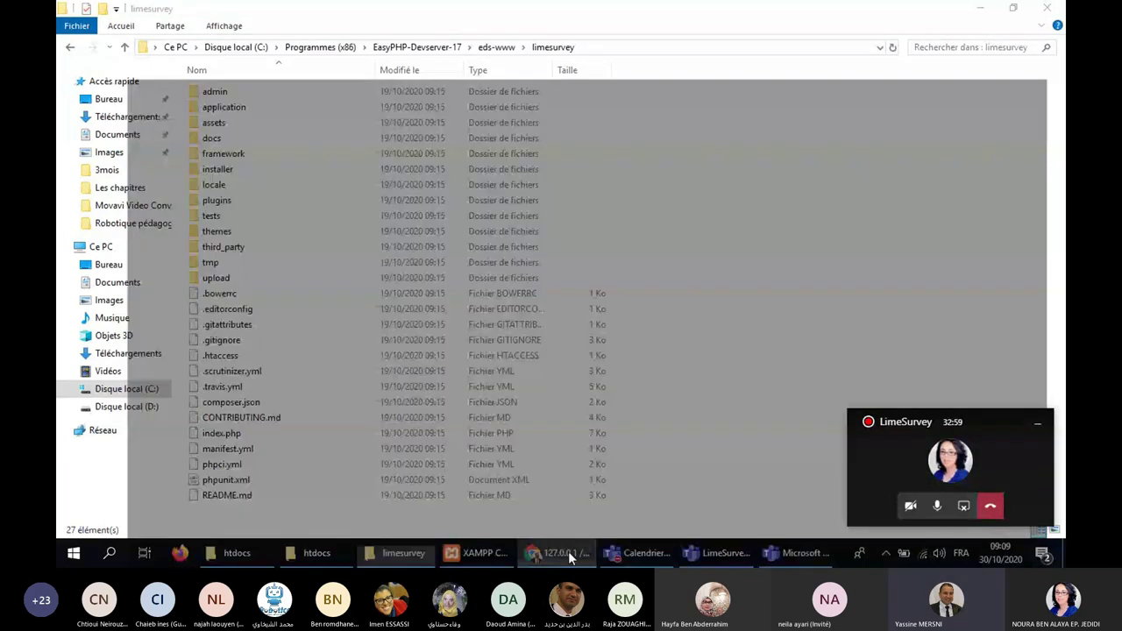
In a new Chrome tab, load 127.0.0.1/limesurvey, which returns a 404 Not Found page.
key("ctrl+t")
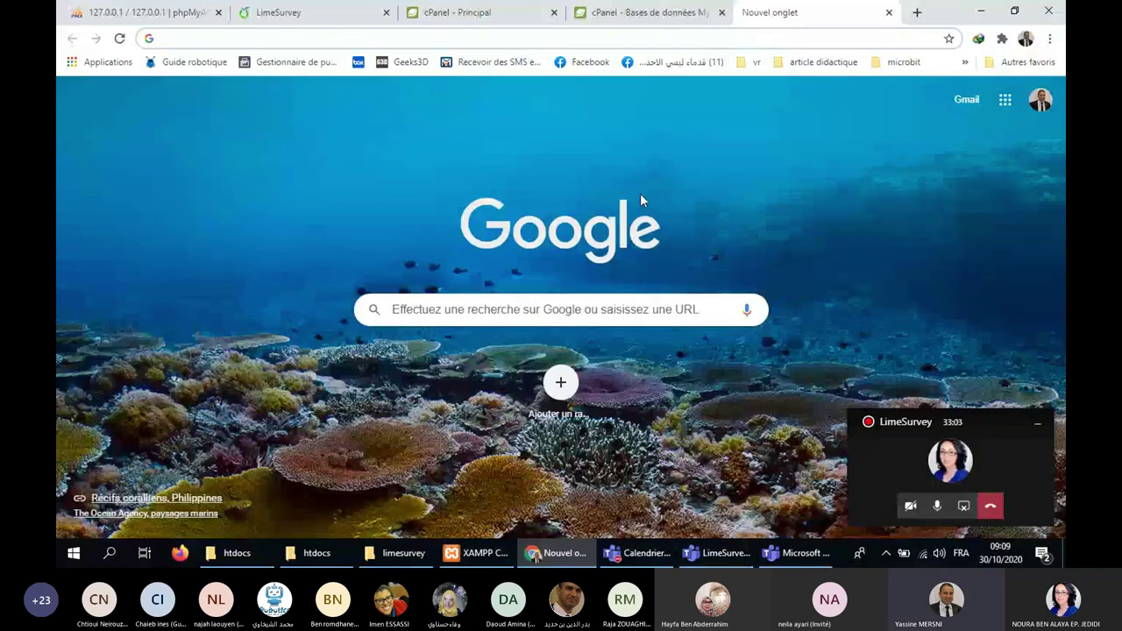
type("127.0.0.")
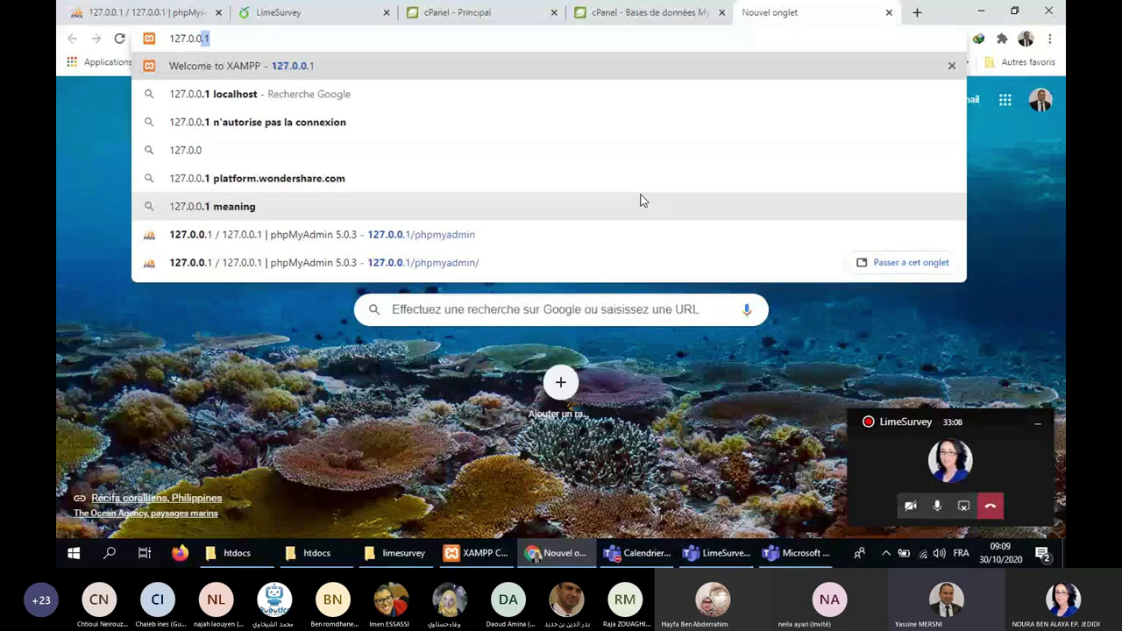
type("1/")
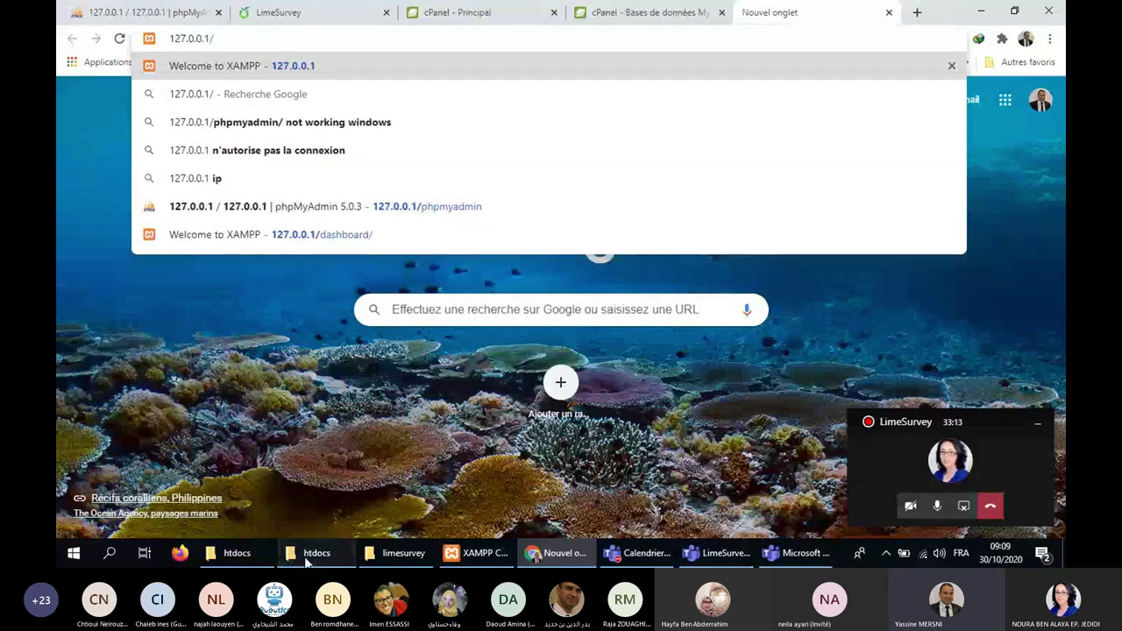
left_click(229, 553)
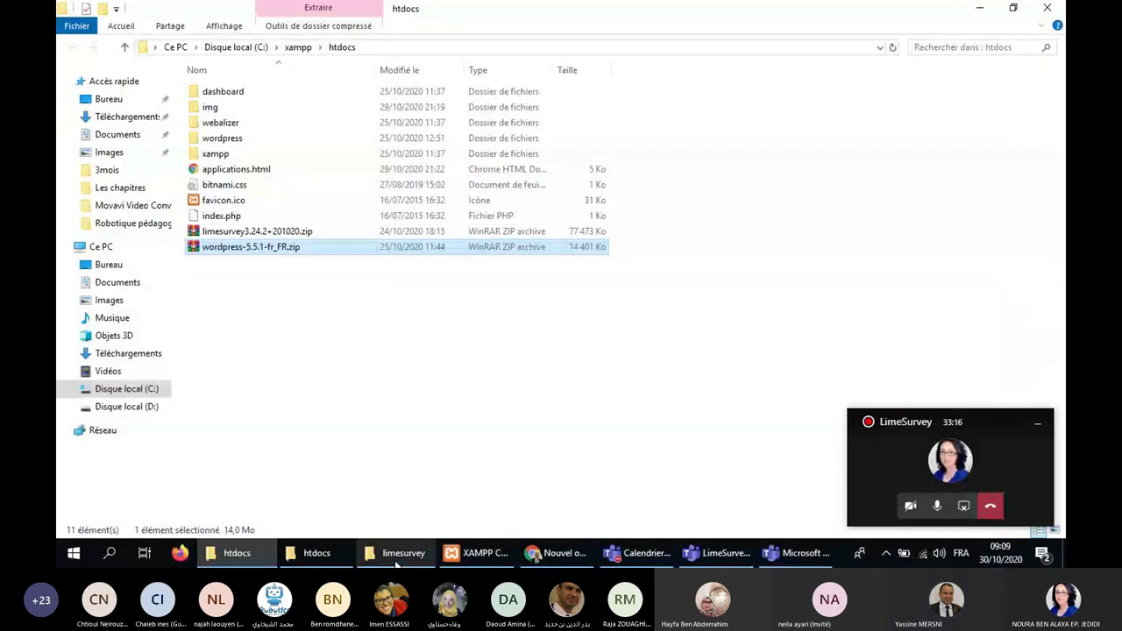
left_click(396, 561)
left_click(496, 47)
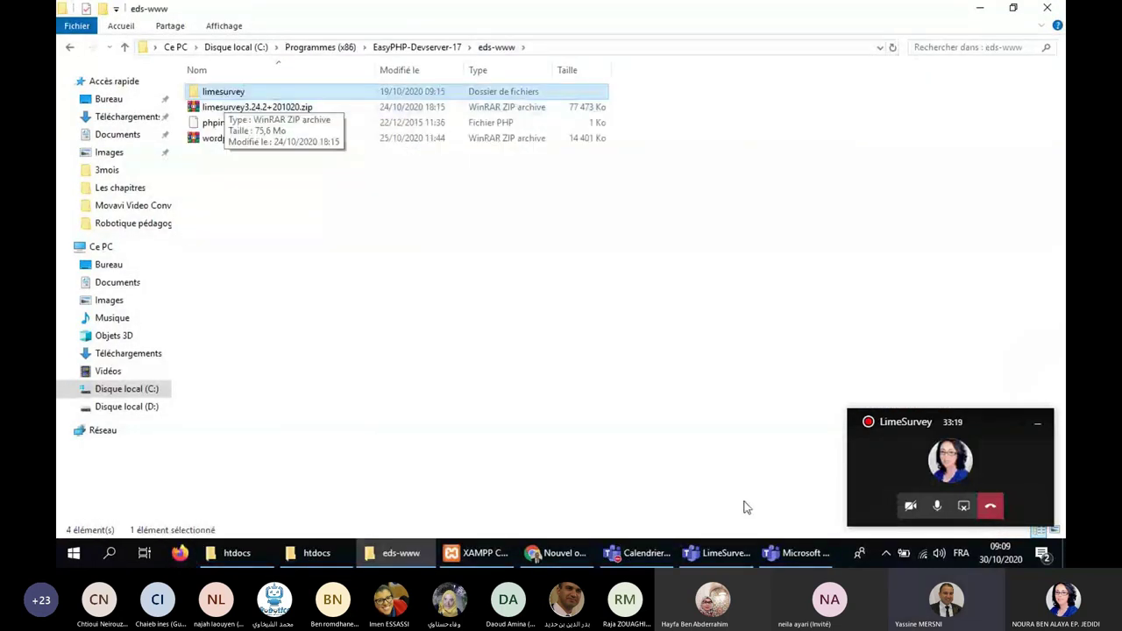
left_click(552, 553)
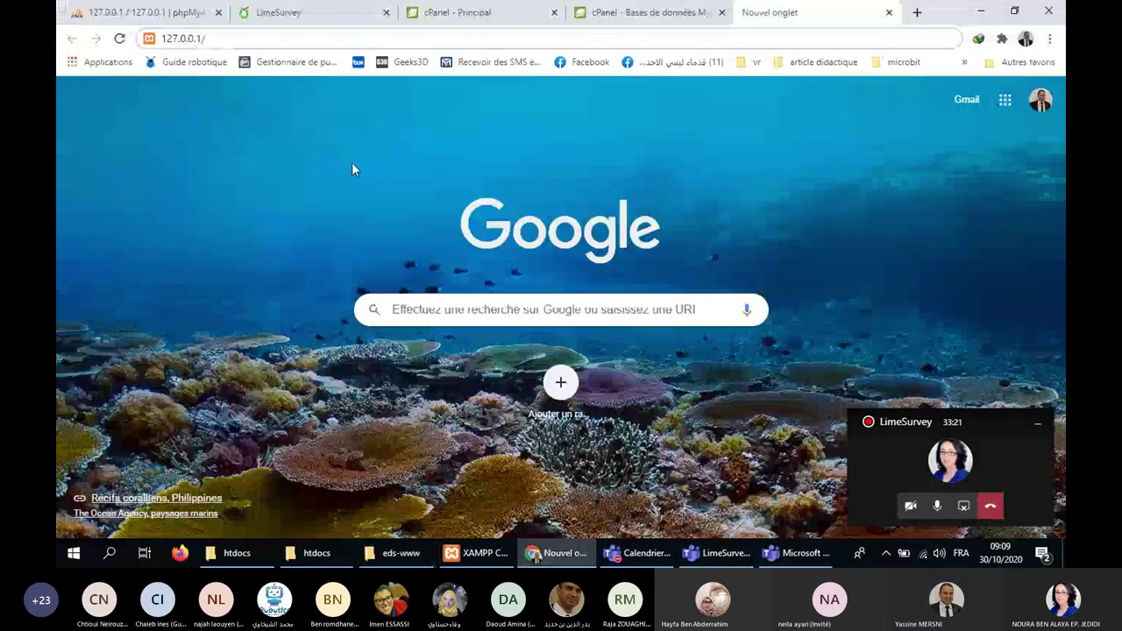
type("limesurvey")
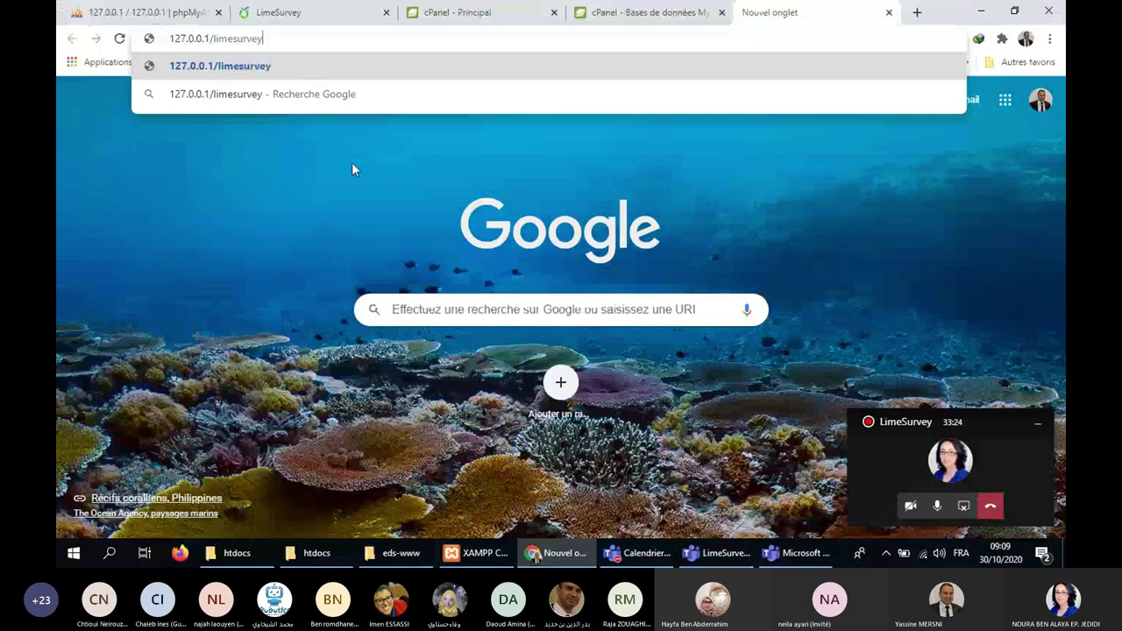
left_click(473, 67)
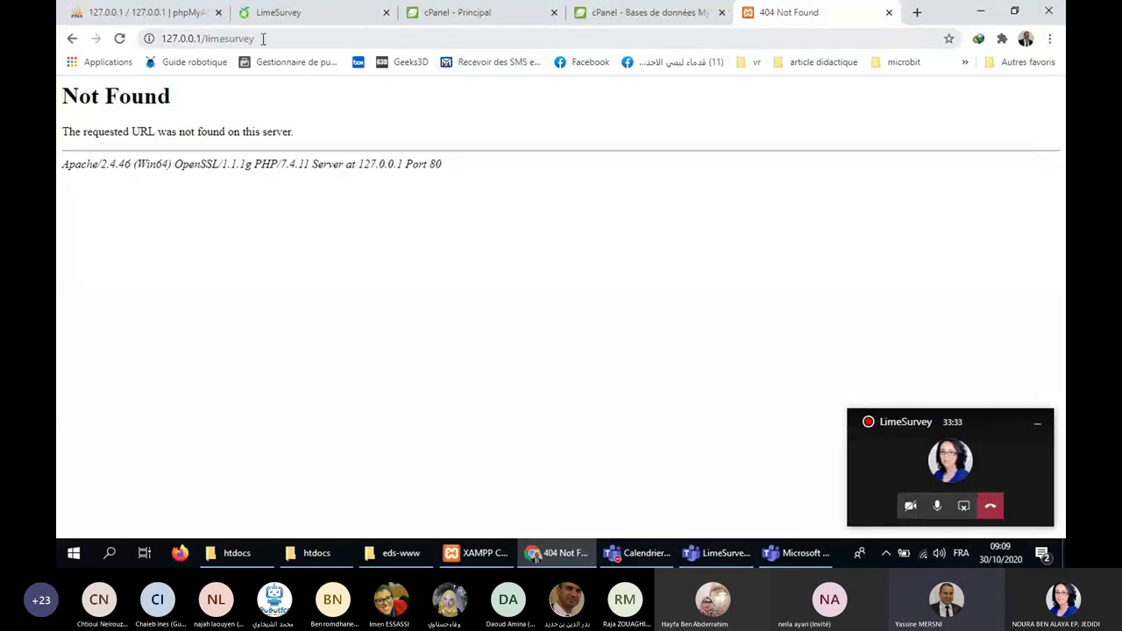
left_click(262, 36)
key("Escape")
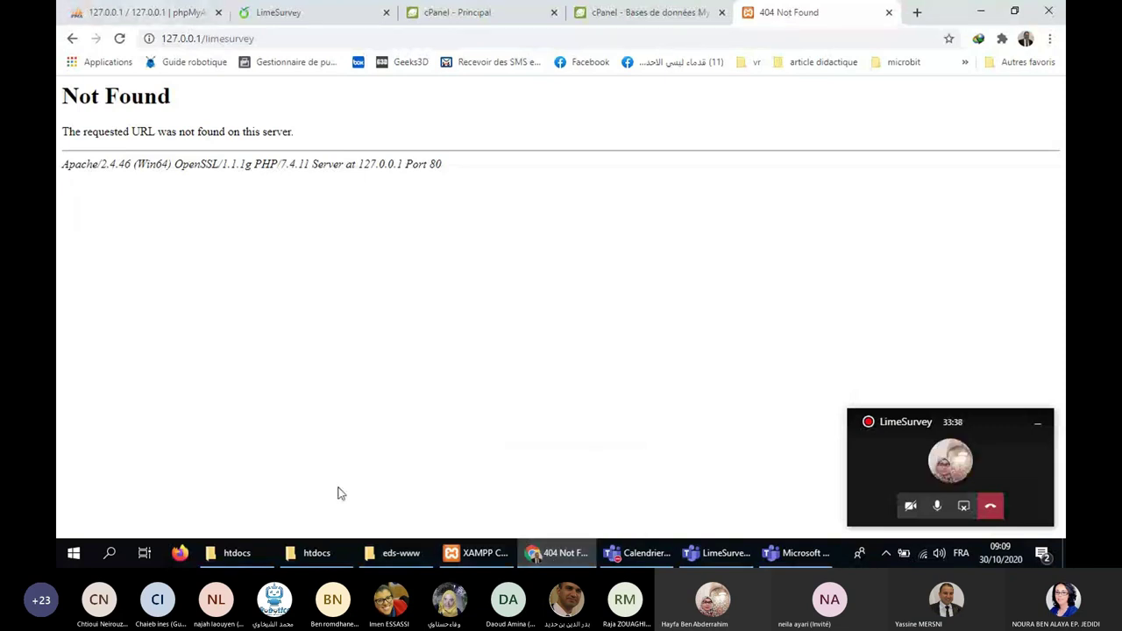
Cycle through the htdocs folder windows and bring the eds-www folder window forward.
left_click(318, 554)
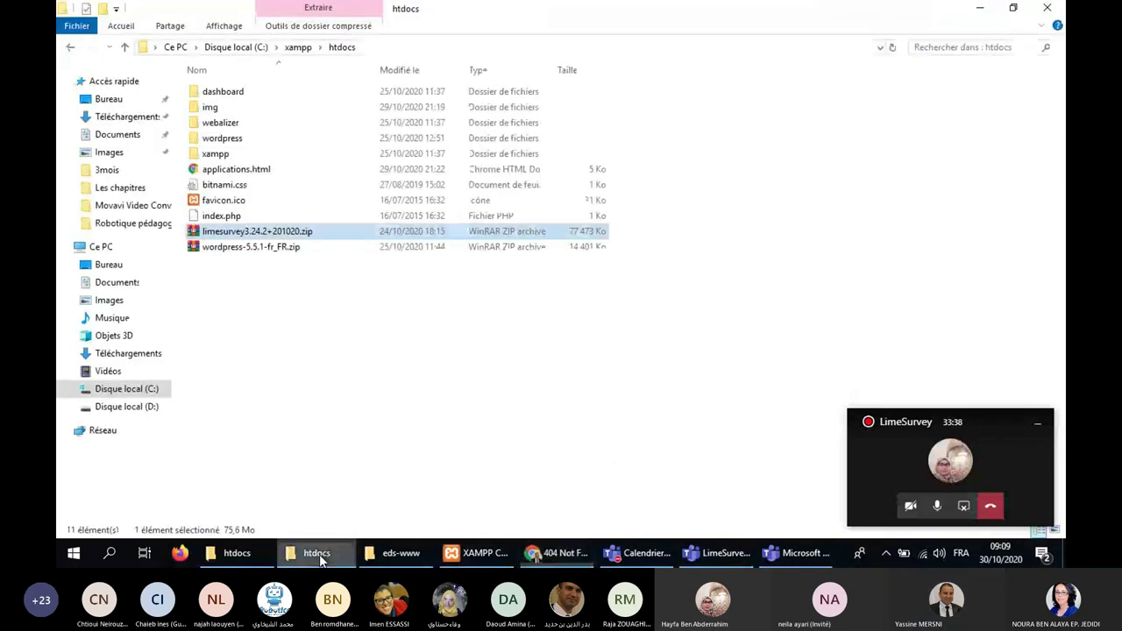
left_click(262, 549)
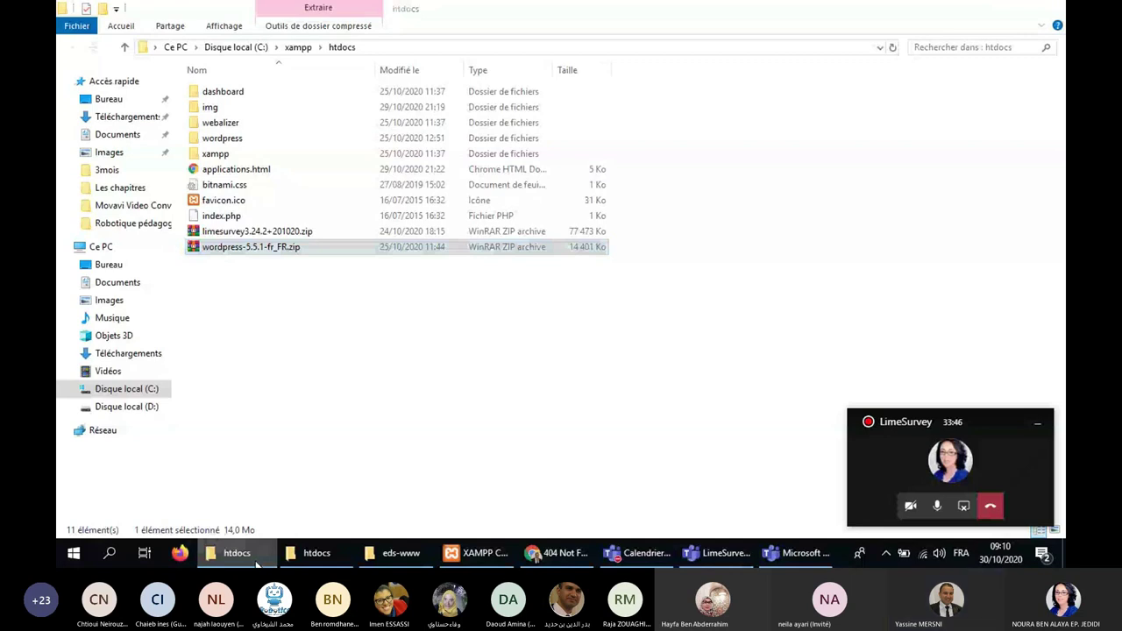
left_click(291, 558)
left_click(291, 558)
left_click(401, 554)
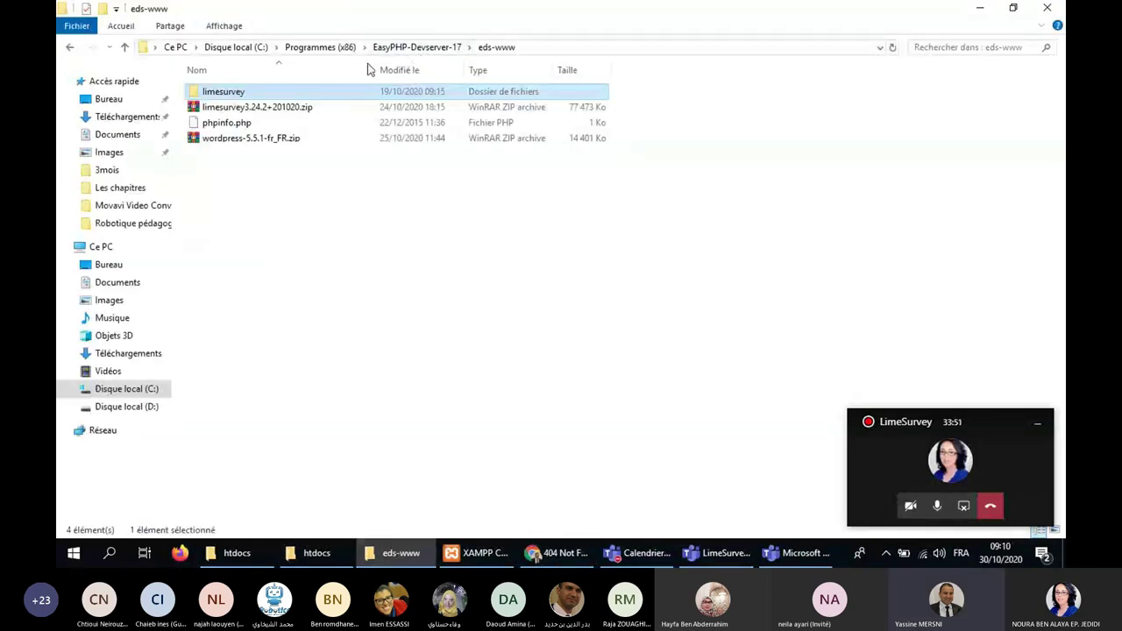
Extract the LimeSurvey zip directly into C:\xampp\htdocs with Extract Here.
left_click(316, 553)
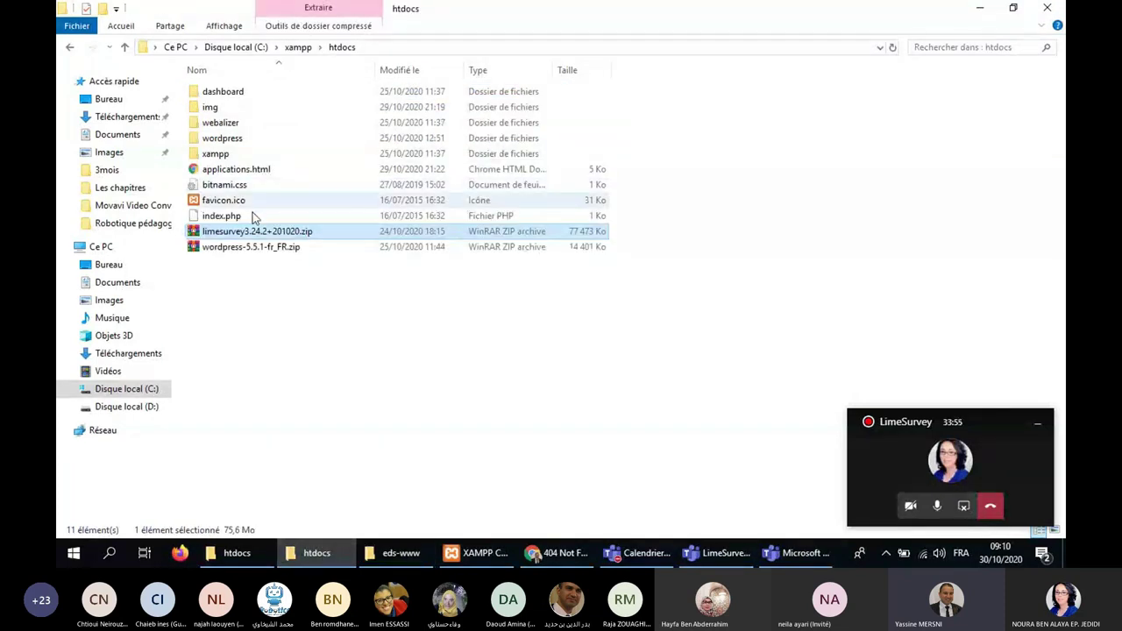
right_click(200, 242)
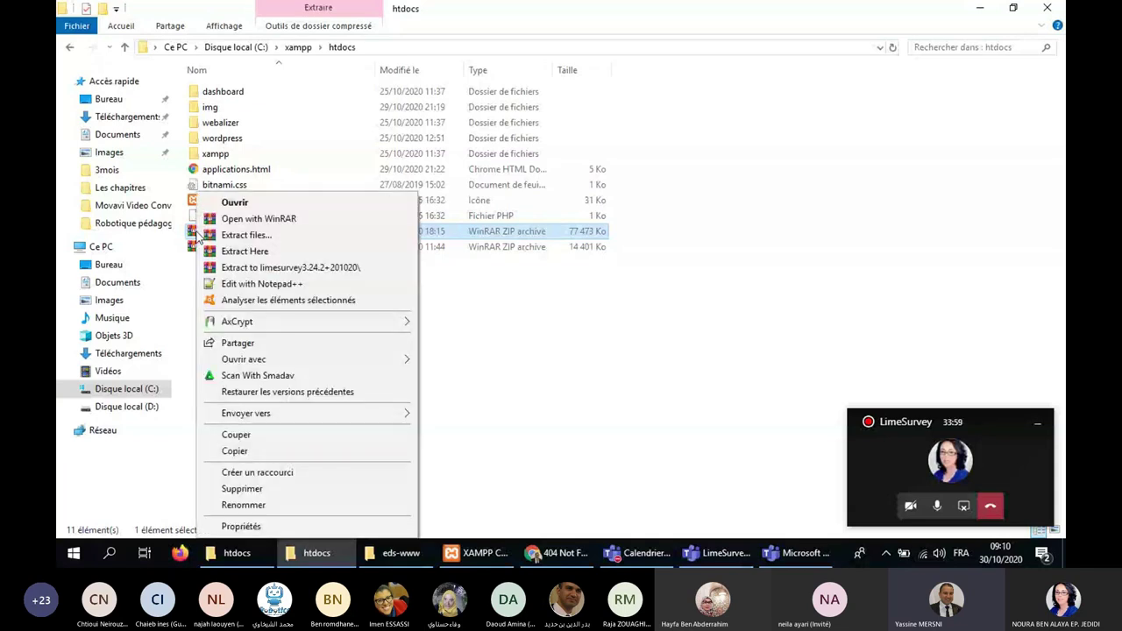
left_click(242, 252)
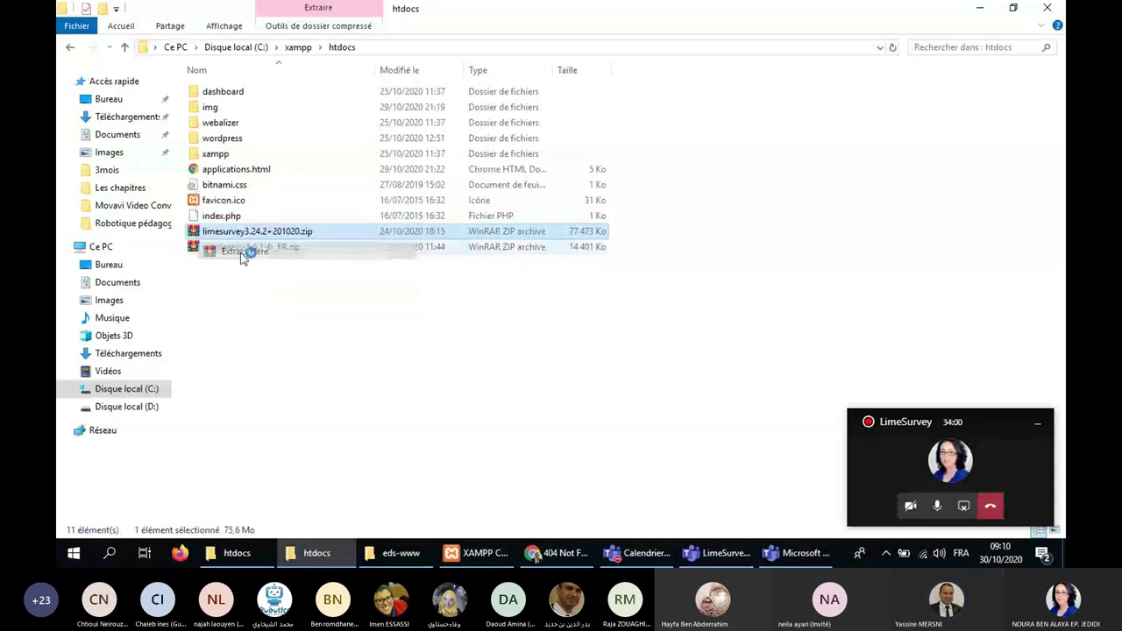
Close the eds-www window from its taskbar preview and open the new htdocs limesurvey folder.
left_click(423, 553)
mouse_move(526, 491)
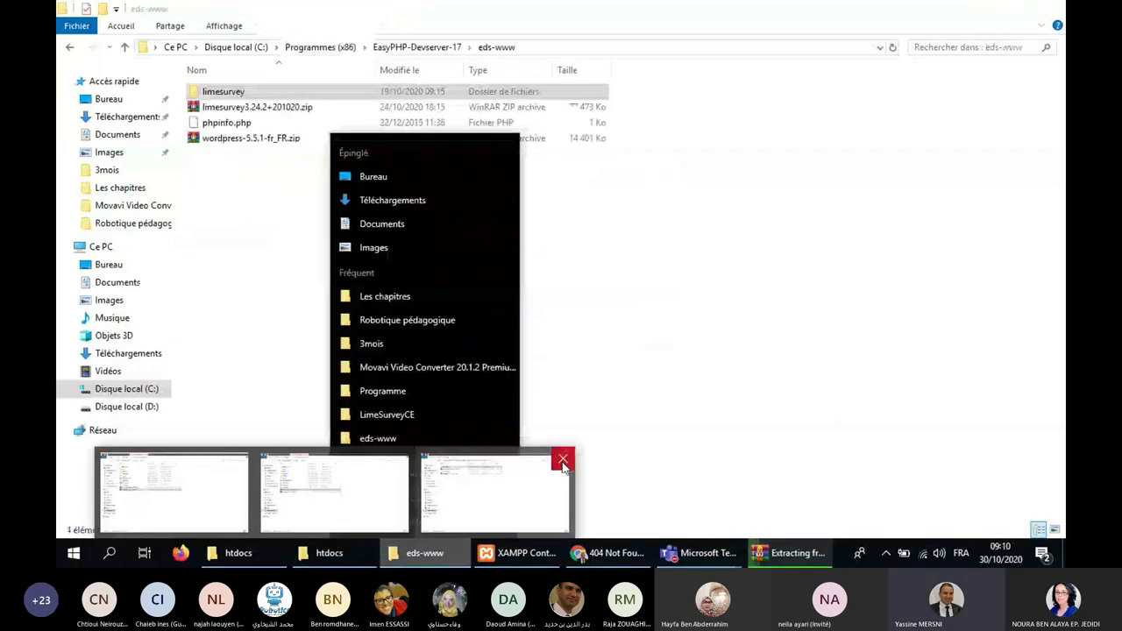
left_click(563, 460)
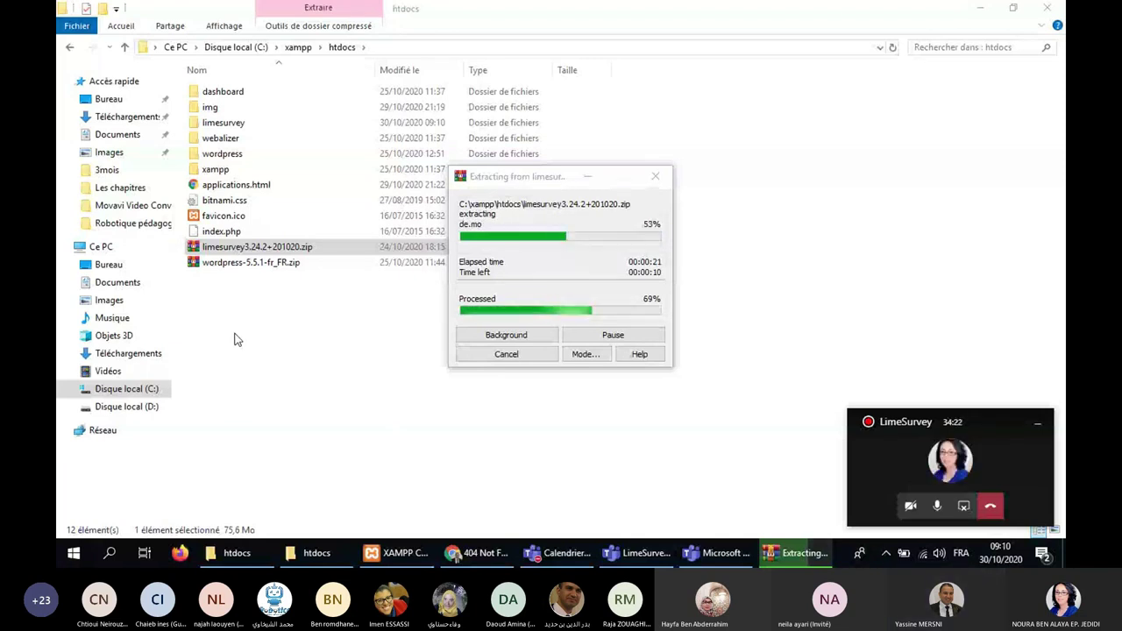
double_click(235, 127)
left_click(517, 553)
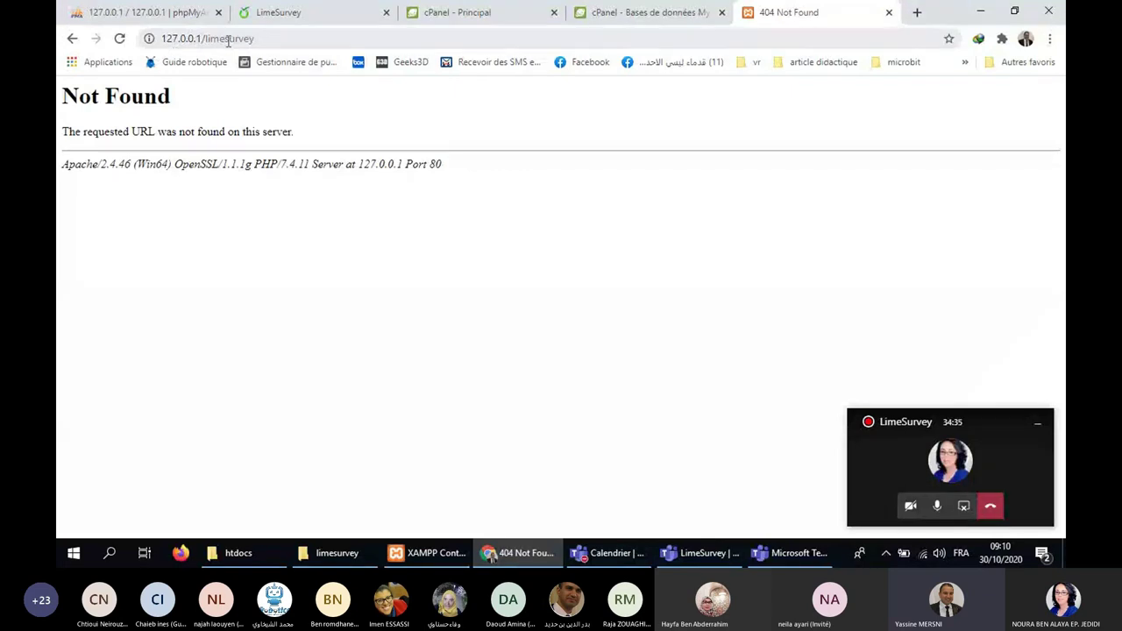
Reload 127.0.0.1/limesurvey to reach the installer Welcome page, dismissing the translation offer.
left_click(282, 38)
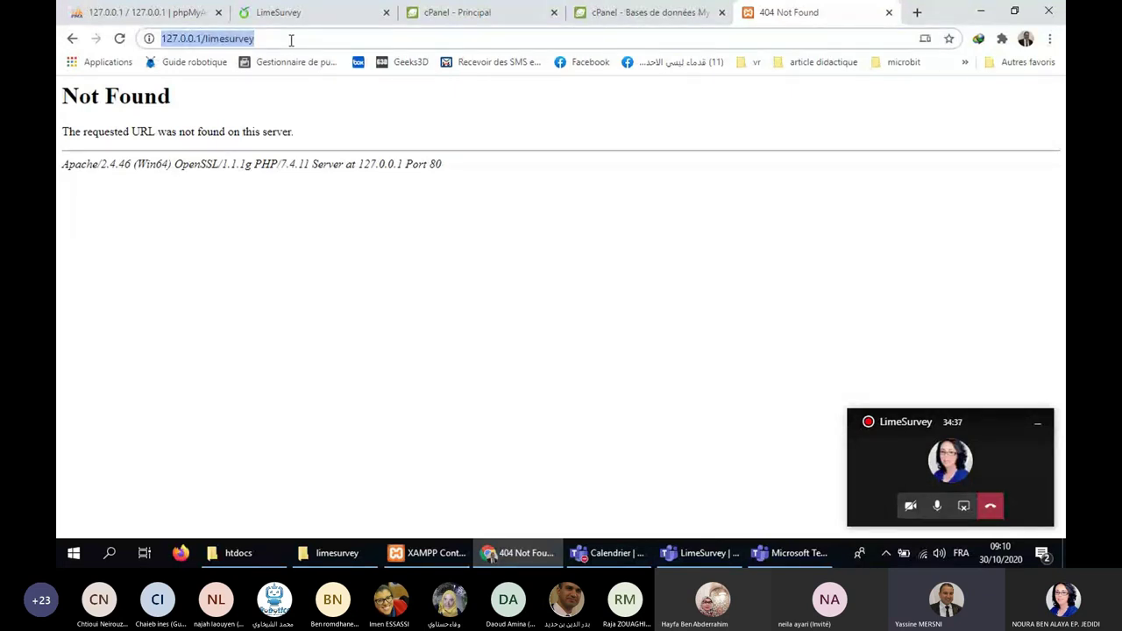
key("Return")
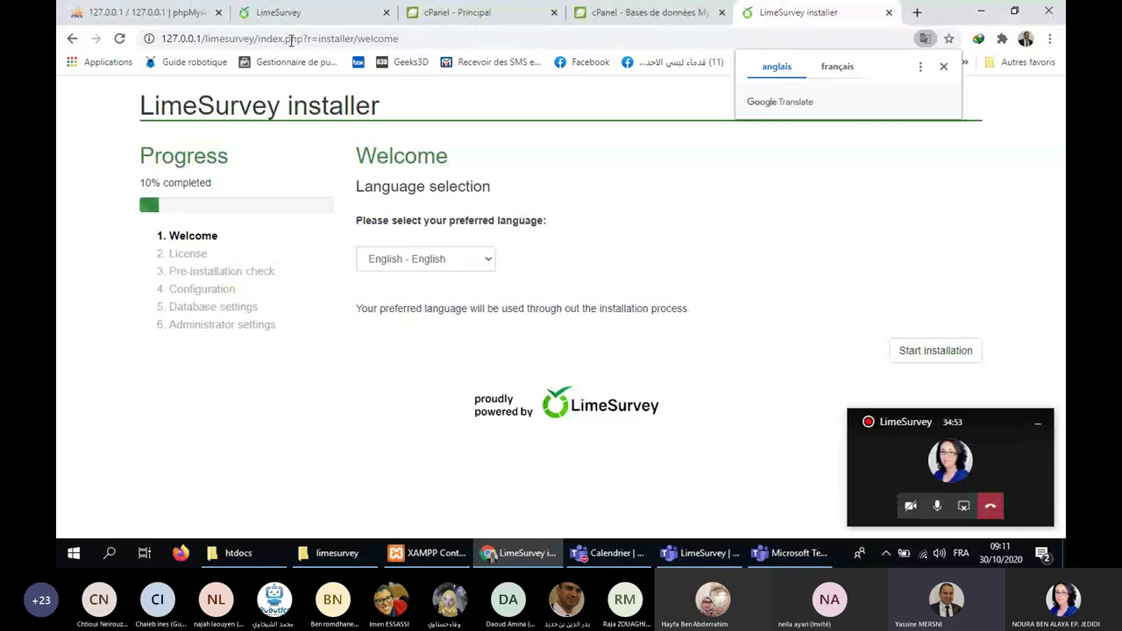
left_click(943, 68)
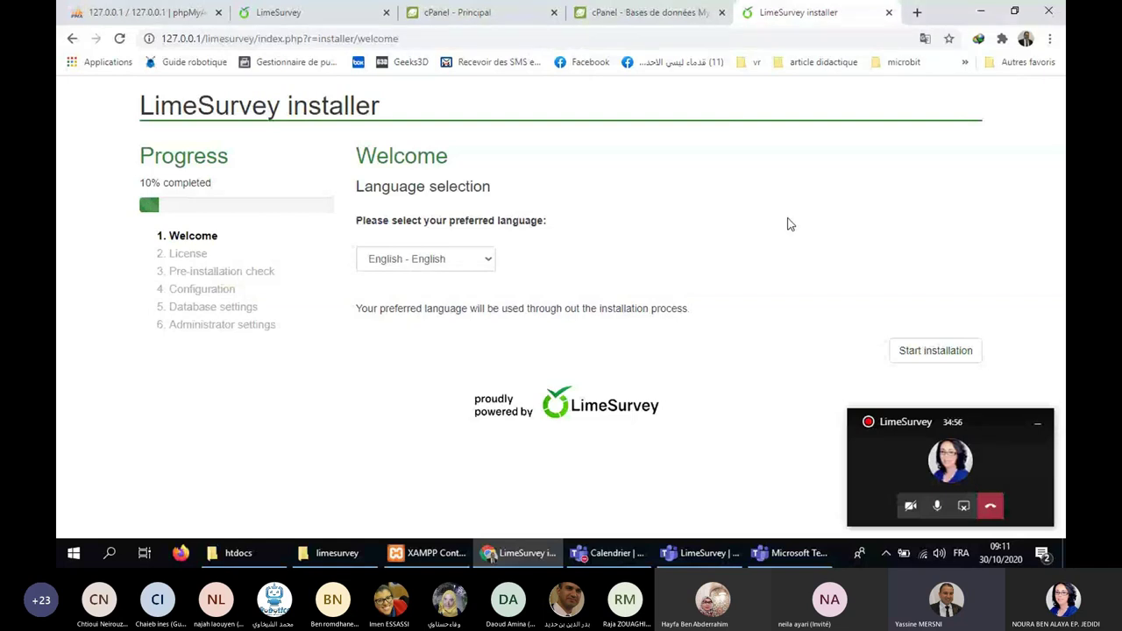
left_click(337, 553)
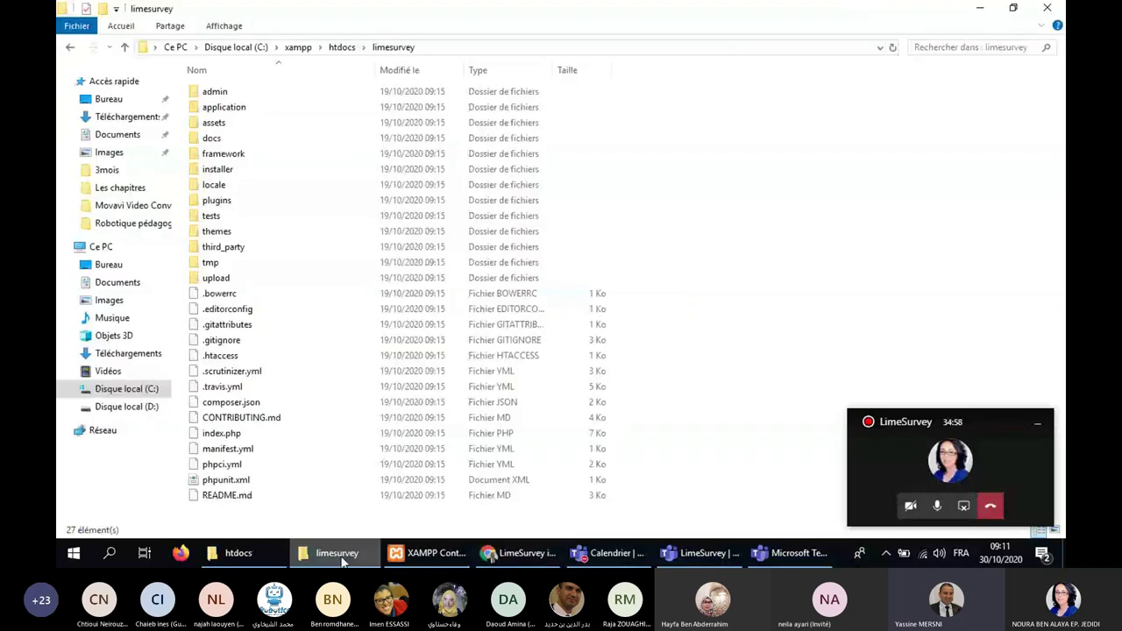
left_click(342, 47)
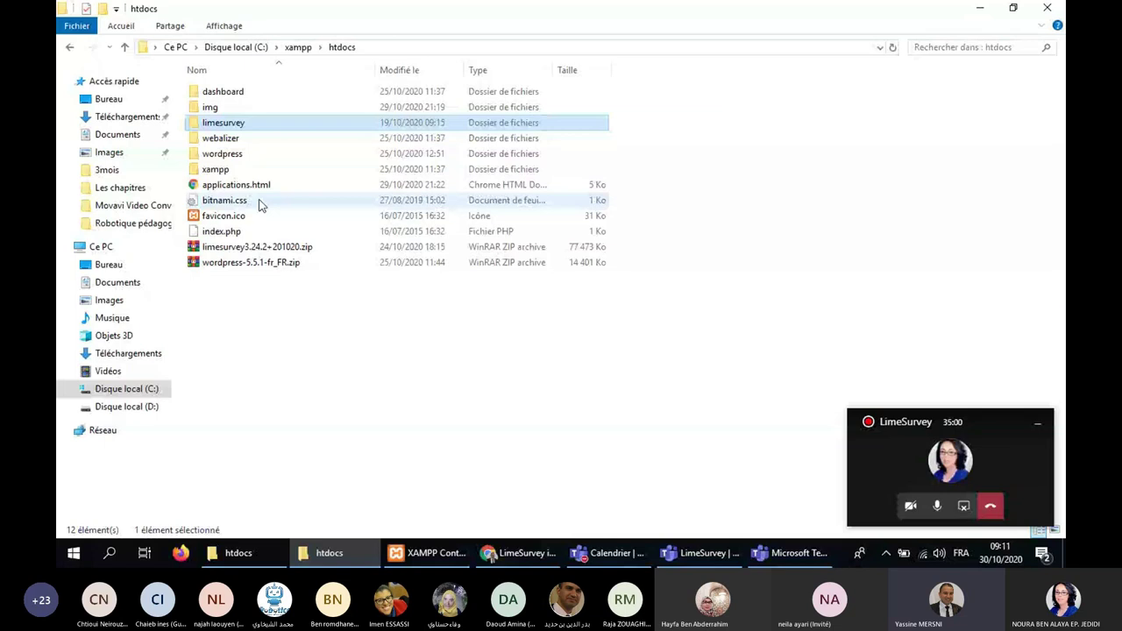
double_click(237, 127)
left_click(342, 47)
double_click(254, 125)
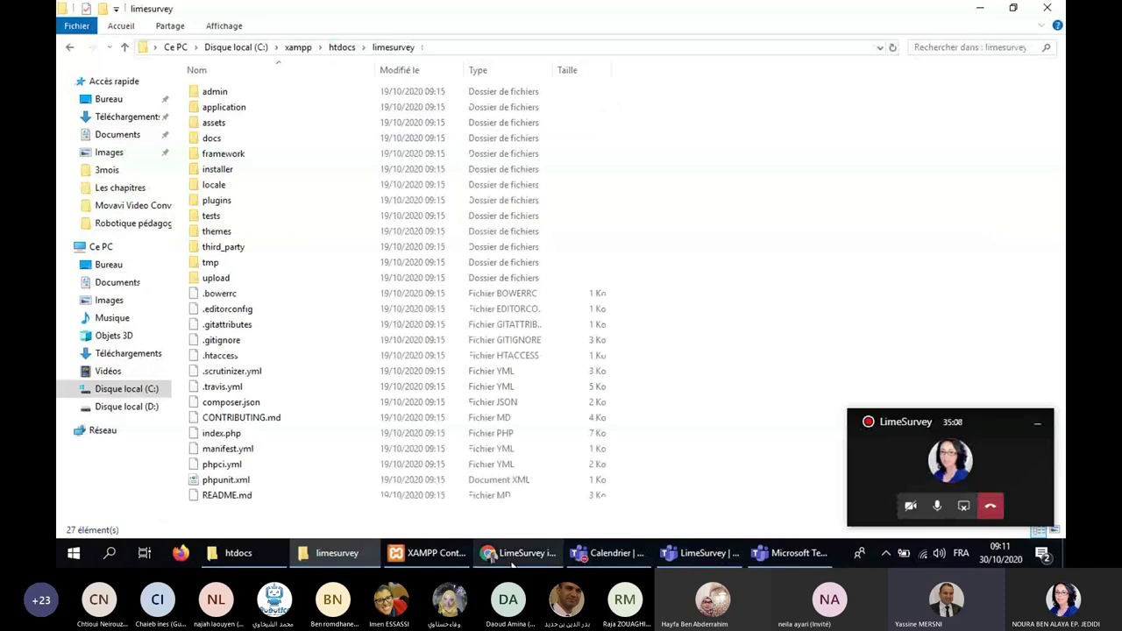
left_click(514, 566)
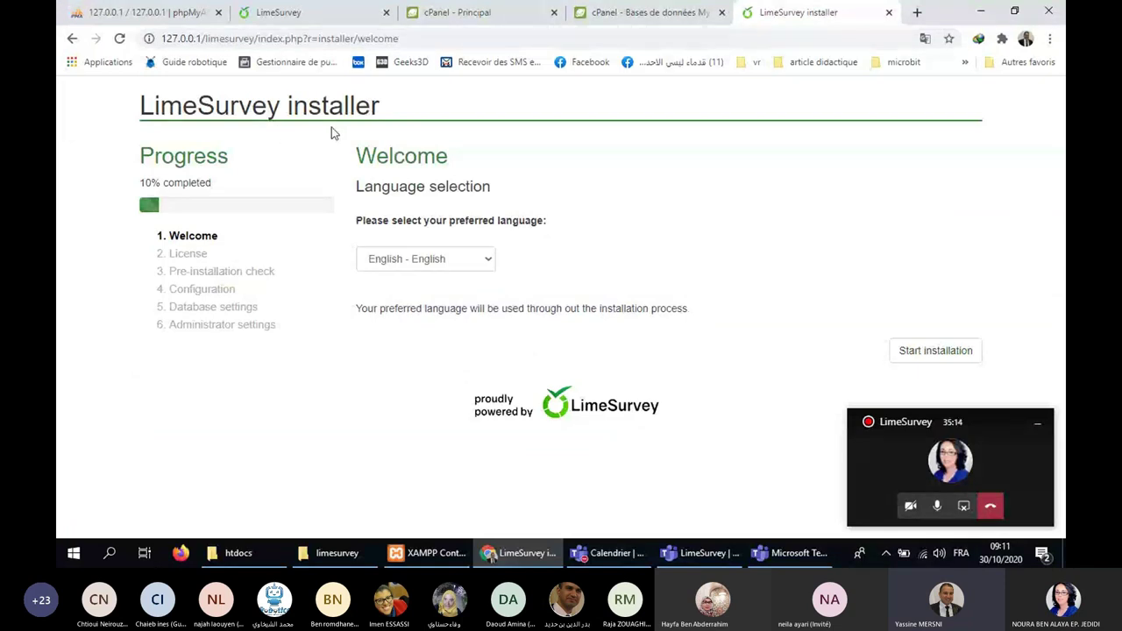
Strip index.php?r=installer/welcome from the address and reload the installer welcome page.
left_click_drag(259, 39, 412, 38)
key("BackSpace")
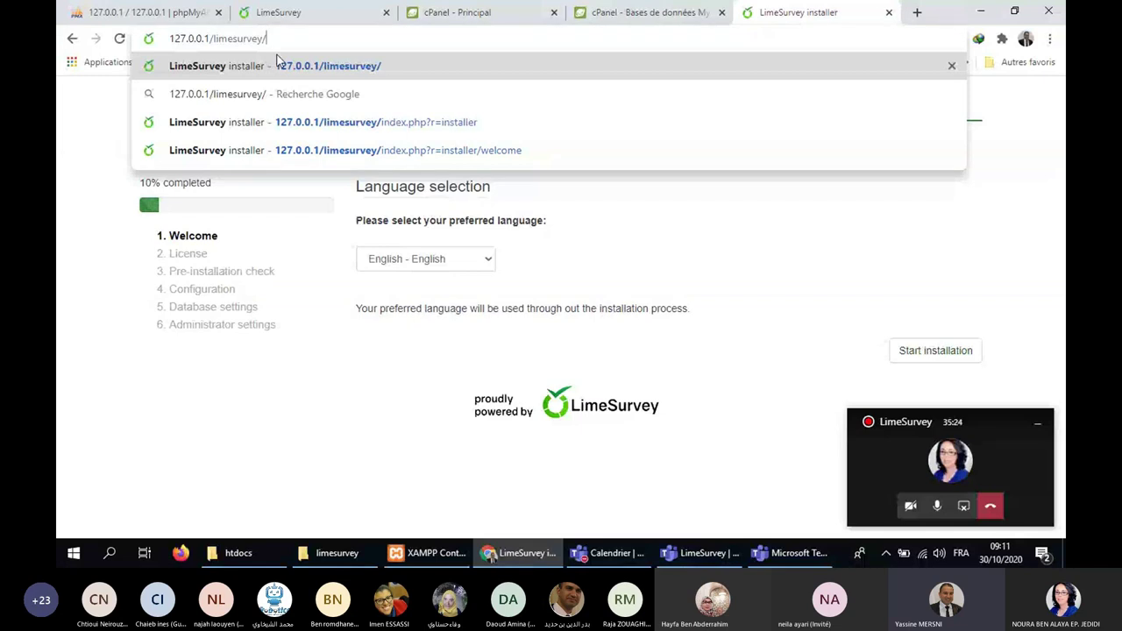
left_click(279, 63)
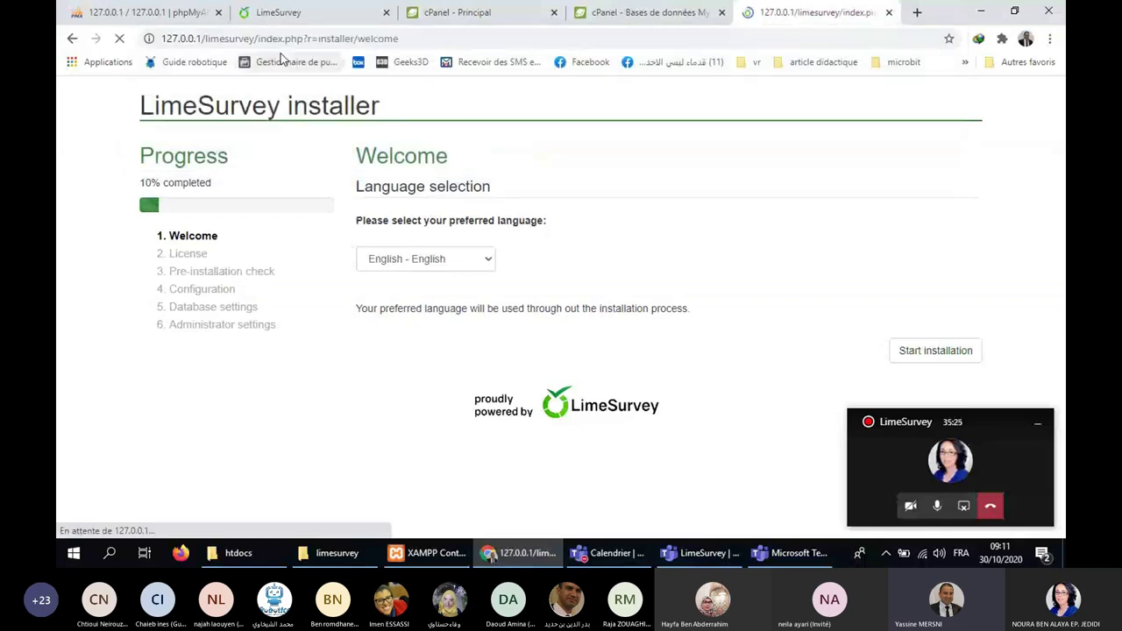
Choose 'Français - French' as the installer language and start the installation.
left_click(419, 263)
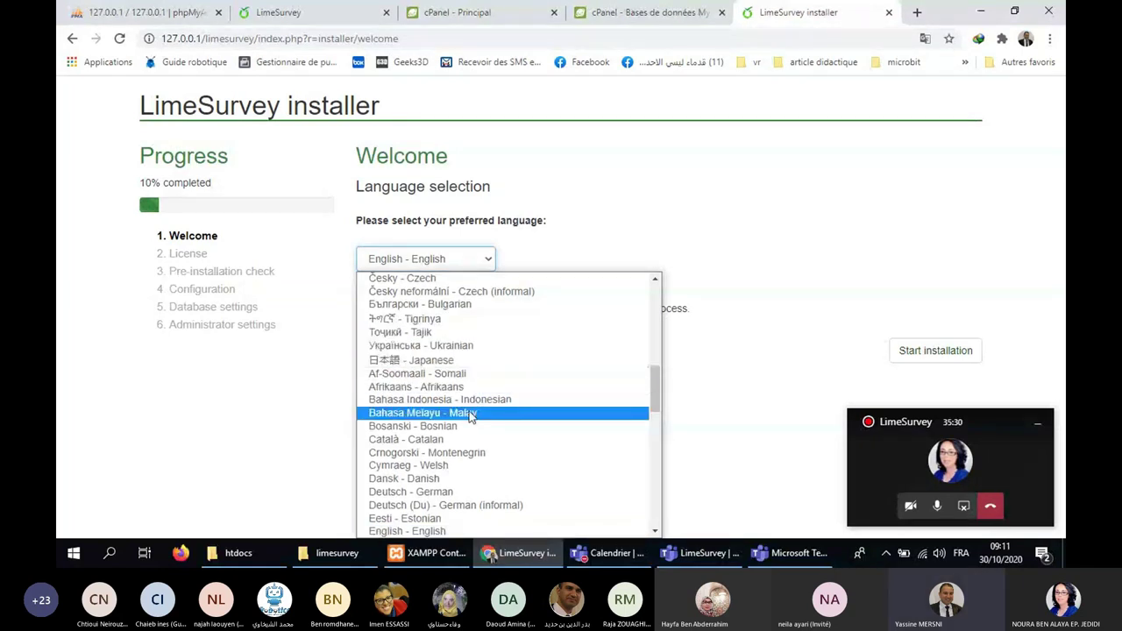
scroll(552, 408, "down", 5)
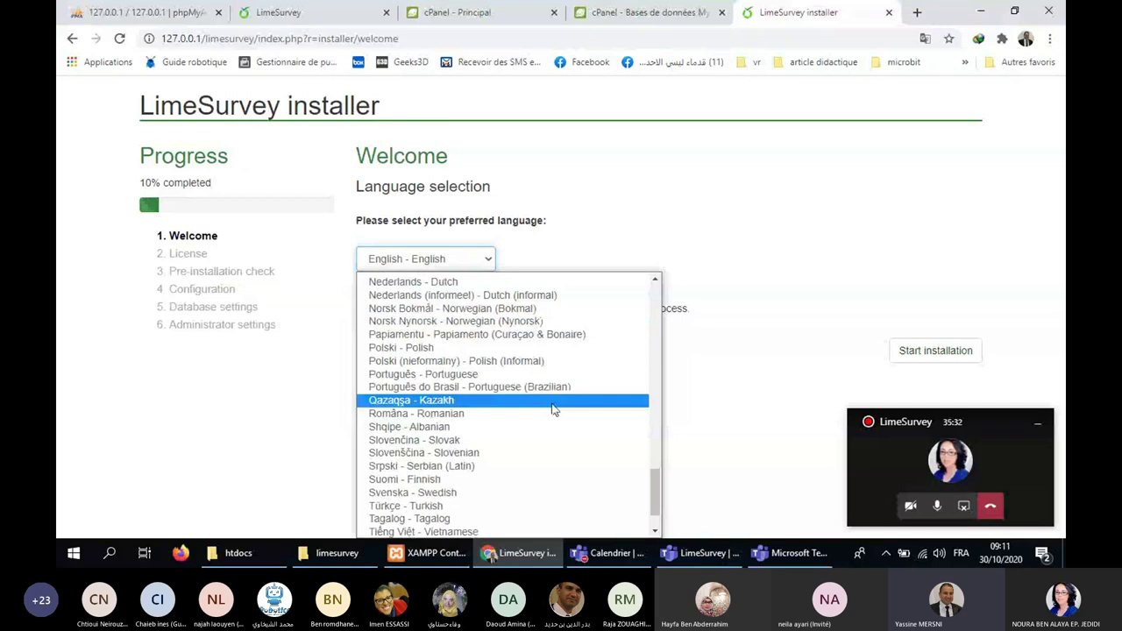
scroll(552, 409, "up", 6)
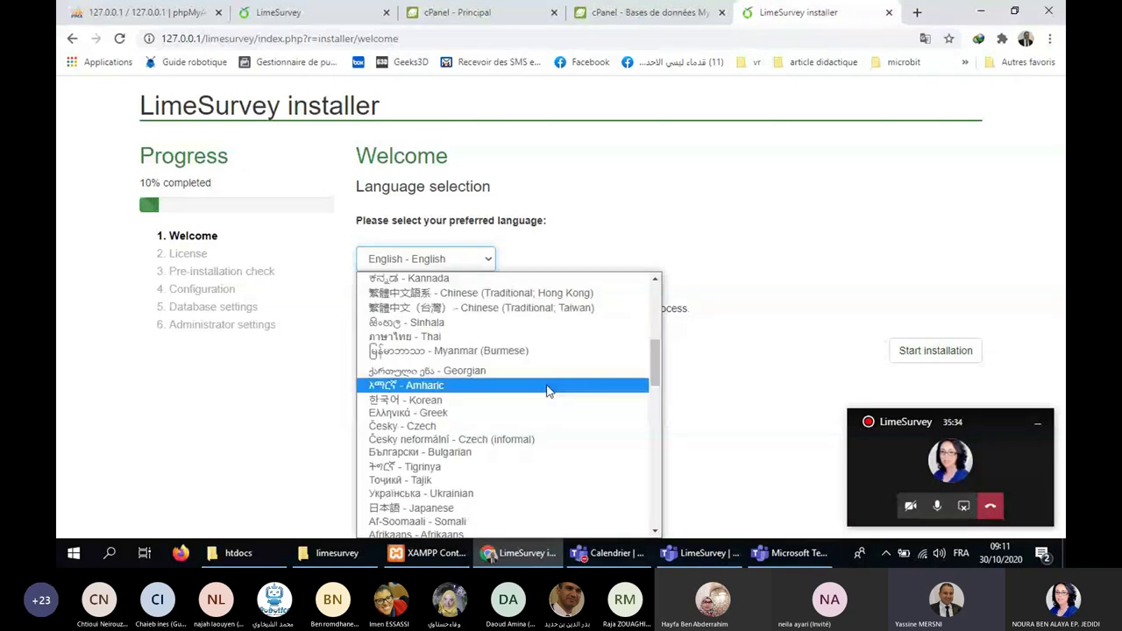
scroll(546, 392, "up", 3)
scroll(499, 391, "down", 5)
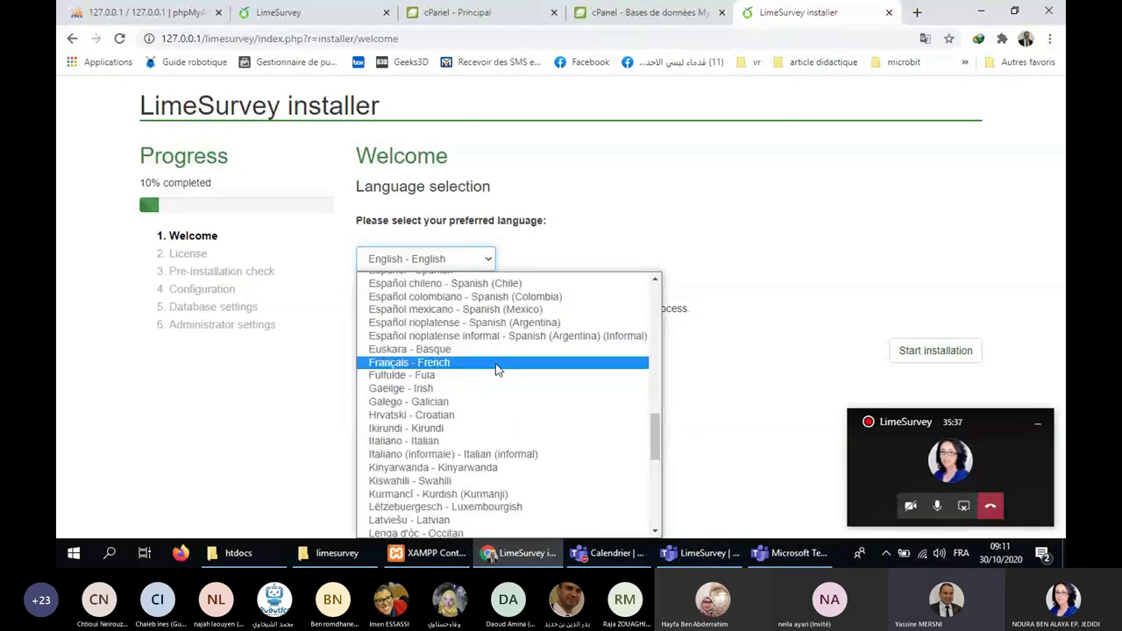
left_click(496, 369)
left_click(944, 355)
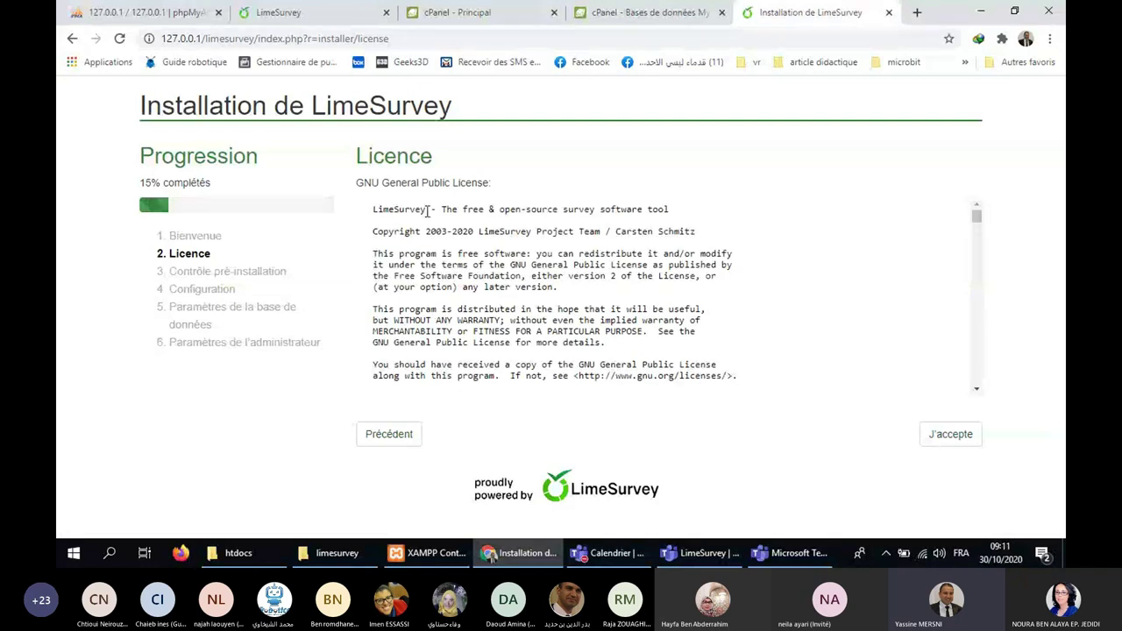
Accept the licence and review the pre-installation check, confirming every requirement is met.
left_click(952, 443)
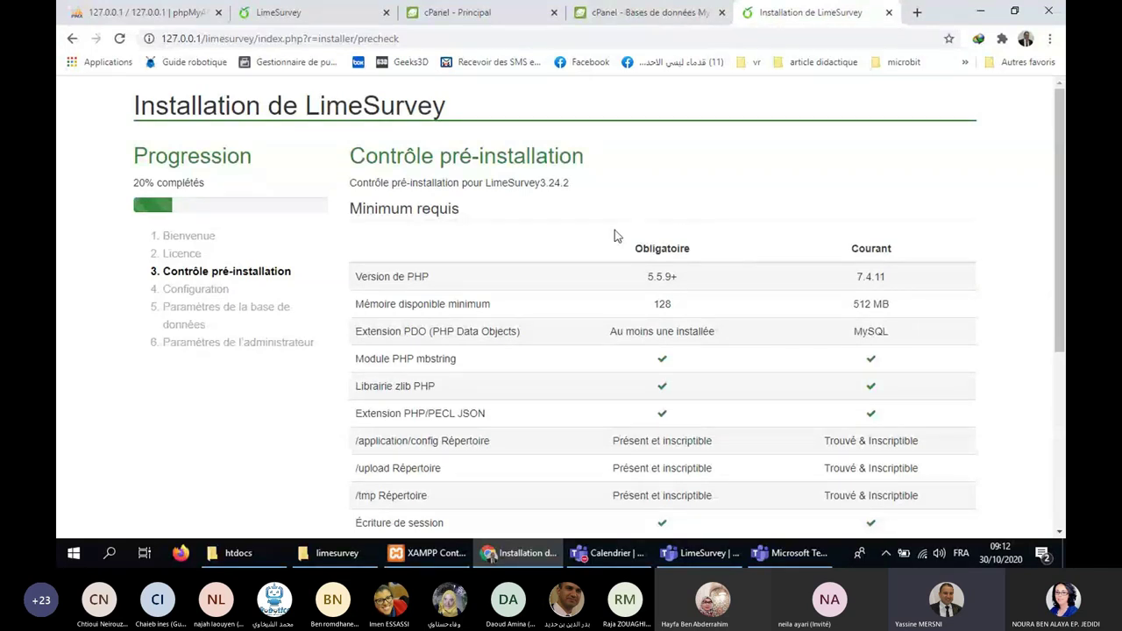
scroll(615, 230, "down", 1)
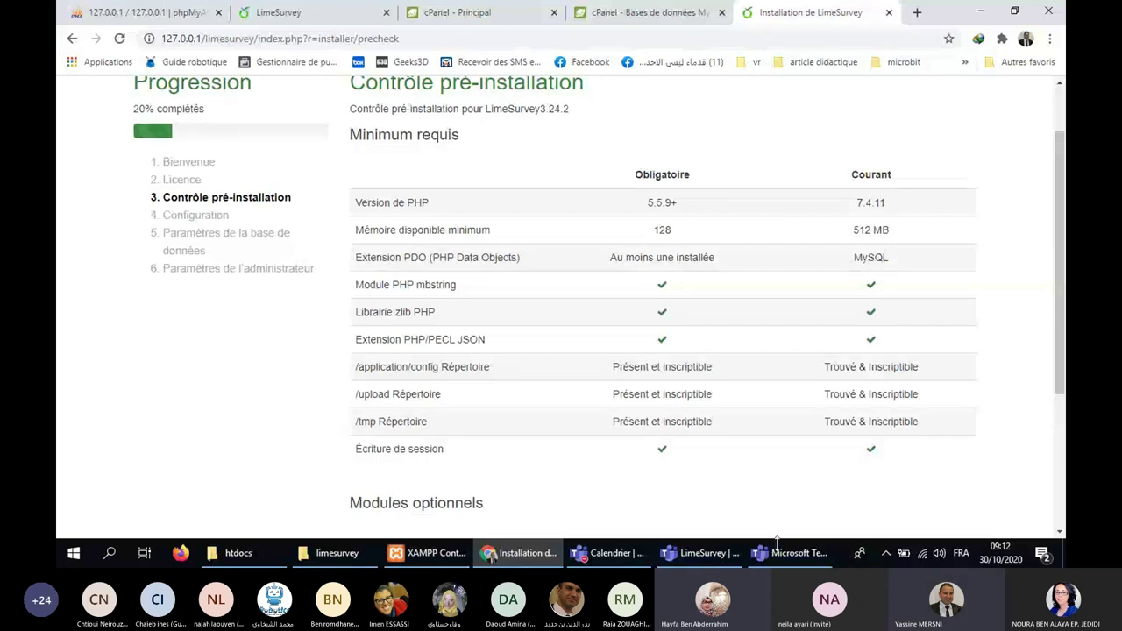
mouse_move(781, 558)
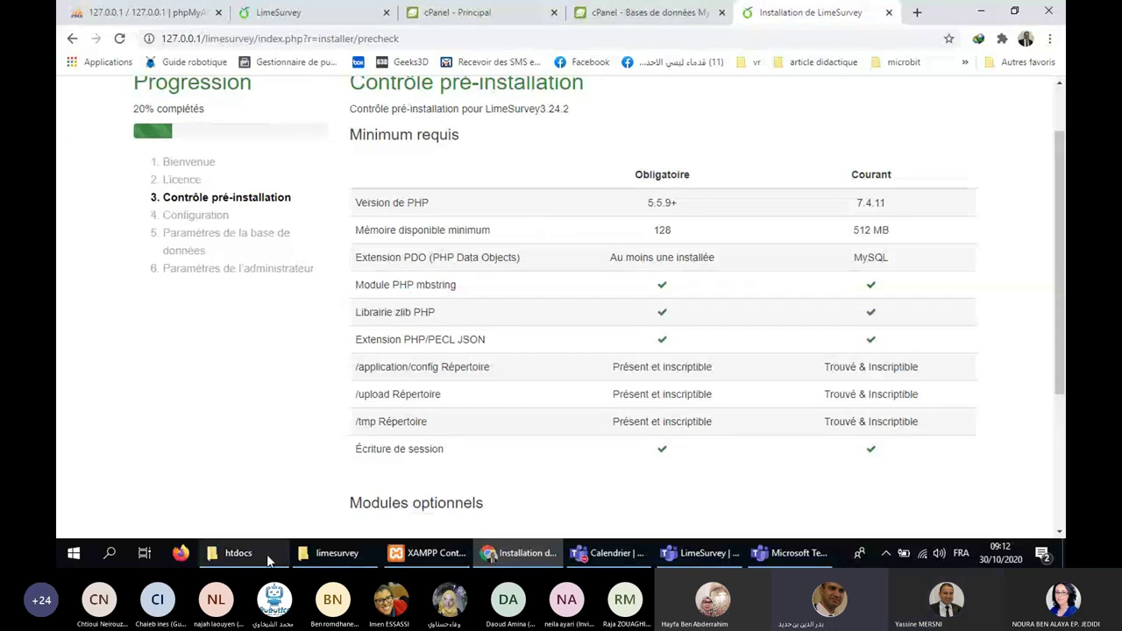
Minimize Chrome and Explorer, then launch XAMPP Control Panel from the Start menu's XAMPP folder.
left_click(979, 14)
left_click(978, 14)
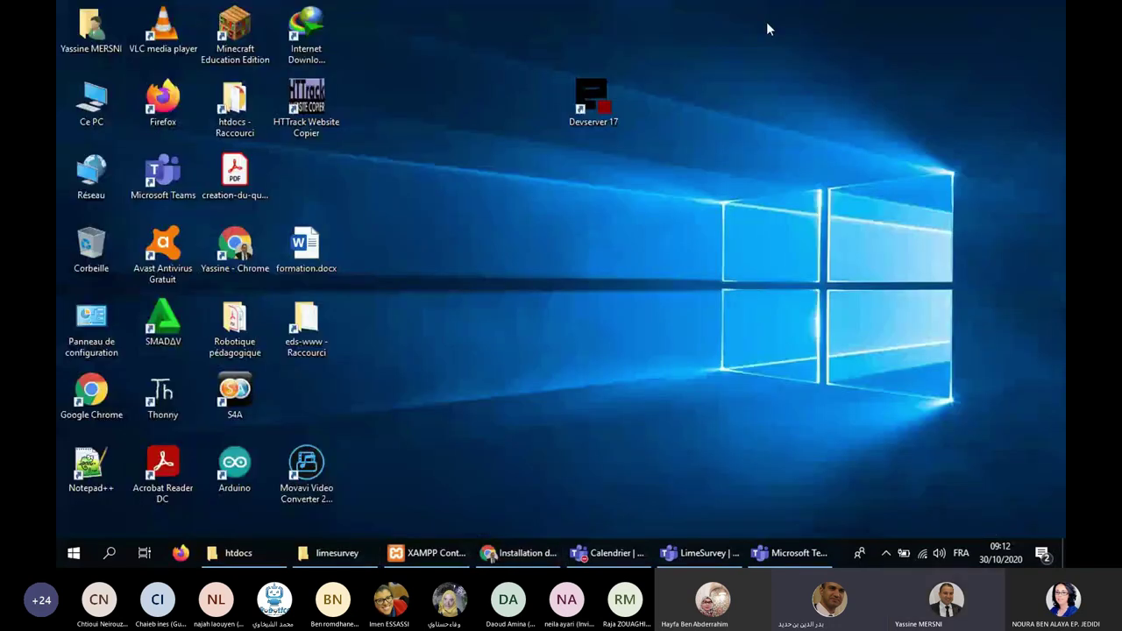
left_click(74, 553)
scroll(176, 374, "down", 5)
scroll(175, 373, "down", 3)
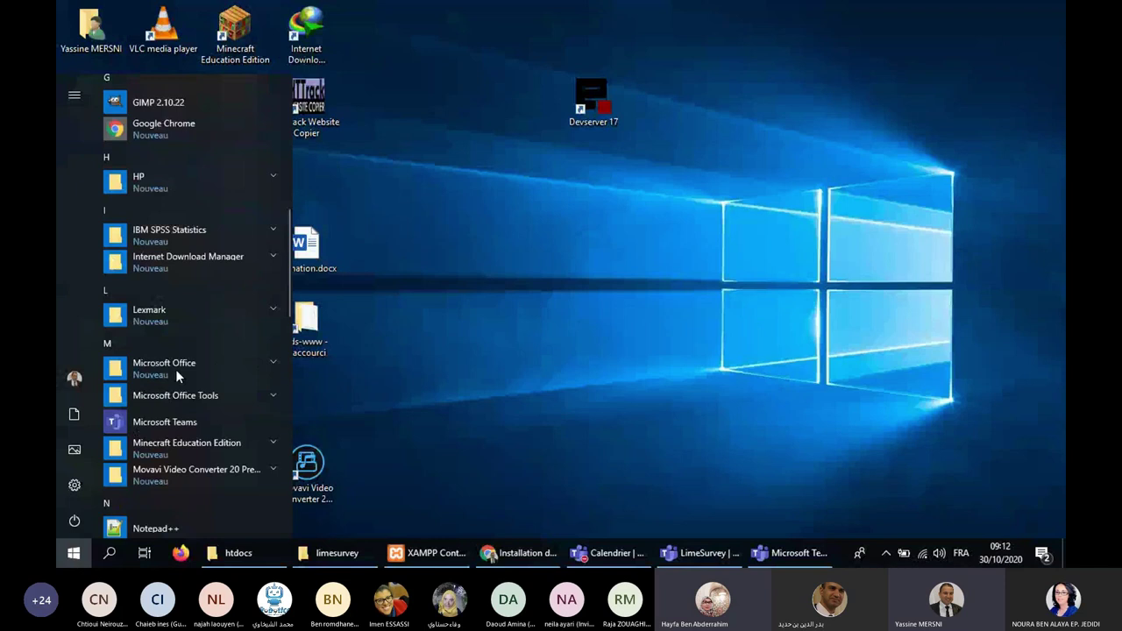
scroll(177, 383, "down", 5)
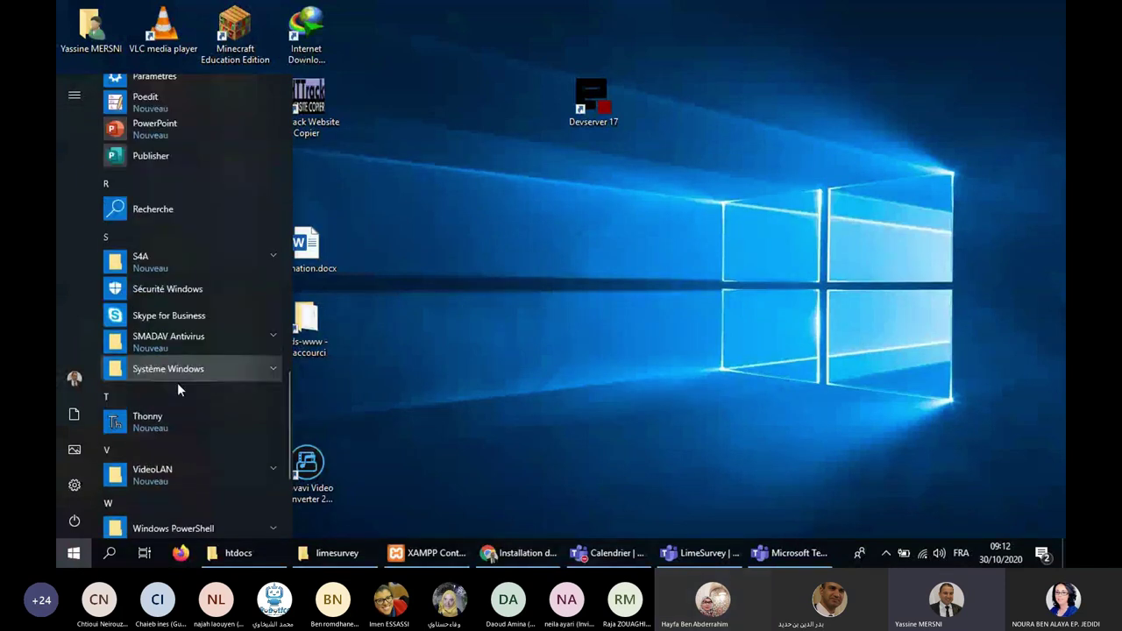
scroll(209, 485, "down", 3)
left_click(210, 487)
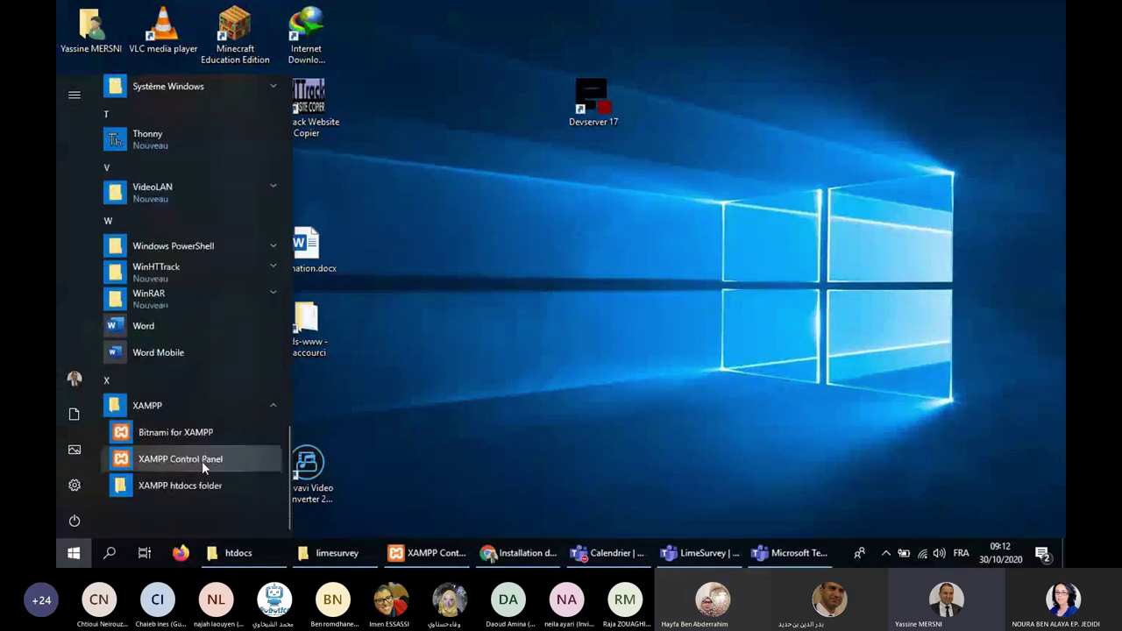
left_click(215, 462)
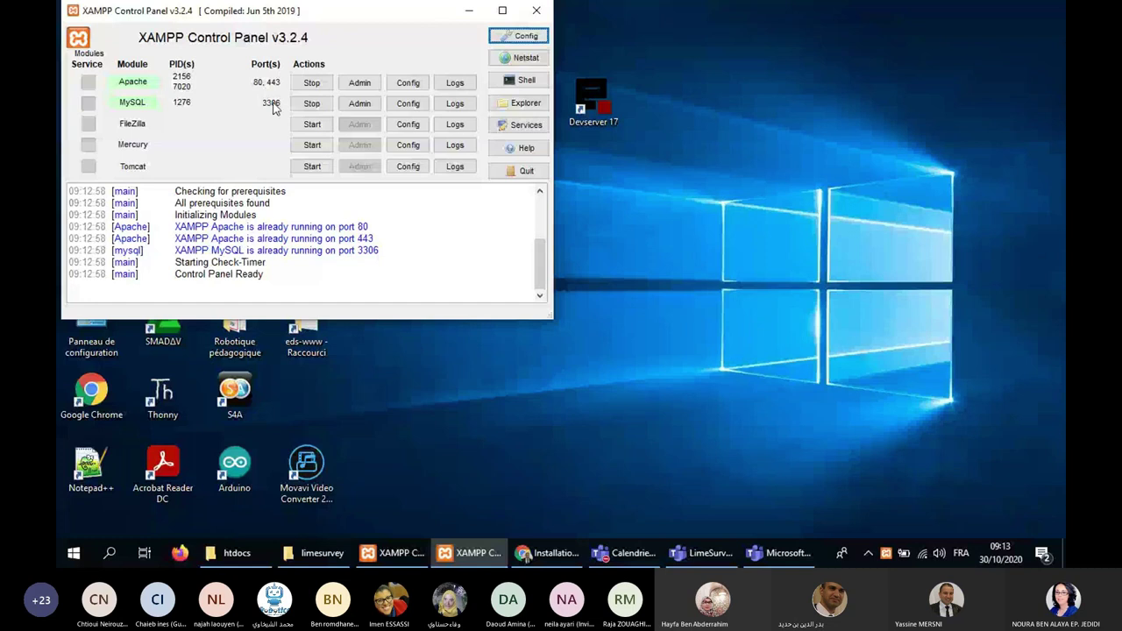
Open phpMyAdmin through MySQL Admin, then close its tab to return to the installer.
left_click(359, 105)
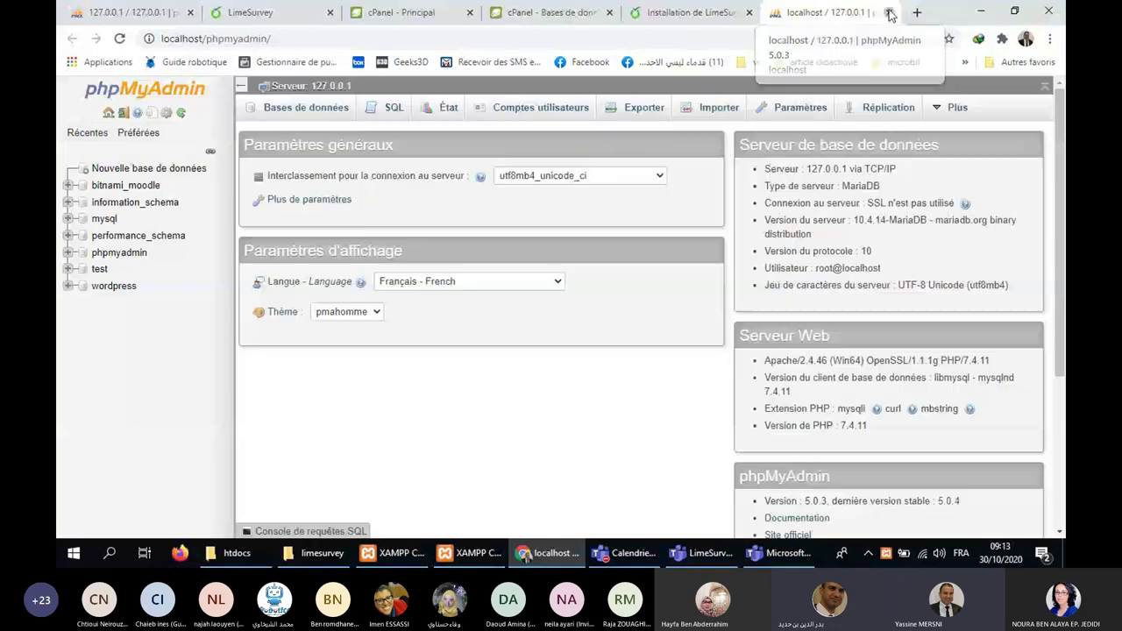
left_click(889, 13)
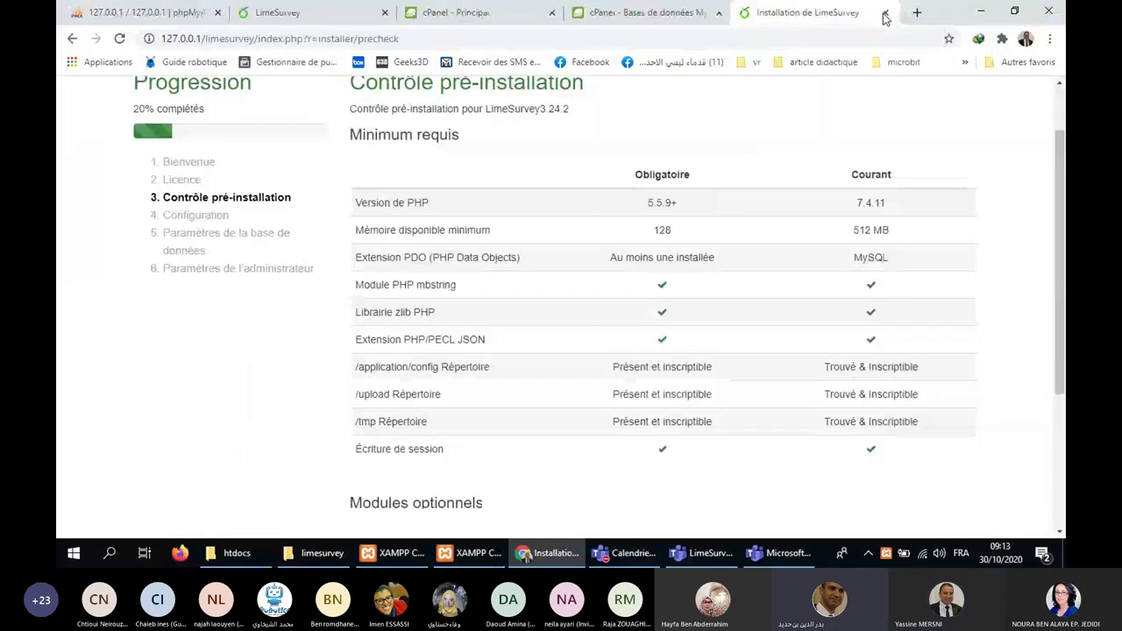
scroll(699, 184, "up", 1)
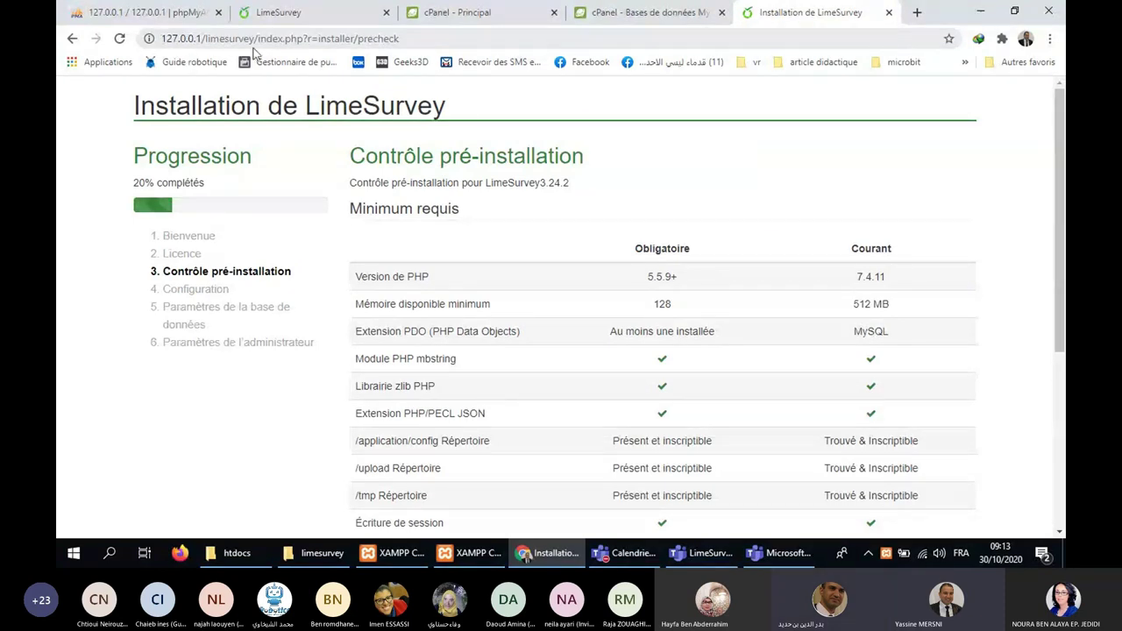
Change the address to localhost/limesurvey and reload the installer.
left_click_drag(200, 38, 161, 40)
type("loc")
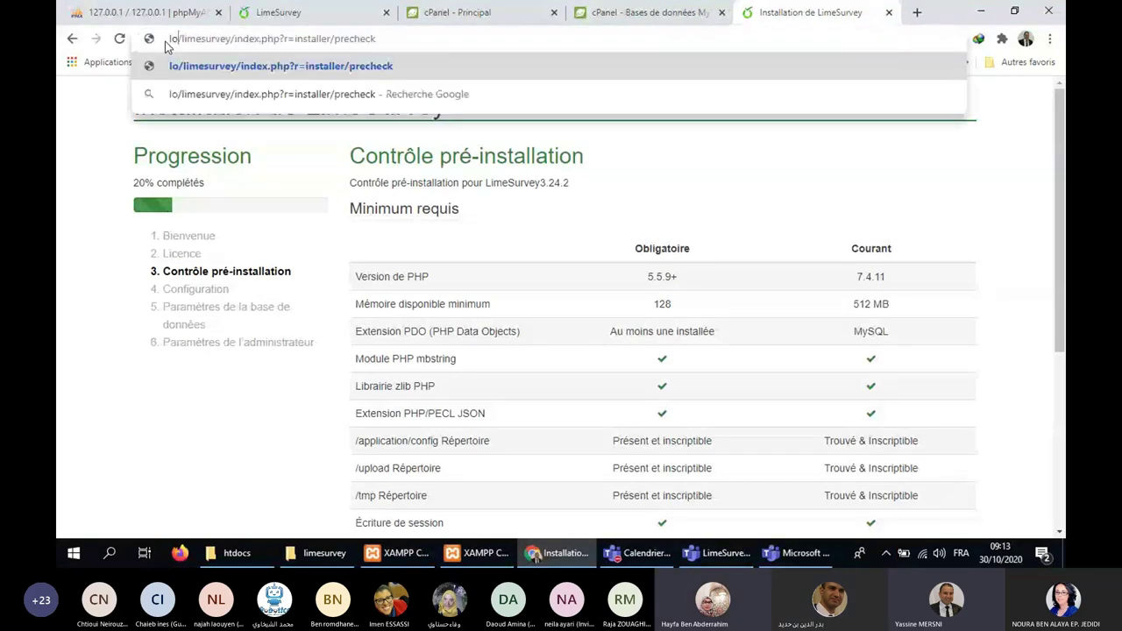
type("alhost")
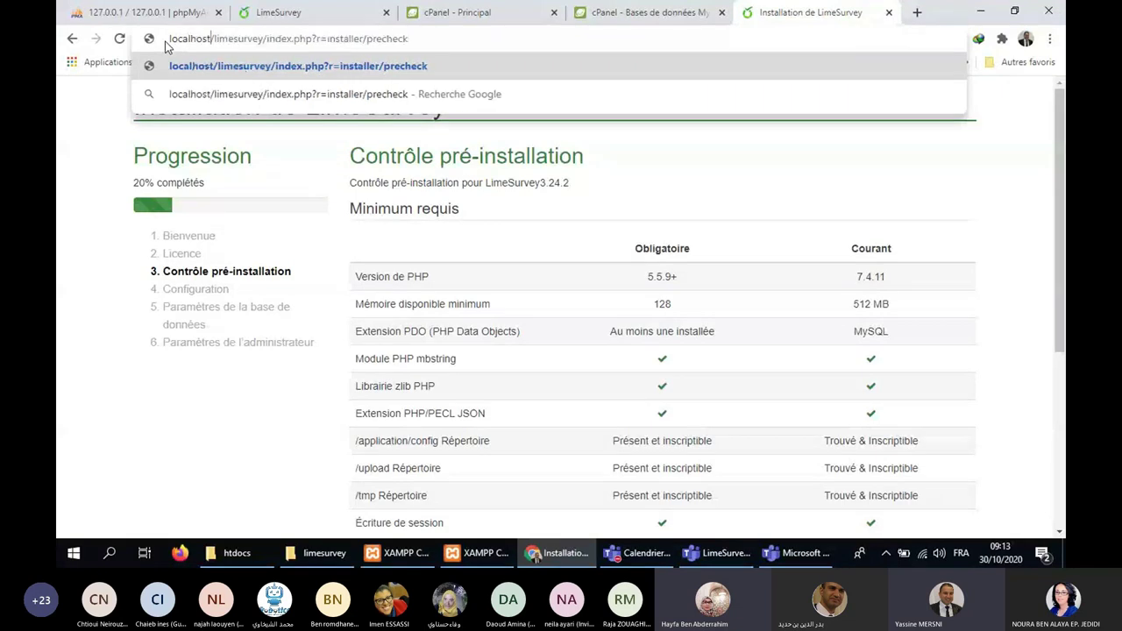
left_click_drag(265, 39, 340, 39)
left_click_drag(452, 55, 573, 64)
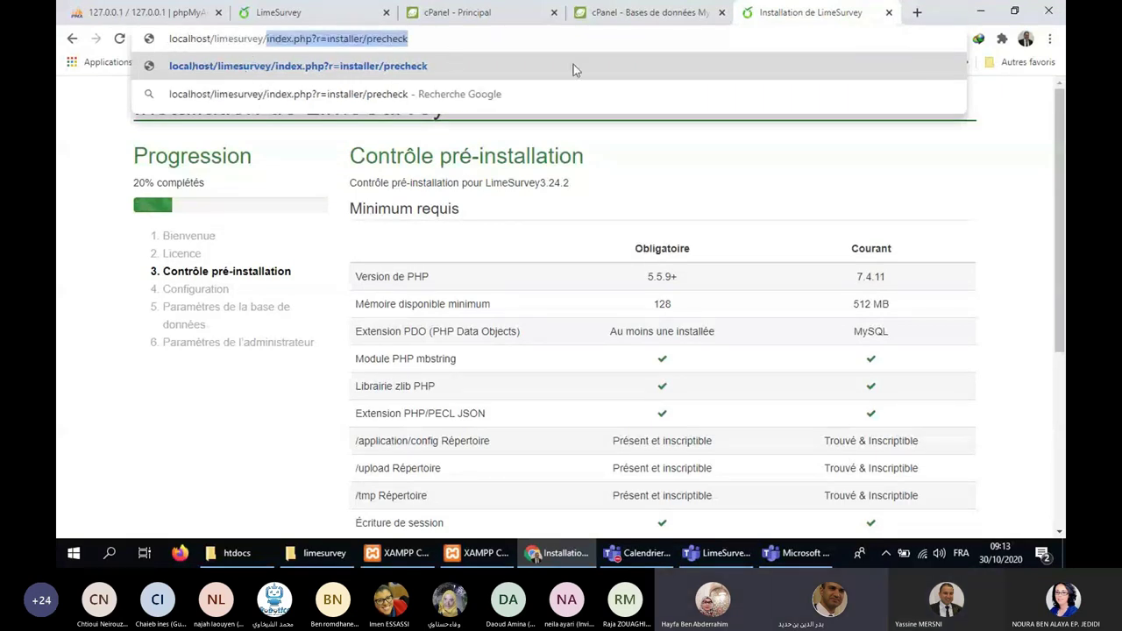
key("BackSpace")
key("Return")
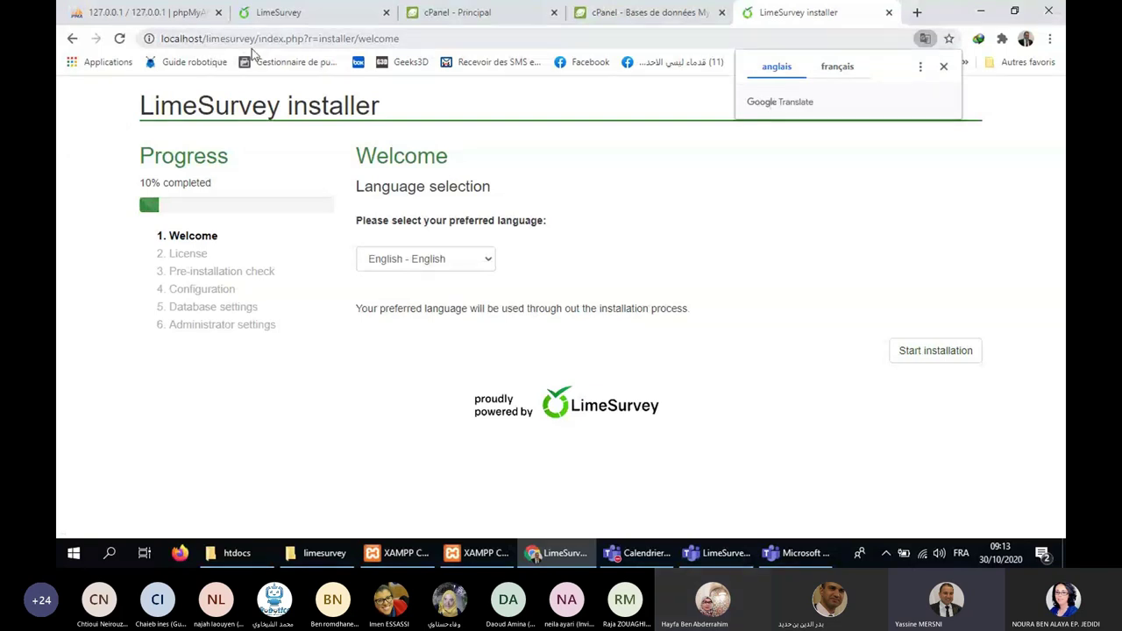
Dismiss the Google Translate offer and bring the htdocs folder to the front.
left_click(944, 66)
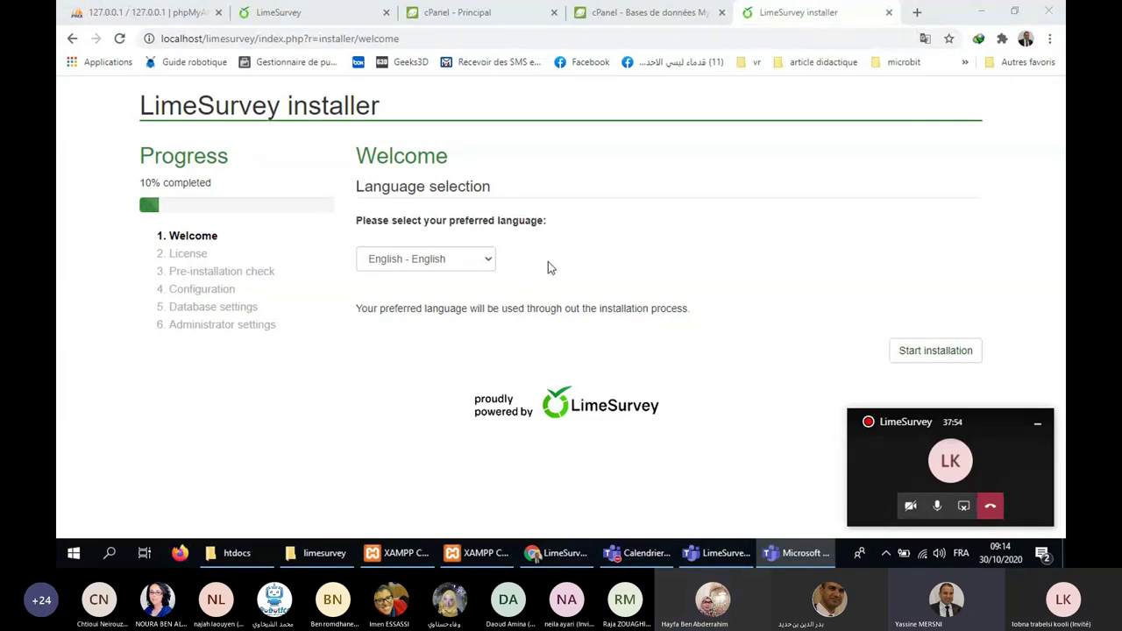
left_click(235, 555)
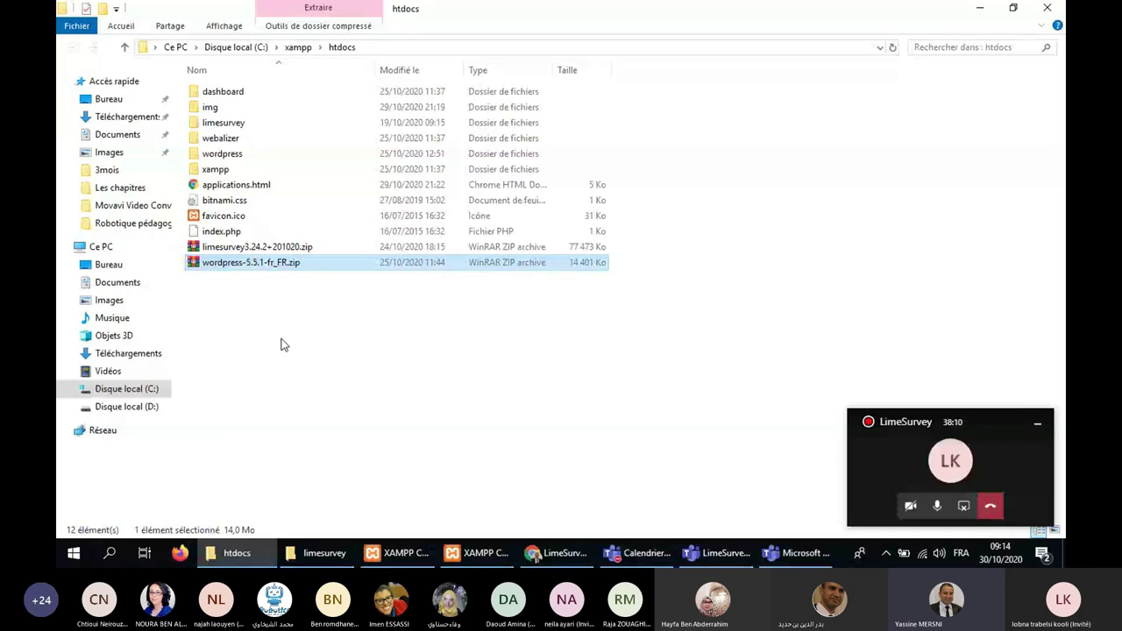
Select the limesurvey zip archive and switch windows back to the htdocs folder.
left_click(221, 248)
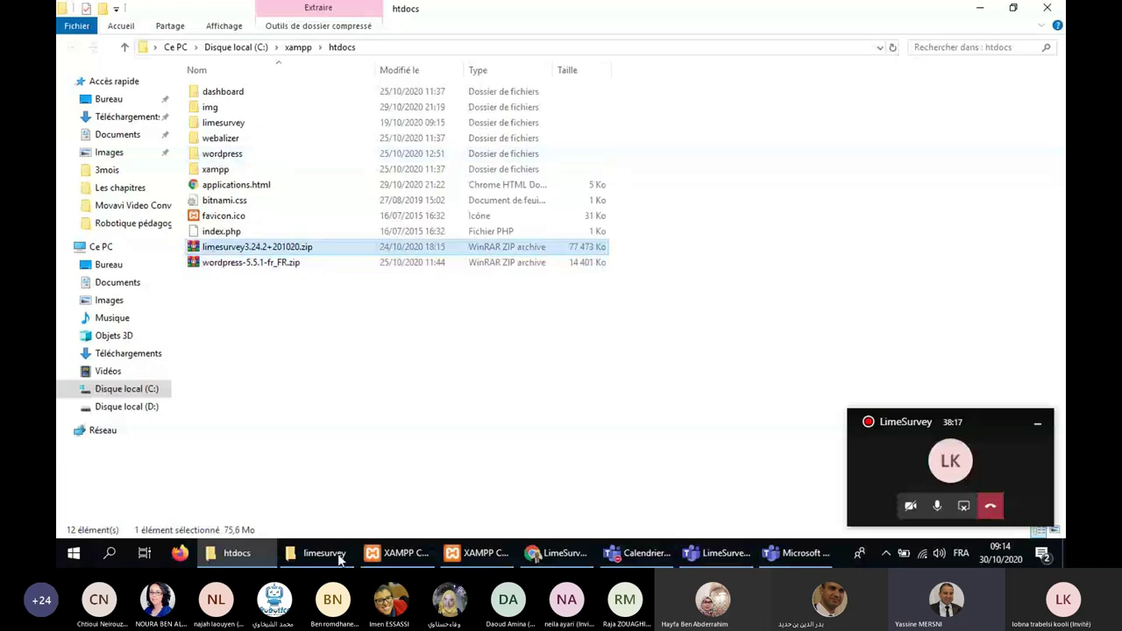
key("alt+Tab")
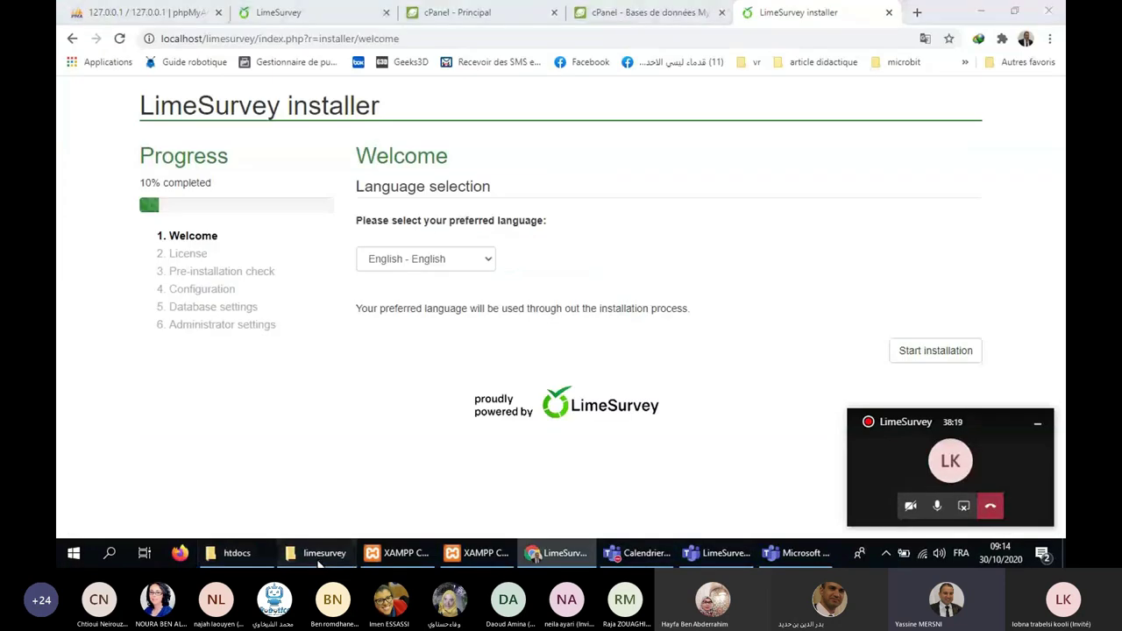
left_click(321, 553)
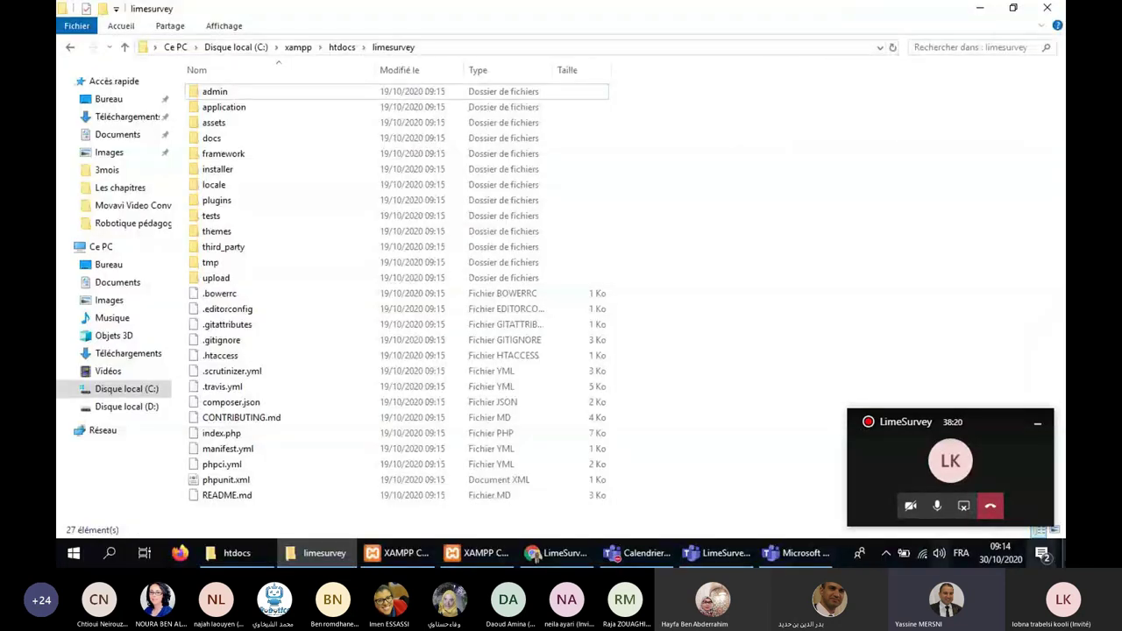
key("super+d")
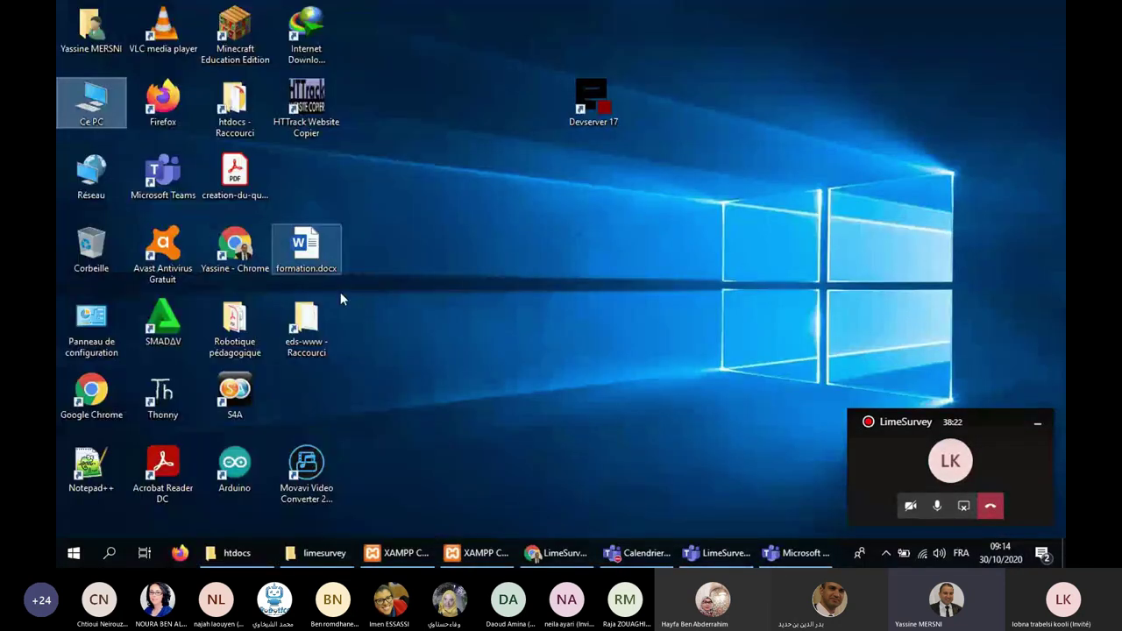
key("super+d")
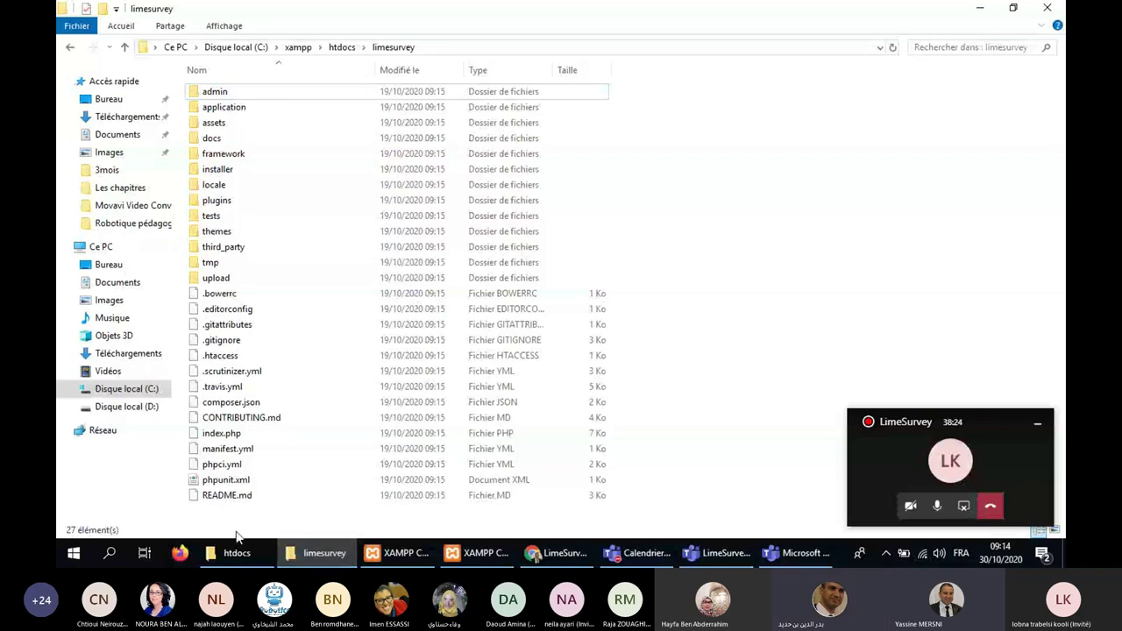
left_click(233, 552)
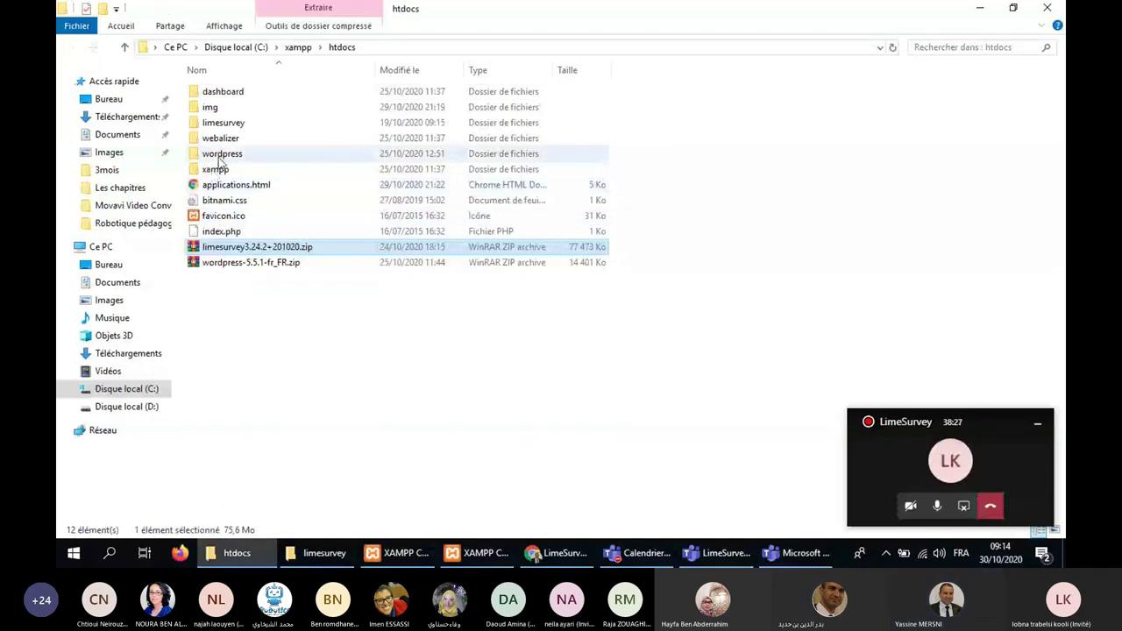
Permanently delete the wordpress folder from htdocs.
left_click(219, 160)
key("shift+Delete")
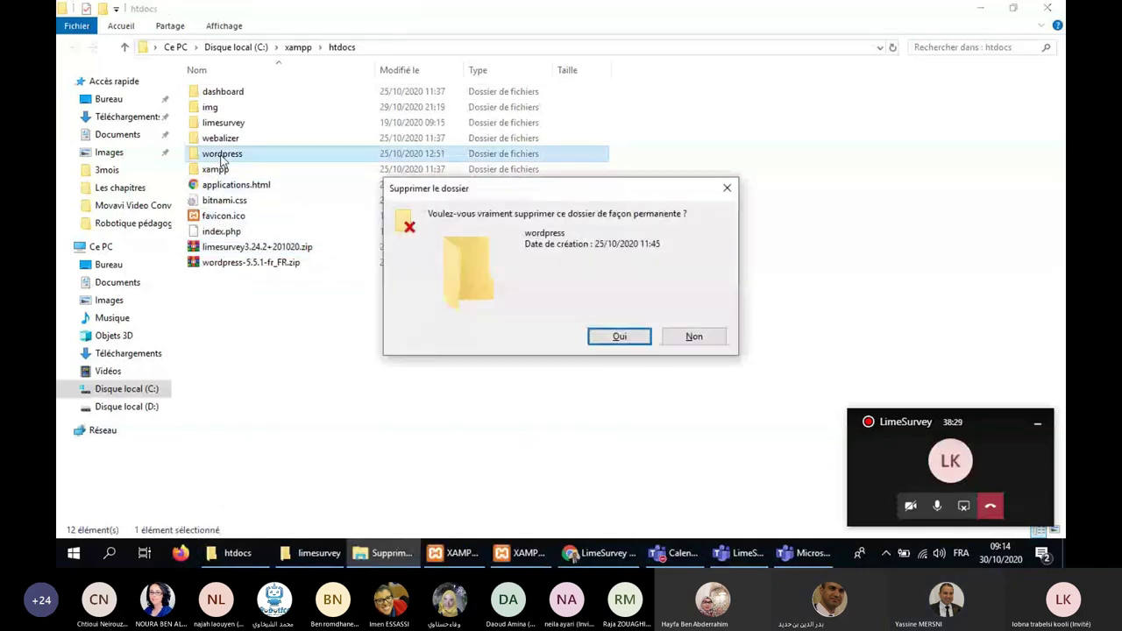
key("Return")
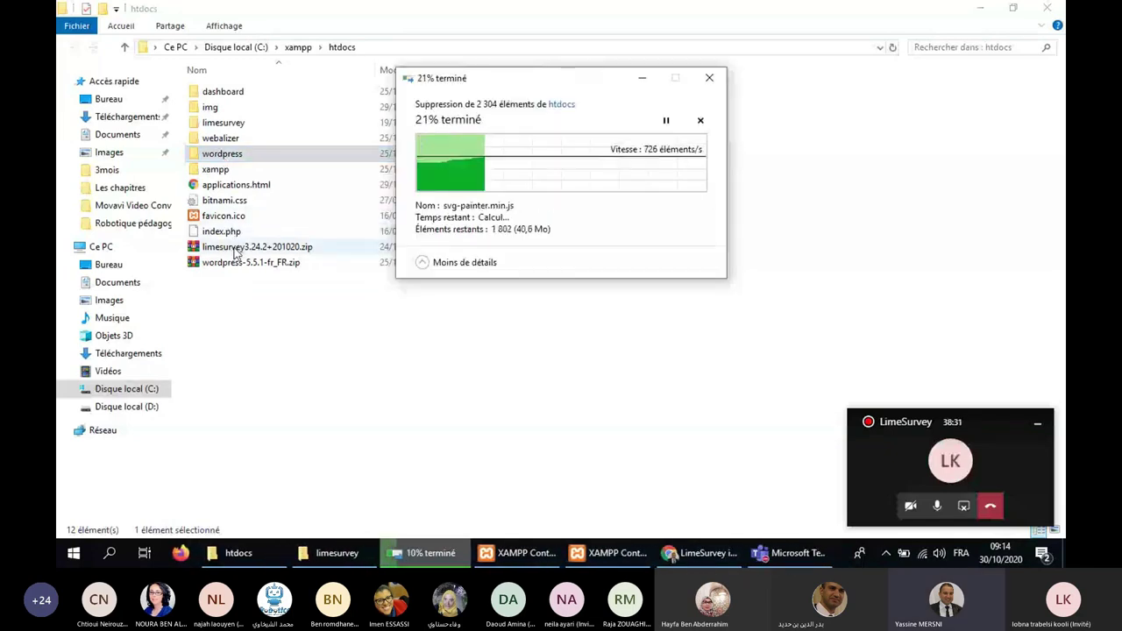
Extract wordpress-5.5.1-fr_FR.zip into htdocs, then return to the LimeSurvey installer in Chrome.
left_click(229, 247)
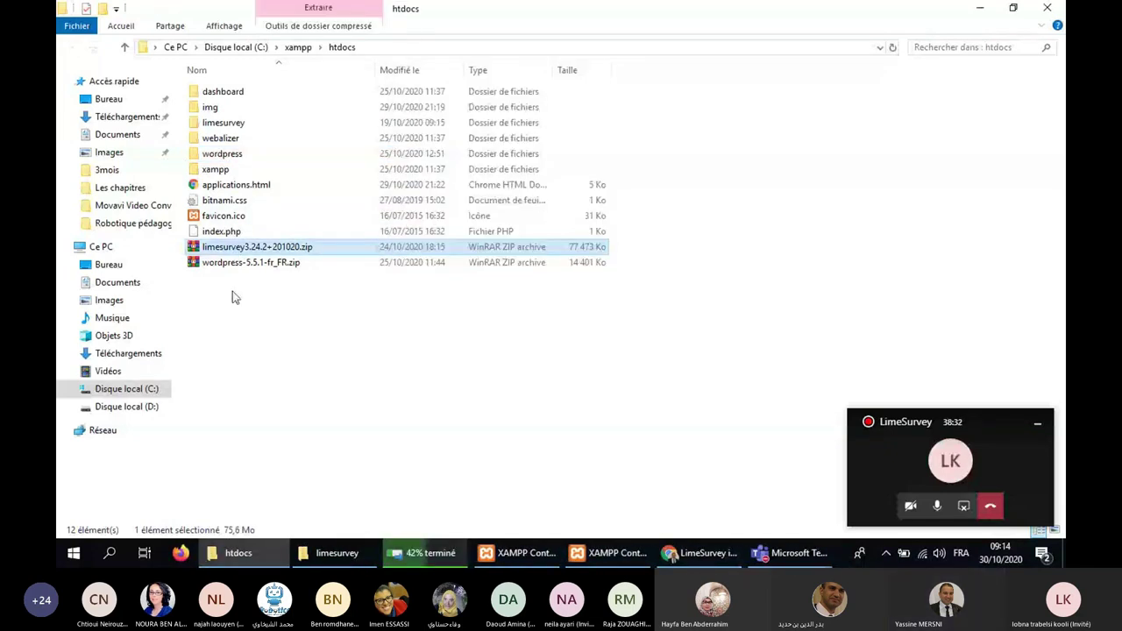
right_click(202, 249)
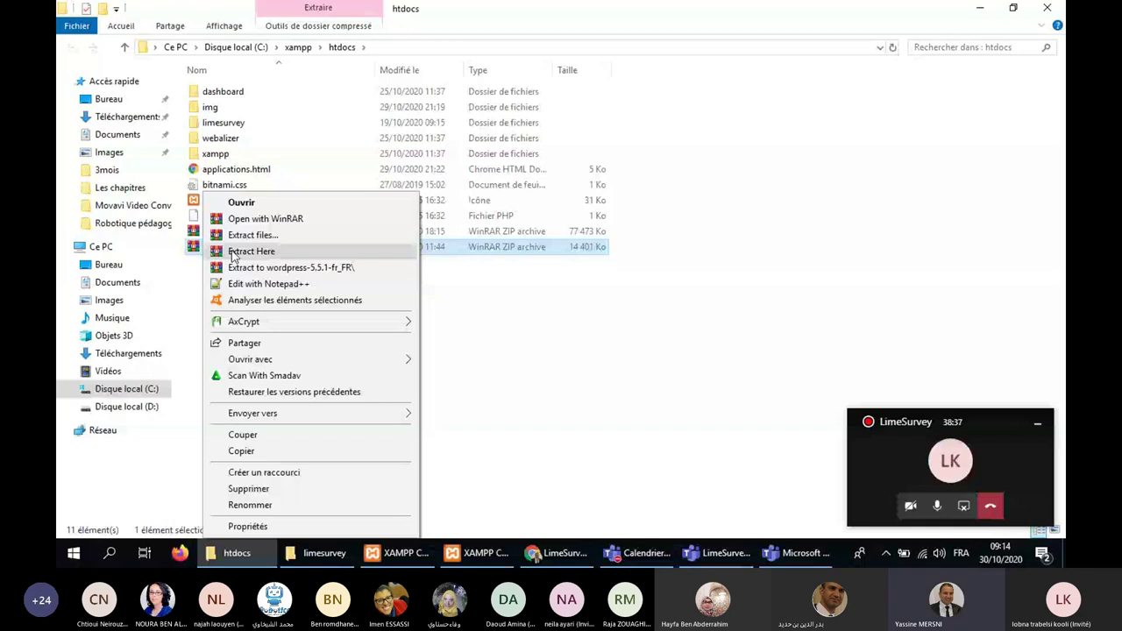
left_click(233, 252)
left_click(227, 125)
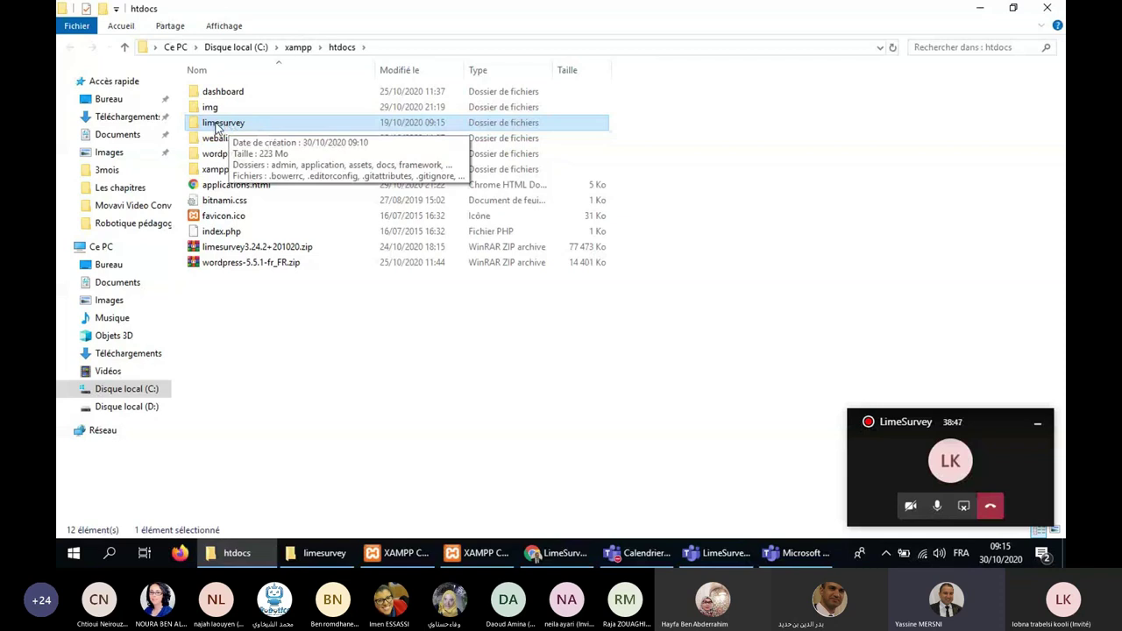
left_click(225, 155)
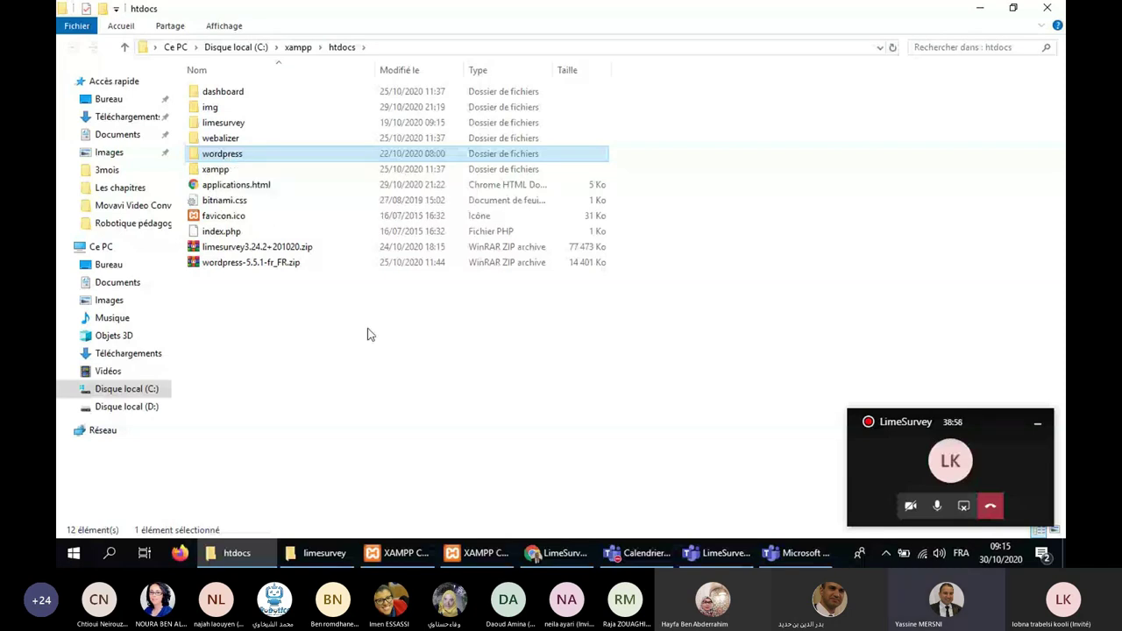
left_click(565, 561)
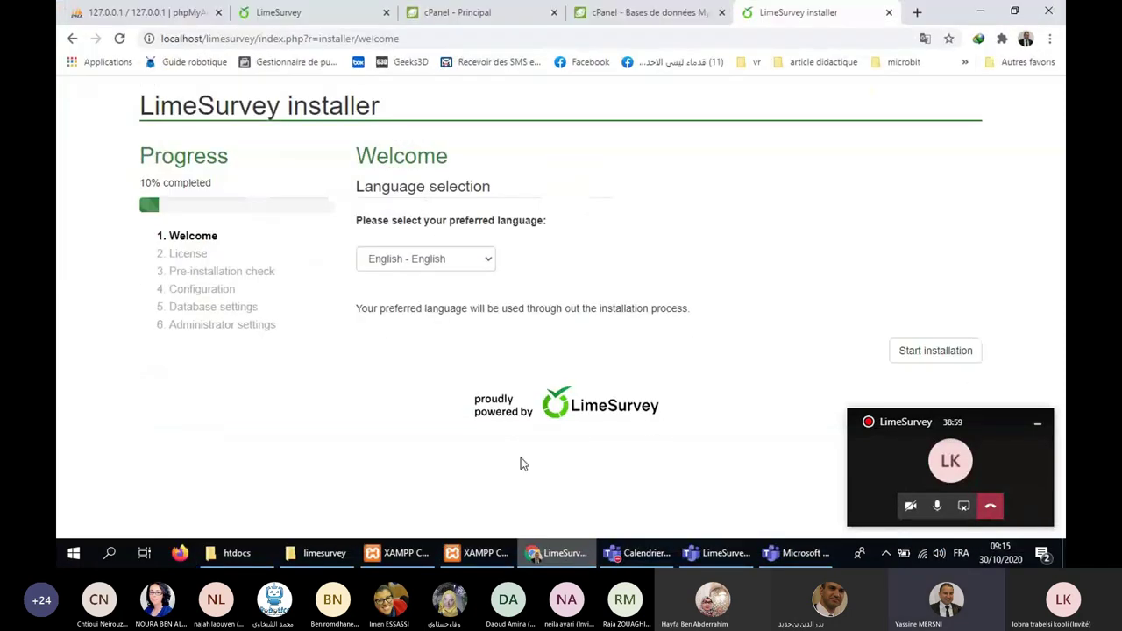
Load the localhost/limesurvey installer welcome page in a new tab, dismiss Translate, and return to htdocs.
left_click(917, 12)
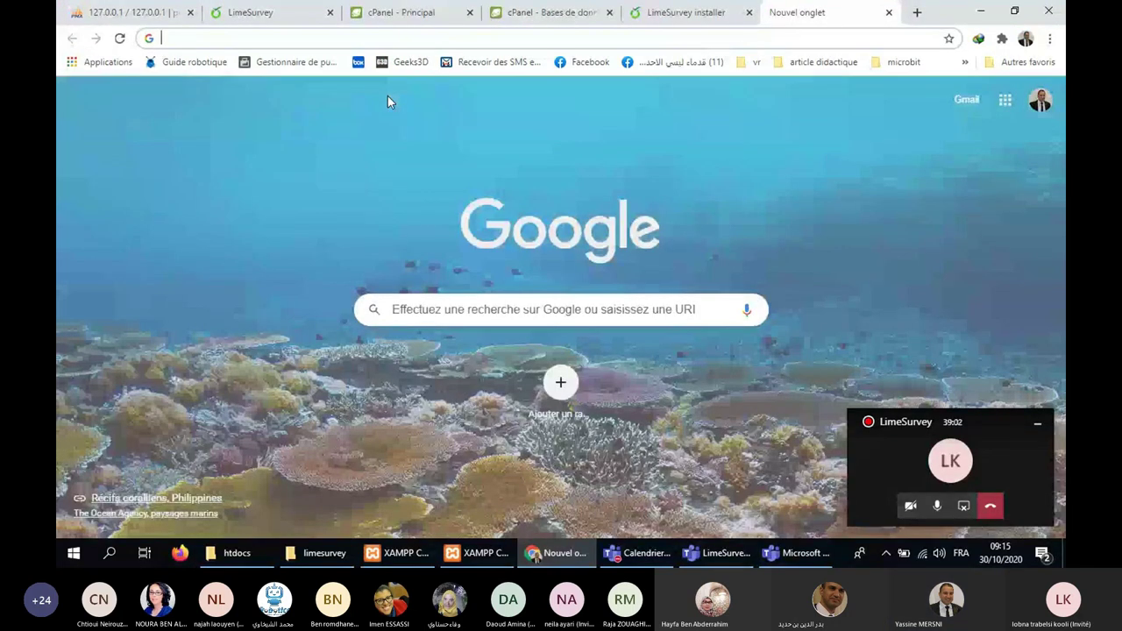
type("locl")
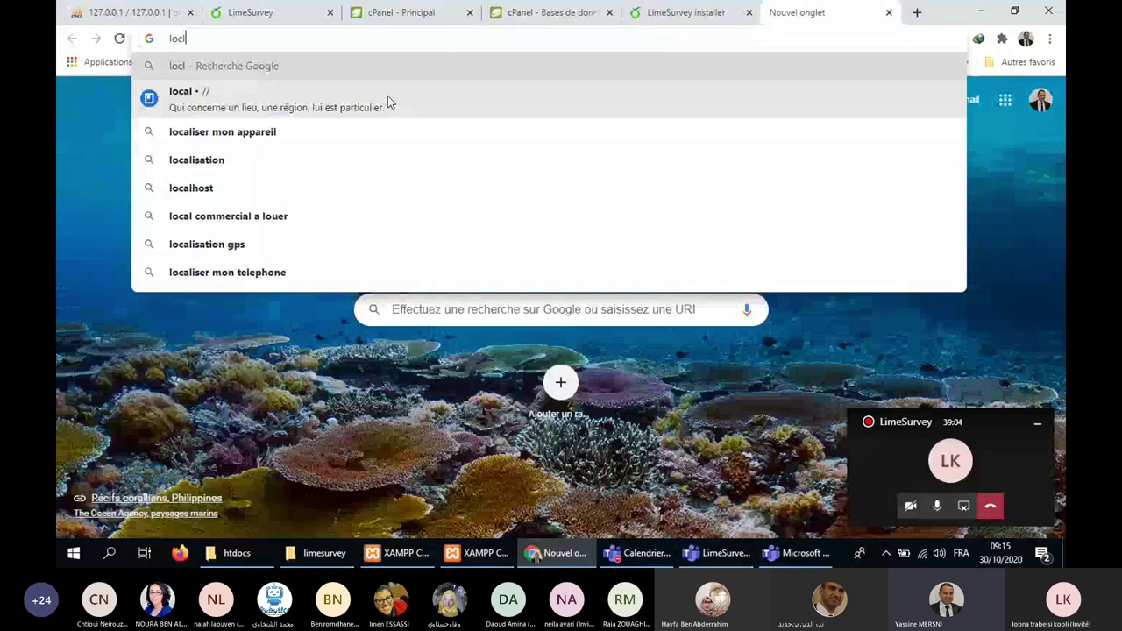
key("BackSpace")
type("alhost")
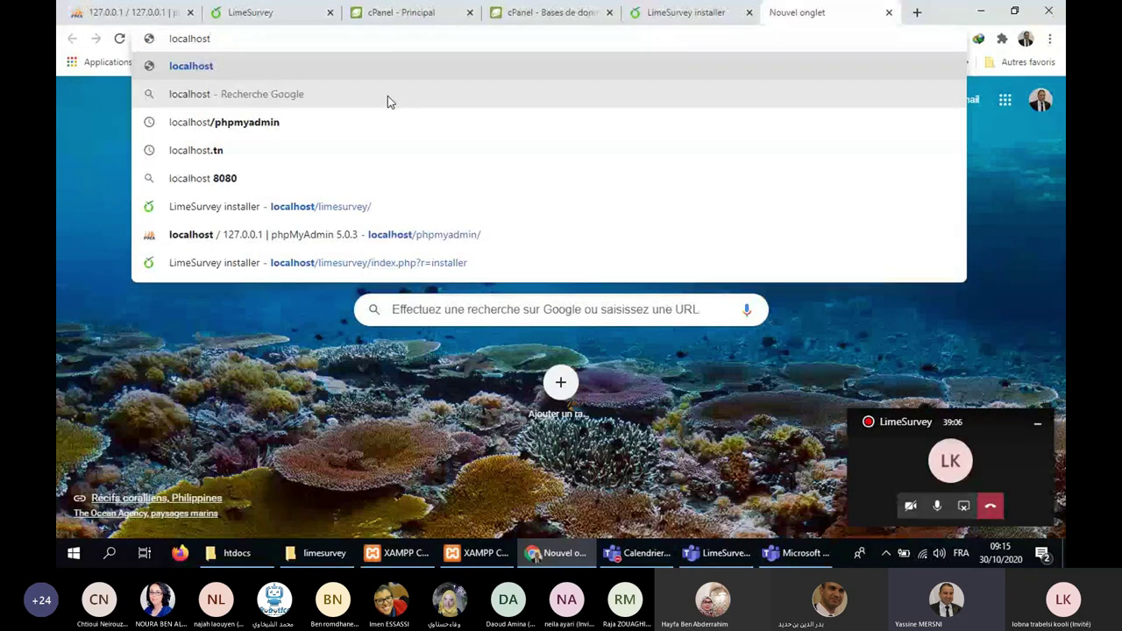
type("/l")
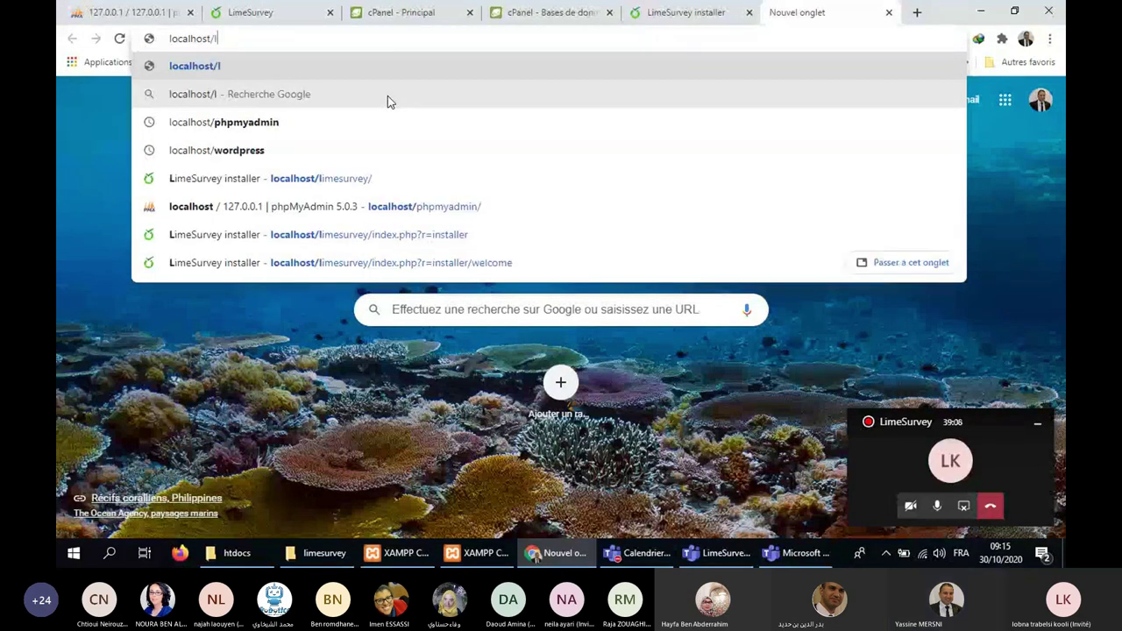
key("Down")
key("Down")
key("Down")
key("Down")
key("Down")
key("Down")
key("Down")
key("Return")
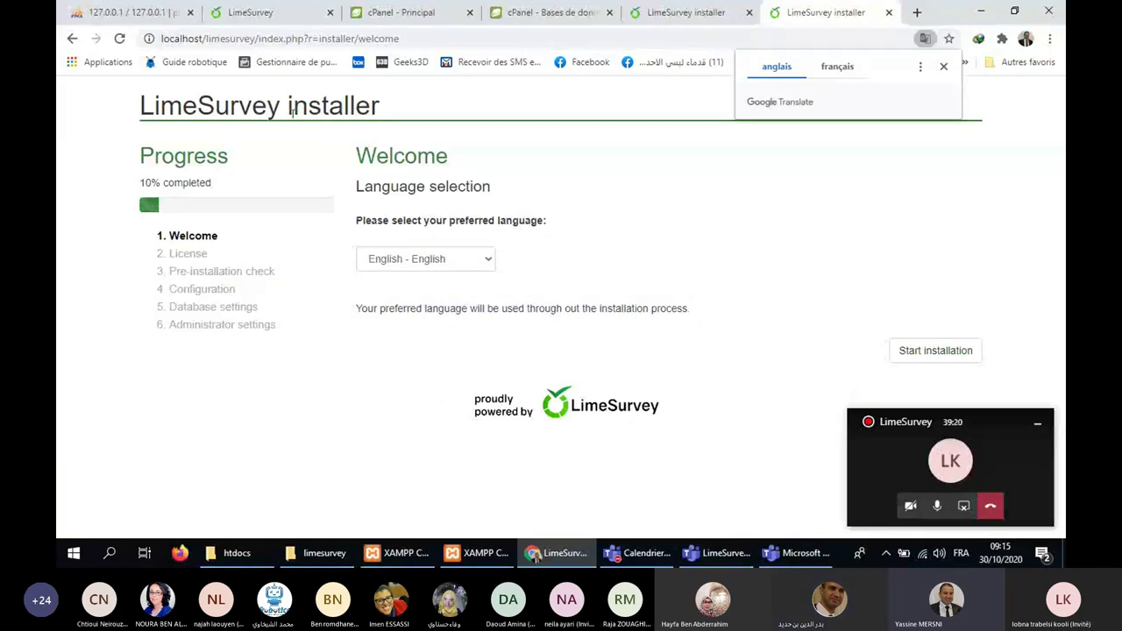
left_click(292, 111)
left_click(233, 562)
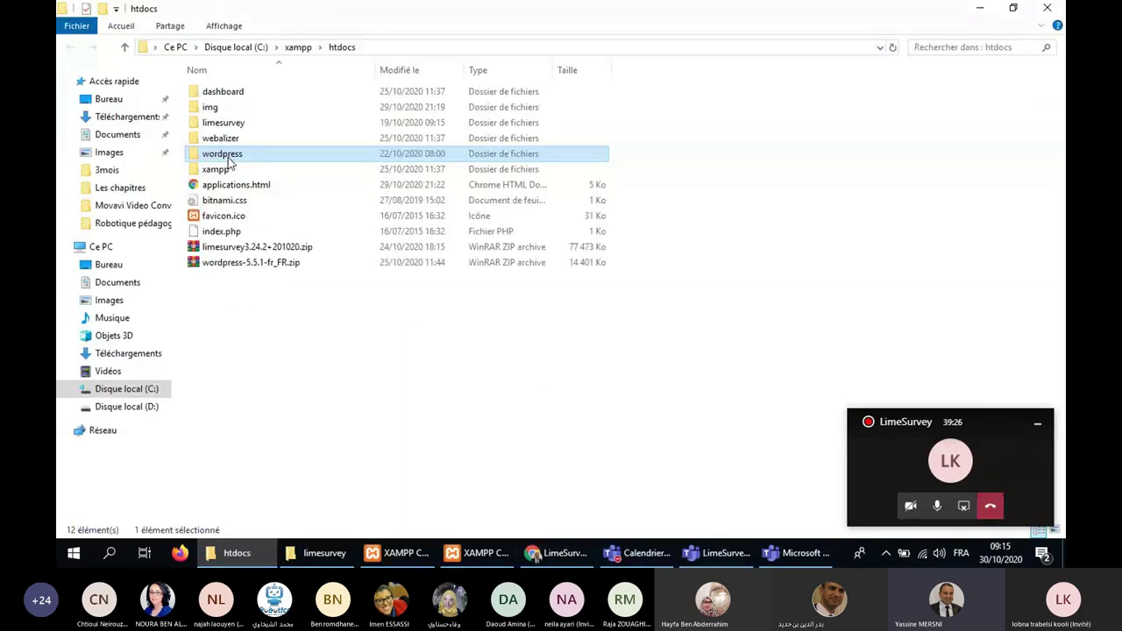
Open the wordpress folder, then open a new empty tab in Chrome.
double_click(230, 157)
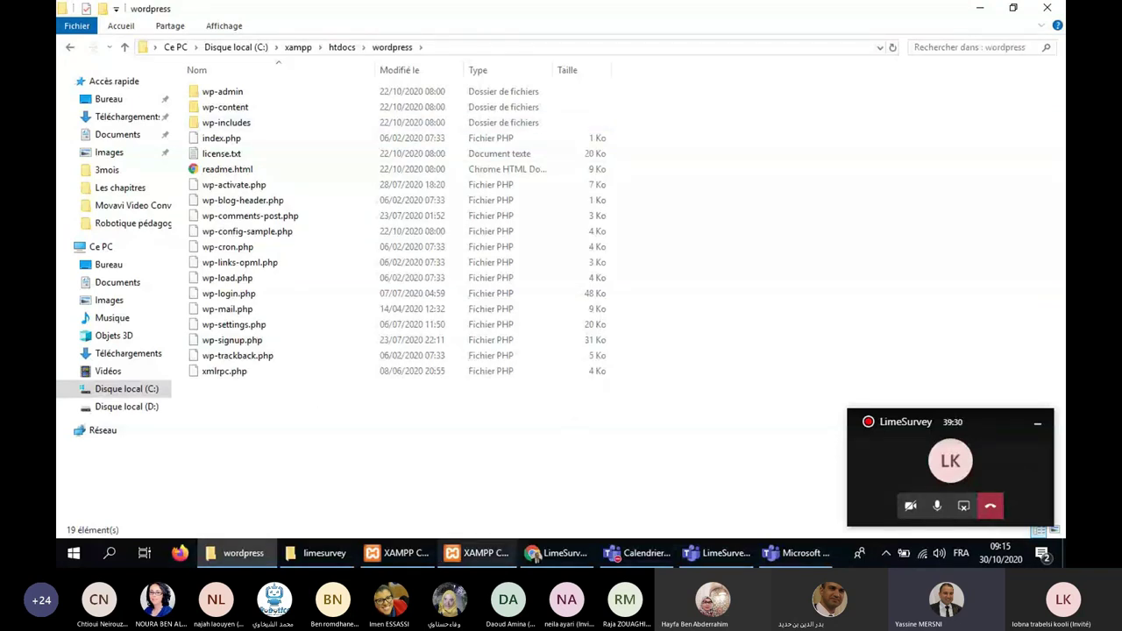
left_click(535, 558)
key("ctrl+t")
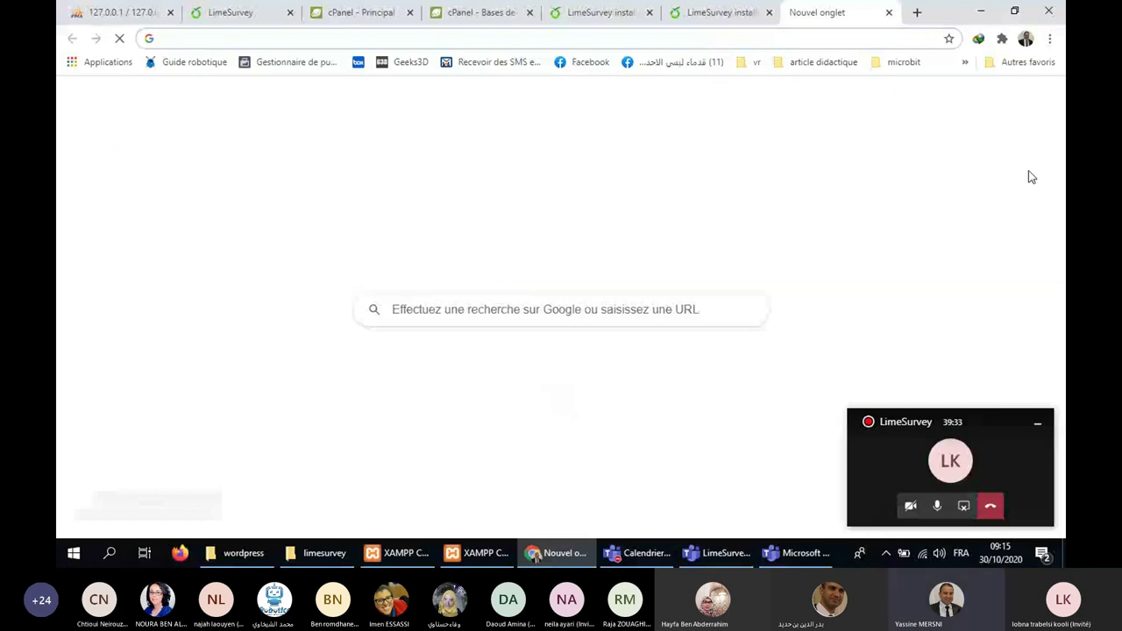
View the WordPress setup-config page at localhost/wordpress, then close that tab.
type("localhost/wor")
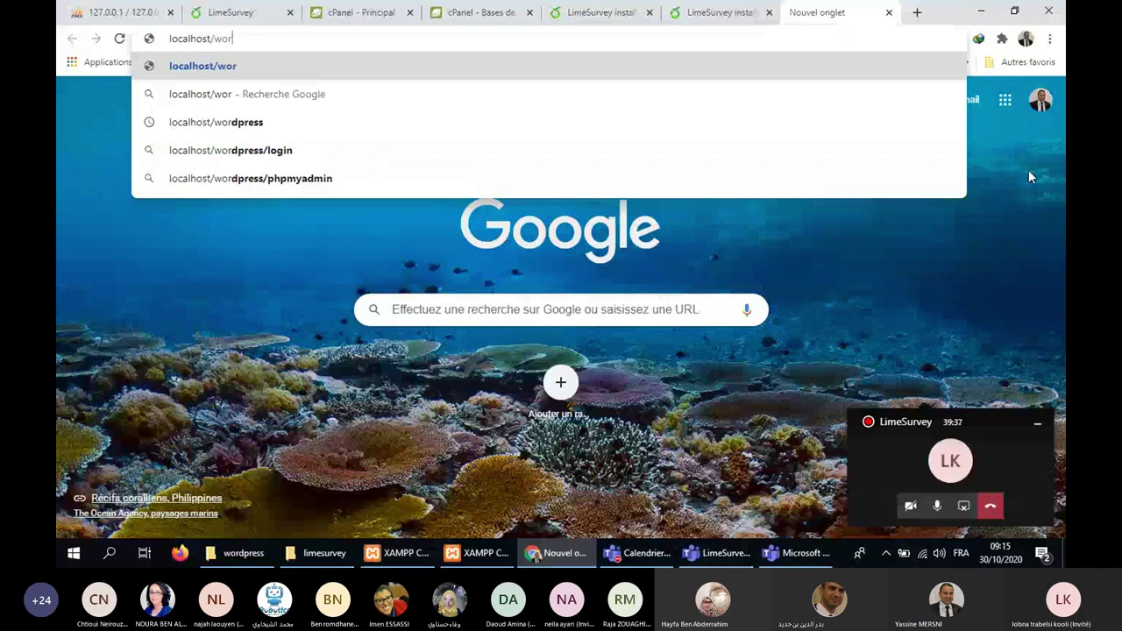
type("dpress")
key("Return")
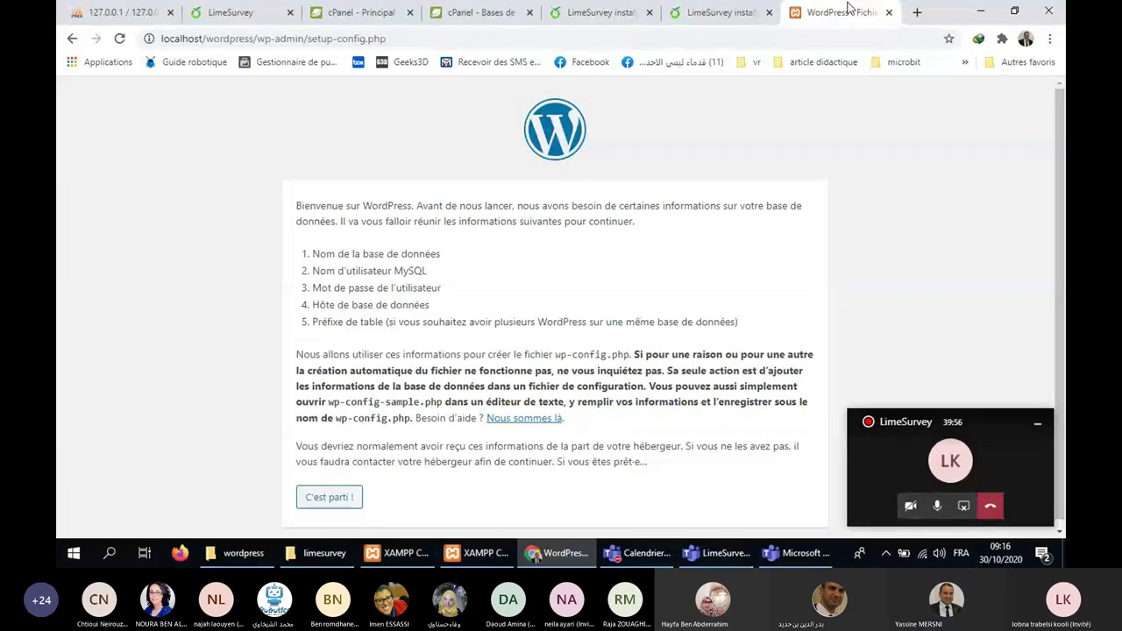
mouse_move(722, 8)
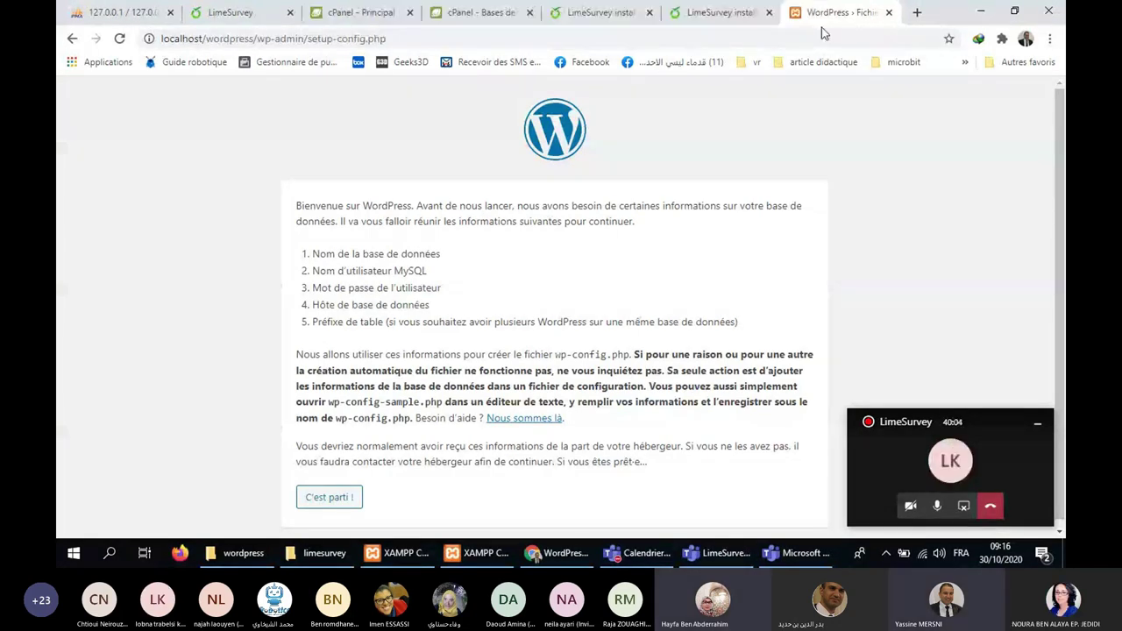
left_click(889, 12)
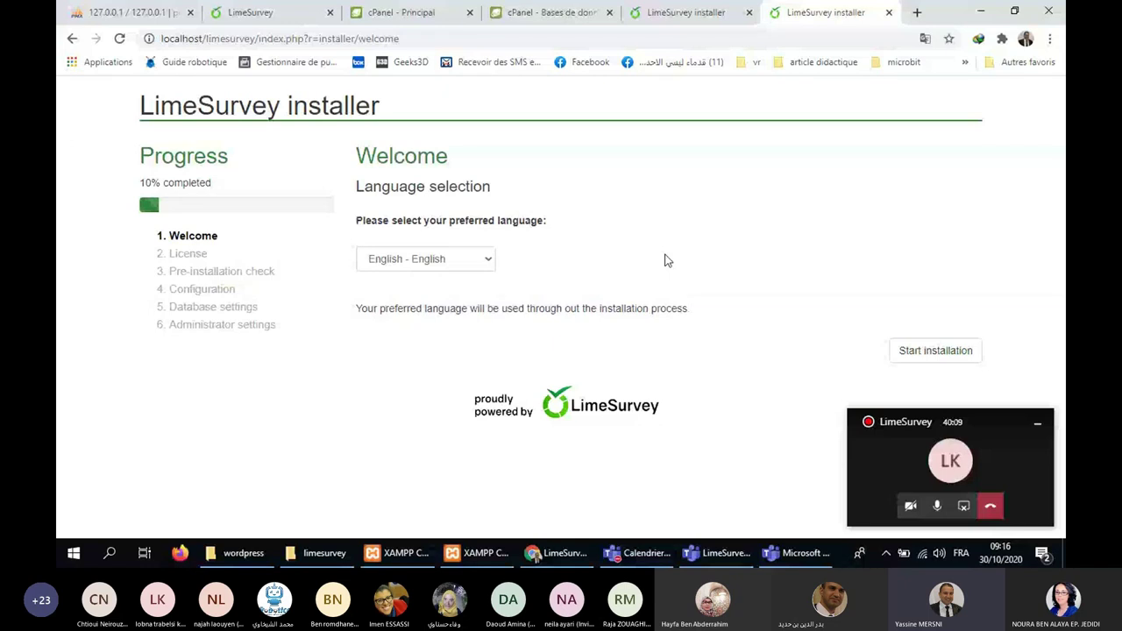
Choose Français - French from the installer's language dropdown.
left_click(425, 259)
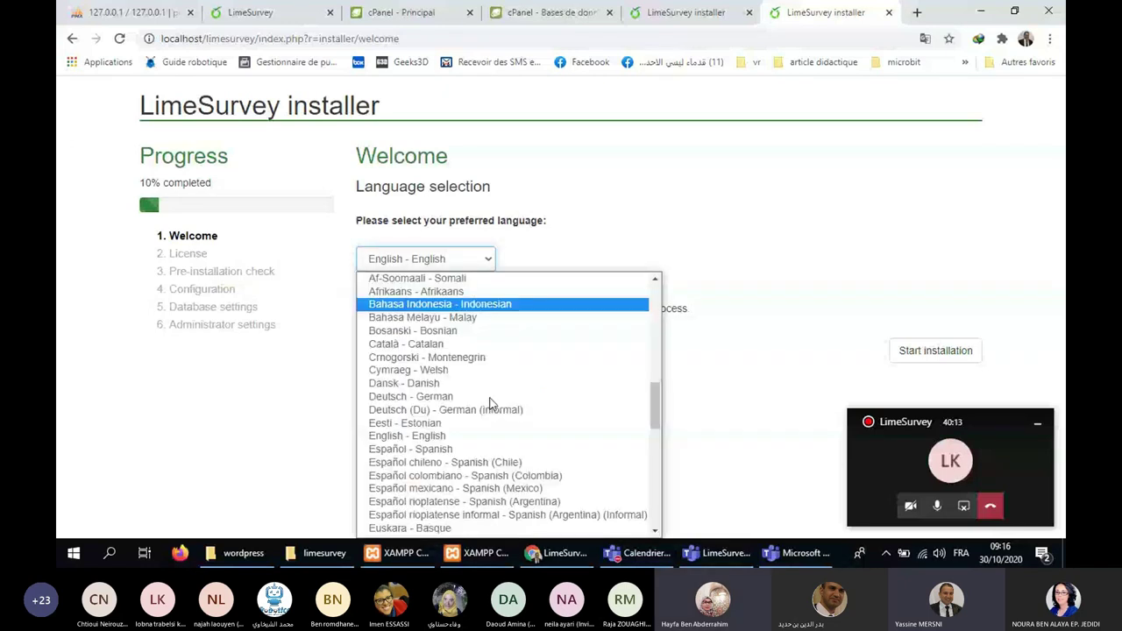
scroll(490, 355, "down", 3)
left_click(491, 341)
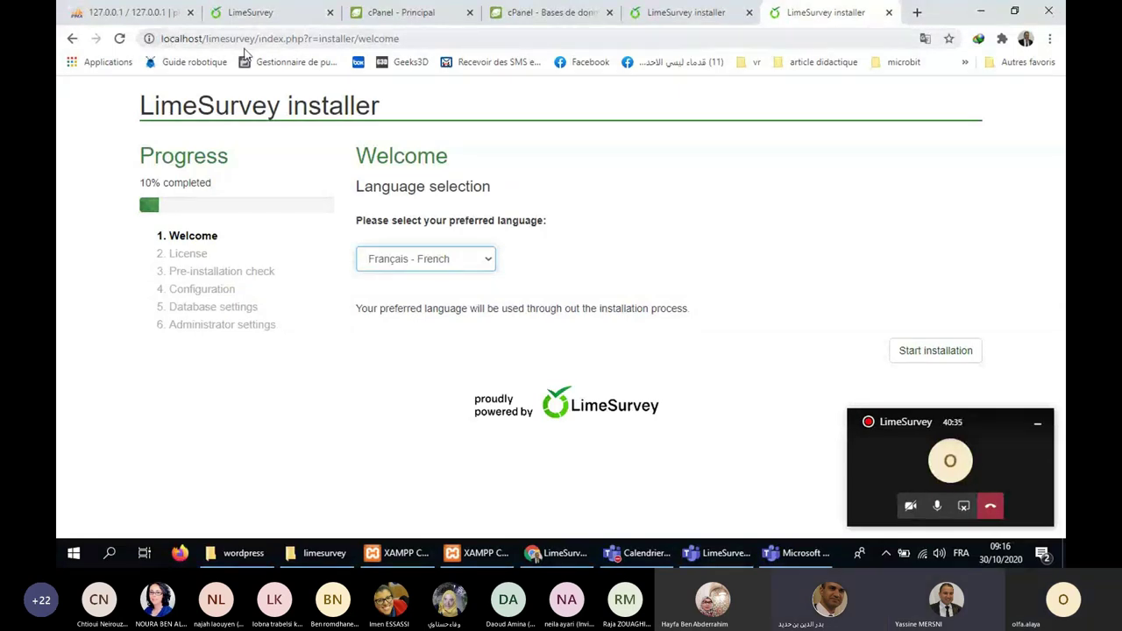
left_click_drag(258, 39, 158, 38)
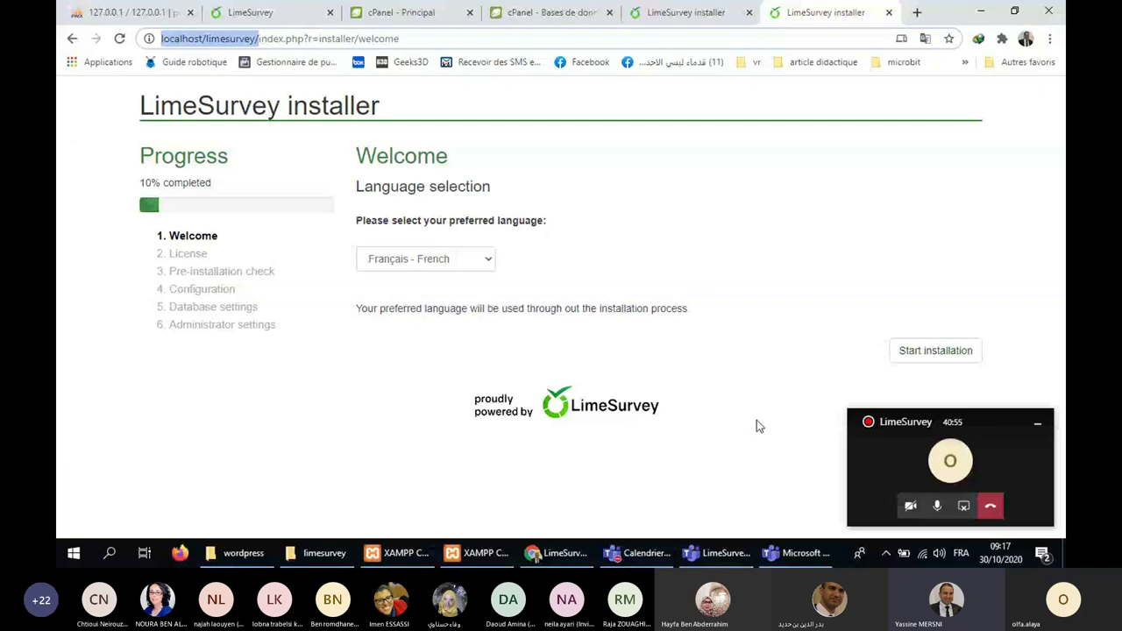
left_click(982, 12)
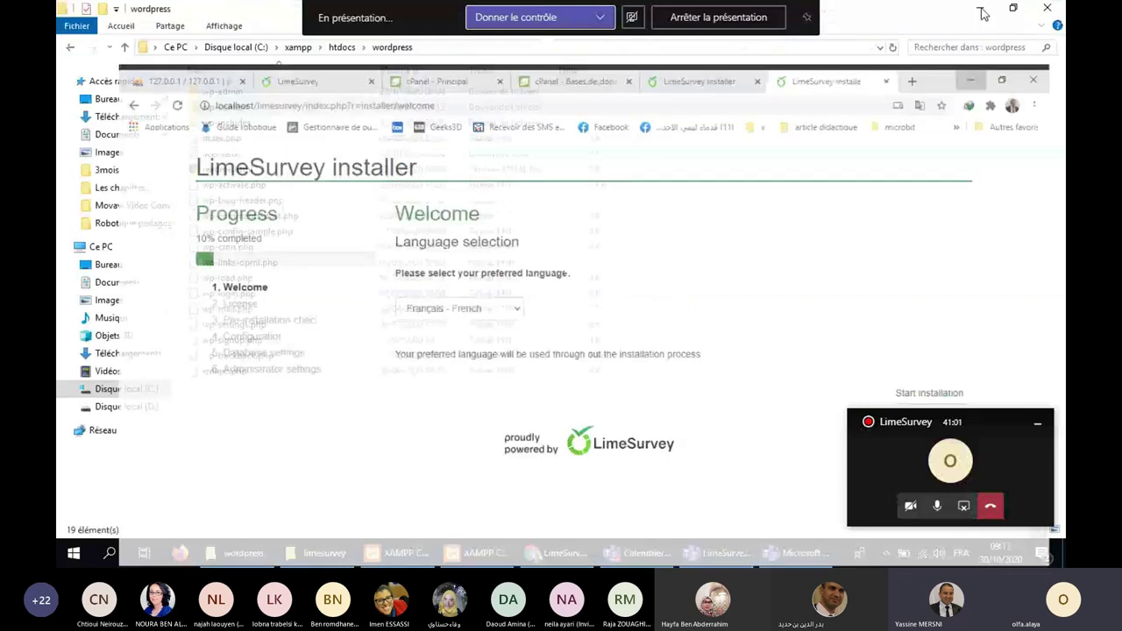
left_click(982, 13)
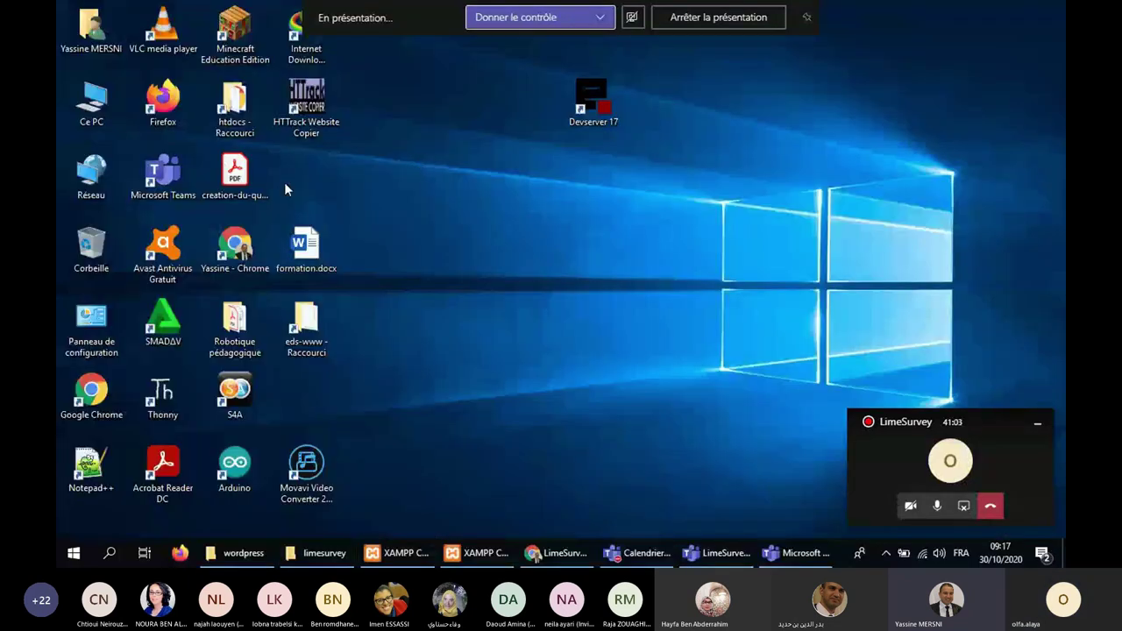
mouse_move(561, 566)
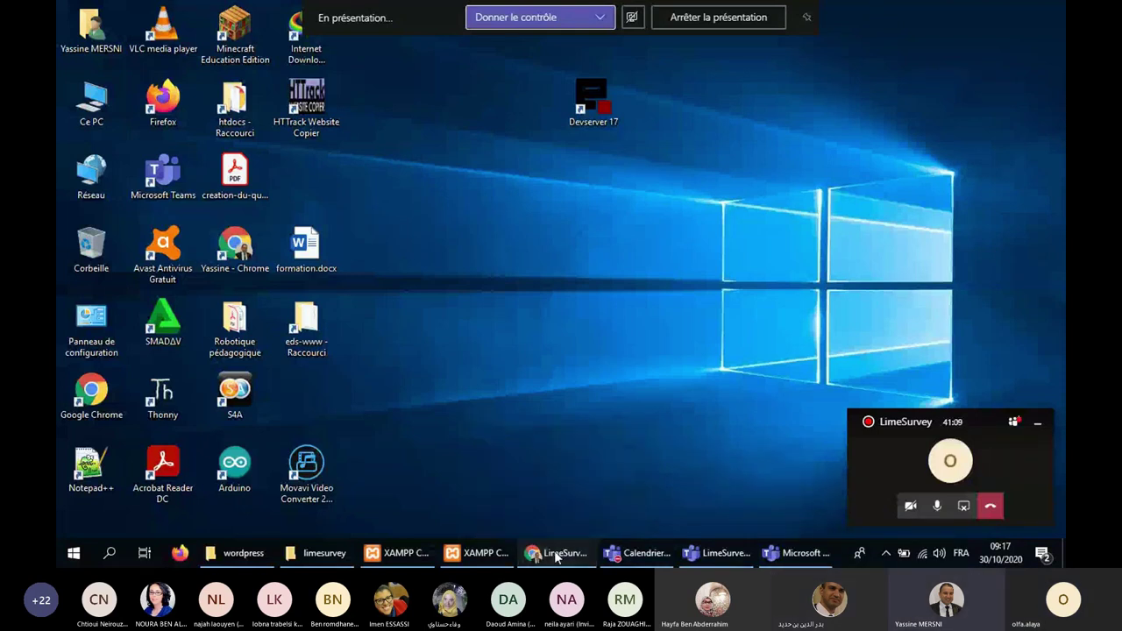
left_click(558, 554)
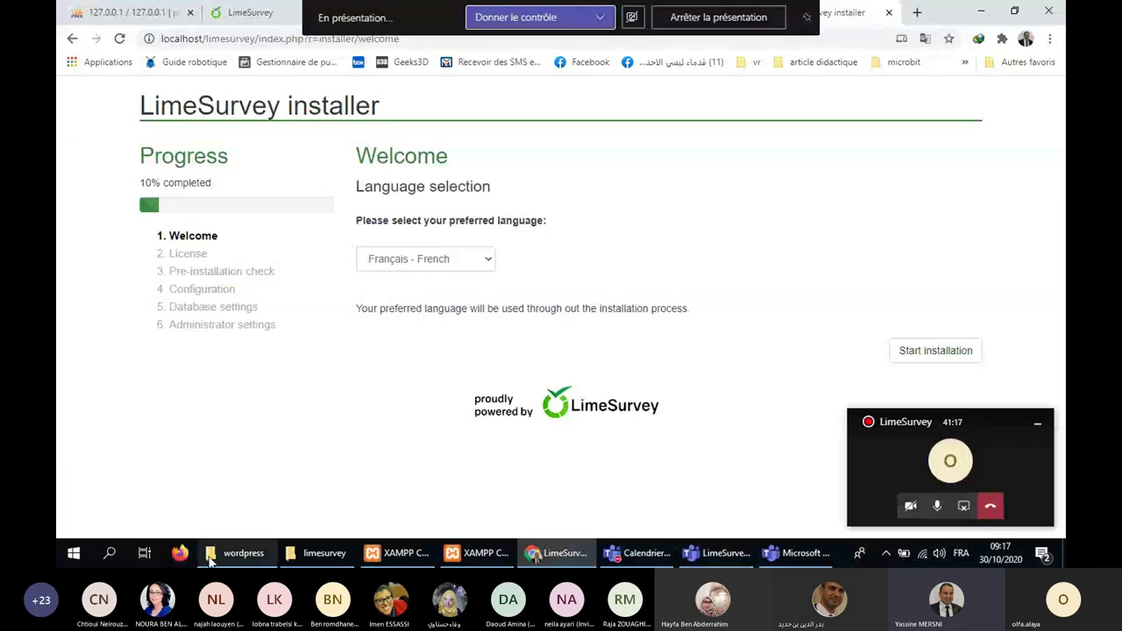
Start the installation to reach the French GPL licence page at 15%.
mouse_move(211, 562)
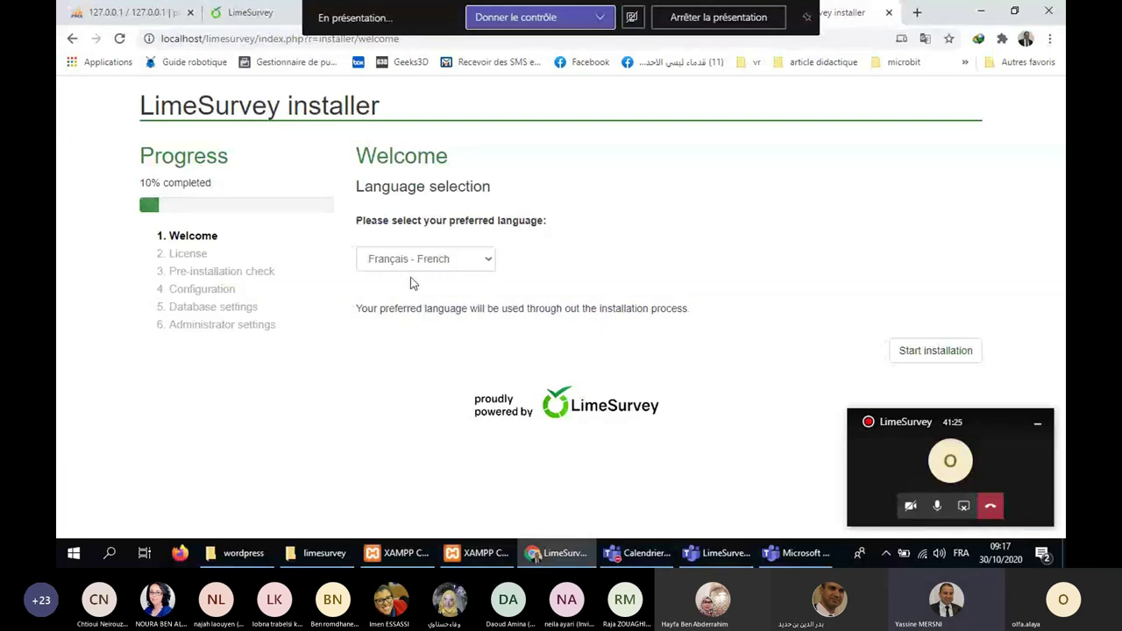
left_click(934, 351)
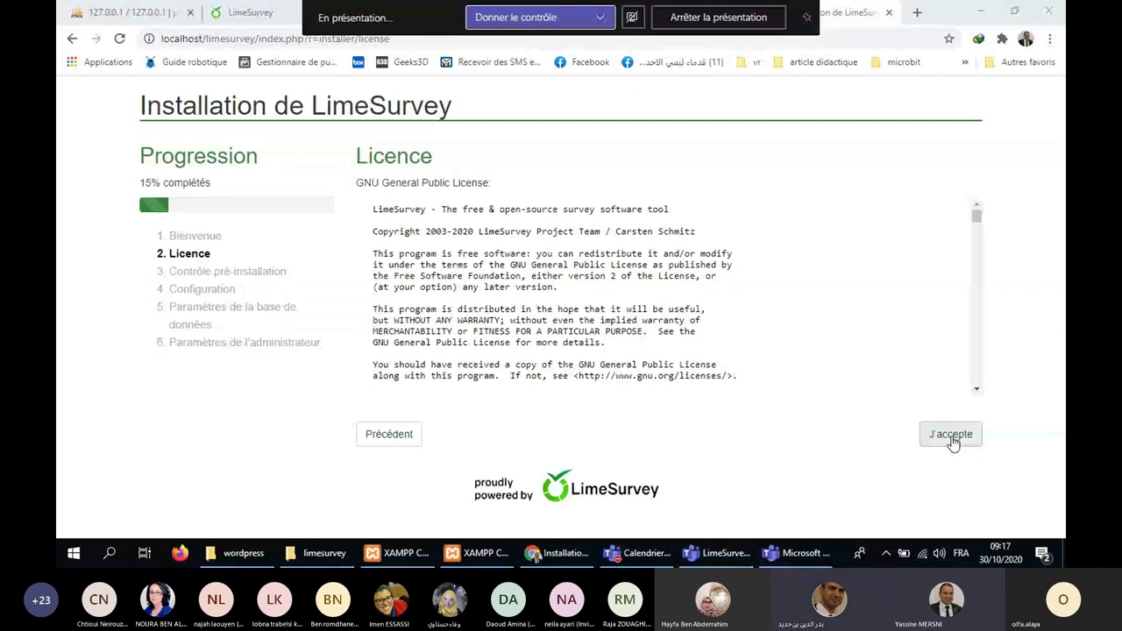
Accept the licence and pass the pre-installation check with all required items OK.
left_click(953, 438)
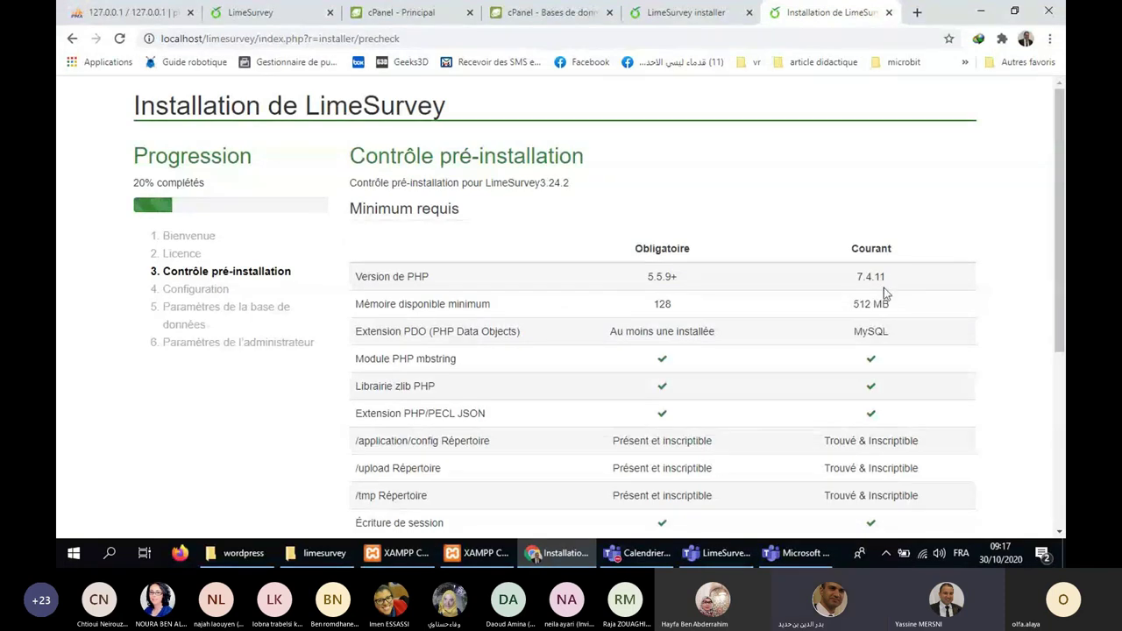
scroll(884, 287, "down", 1)
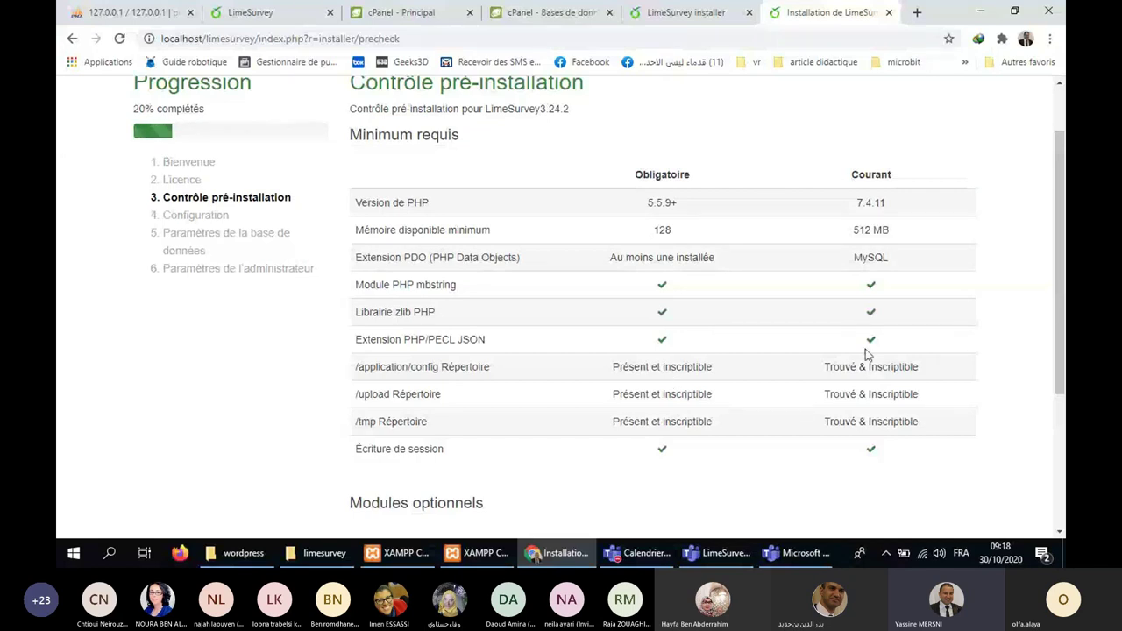
scroll(1020, 296, "down", 1)
scroll(1019, 297, "down", 3)
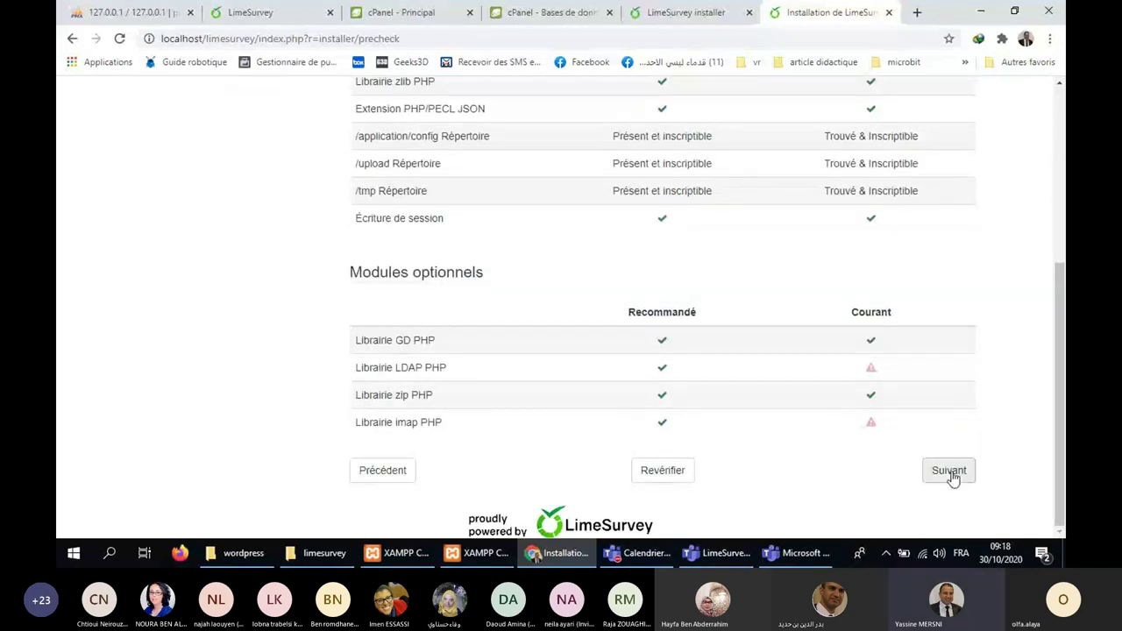
left_click(953, 478)
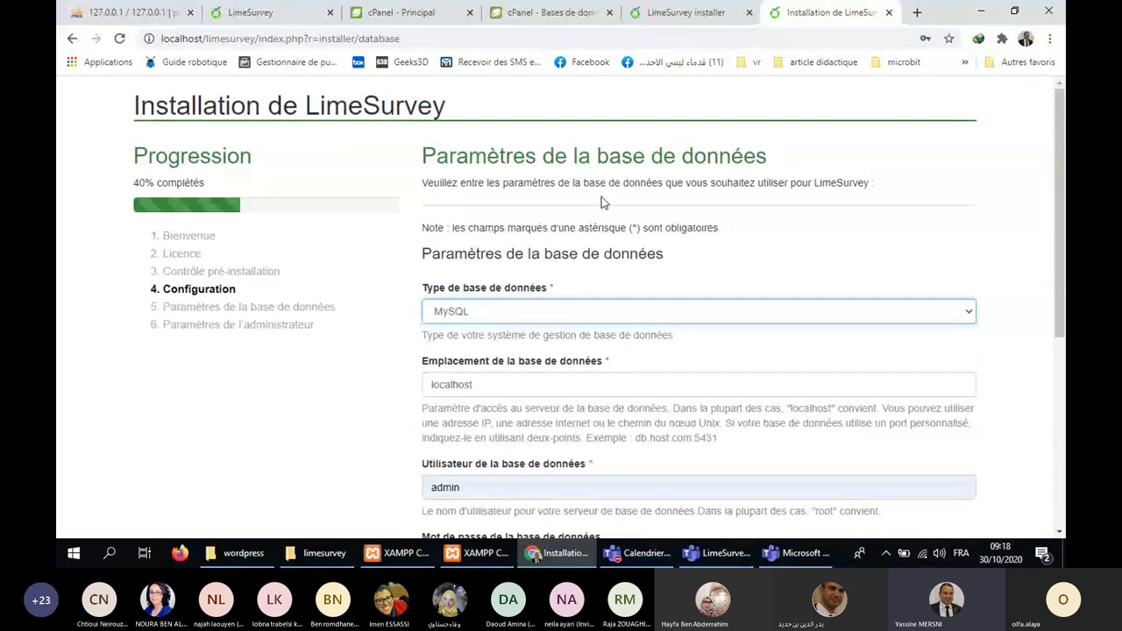
Clear the autofilled database password and change the database user from admin to root.
scroll(613, 232, "down", 1)
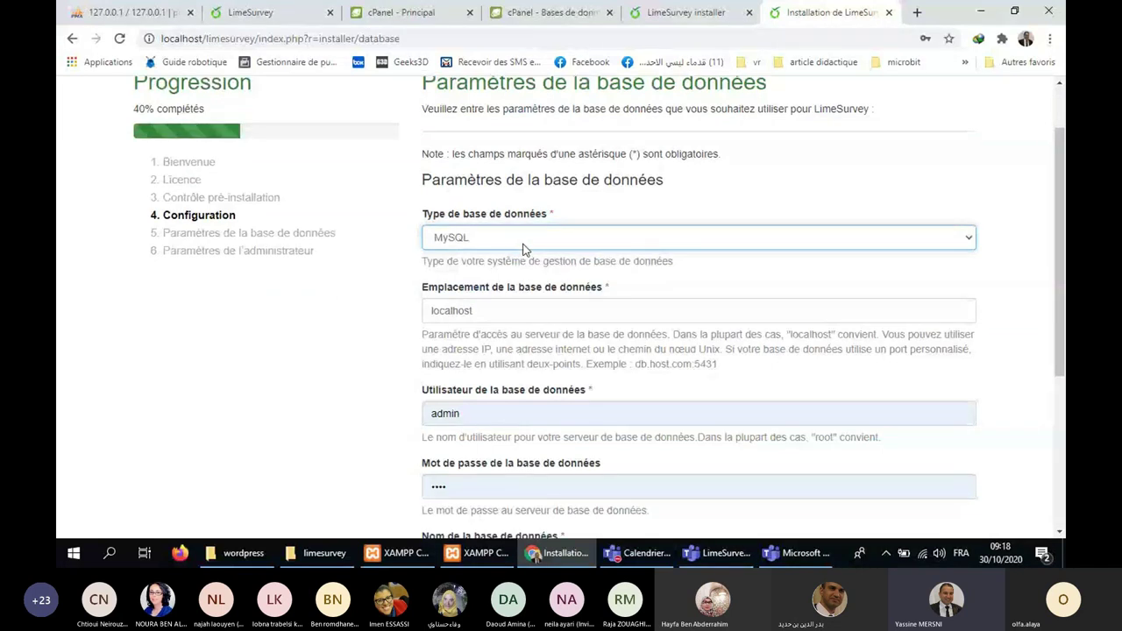
left_click(491, 312)
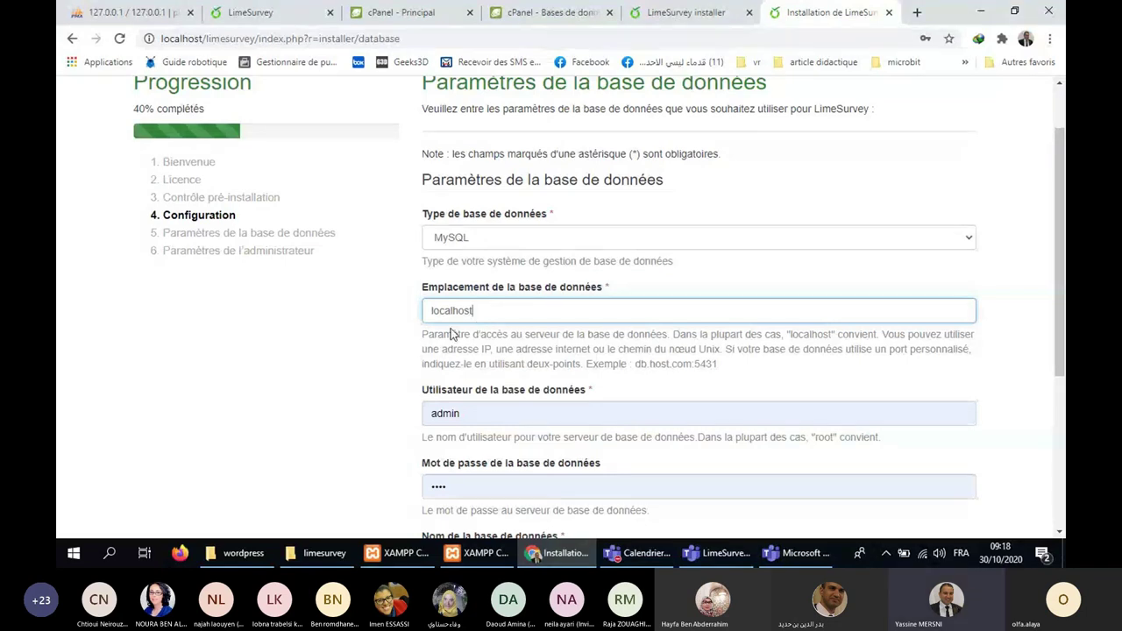
scroll(451, 334, "down", 2)
left_click(456, 338)
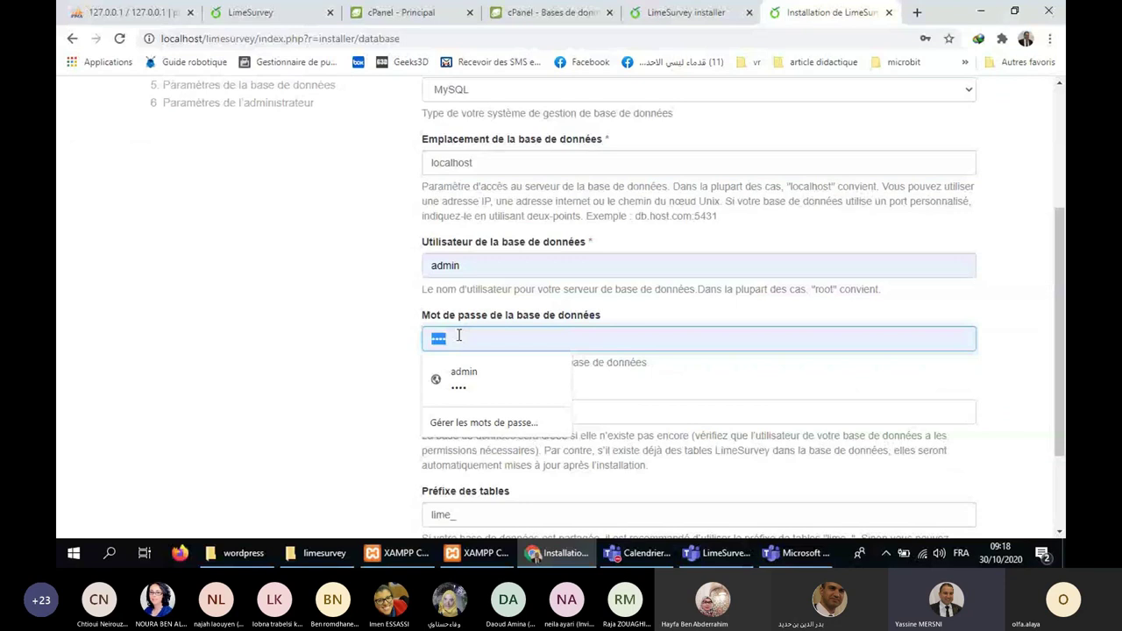
key("BackSpace")
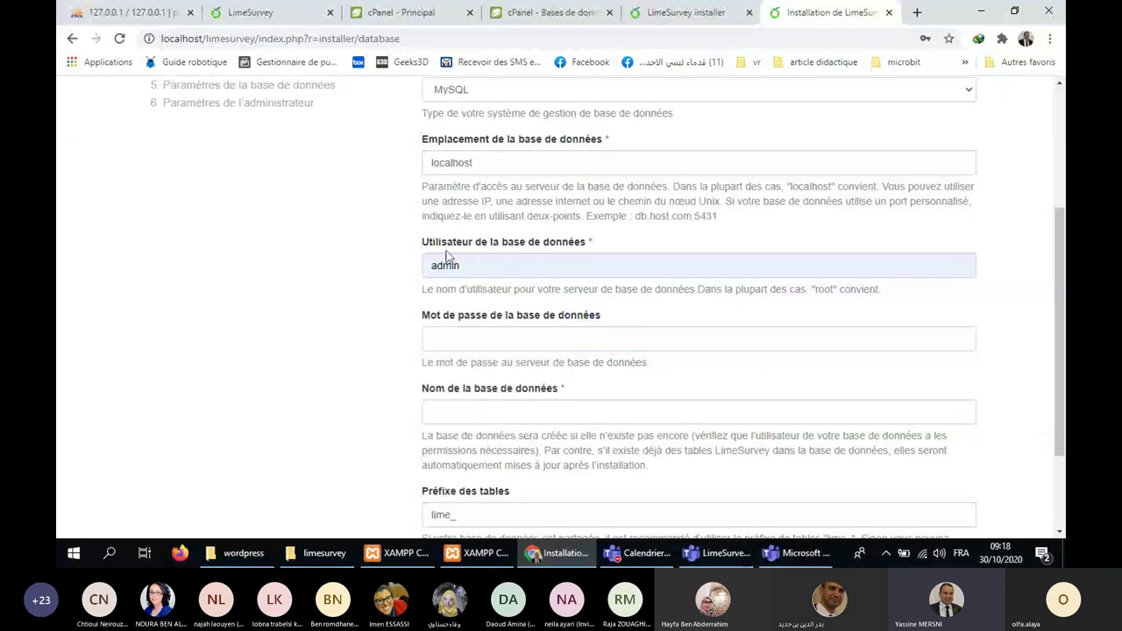
left_click(500, 265)
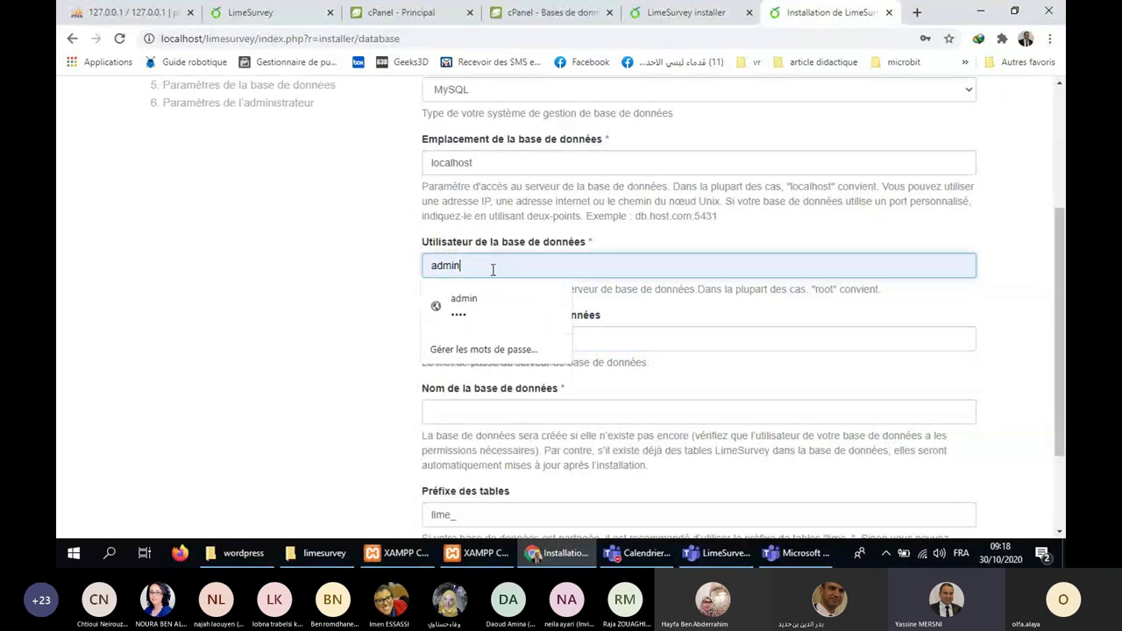
double_click(496, 268)
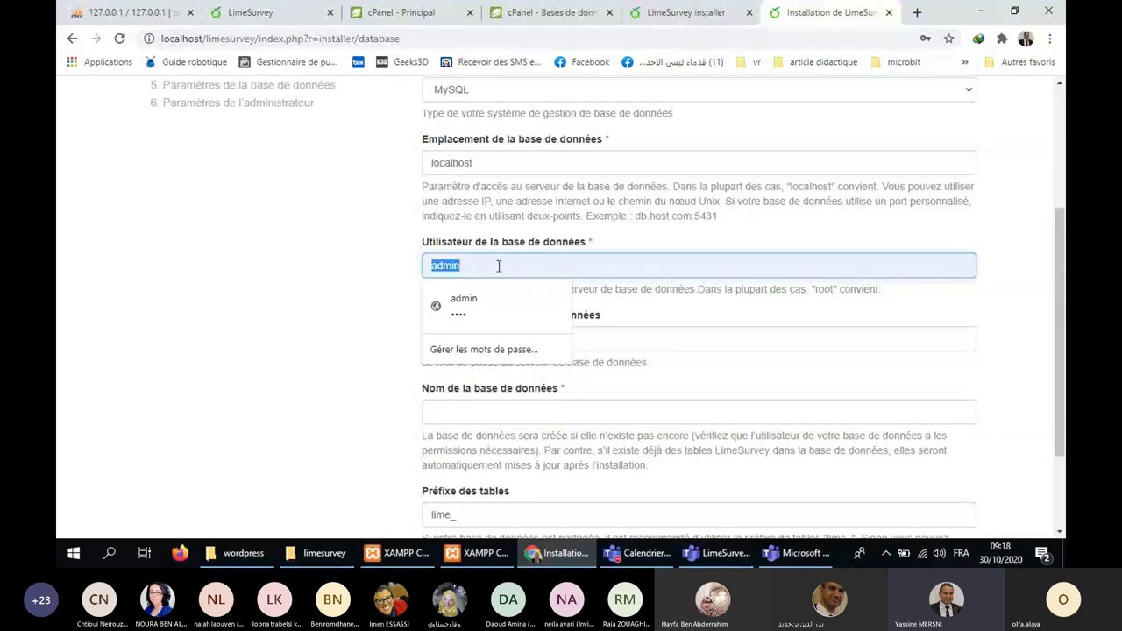
type("root")
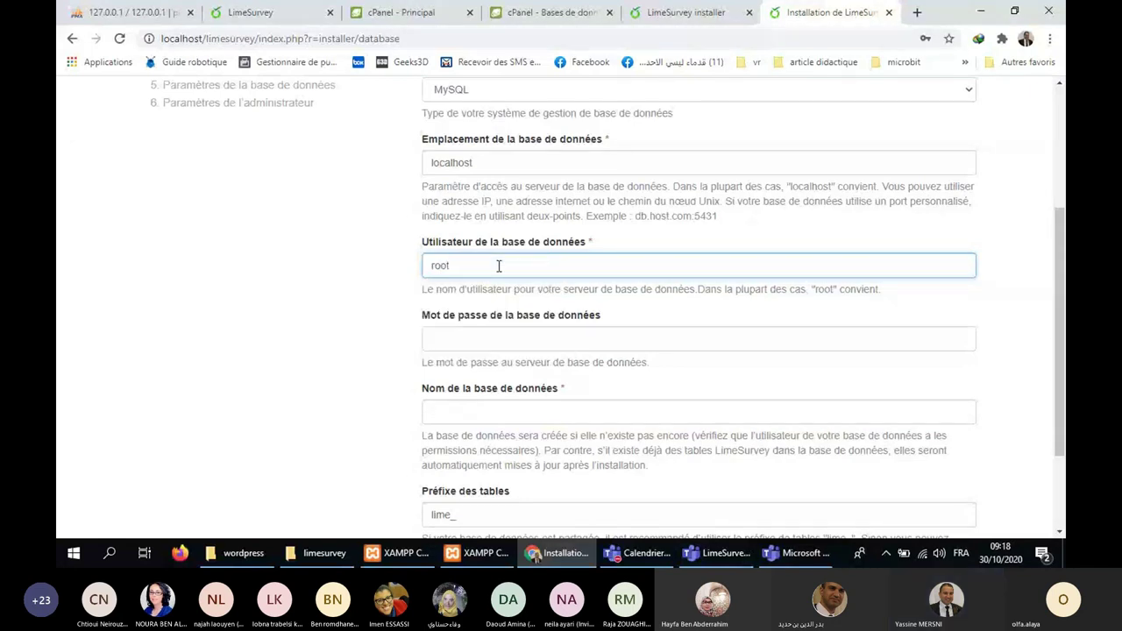
key("Tab")
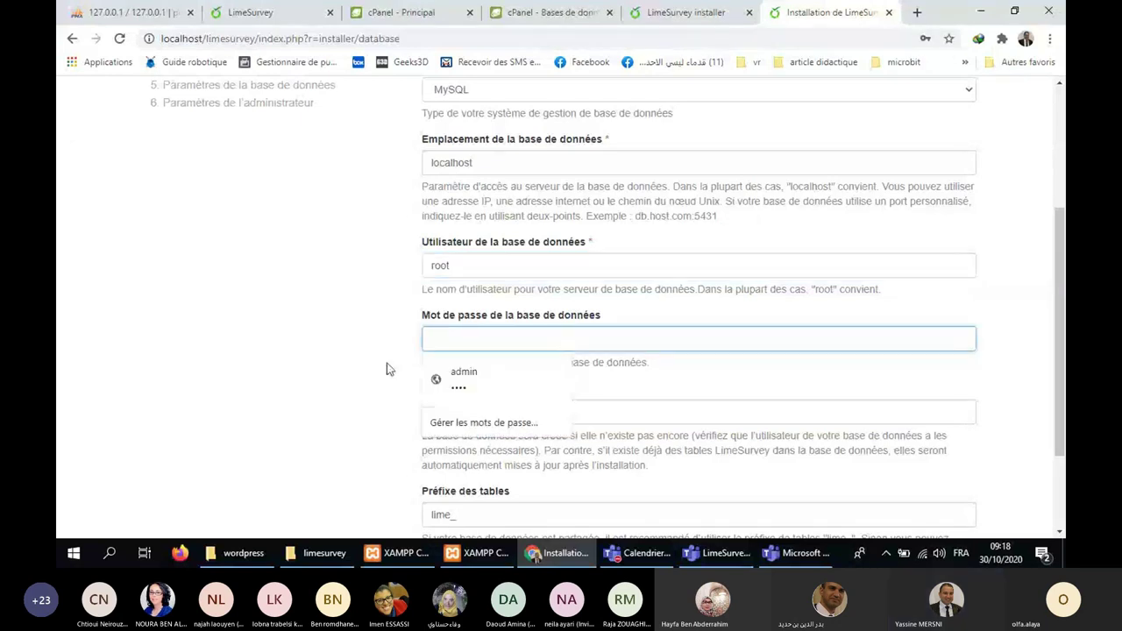
left_click(388, 368)
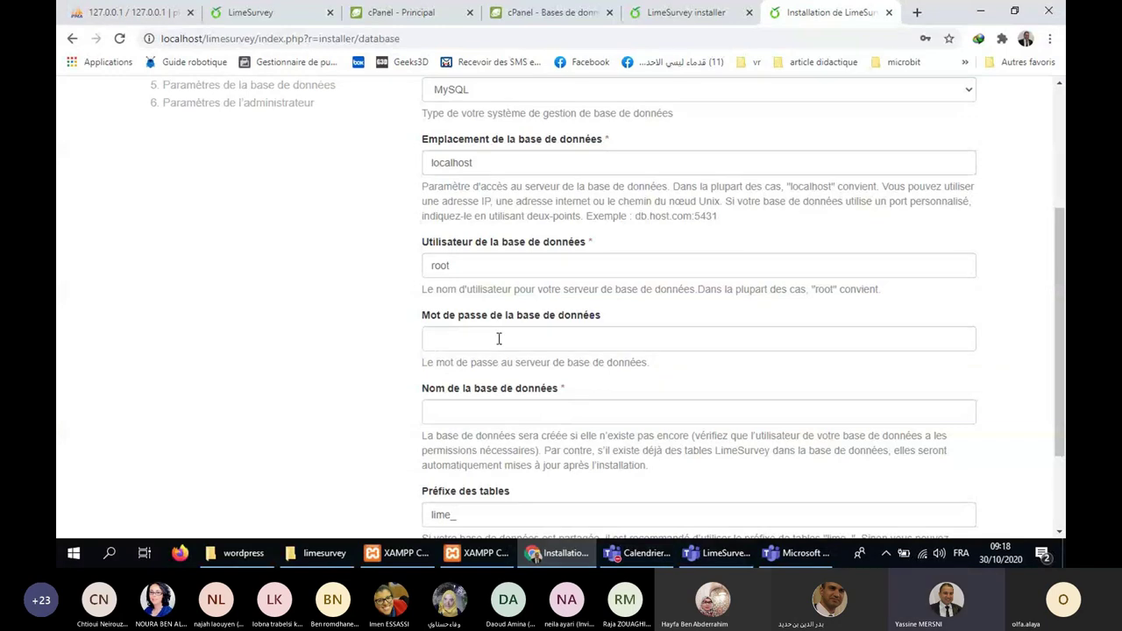
left_click(472, 410)
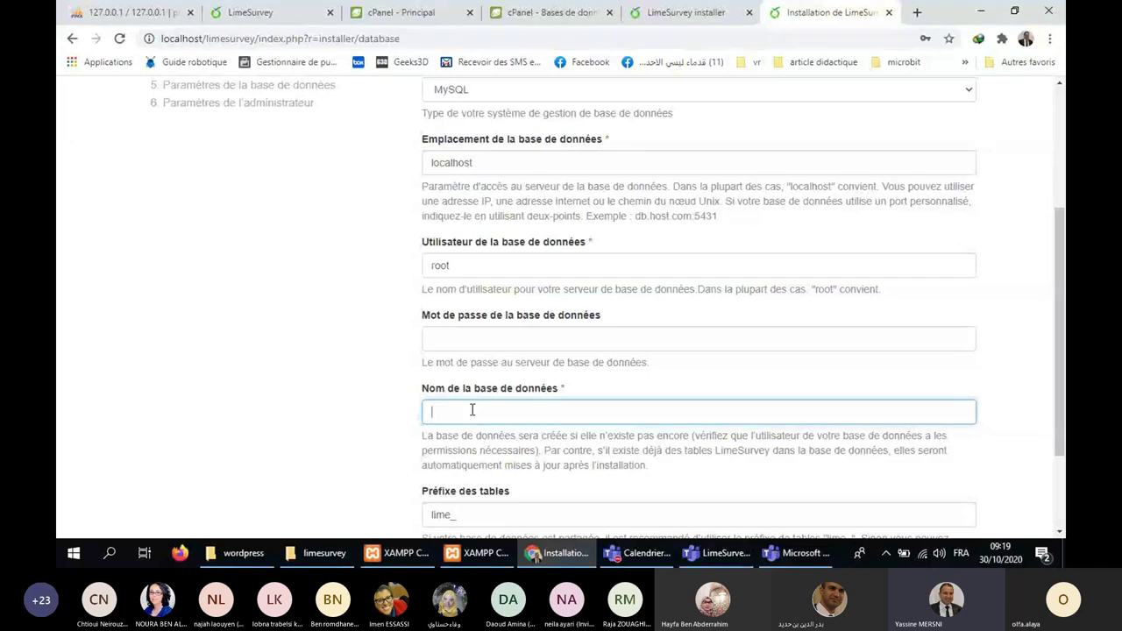
Enter limesurvey as the database name, replacing the mistaken monsite.
type("limesurvey")
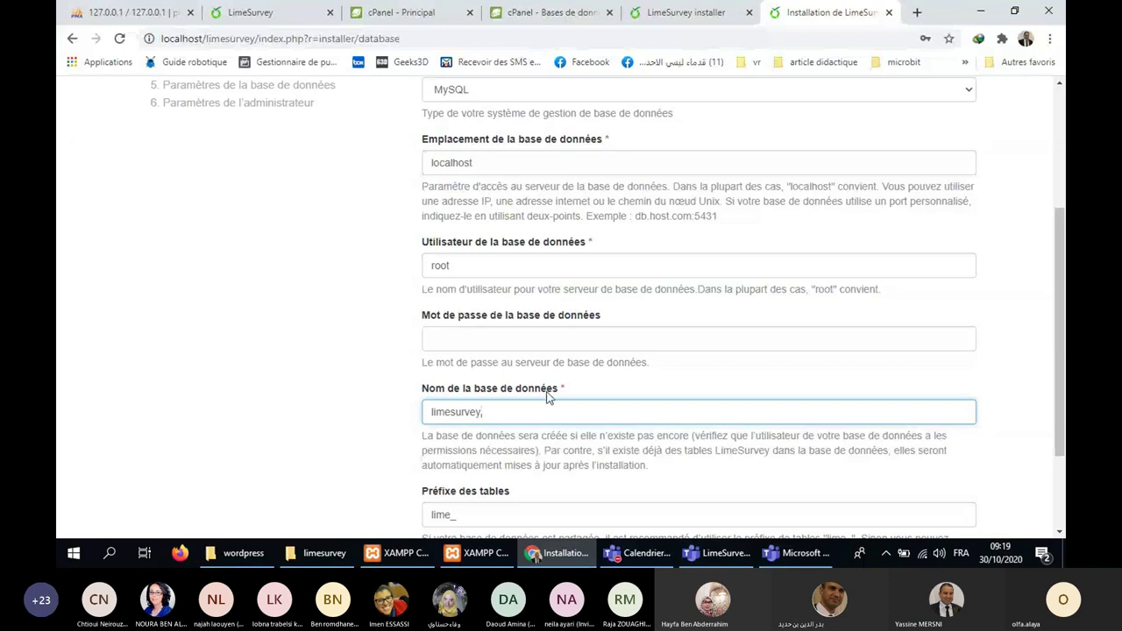
scroll(547, 397, "down", 2)
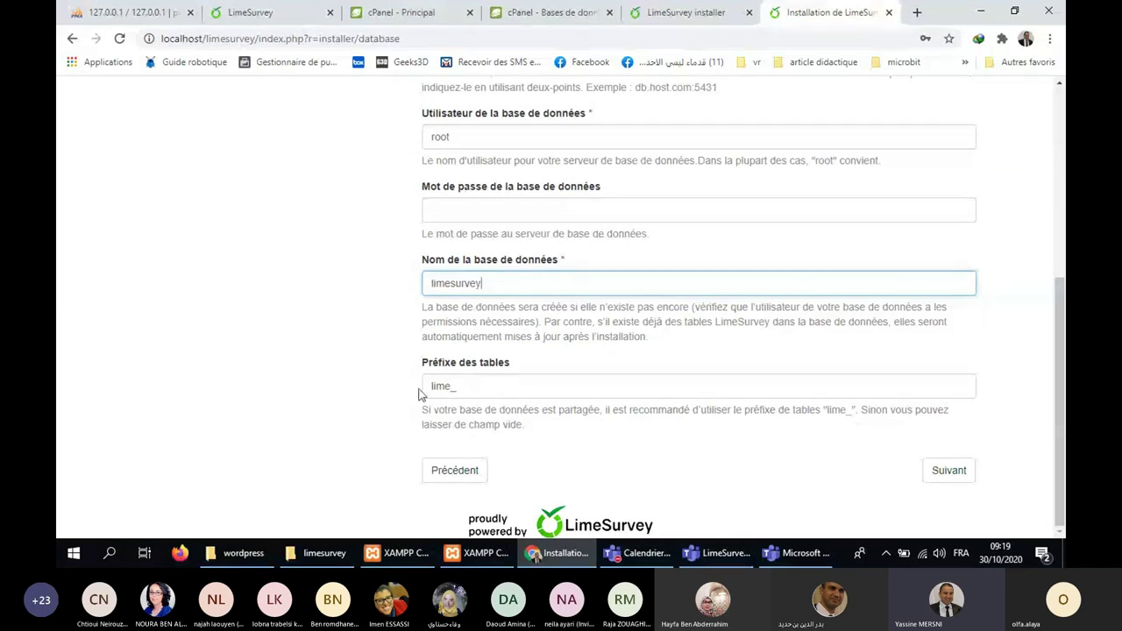
Review prefix lime_, user root and the empty password, then submit the database settings.
left_click_drag(451, 387, 426, 392)
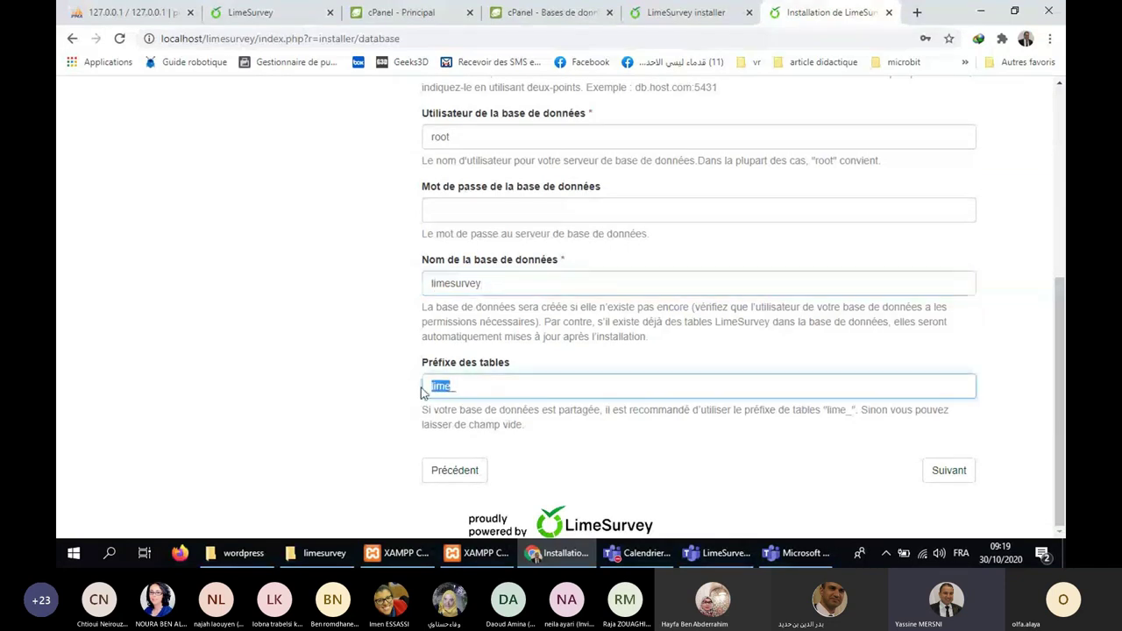
left_click(372, 387)
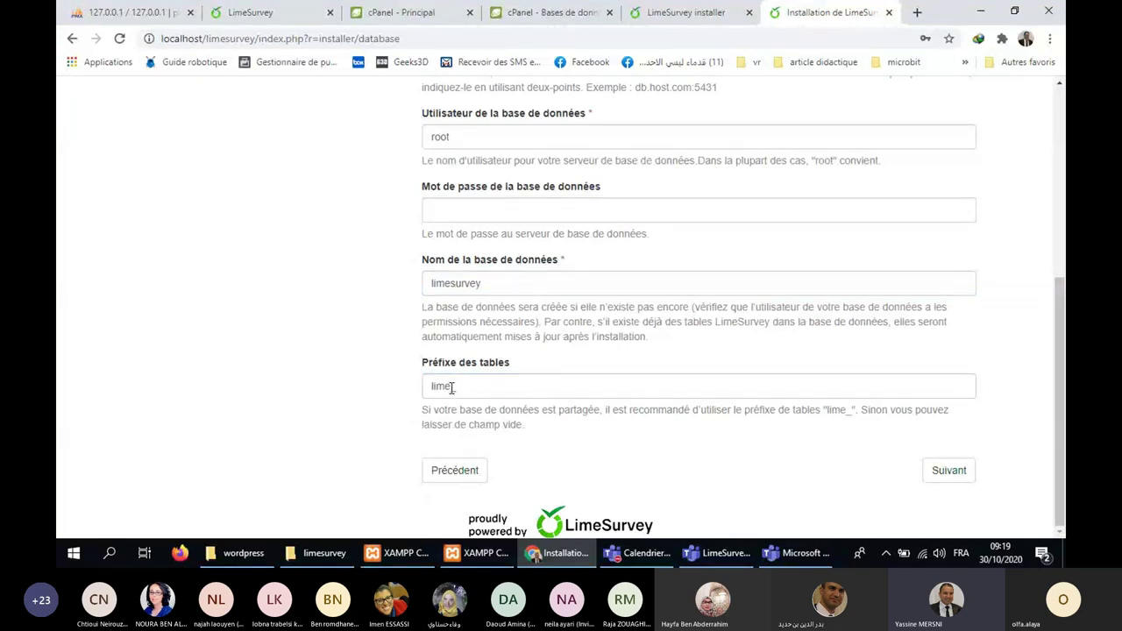
double_click(431, 281)
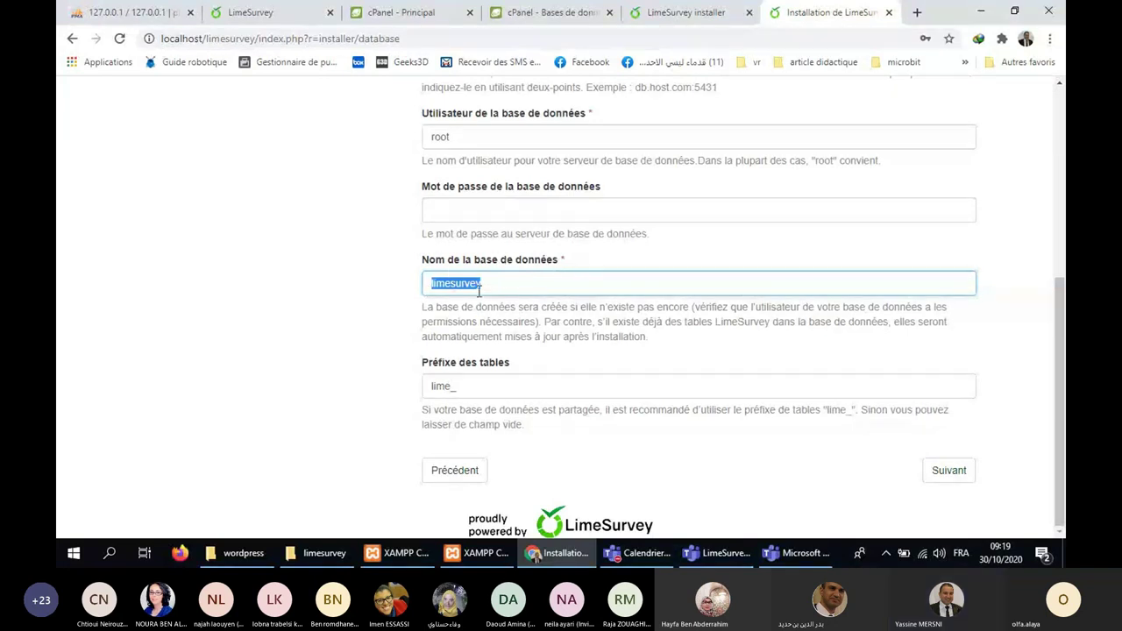
scroll(698, 342, "up", 1)
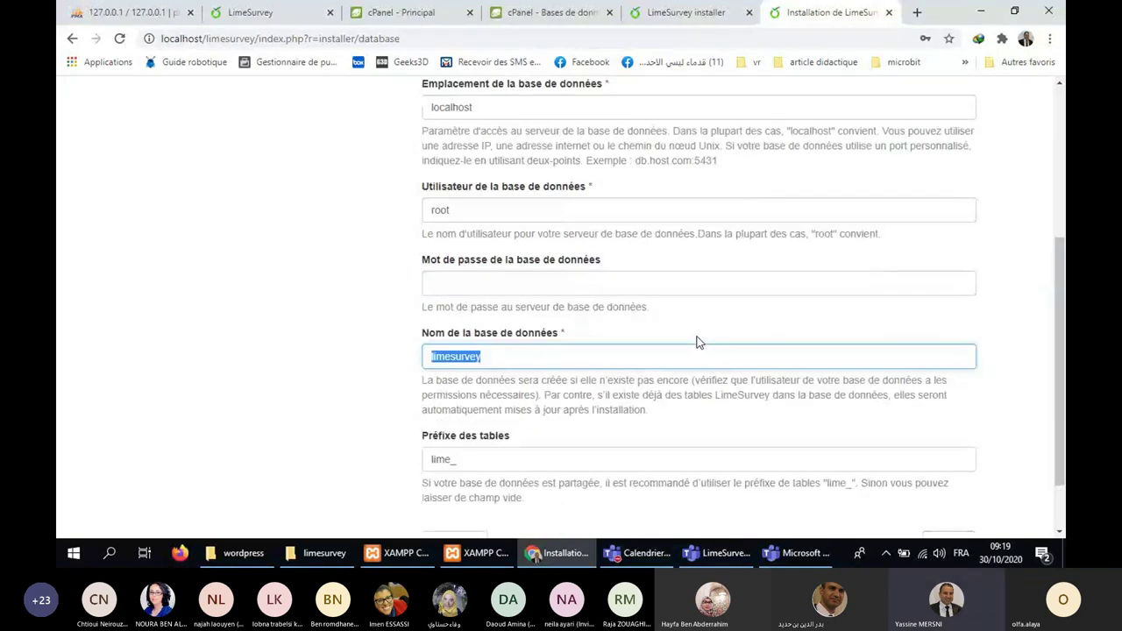
double_click(566, 207)
left_click(353, 219)
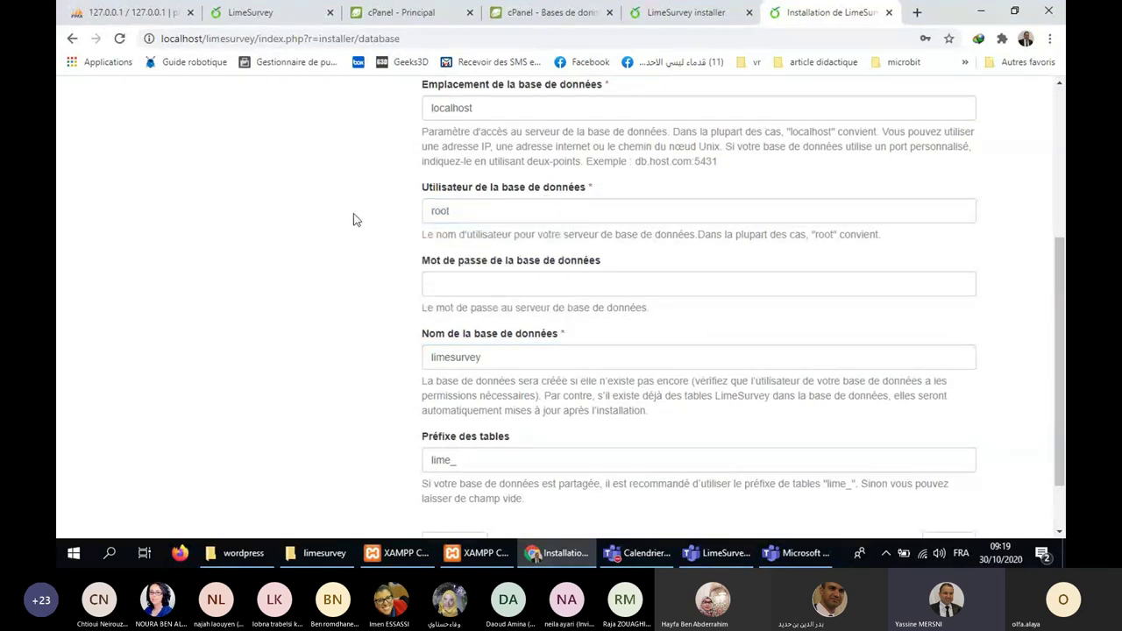
left_click(491, 283)
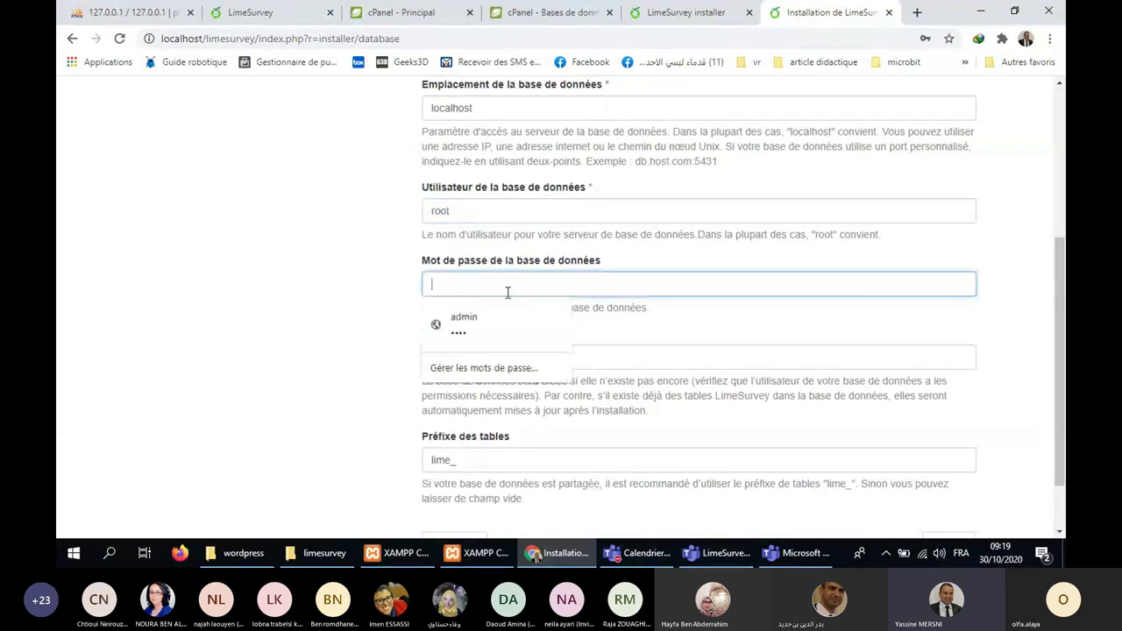
left_click(684, 357)
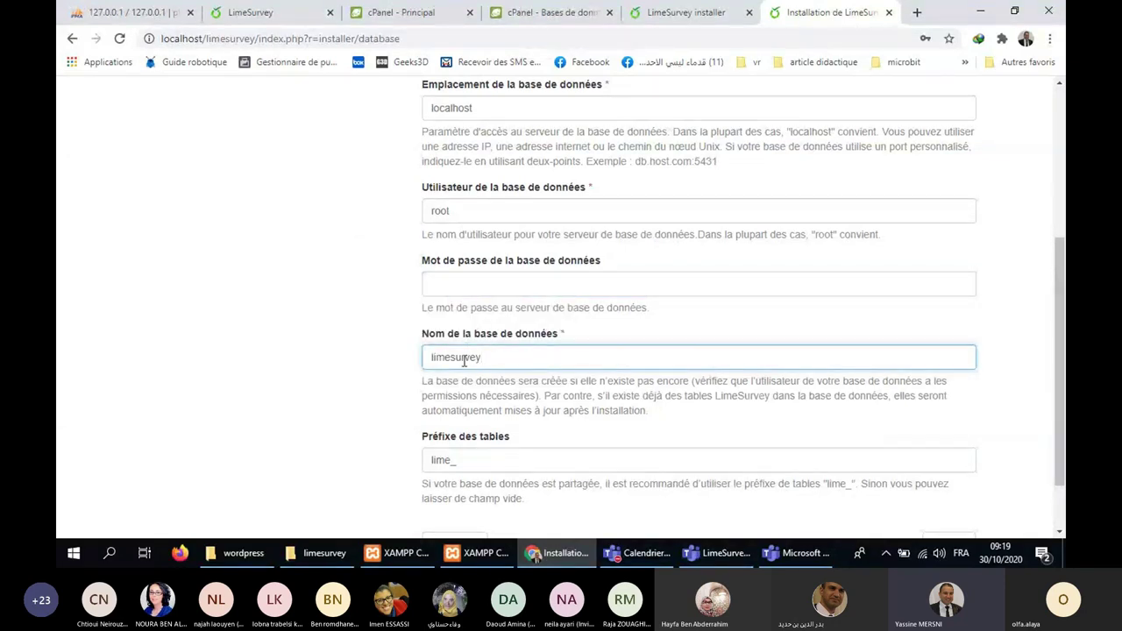
scroll(587, 395, "down", 2)
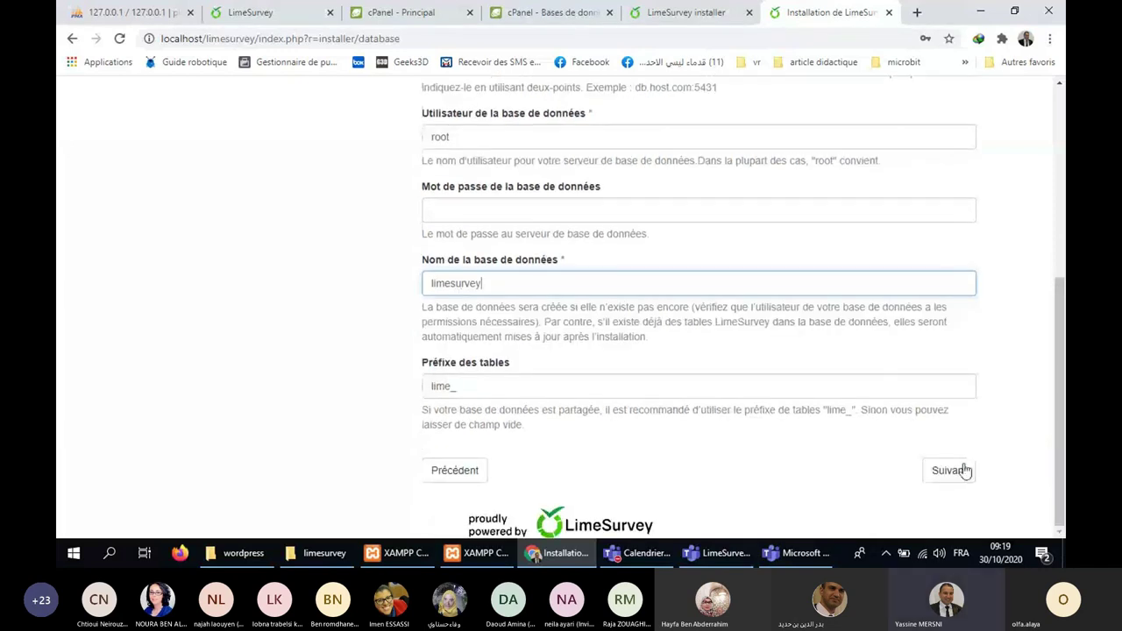
left_click(949, 470)
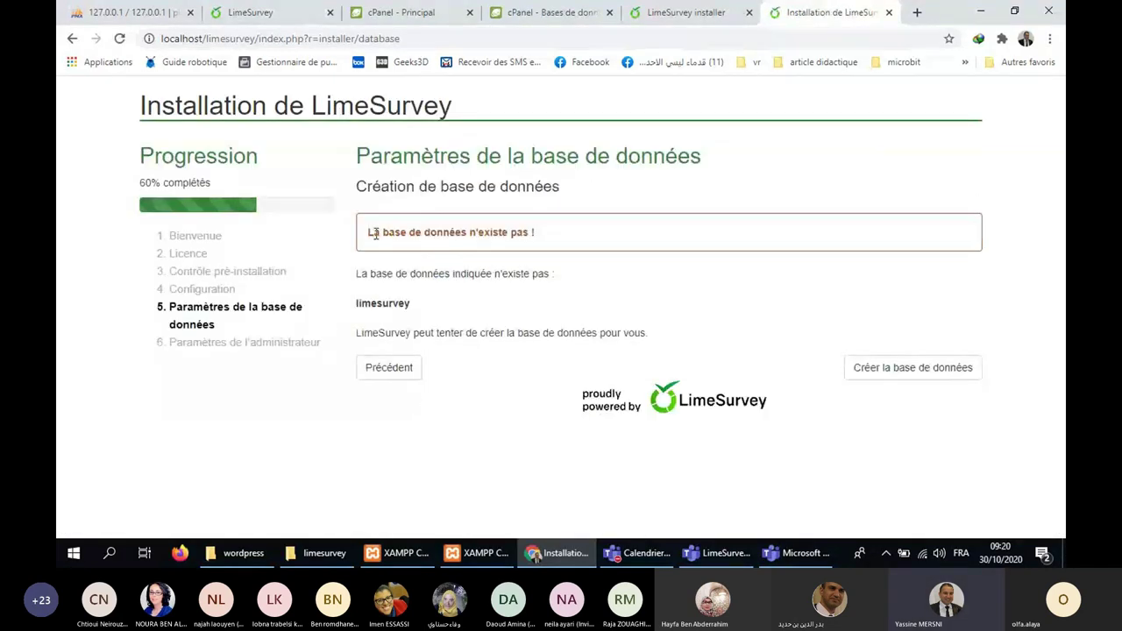
Compare the 'database does not exist' message against phpMyAdmin, then return to the installer.
left_click_drag(369, 232, 540, 229)
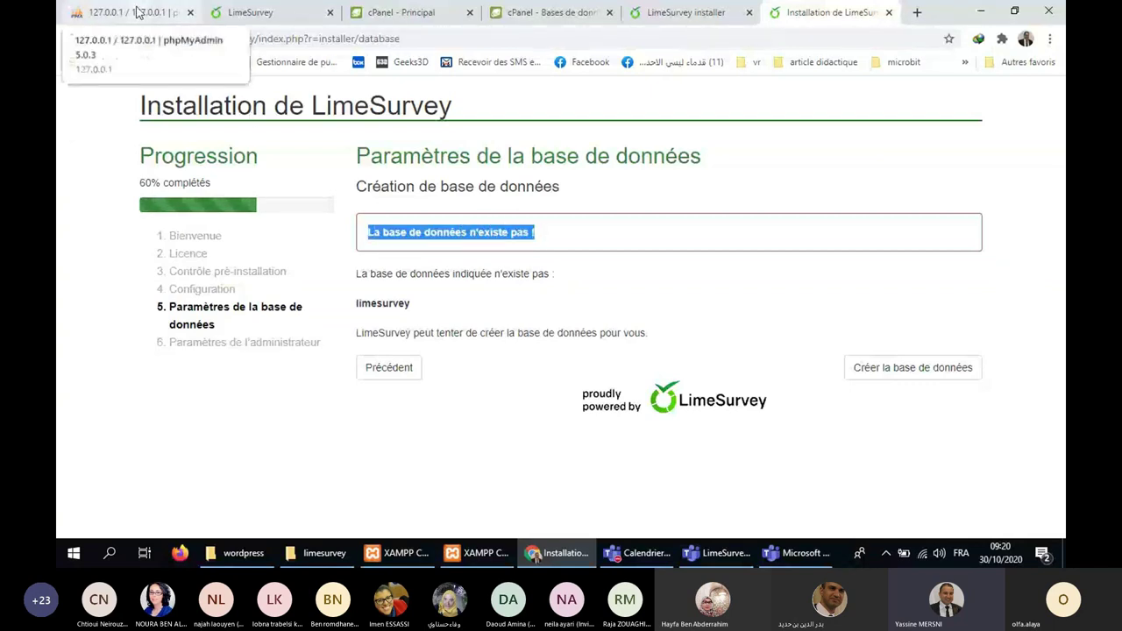
left_click_drag(135, 12, 711, 19)
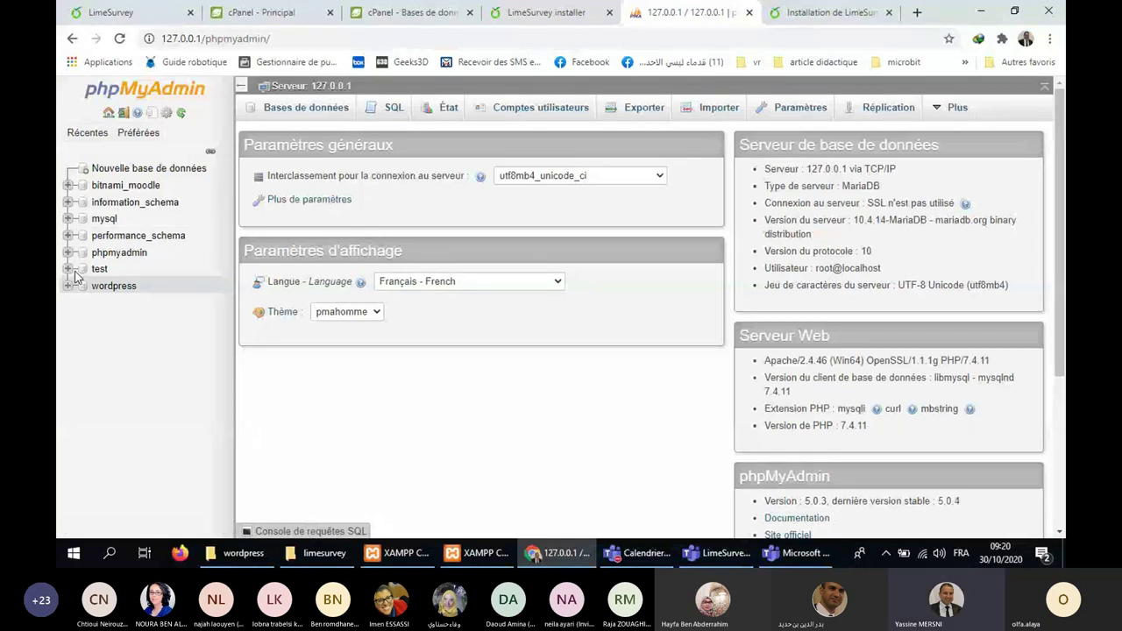
key("ctrl+Tab")
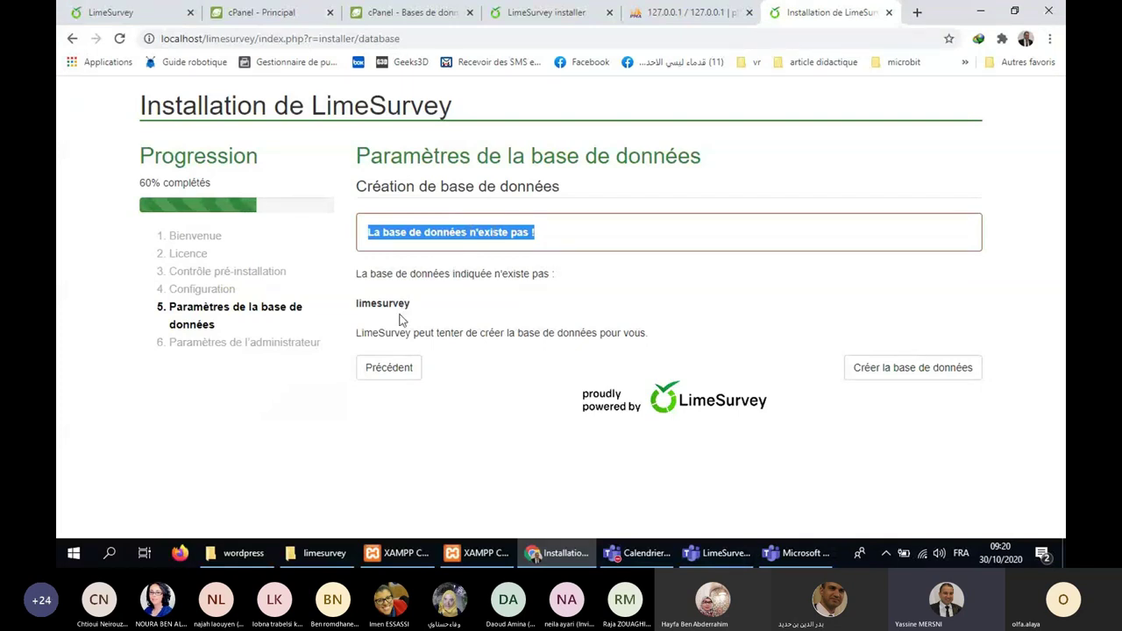
Create the limesurvey database from the installer and switch over to phpMyAdmin.
left_click_drag(373, 333, 676, 338)
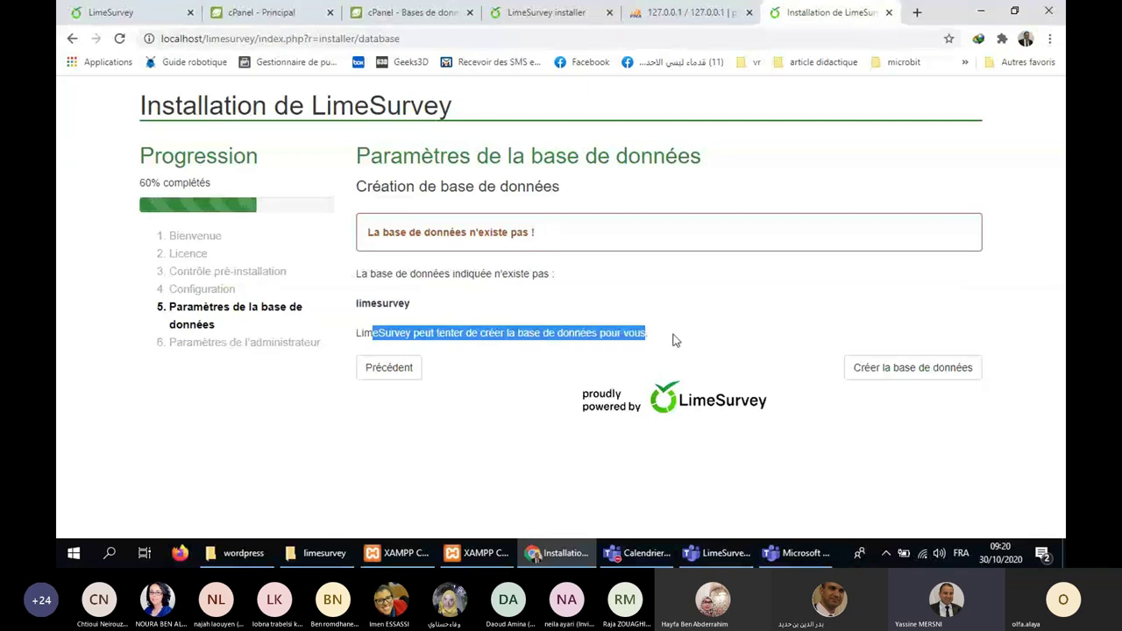
left_click(677, 340)
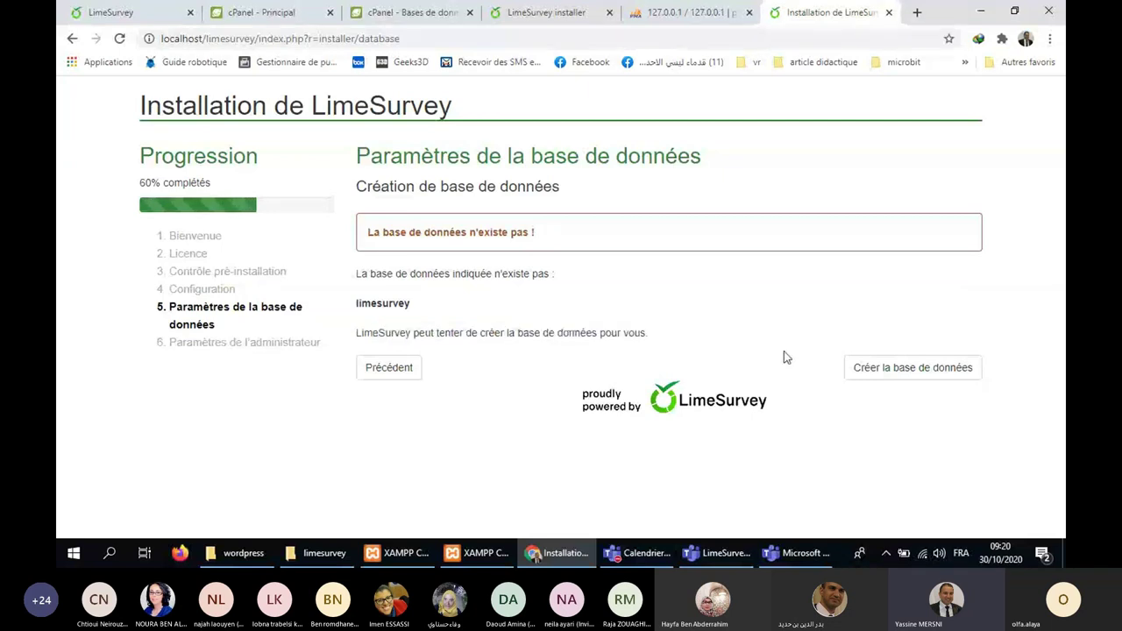
left_click(894, 375)
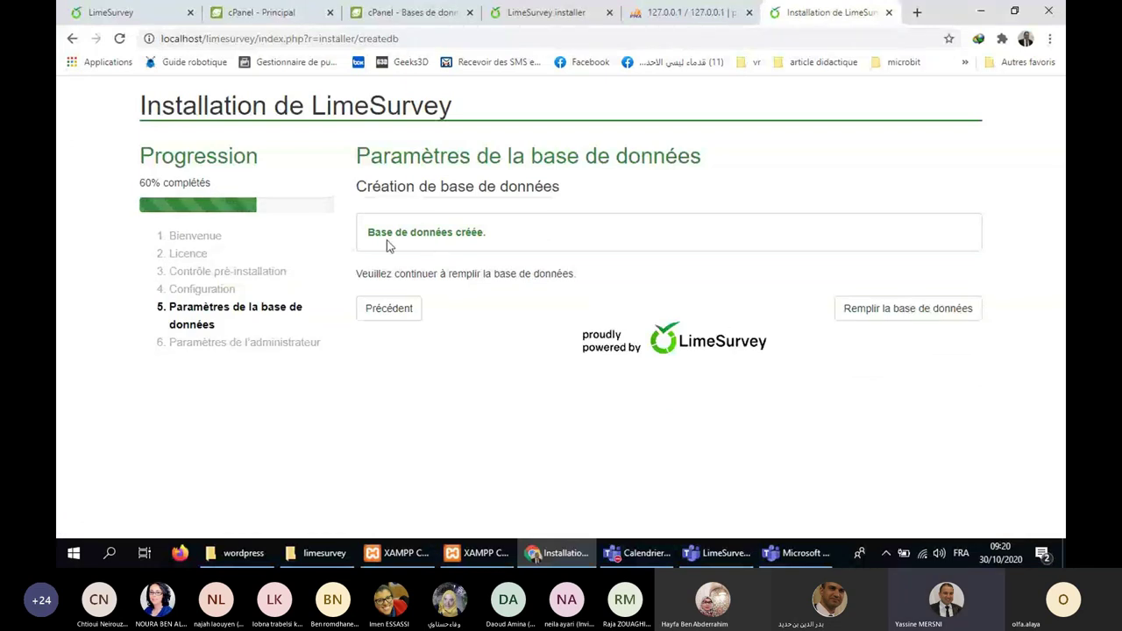
triple_click(446, 242)
left_click(653, 24)
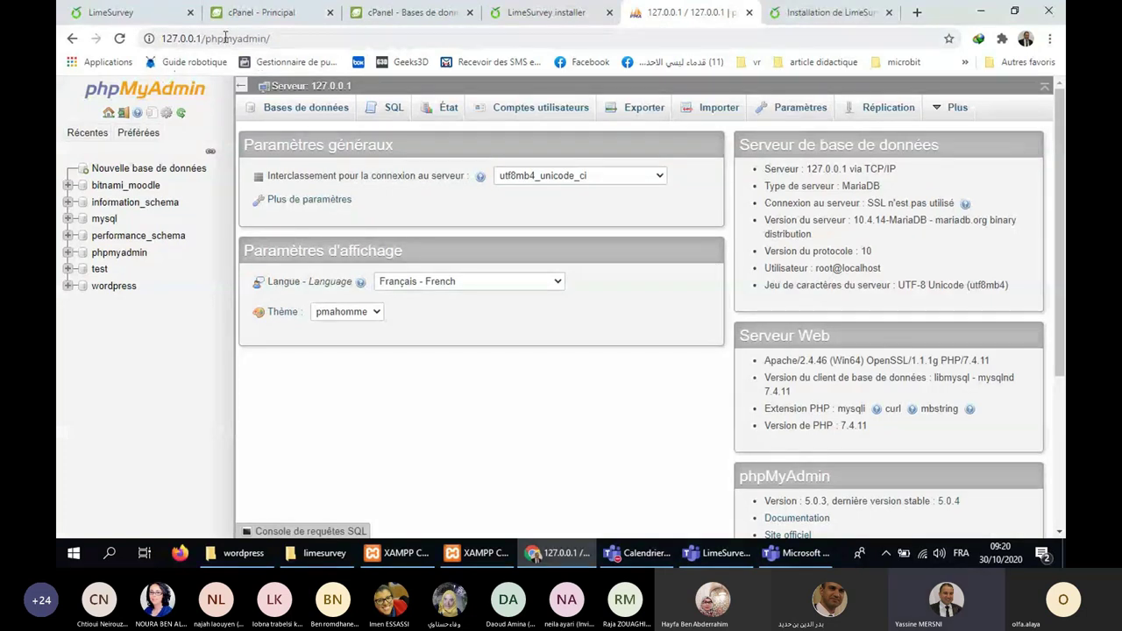
Refresh phpMyAdmin to confirm limesurvey is listed, open it, then return to the installer.
left_click(118, 40)
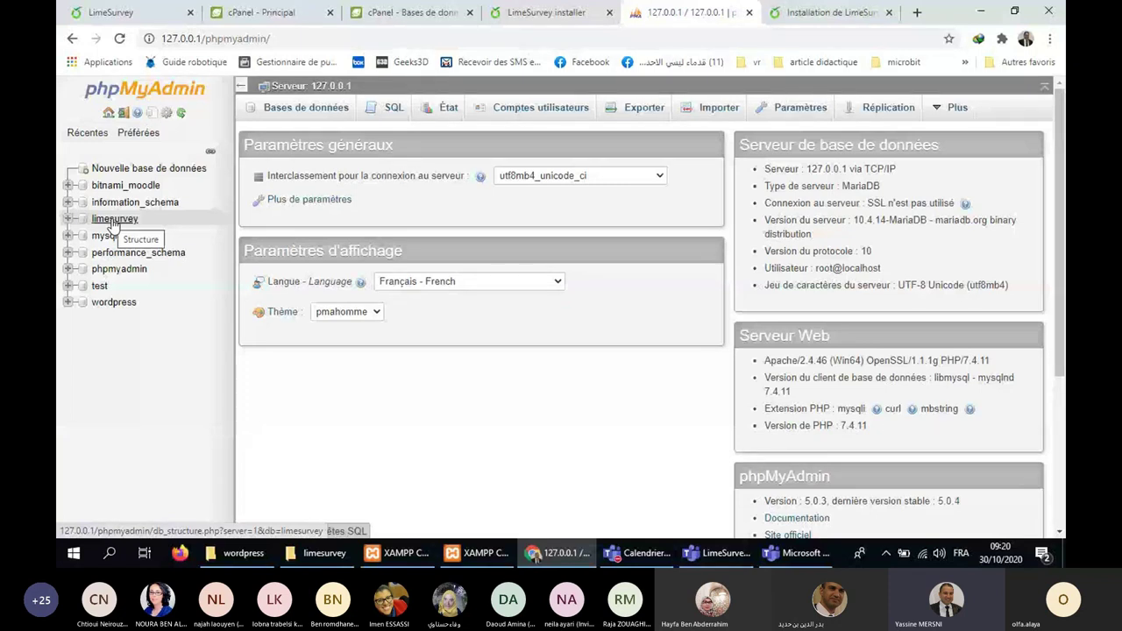
left_click(128, 219)
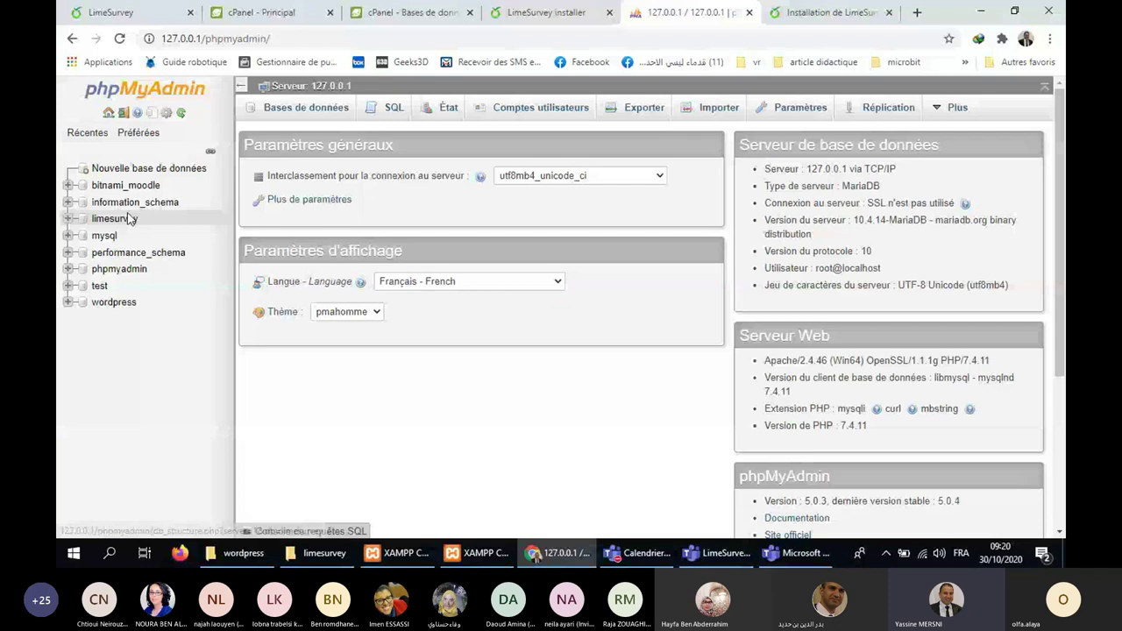
key("ctrl+Tab")
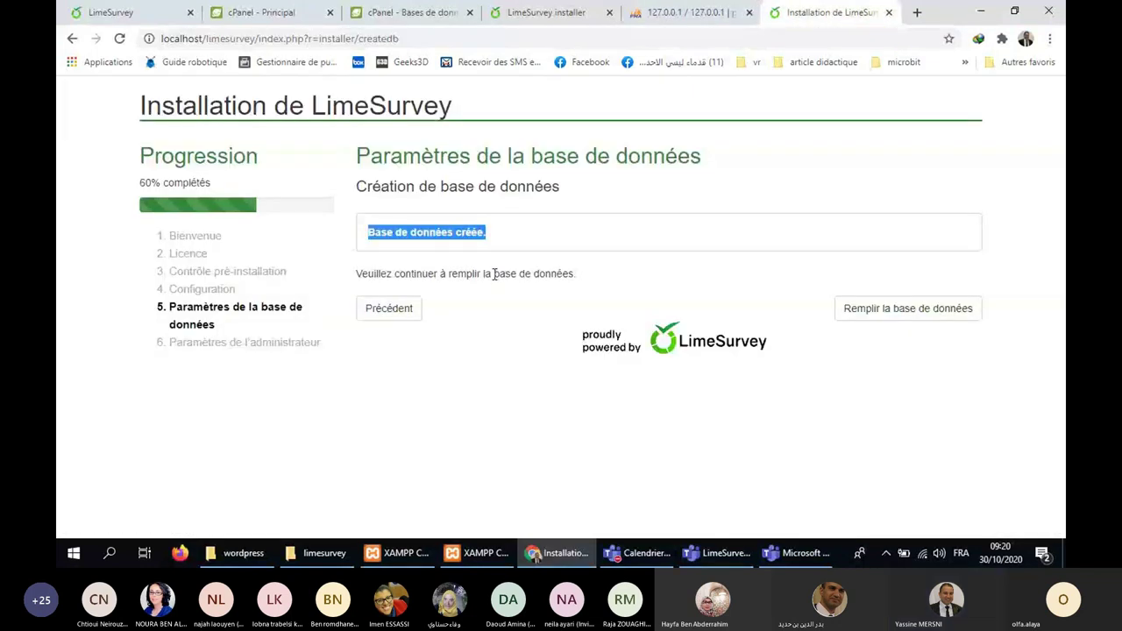
Populate the database and set the administrator login to admin with a new password.
left_click(903, 309)
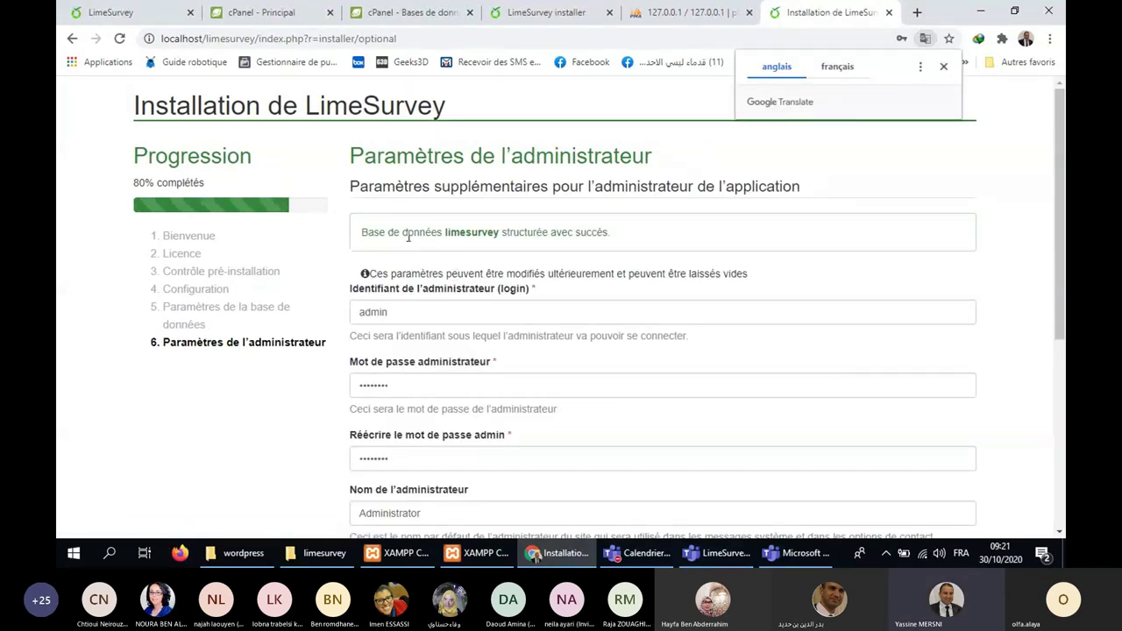
scroll(608, 232, "down", 2)
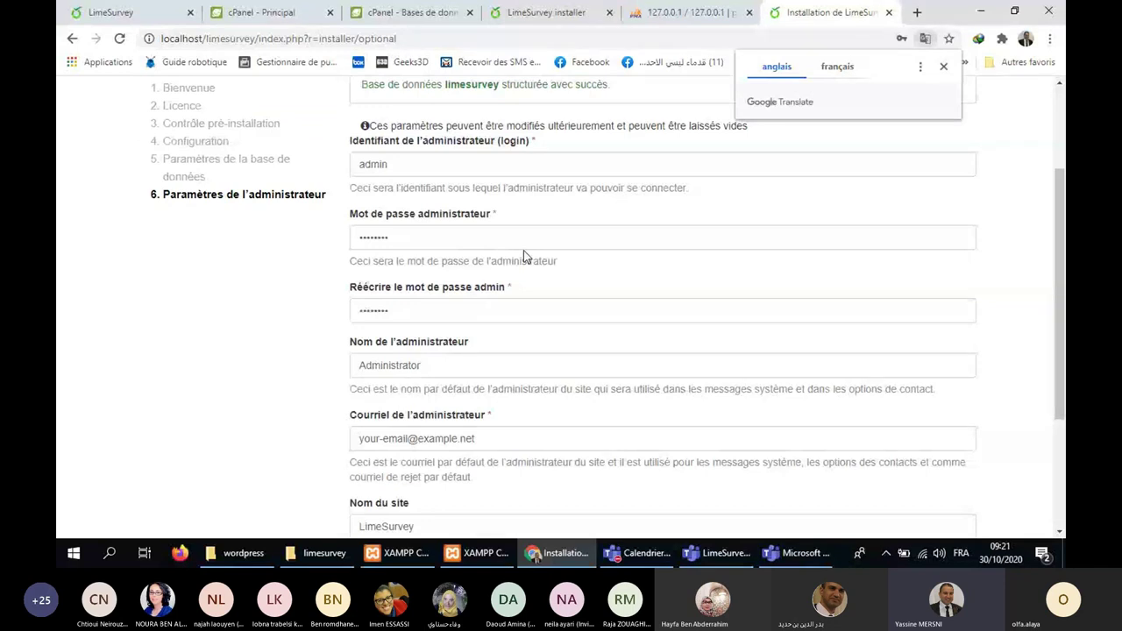
double_click(402, 164)
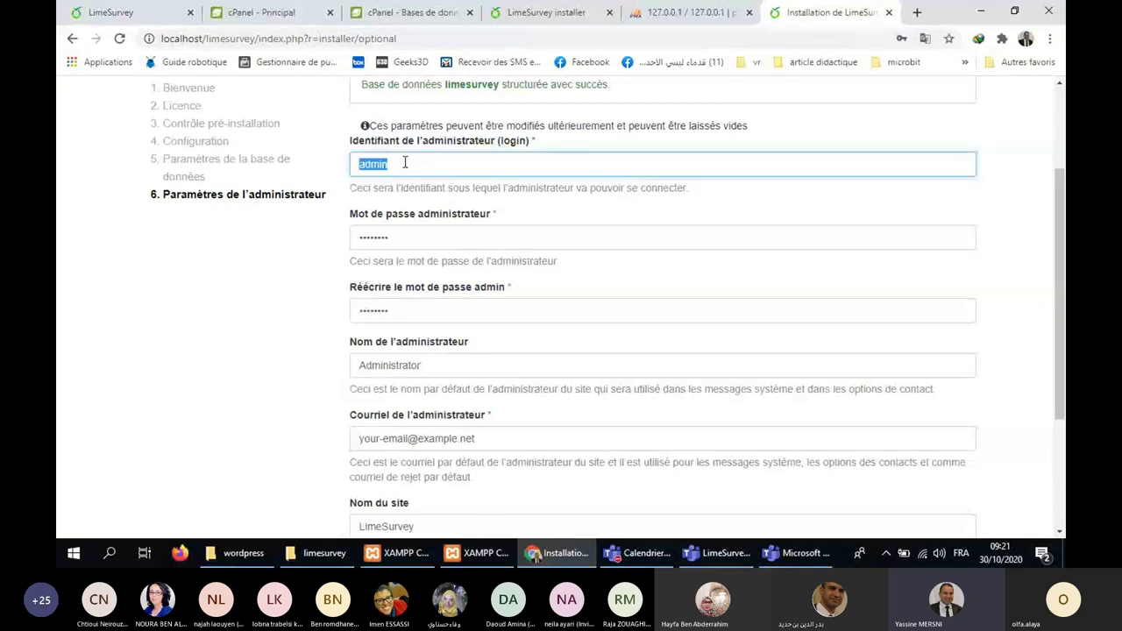
type("ya")
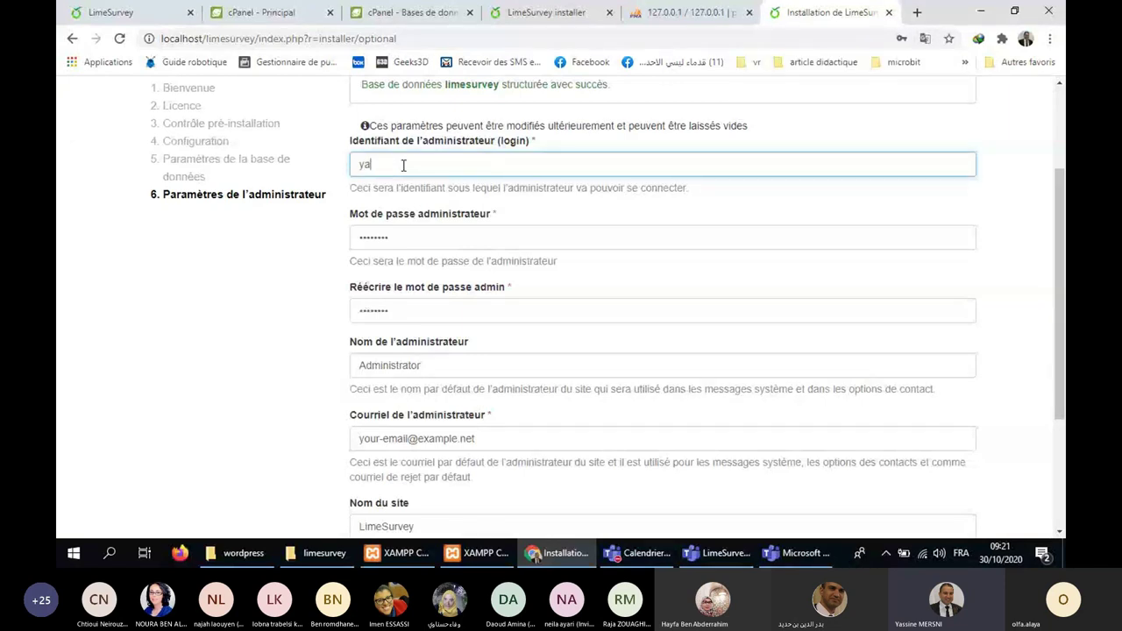
type("ss")
key("BackSpace")
key("BackSpace")
key("BackSpace")
key("BackSpace")
type("admin")
left_click(407, 229)
key("ctrl+a")
type("admin")
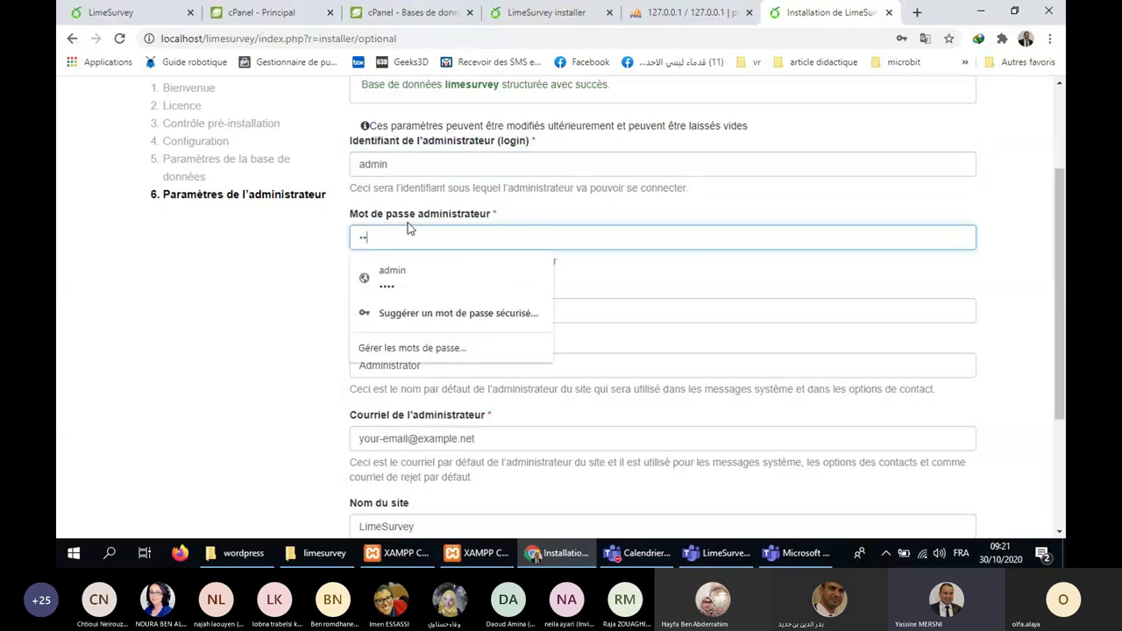
type("123")
key("Tab")
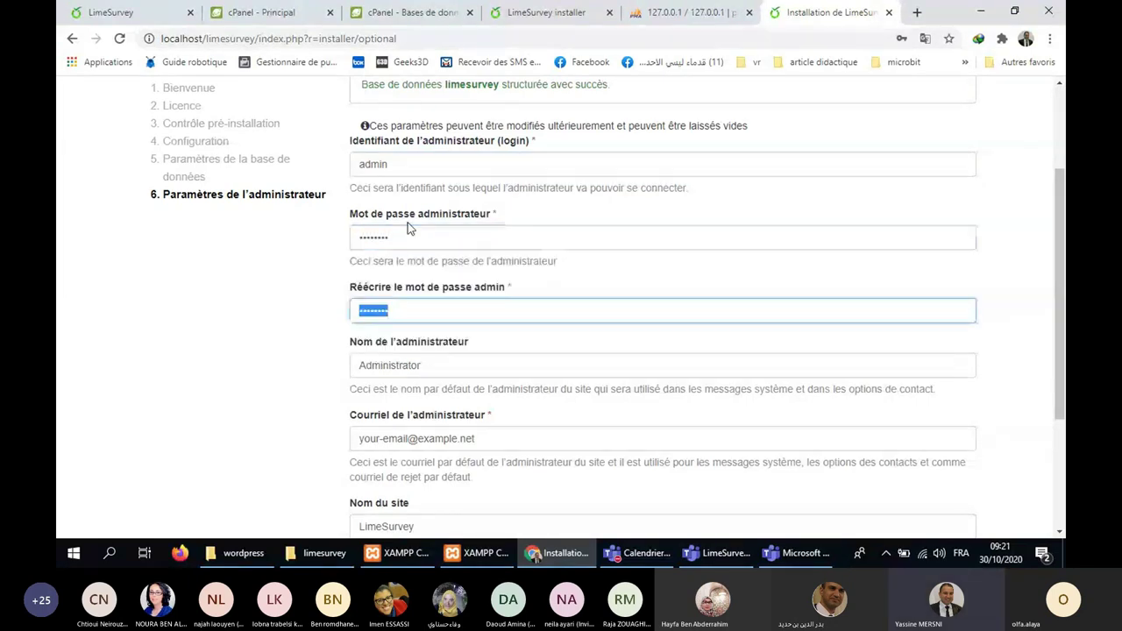
type("admin123")
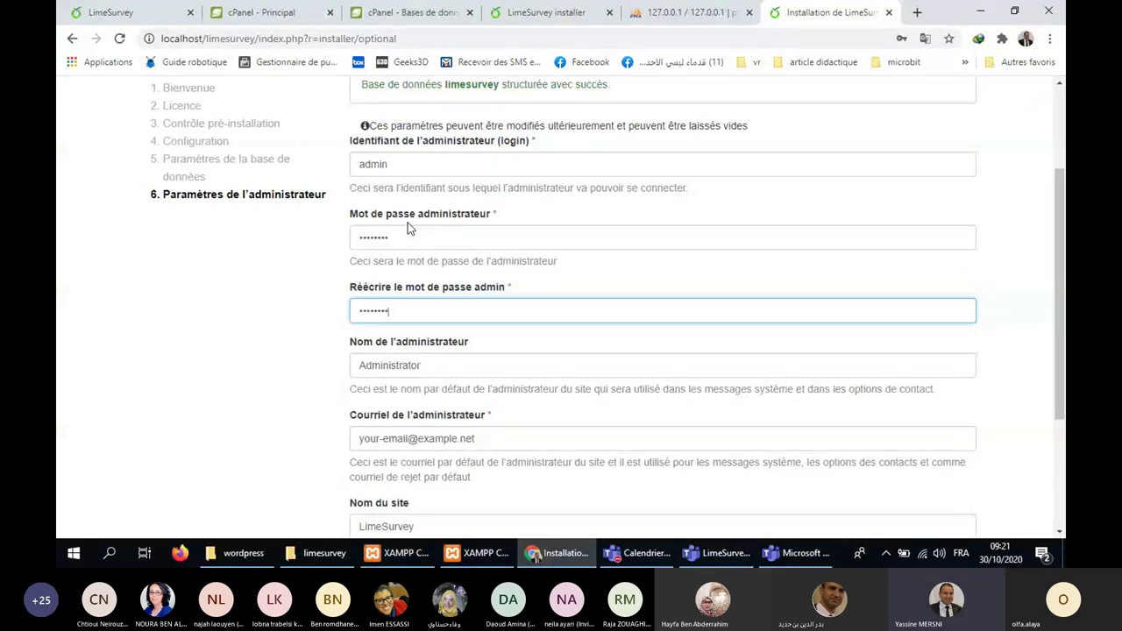
Fill in the administrator's full name and e-mail address.
double_click(448, 368)
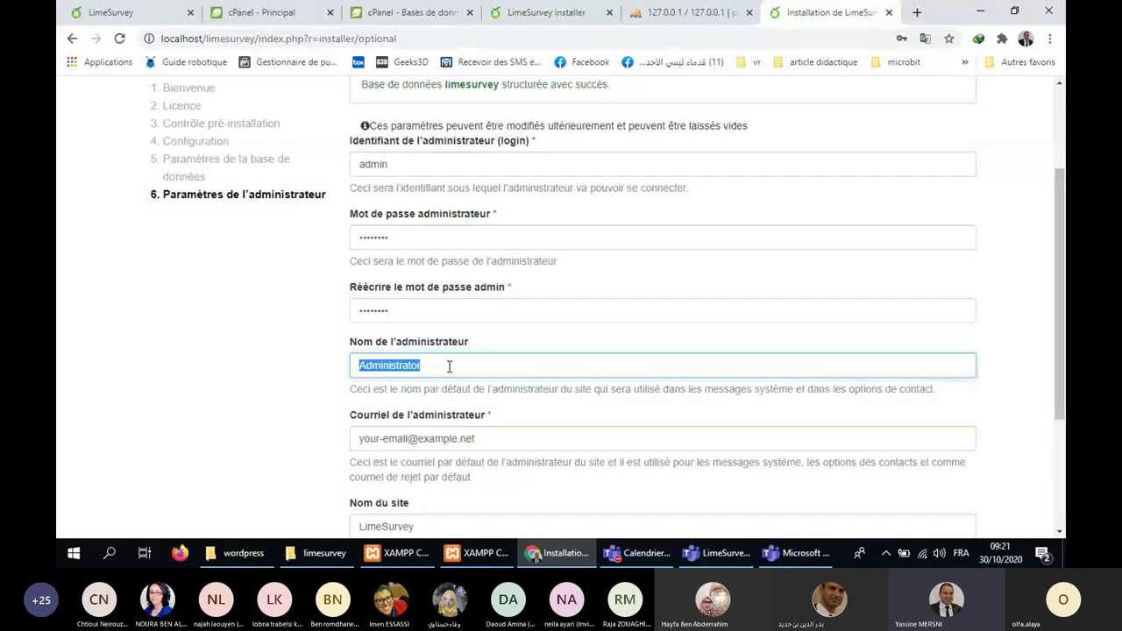
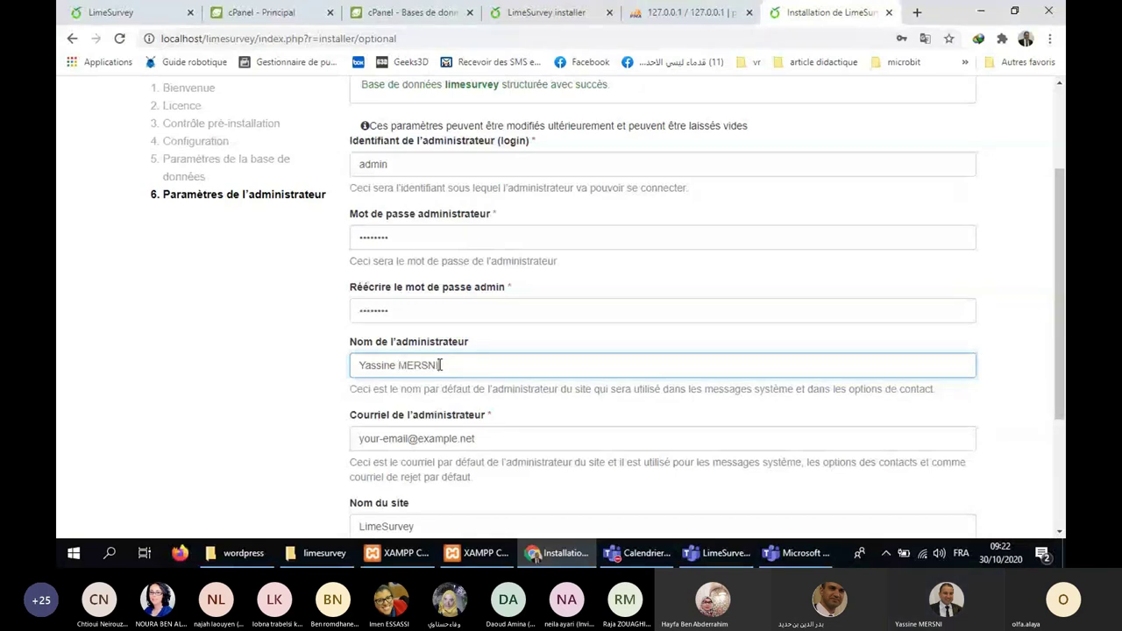
scroll(472, 302, "down", 2)
key("Tab")
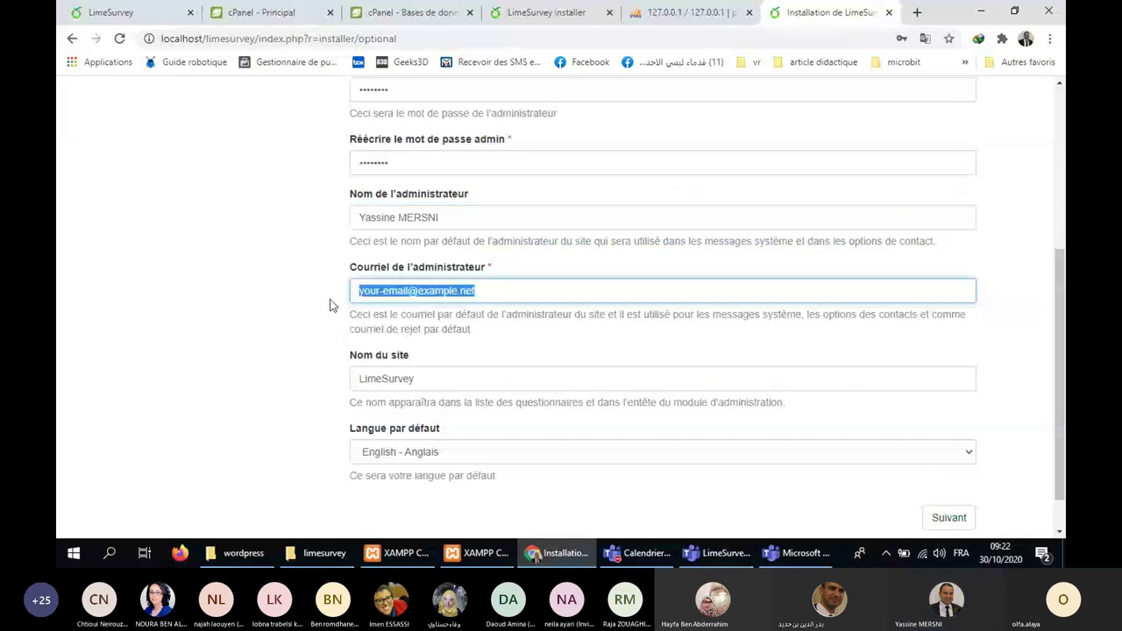
left_click(394, 324)
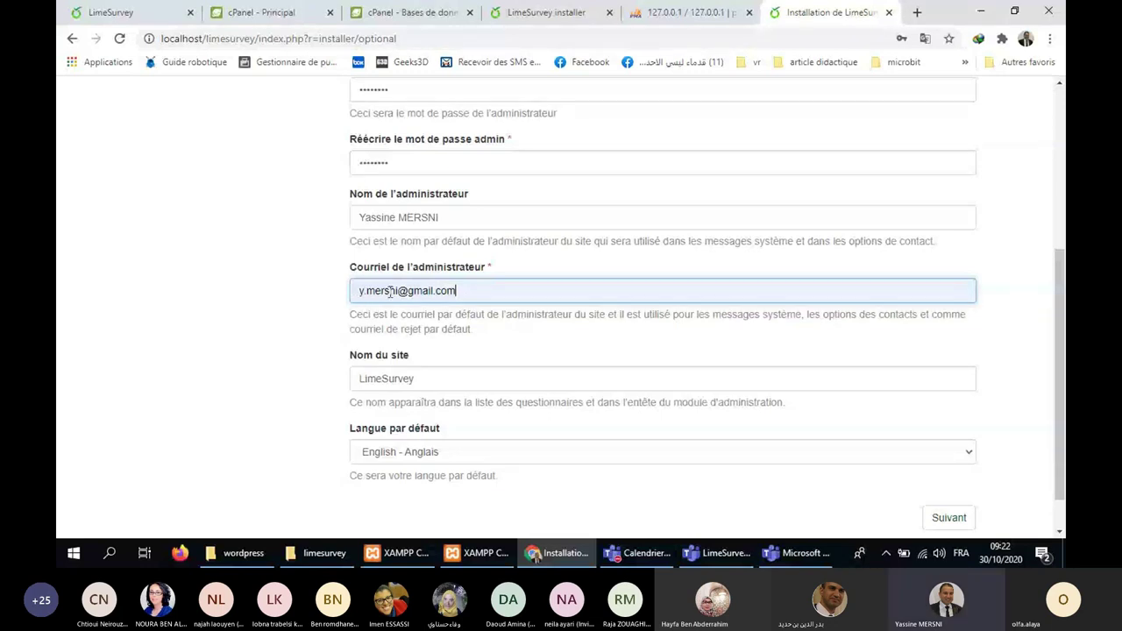
scroll(455, 318, "up", 2)
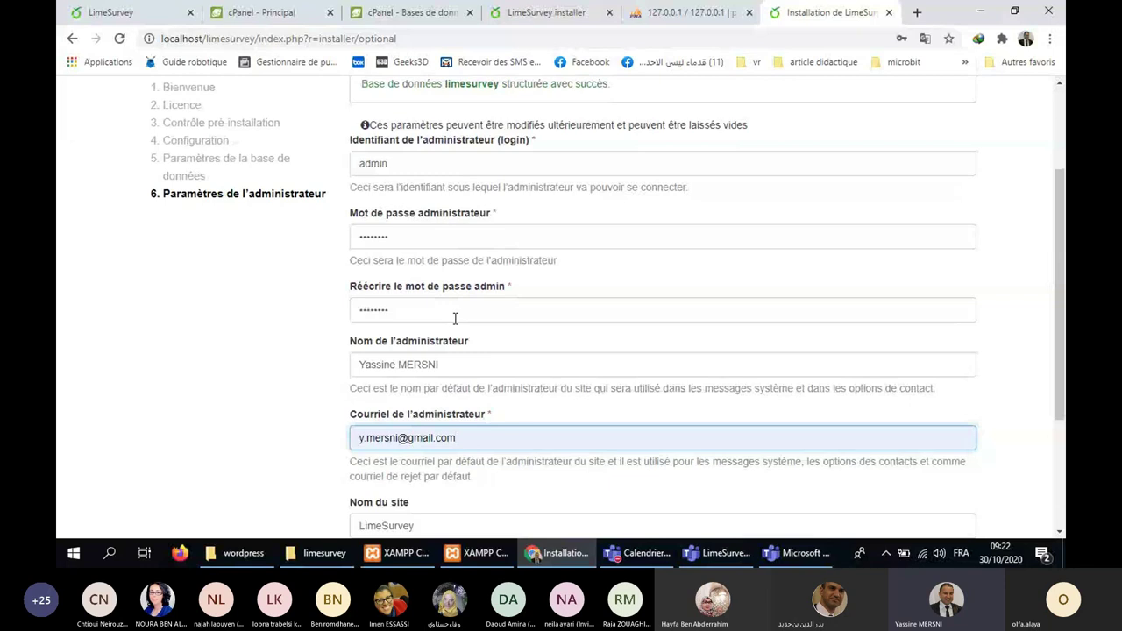
scroll(455, 318, "down", 3)
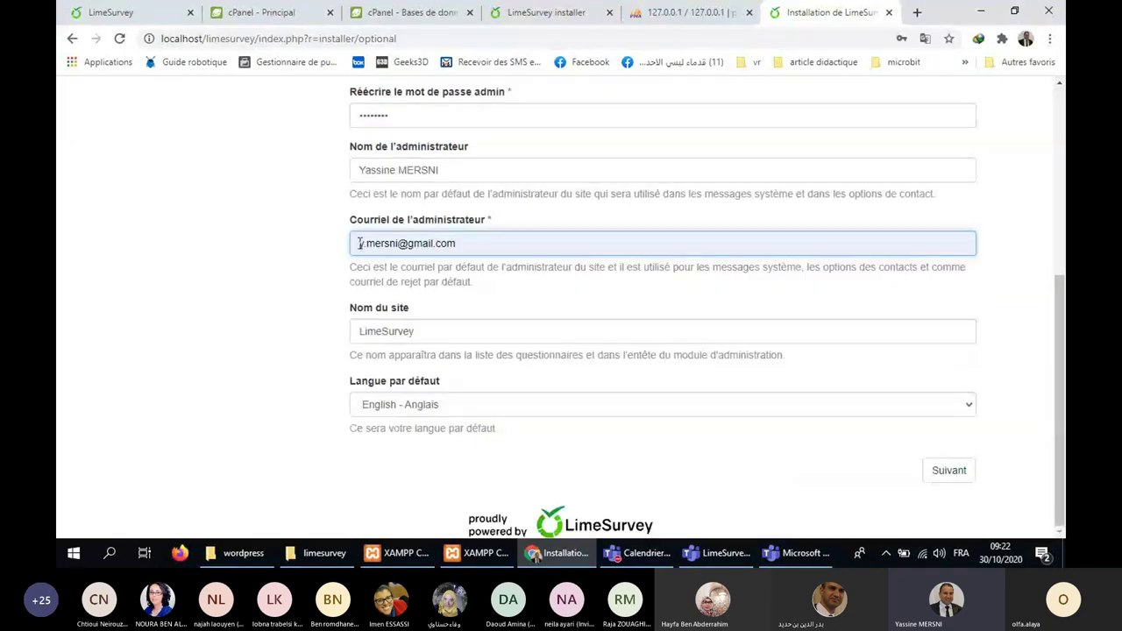
left_click_drag(359, 244, 462, 263)
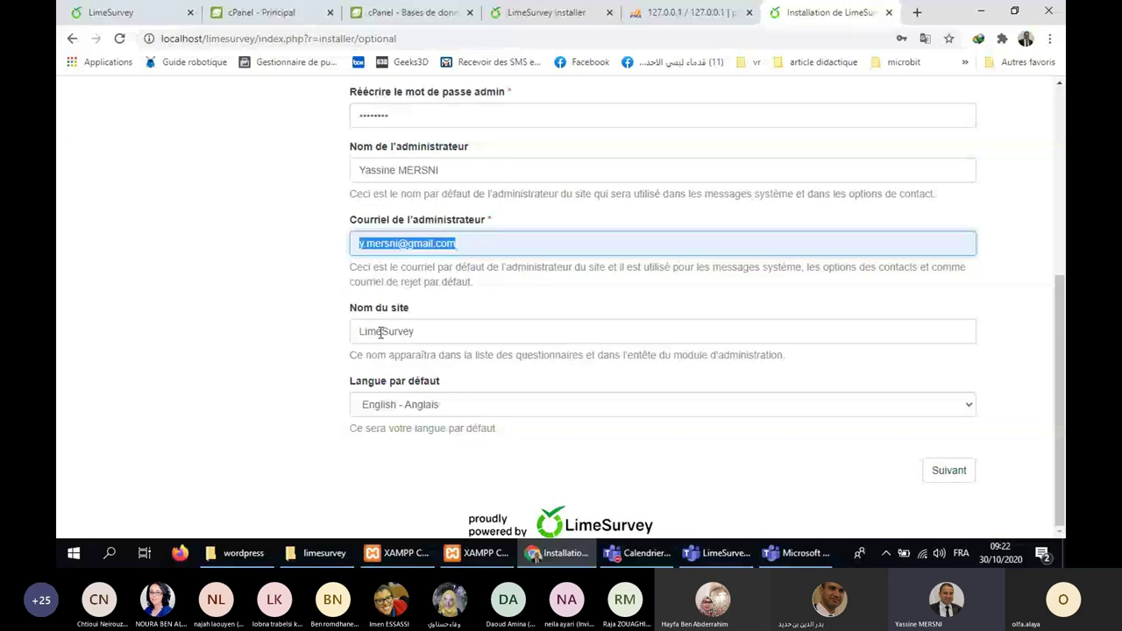
Keep site name LimeSurvey, set the default language to Français, and submit.
left_click(456, 331)
double_click(456, 332)
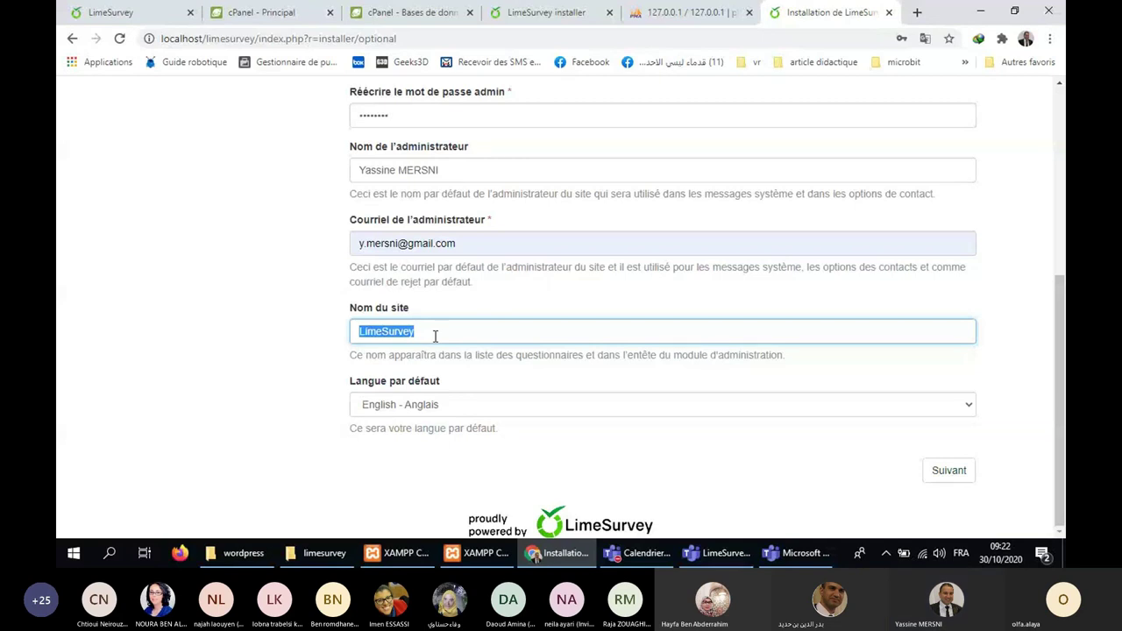
left_click(412, 409)
left_click(416, 412)
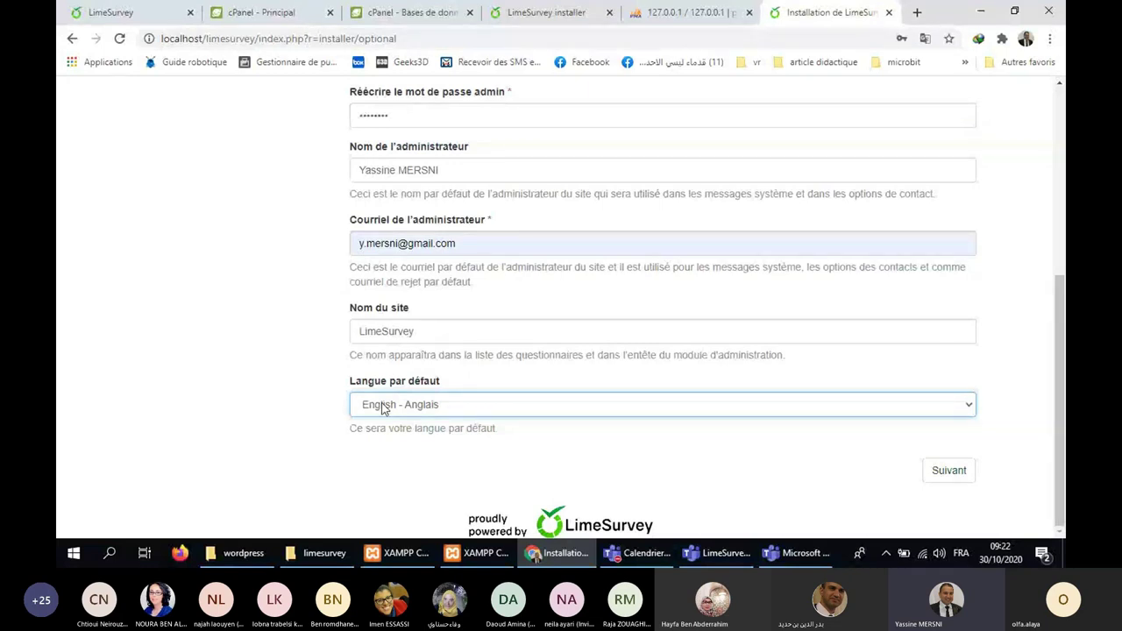
left_click(382, 410)
scroll(450, 216, "down", 5)
left_click(469, 195)
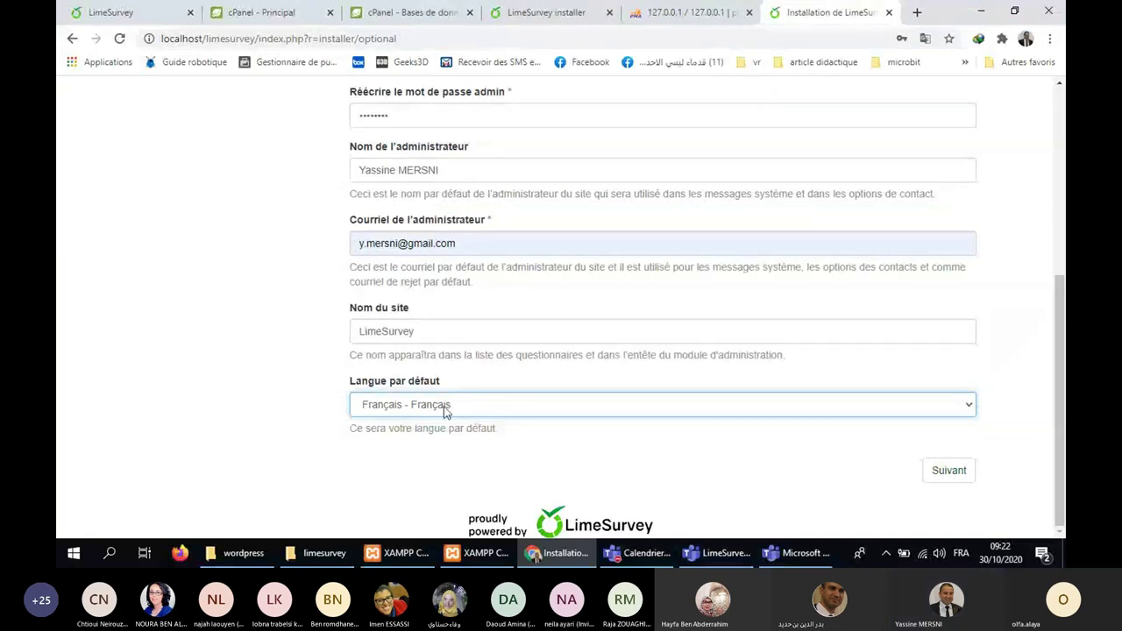
left_click(949, 474)
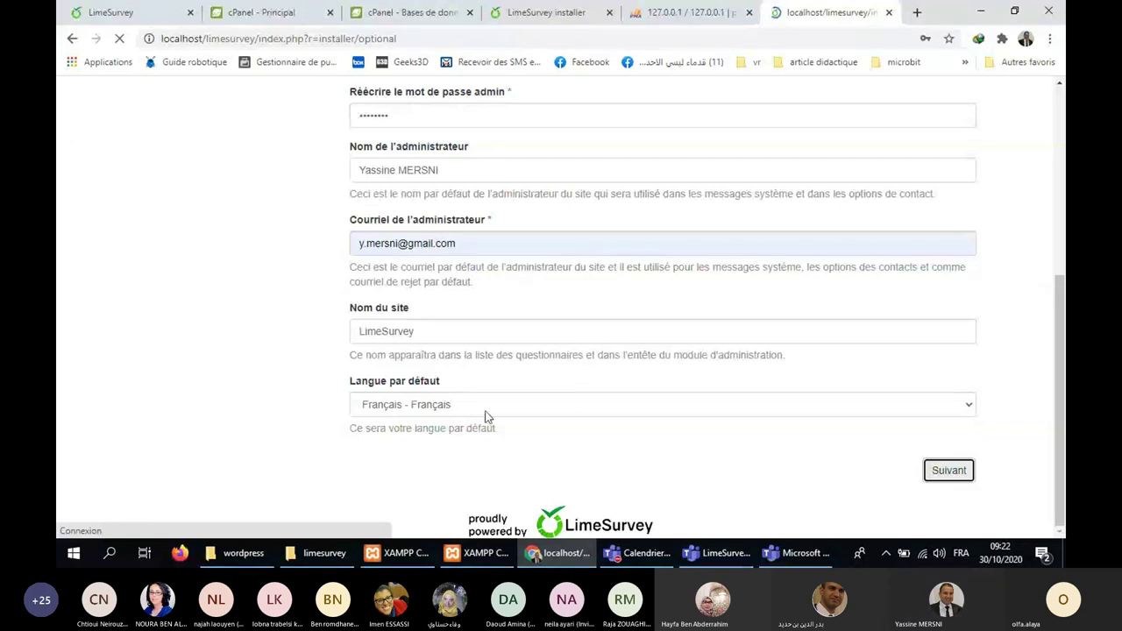
Dismiss the password prompt, review the success summary, and go to the Administration login.
left_click(950, 60)
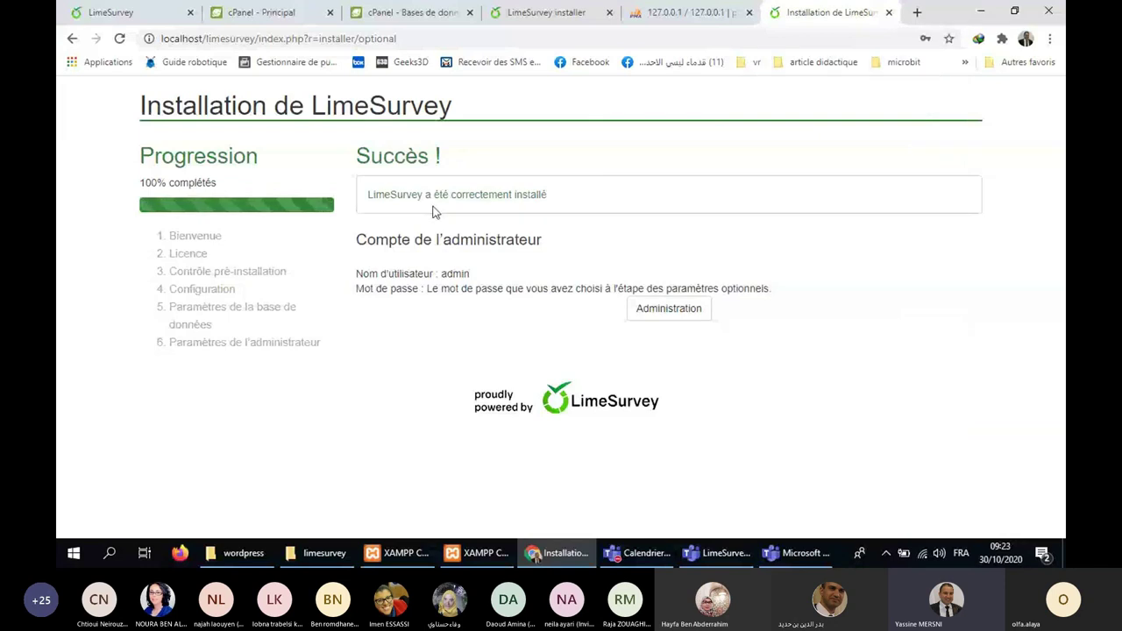
double_click(453, 273)
left_click_drag(427, 288, 518, 290)
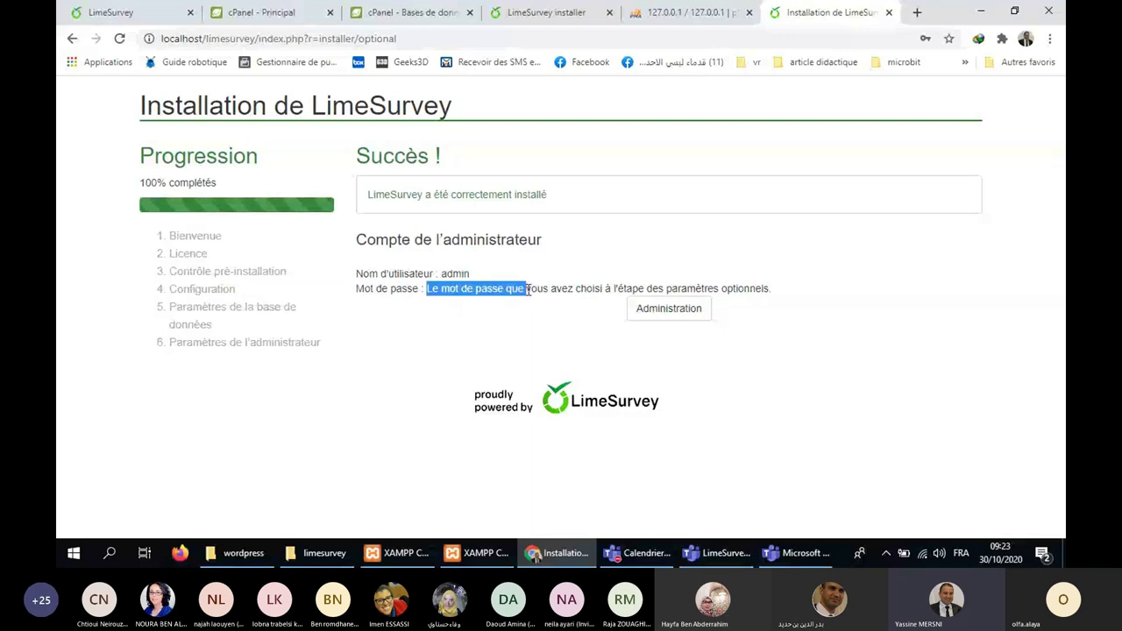
left_click(538, 331)
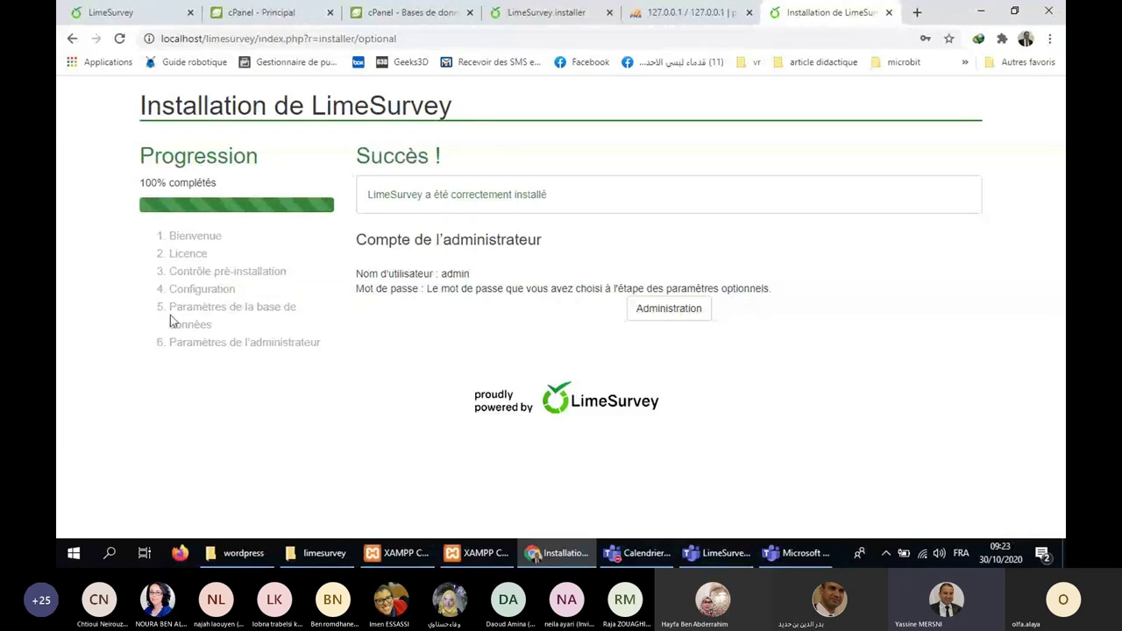
left_click(671, 312)
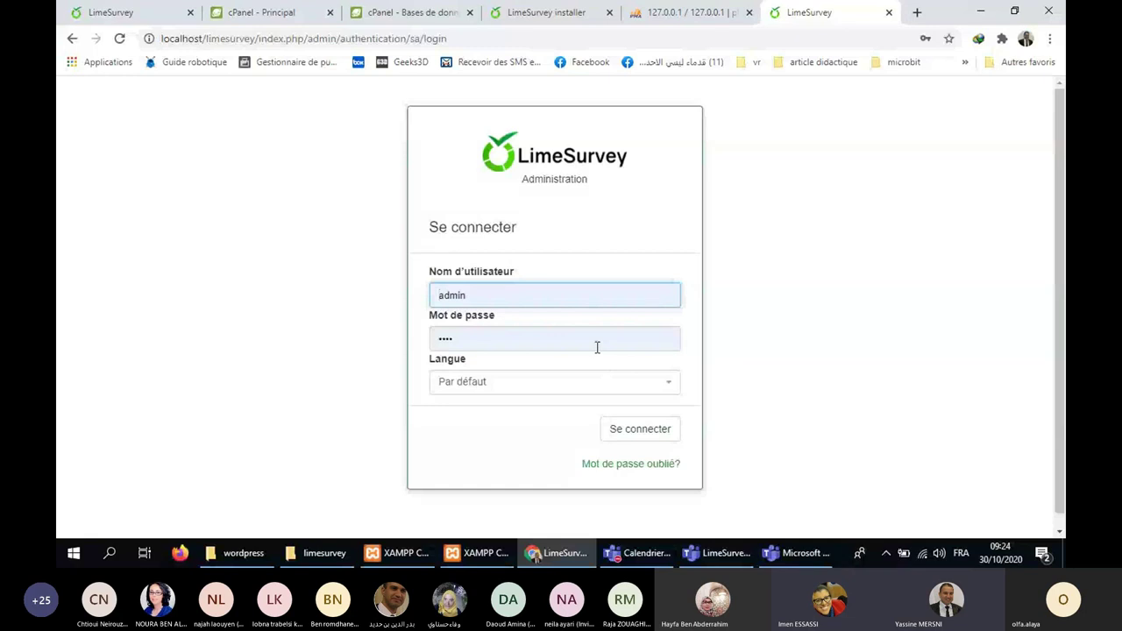
Correct the autofilled password and sign in as admin.
left_click(626, 345)
key("BackSpace")
key("BackSpace")
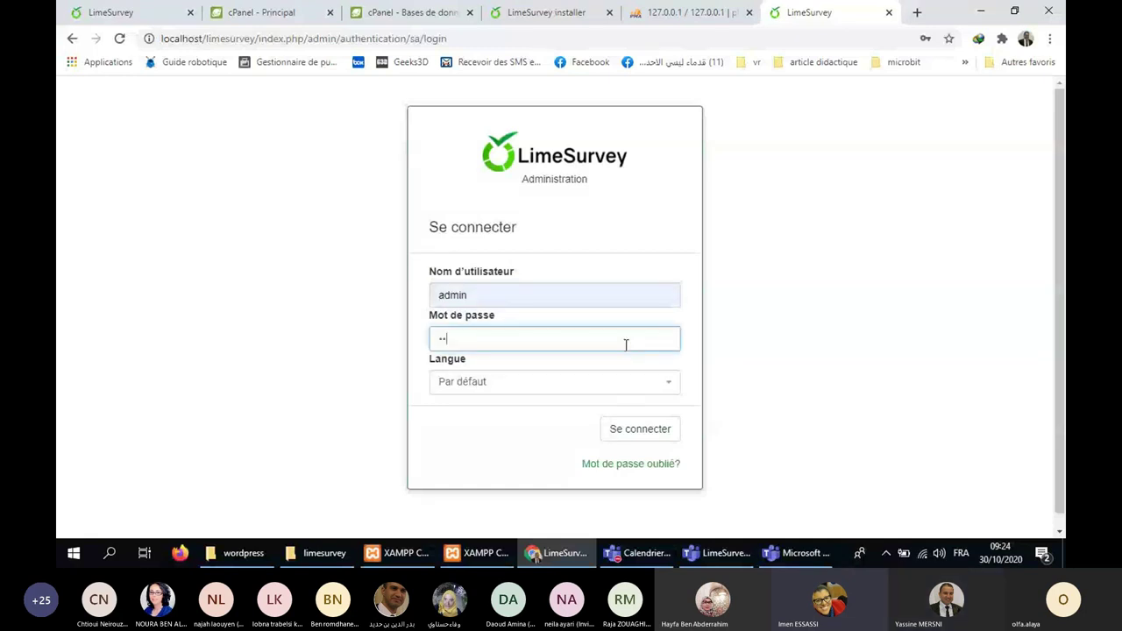
type("ssword")
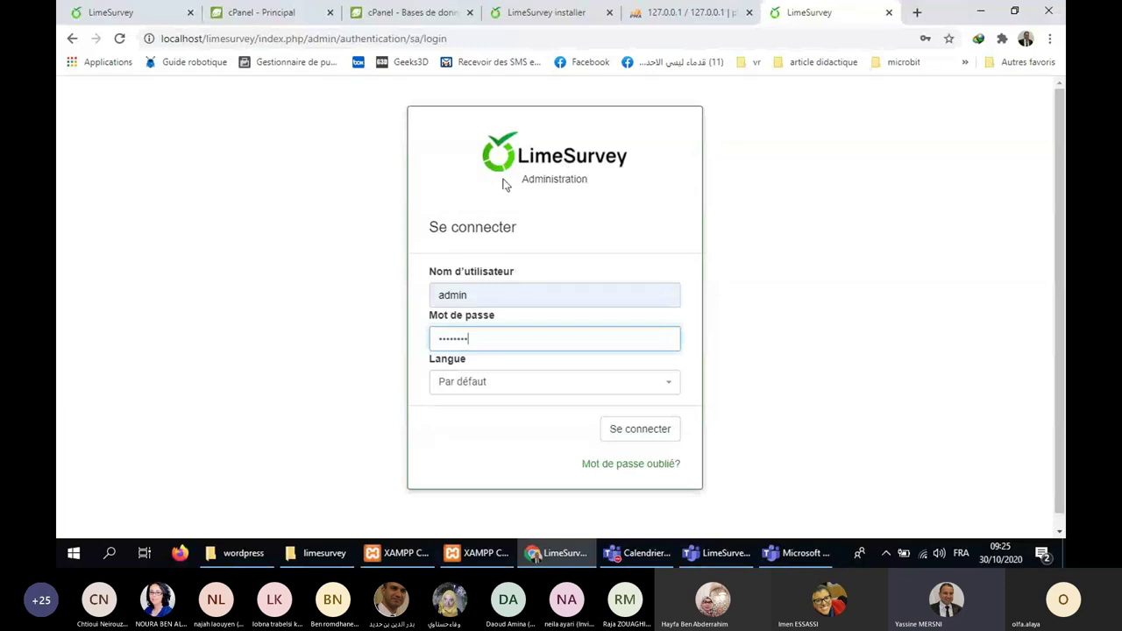
left_click(654, 432)
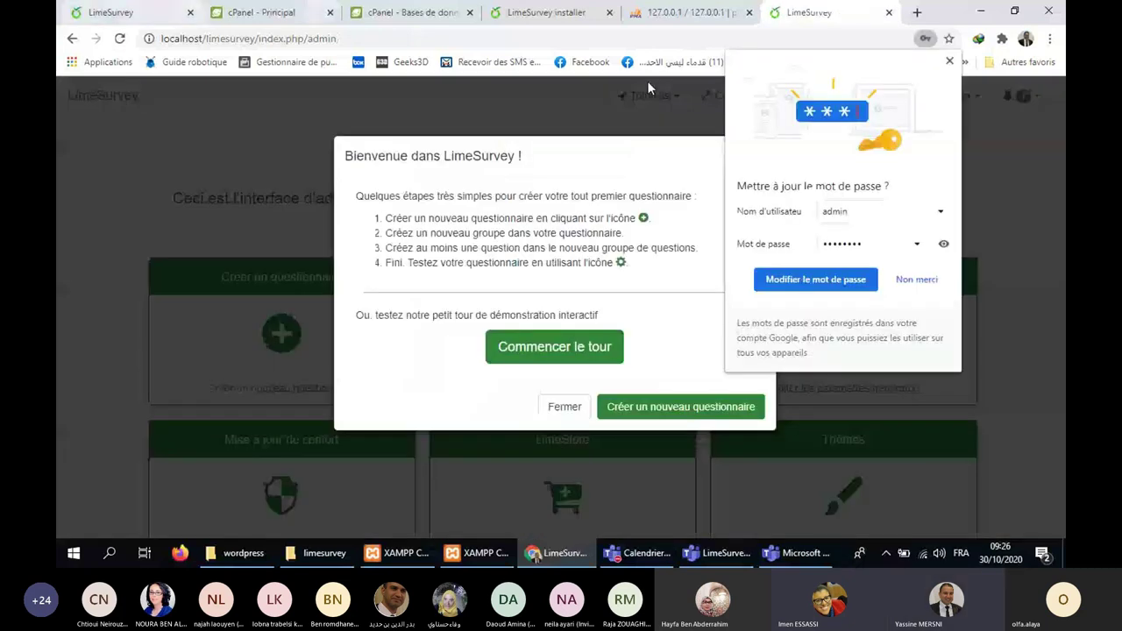
Dismiss the password prompt and welcome dialog, look over the dashboard, then close its tab.
left_click(647, 80)
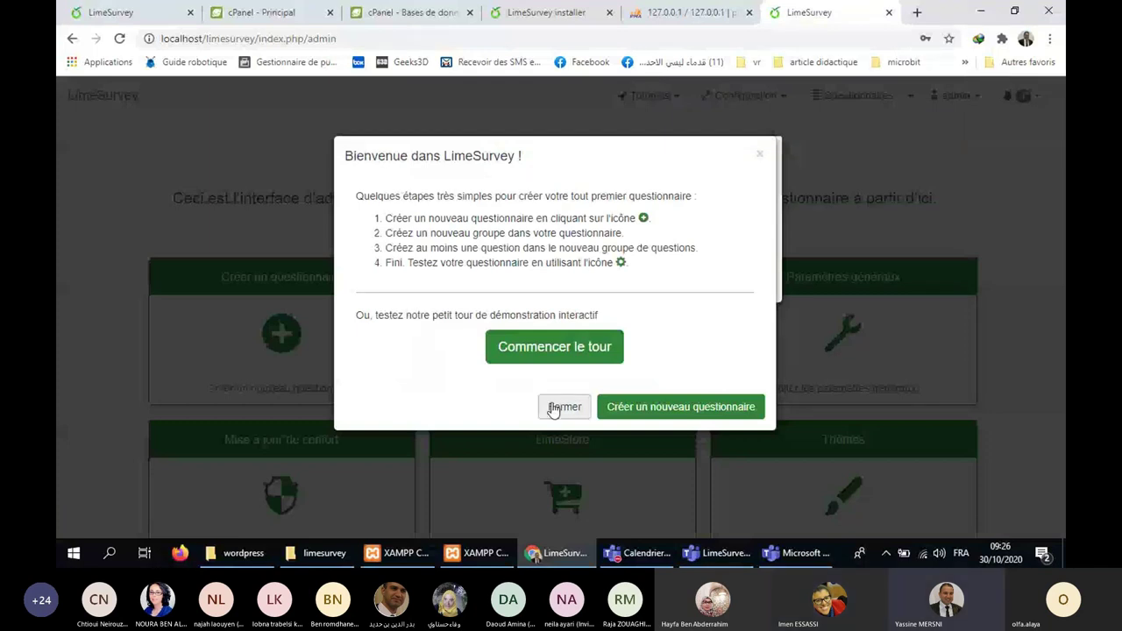
left_click(554, 408)
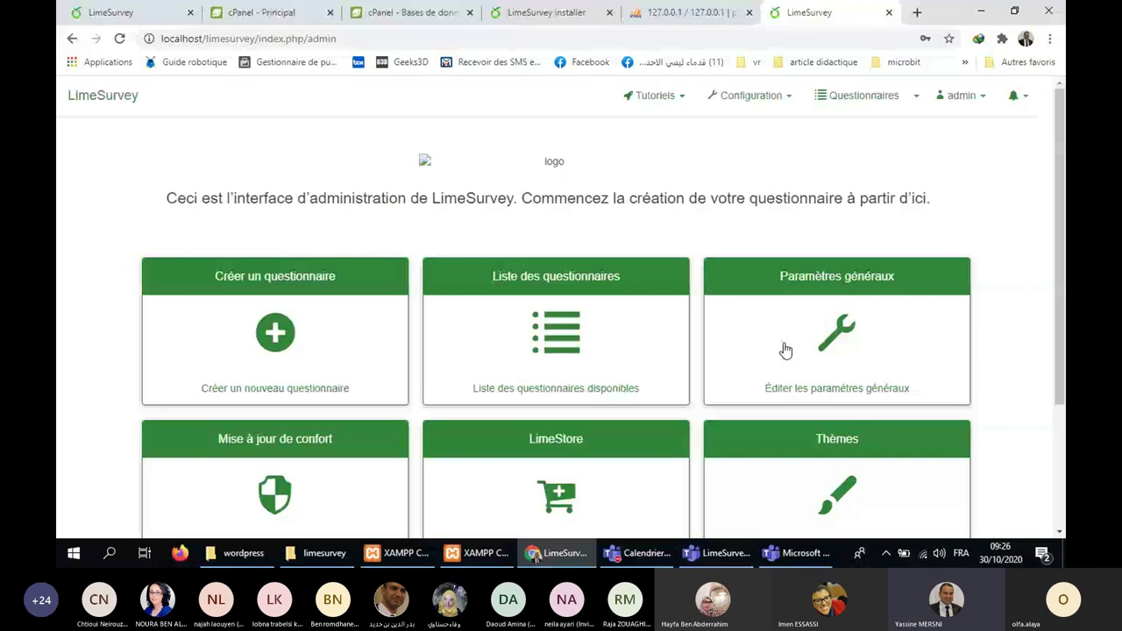
scroll(786, 350, "down", 2)
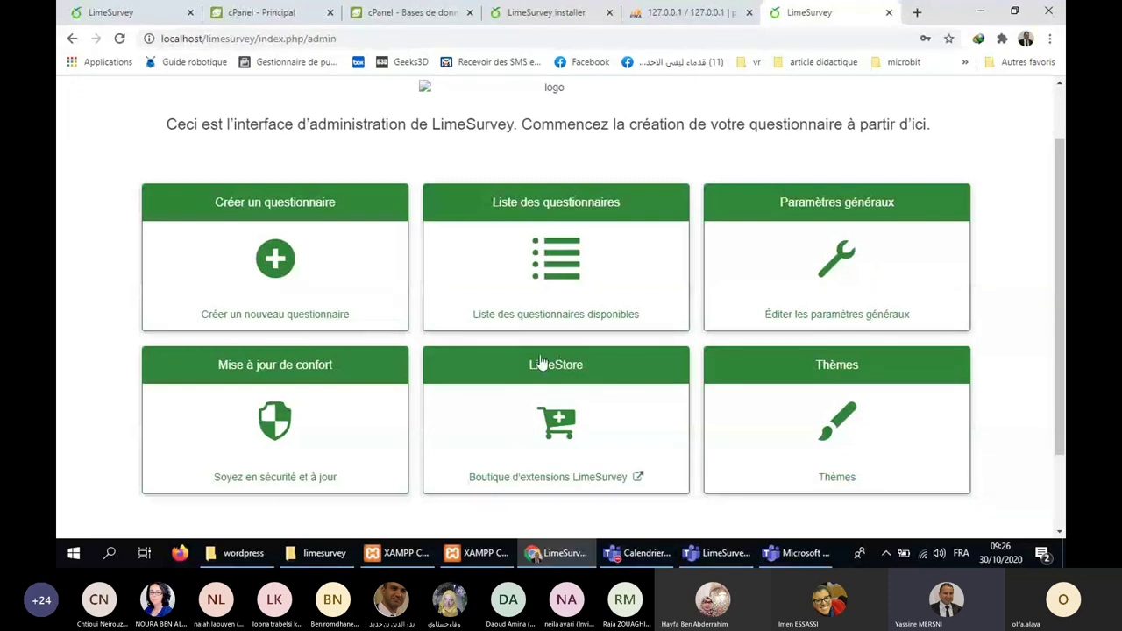
scroll(578, 416, "up", 1)
scroll(579, 418, "down", 1)
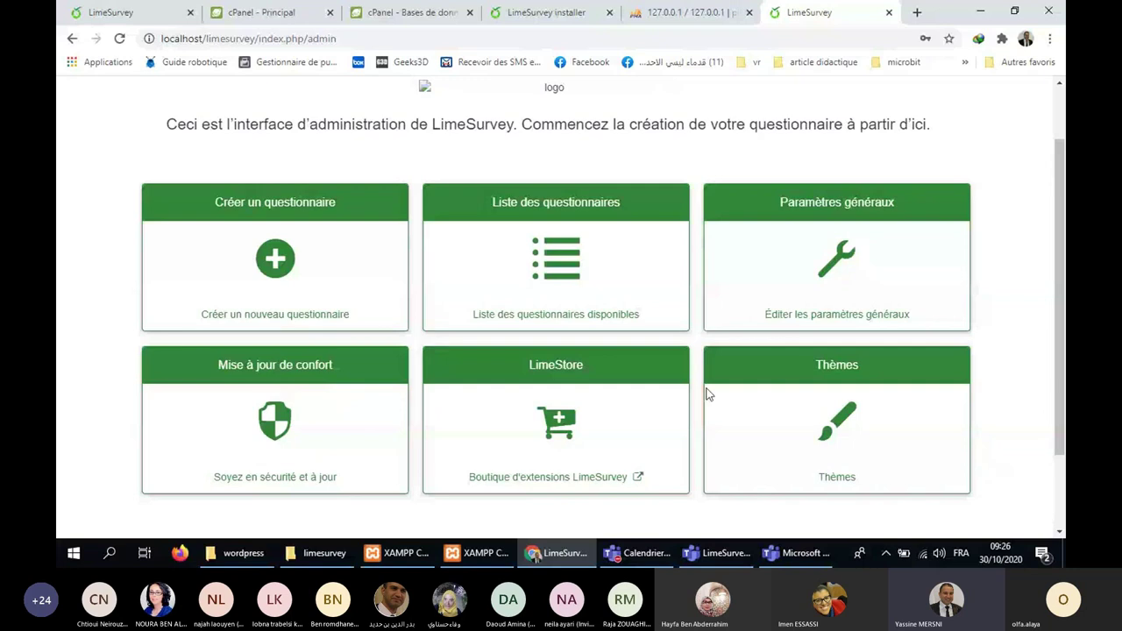
scroll(959, 313, "up", 2)
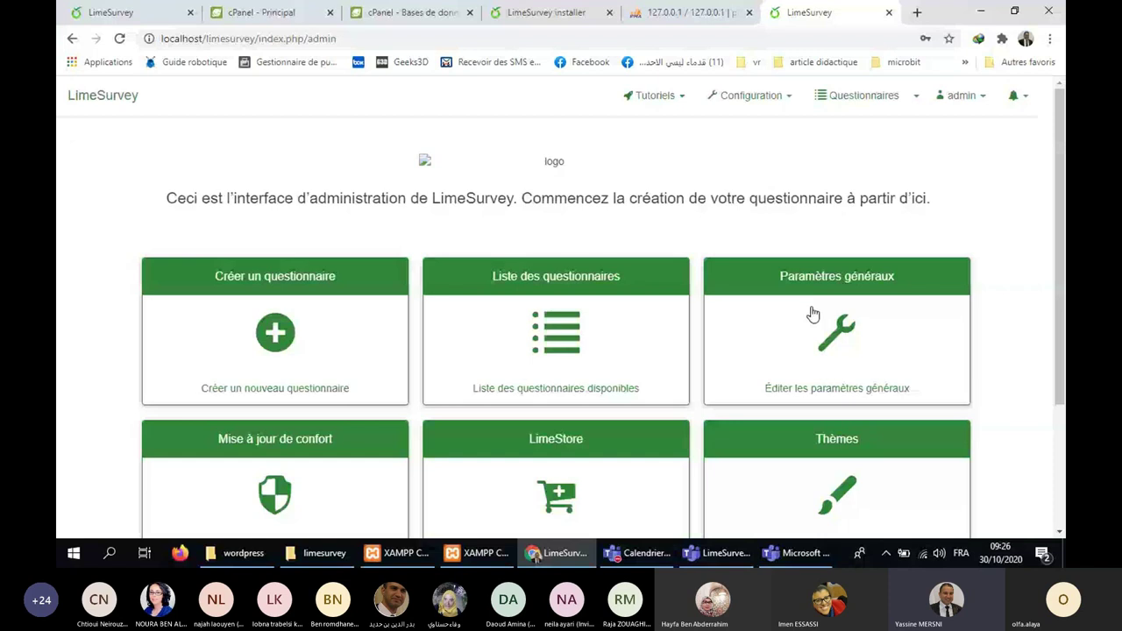
left_click(889, 12)
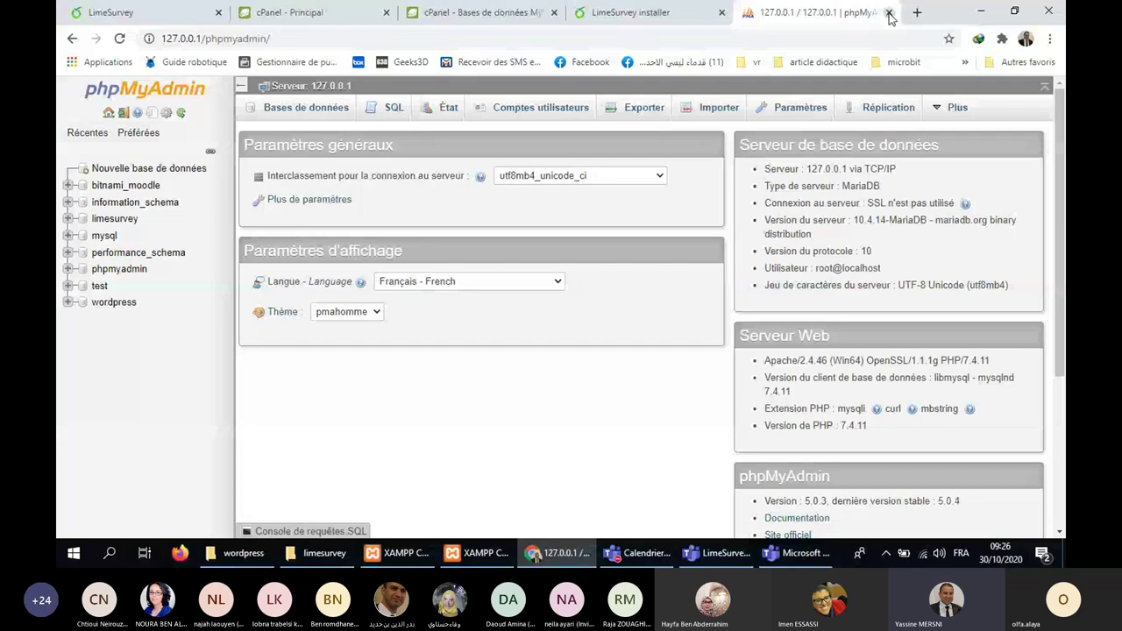
Close the phpMyAdmin, LimeSurvey installer and cPanel tabs, then minimise Chrome.
left_click(890, 13)
left_click(721, 12)
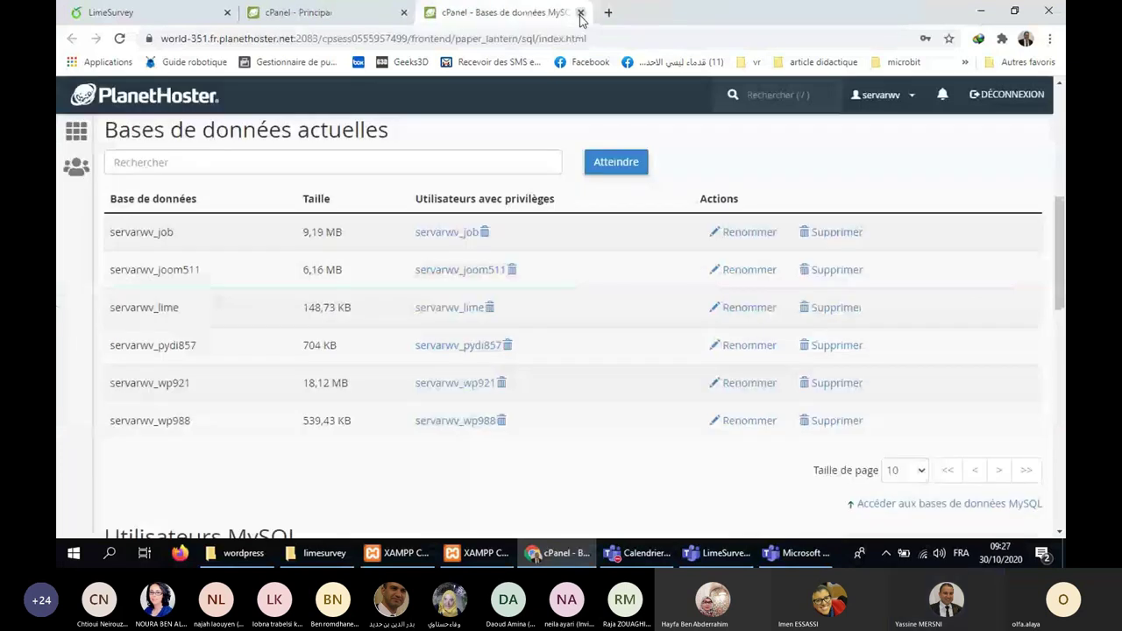
left_click(579, 13)
left_click(182, 9)
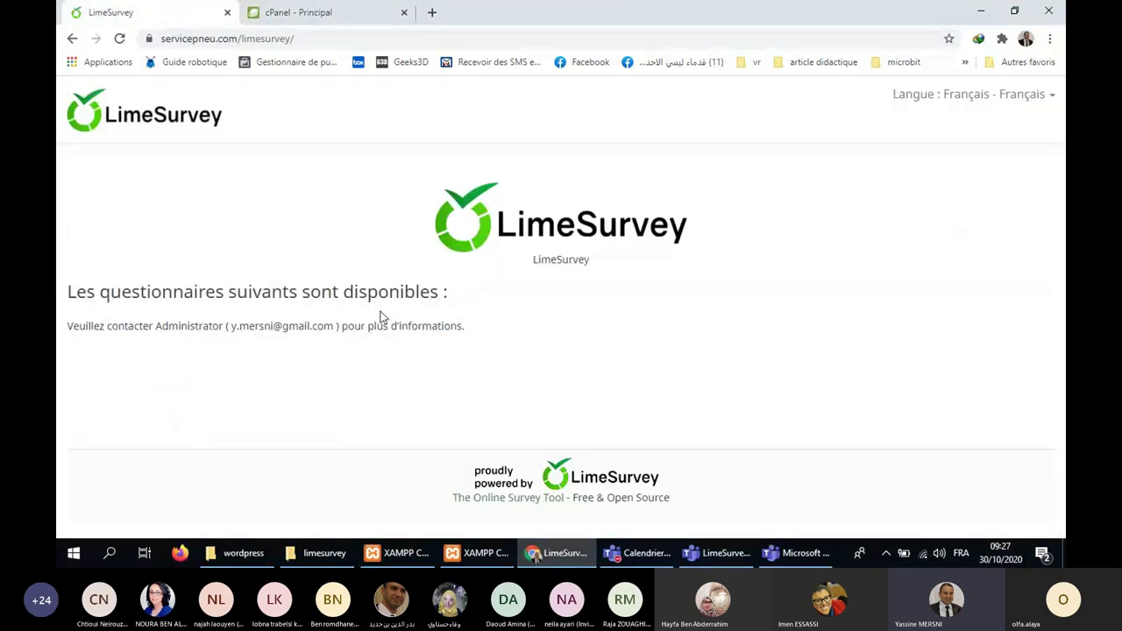
left_click(980, 10)
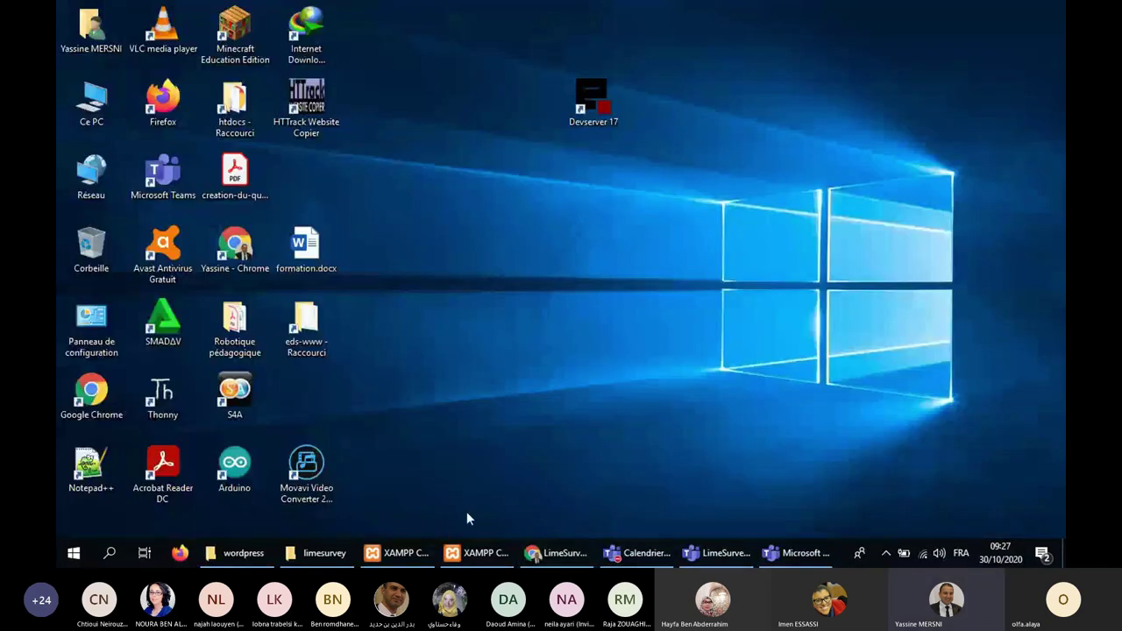
Stop MySQL and Apache in XAMPP, quit the panel, and launch Devserver 17.
left_click(478, 552)
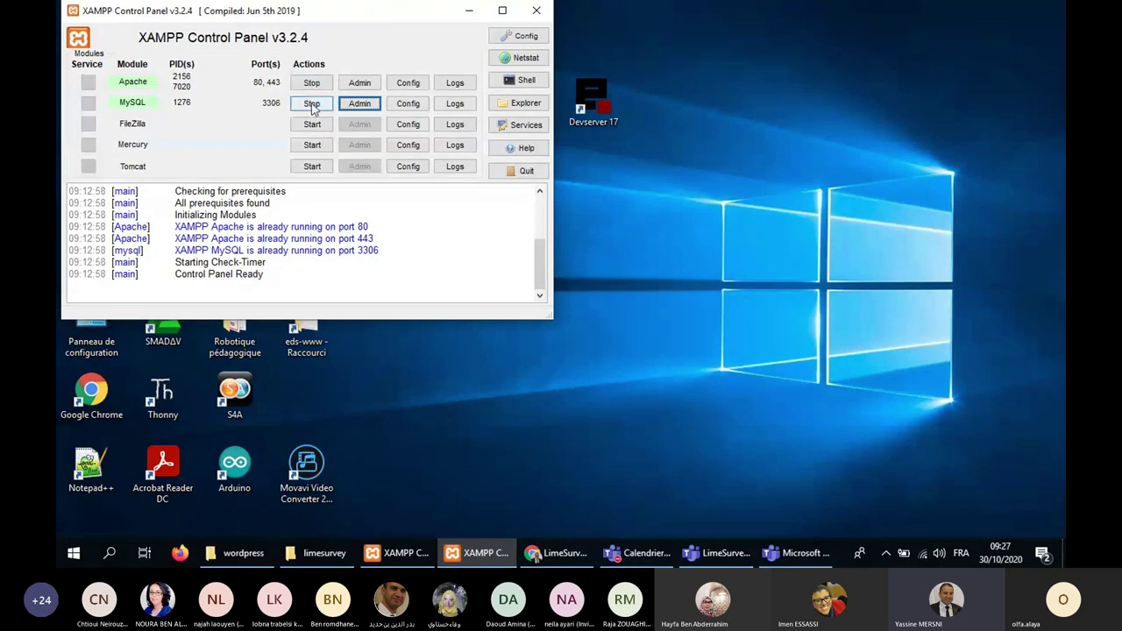
left_click(312, 103)
left_click(311, 83)
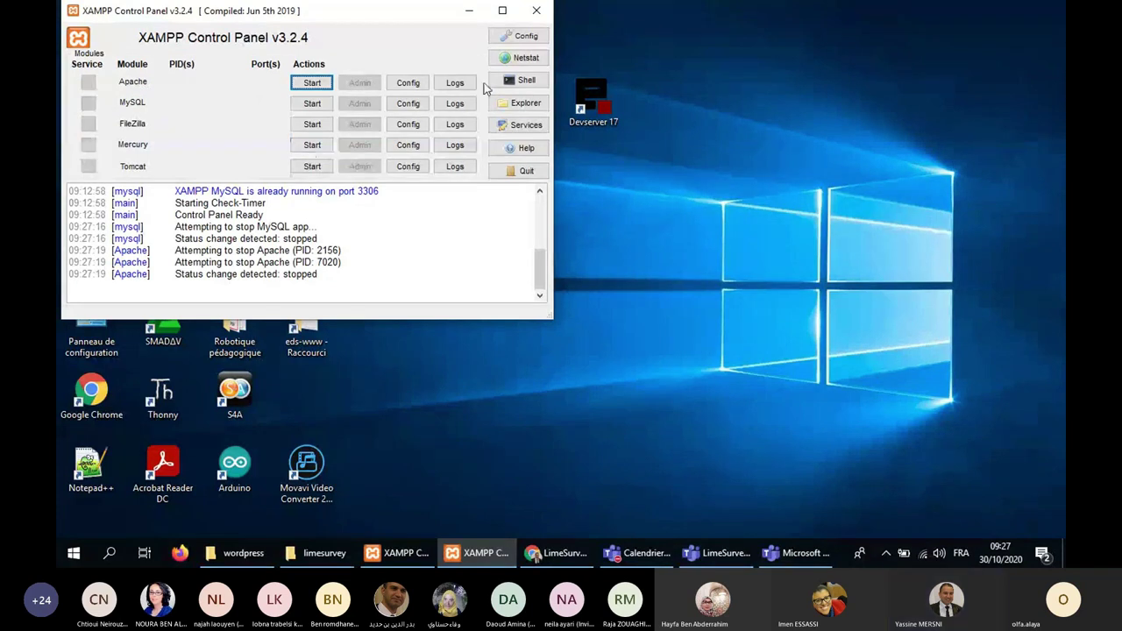
left_click(535, 12)
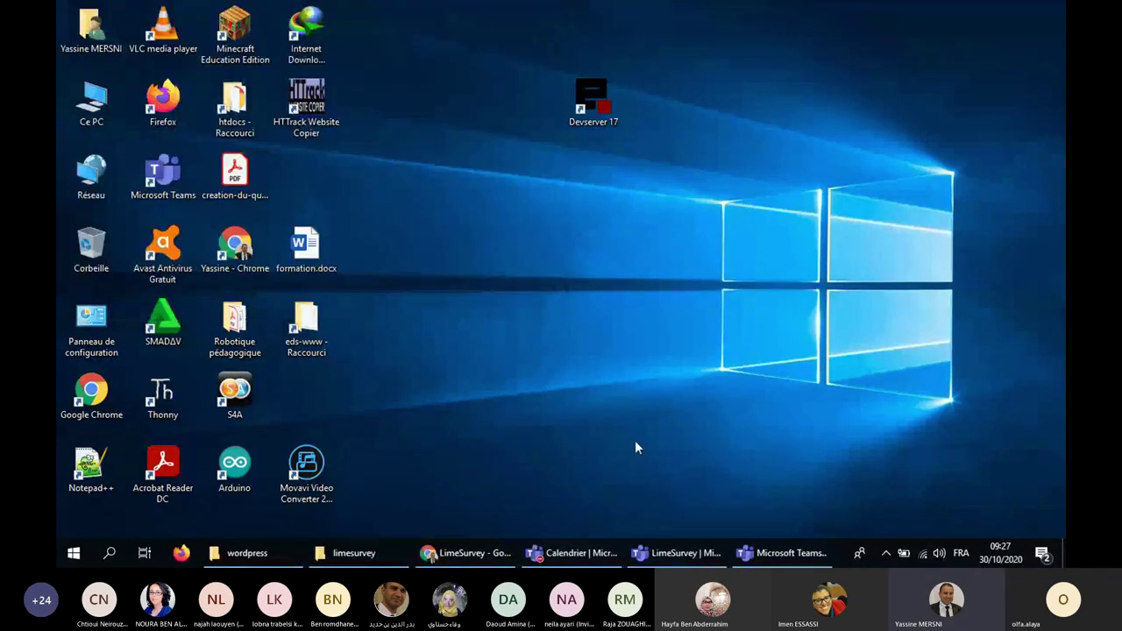
double_click(593, 101)
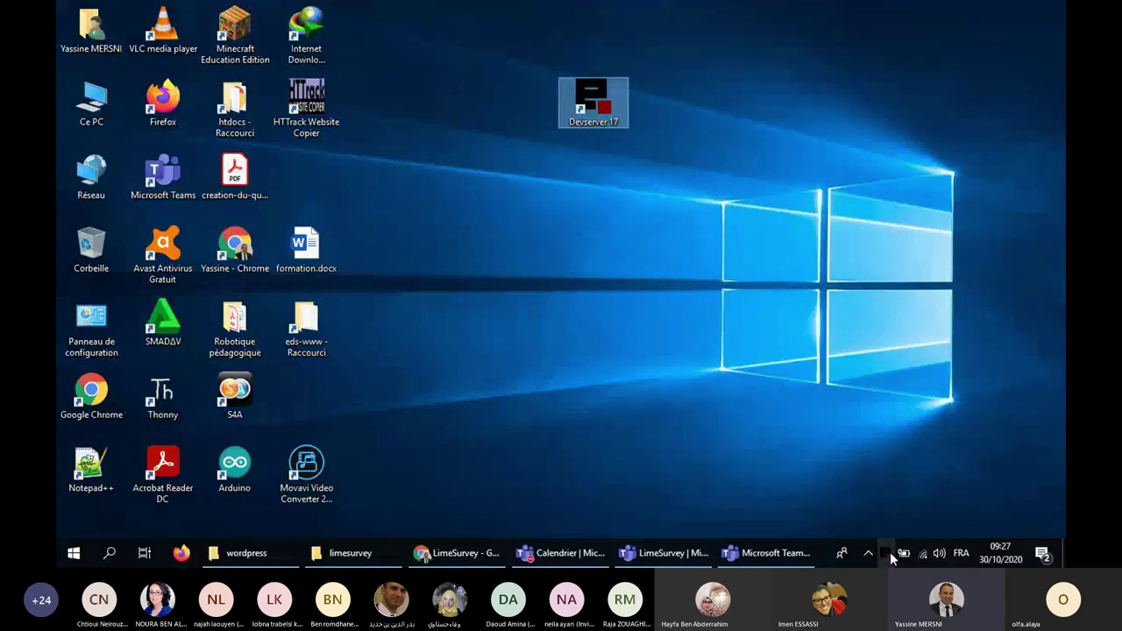
Load localhost in a new Chrome tab.
left_click(456, 554)
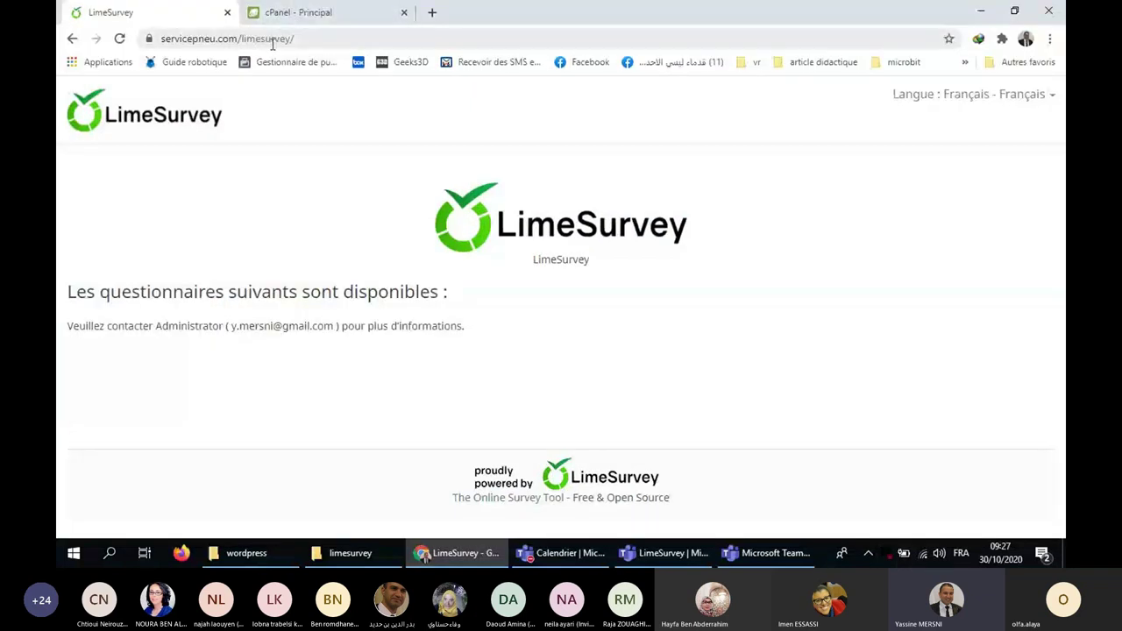
left_click(273, 39)
left_click(300, 13)
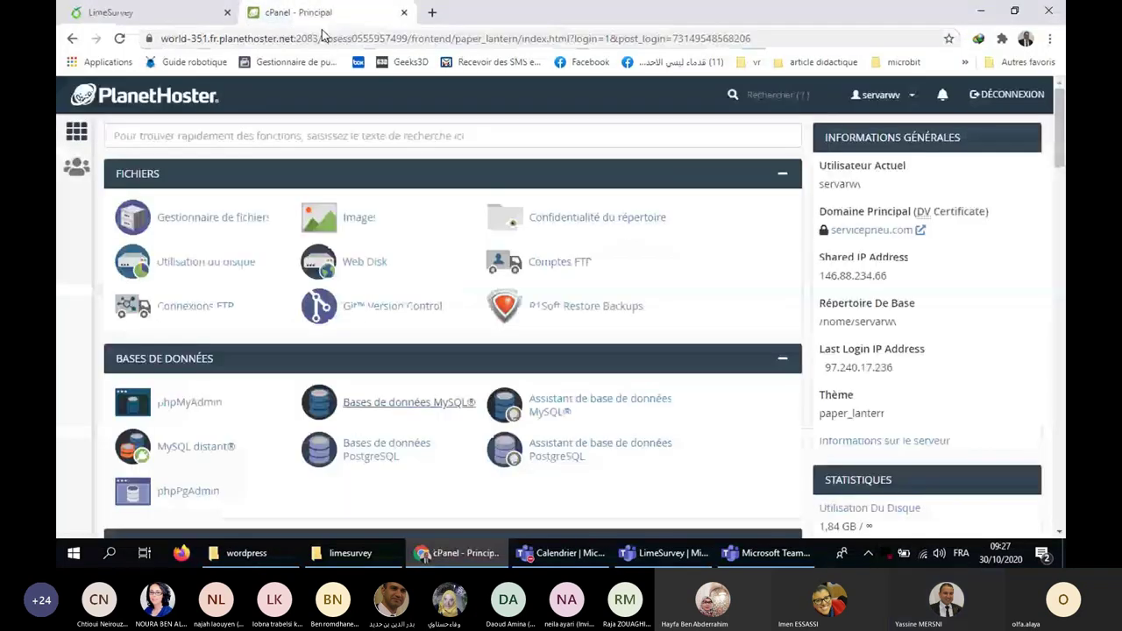
left_click(433, 12)
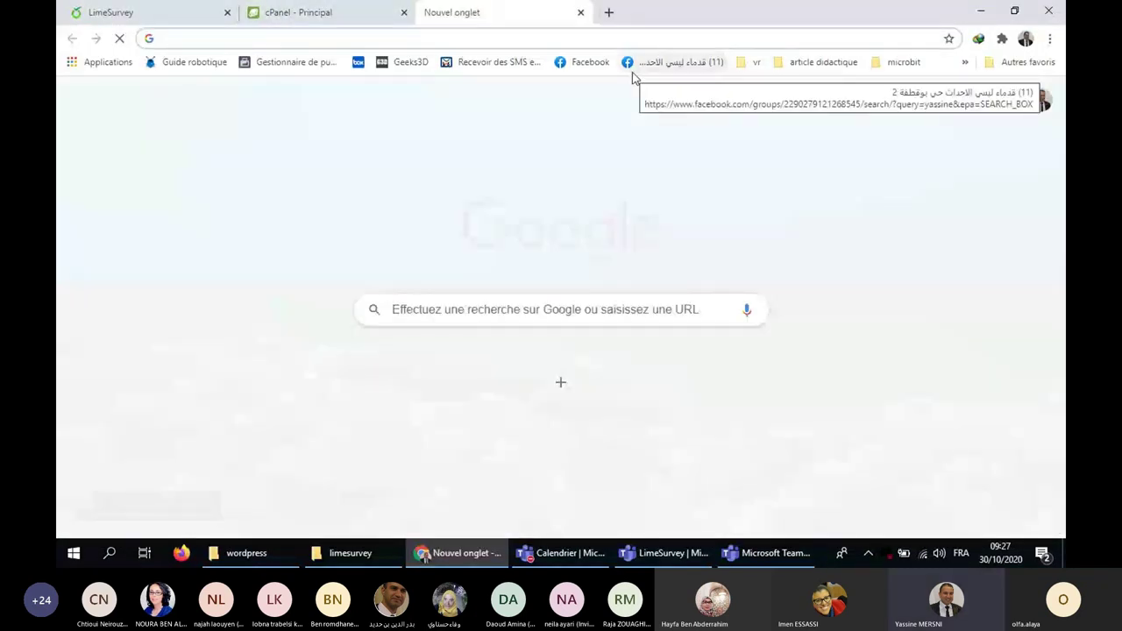
type("LOCAL")
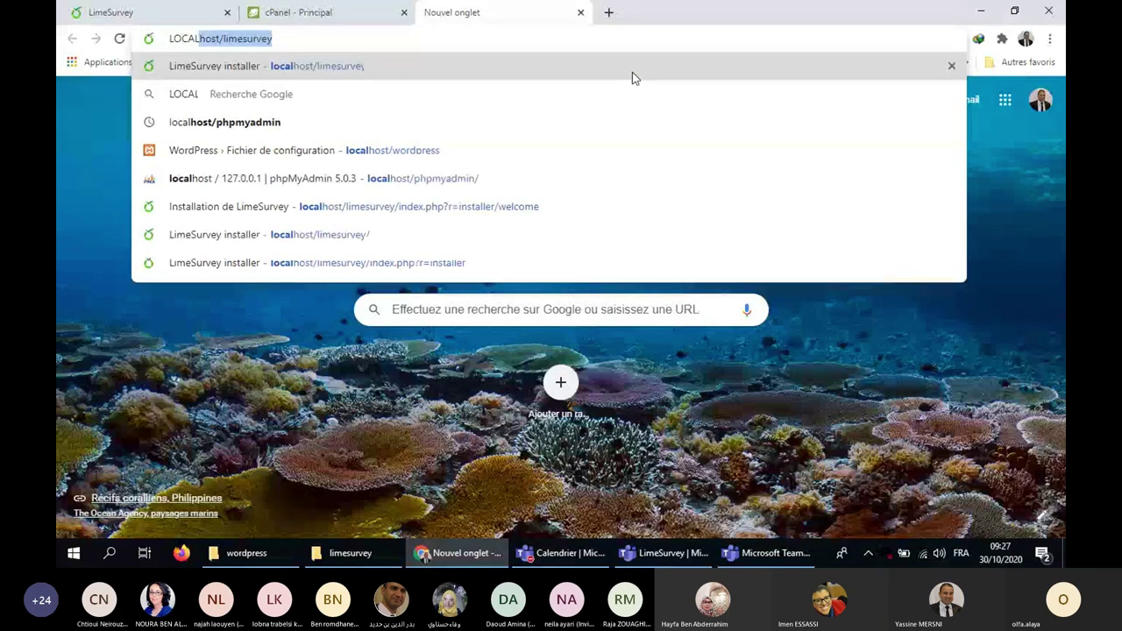
type("host")
key("Return")
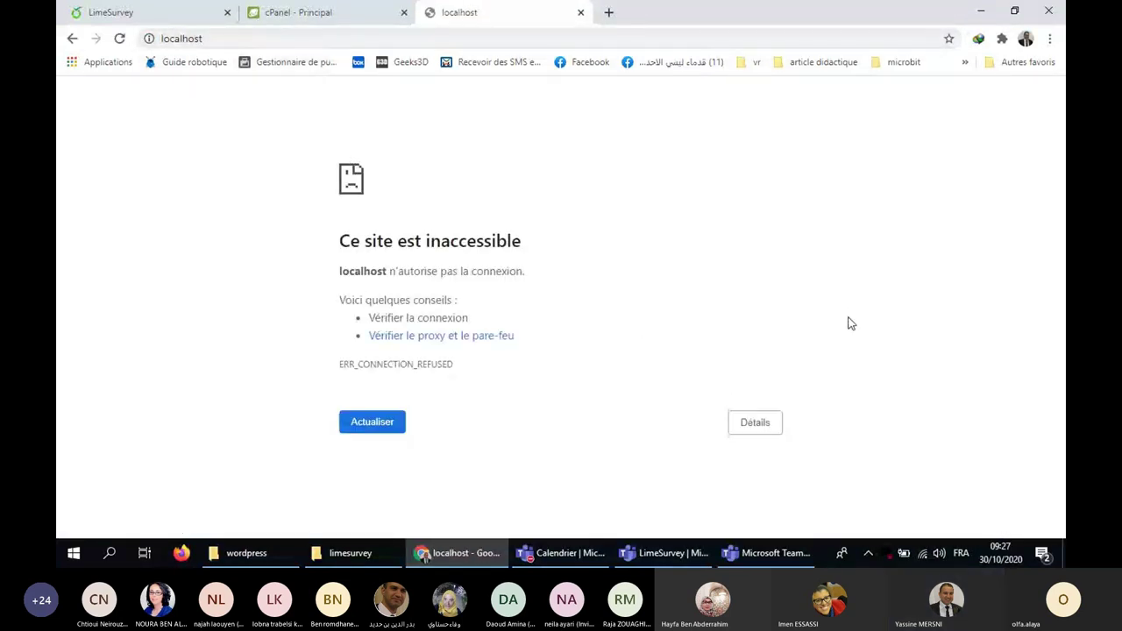
Open the EasyPHP Devserver dashboard at 127.0.0.1:1111 and start its HTTP server.
right_click(888, 554)
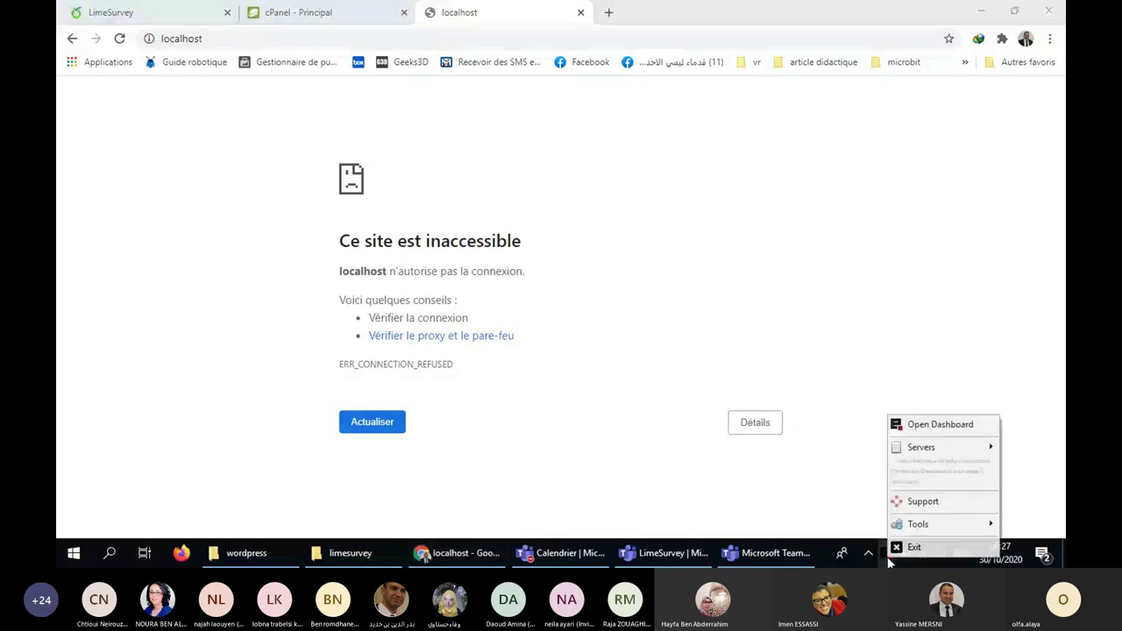
left_click(927, 426)
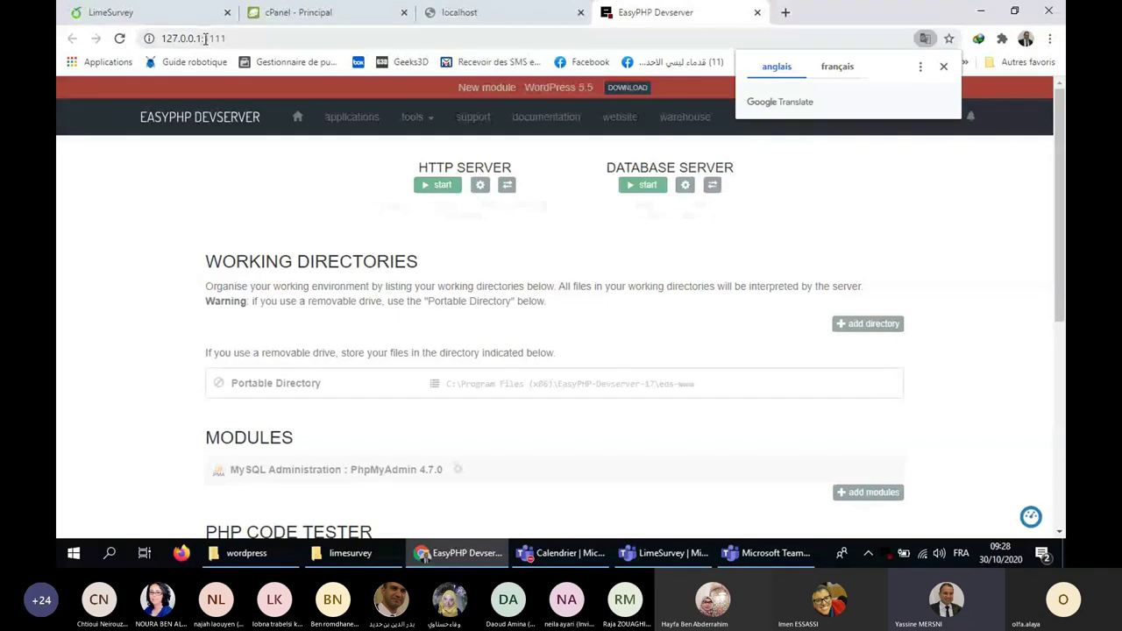
left_click_drag(201, 38, 319, 38)
key("BackSpace")
key("Return")
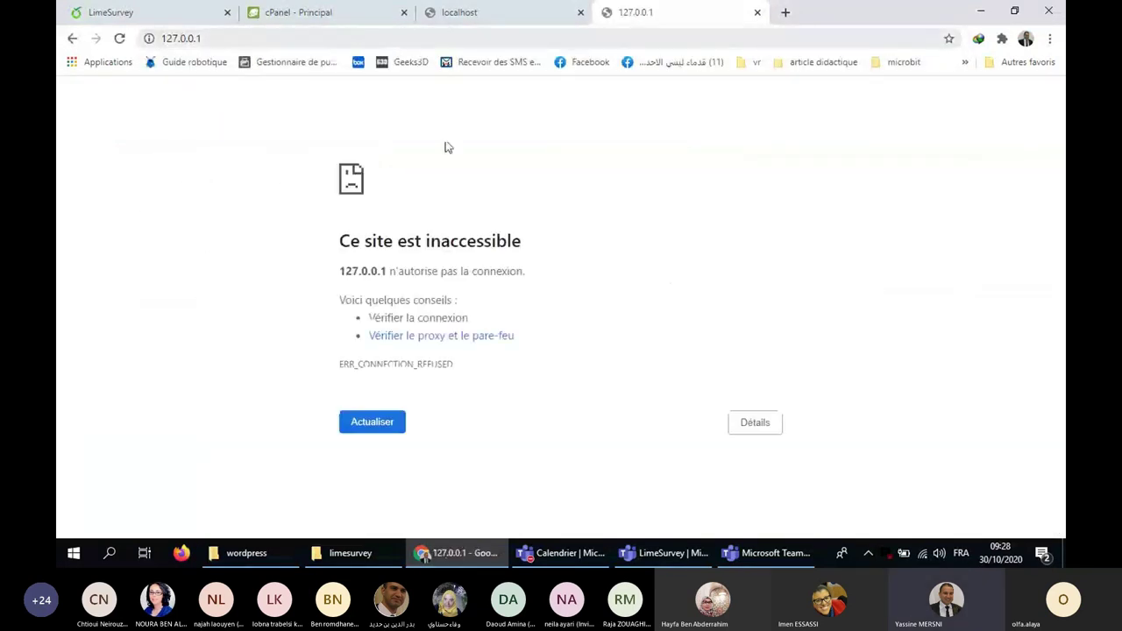
left_click(72, 39)
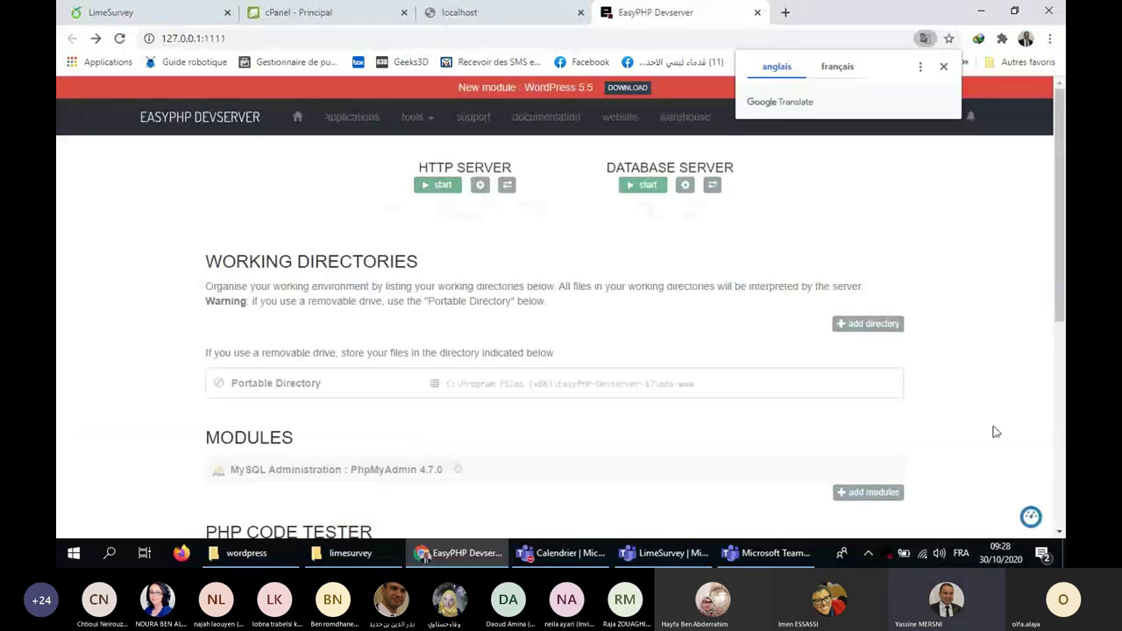
right_click(931, 525)
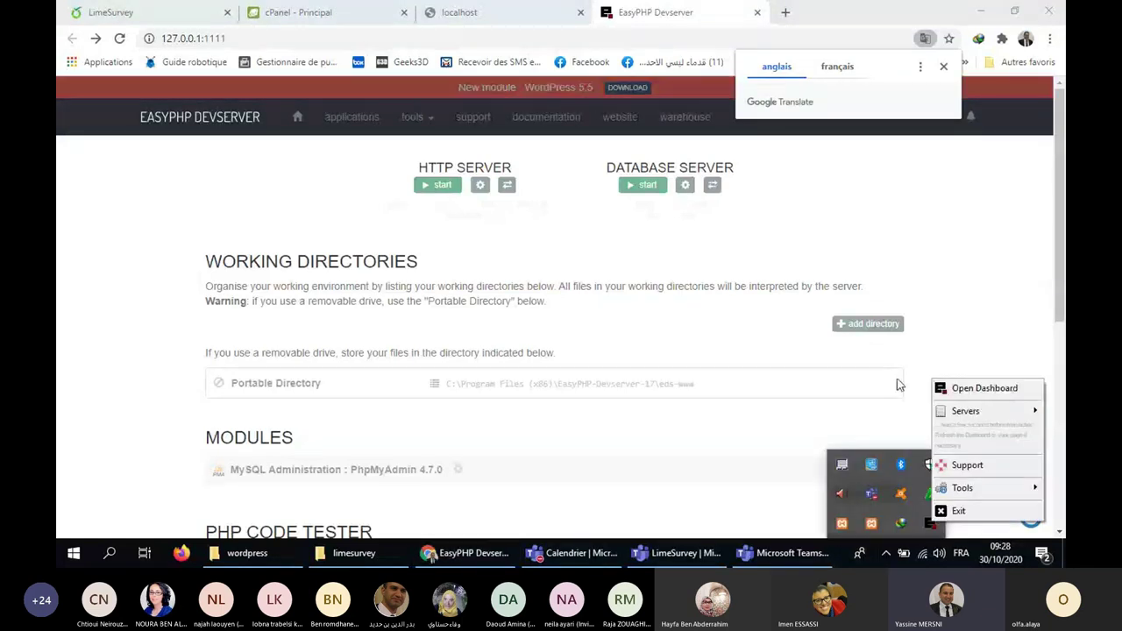
left_click(437, 185)
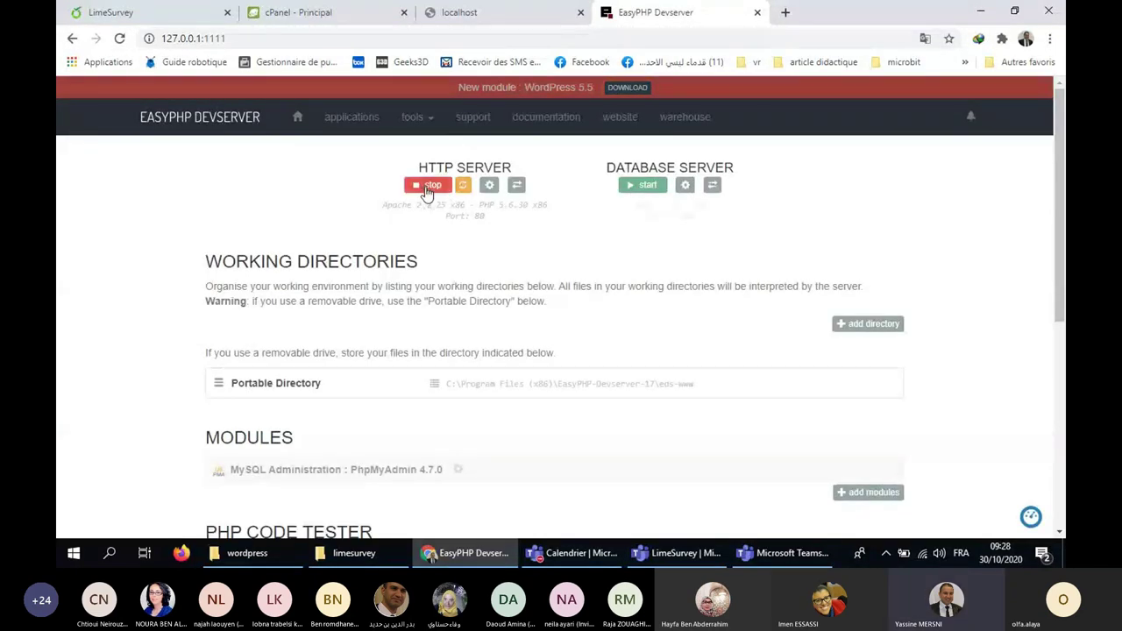
Start the database server (MySQL 5.7.17, port 3306) and scroll to the PhpMyAdmin module.
left_click(642, 187)
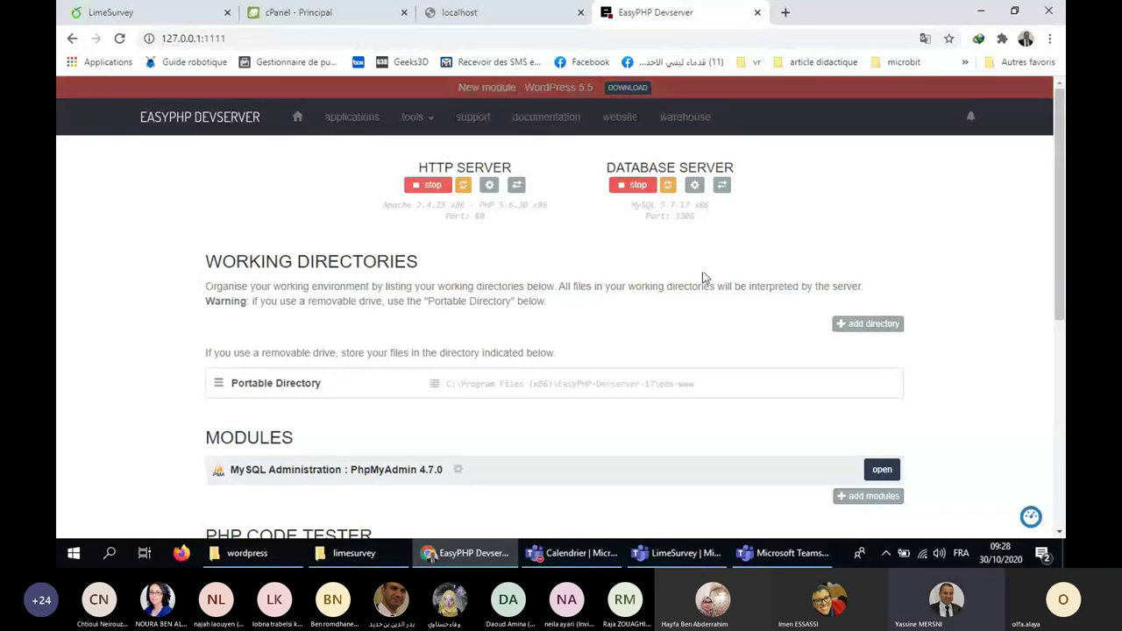
scroll(702, 278, "down", 1)
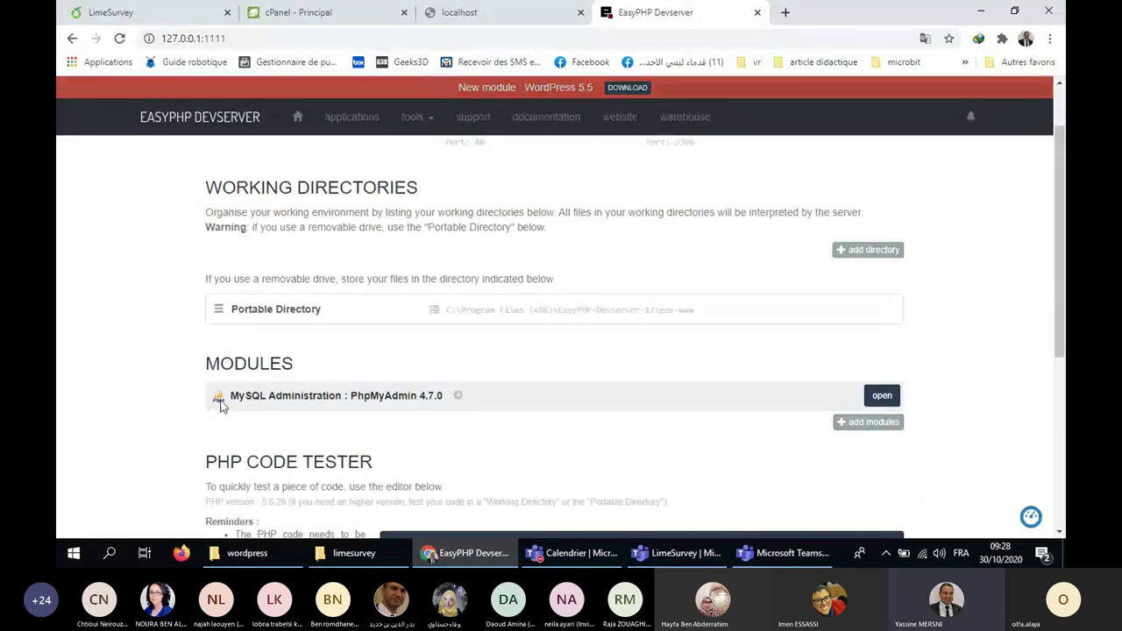
left_click_drag(230, 397, 526, 399)
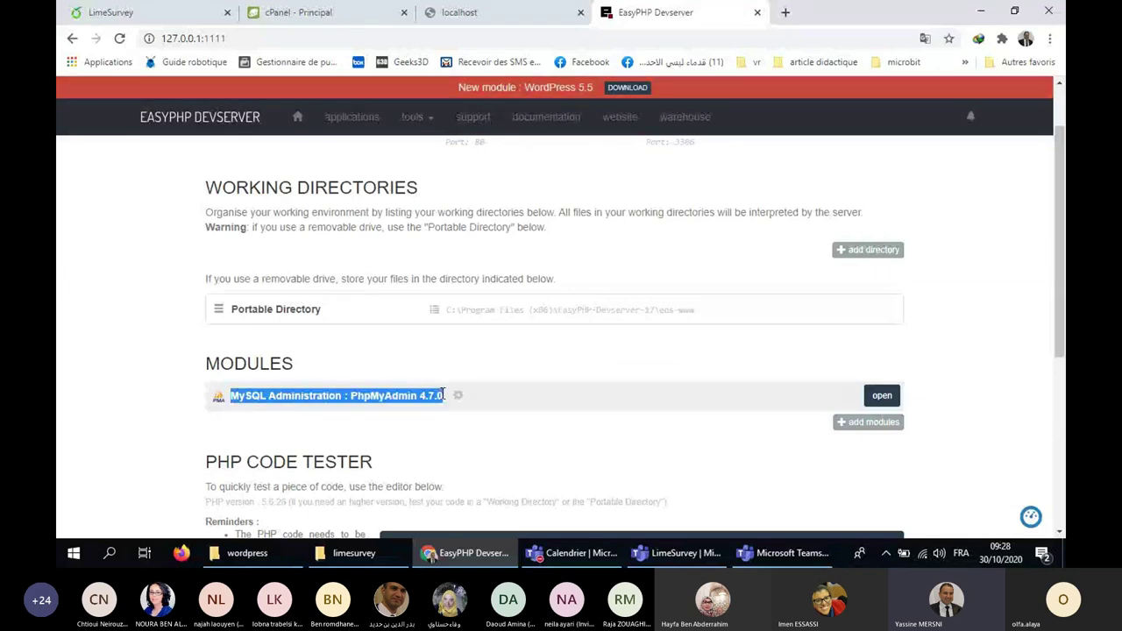
Open phpMyAdmin from the dashboard and drop the old lime database.
left_click(882, 396)
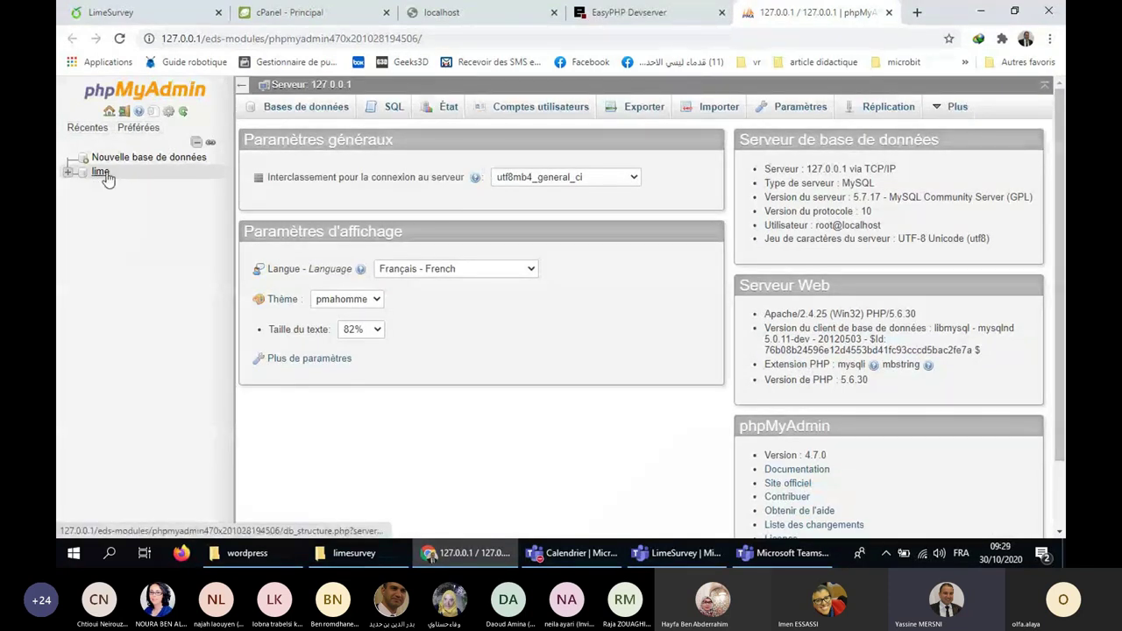
left_click(302, 111)
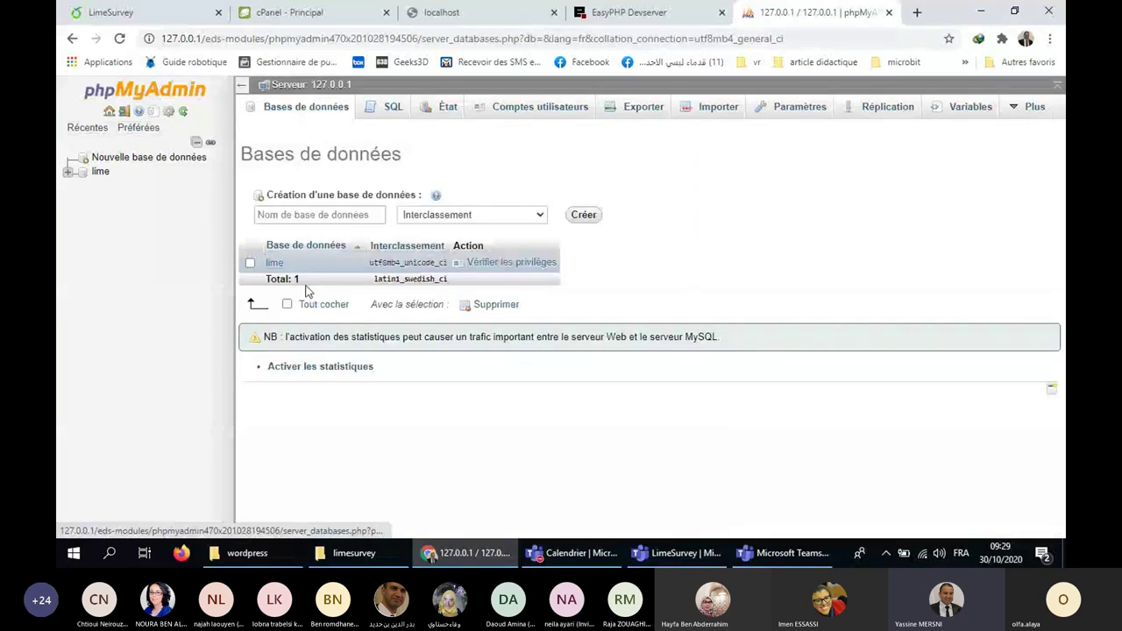
left_click(320, 304)
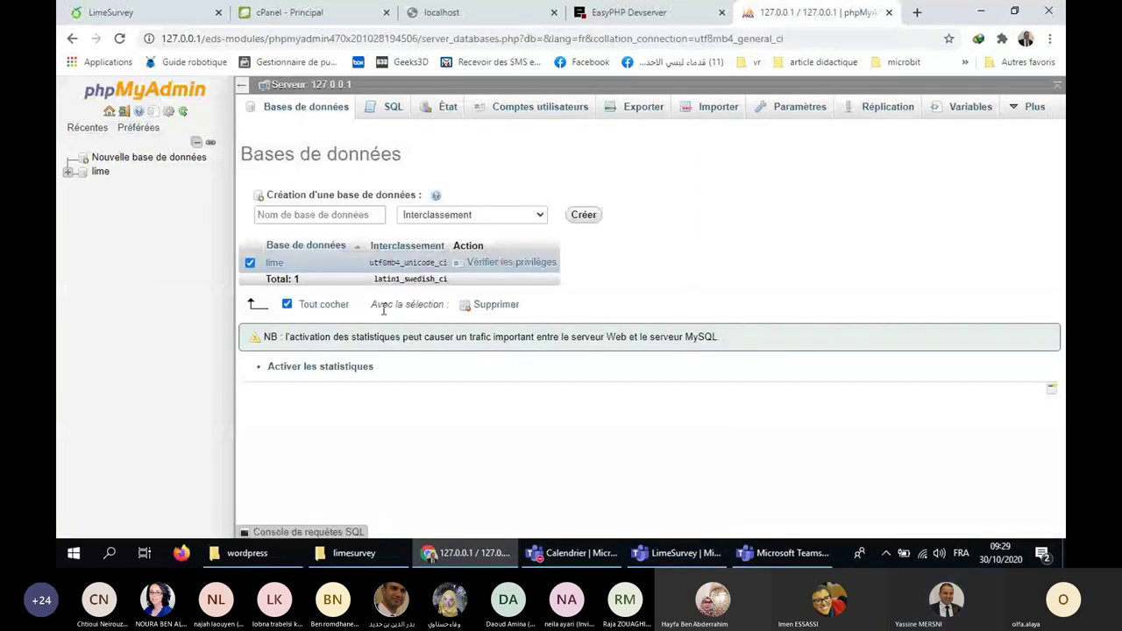
left_click(496, 306)
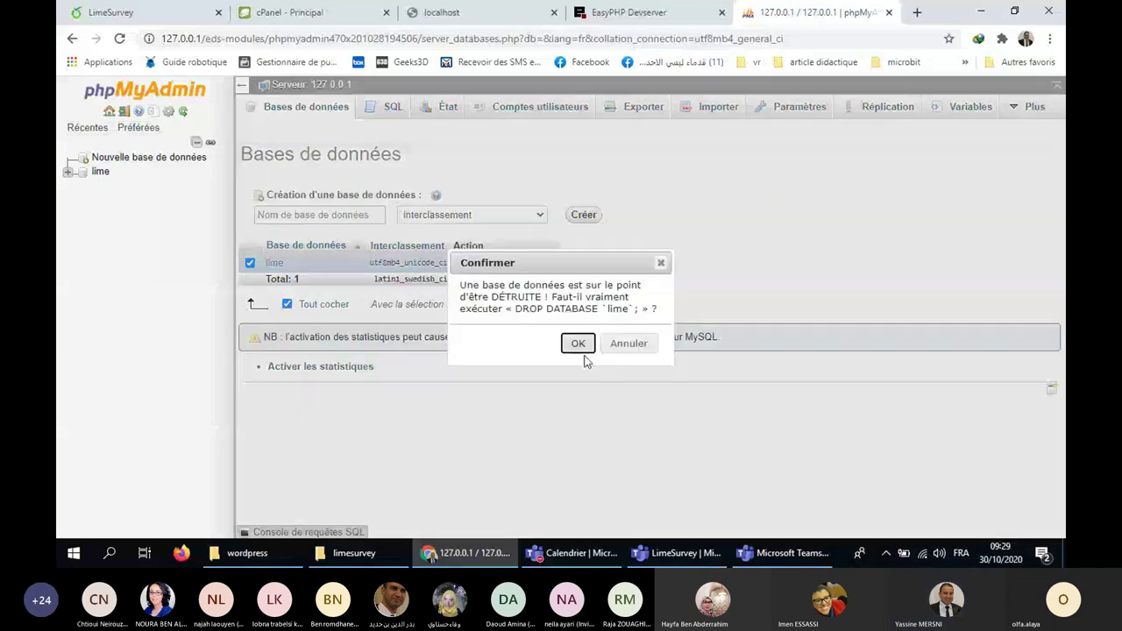
left_click(579, 344)
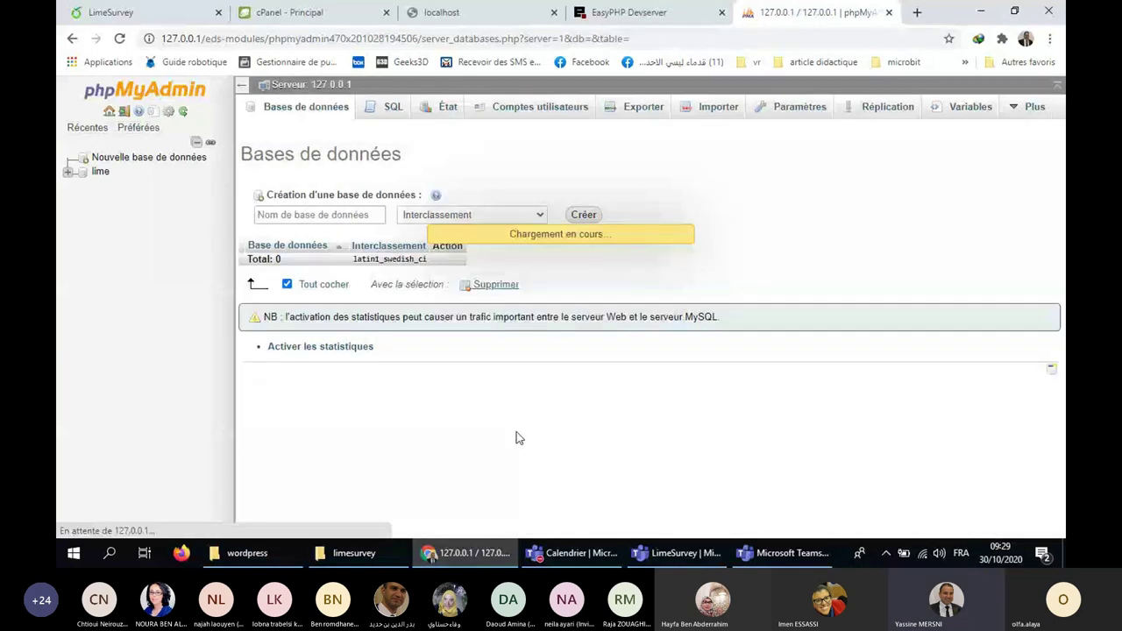
Create a new database named 'lime' and open its empty structure page.
left_click(145, 168)
left_click(149, 168)
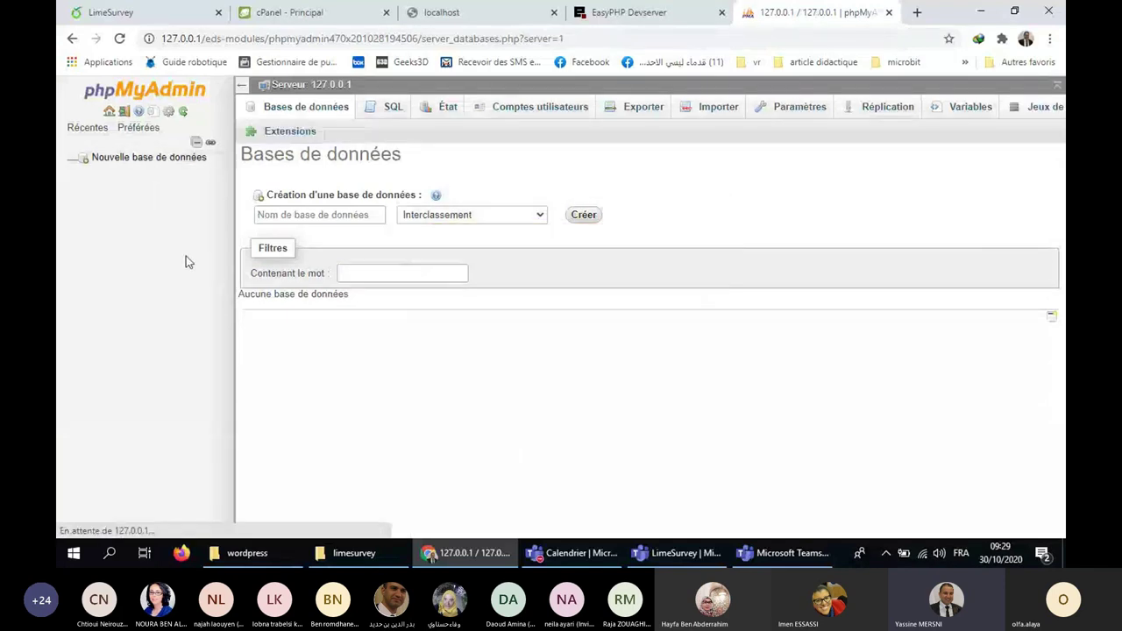
left_click(286, 219)
type("LIME")
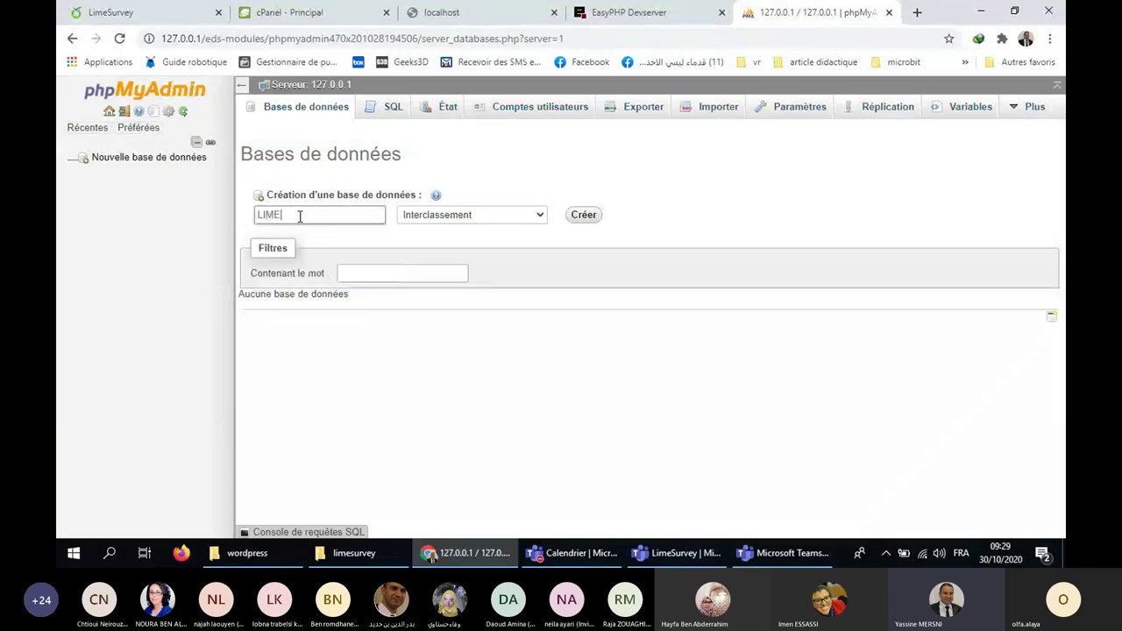
key("BackSpace")
key("BackSpace")
key("BackSpace")
key("BackSpace")
type("lime")
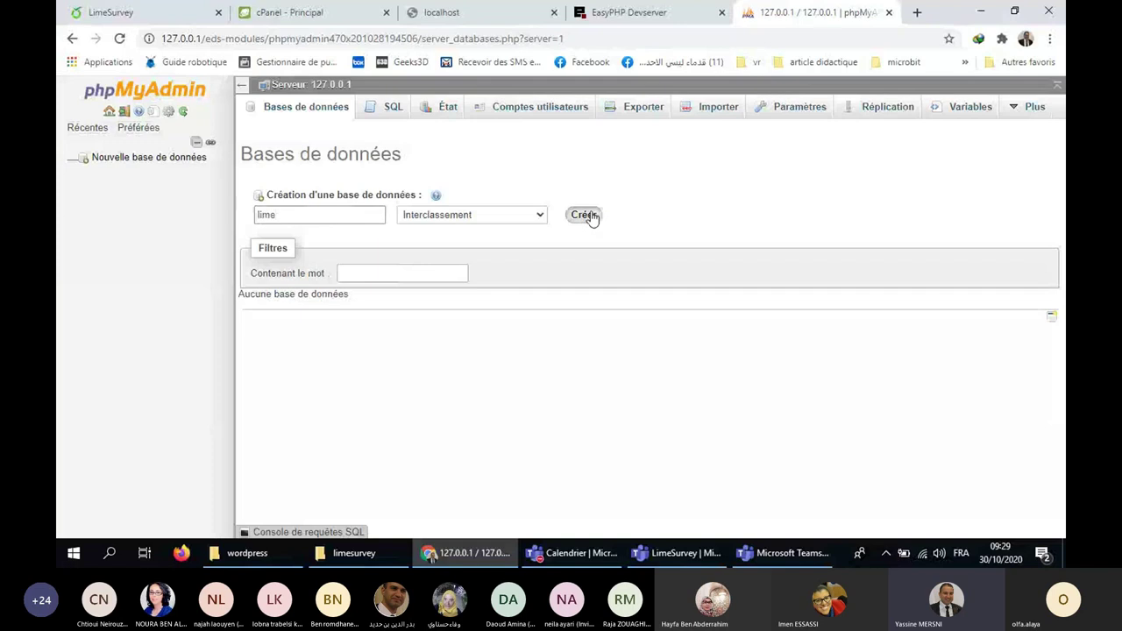
left_click(587, 217)
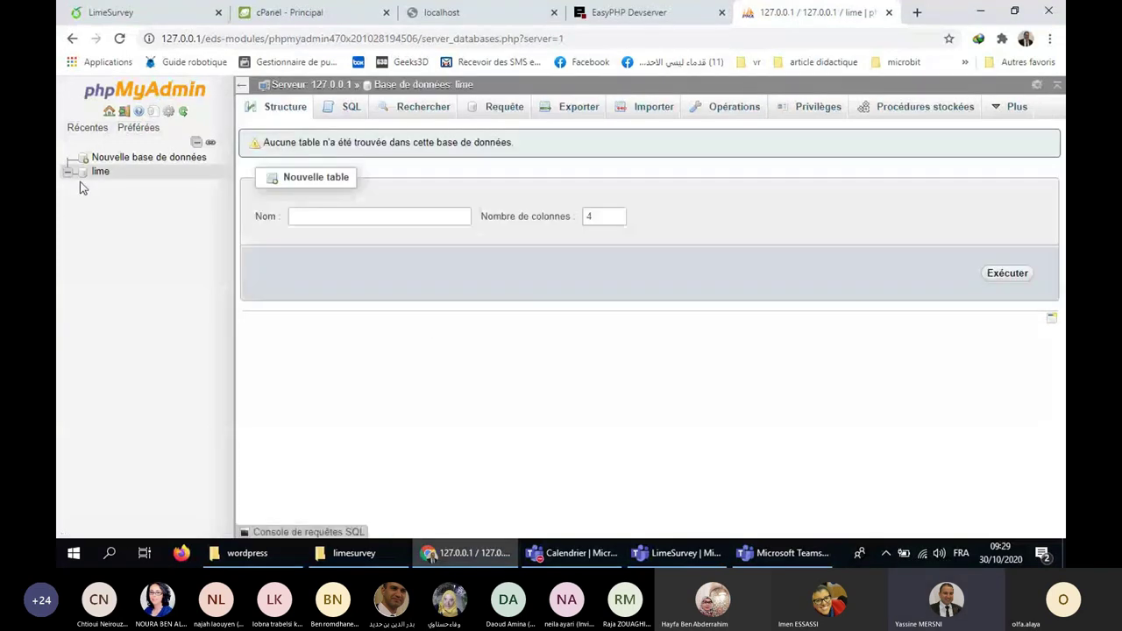
left_click(100, 173)
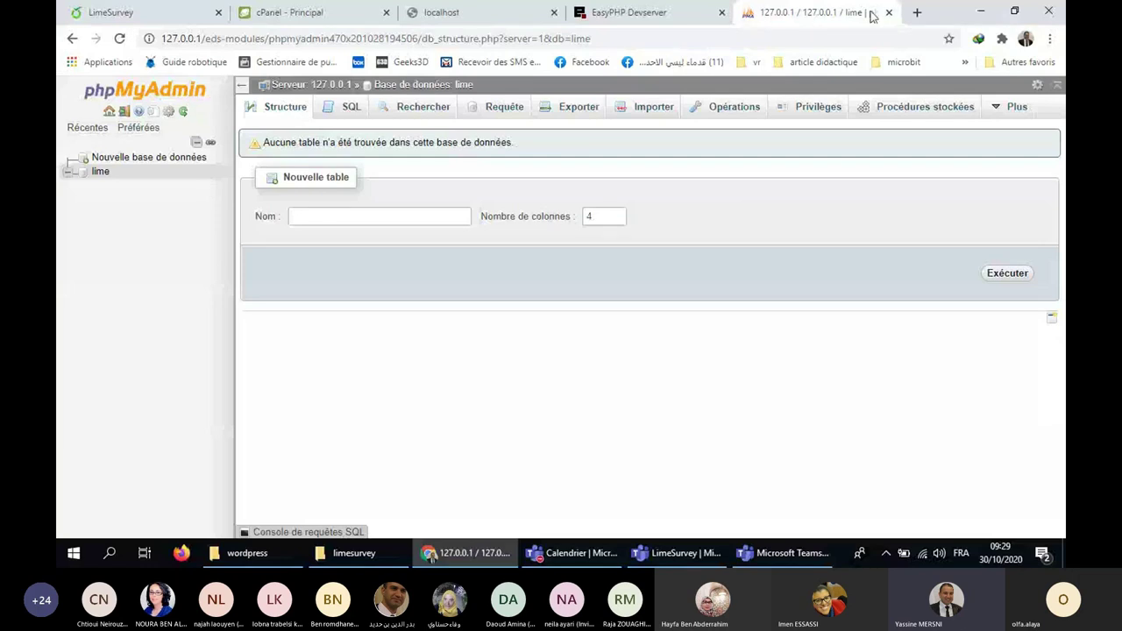
Load localhost/limesurvey in a new tab to show the installer Welcome page.
left_click(917, 12)
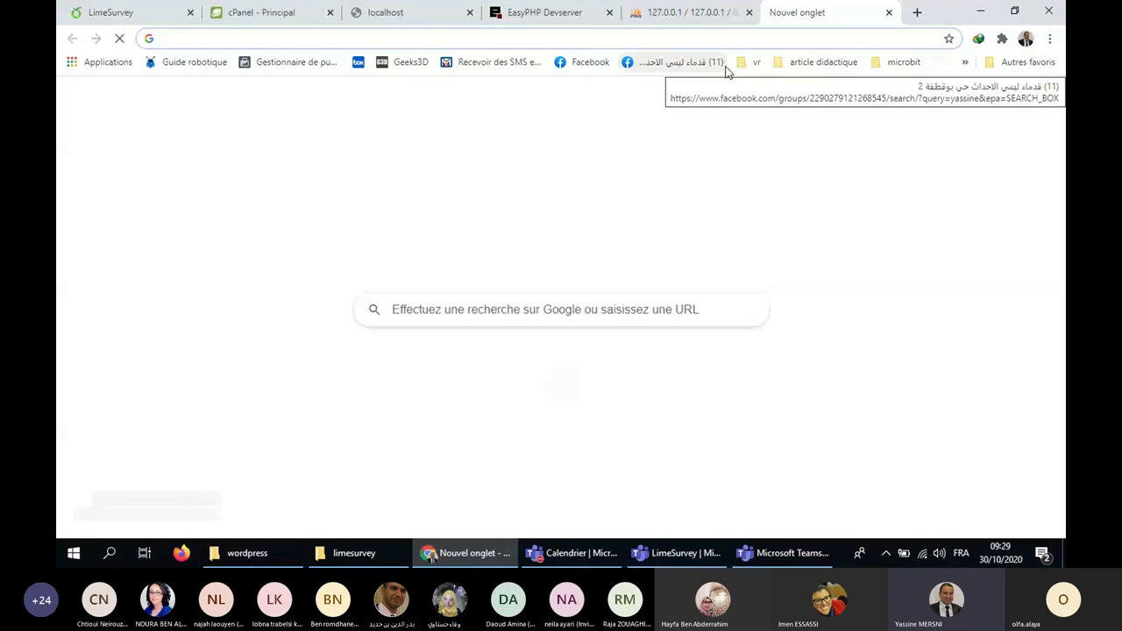
type("localhost")
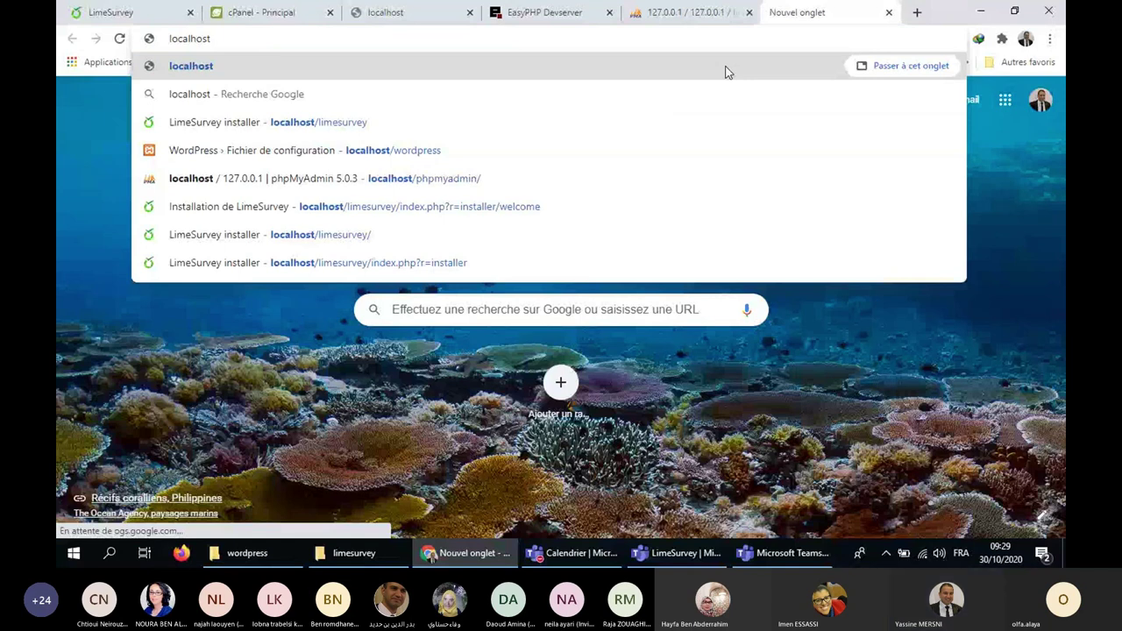
key("Down")
key("Down")
key("Return")
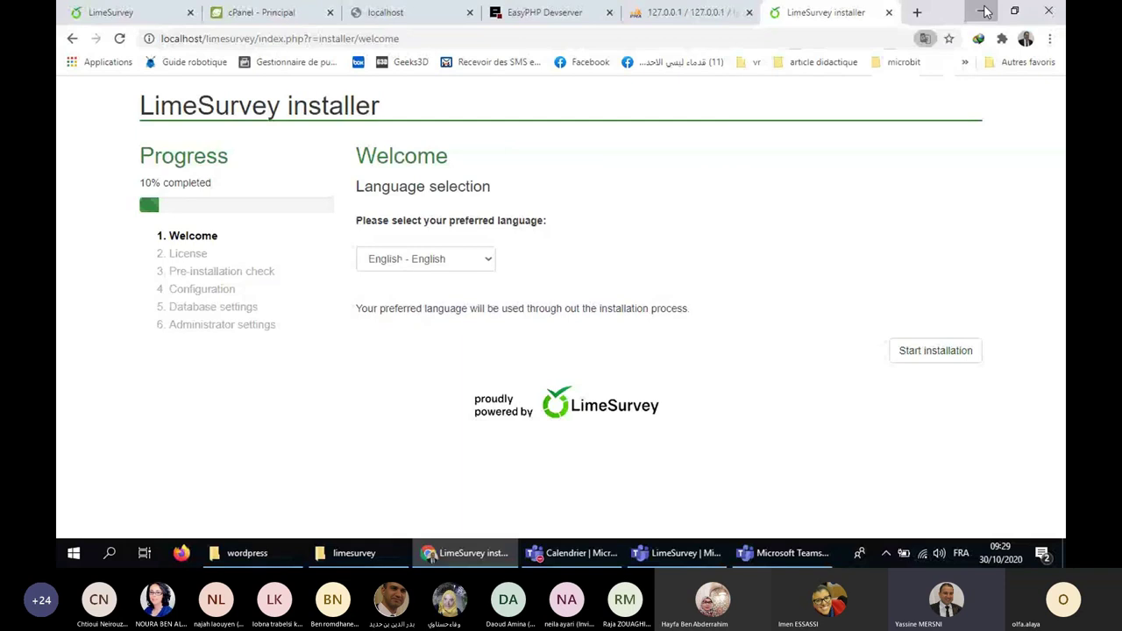
key("super+d")
Extract limesurvey3.24.2+201020.zip in place within eds-www and open the limesurvey folder.
left_click(307, 338)
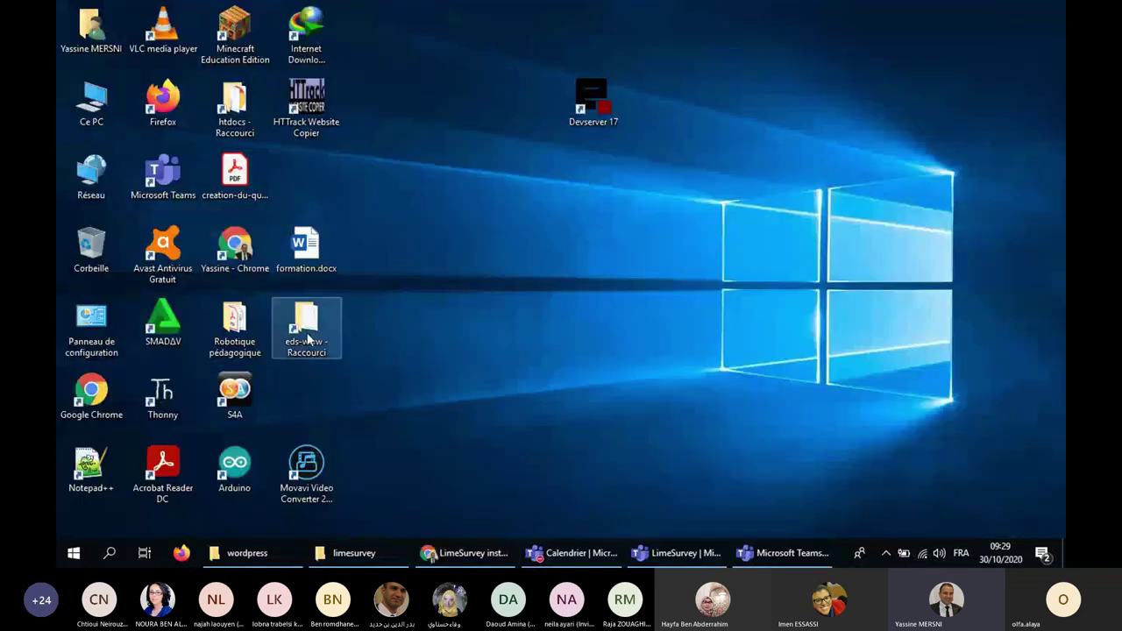
double_click(307, 338)
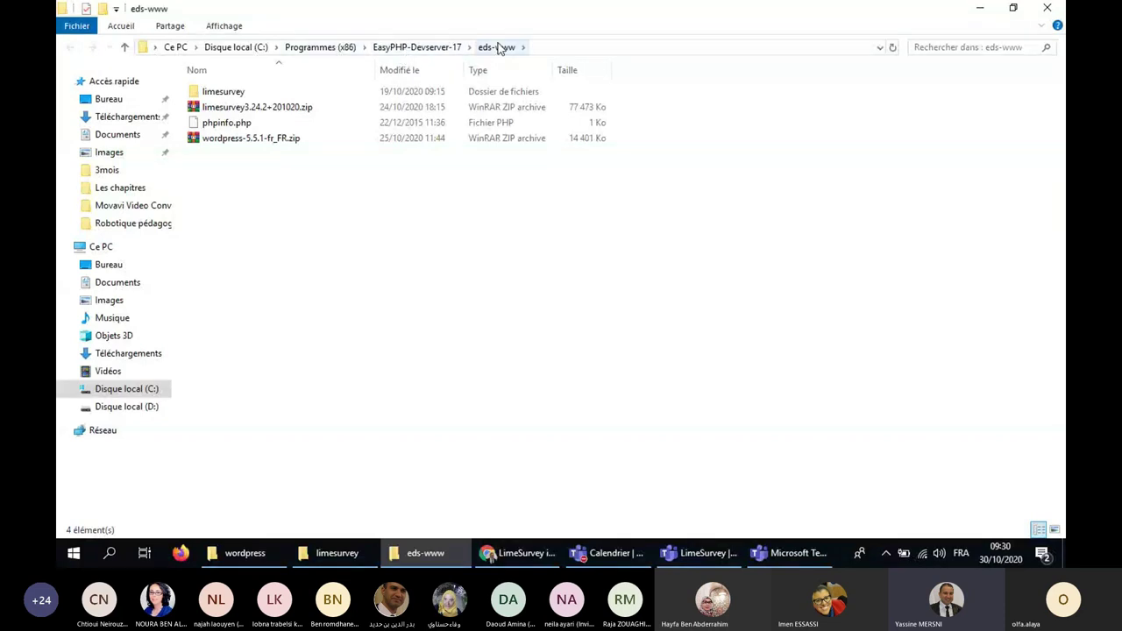
left_click(409, 51)
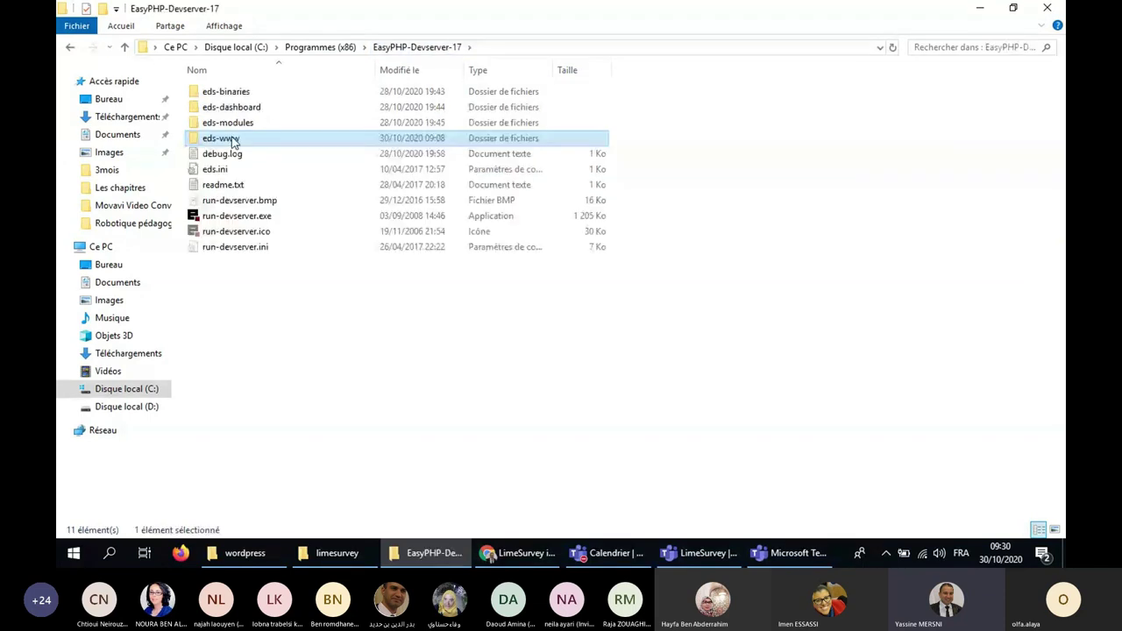
double_click(233, 141)
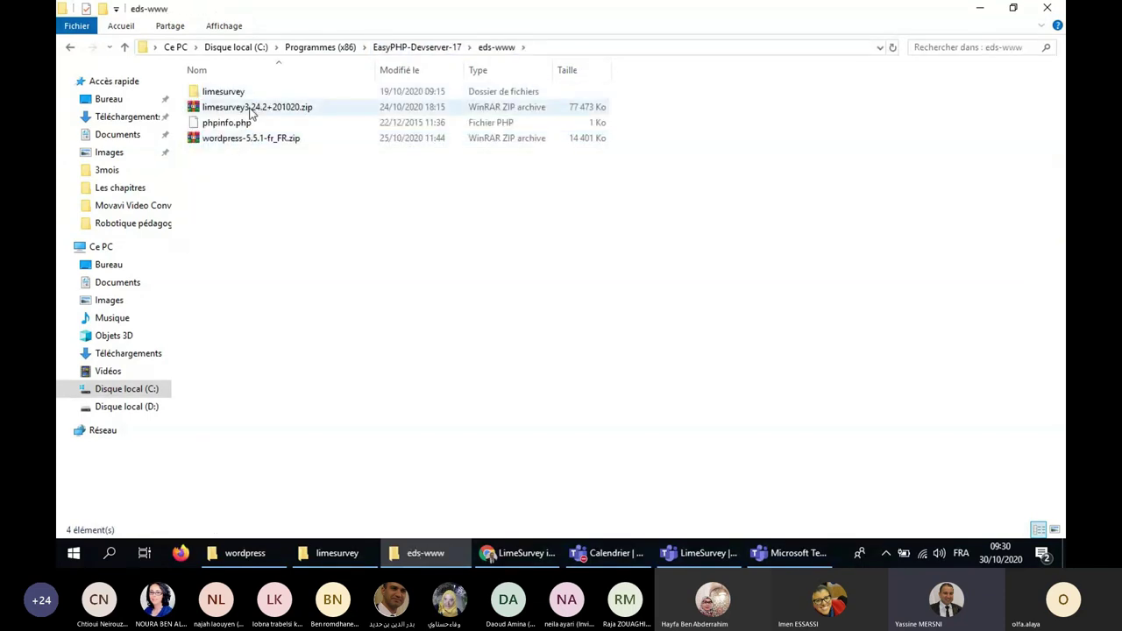
left_click(252, 109)
right_click(252, 110)
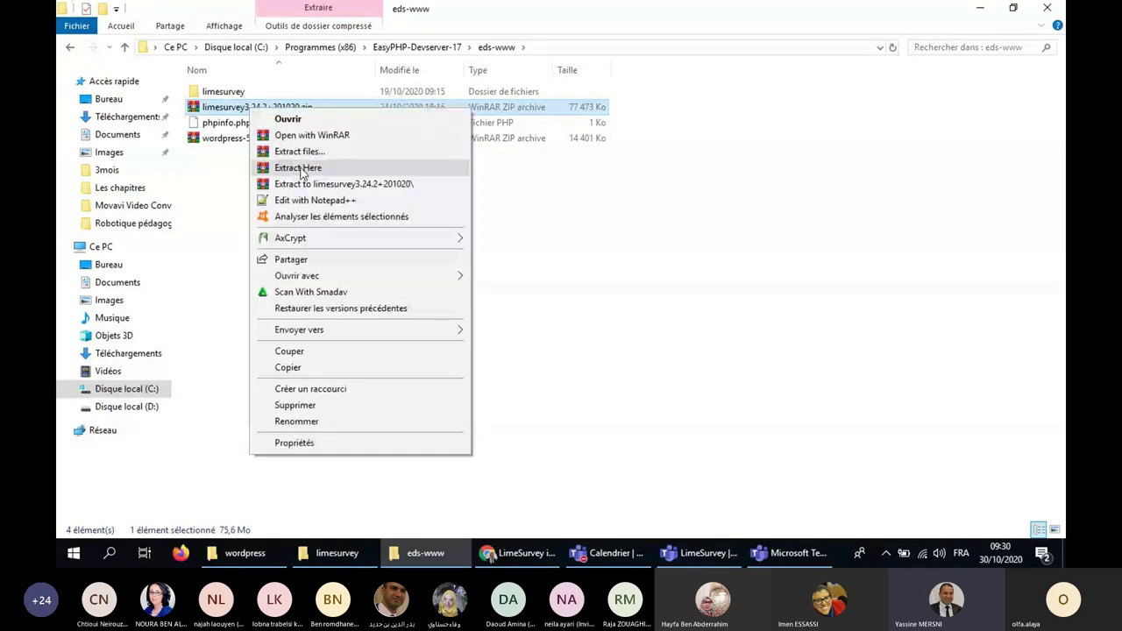
left_click(315, 165)
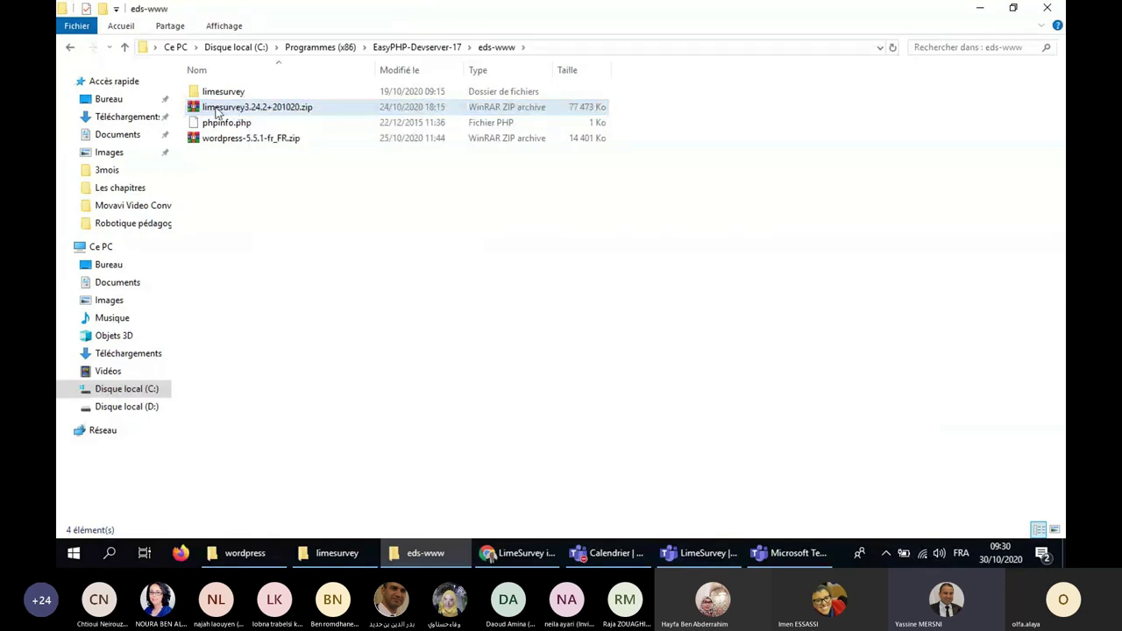
left_click(217, 97)
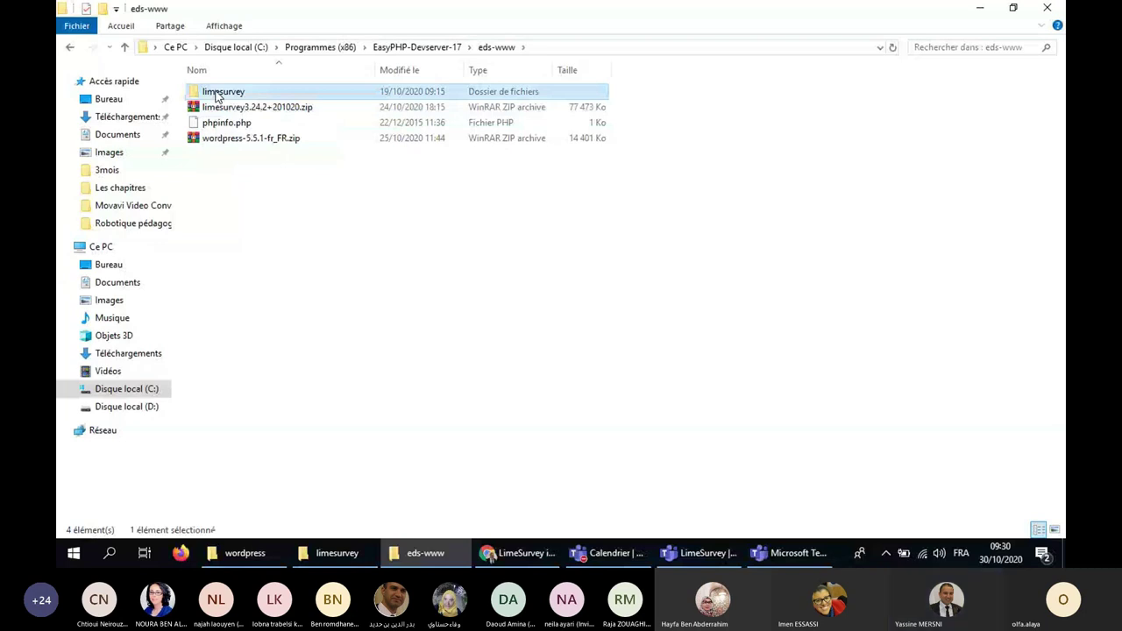
double_click(217, 96)
left_click(522, 553)
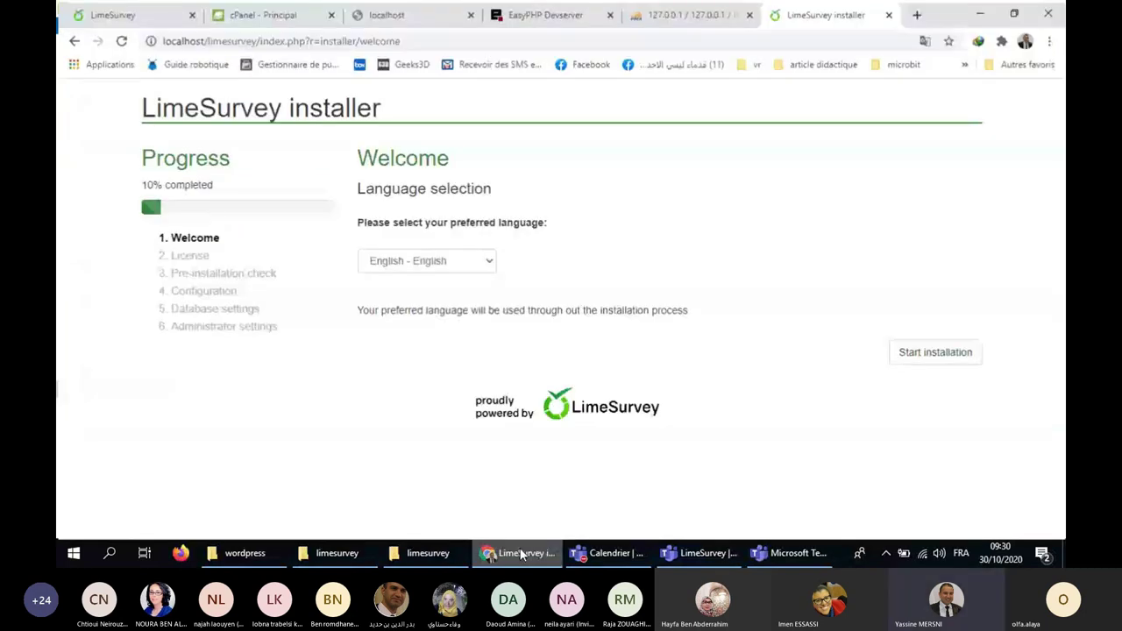
Switch the installer to Français - French, start installation, and accept the licence.
left_click(427, 260)
scroll(478, 376, "down", 10)
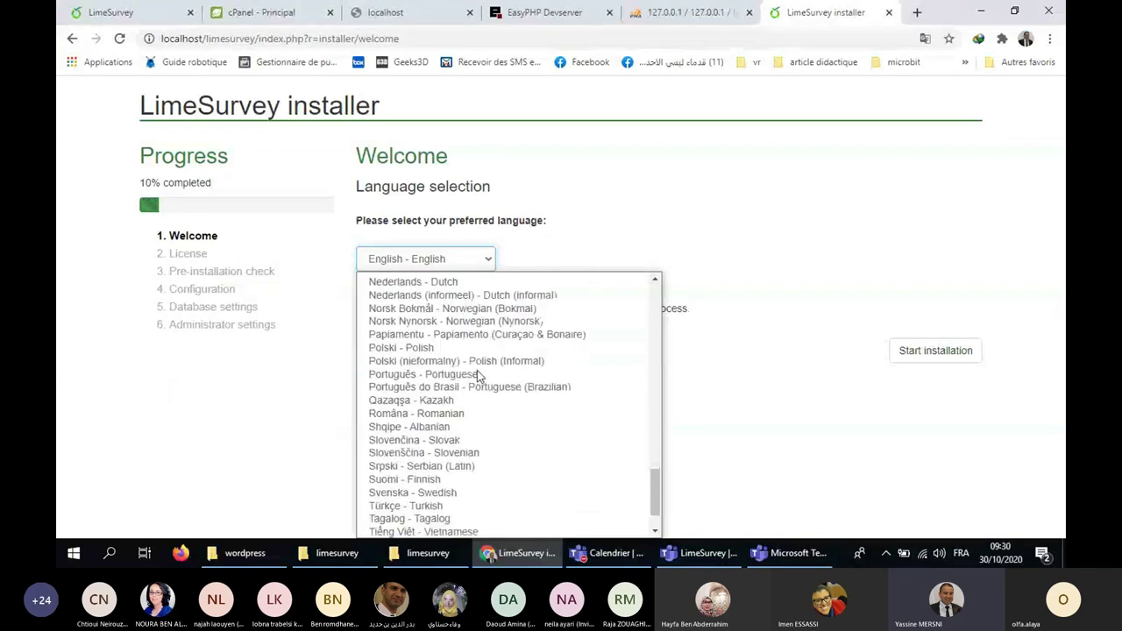
scroll(477, 375, "up", 2)
scroll(477, 370, "up", 4)
left_click(477, 368)
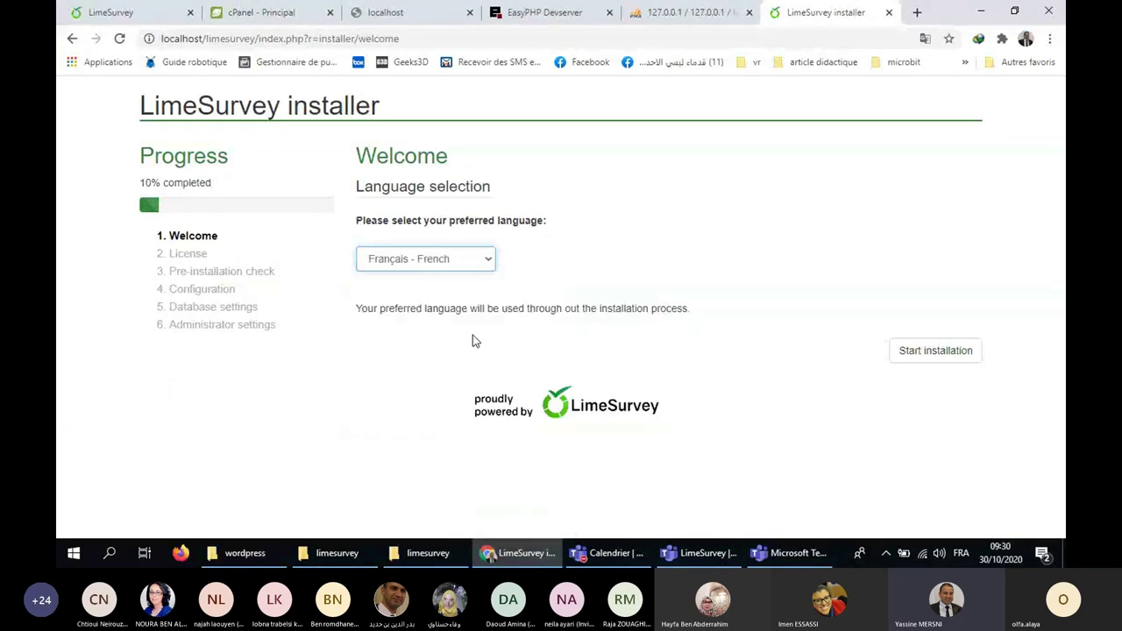
left_click(936, 351)
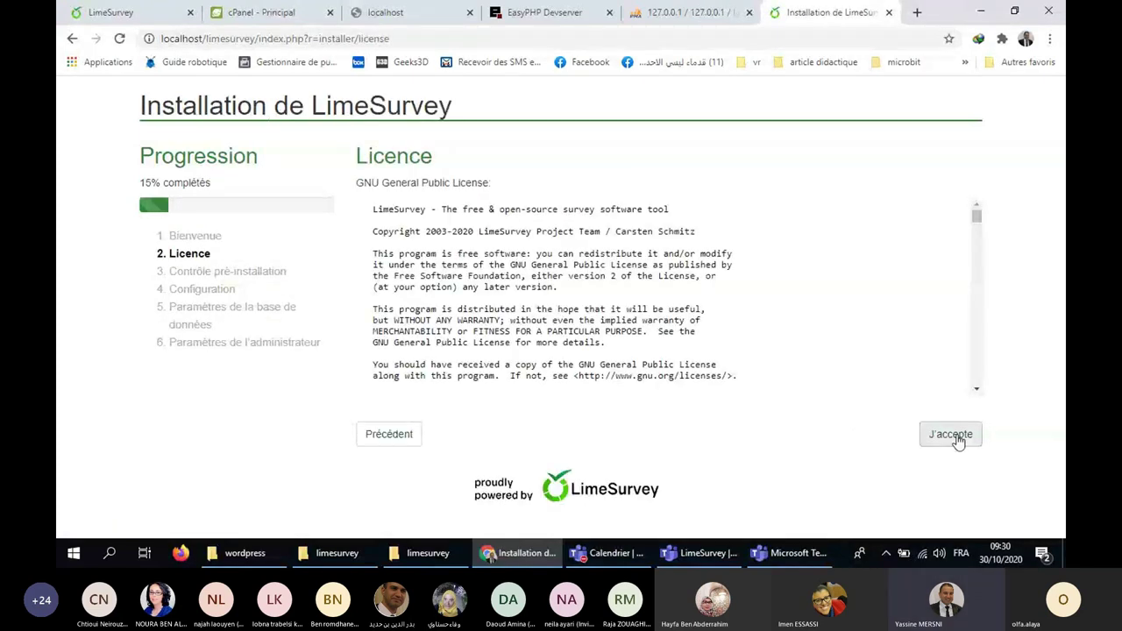
left_click(958, 442)
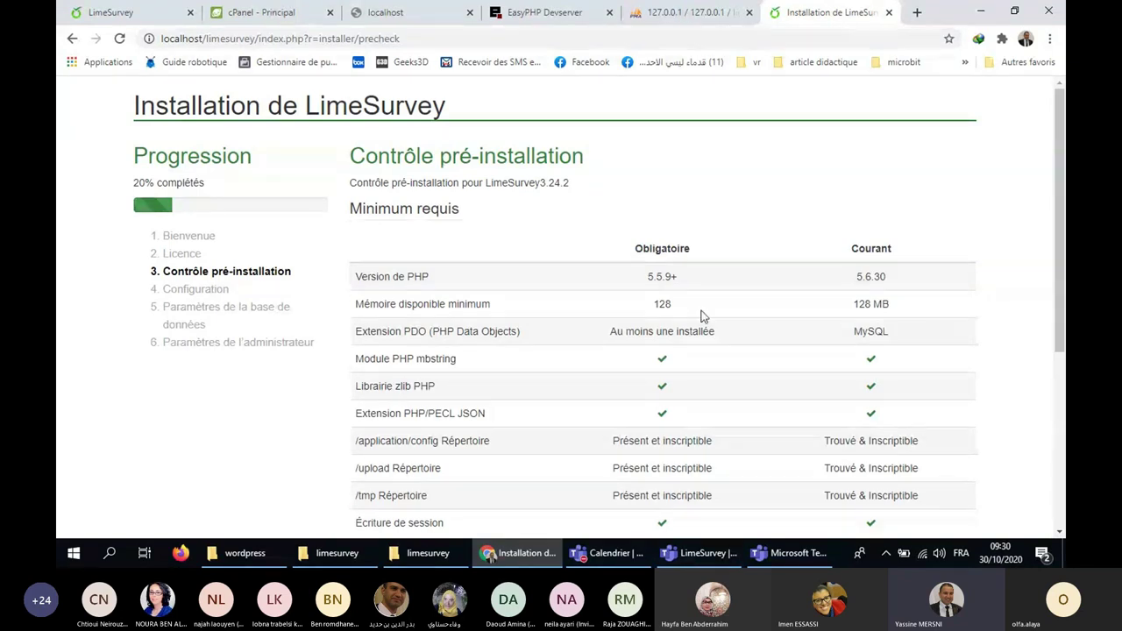
Compare required PHP 5.5.9+ with current 5.6.30, then continue to database settings.
scroll(702, 316, "down", 2)
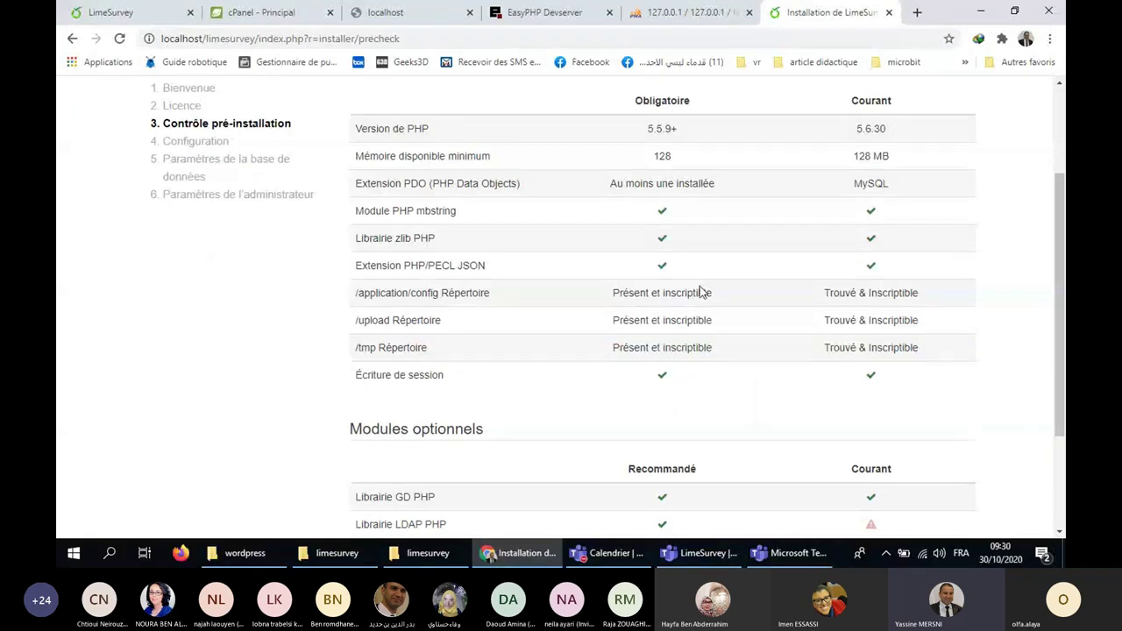
scroll(702, 292, "up", 1)
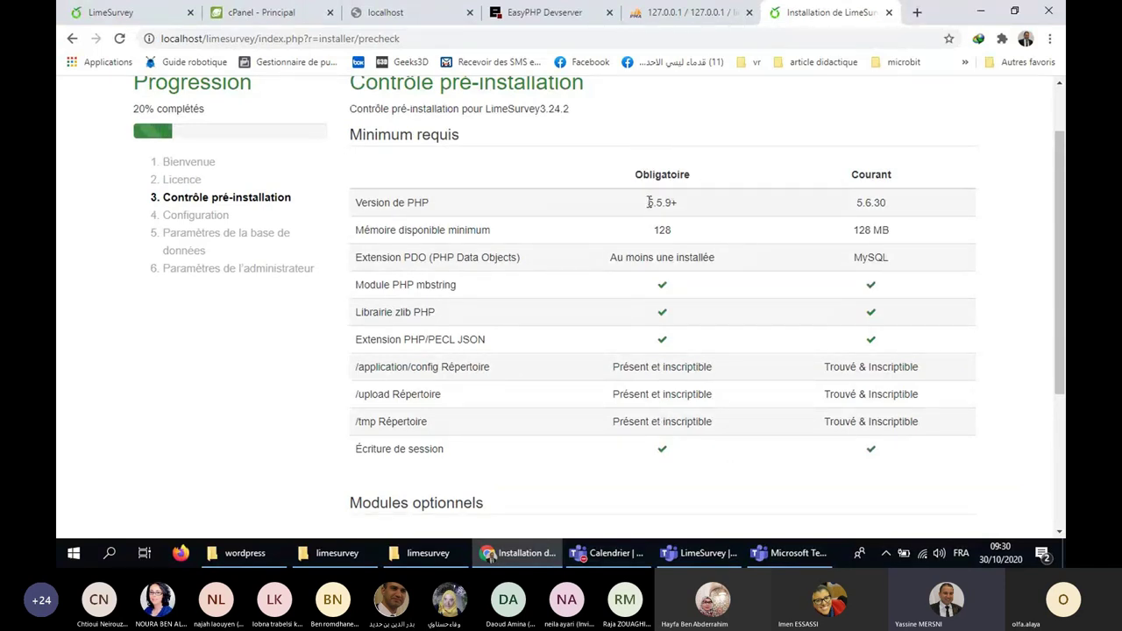
left_click_drag(649, 202, 678, 205)
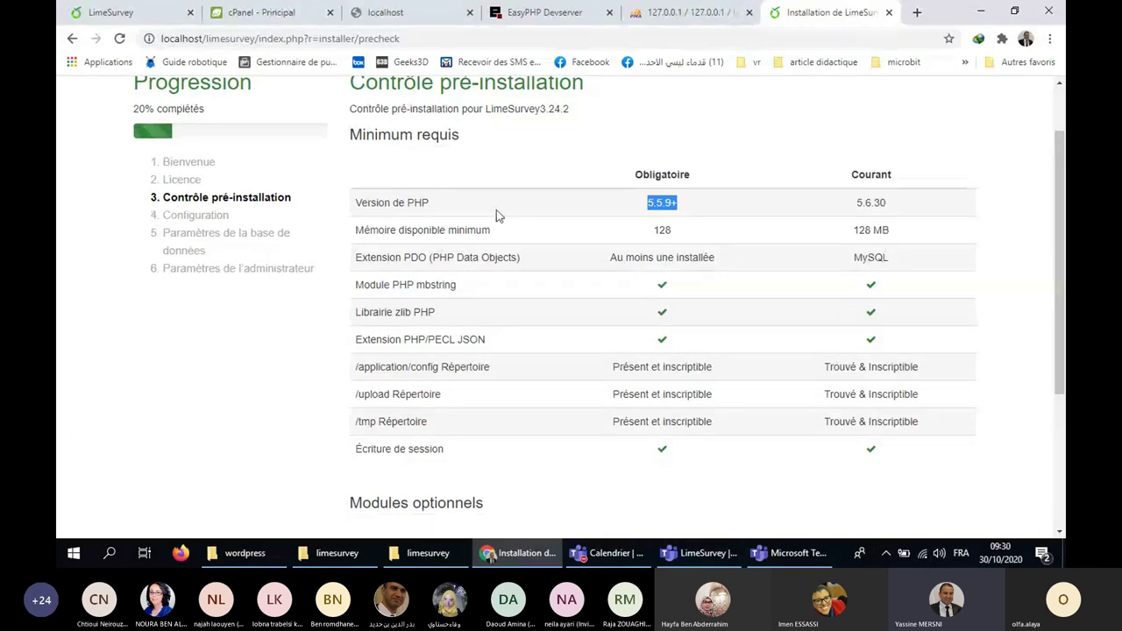
left_click_drag(856, 202, 887, 204)
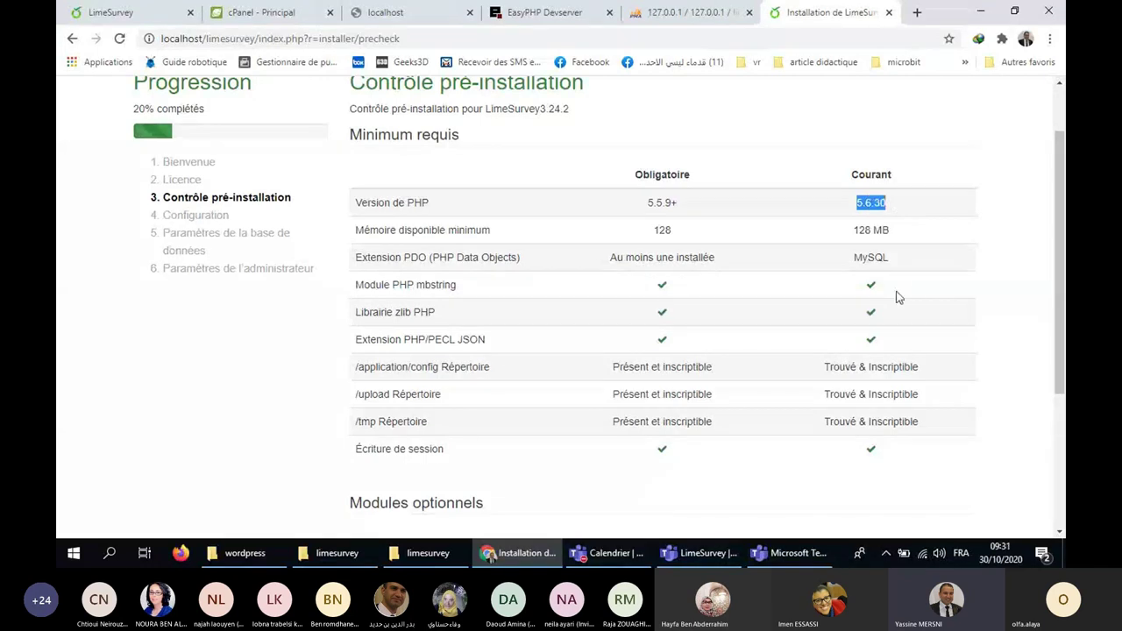
left_click(859, 206)
scroll(864, 219, "down", 2)
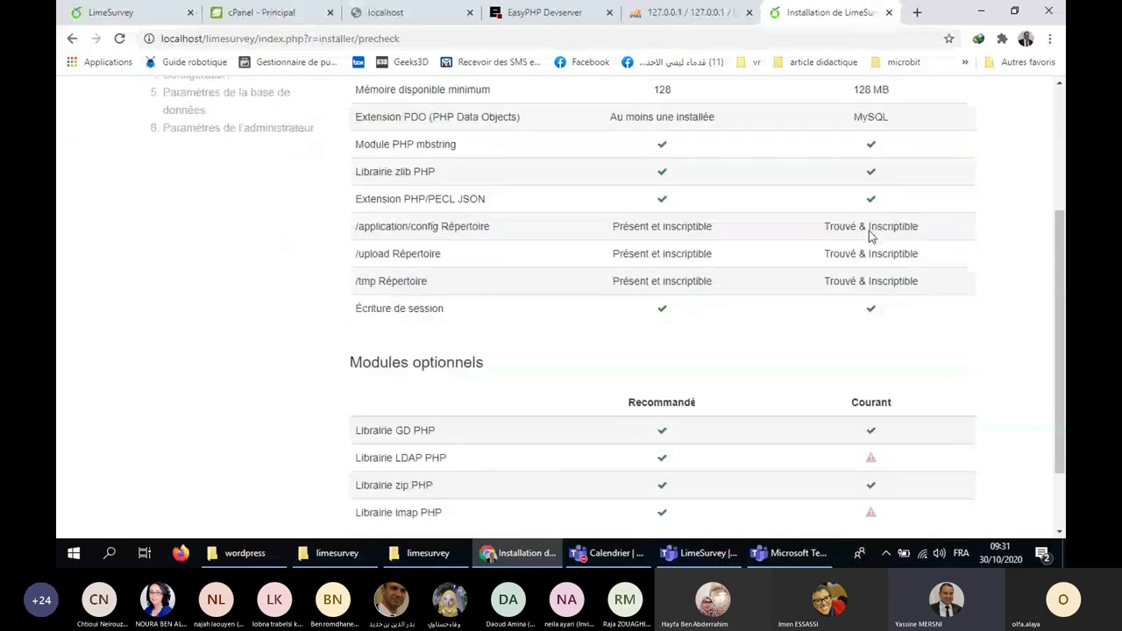
scroll(938, 300, "down", 1)
left_click(969, 476)
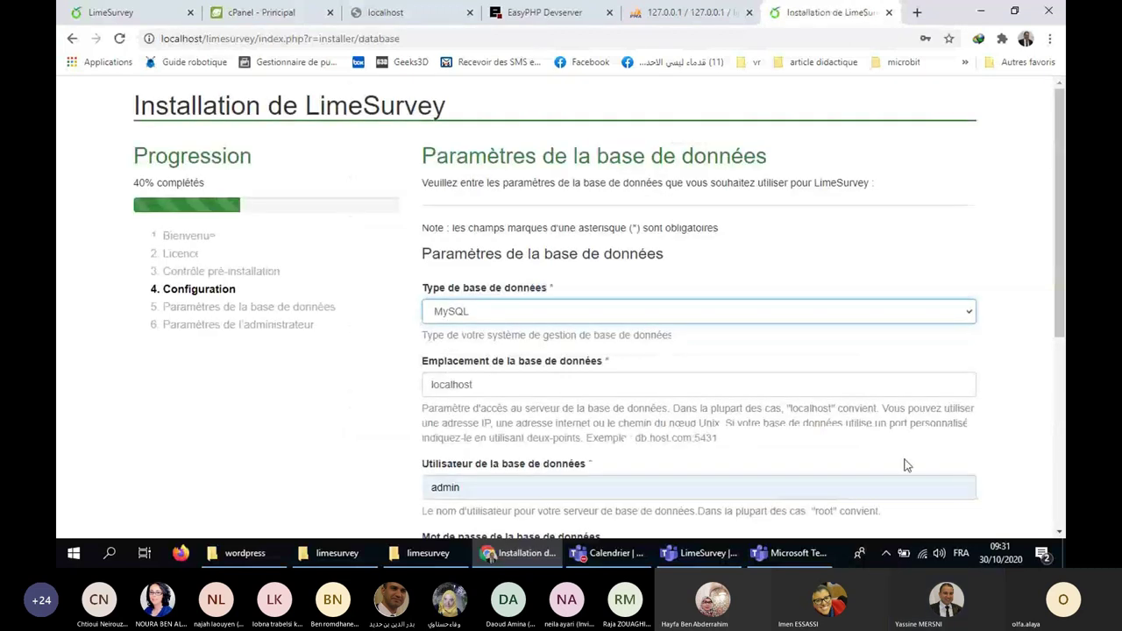
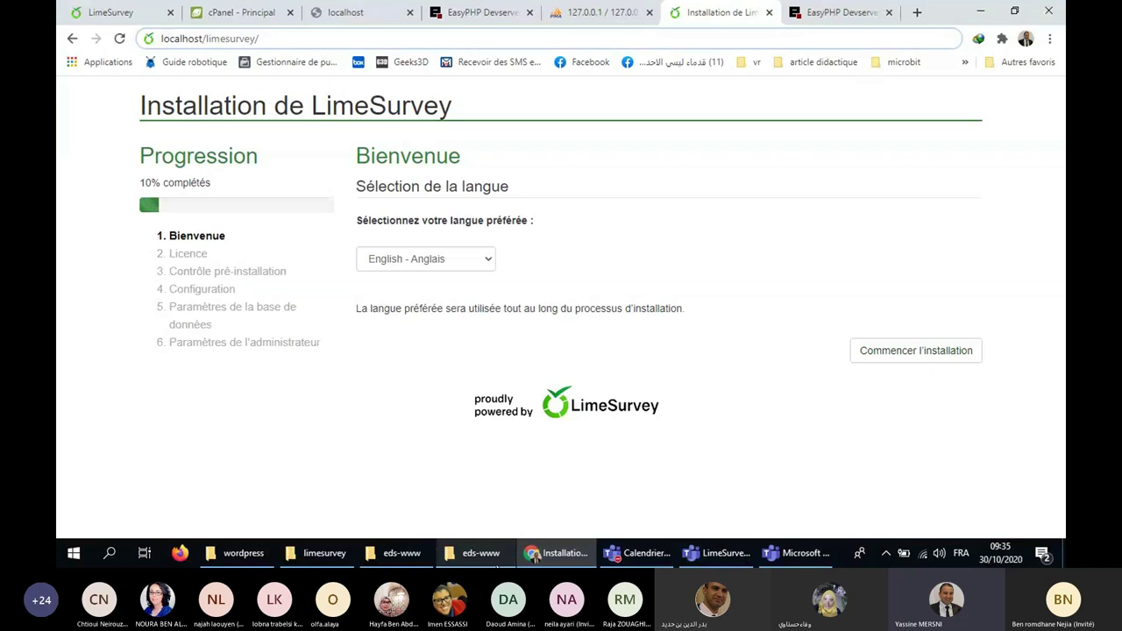
Choose Français as the installer language from the language list.
left_click(425, 259)
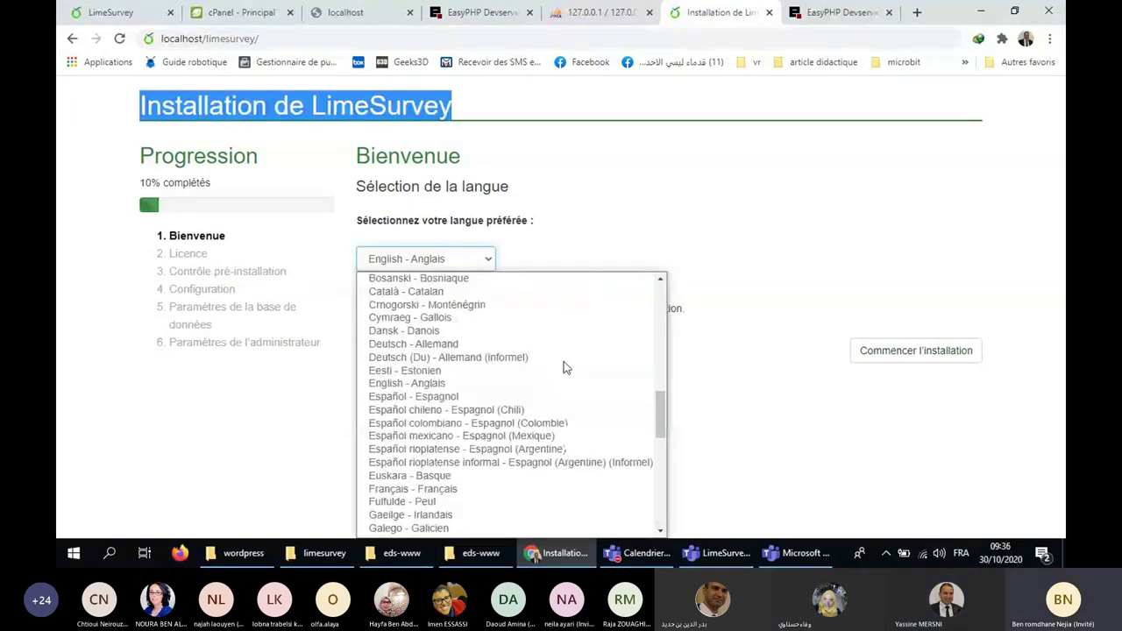
scroll(534, 355, "down", 3)
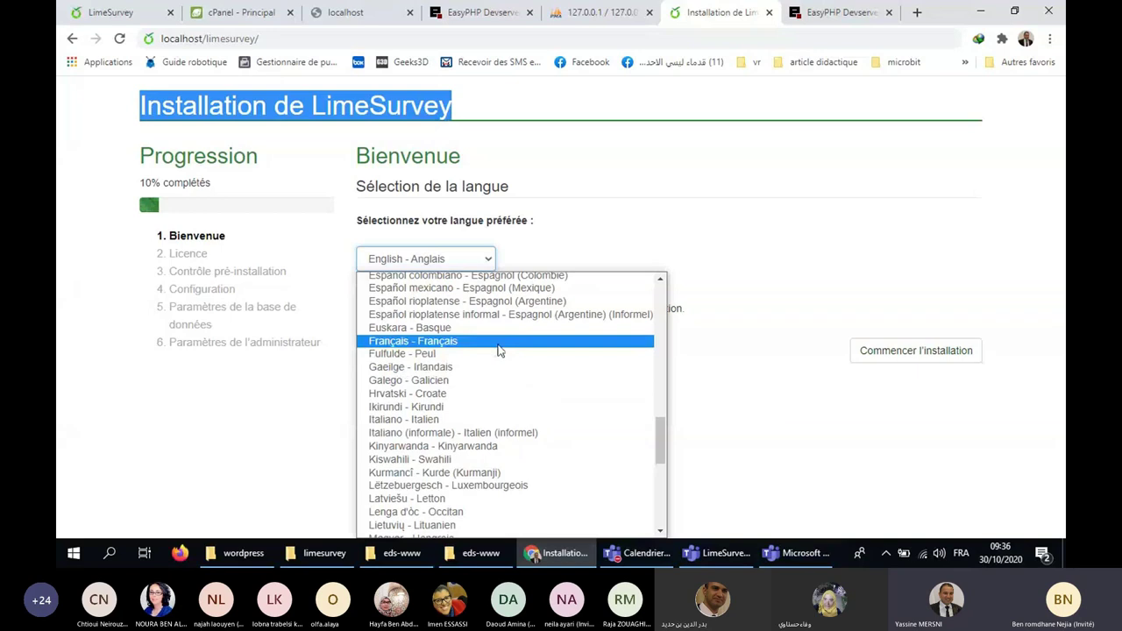
left_click(500, 342)
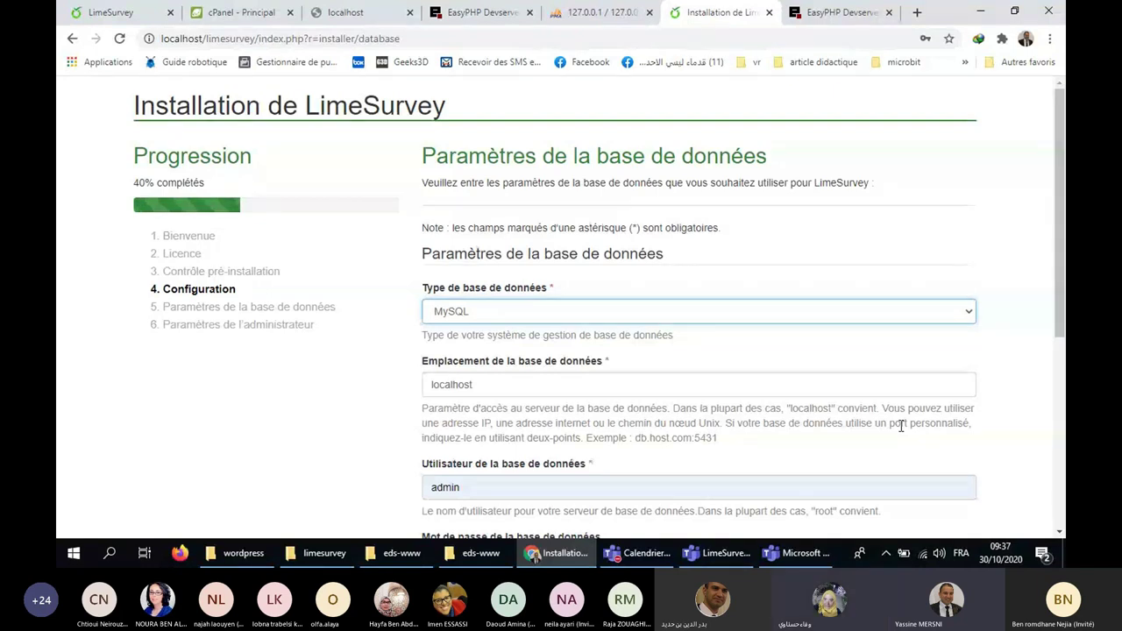
Open a new browser tab and select the localhost database host value in the installer.
key("ctrl+t")
scroll(735, 187, "down", 5)
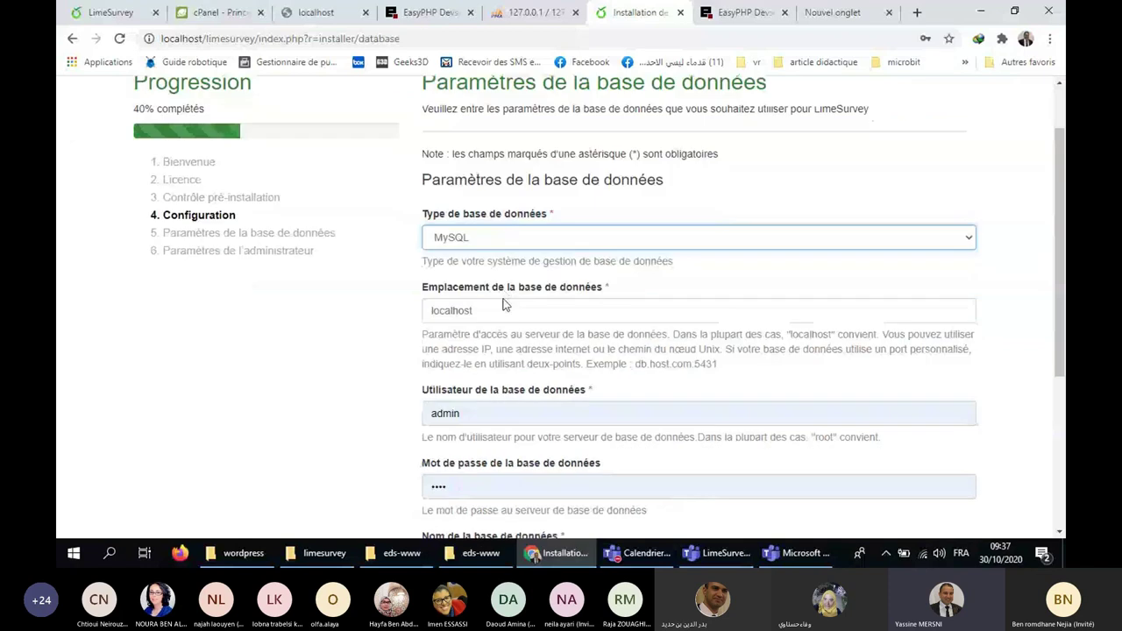
double_click(485, 163)
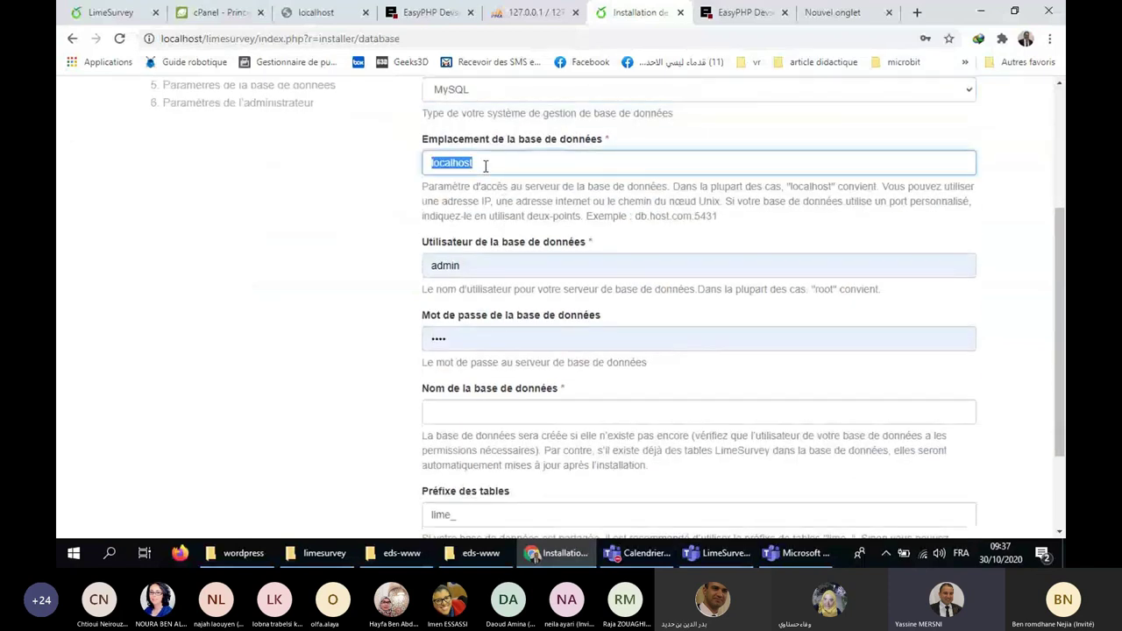
left_click(465, 165)
double_click(450, 166)
Change the database user from admin to root and leave the password empty.
left_click(479, 269)
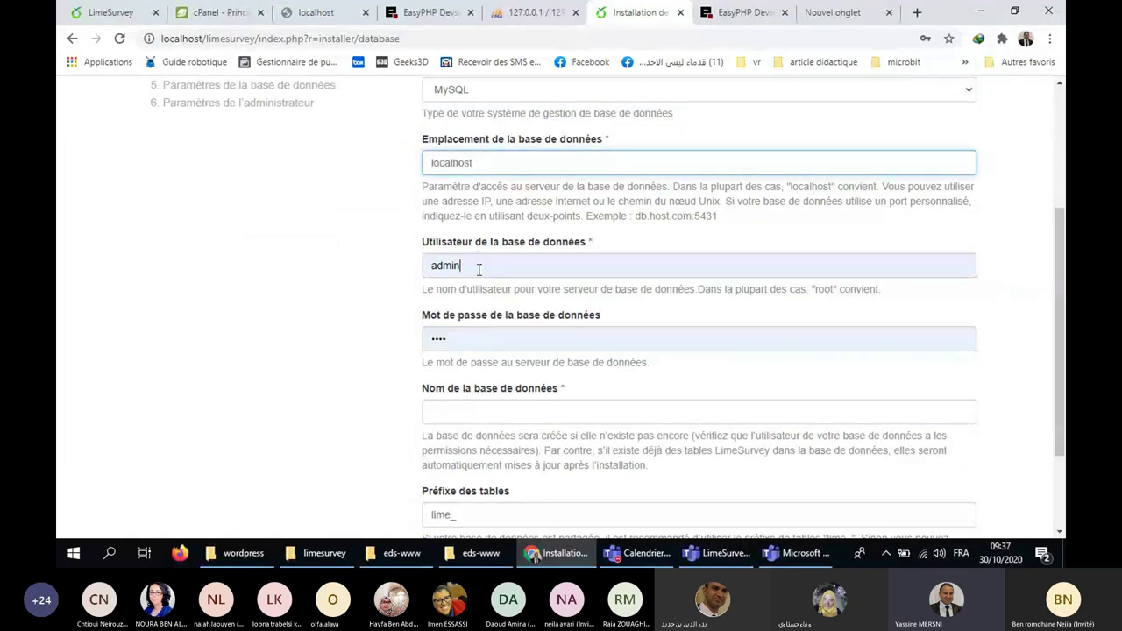
double_click(453, 260)
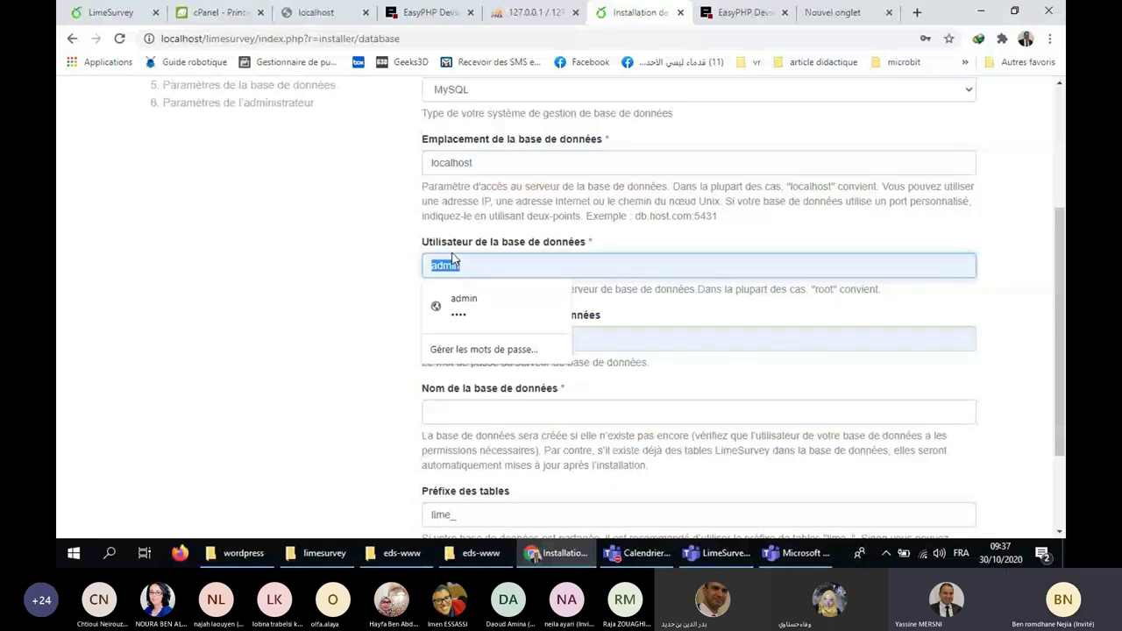
type("root")
key("Tab")
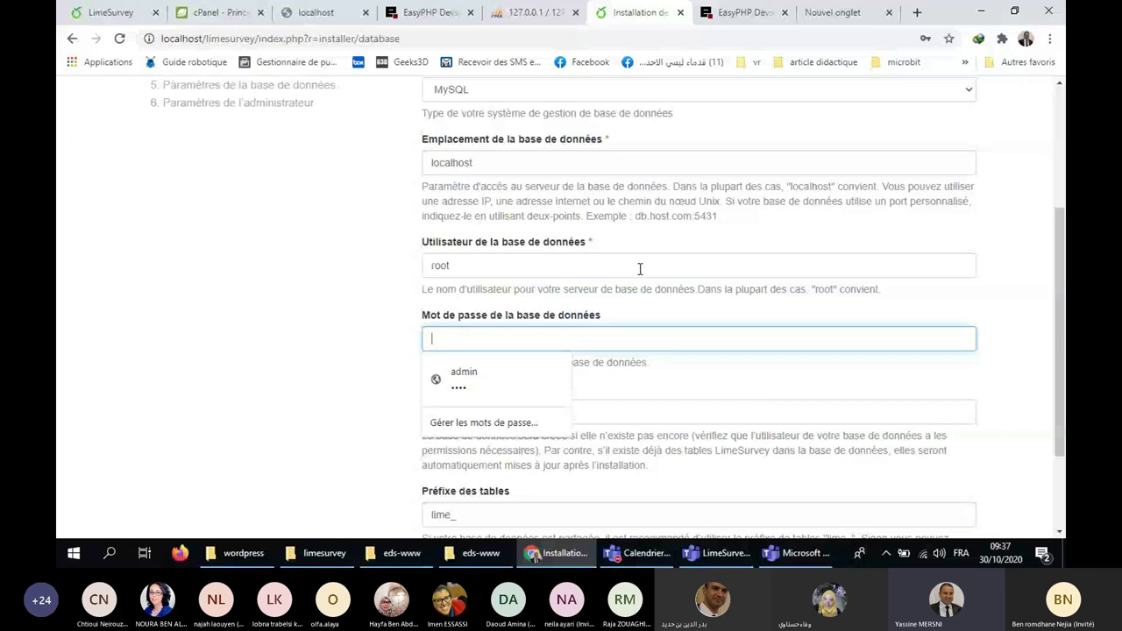
left_click(431, 295)
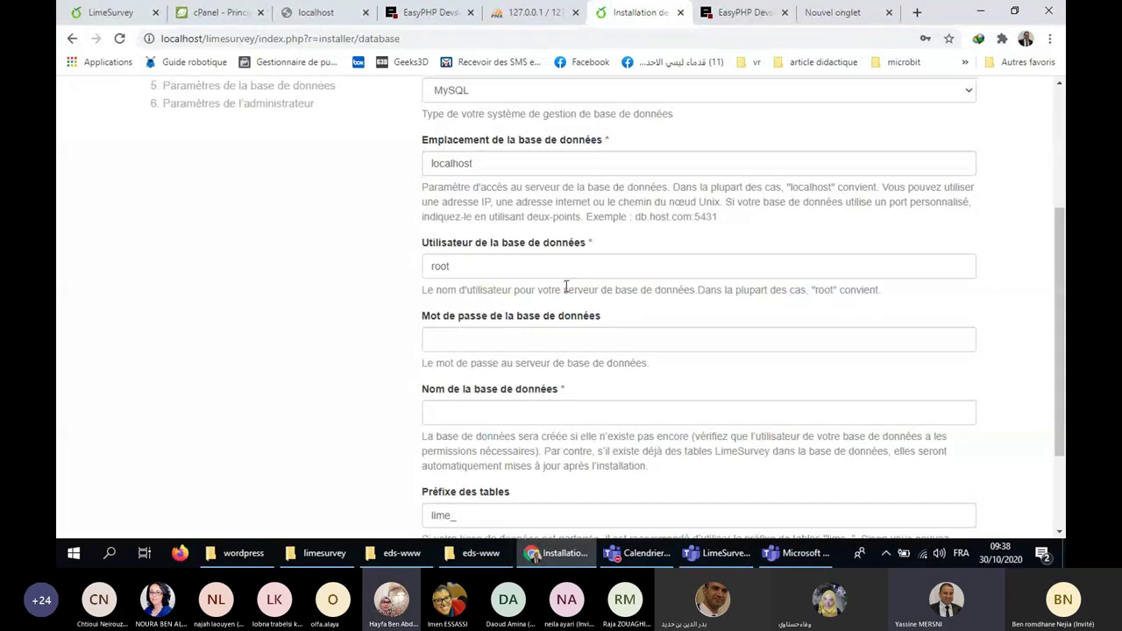
Scroll back up the form and switch to the EasyPHP Devserver dashboard.
scroll(566, 286, "up", 2)
scroll(566, 286, "up", 1)
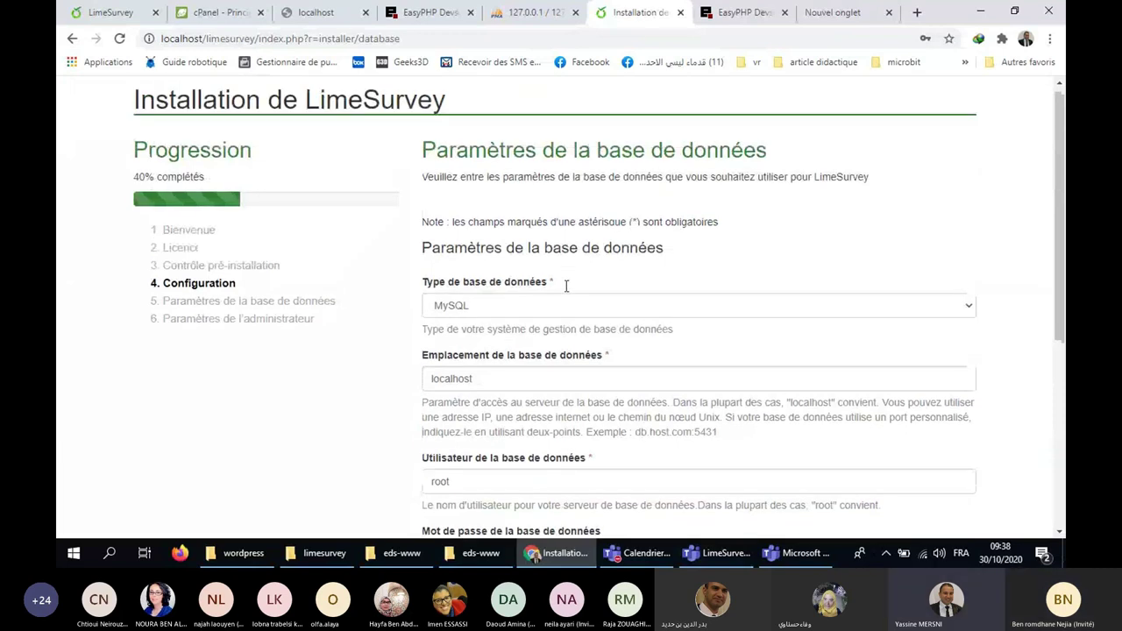
scroll(622, 160, "up", 1)
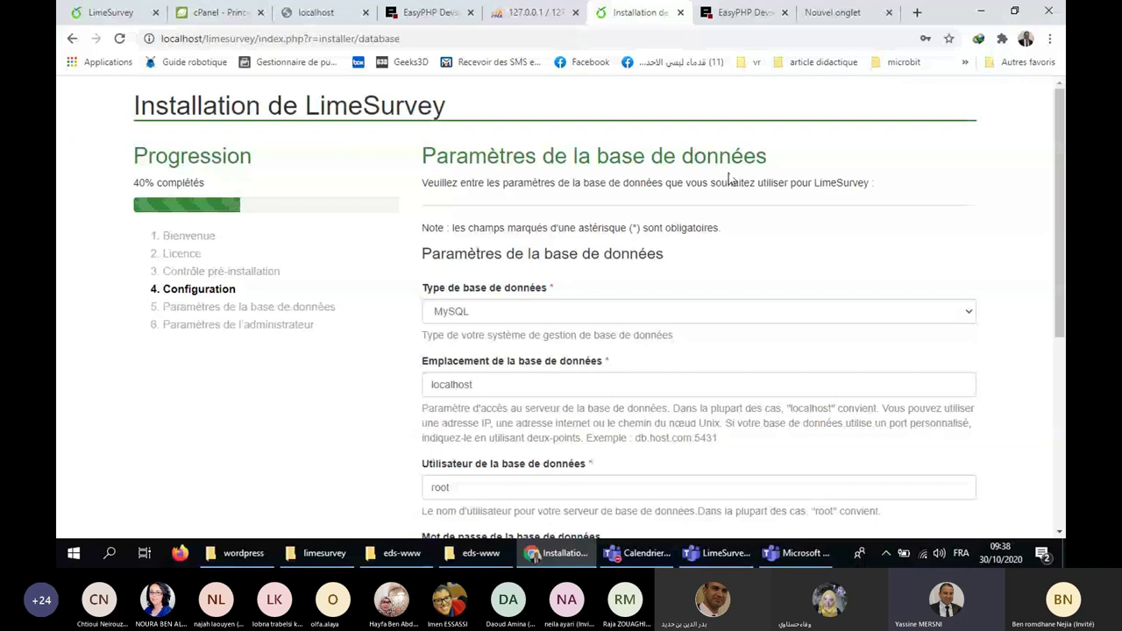
left_click(755, 11)
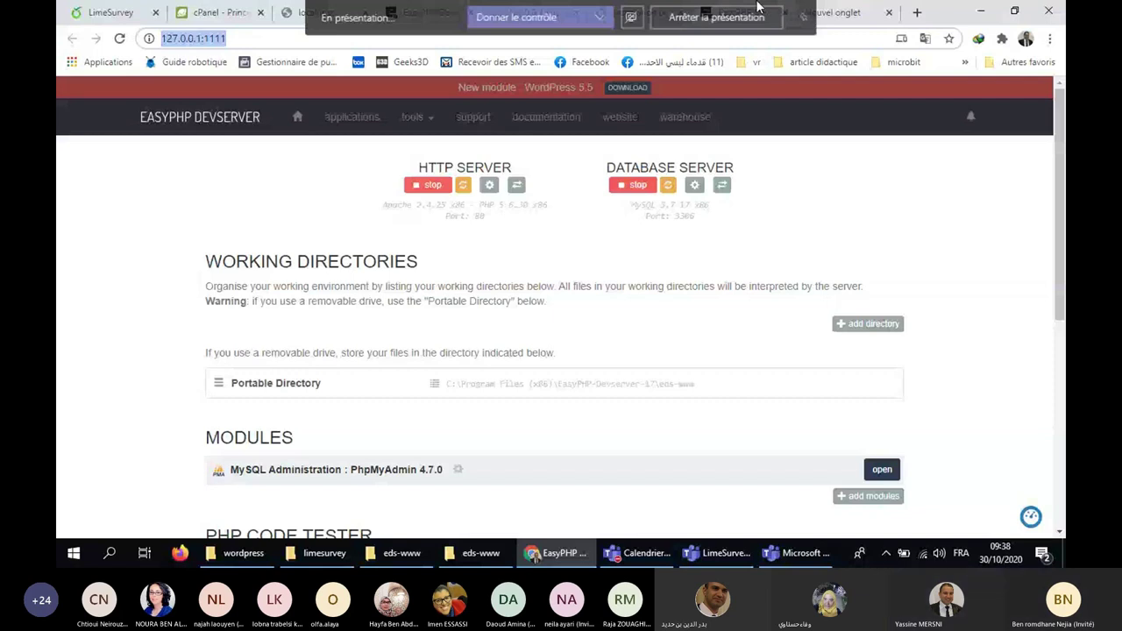
Check the empty 'lime' database in phpMyAdmin, then return to the installer form.
left_click(813, 18)
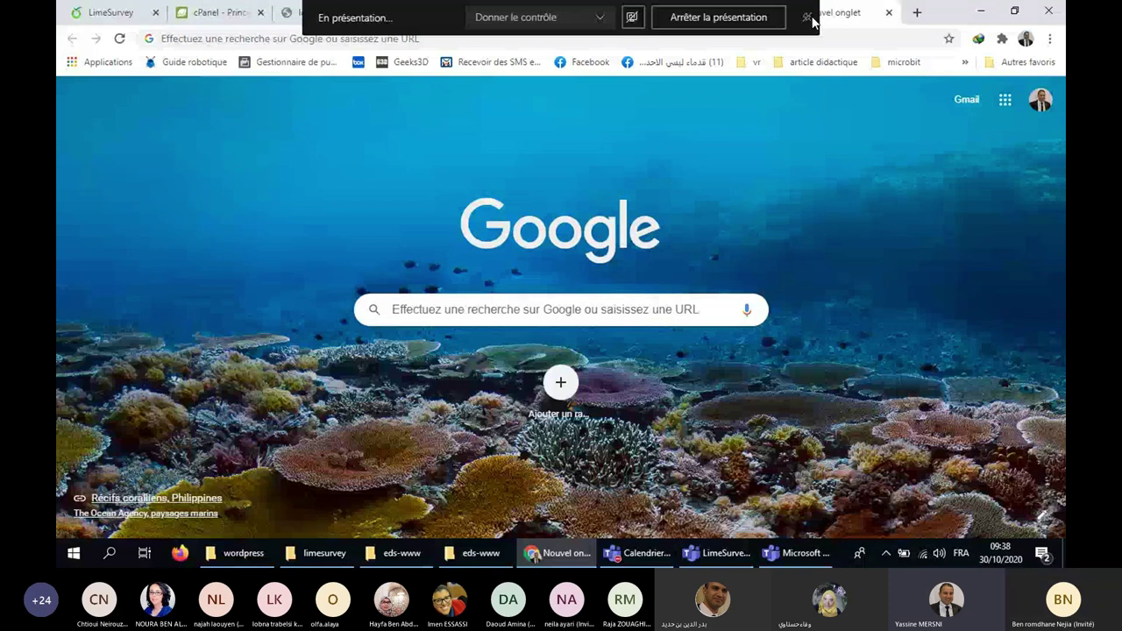
left_click(533, 12)
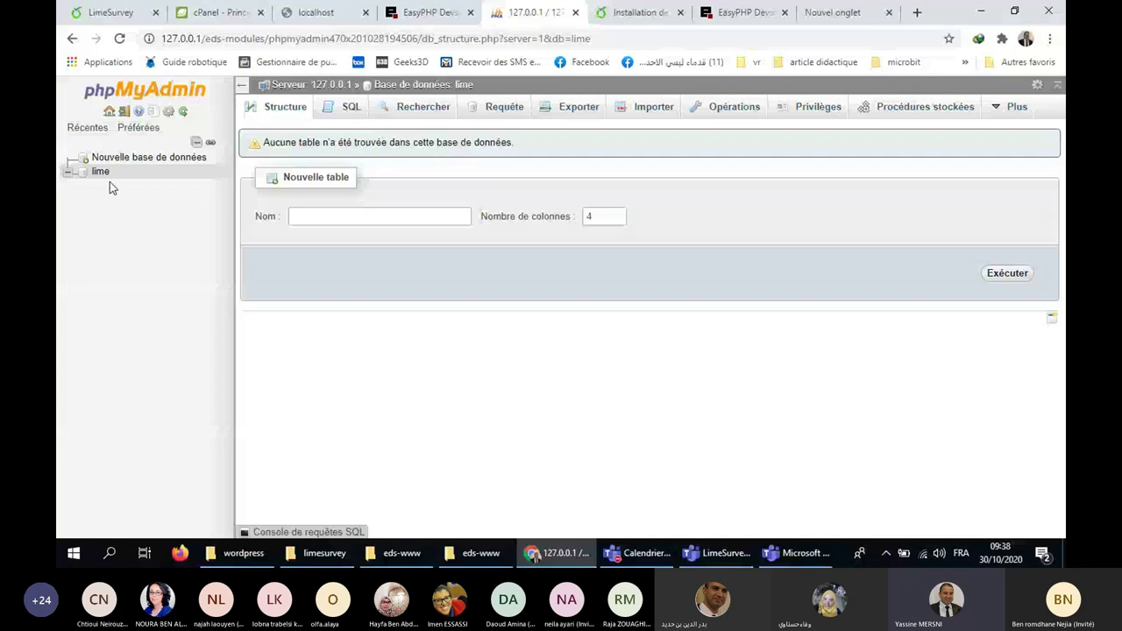
key("ctrl+Tab")
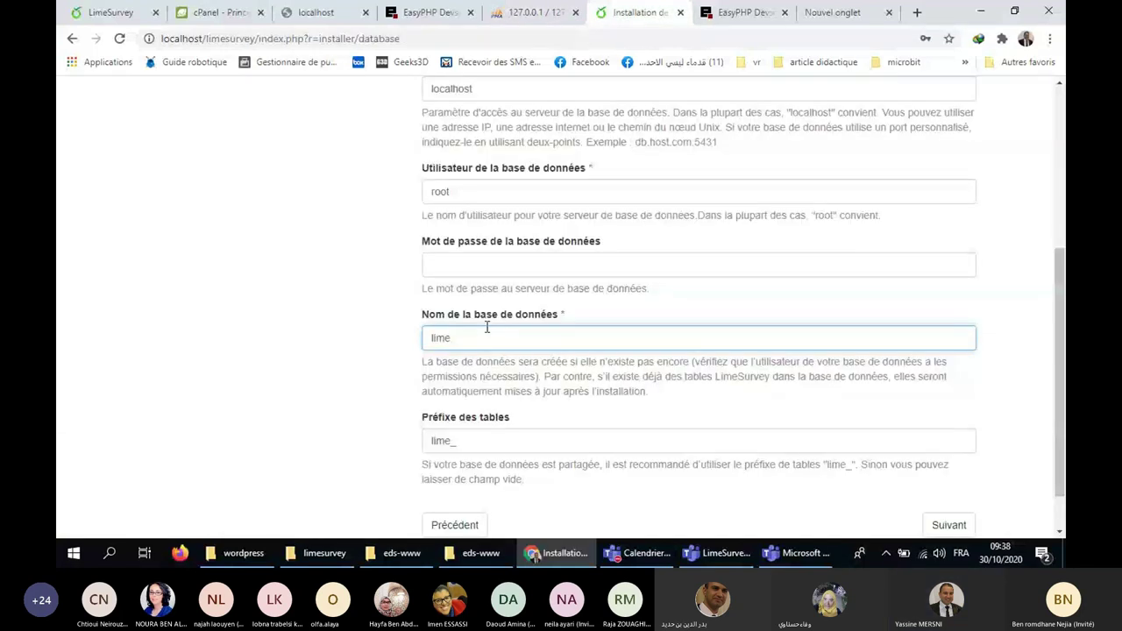
Submit the MySQL database settings with database name lime on localhost.
scroll(486, 327, "down", 1)
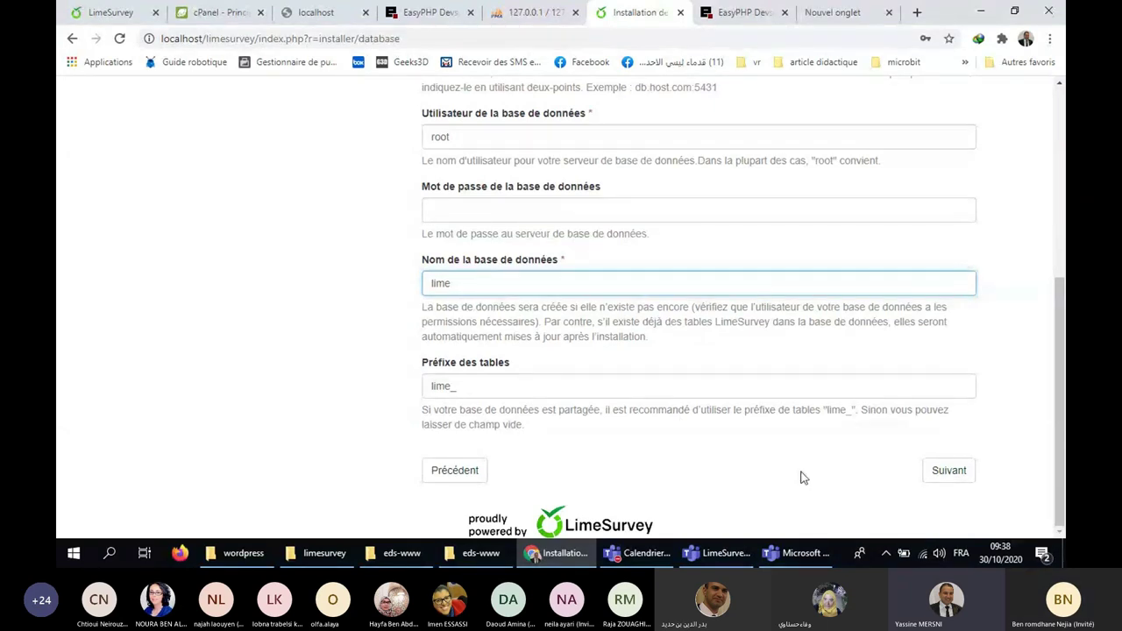
left_click(947, 474)
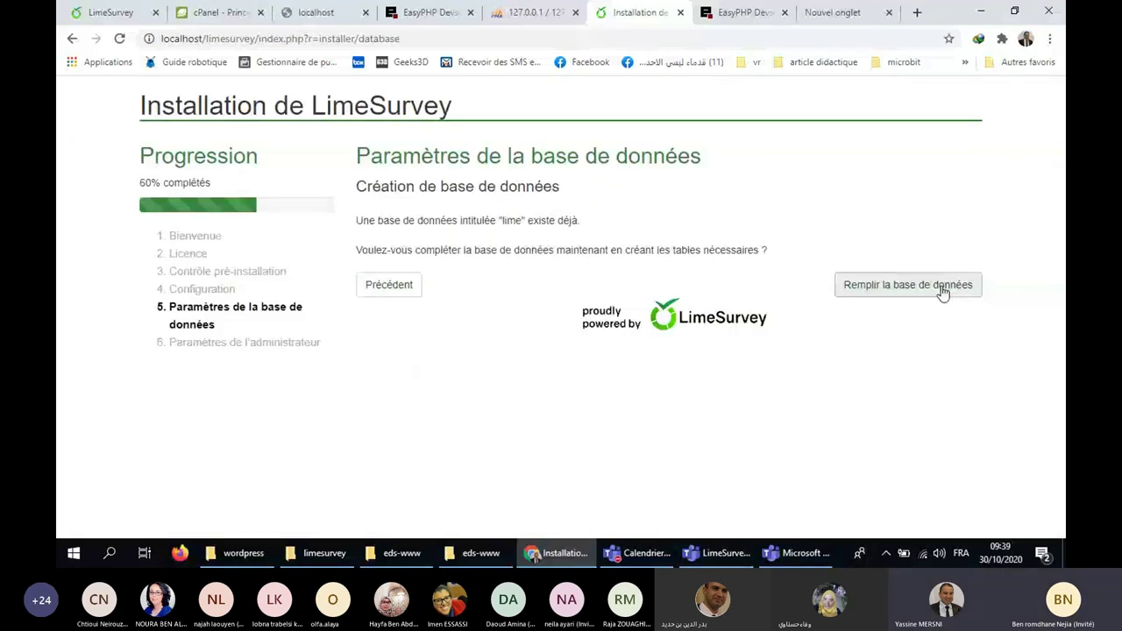
Populate the lime database with LimeSurvey tables and review the administrator settings page.
left_click(943, 288)
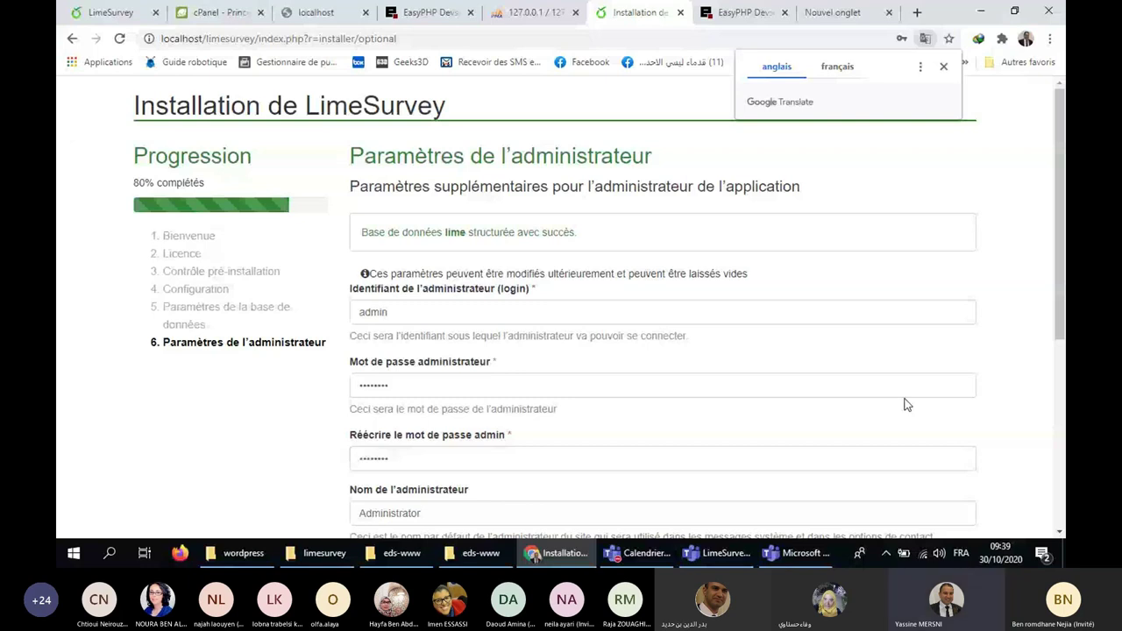
scroll(333, 241, "down", 1)
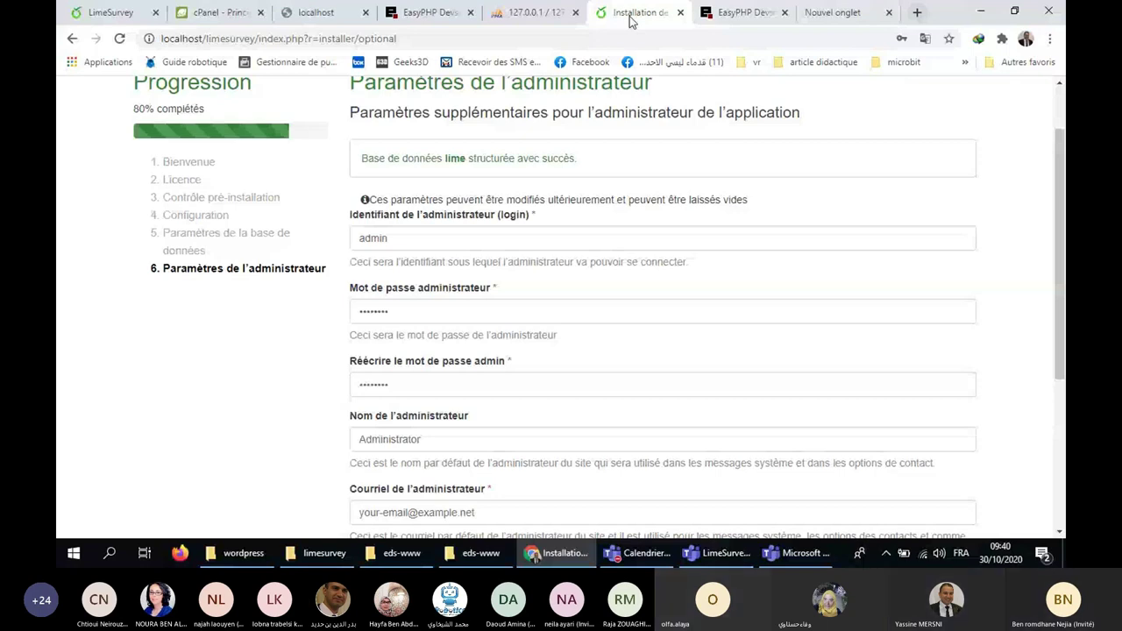
left_click(537, 13)
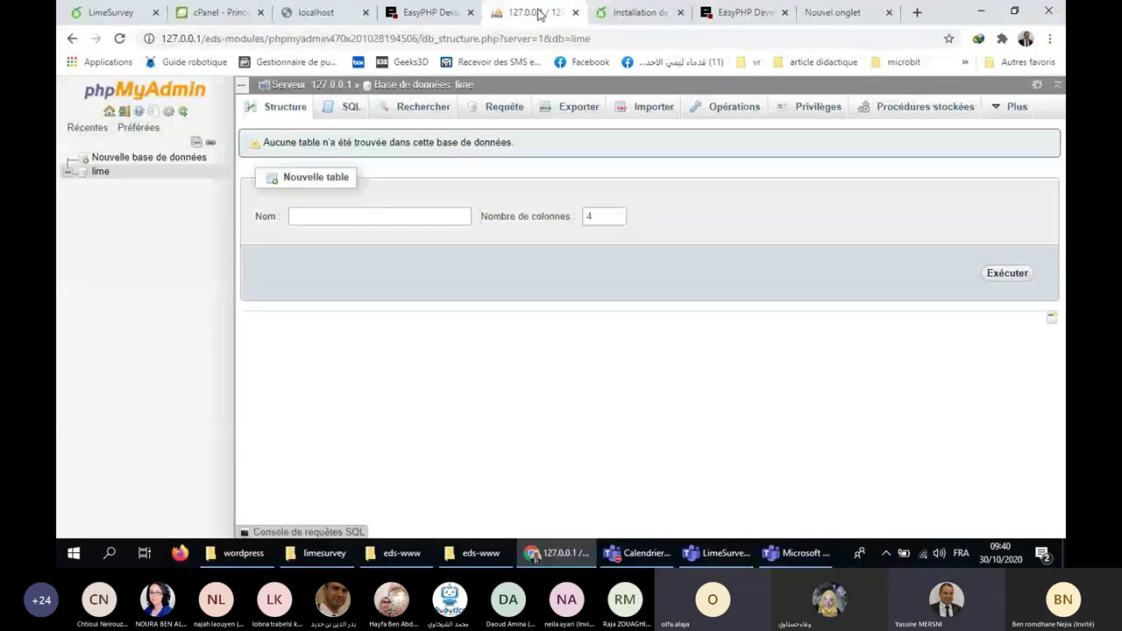
left_click(887, 557)
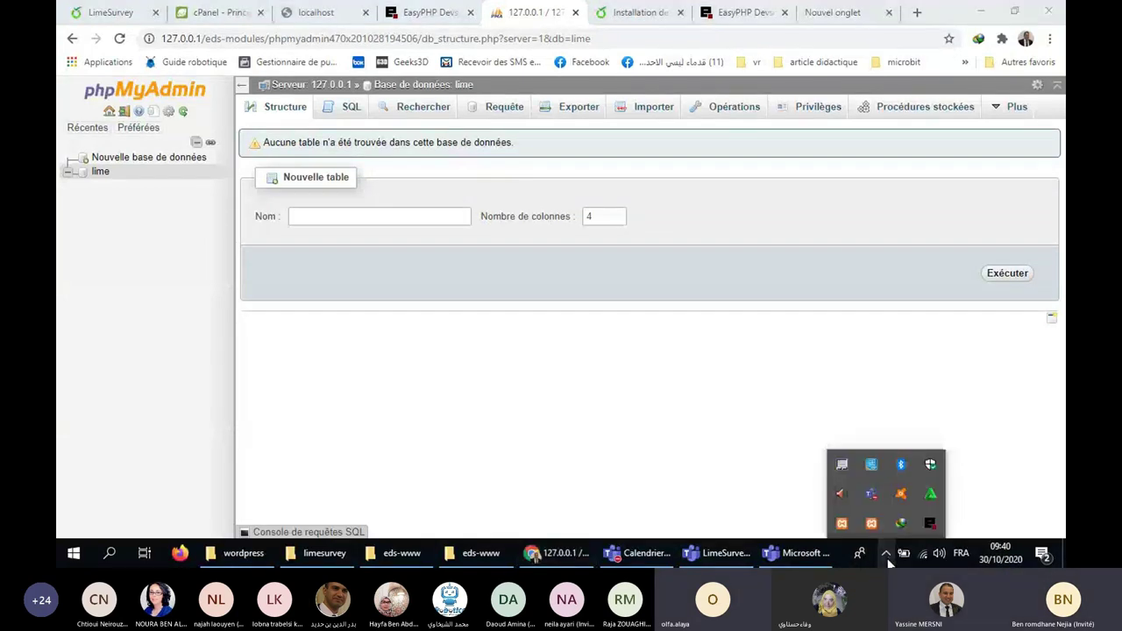
right_click(930, 524)
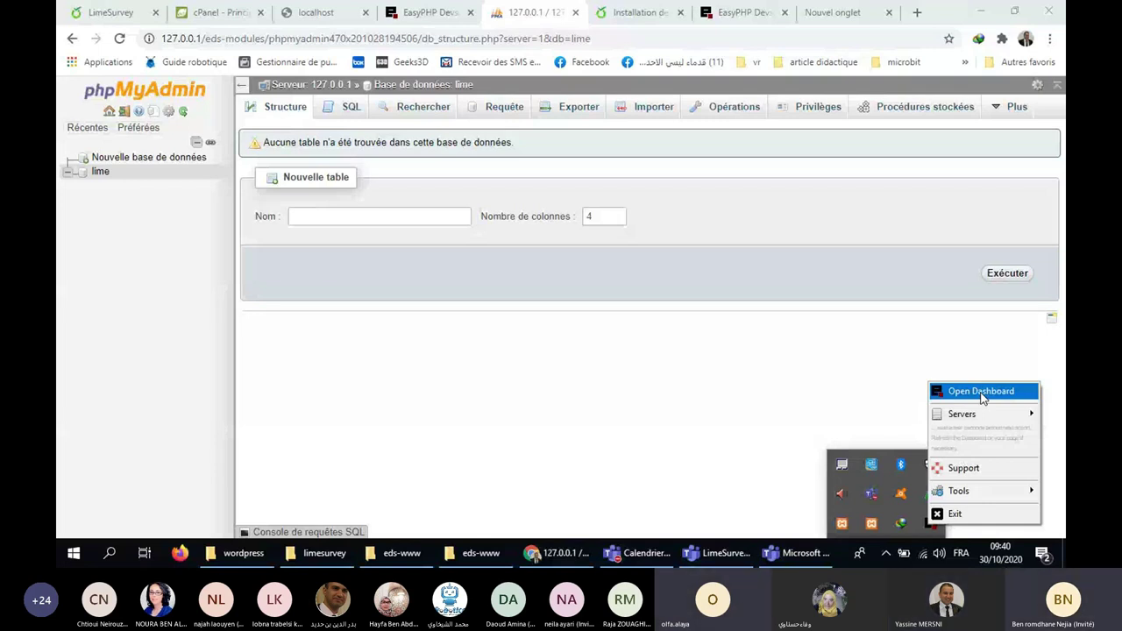
left_click(981, 392)
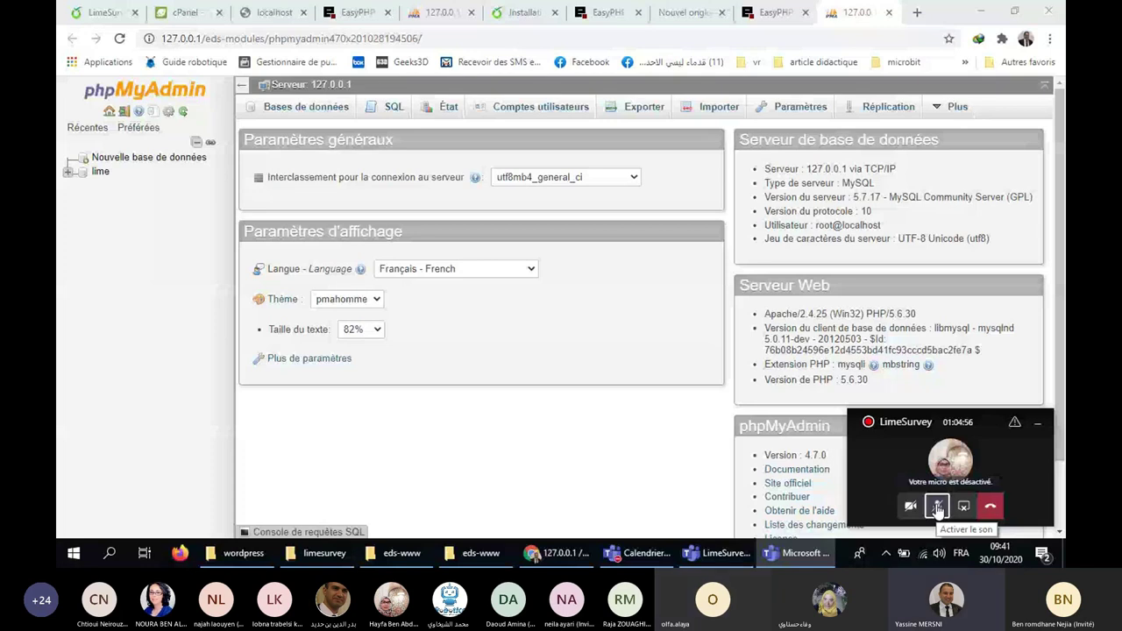
left_click(938, 509)
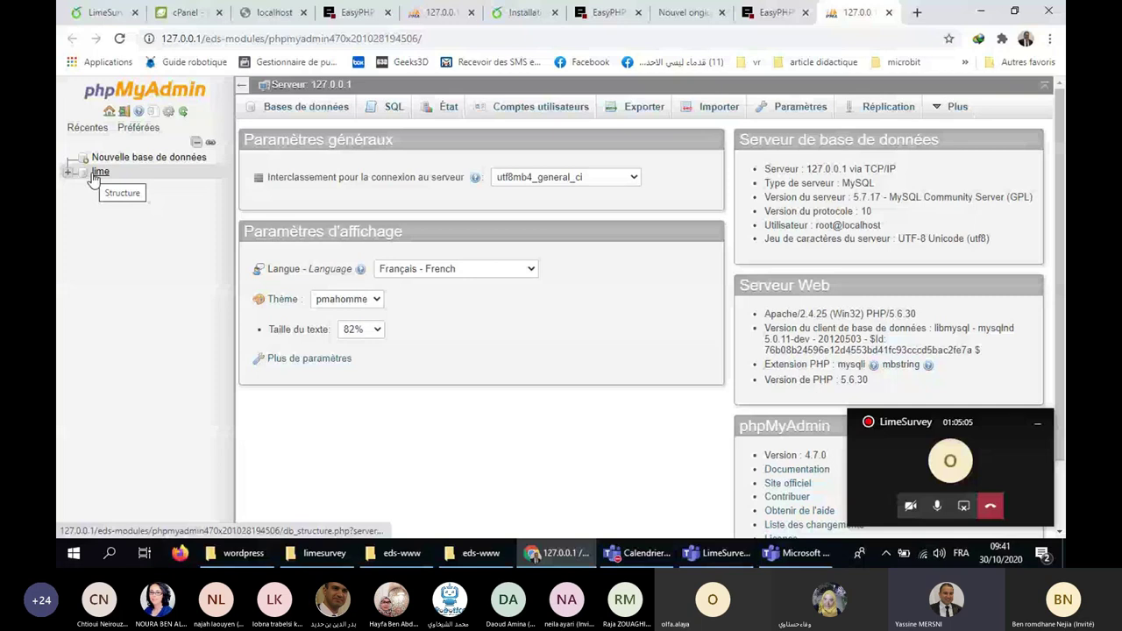
left_click(307, 109)
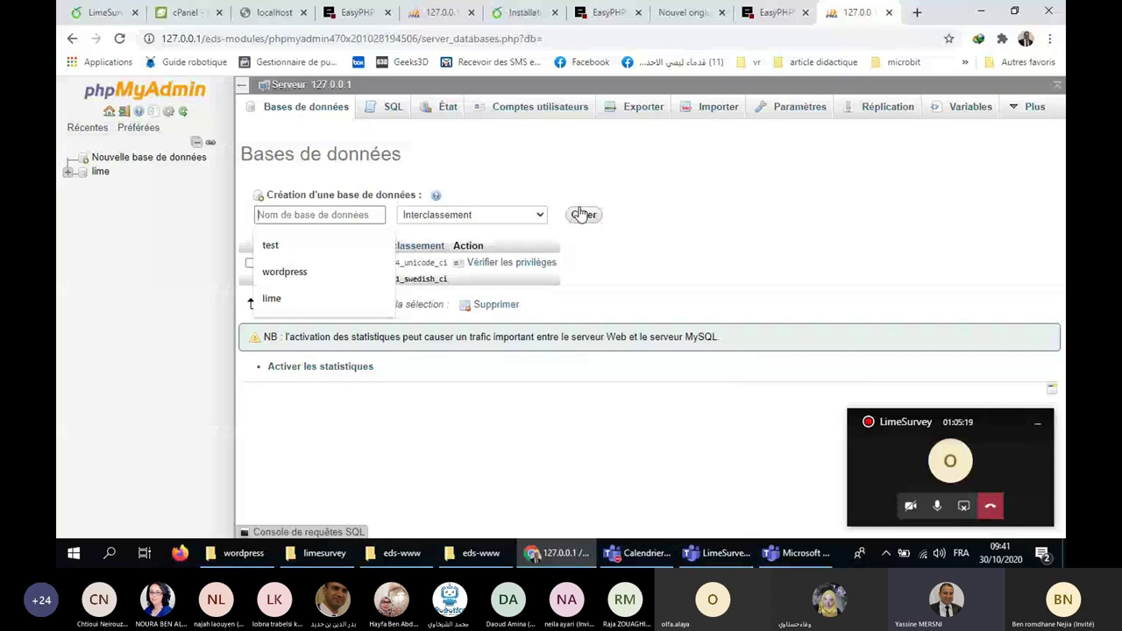
left_click(299, 214)
left_click(566, 265)
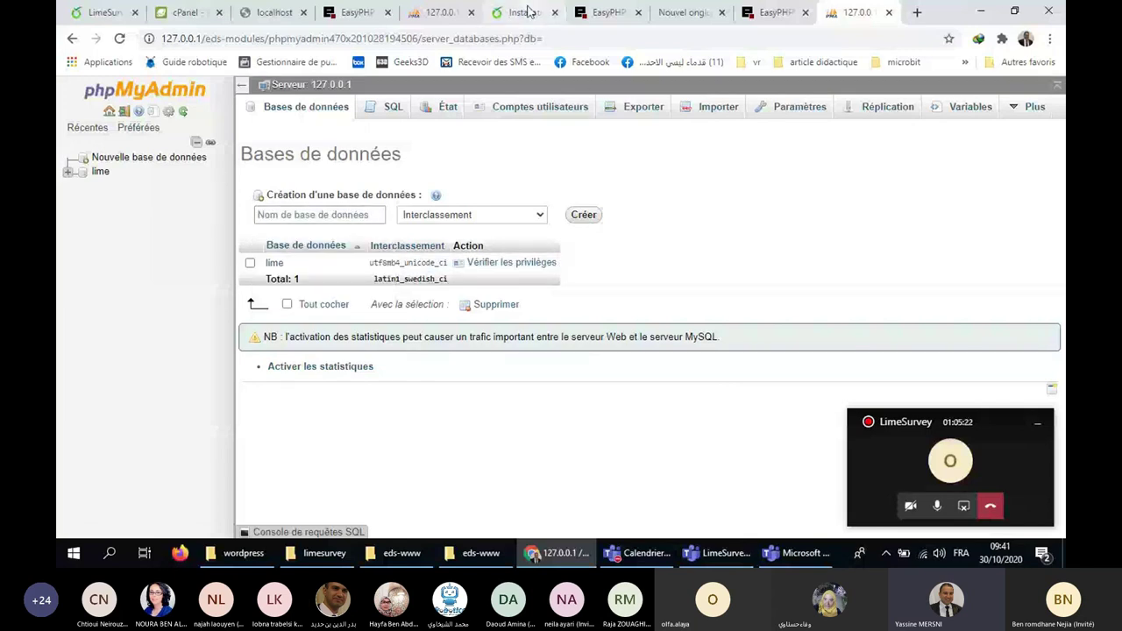
left_click(528, 12)
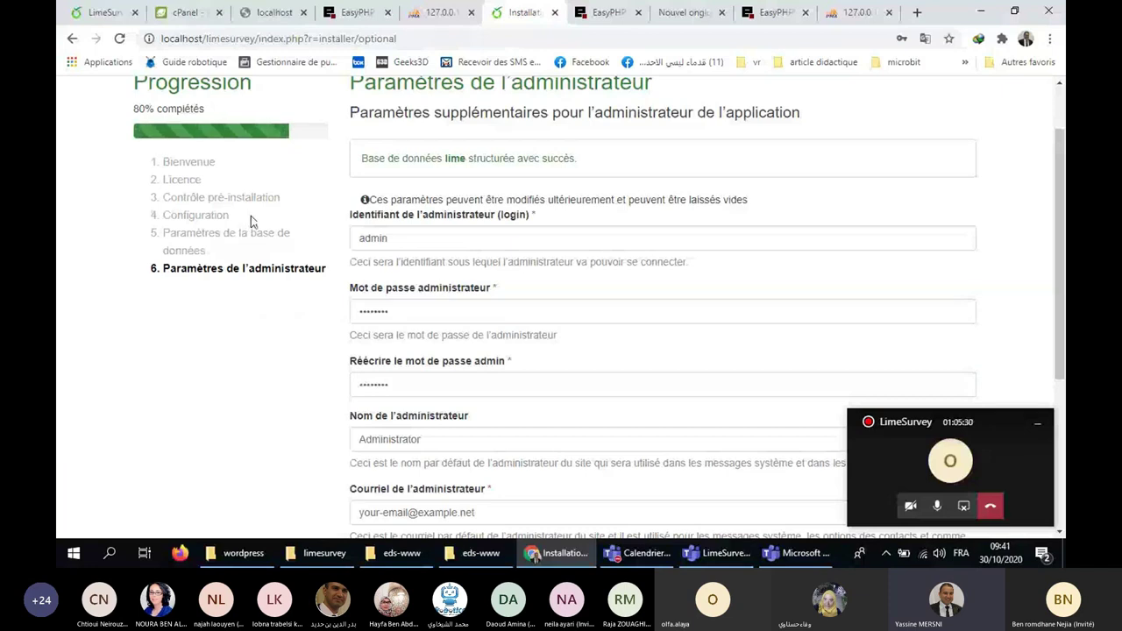
Edit the administrator password and submit the administrator settings for Mon site.
left_click(1037, 430)
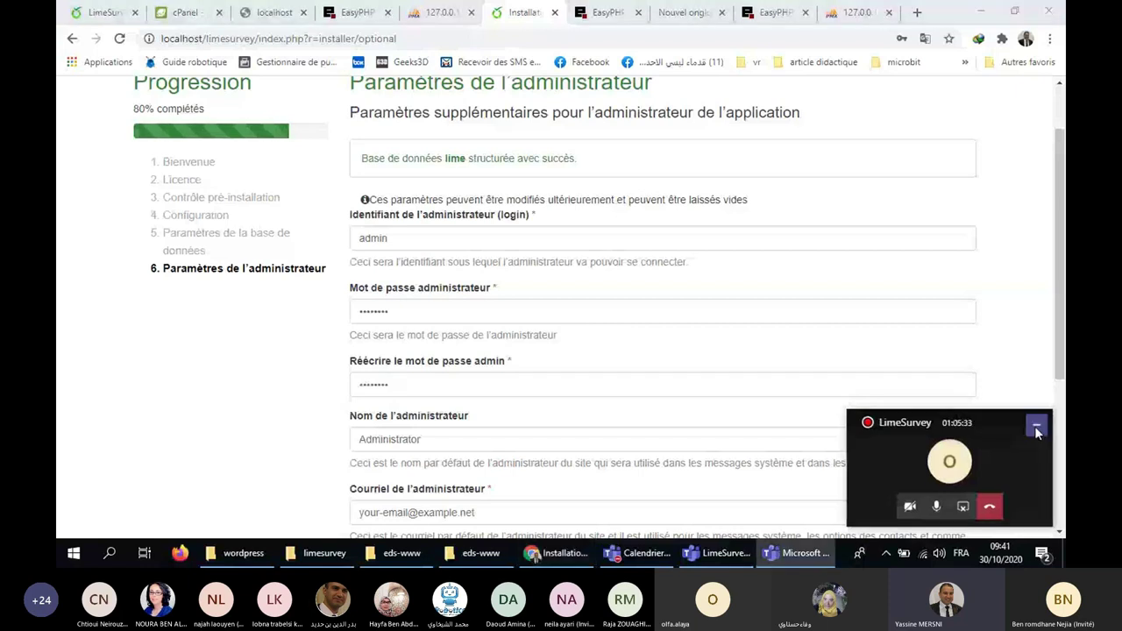
left_click(1037, 429)
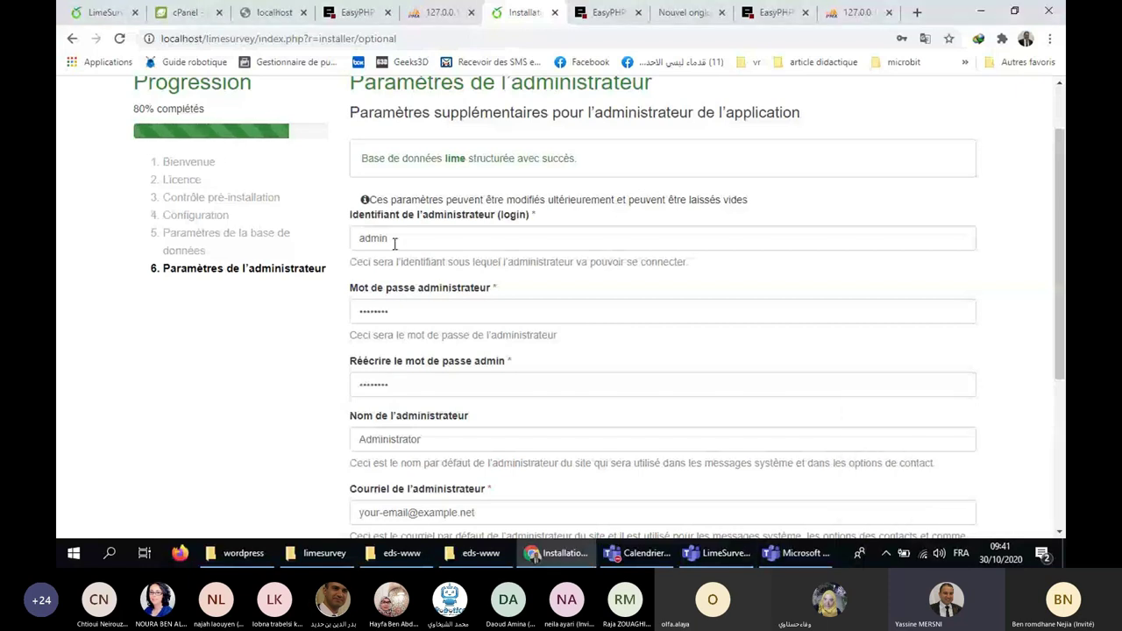
left_click(430, 310)
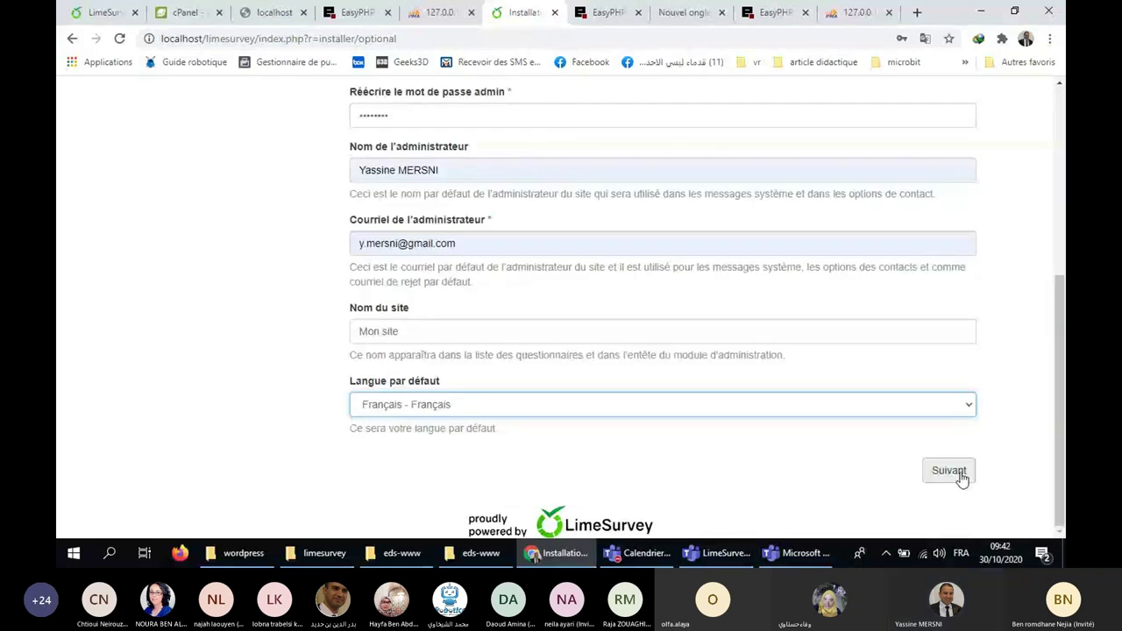
left_click(950, 471)
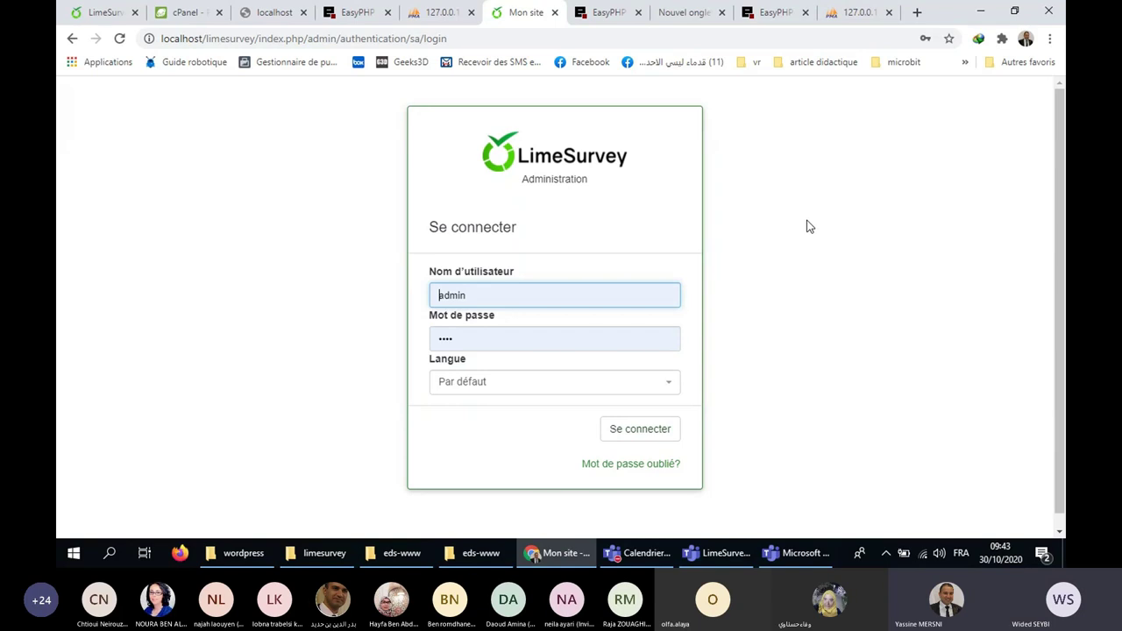
Submit the admin login credentials.
key("Return")
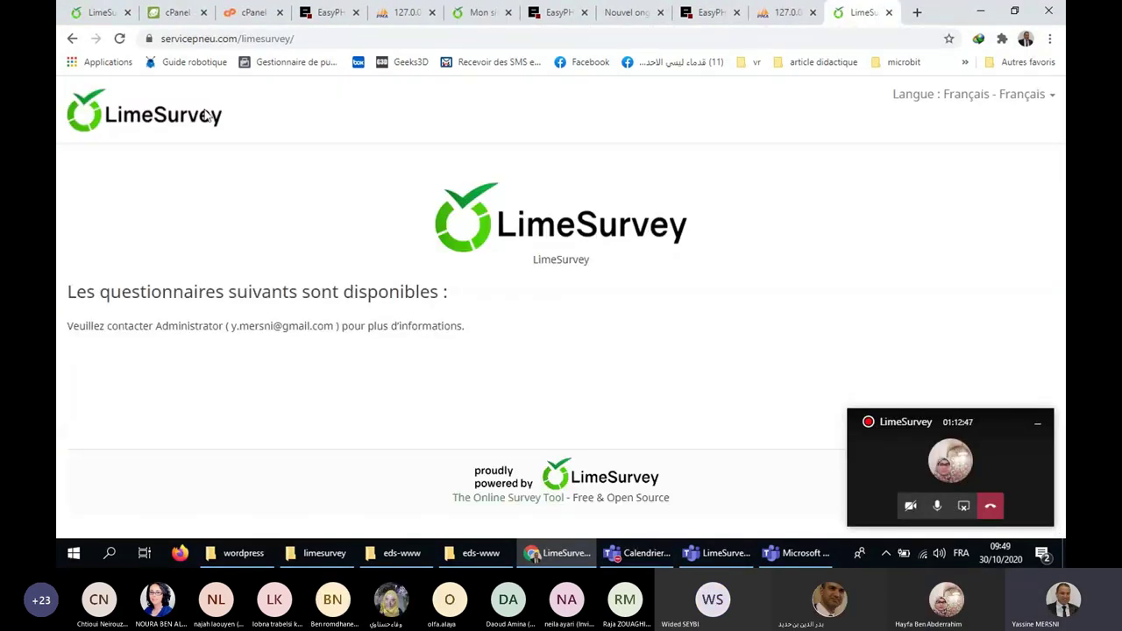
Close the two cPanel tabs, the public LimeSurvey tab and the phpMyAdmin tab.
left_click(201, 14)
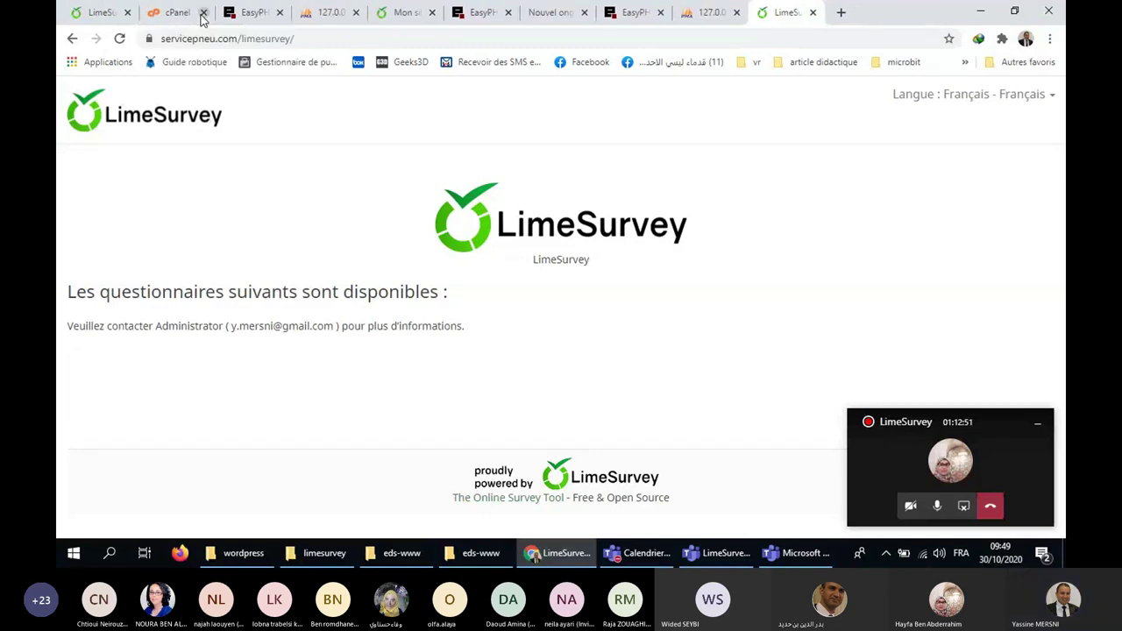
left_click(202, 14)
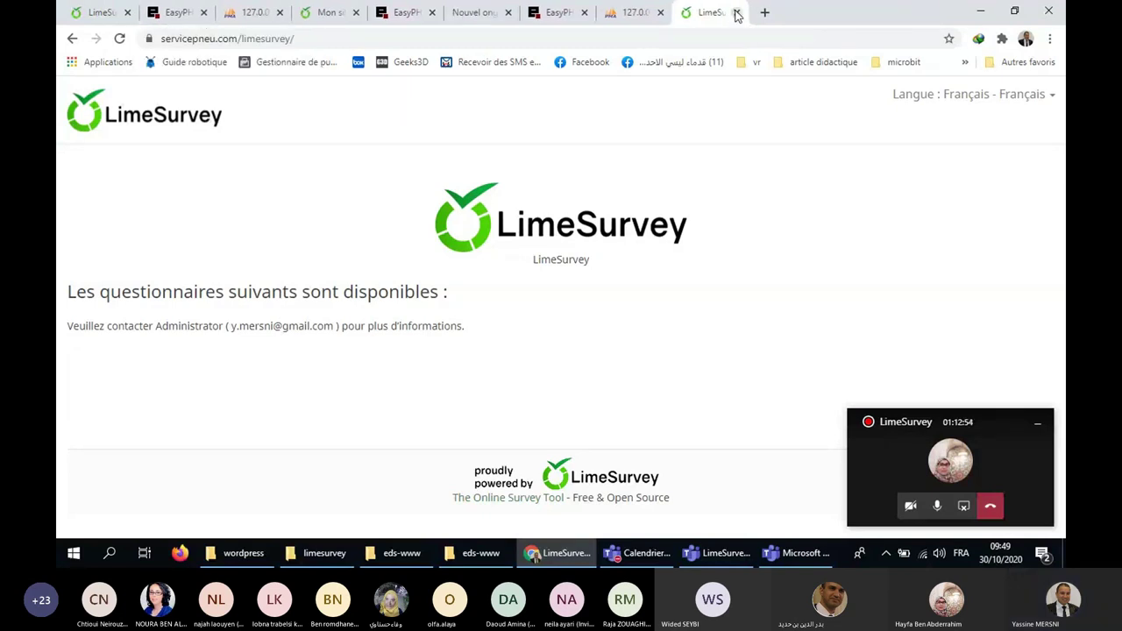
left_click(737, 14)
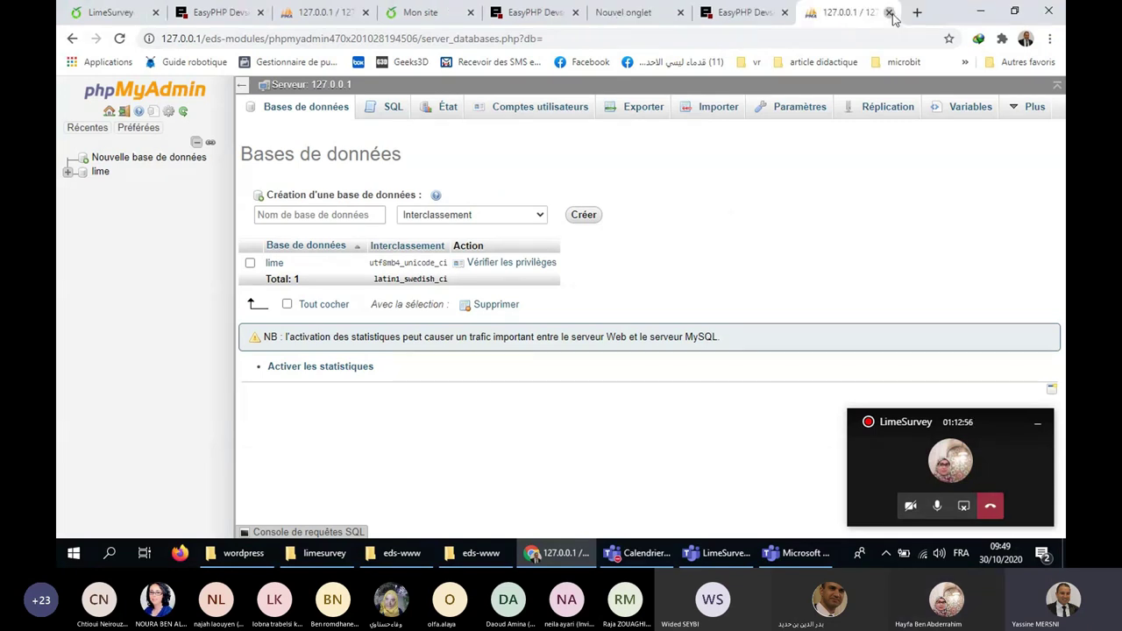
left_click(889, 13)
Enter localhost/limesurvey in a new tab and close the remaining LimeSurvey and EasyPHP tabs.
left_click(917, 12)
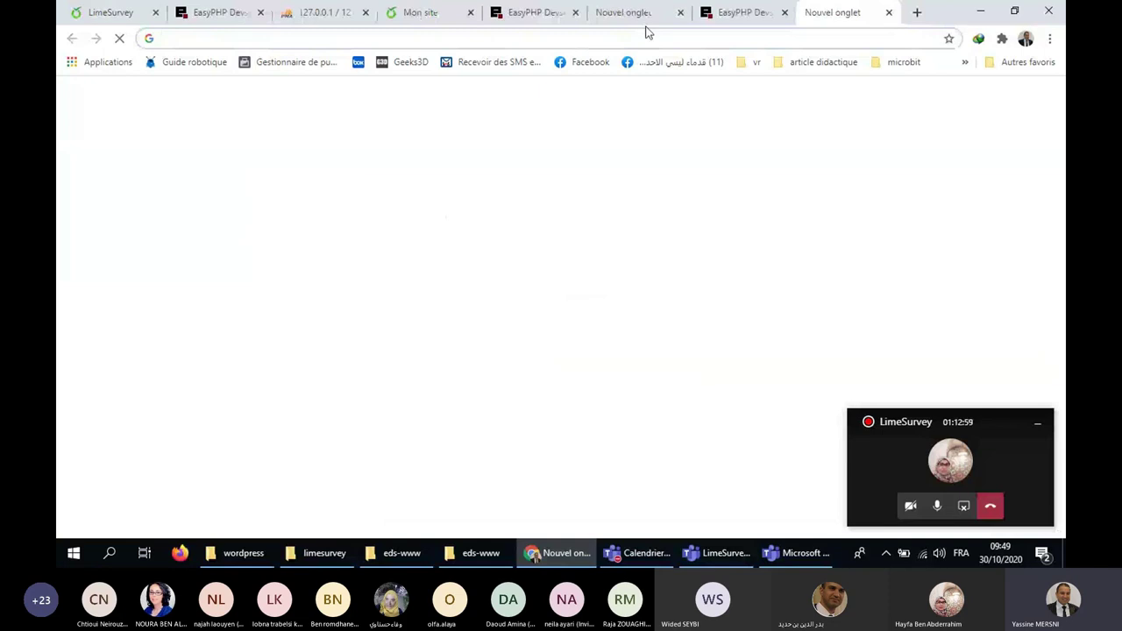
type("lo")
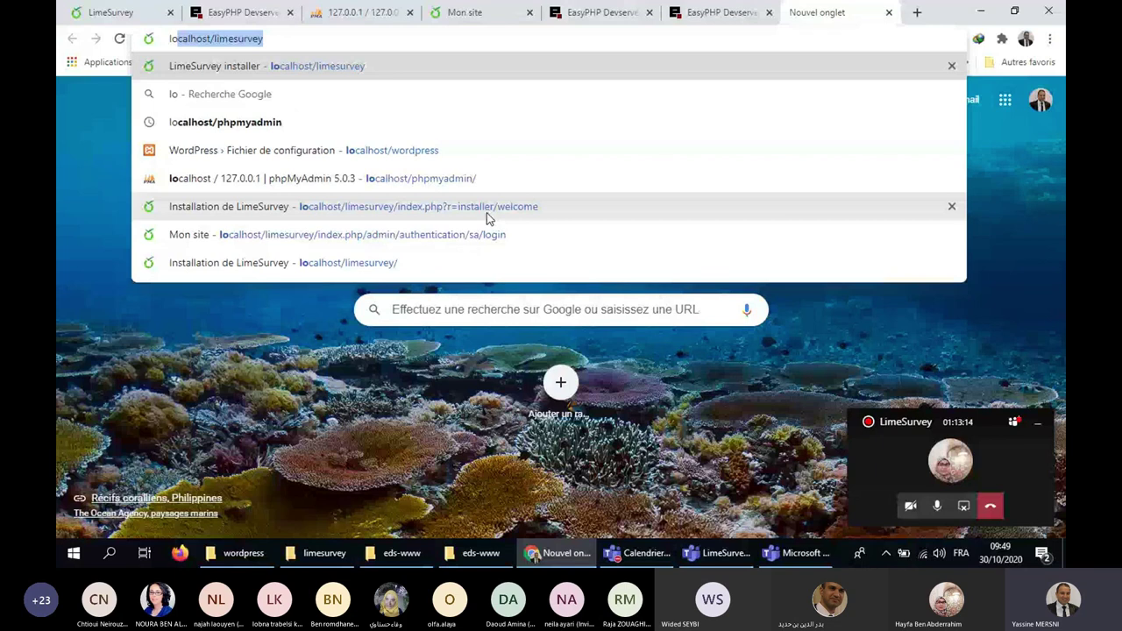
left_click(170, 13)
left_click(170, 12)
left_click(170, 12)
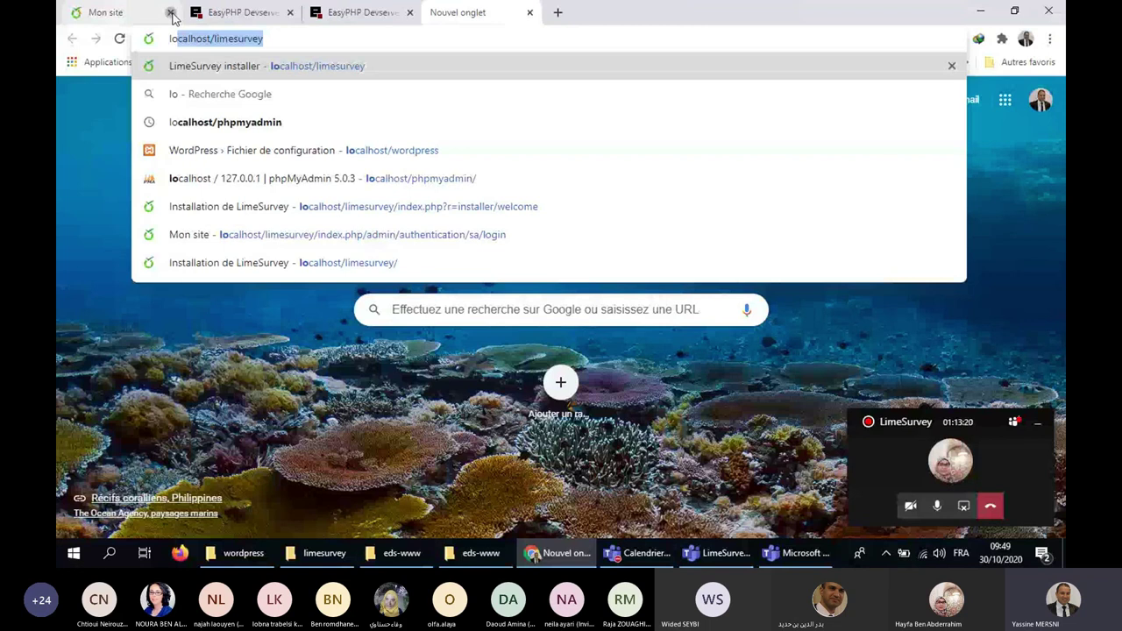
left_click(170, 12)
left_click(170, 12)
left_click(170, 12)
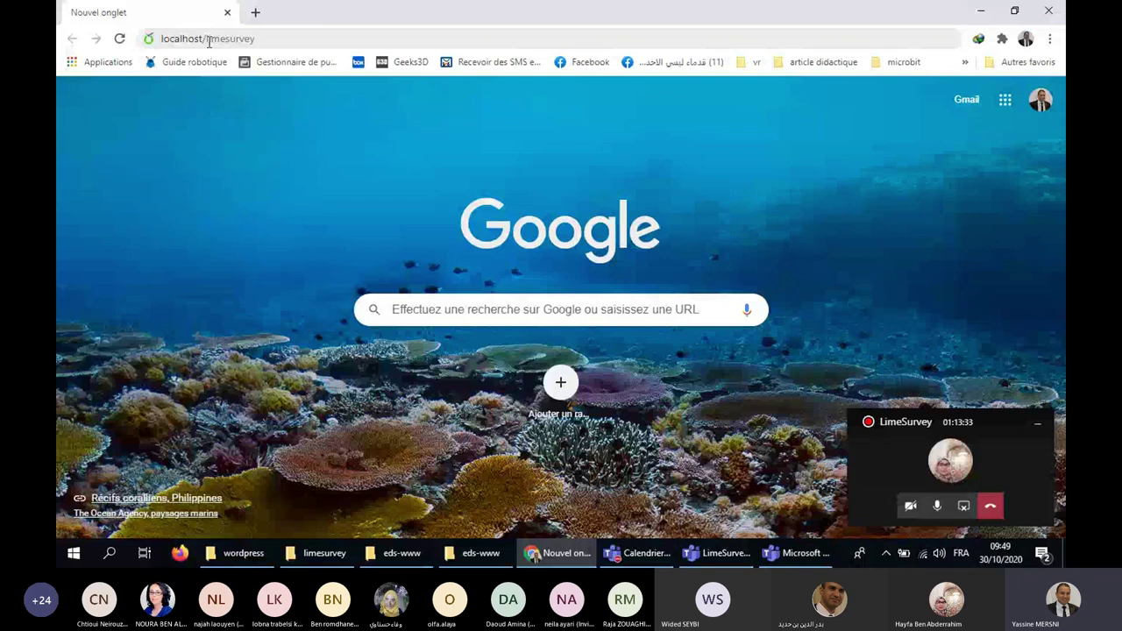
Load localhost/limesurvey and highlight the available surveys heading and Mon site title.
key("Return")
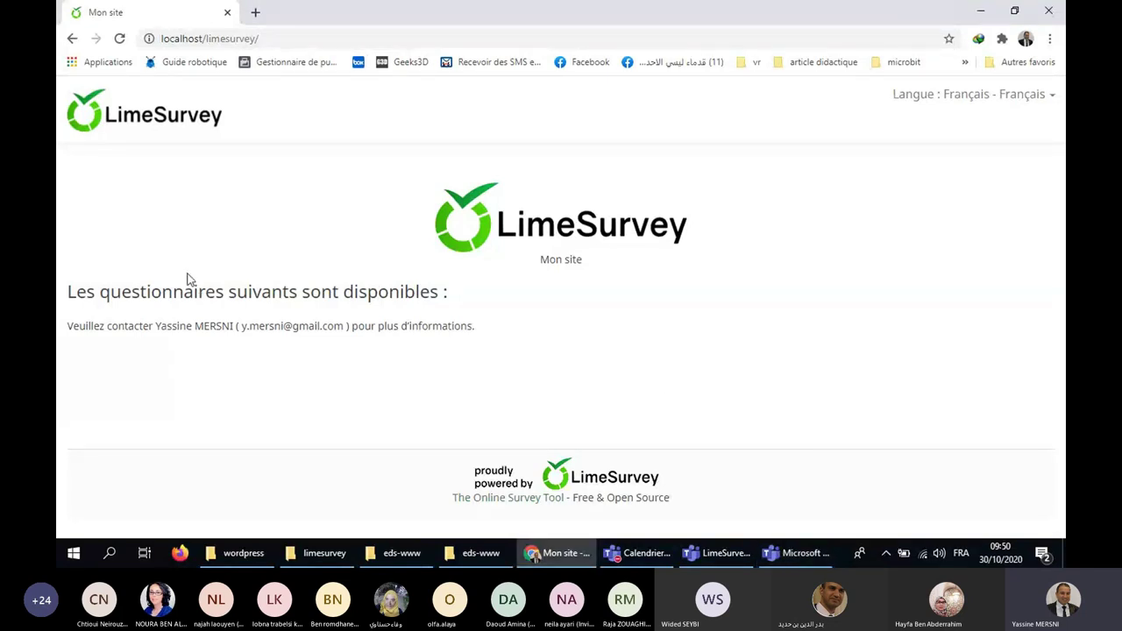
left_click_drag(77, 293, 449, 304)
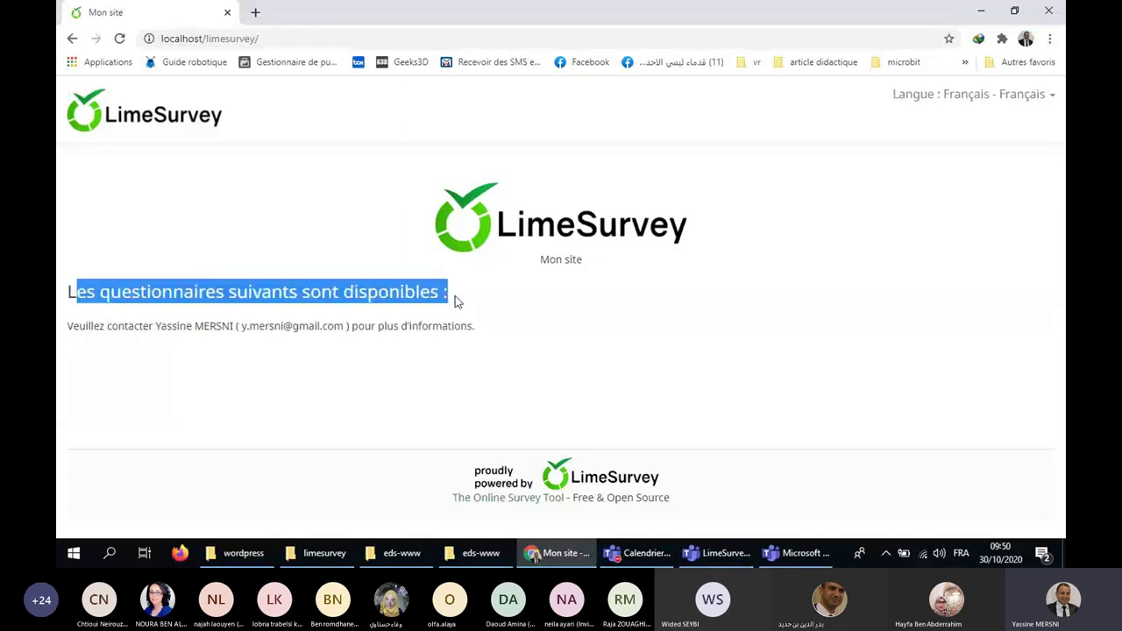
left_click(282, 297)
left_click_drag(68, 286, 454, 302)
left_click_drag(566, 340, 126, 318)
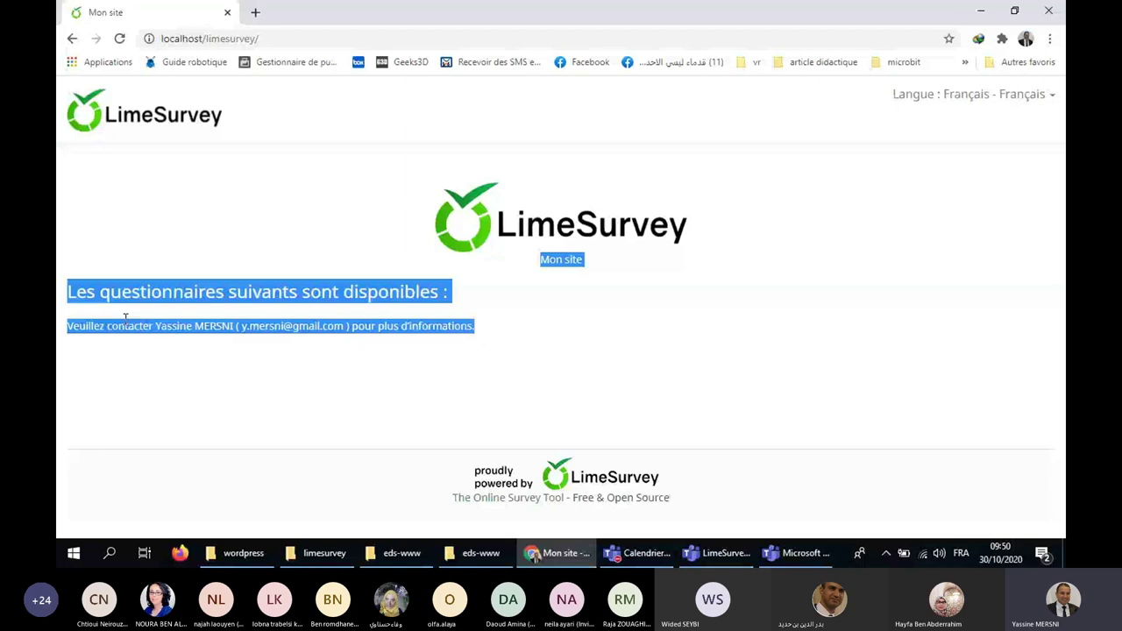
Highlight the administrator's name and contact e-mail in the contact line.
left_click(236, 327)
left_click_drag(236, 327, 155, 327)
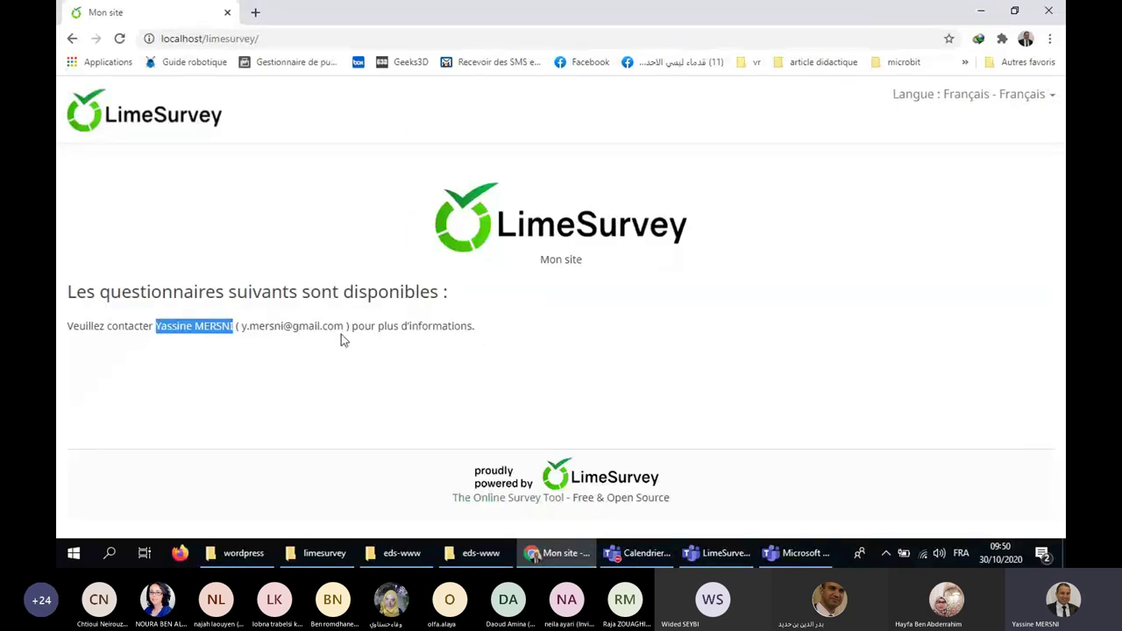
left_click_drag(347, 327, 265, 326)
left_click(240, 321)
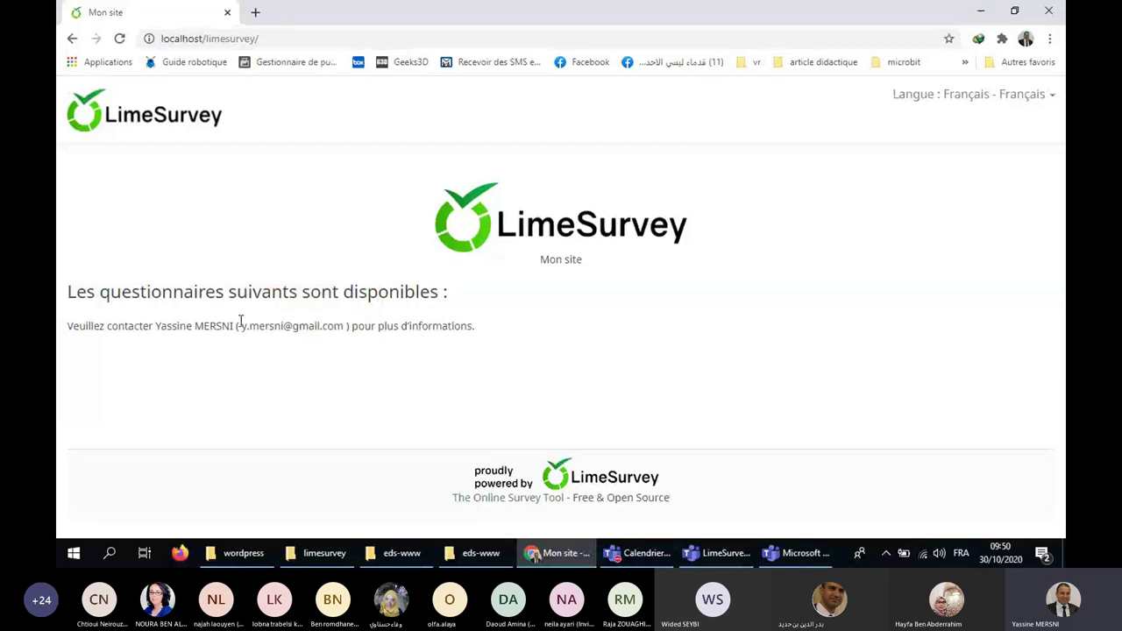
left_click(363, 39)
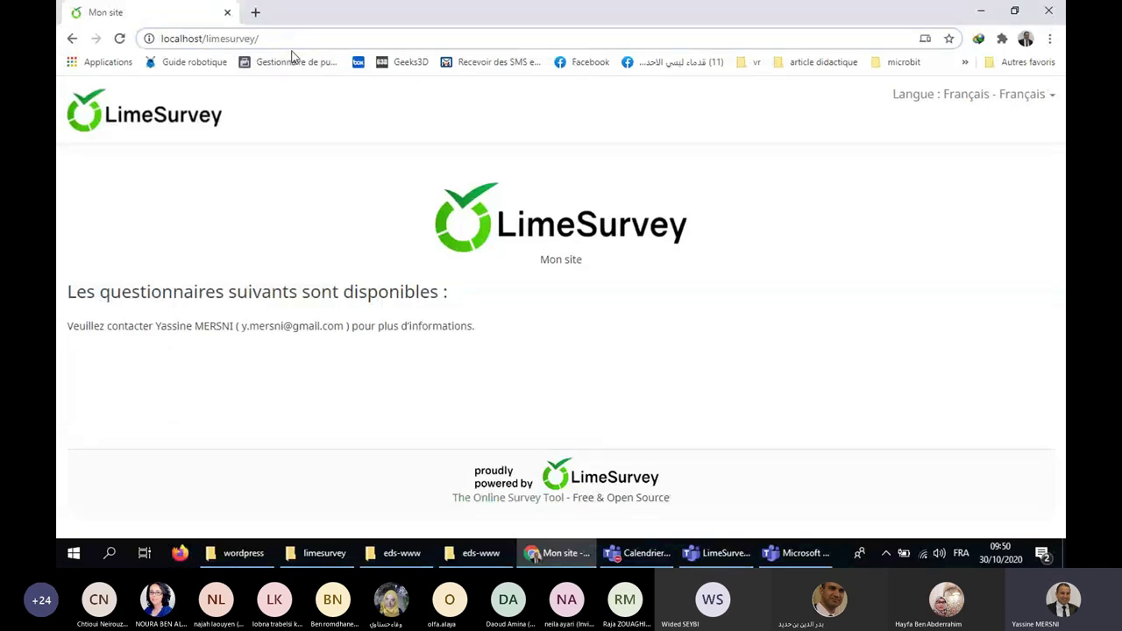
Open localhost/limesurvey/admin and close the 'Bienvenue dans LimeSurvey' welcome dialog.
type("admin")
key("Return")
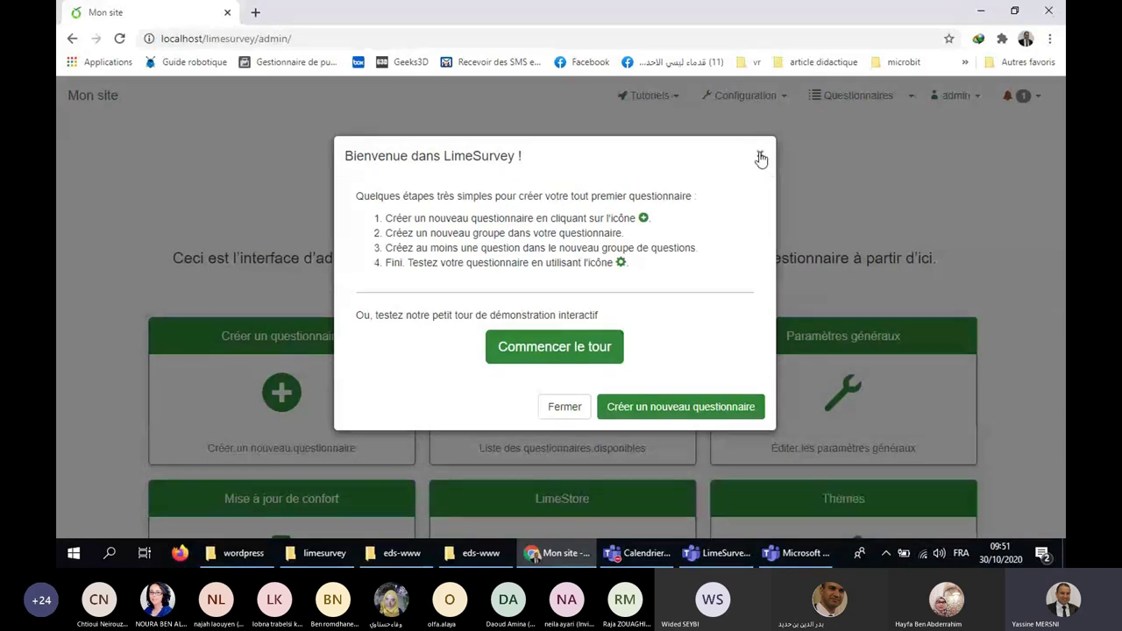
left_click(759, 155)
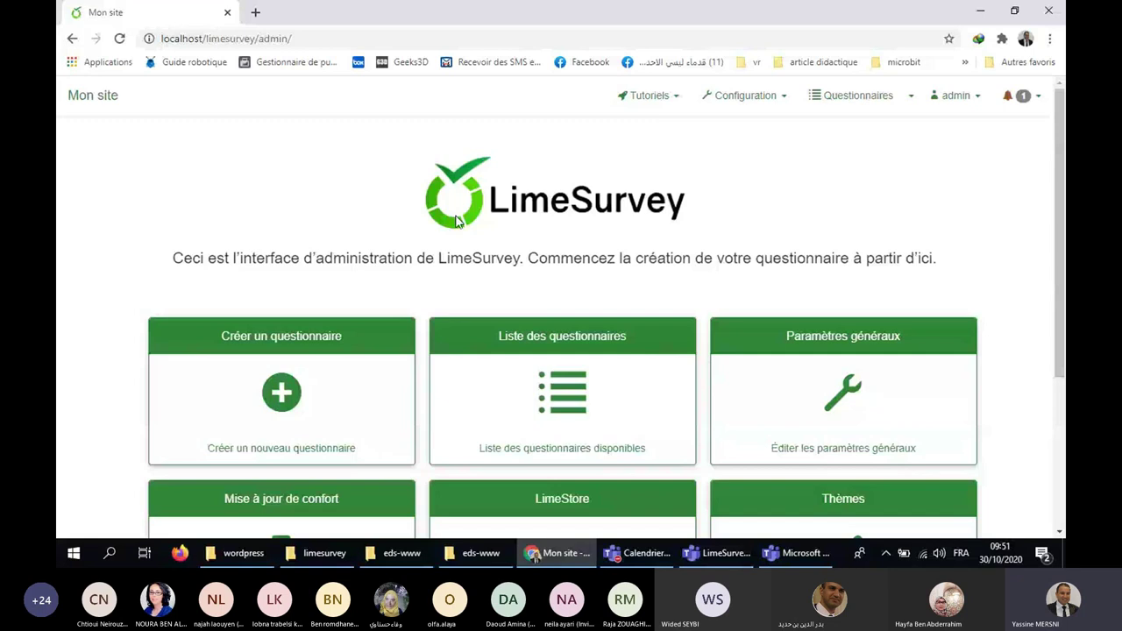
left_click(566, 203)
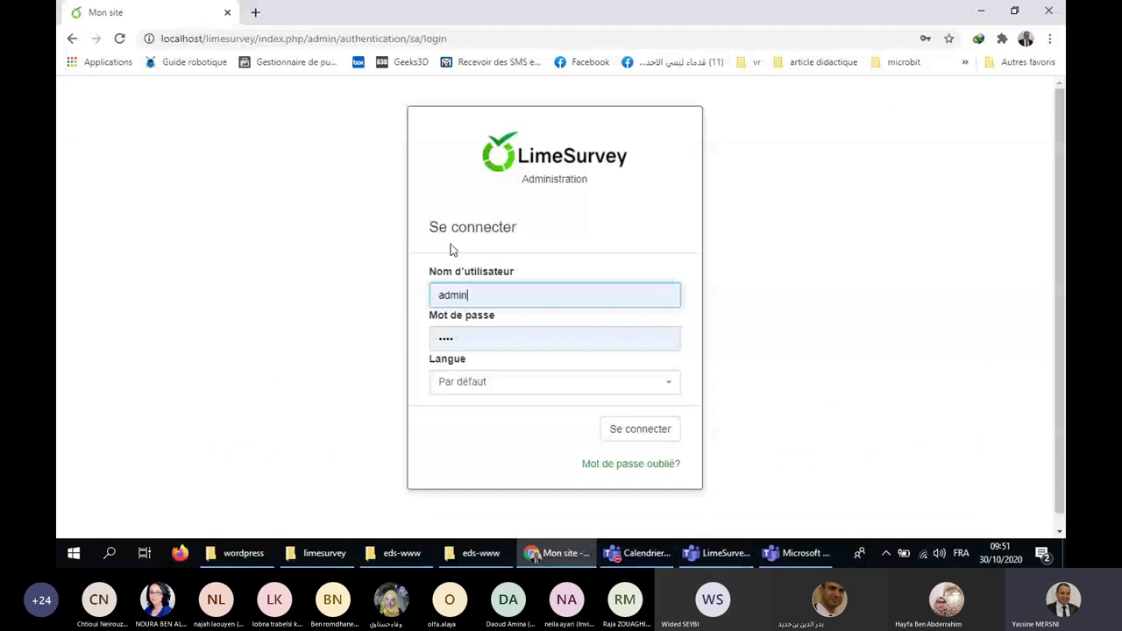
left_click_drag(259, 38, 308, 39)
left_click_drag(381, 38, 535, 38)
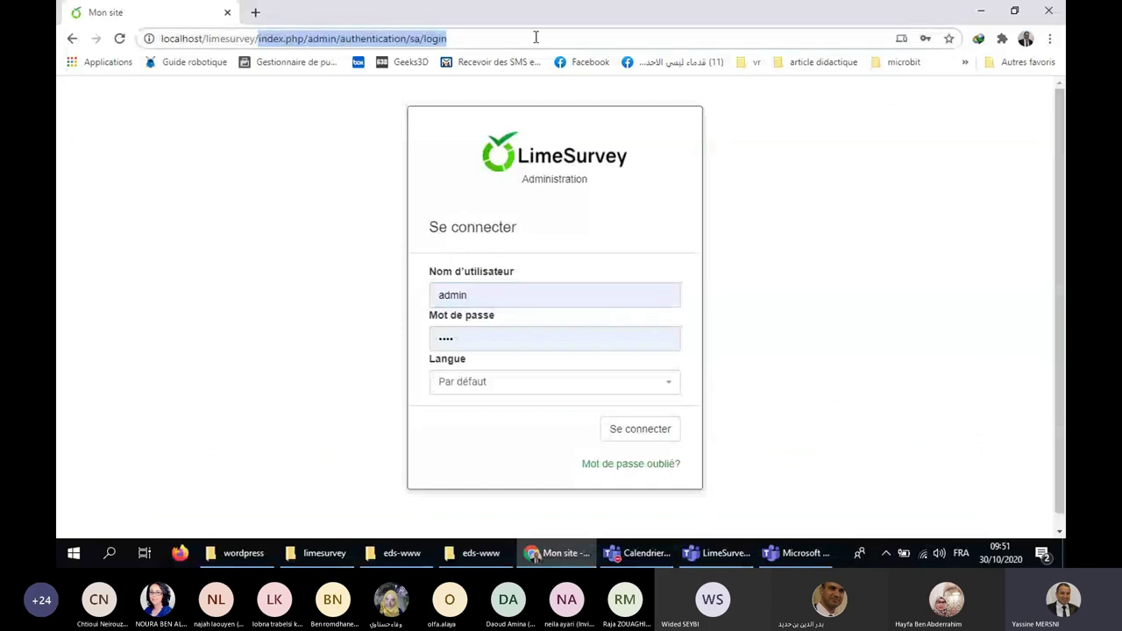
key("BackSpace")
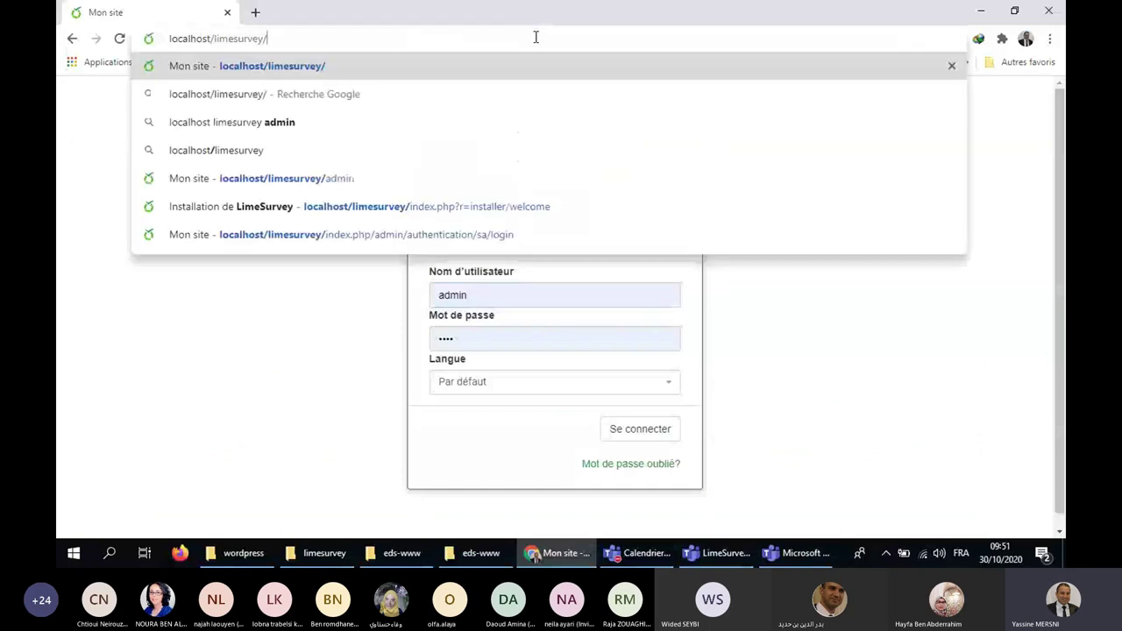
type("ad!k")
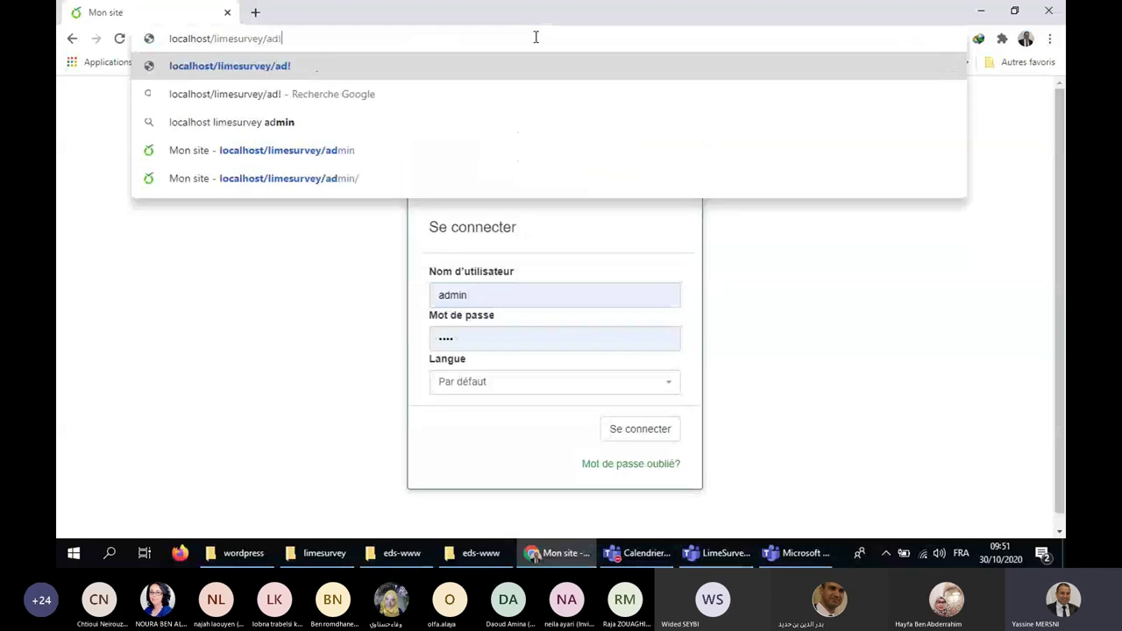
key("BackSpace")
key("BackSpace")
key("BackSpace")
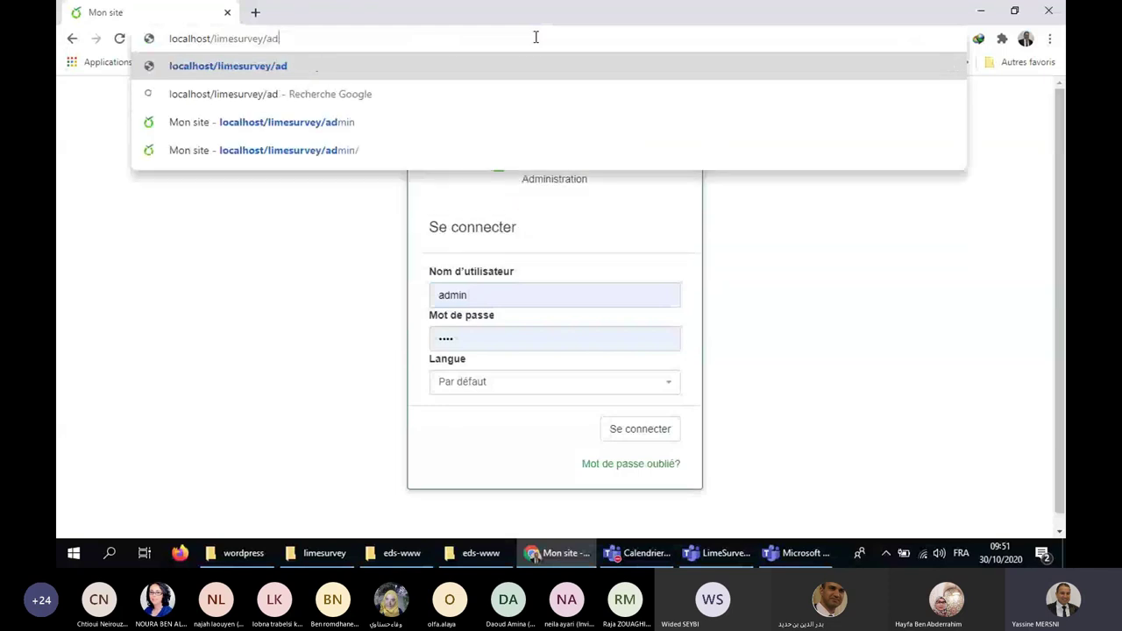
type("dm")
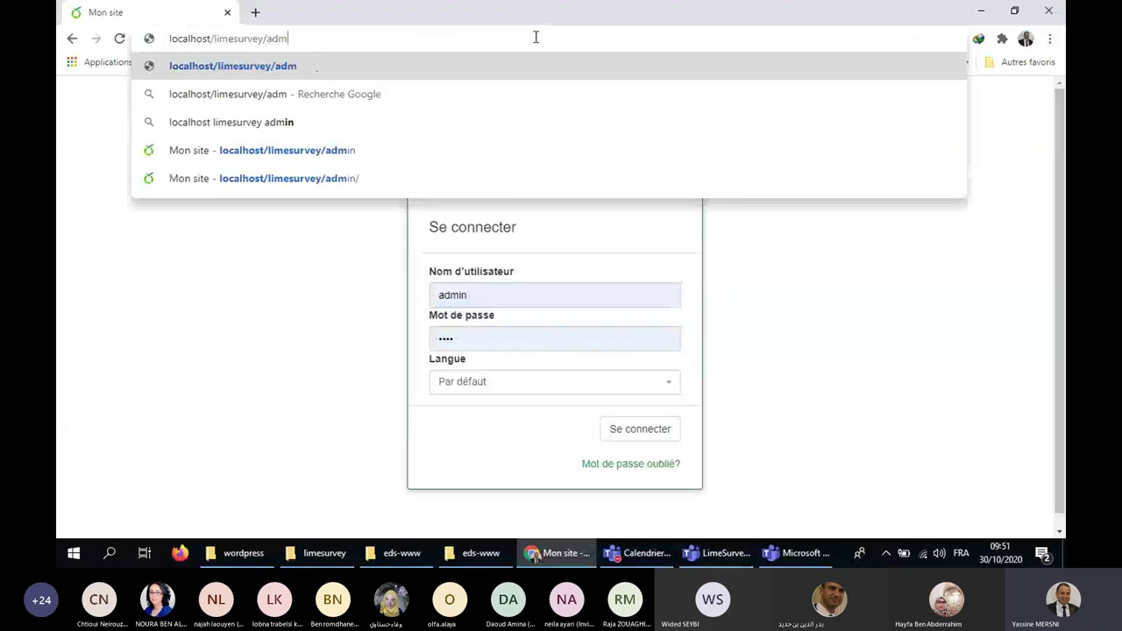
type("in")
key("Return")
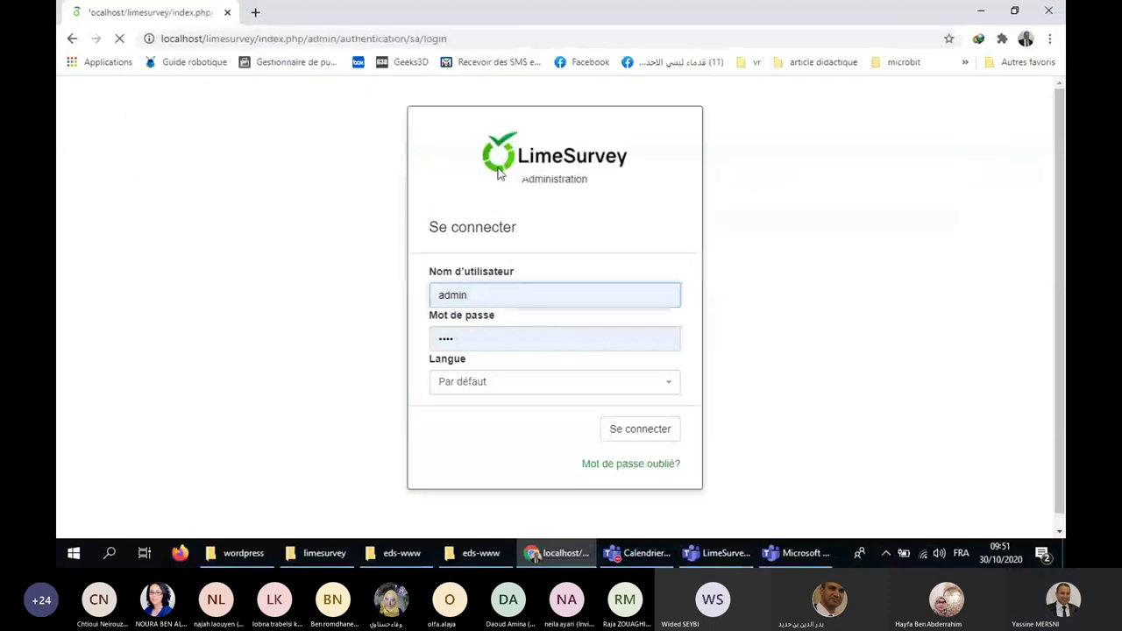
left_click(473, 332)
key("ctrl+a")
type("********")
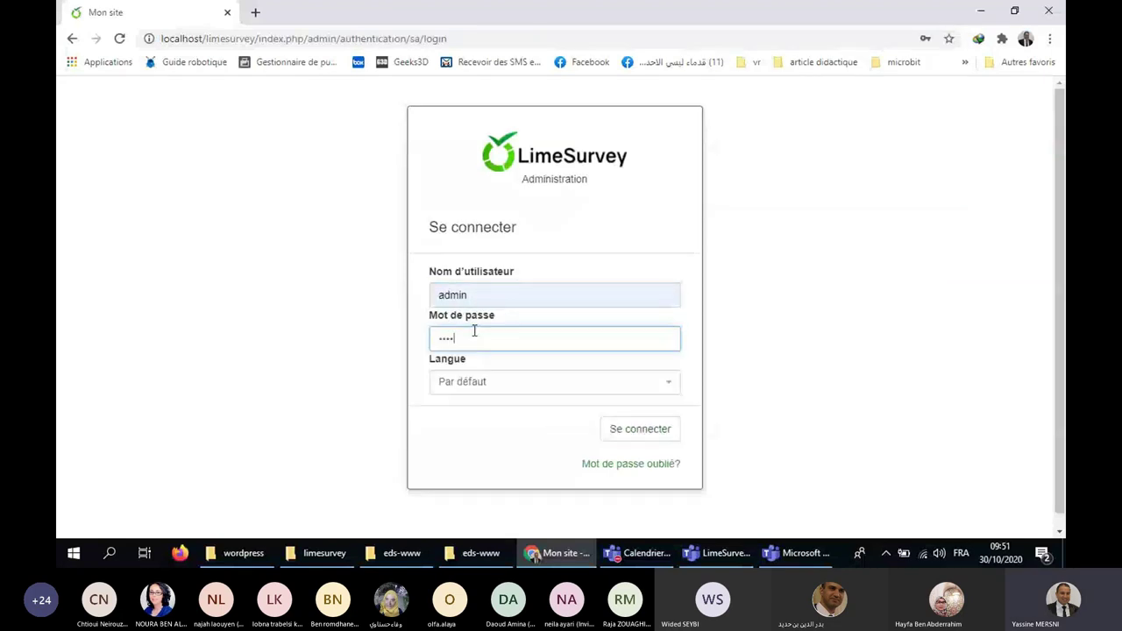
left_click(614, 435)
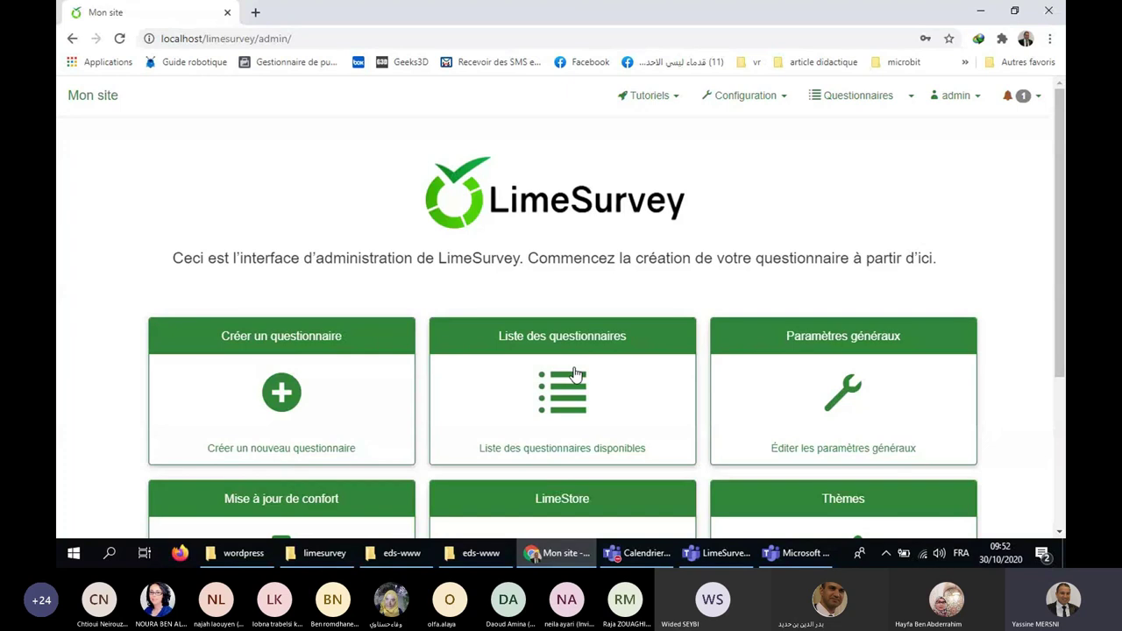
left_click(997, 553)
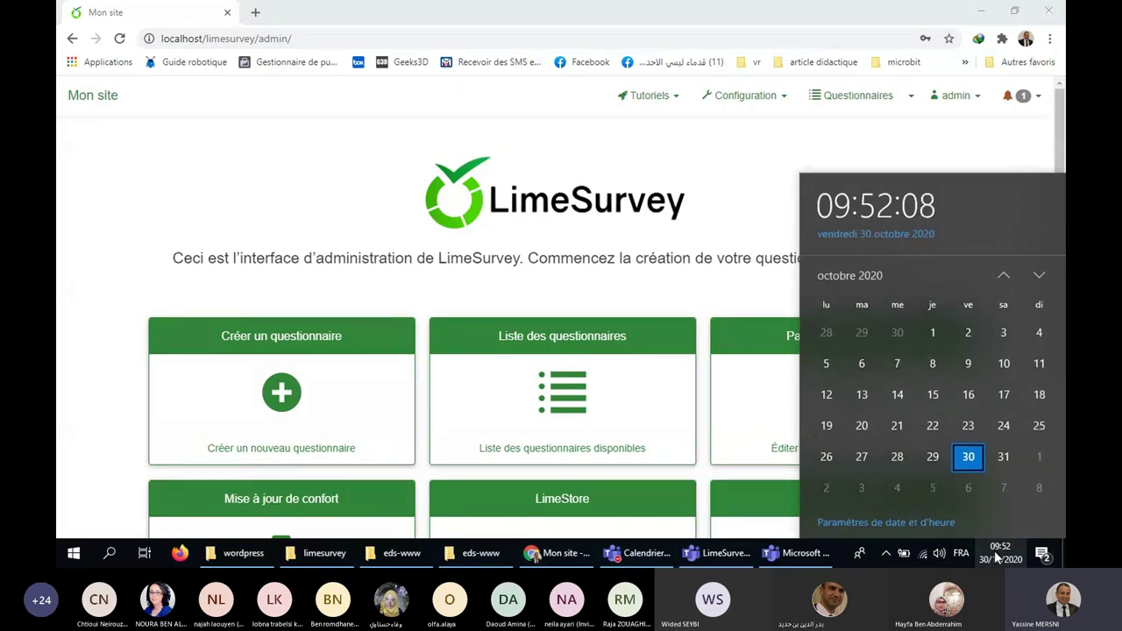
left_click(996, 559)
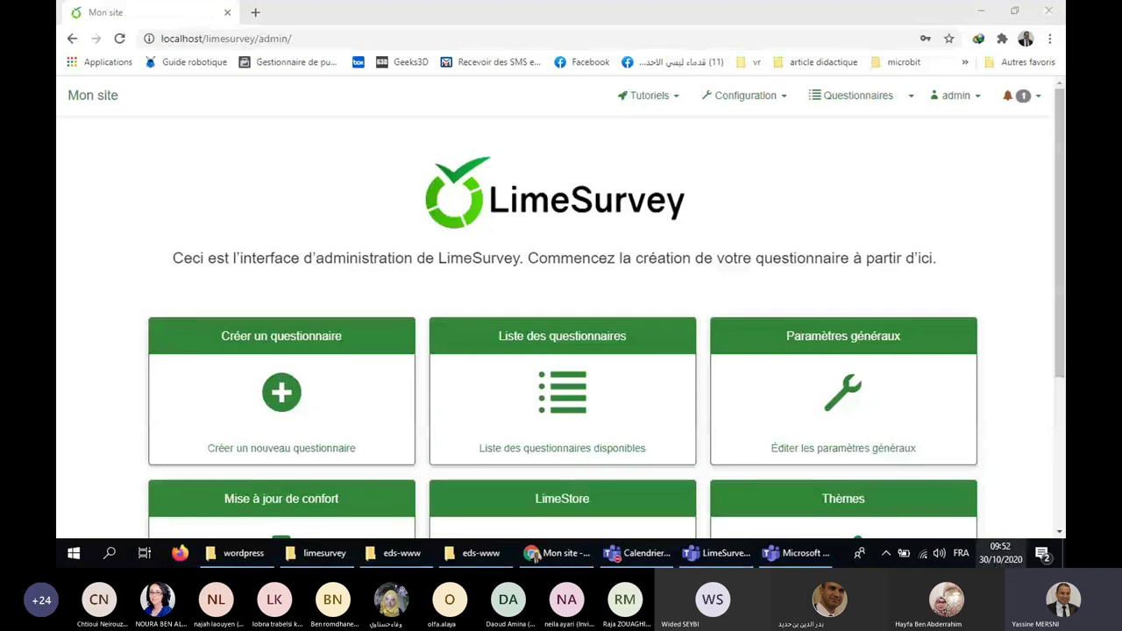
left_click(1000, 553)
left_click(650, 173)
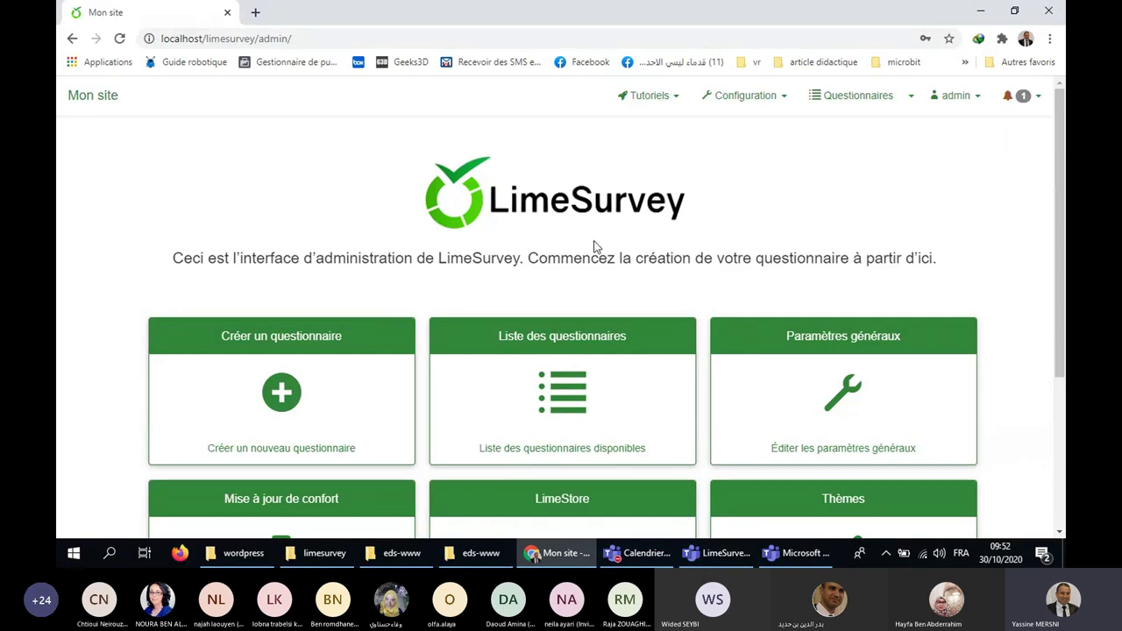
Open the survey list from the admin dashboard; it shows no surveys yet.
left_click(591, 368)
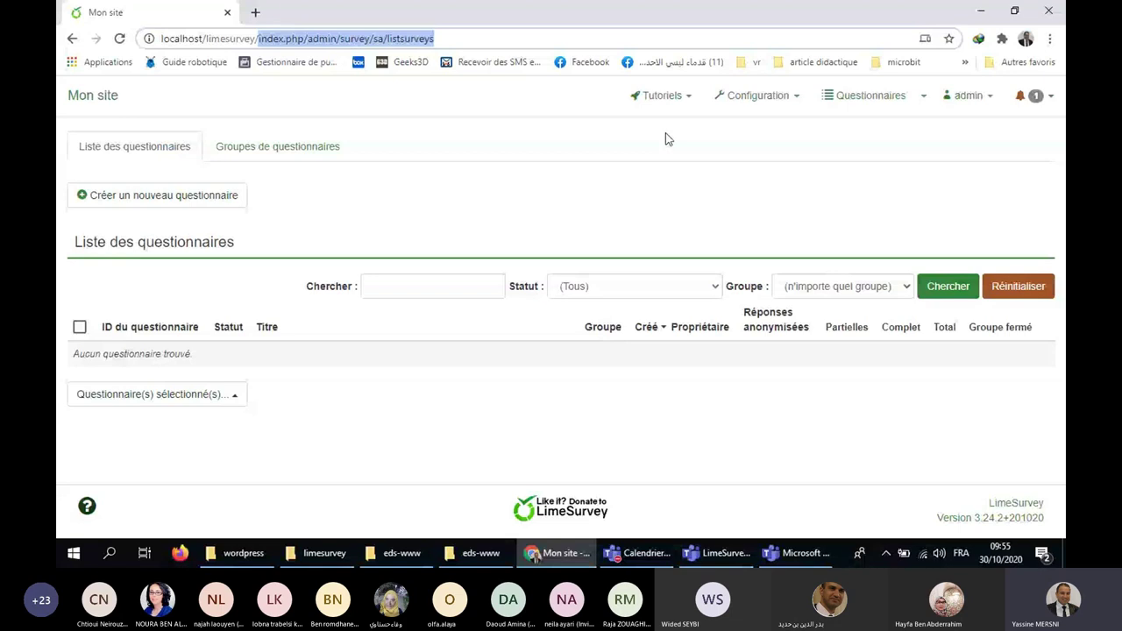
Hide the browser to reveal the Windows desktop.
key("super+d")
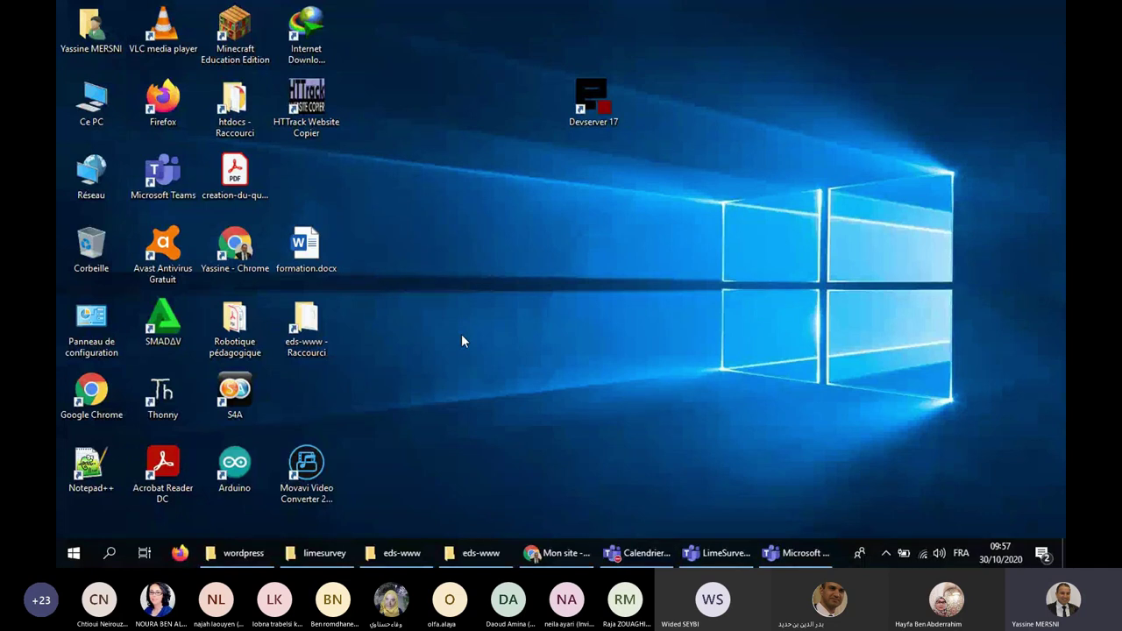
key("alt+Tab")
key("ctrl+t")
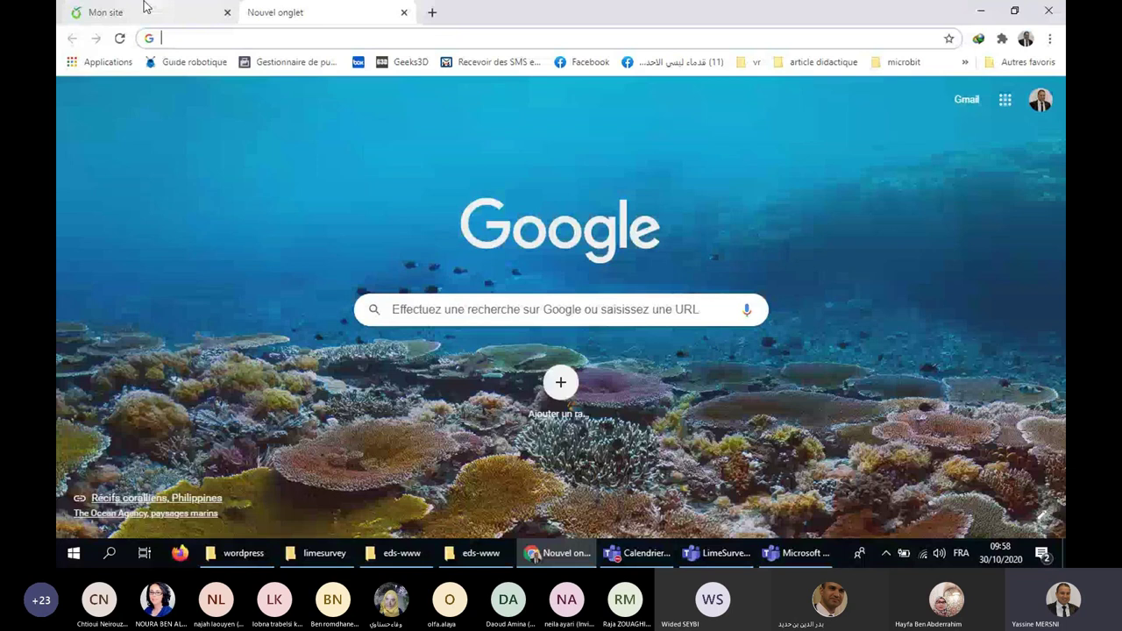
type("ww")
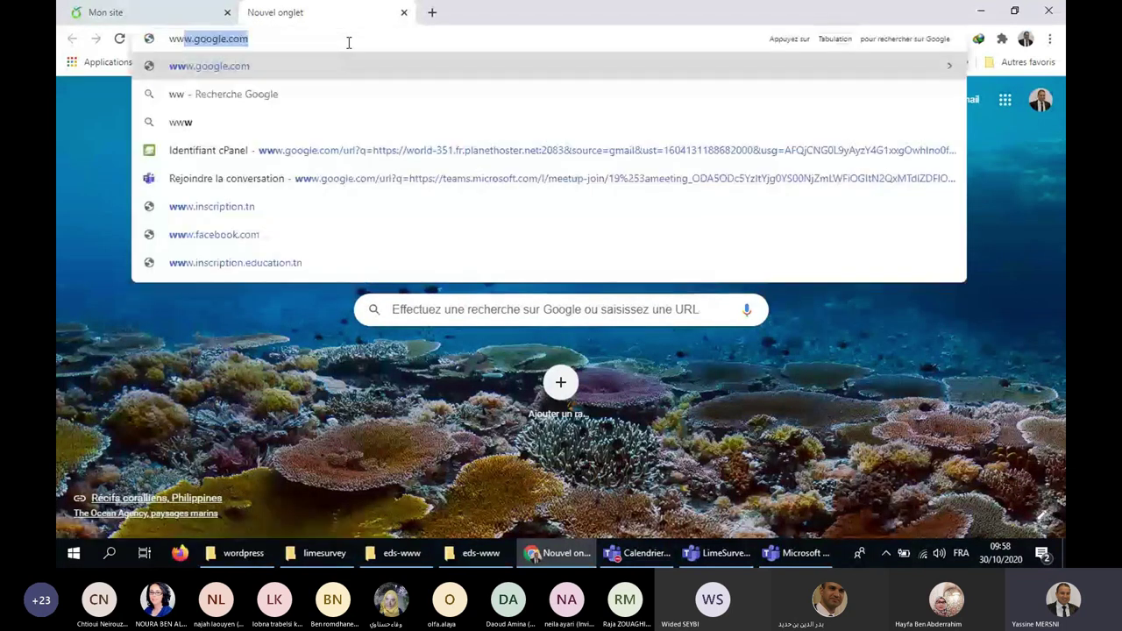
type("w.")
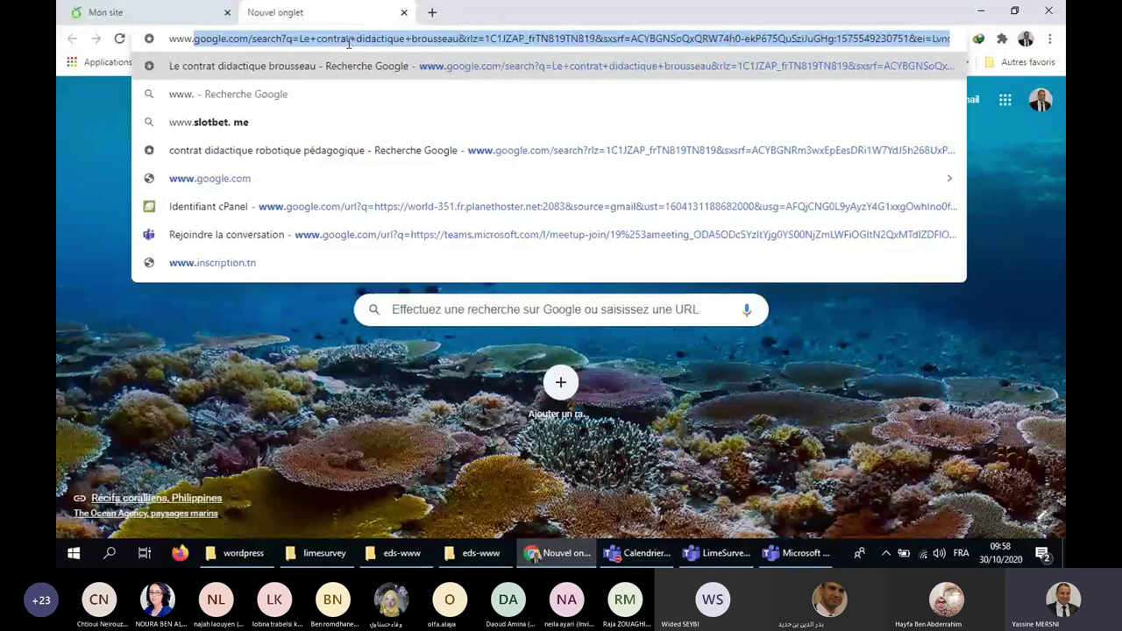
type("service")
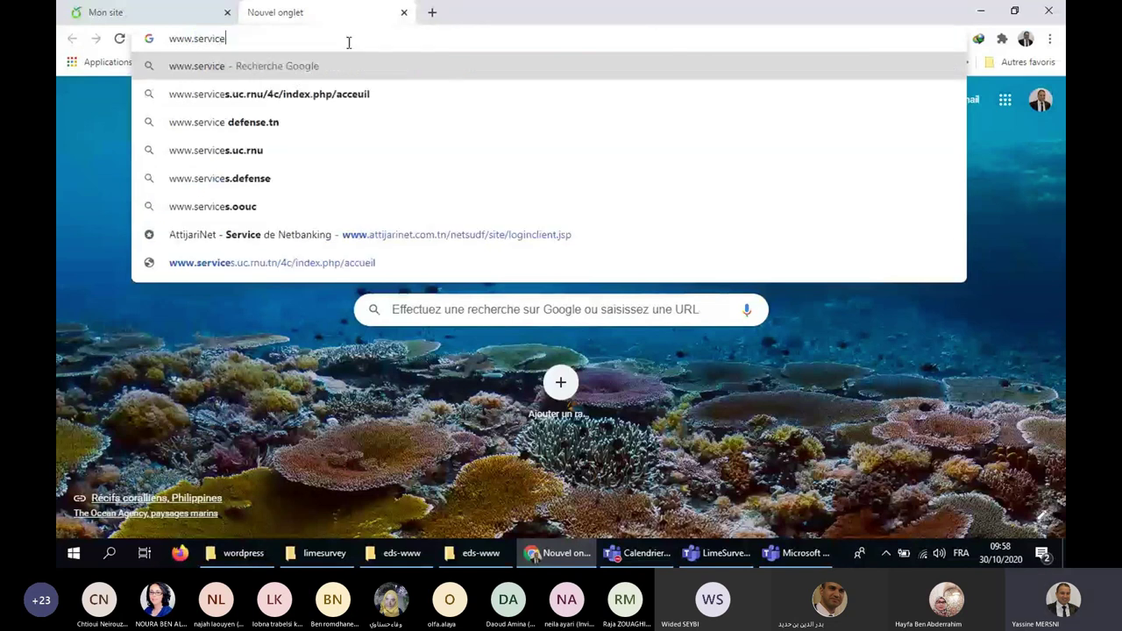
type("pneu")
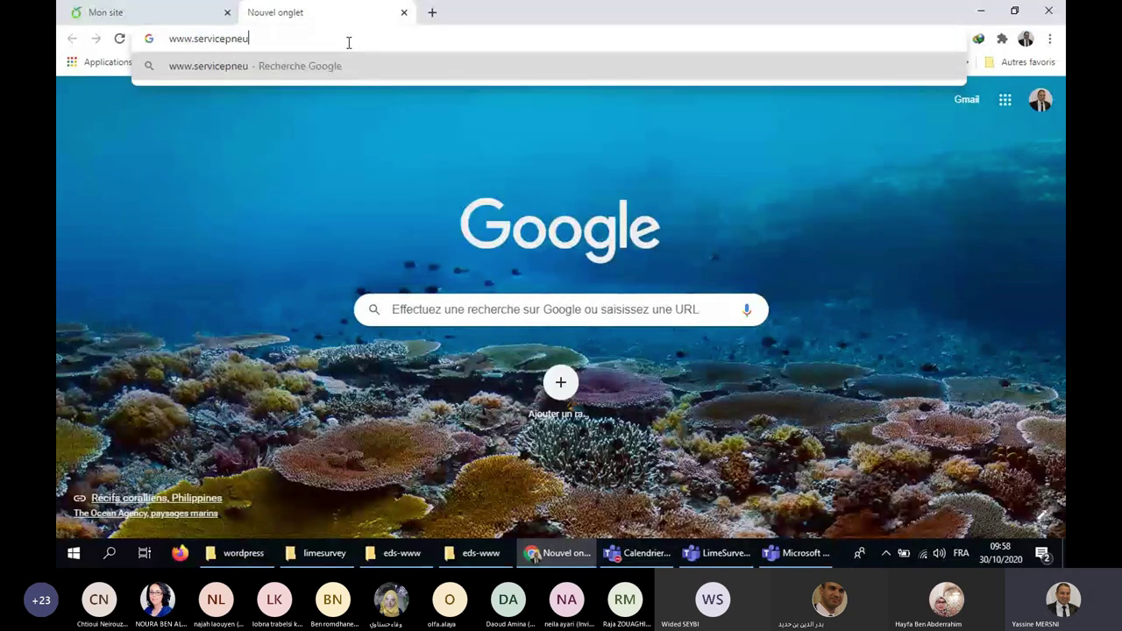
type(".com")
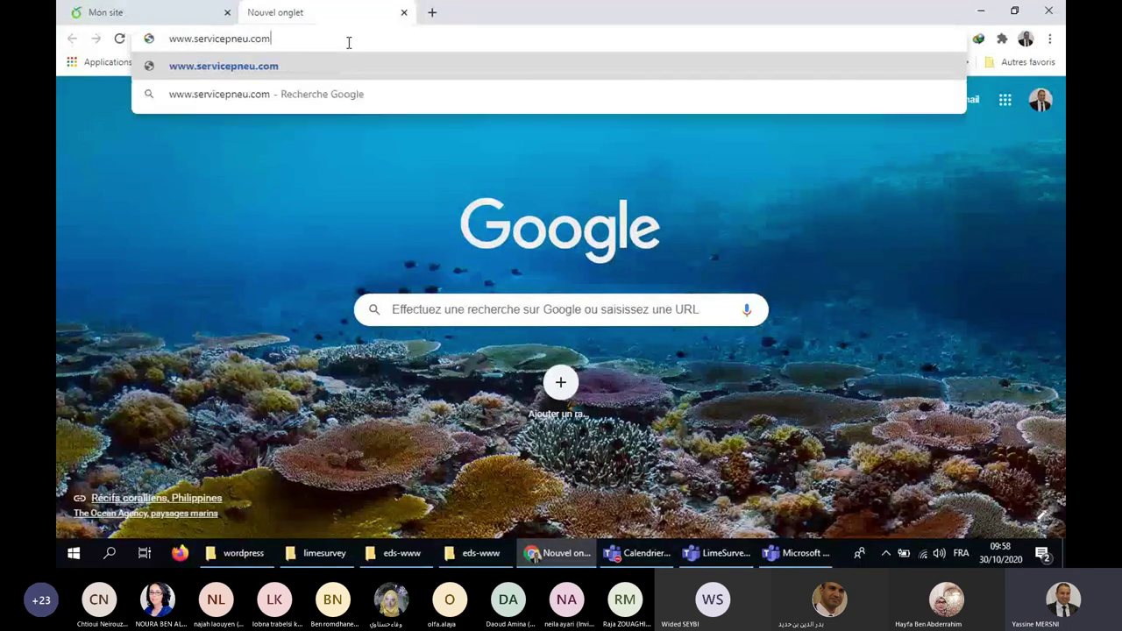
type("/lime")
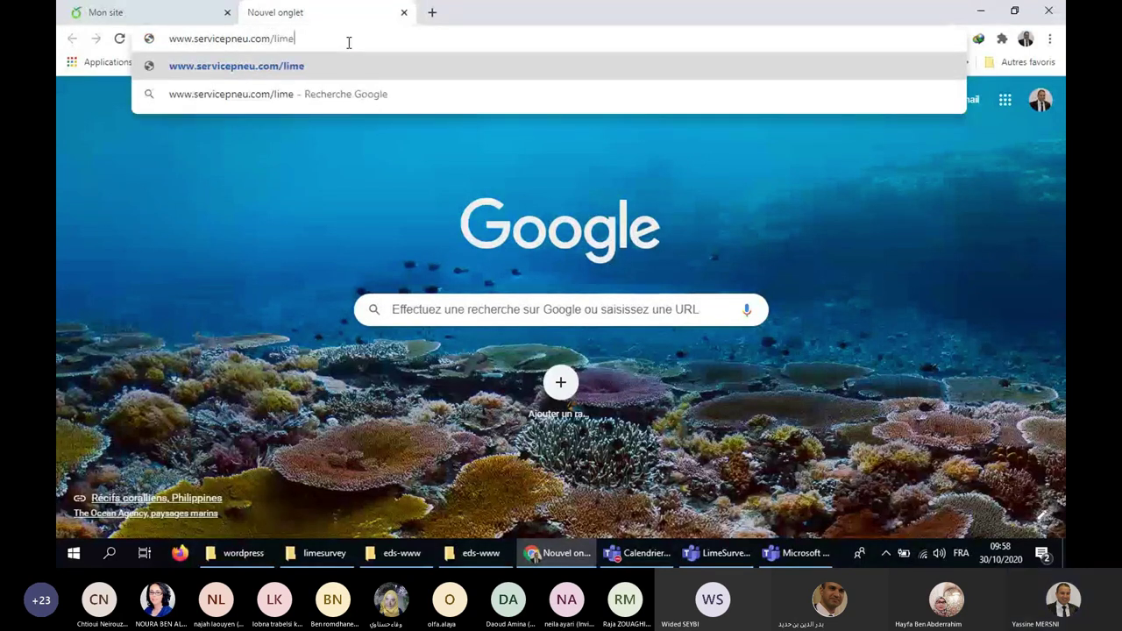
key("Return")
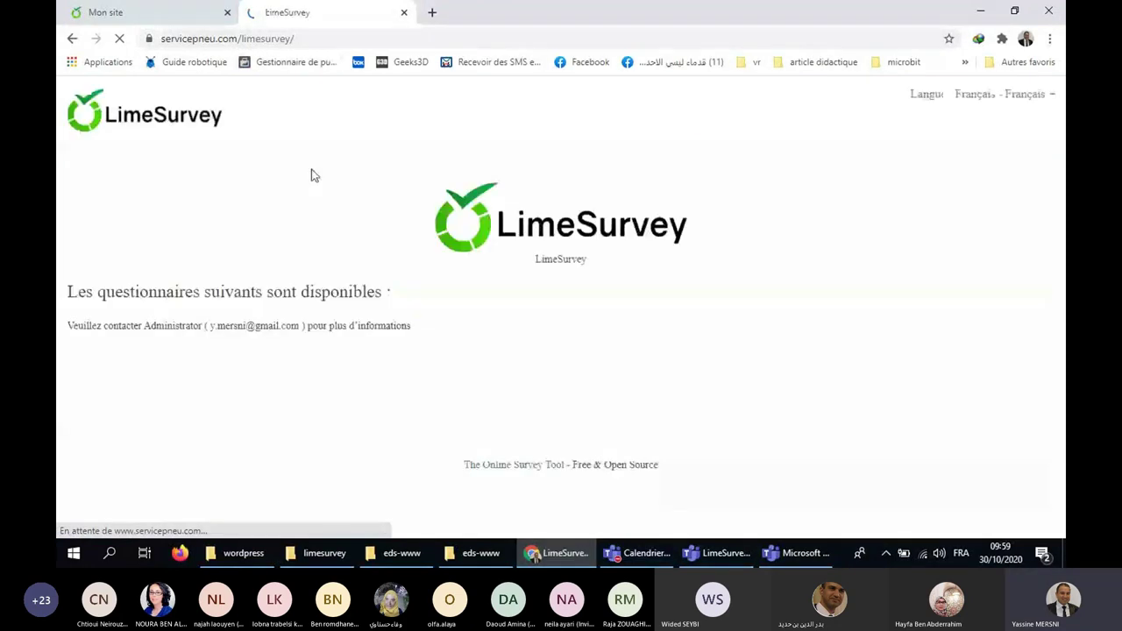
left_click(197, 9)
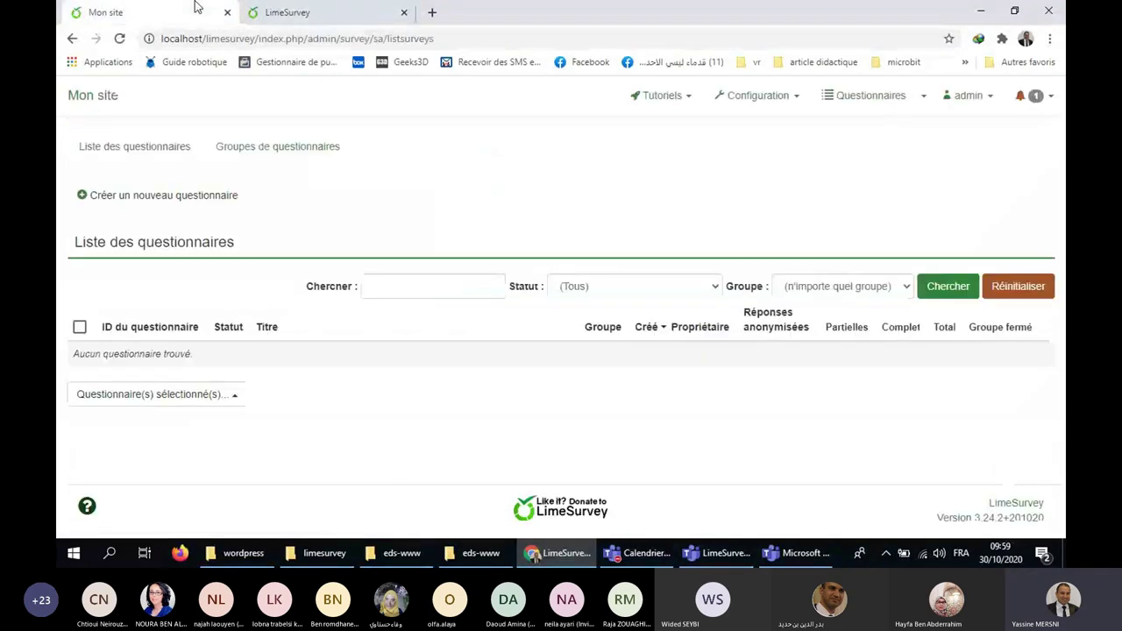
left_click(281, 12)
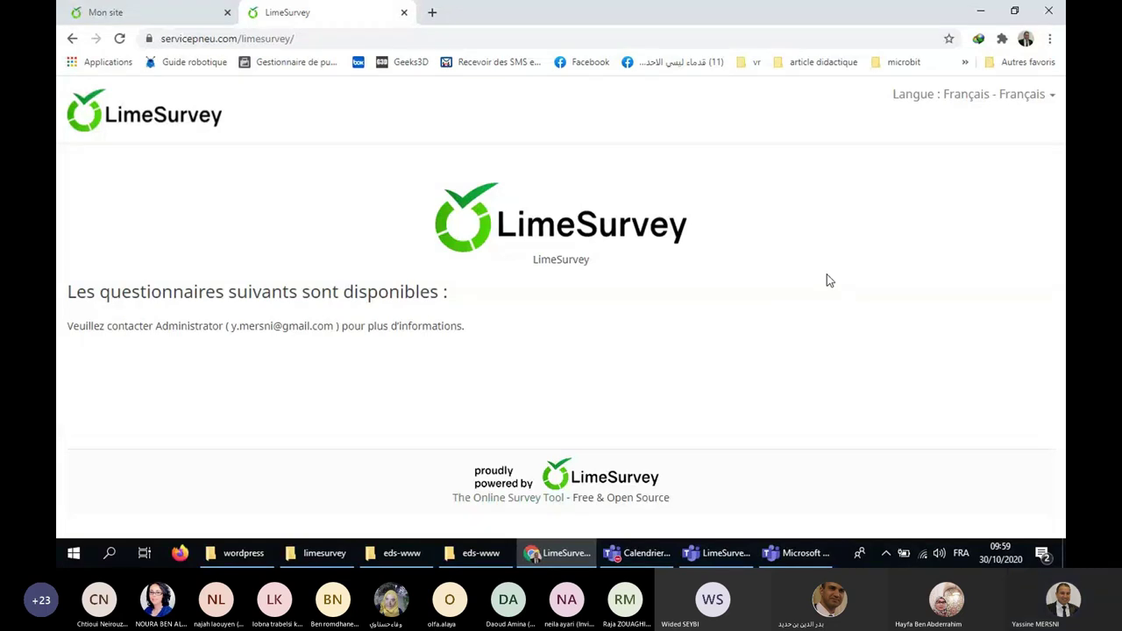
left_click(103, 13)
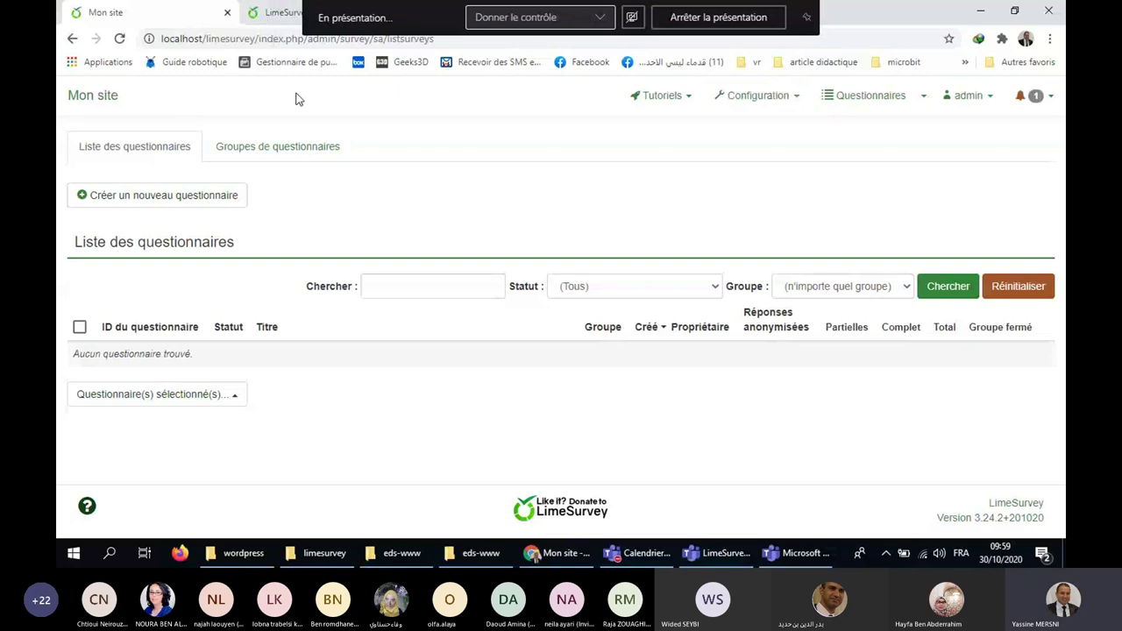
left_click(276, 12)
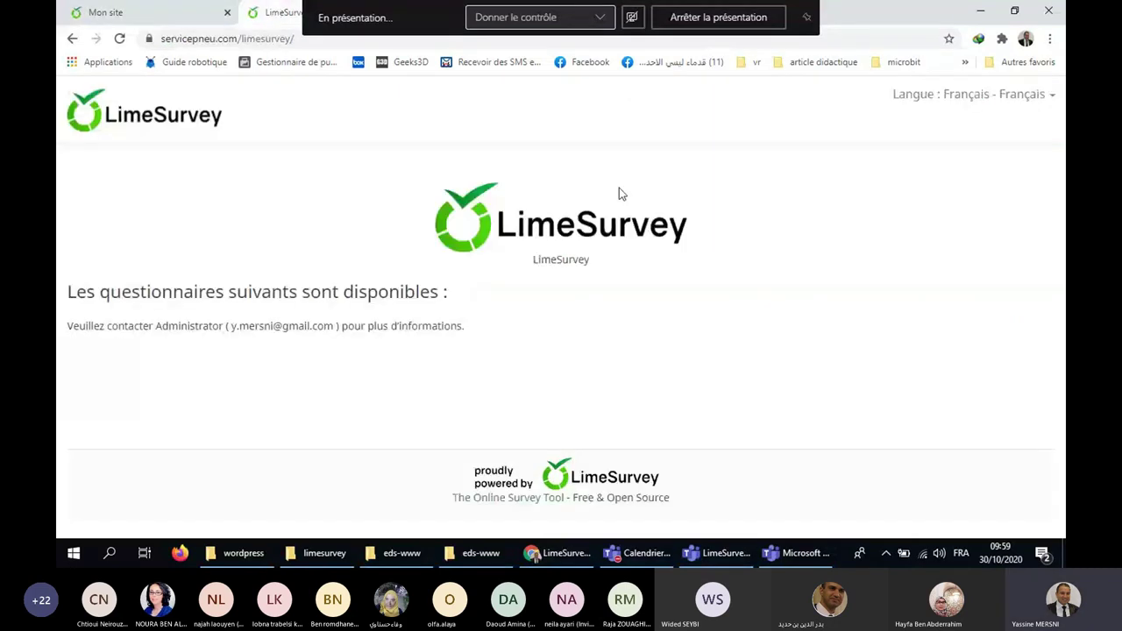
left_click(306, 44)
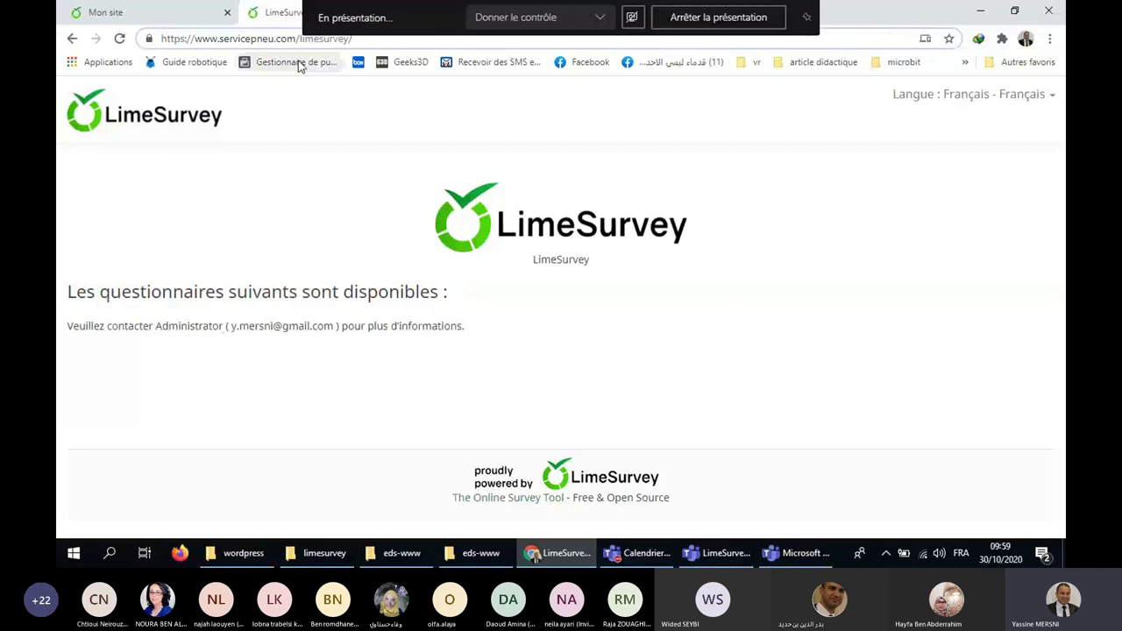
Go to the hosted LimeSurvey admin area and bring up the top of the new-survey form.
type("admin/survey/sa/newsurvey")
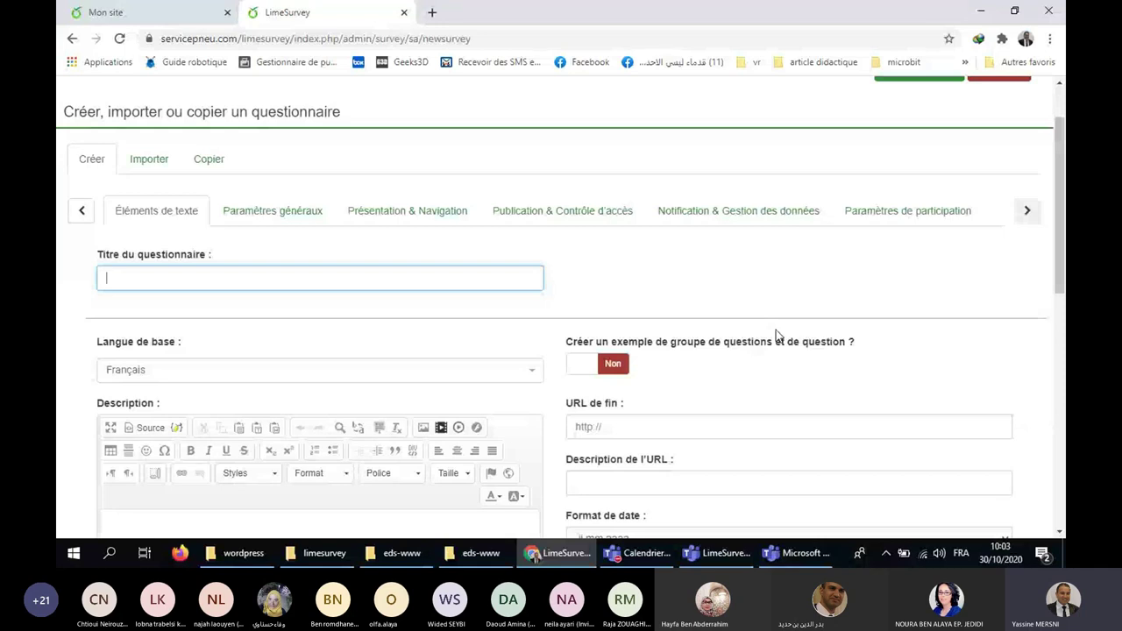
scroll(776, 334, "up", 2)
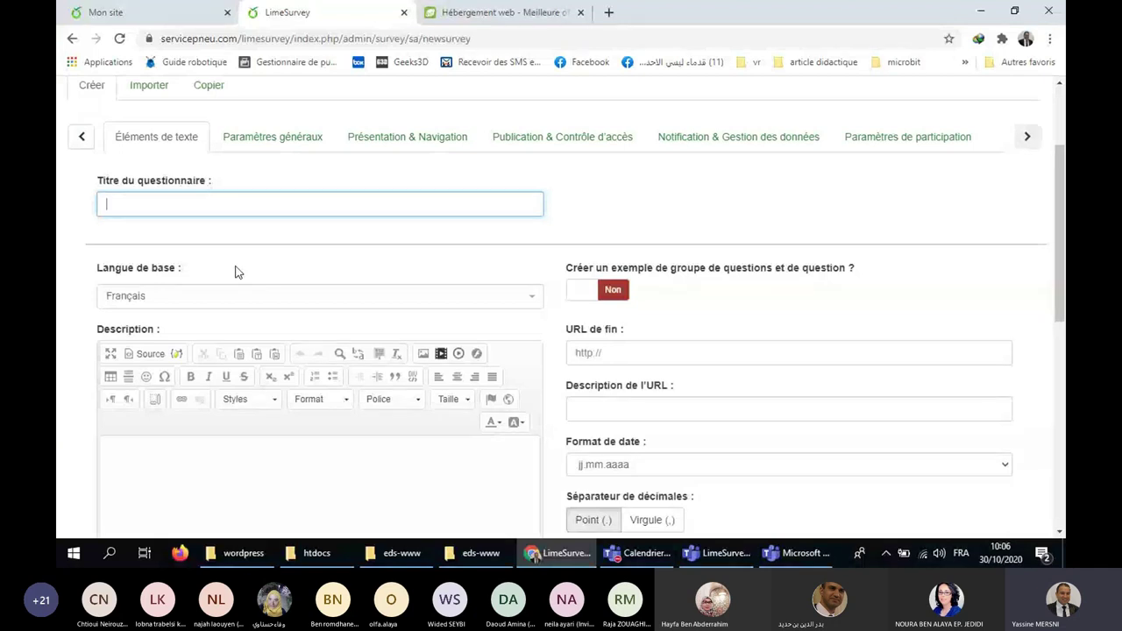
scroll(212, 298, "up", 2)
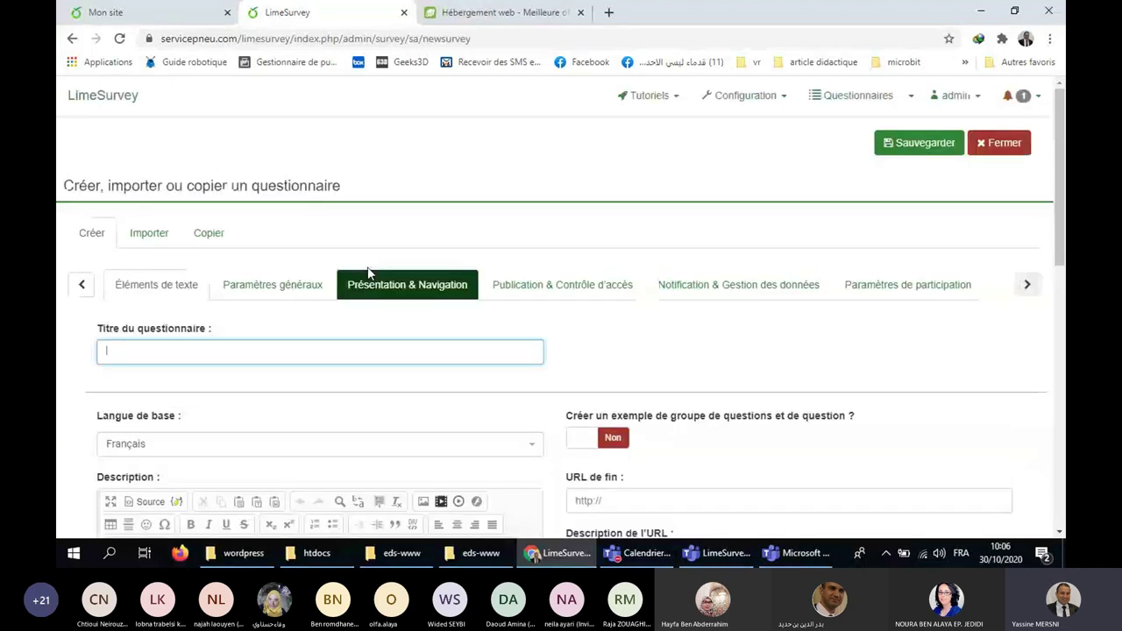
Return to the online admin home, dismiss the welcome message, and start a new survey.
left_click(87, 99)
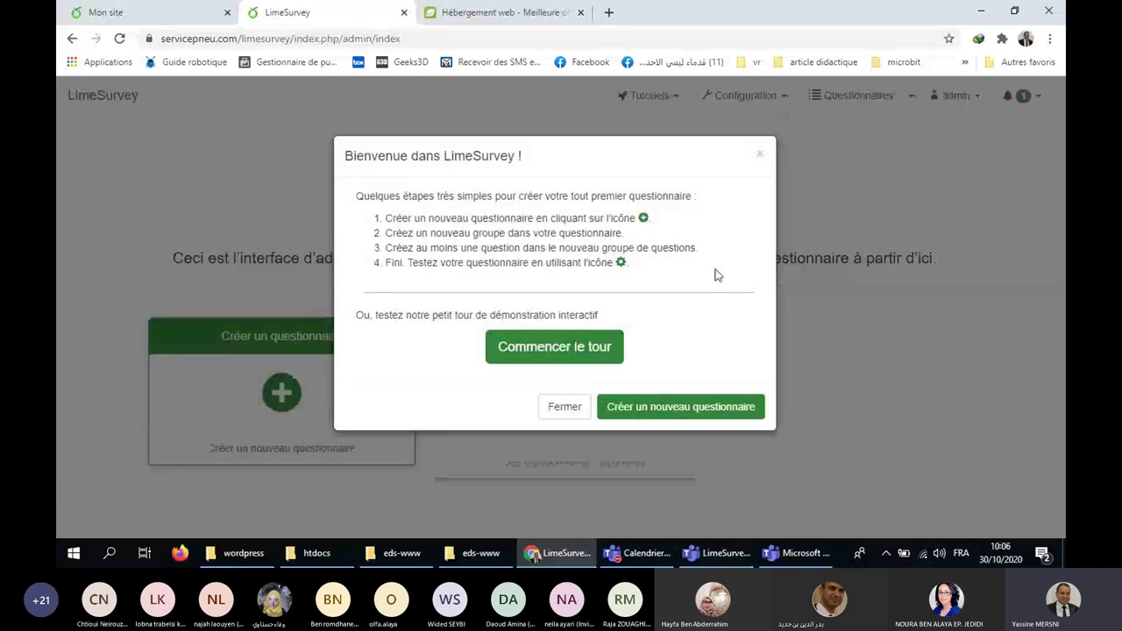
left_click(758, 153)
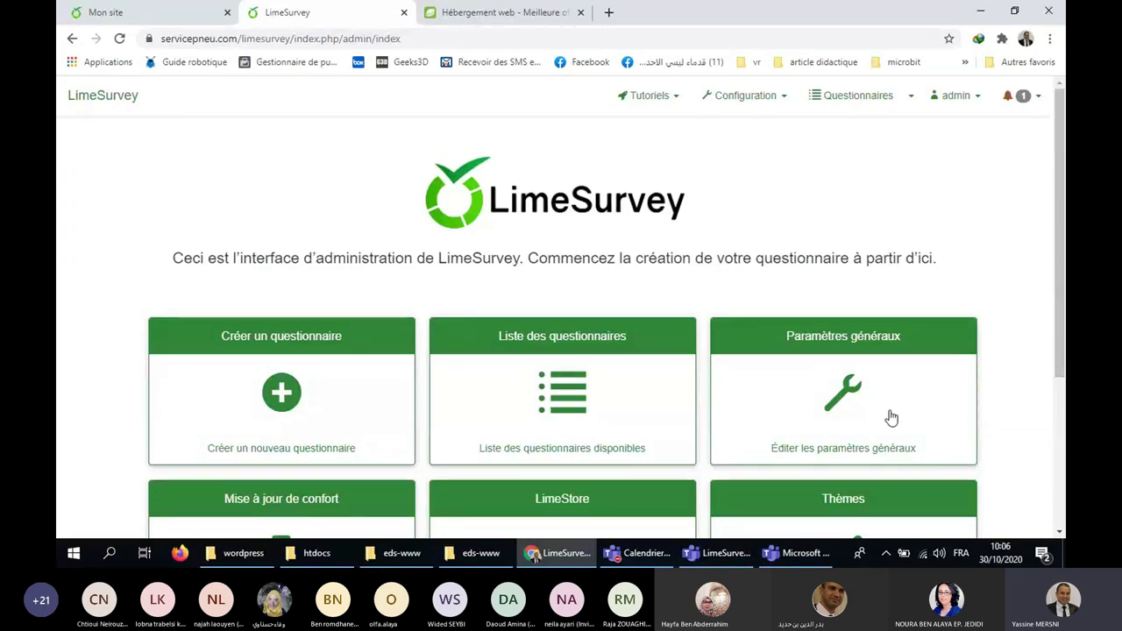
left_click(281, 396)
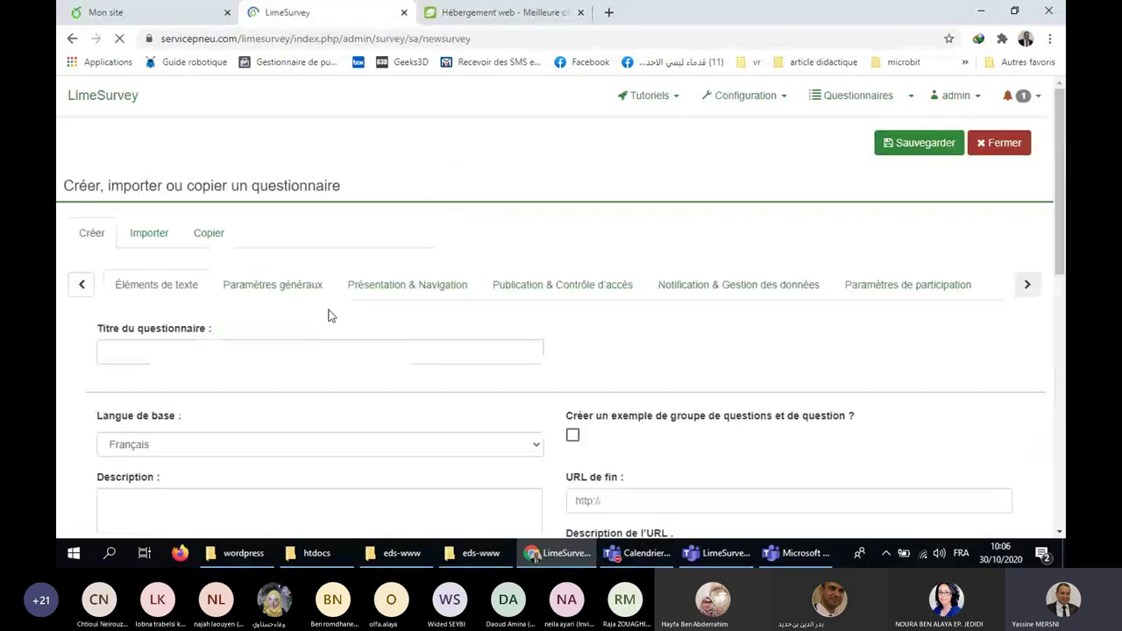
Switch to the local 'Mon site' tab to check its empty survey list.
scroll(378, 323, "down", 1)
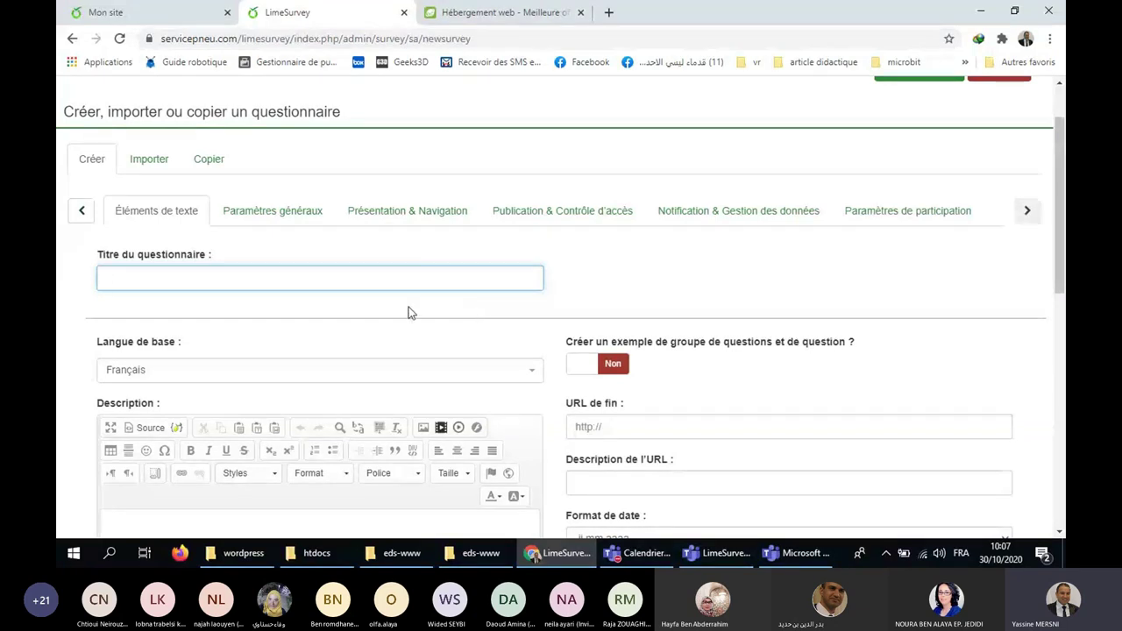
left_click(114, 13)
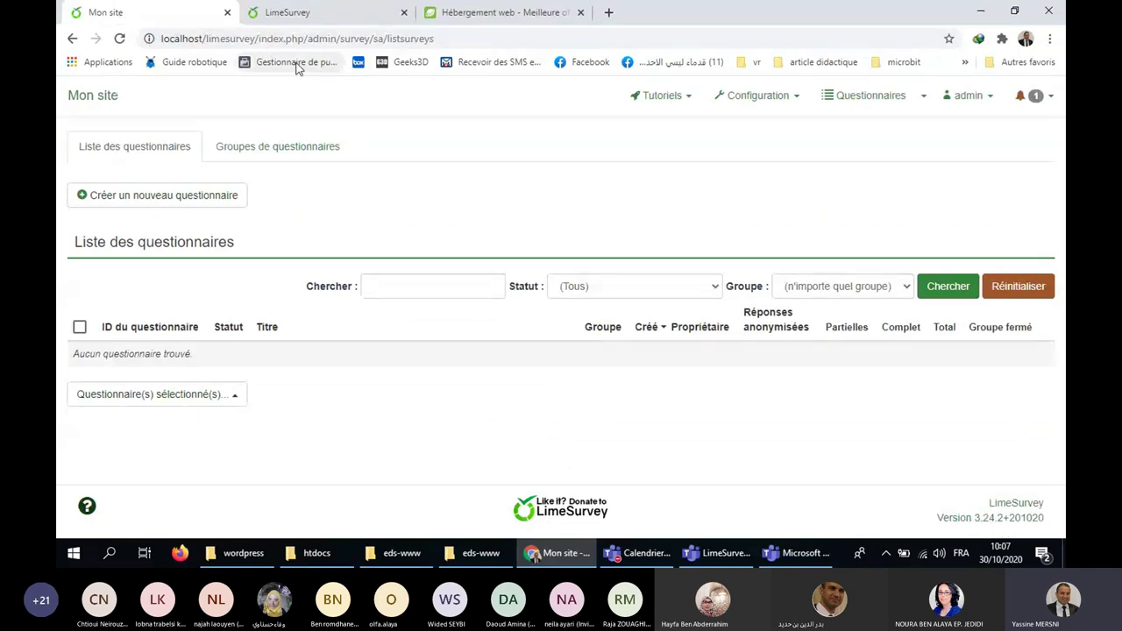
Title the online survey 'mon premier questionnaire' and place the cursor in its description editor.
left_click(254, 12)
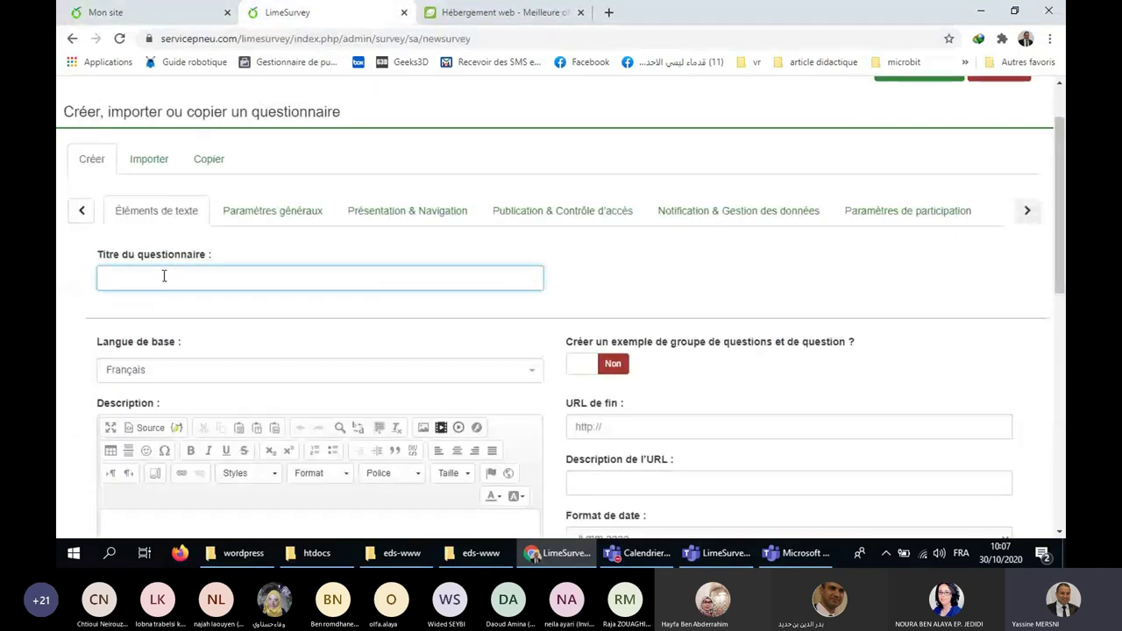
type("mon premier questionnaire")
scroll(164, 276, "down", 3)
left_click(144, 247)
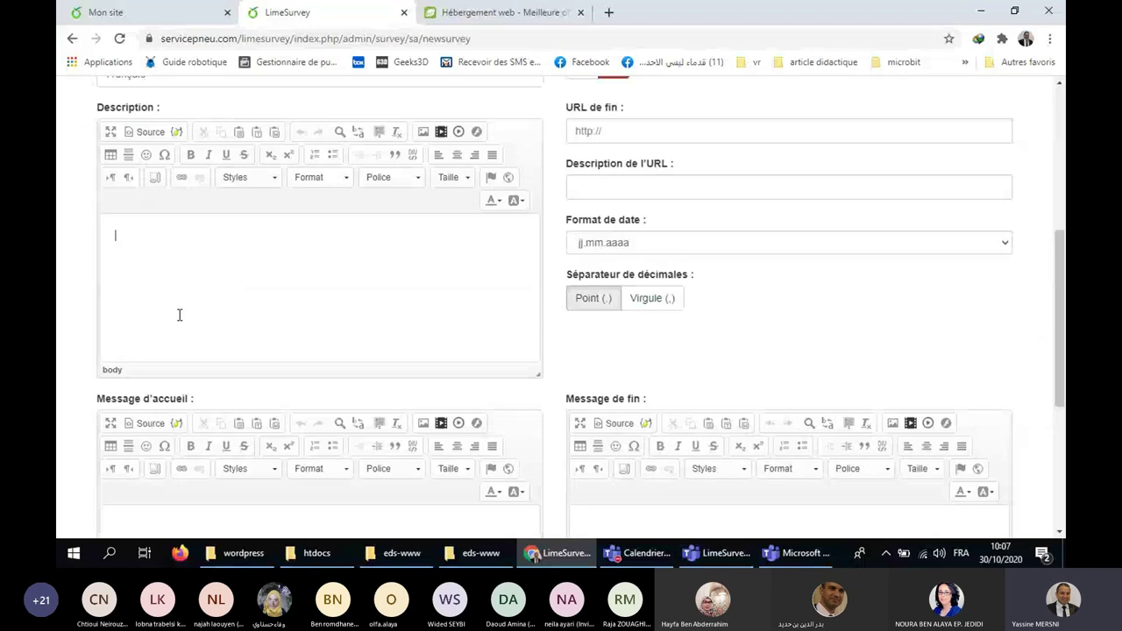
scroll(166, 342, "up", 2)
scroll(161, 356, "down", 1)
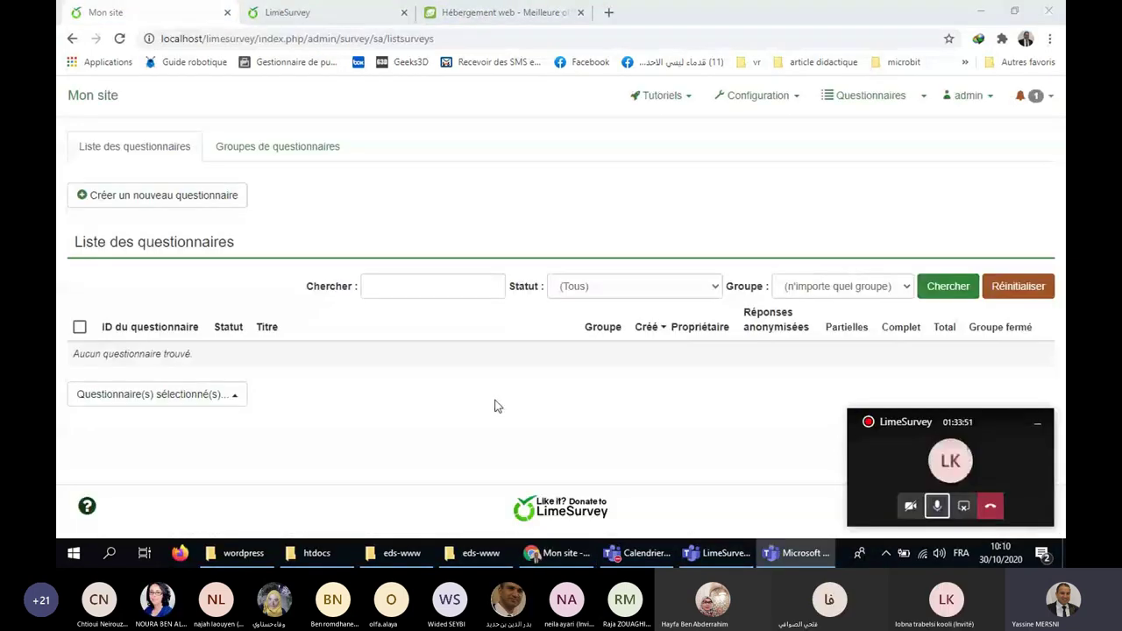
View the local site's survey groups, then return to the online new-survey form.
left_click(264, 167)
left_click(324, 21)
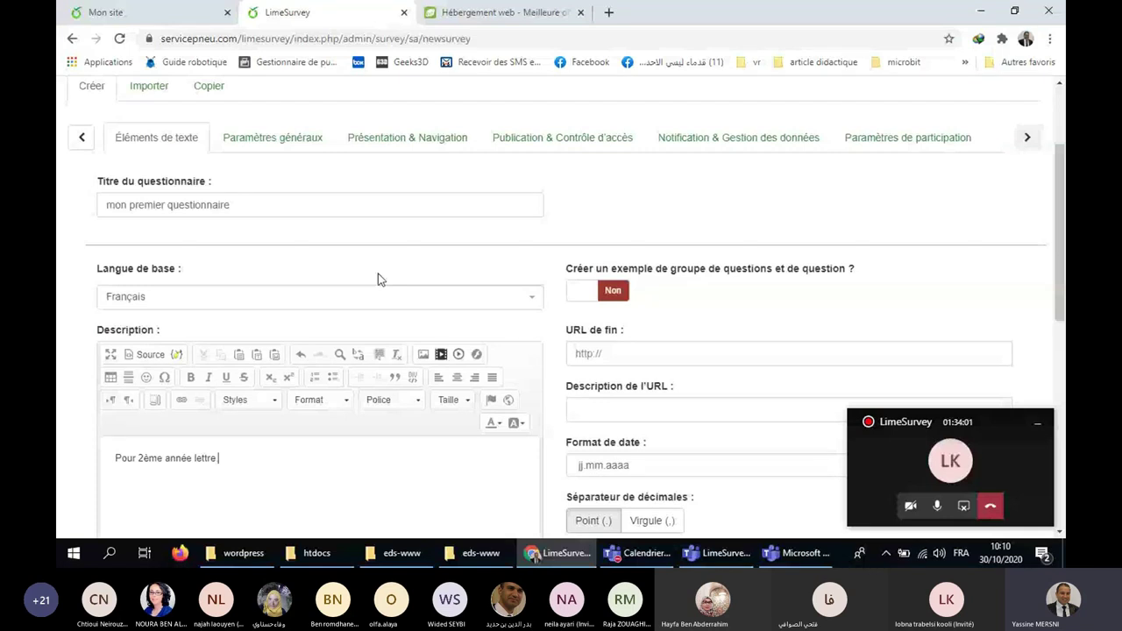
Enter welcome message 'Veuillez remplir ce formulaire' and end message 'Merci pour votre participation'.
scroll(502, 326, "up", 3)
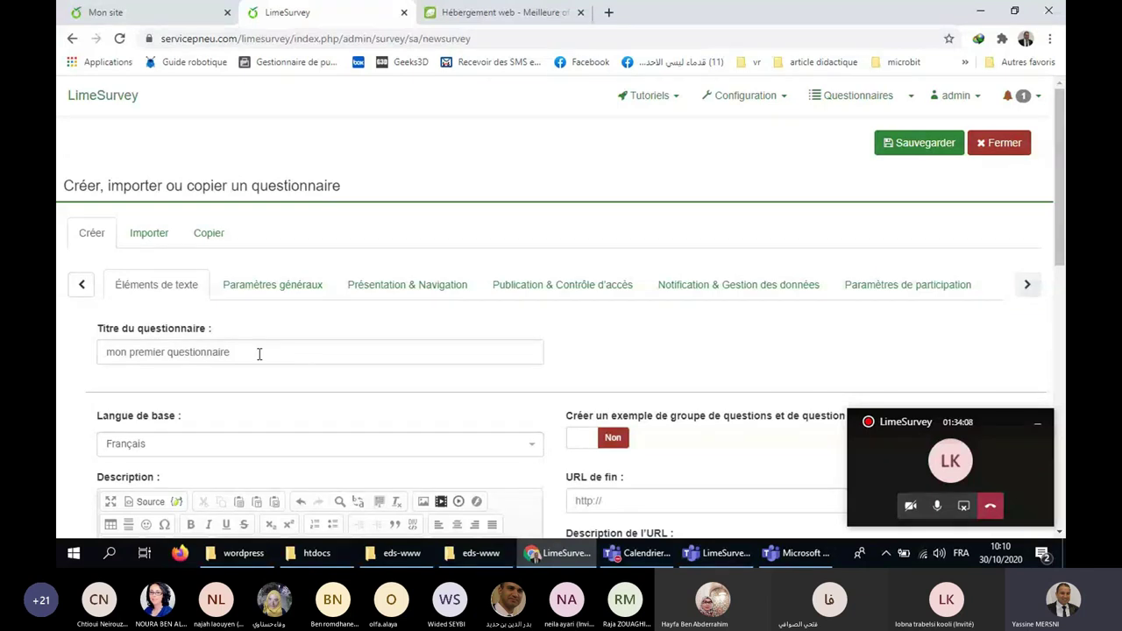
scroll(281, 355, "down", 3)
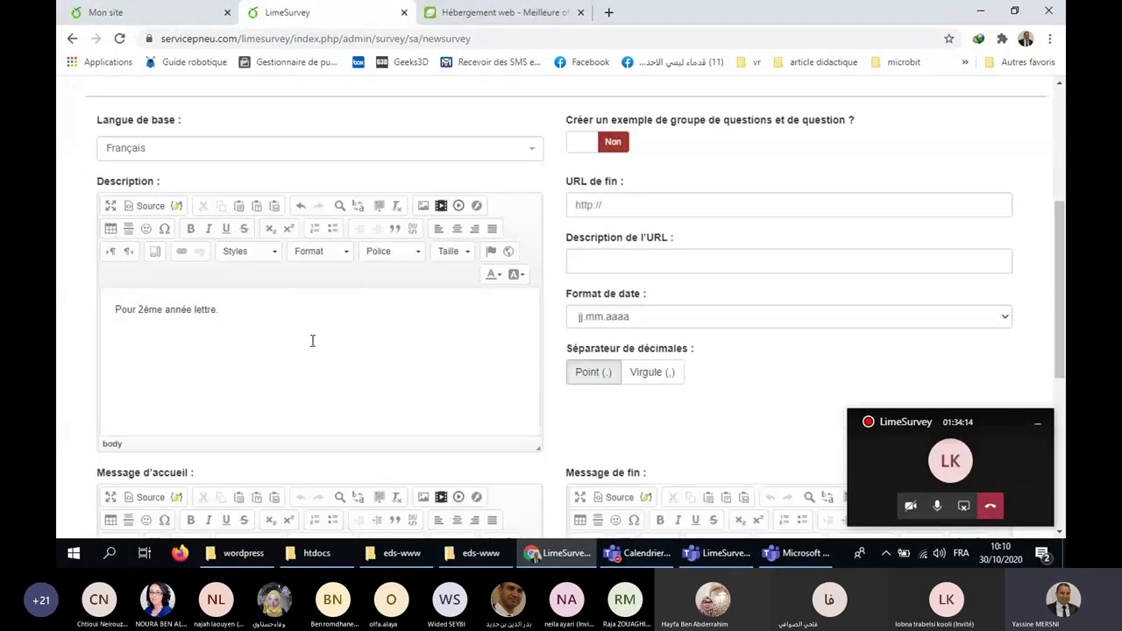
scroll(325, 333, "down", 3)
left_click(293, 331)
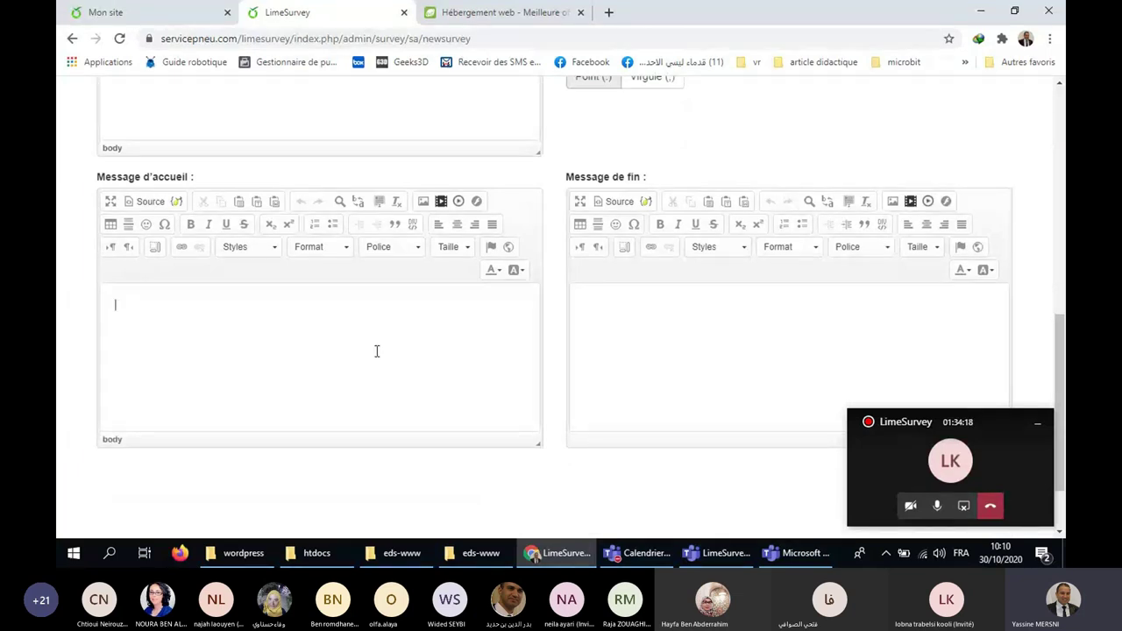
type("Veuillez remplir ce formulair")
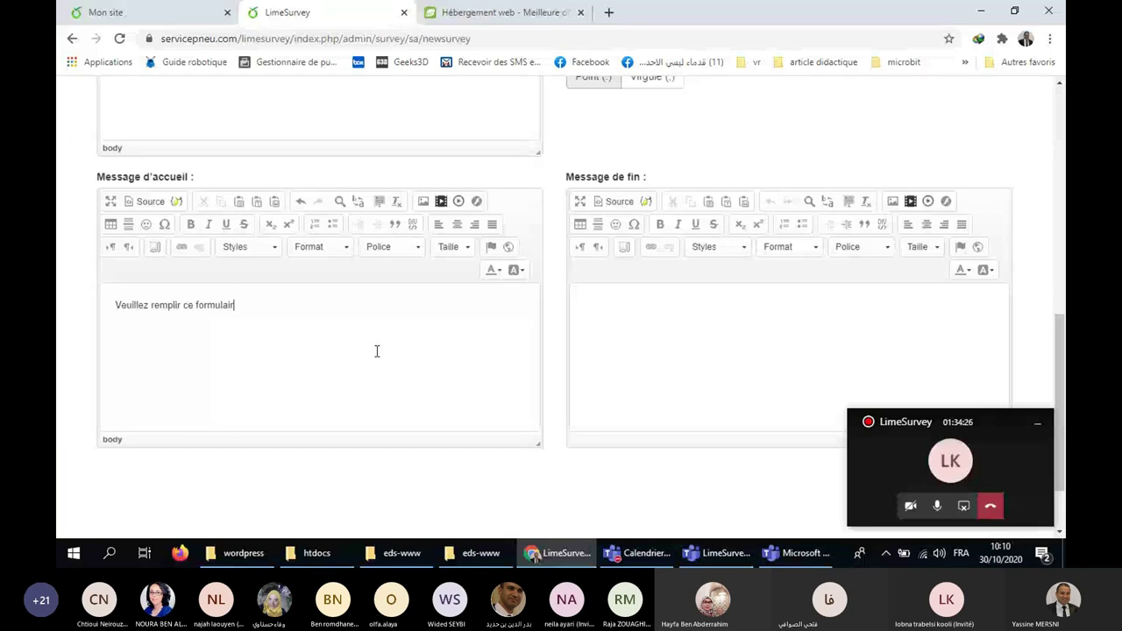
type("e")
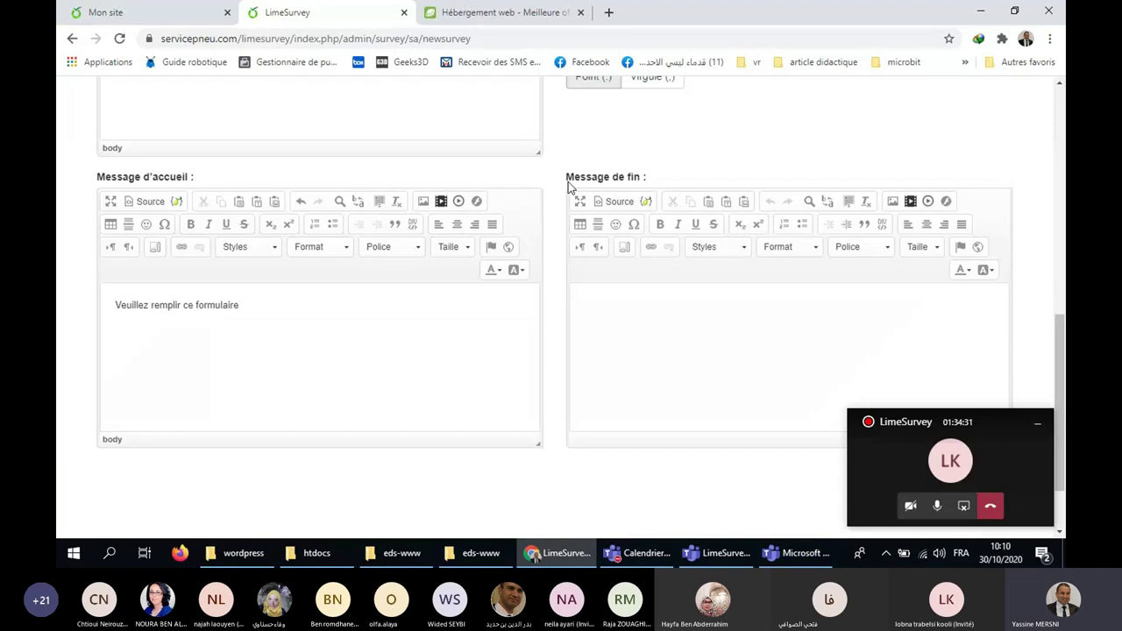
left_click(724, 338)
type("Merci pour vot")
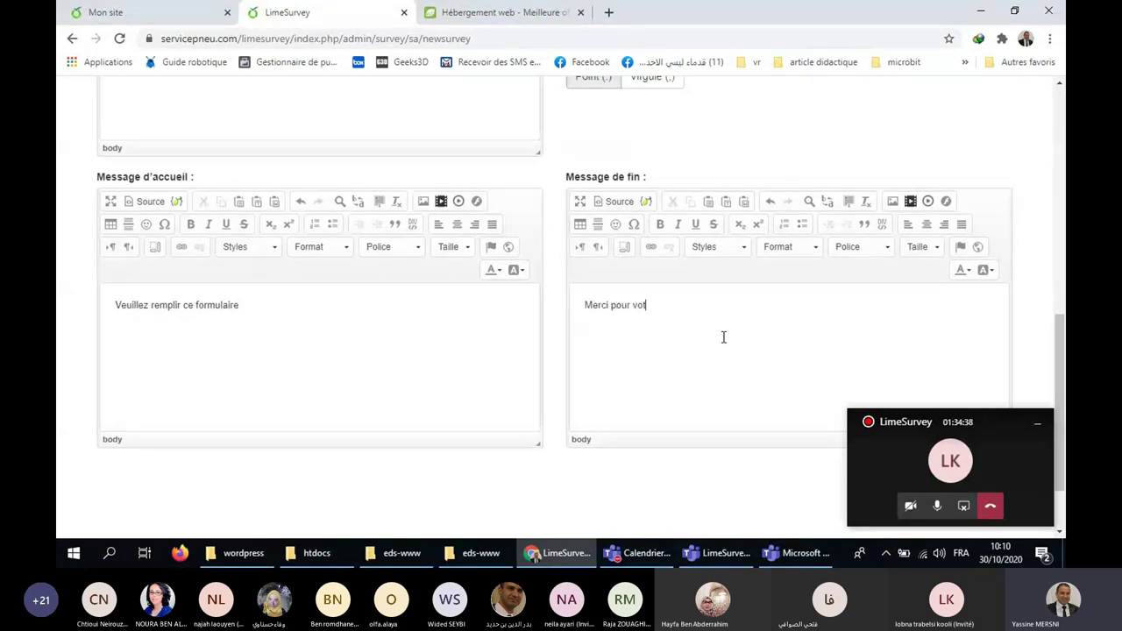
type("re participation.")
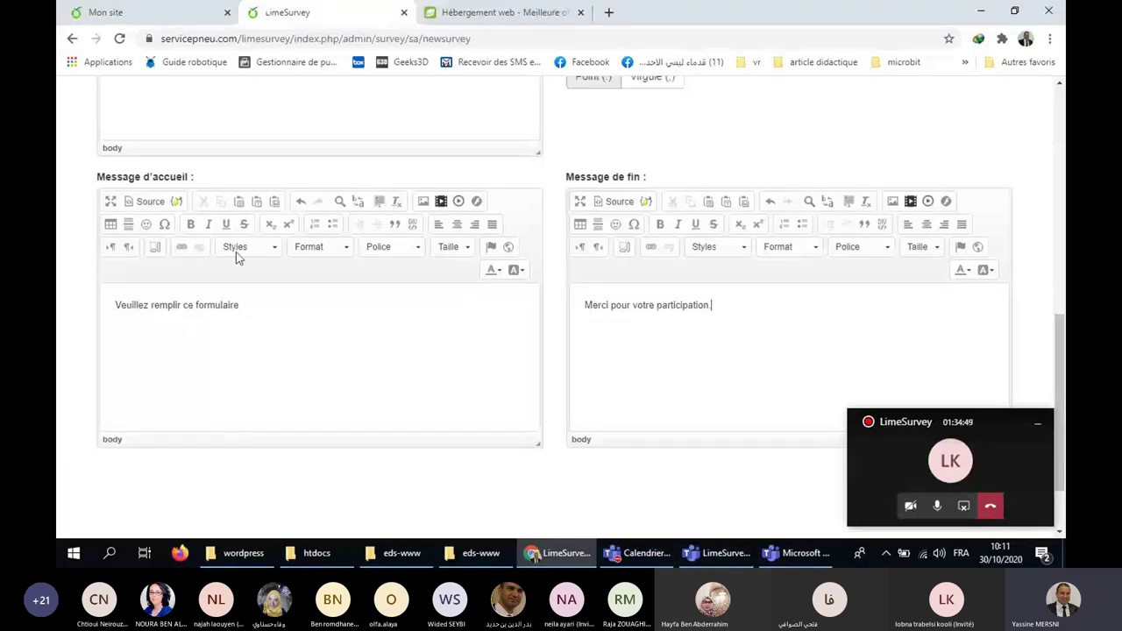
left_click(277, 310)
left_click(664, 359)
key("End")
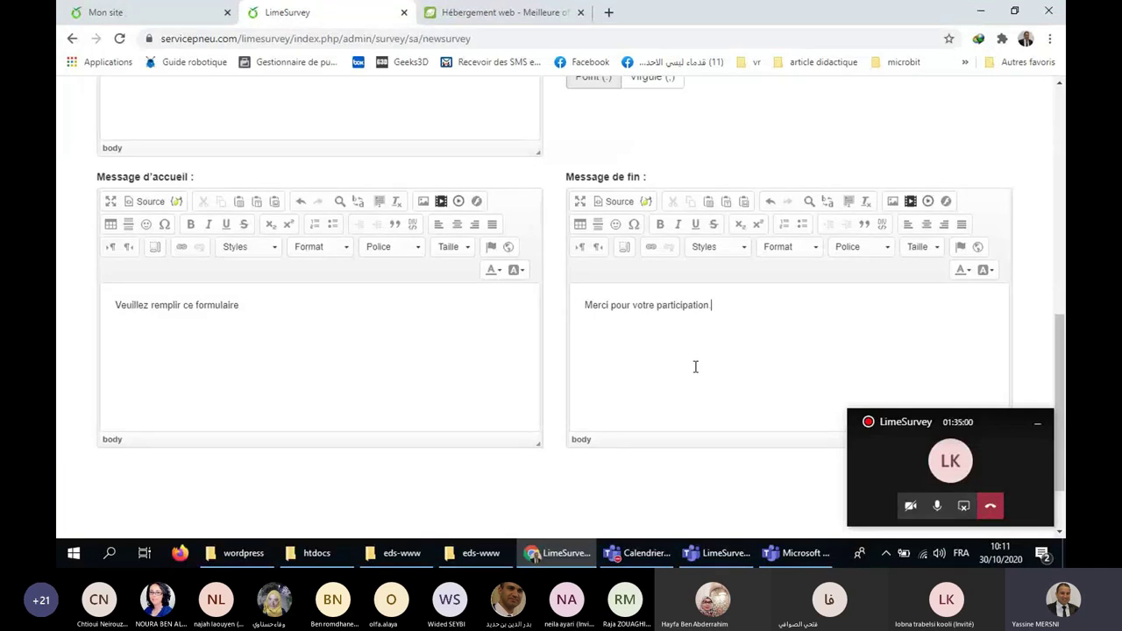
scroll(742, 412, "up", 3)
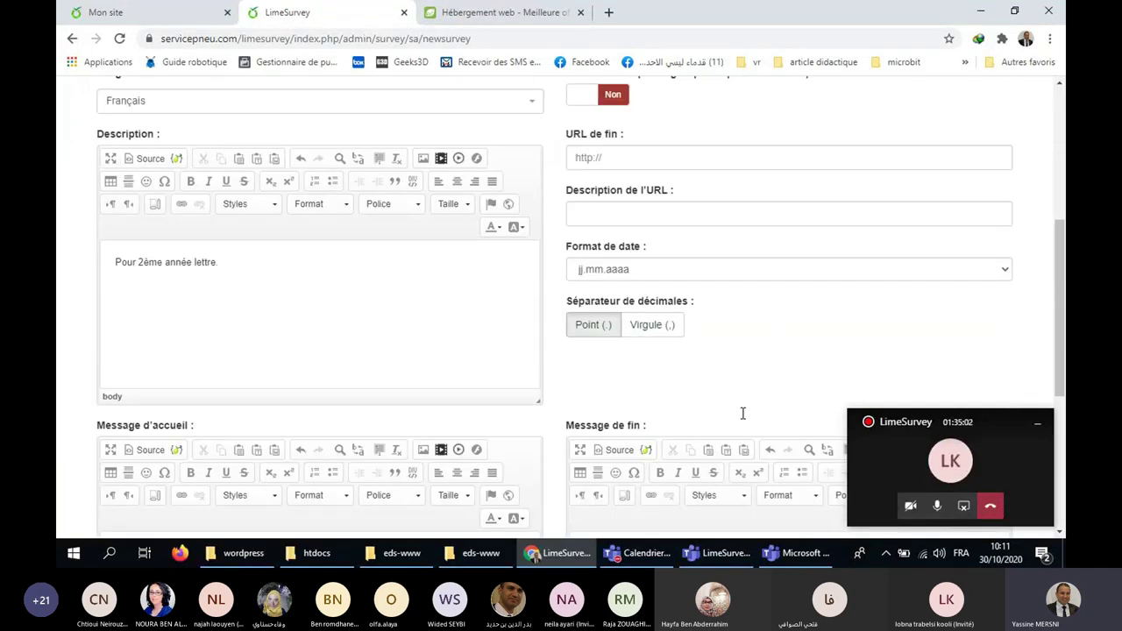
scroll(743, 413, "up", 1)
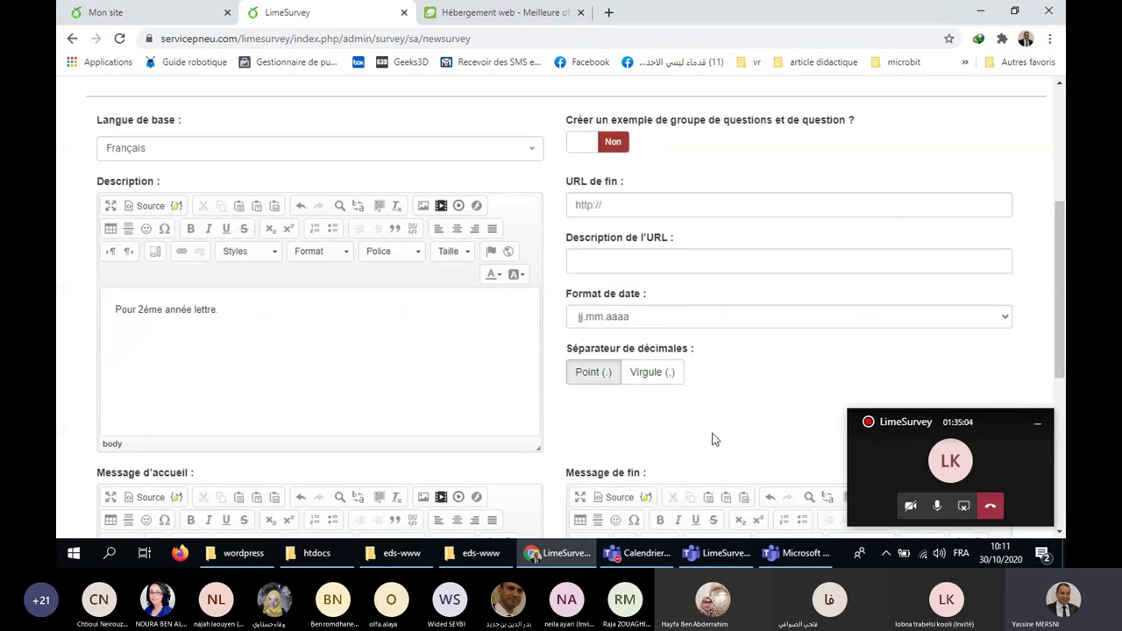
scroll(712, 438, "up", 3)
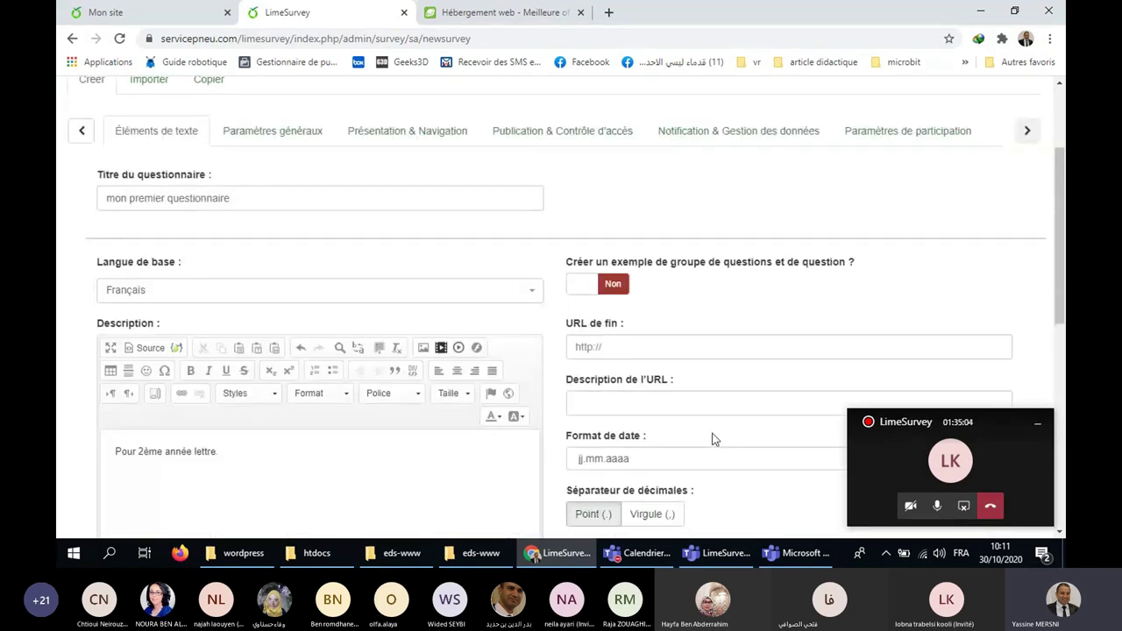
scroll(310, 297, "up", 1)
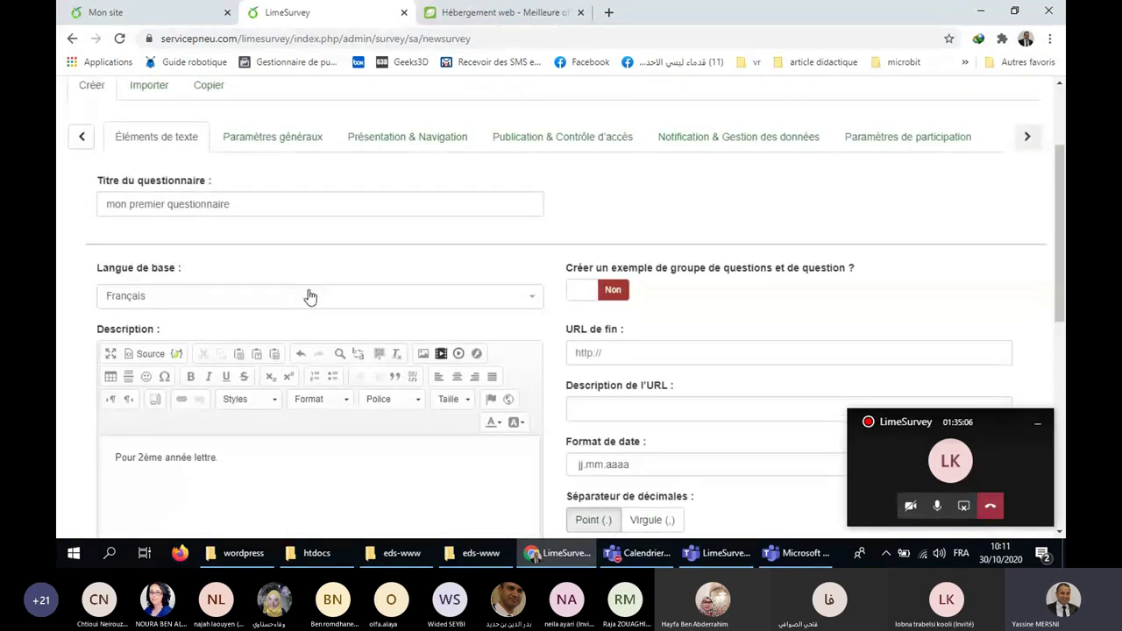
left_click(273, 137)
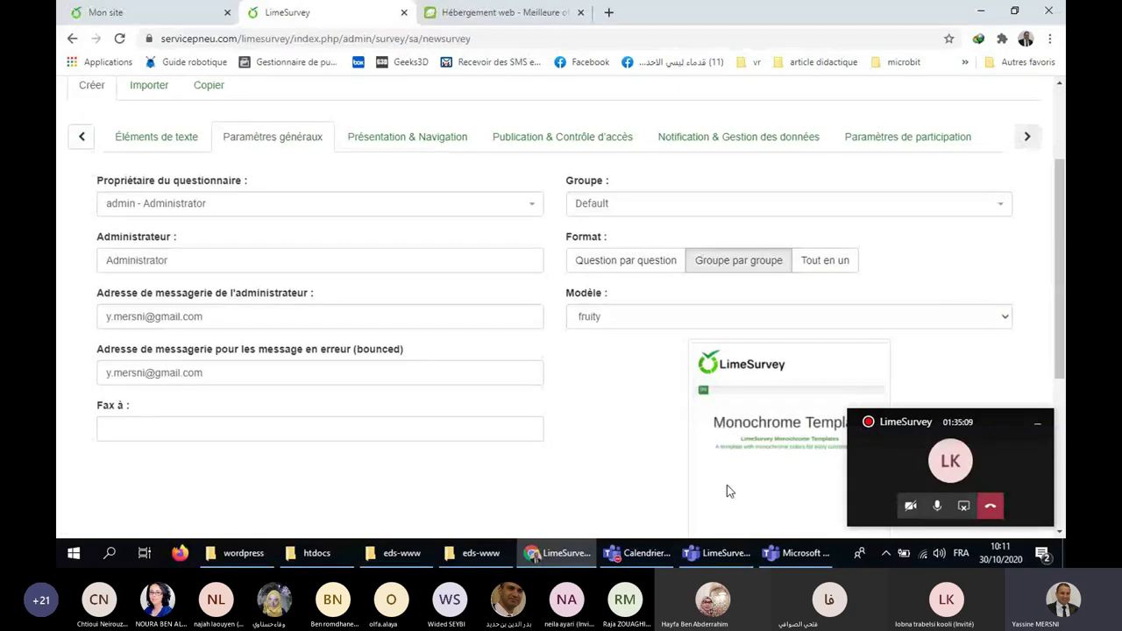
left_click(406, 137)
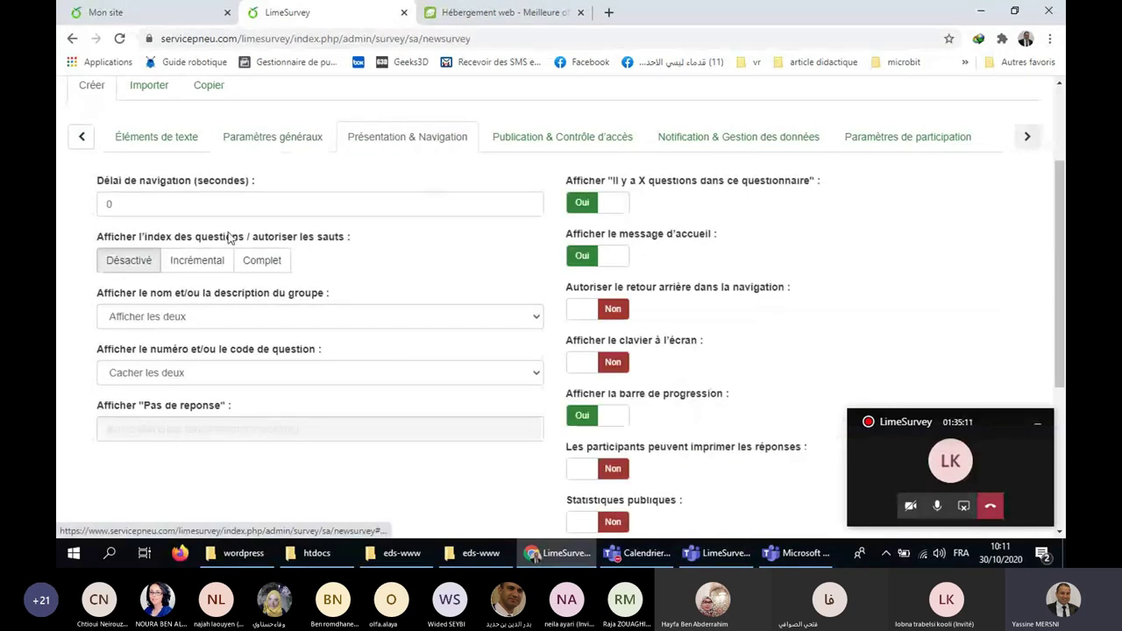
left_click(573, 138)
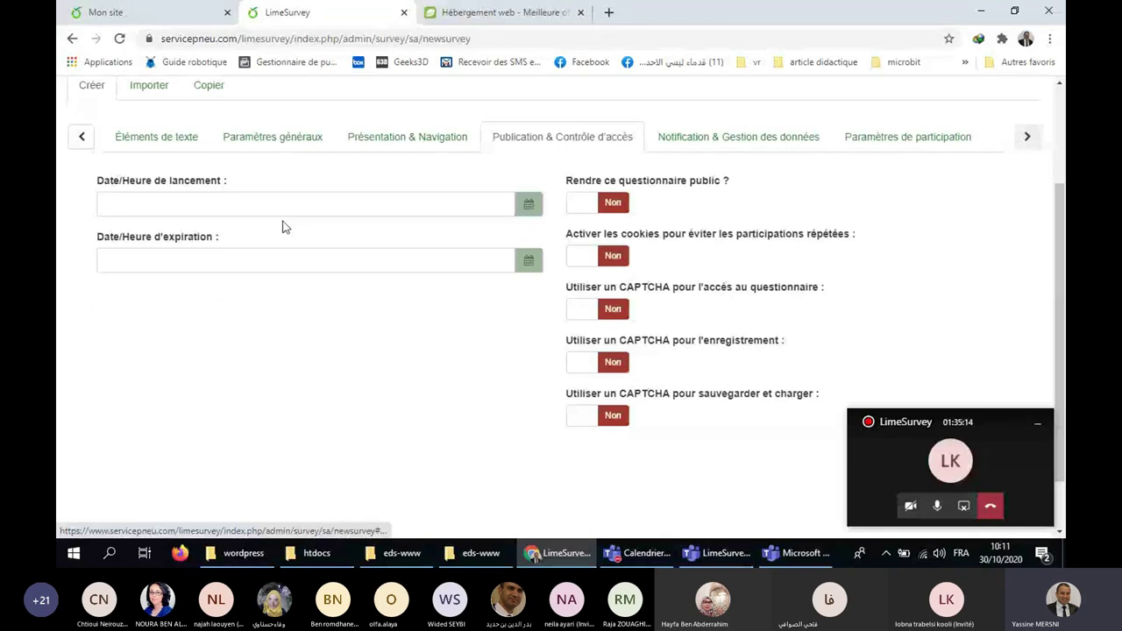
left_click(192, 202)
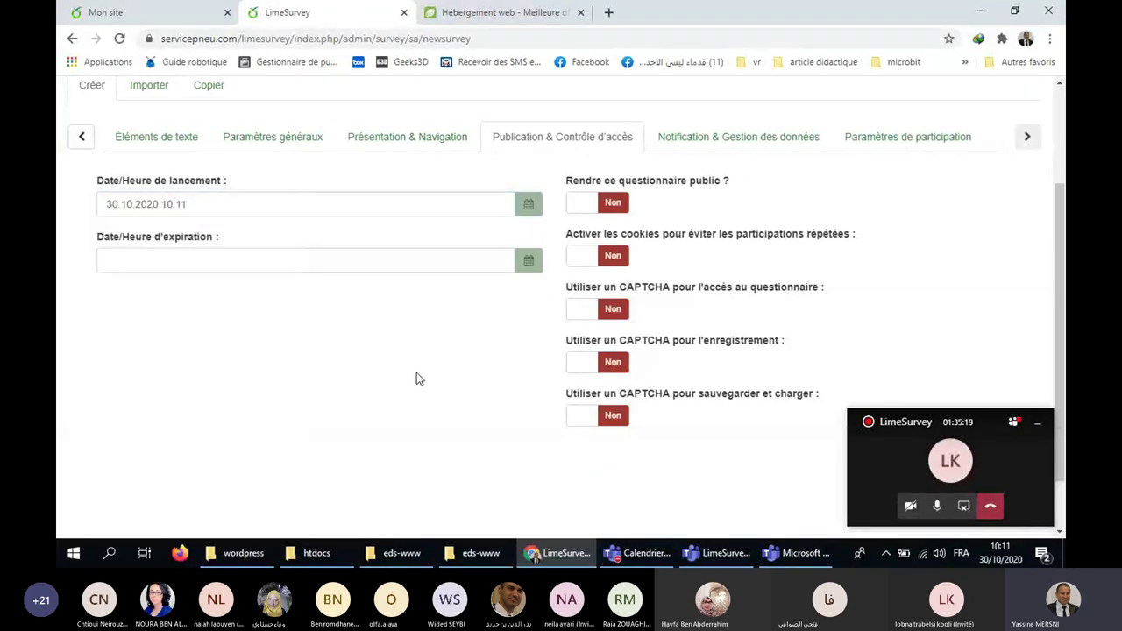
left_click(246, 203)
key("BackSpace")
key("BackSpace")
key("BackSpace")
key("BackSpace")
key("BackSpace")
key("BackSpace")
key("BackSpace")
key("BackSpace")
key("BackSpace")
key("BackSpace")
key("BackSpace")
key("BackSpace")
key("BackSpace")
key("BackSpace")
key("BackSpace")
key("BackSpace")
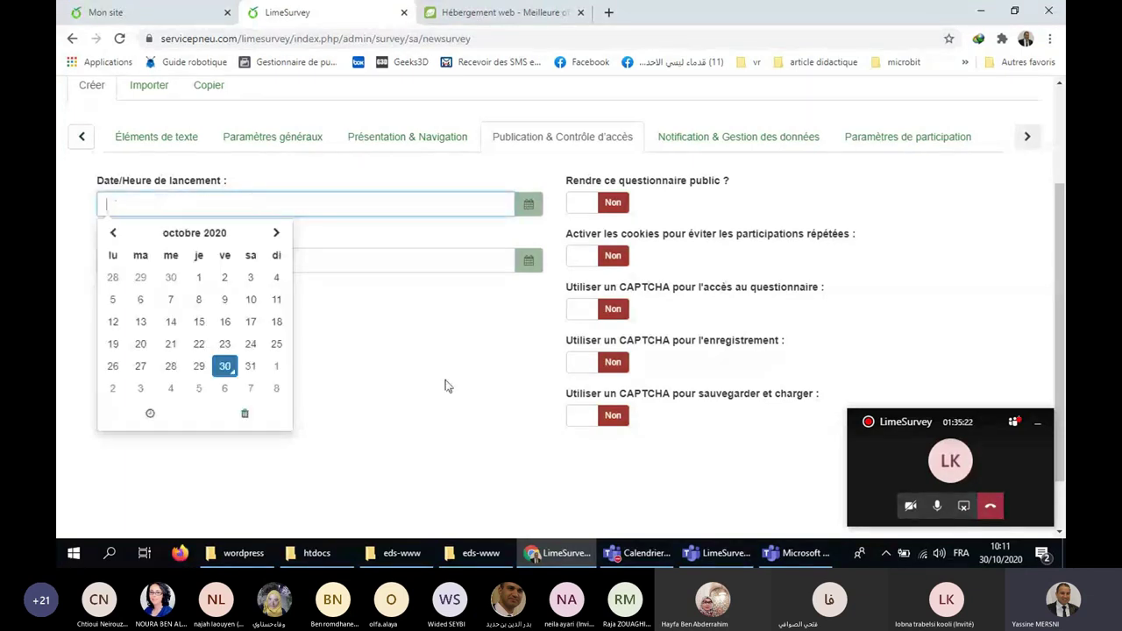
key("Escape")
left_click(440, 423)
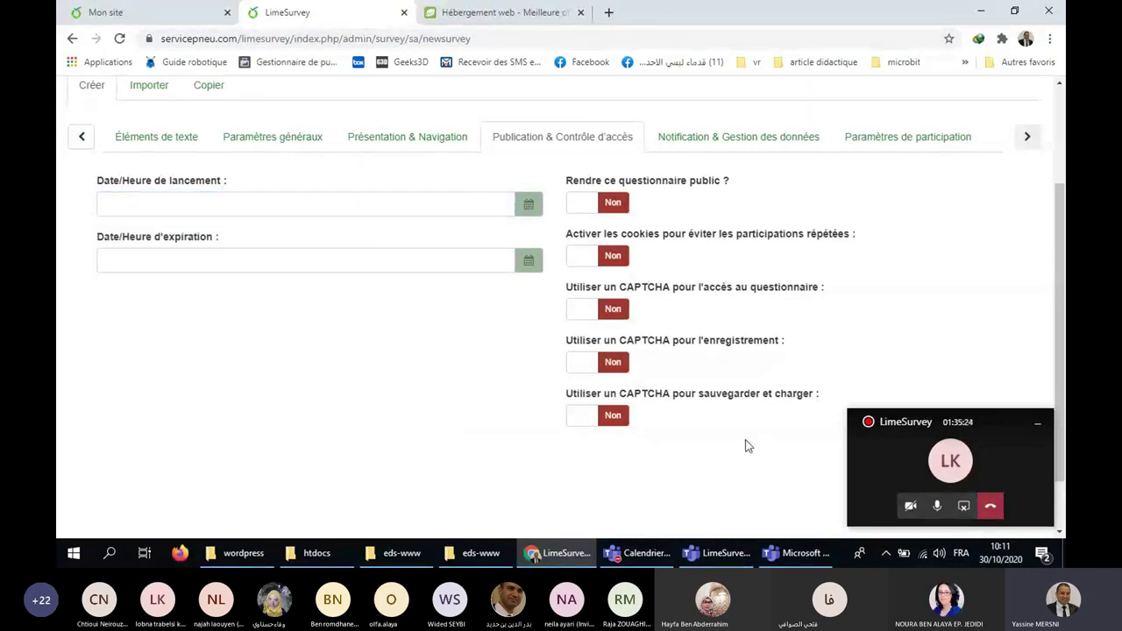
left_click(750, 140)
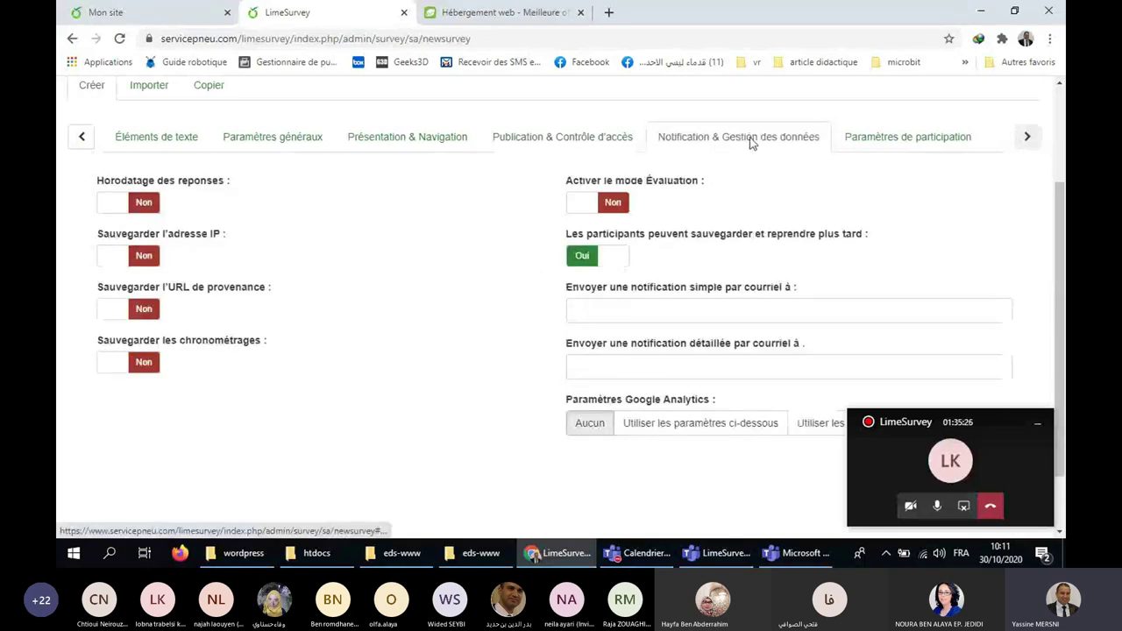
left_click(890, 140)
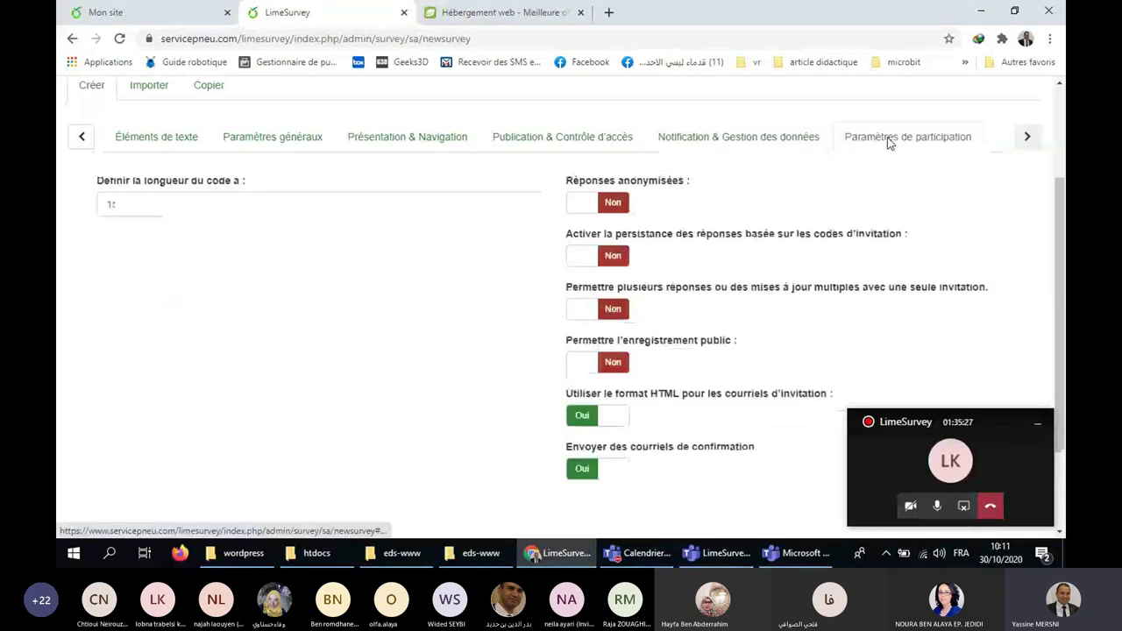
left_click(82, 138)
left_click(140, 140)
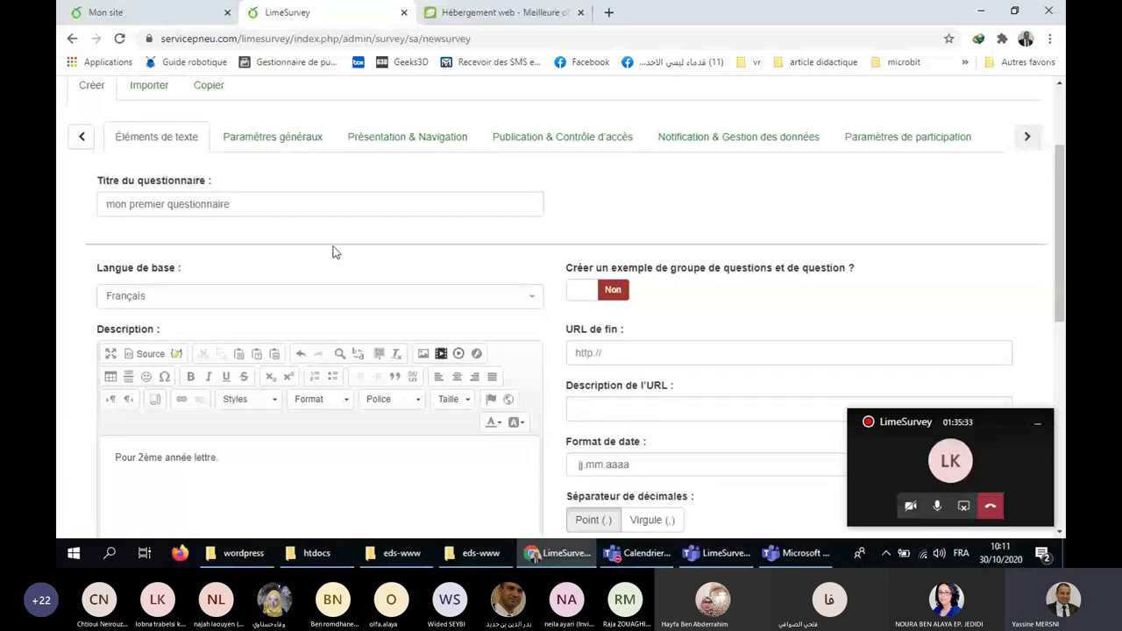
Save the new-survey form, creating 'mon premier questionnaire' with ID 651312.
scroll(334, 252, "down", 5)
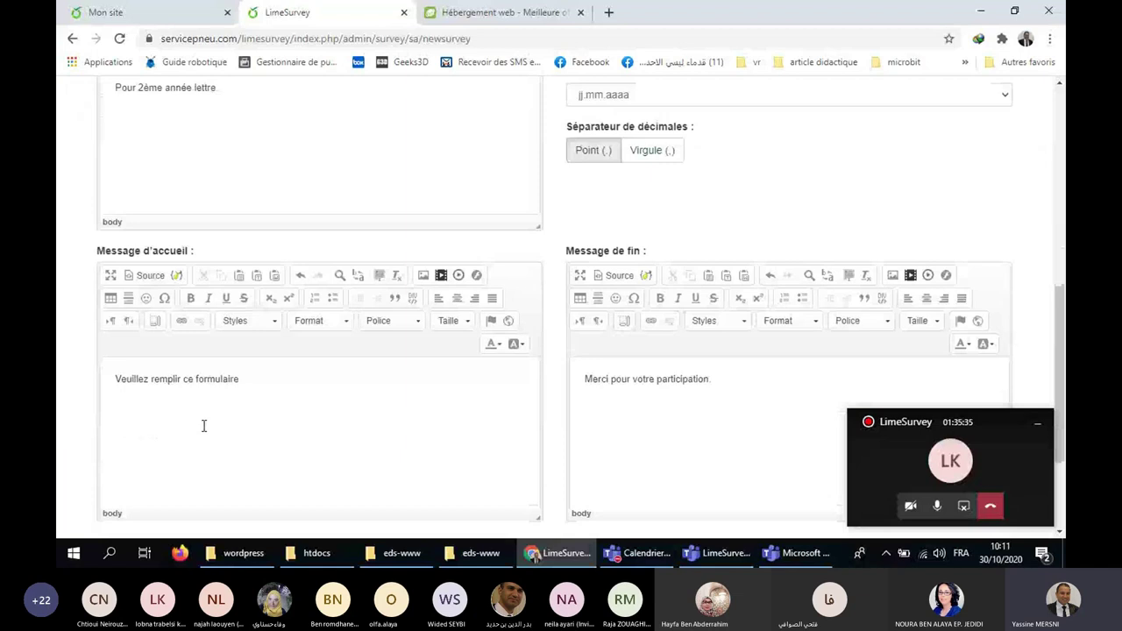
scroll(746, 412, "up", 6)
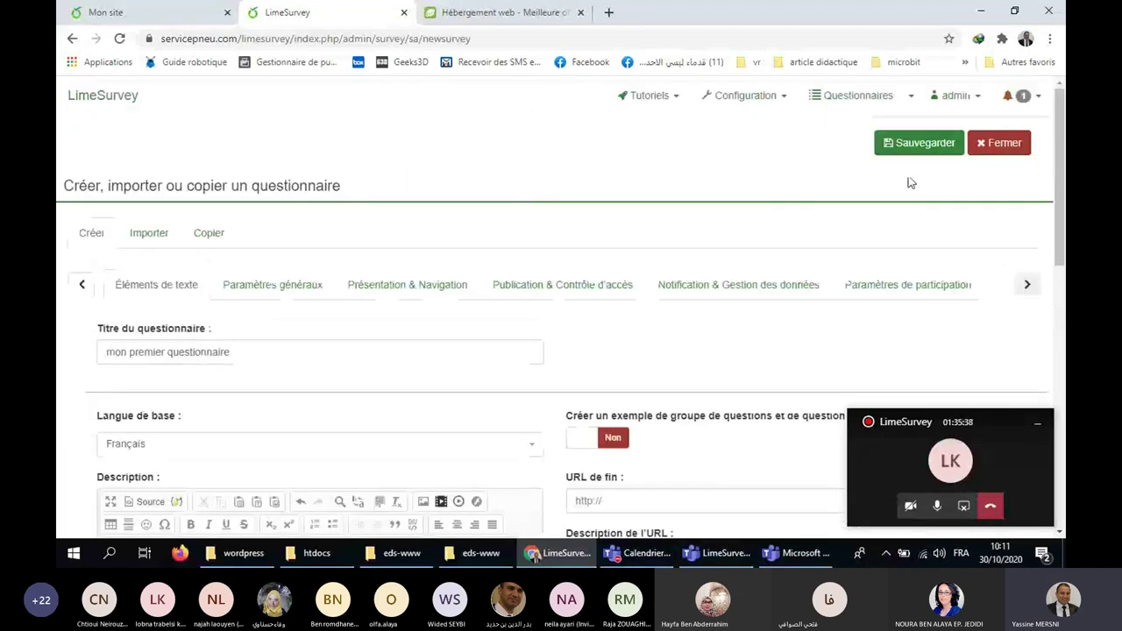
left_click(914, 147)
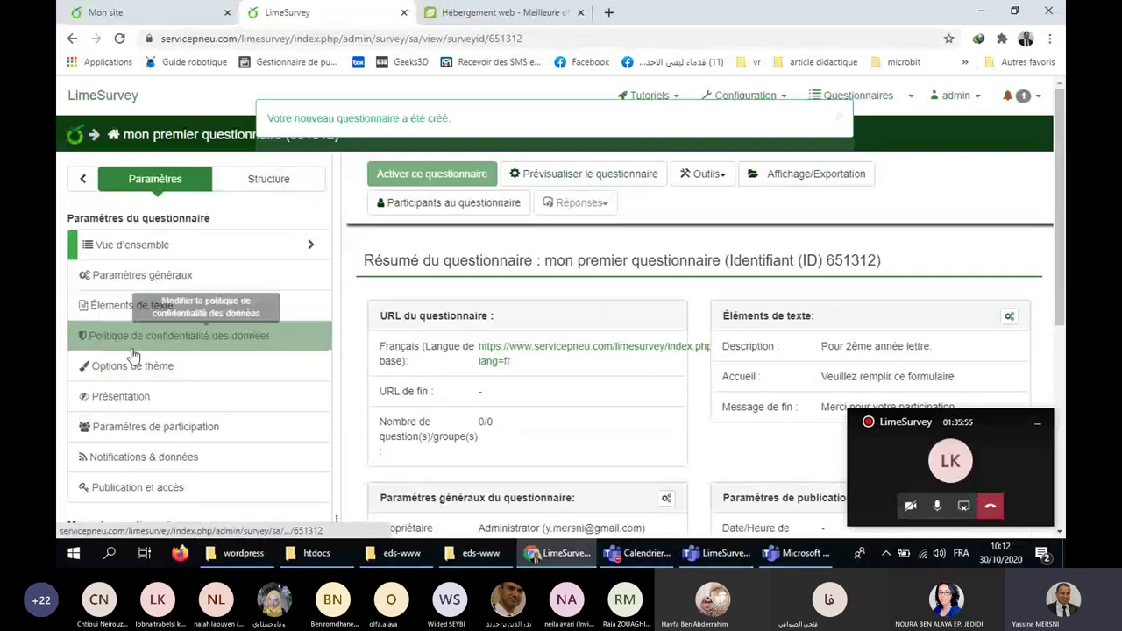
scroll(162, 334, "down", 3)
scroll(160, 456, "up", 3)
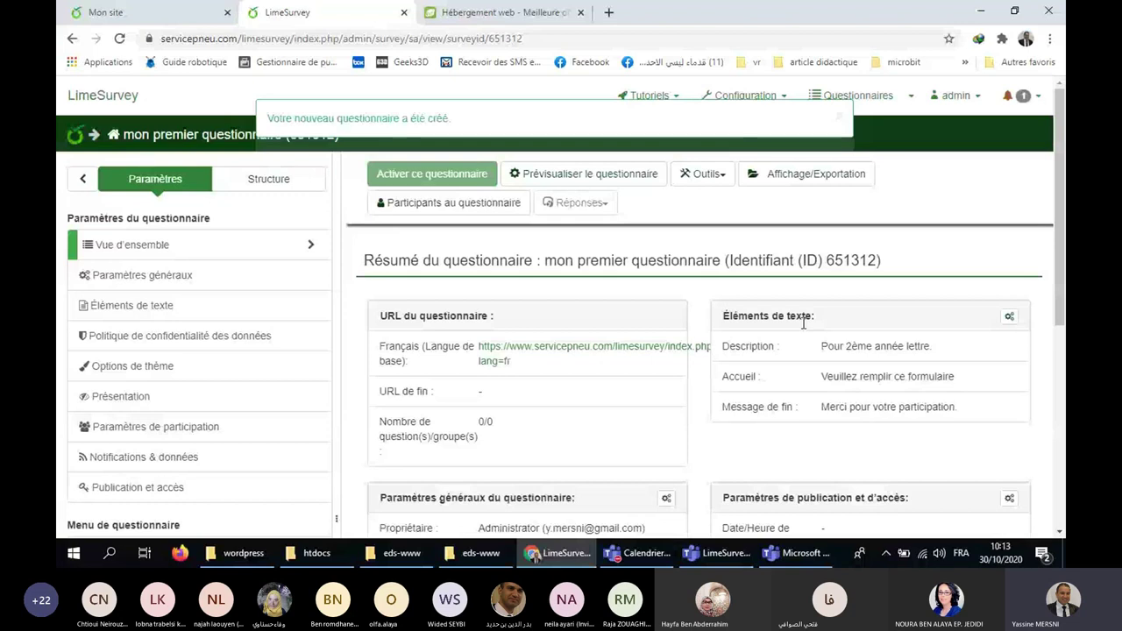
scroll(804, 323, "down", 3)
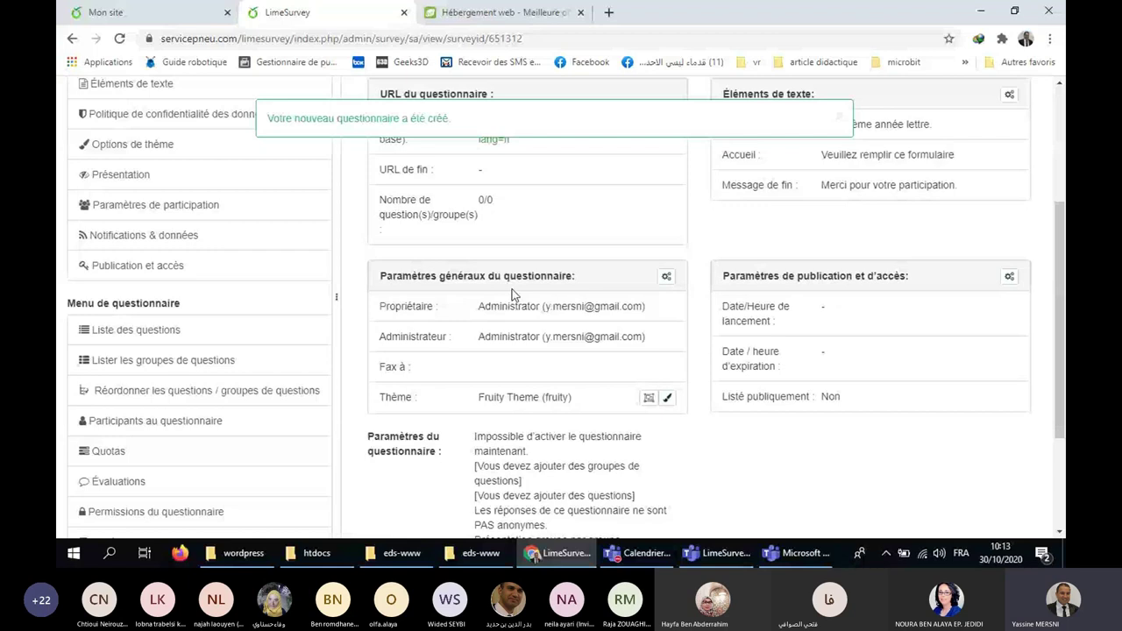
scroll(515, 294, "up", 3)
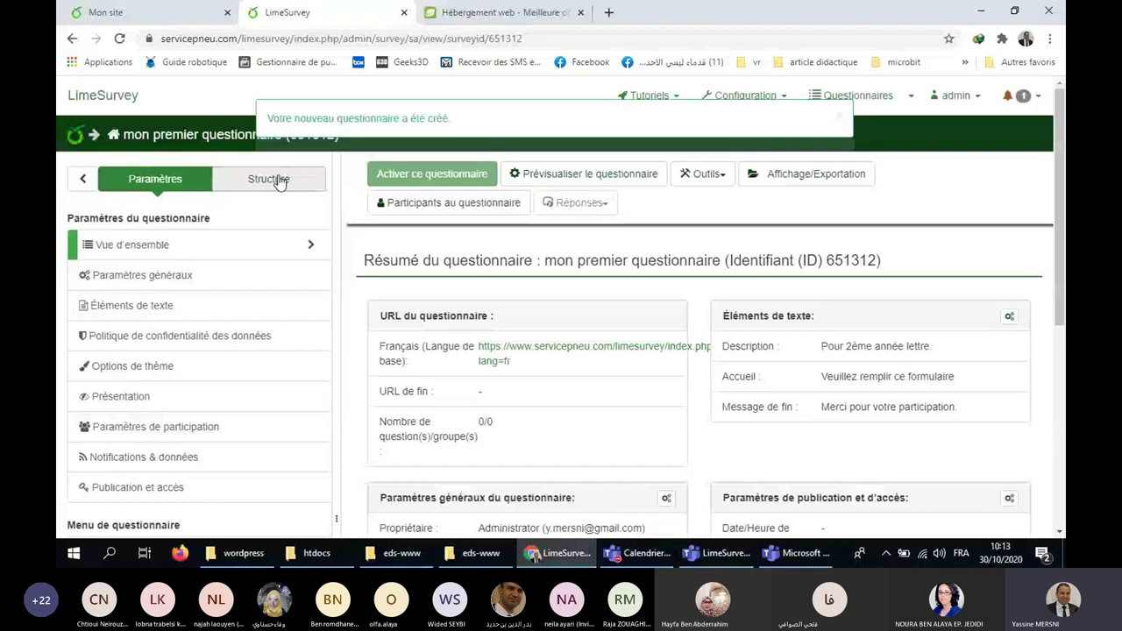
Show the structure of 'mon premier questionnaire', which has 0 groups and 0 questions.
left_click(277, 182)
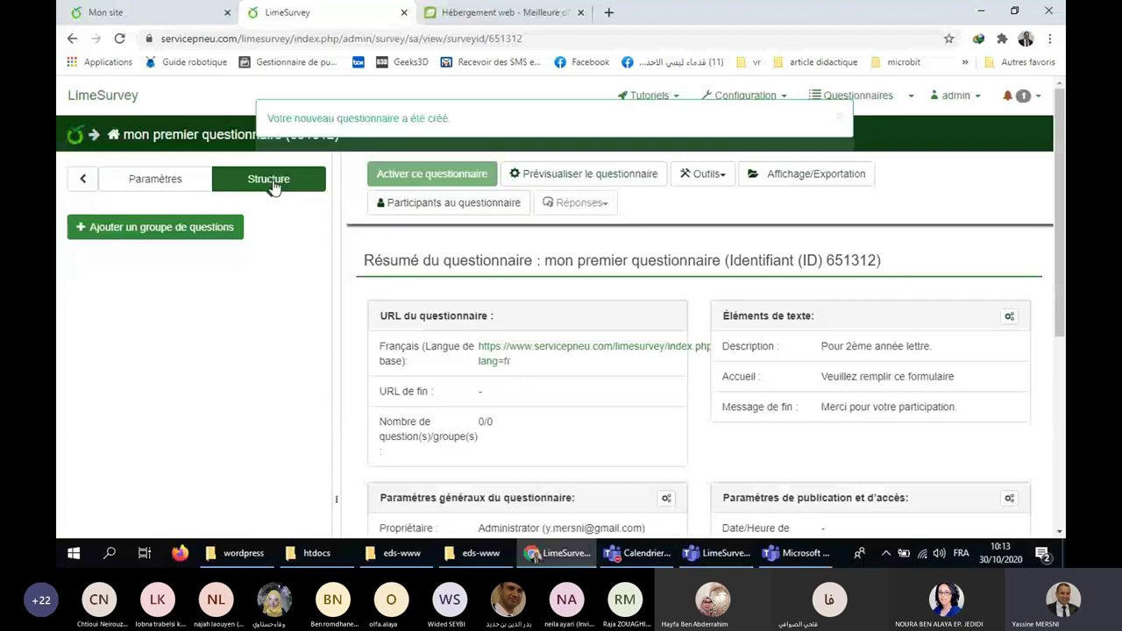
left_click(290, 184)
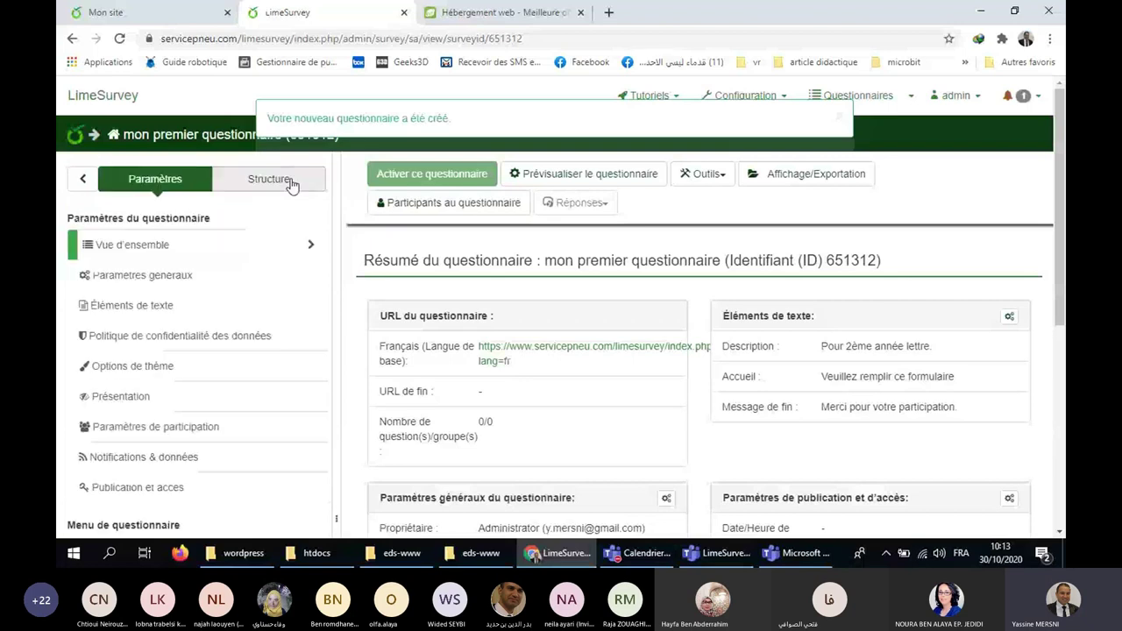
left_click(290, 182)
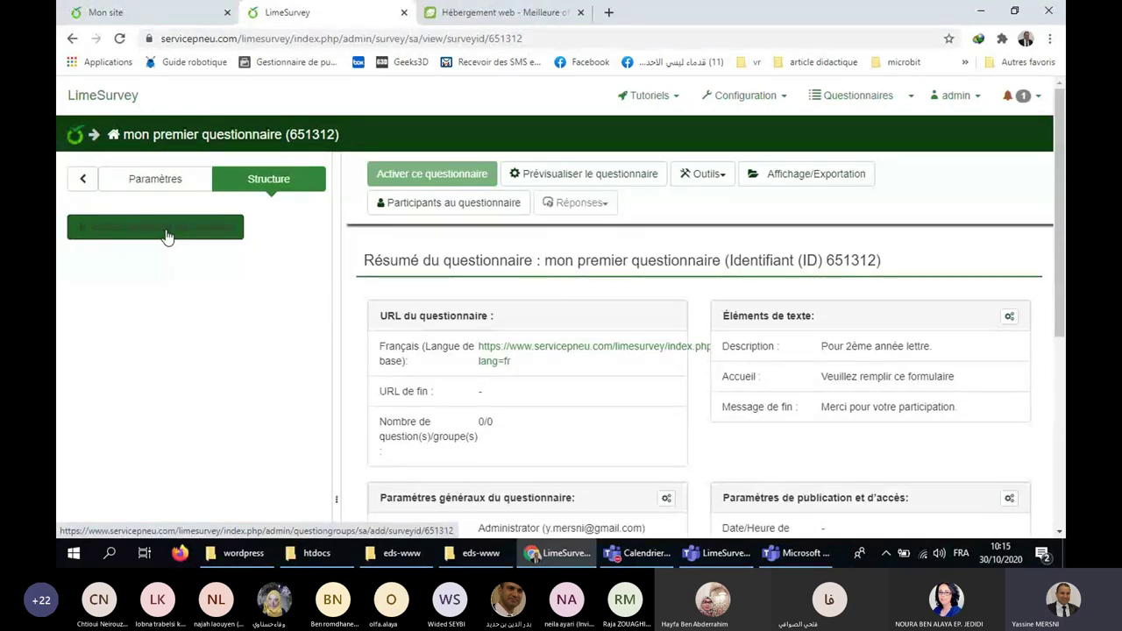
Create a question group titled 'Informations personnelles'.
left_click(161, 230)
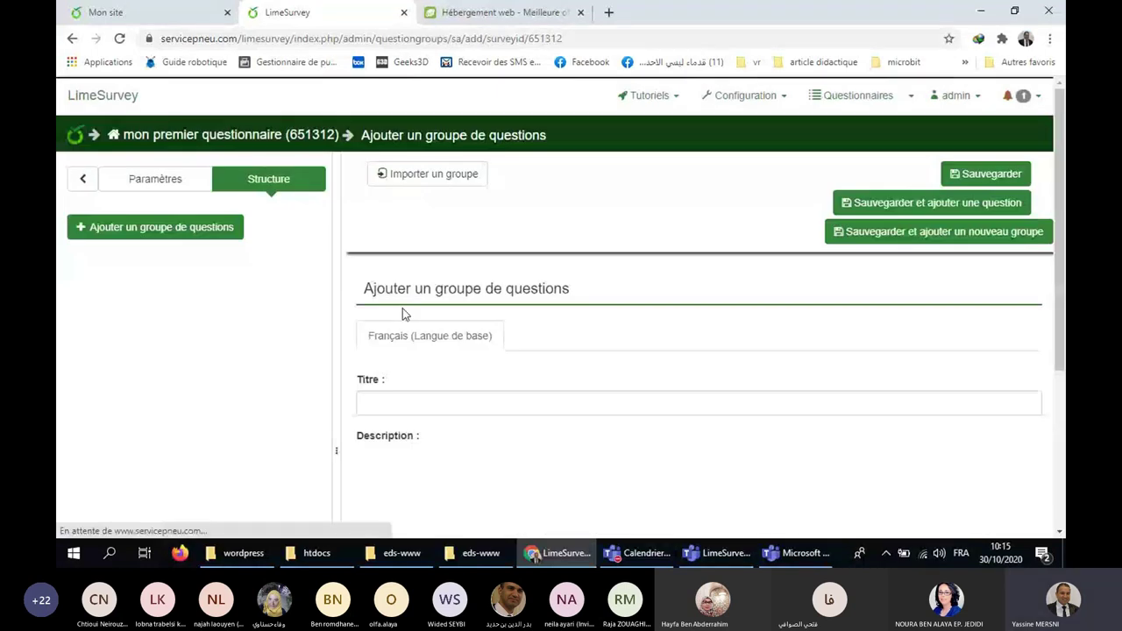
scroll(482, 294, "down", 2)
left_click(443, 256)
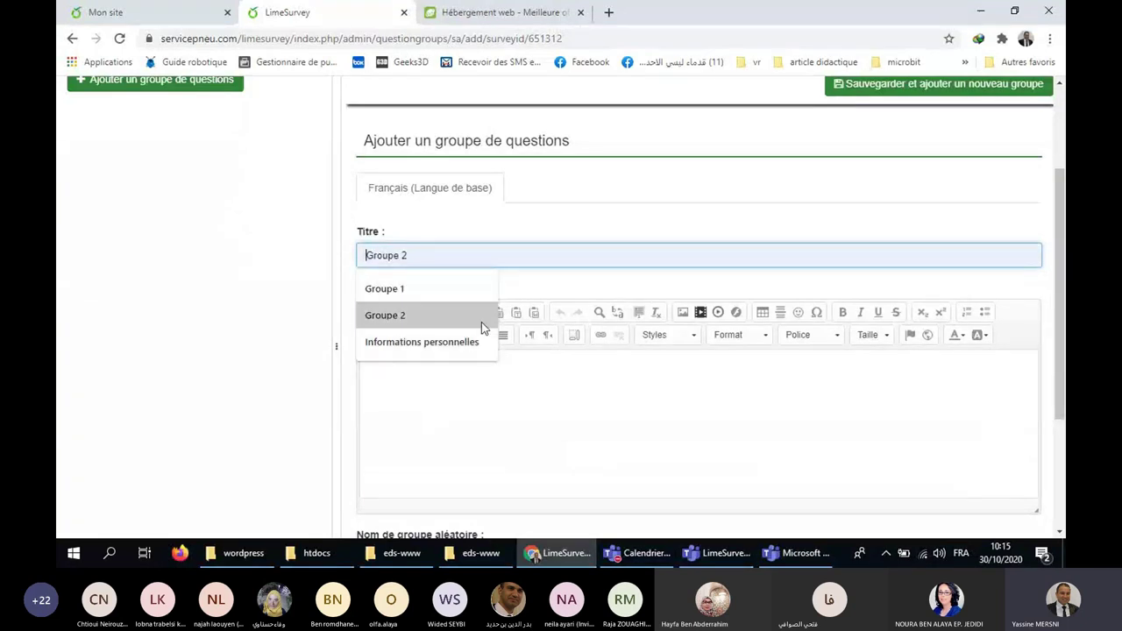
left_click(458, 344)
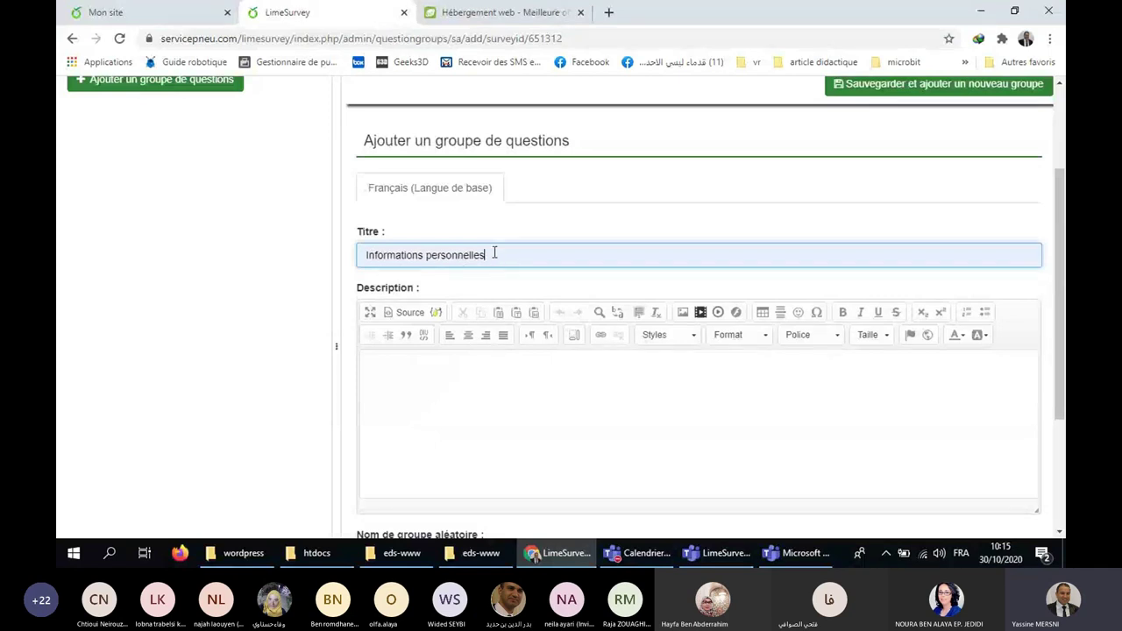
Add the second group 'Contenu du questionnaire' and open it for editing.
scroll(500, 271, "up", 1)
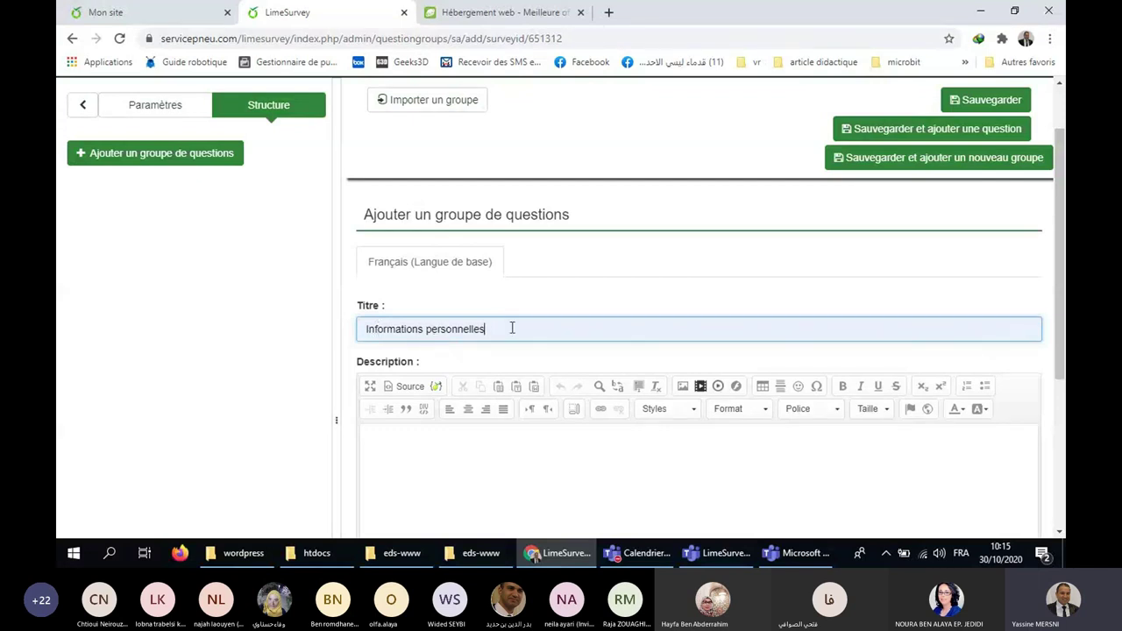
scroll(689, 325, "up", 1)
scroll(689, 326, "up", 2)
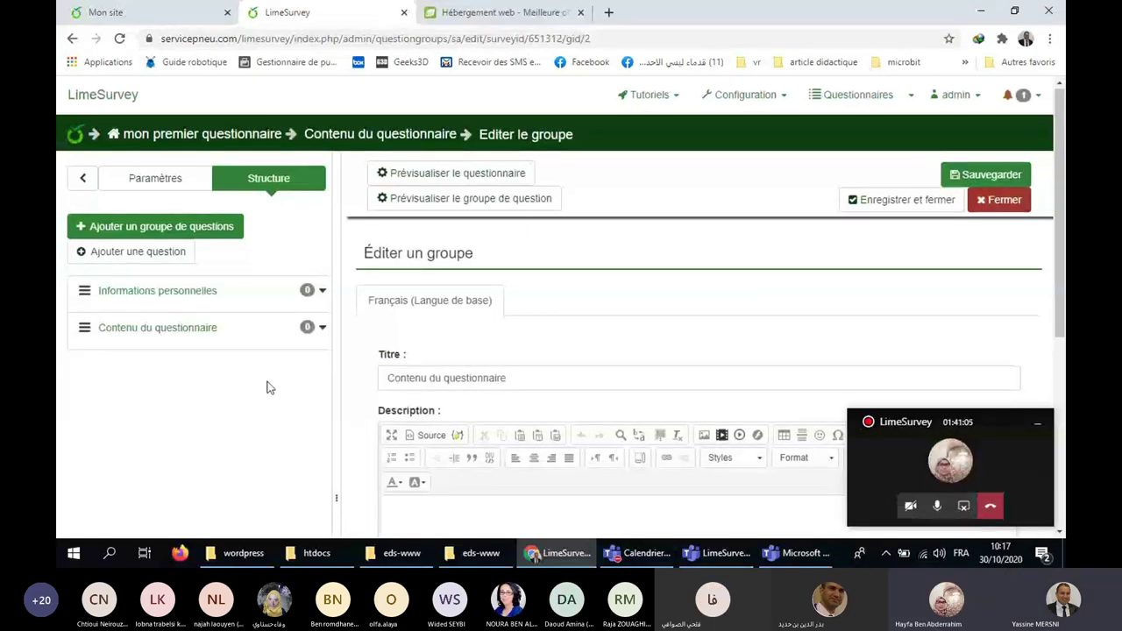
left_click(214, 237)
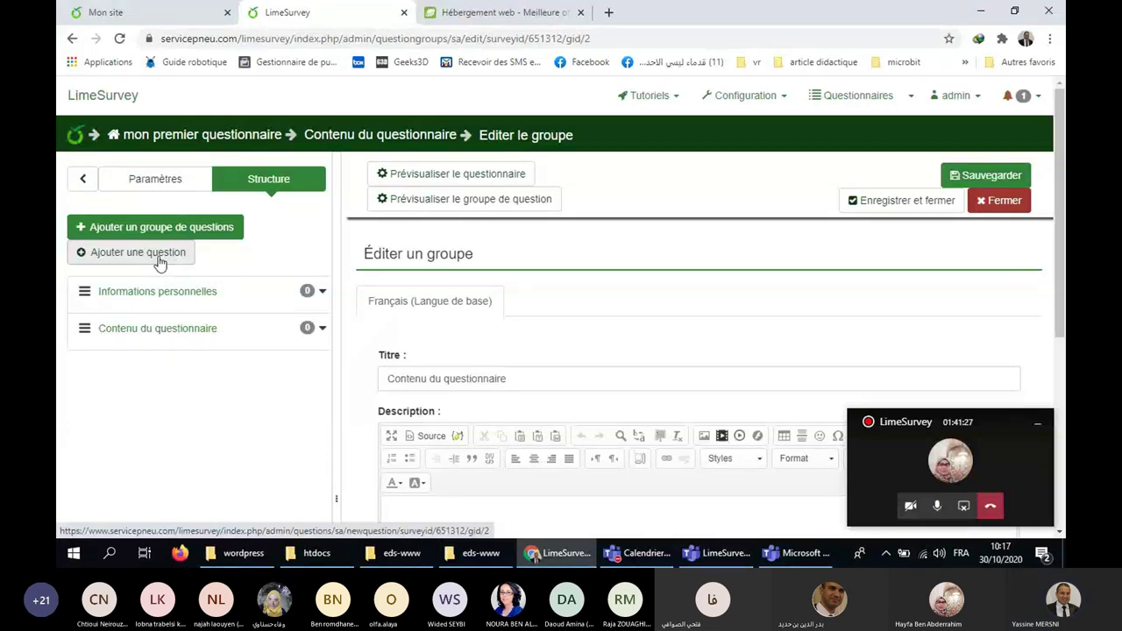
Start a new question in 'Contenu du questionnaire' with code q1.
left_click(159, 254)
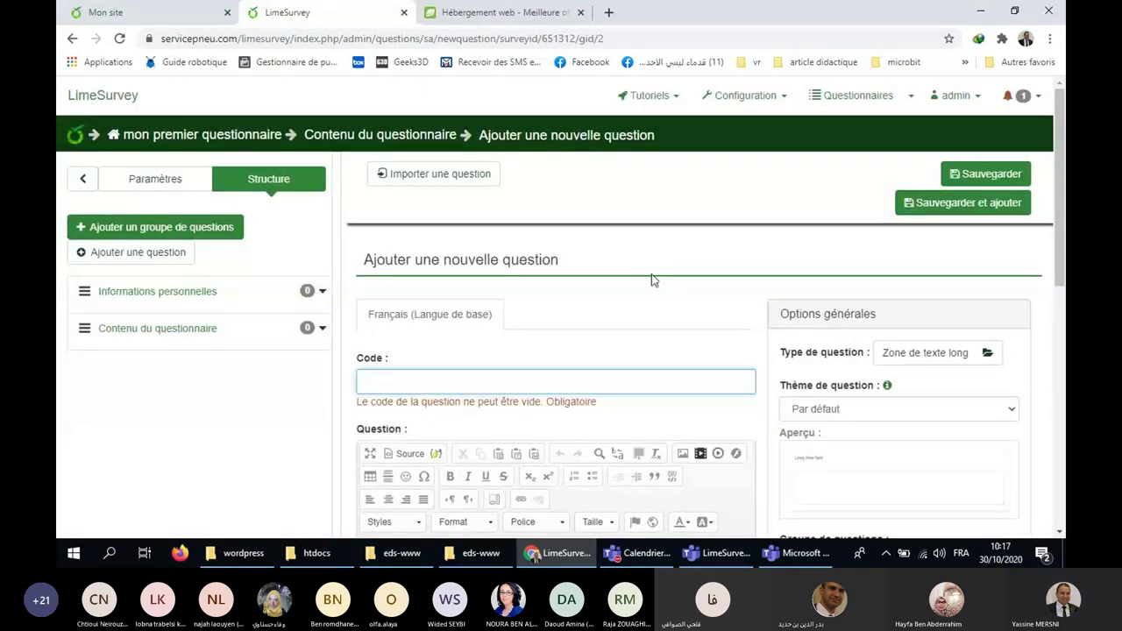
scroll(652, 279, "down", 3)
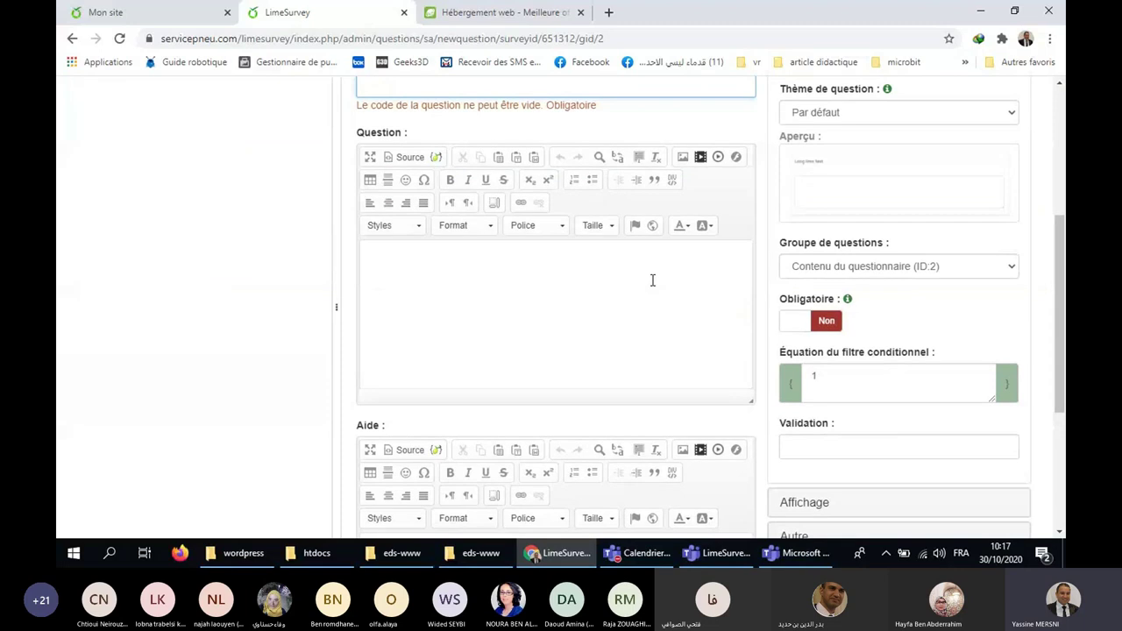
scroll(701, 307, "down", 1)
scroll(759, 340, "up", 3)
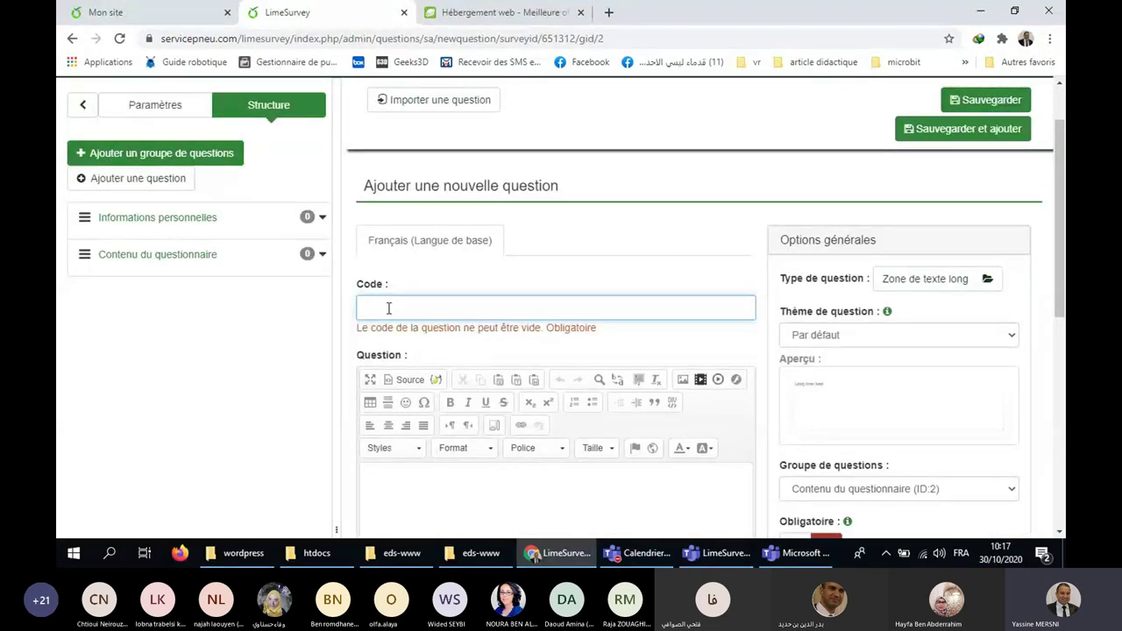
scroll(386, 308, "up", 1)
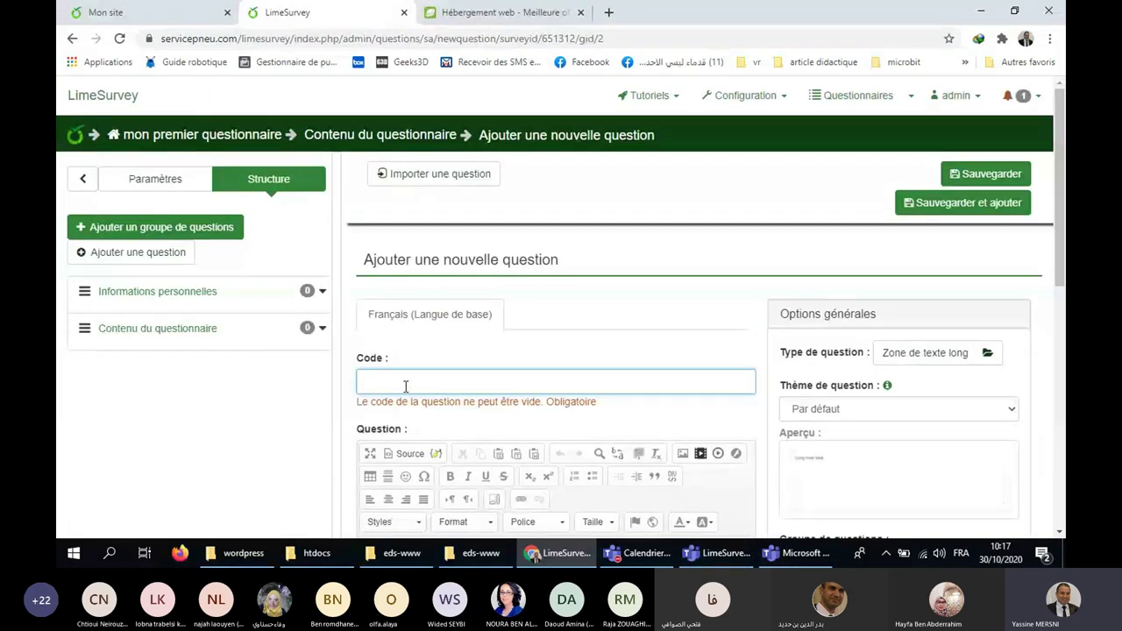
type("q1")
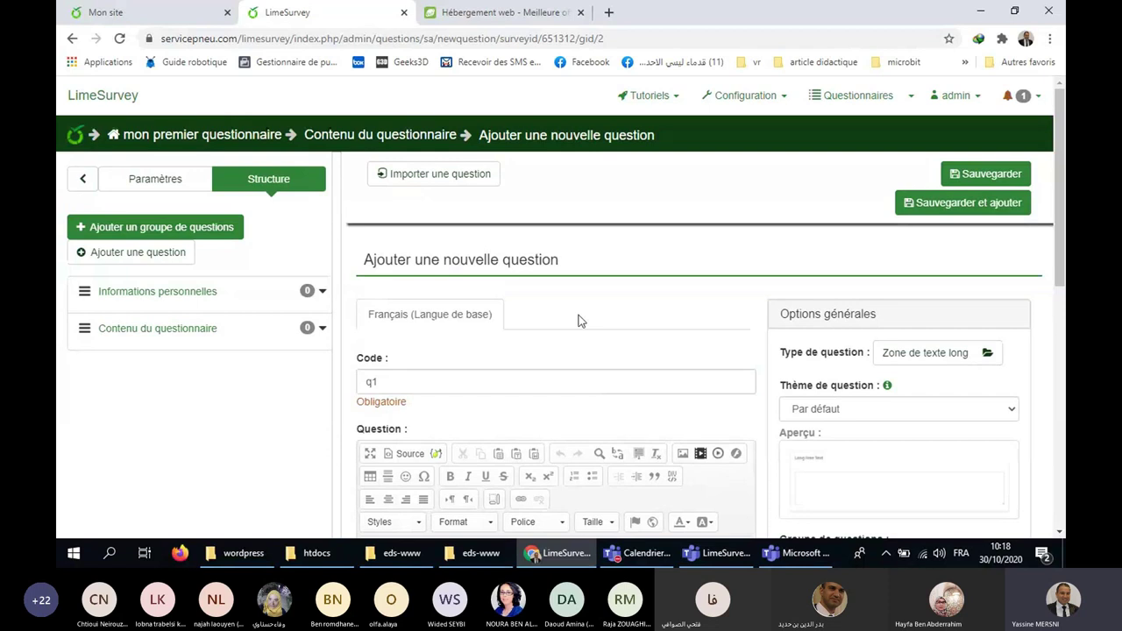
Enter the question text 'Votre prénom svp ?' and select it.
scroll(578, 321, "down", 1)
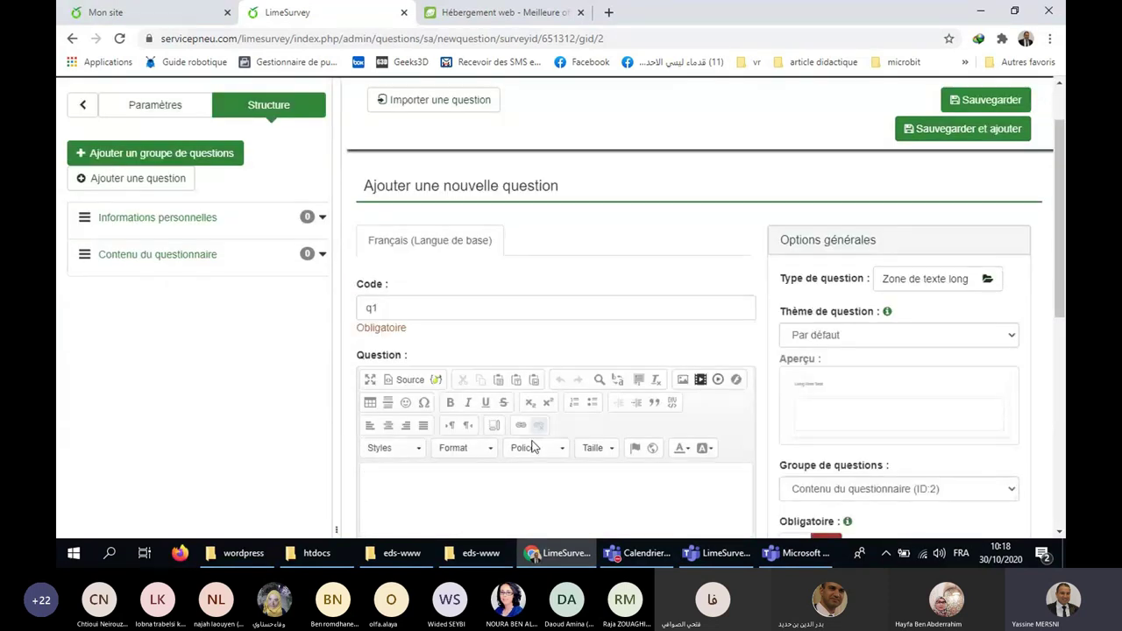
scroll(485, 351, "down", 2)
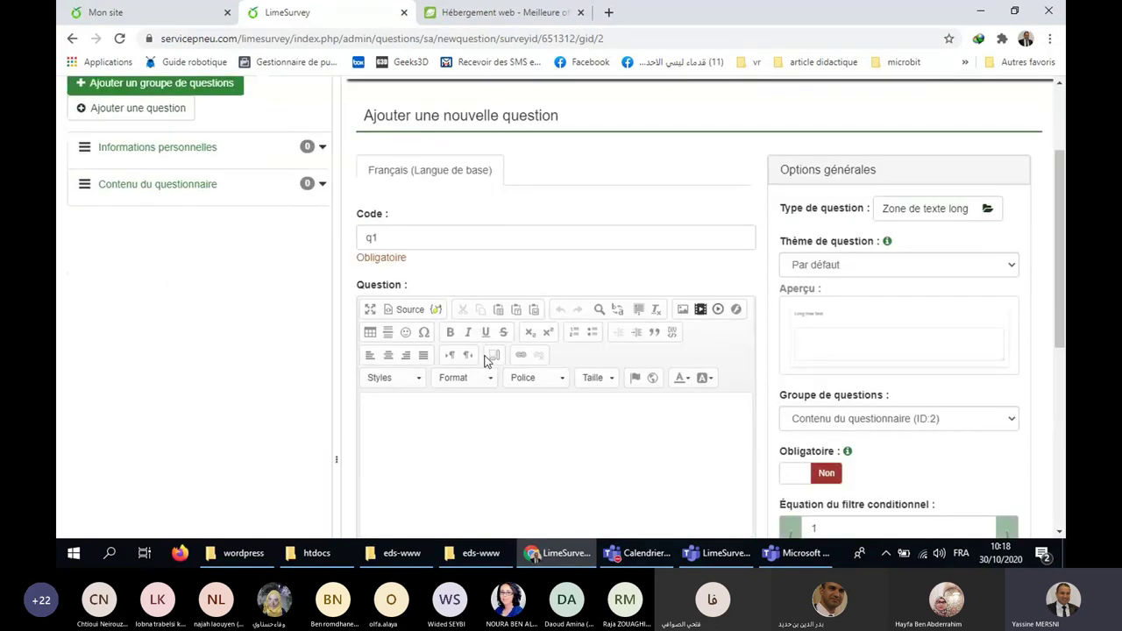
left_click(481, 383)
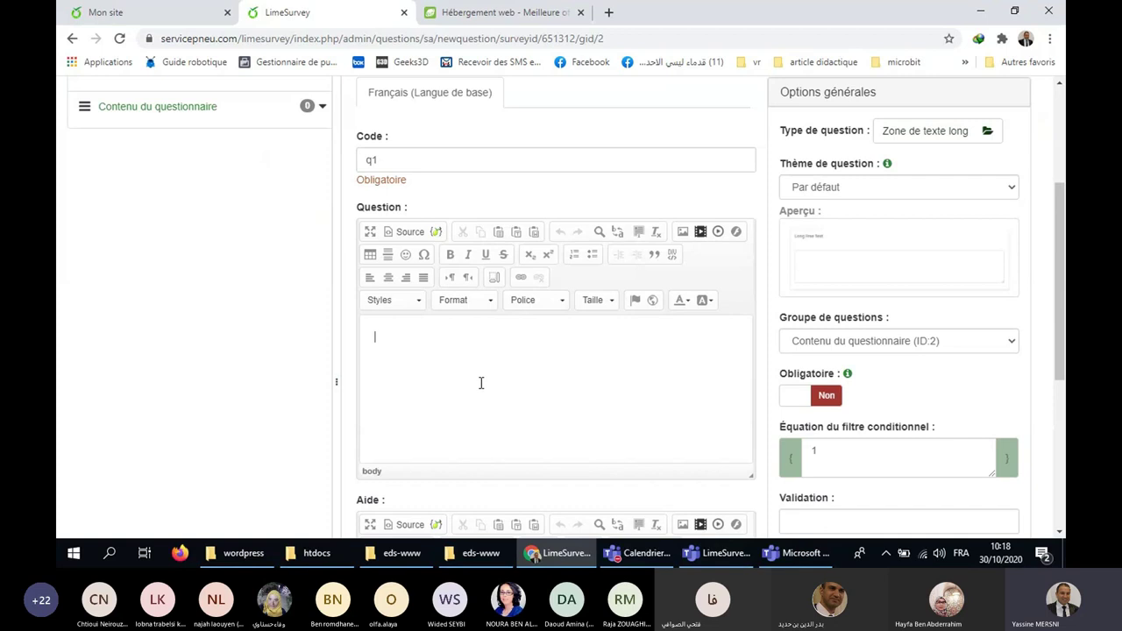
scroll(481, 384, "up", 3)
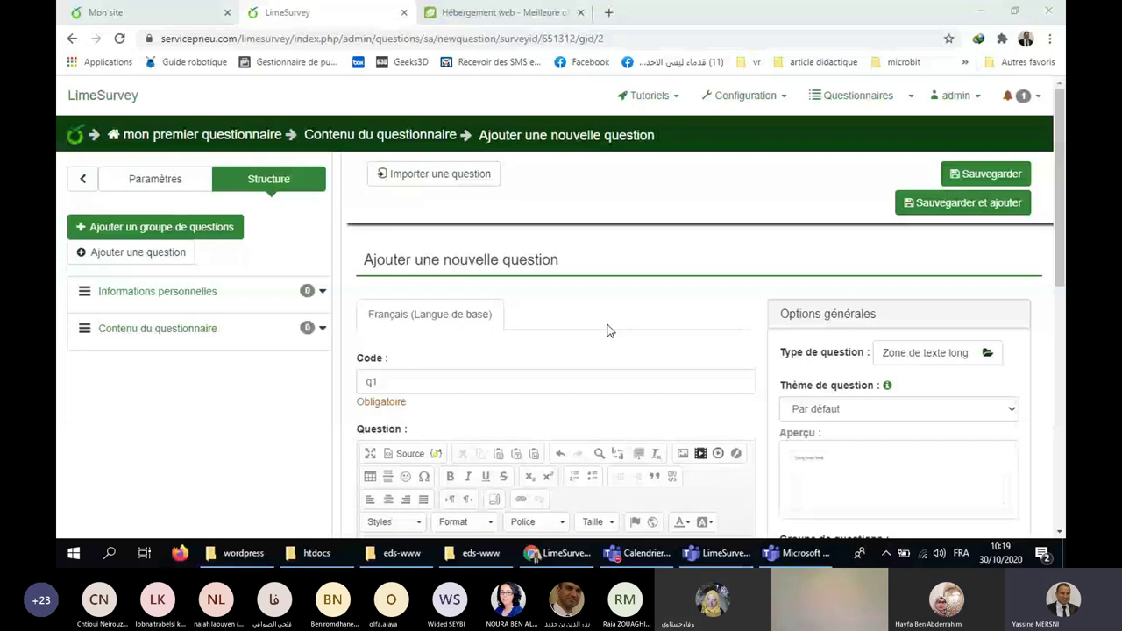
scroll(477, 326, "down", 3)
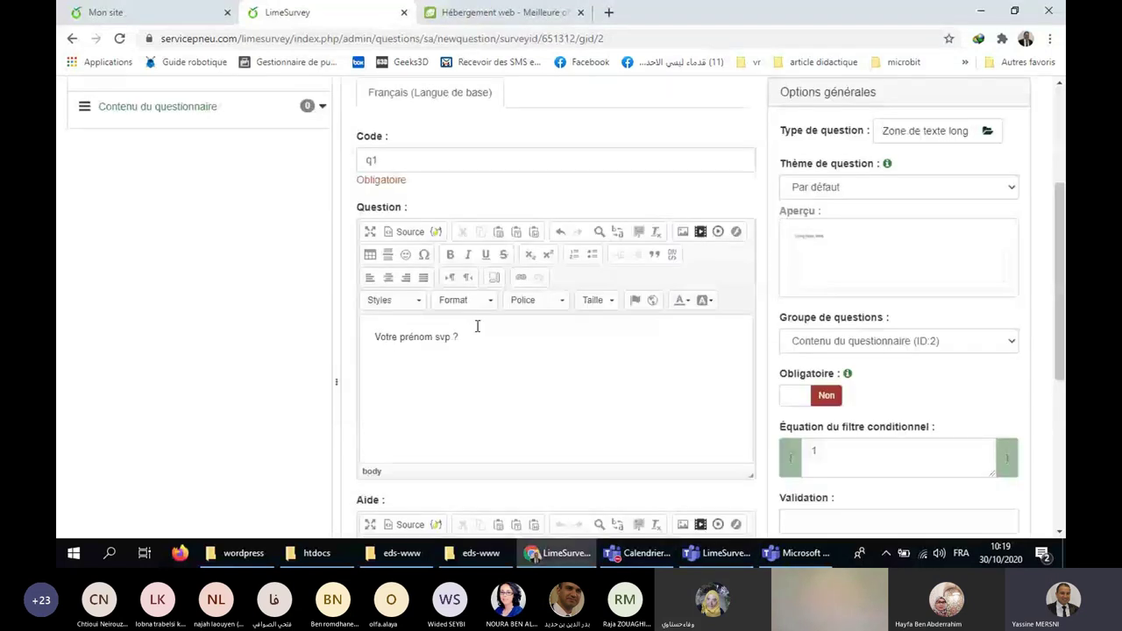
triple_click(476, 326)
scroll(463, 336, "down", 3)
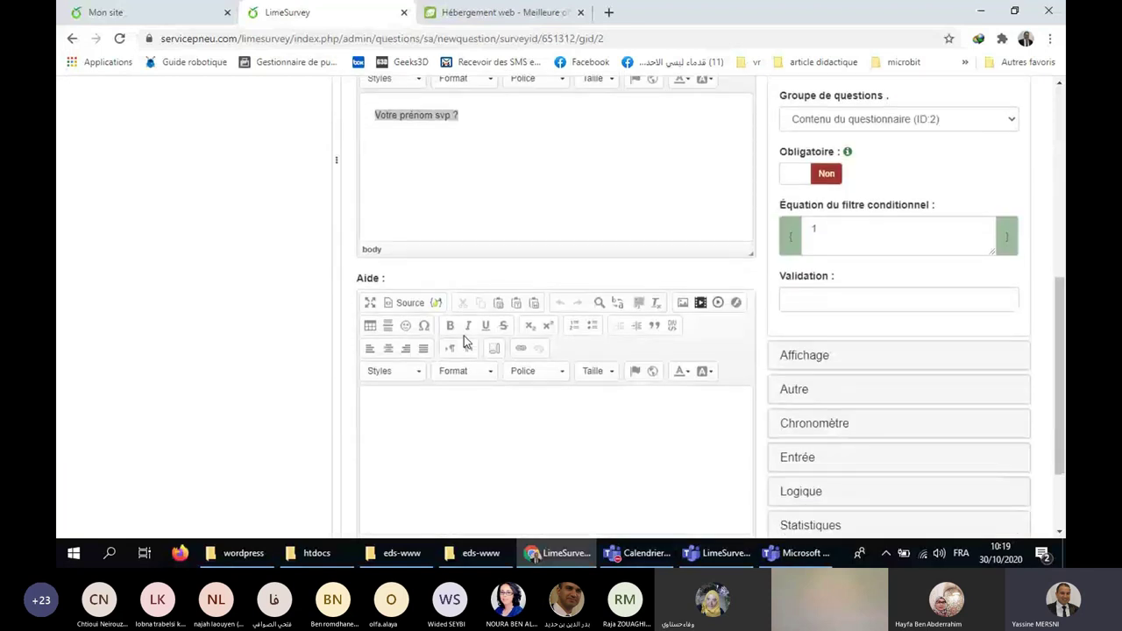
scroll(464, 336, "down", 1)
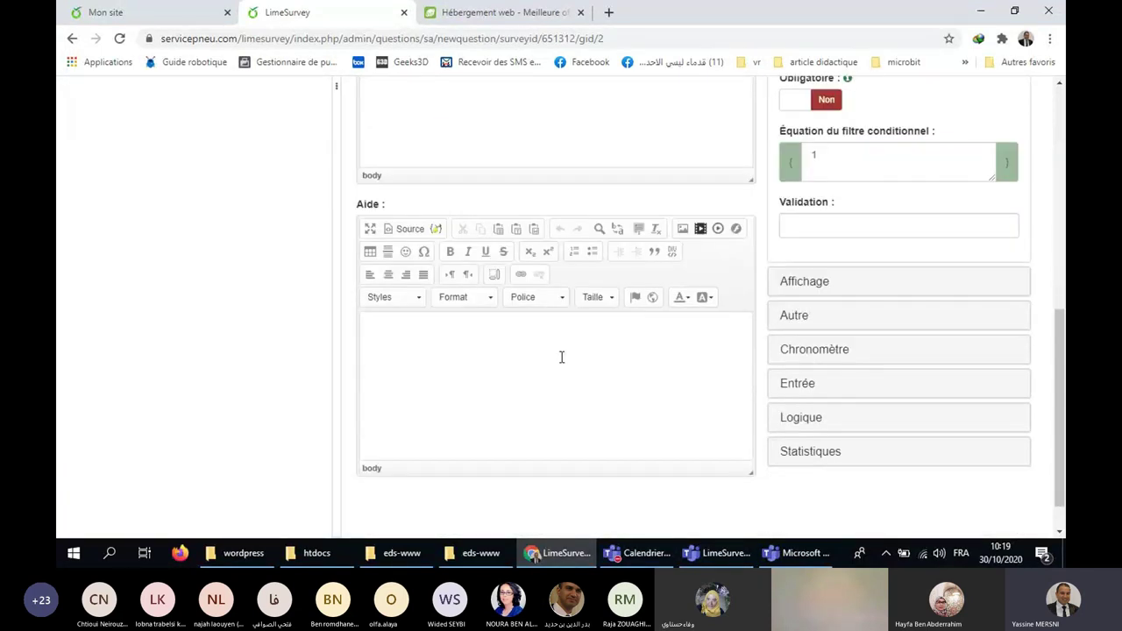
left_click_drag(1058, 370, 1064, 226)
scroll(1037, 228, "up", 1)
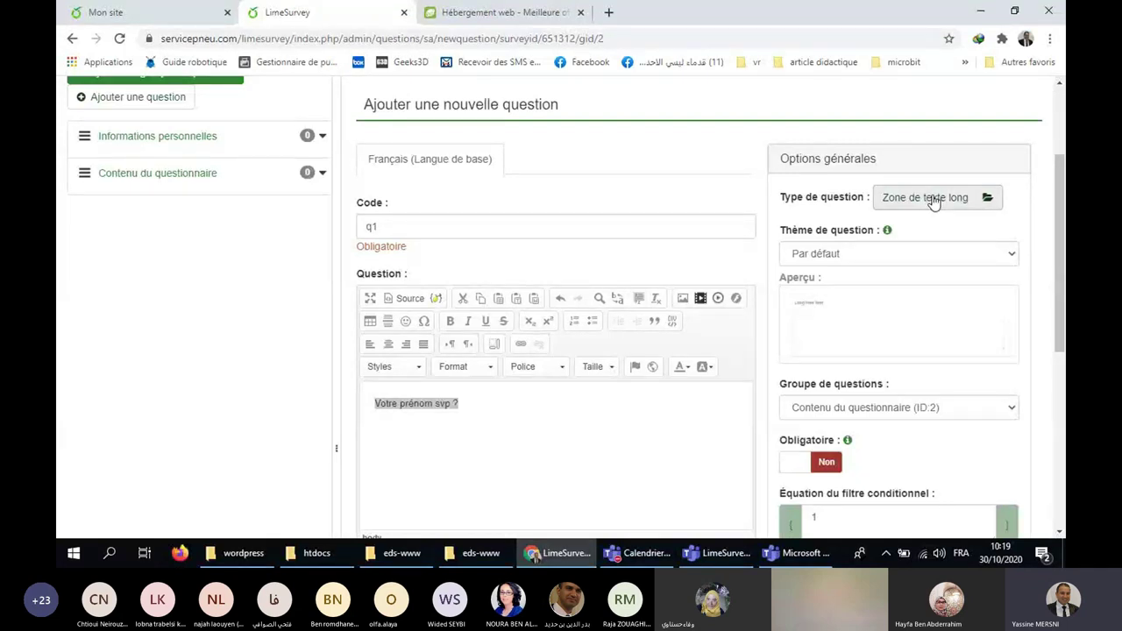
Preview the single-choice question types and pick 'Liste avec commentaire' for q1.
left_click(934, 202)
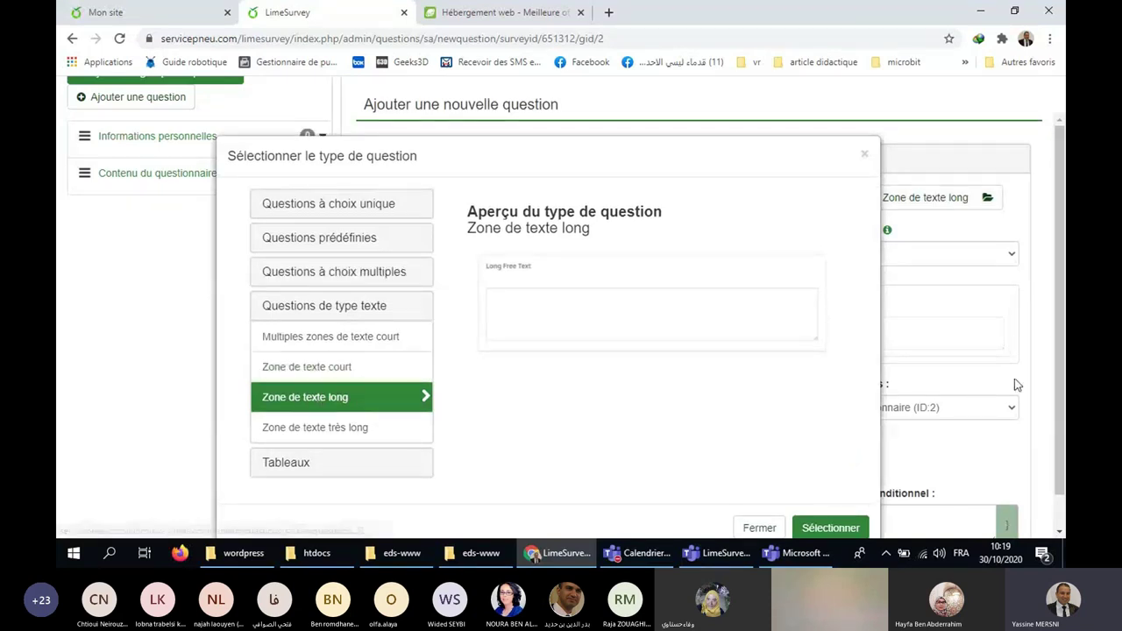
scroll(333, 309, "down", 1)
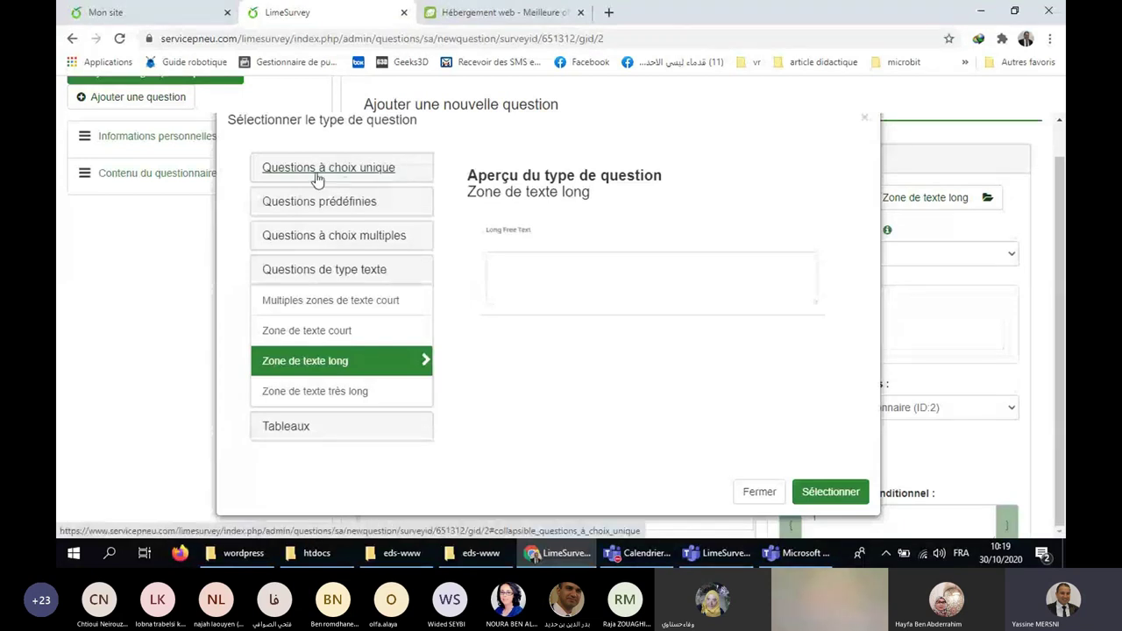
left_click(405, 175)
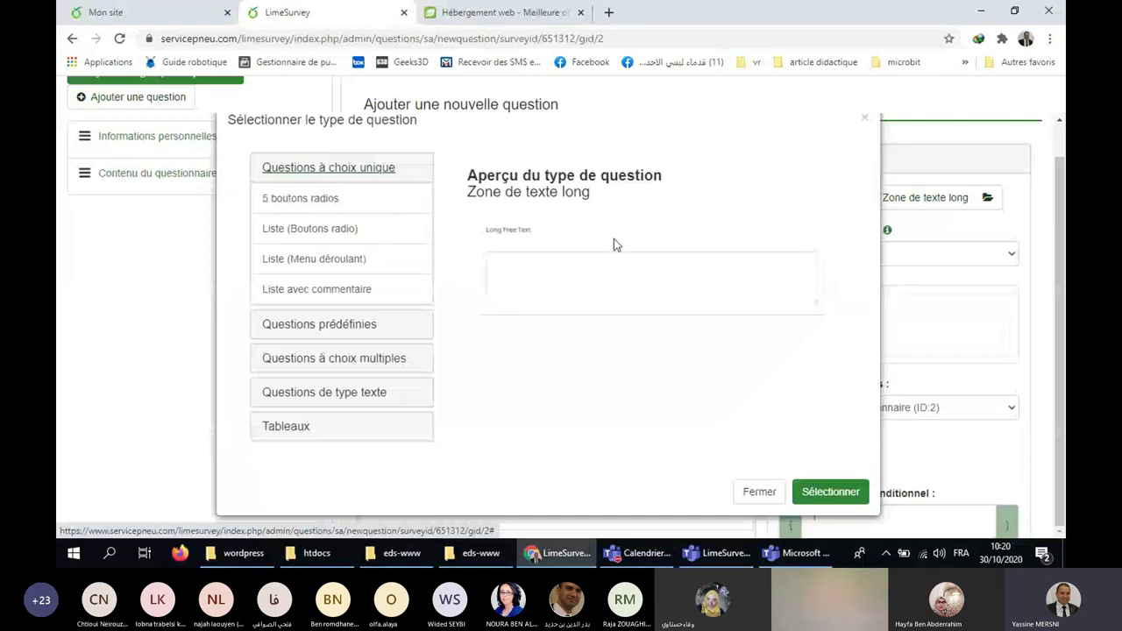
left_click(345, 212)
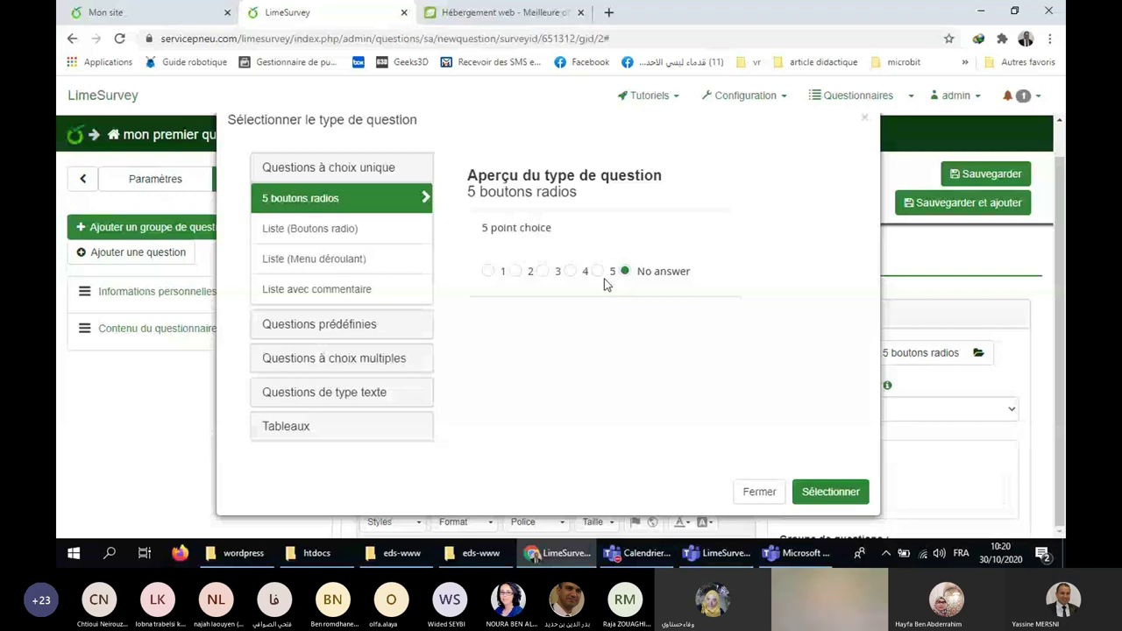
key("Down")
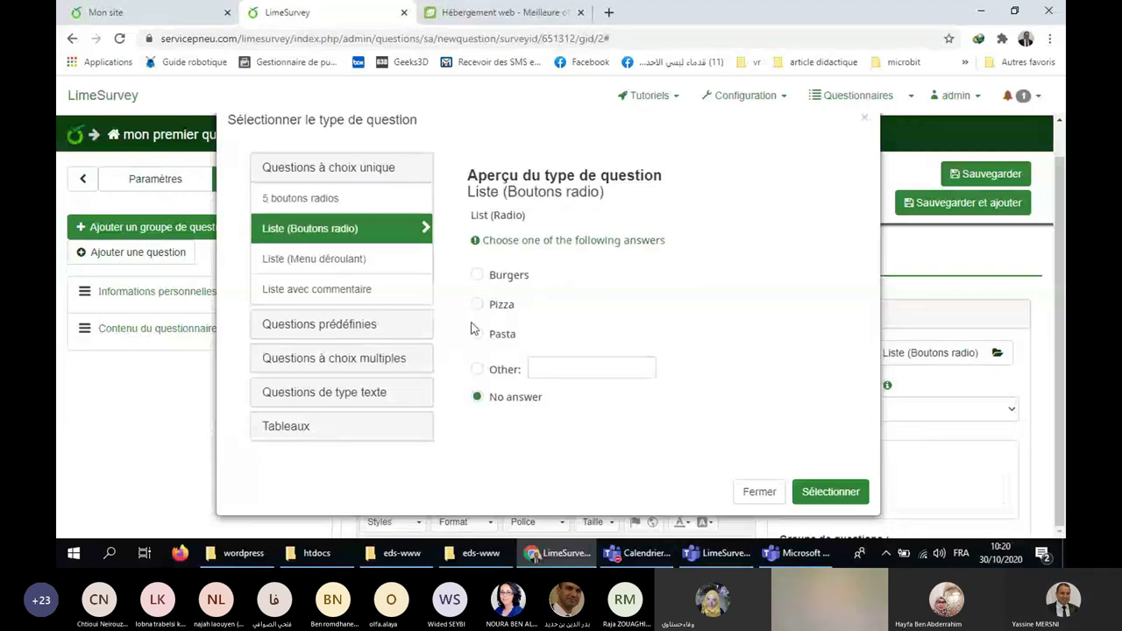
left_click(388, 264)
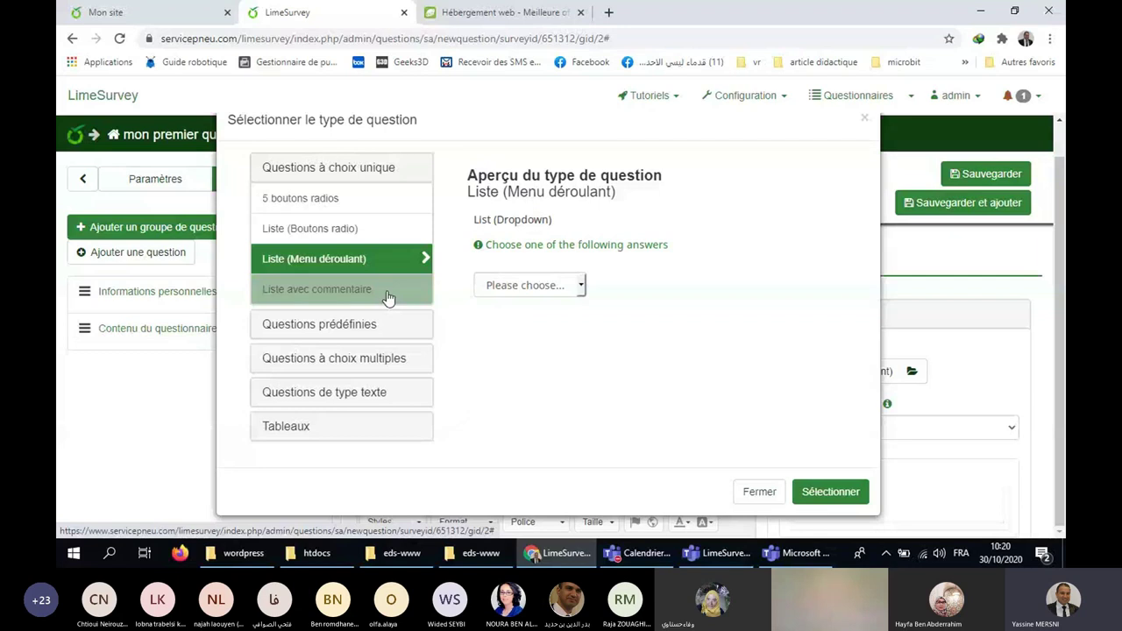
left_click(388, 299)
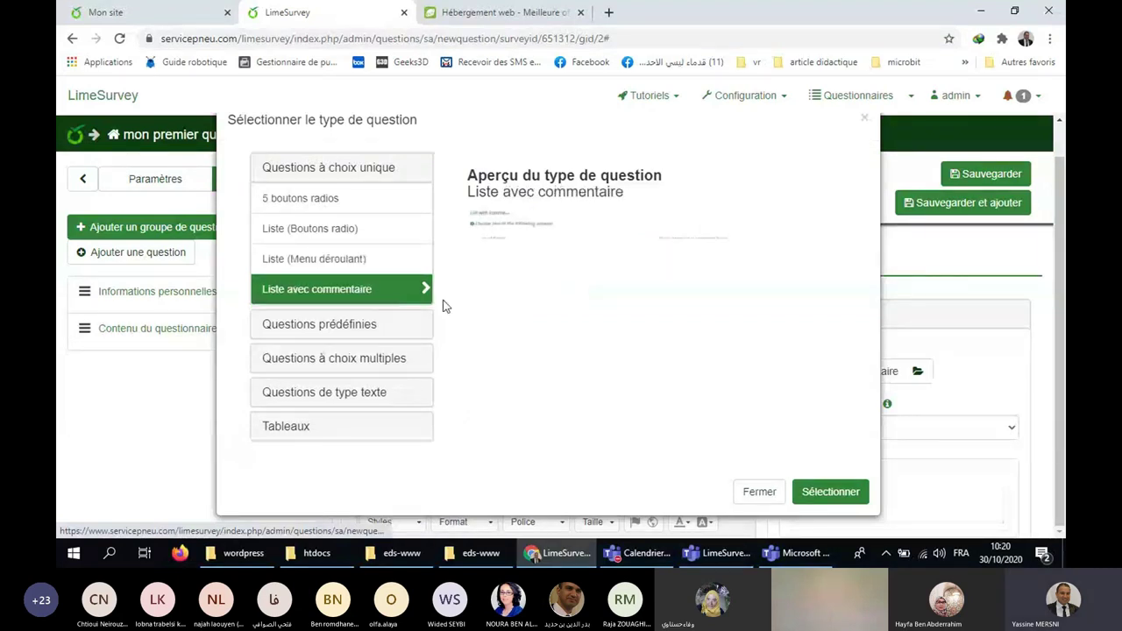
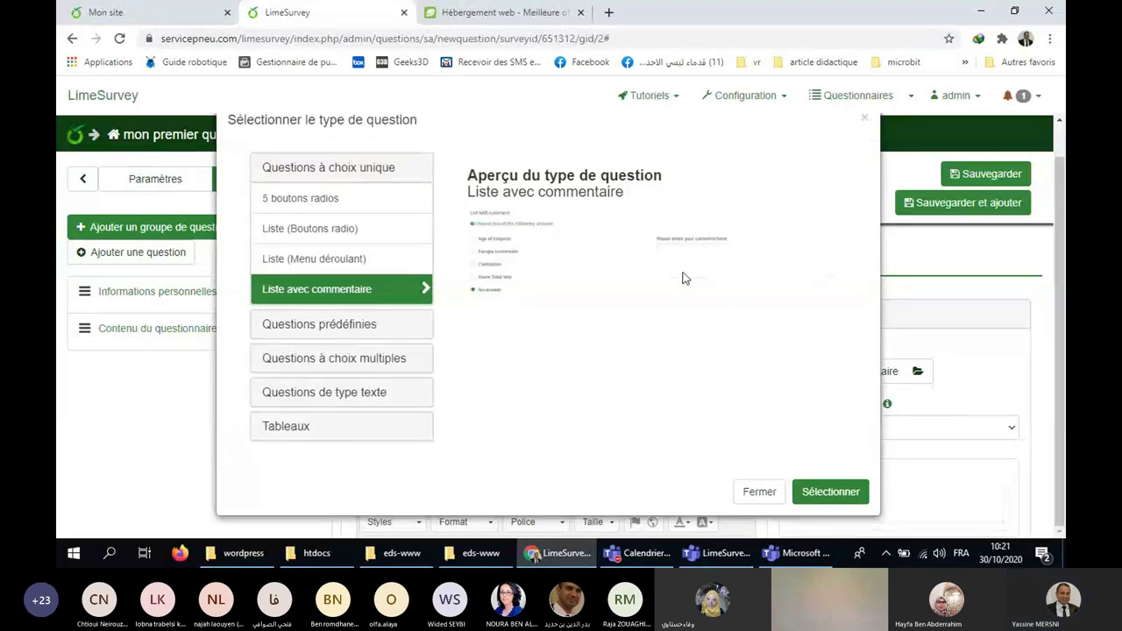
Expand Questions prédéfinies and preview the Affichage de texte, Classement and Date et Heure types.
left_click(375, 326)
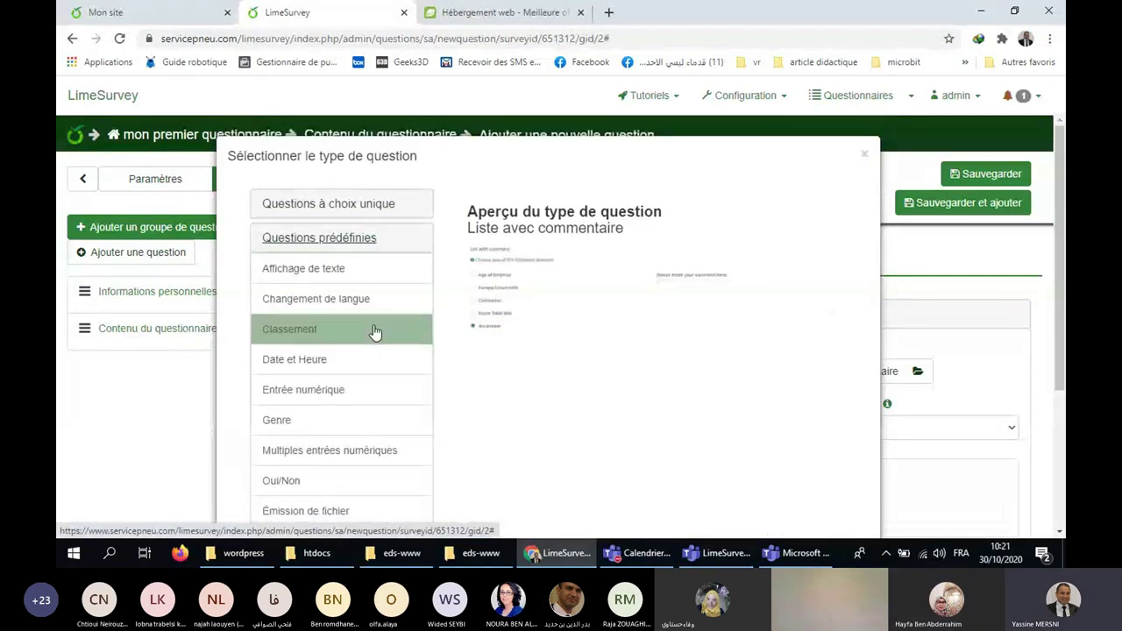
left_click(354, 272)
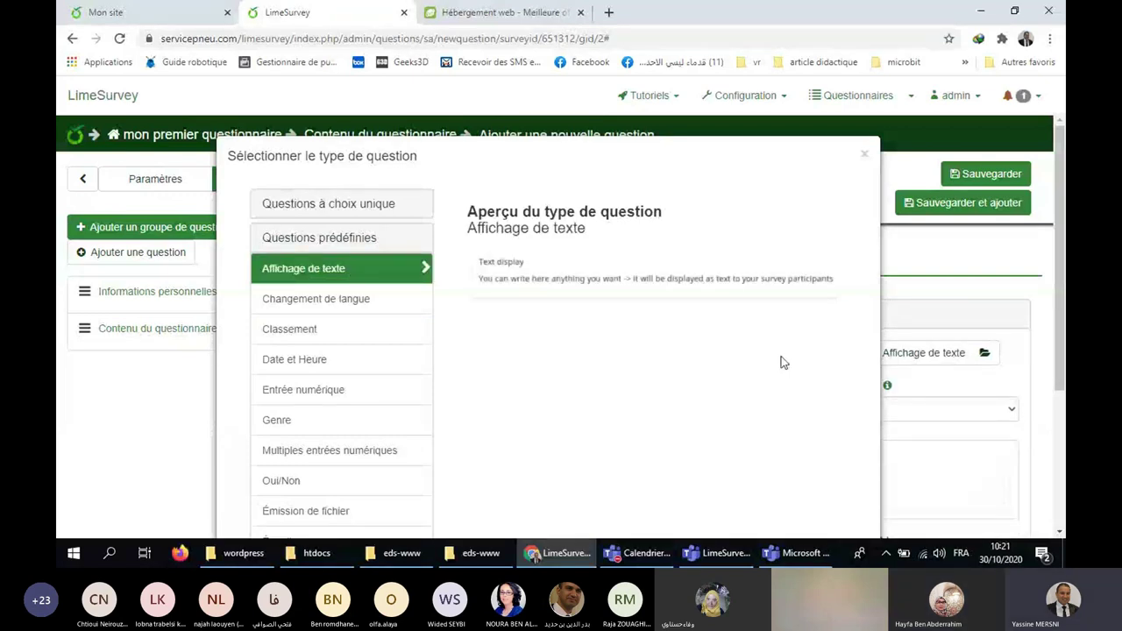
scroll(749, 289, "down", 1)
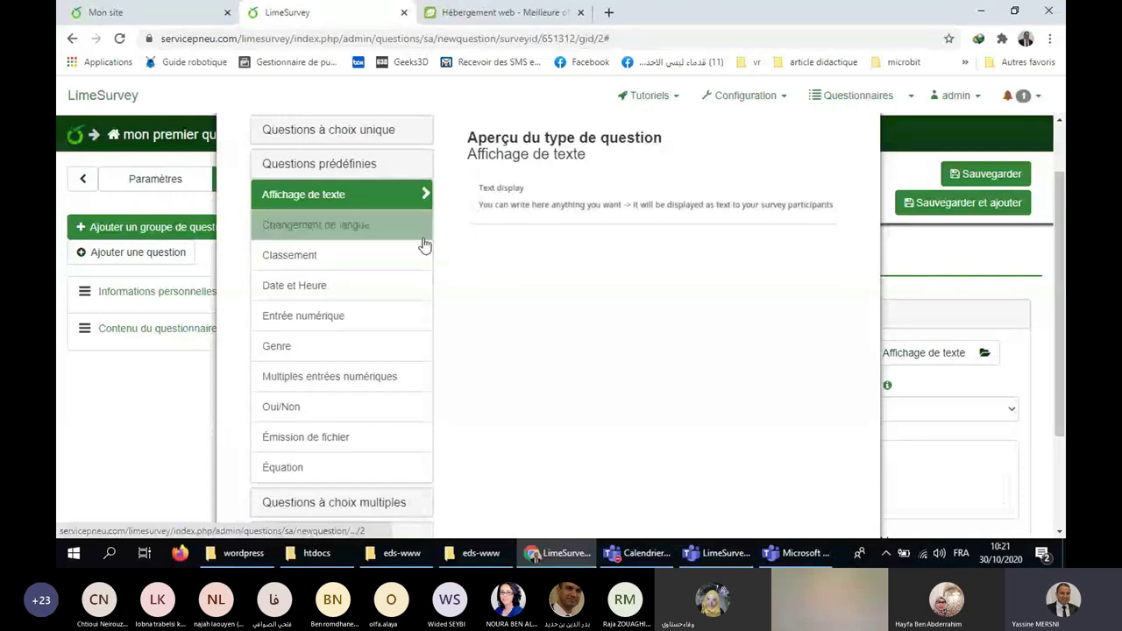
left_click(372, 257)
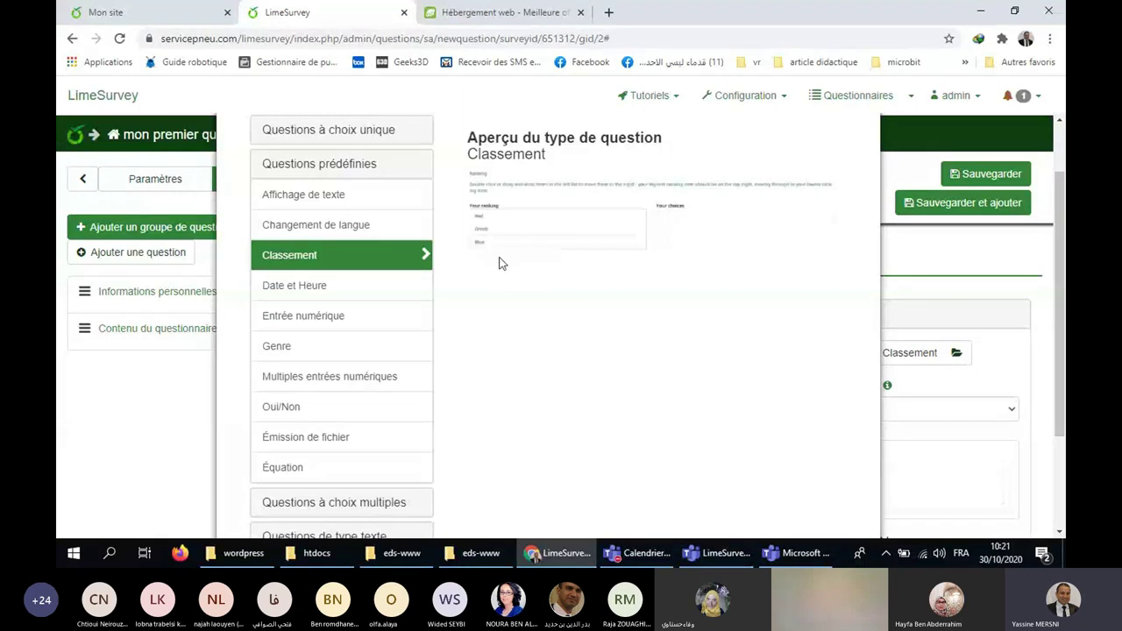
left_click(390, 283)
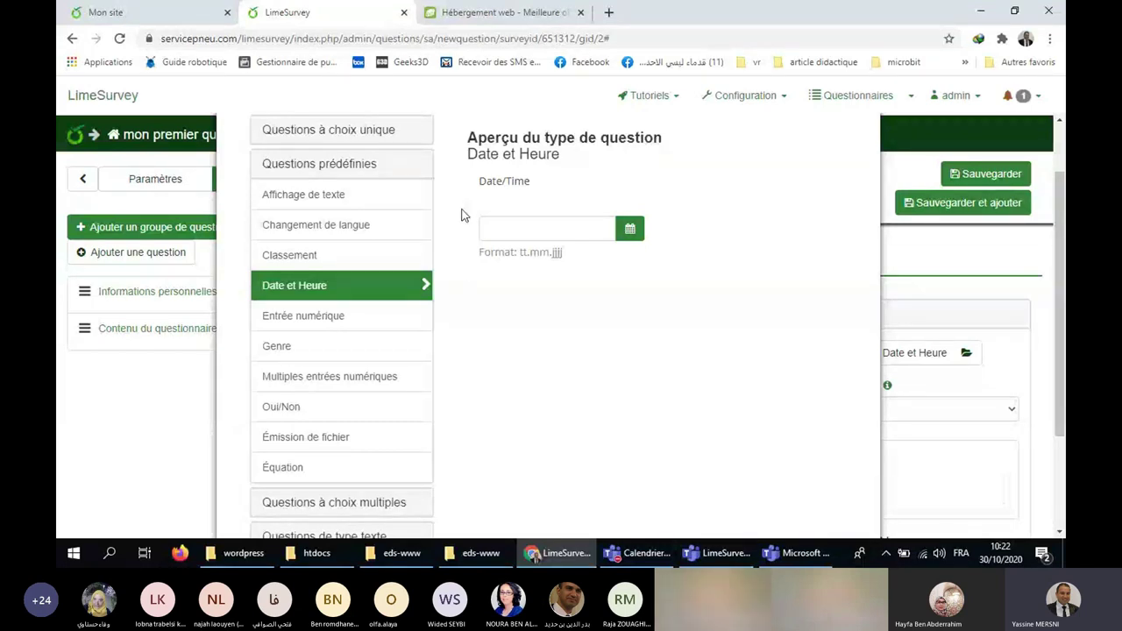
Preview the Genre and Oui/Non types, ending on Émission de fichier.
left_click(350, 355)
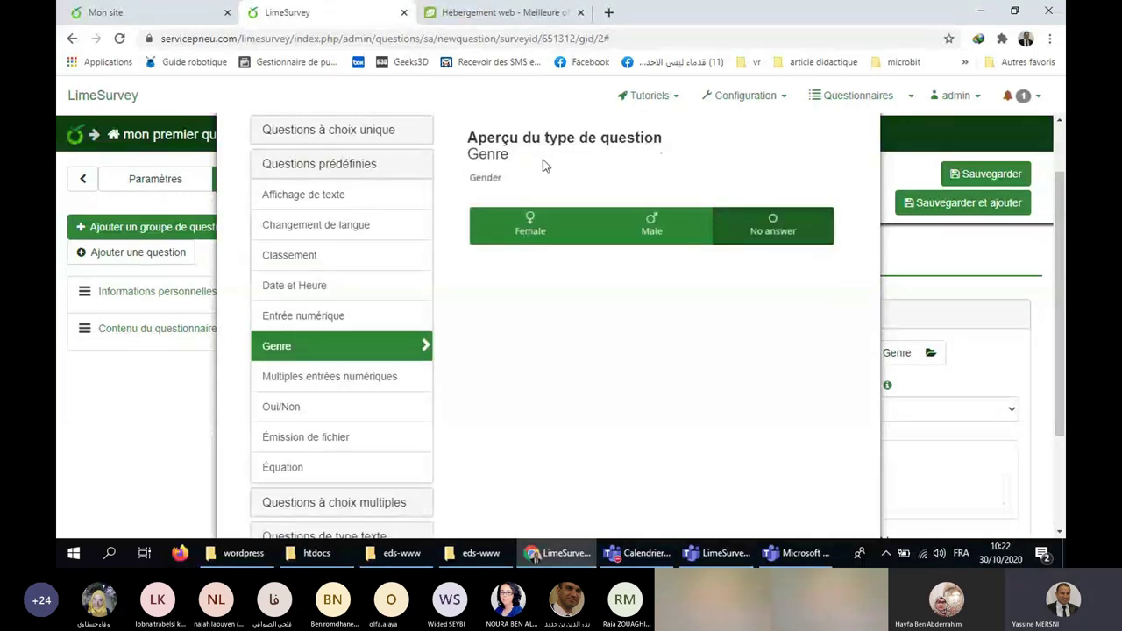
left_click(345, 406)
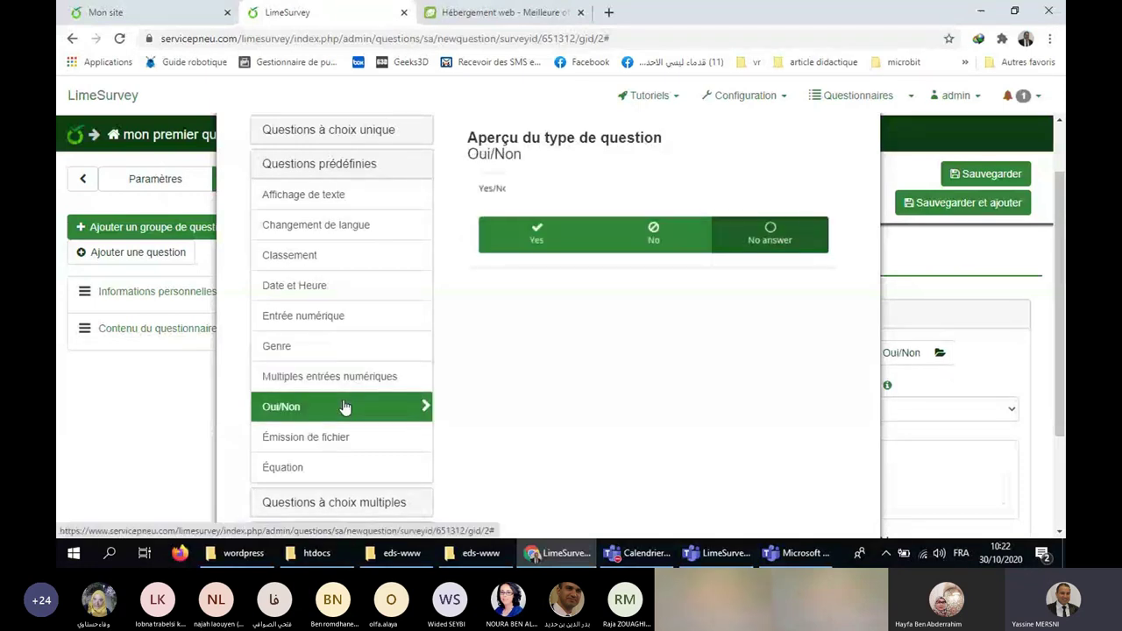
scroll(505, 268, "down", 1)
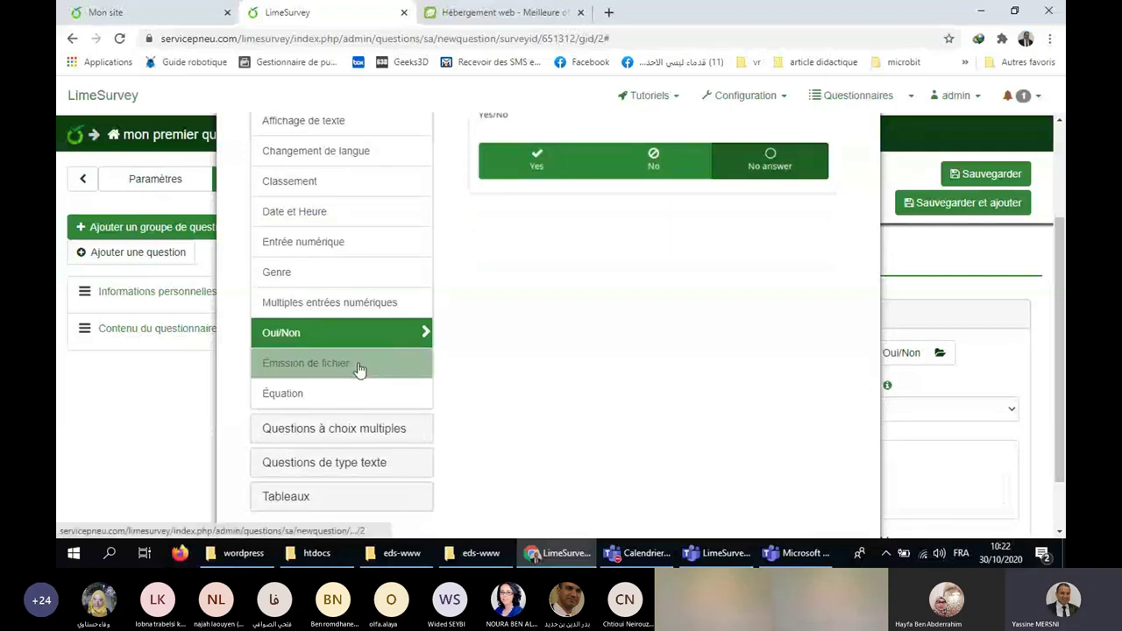
left_click(415, 371)
left_click_drag(468, 221, 530, 257)
scroll(531, 257, "down", 1)
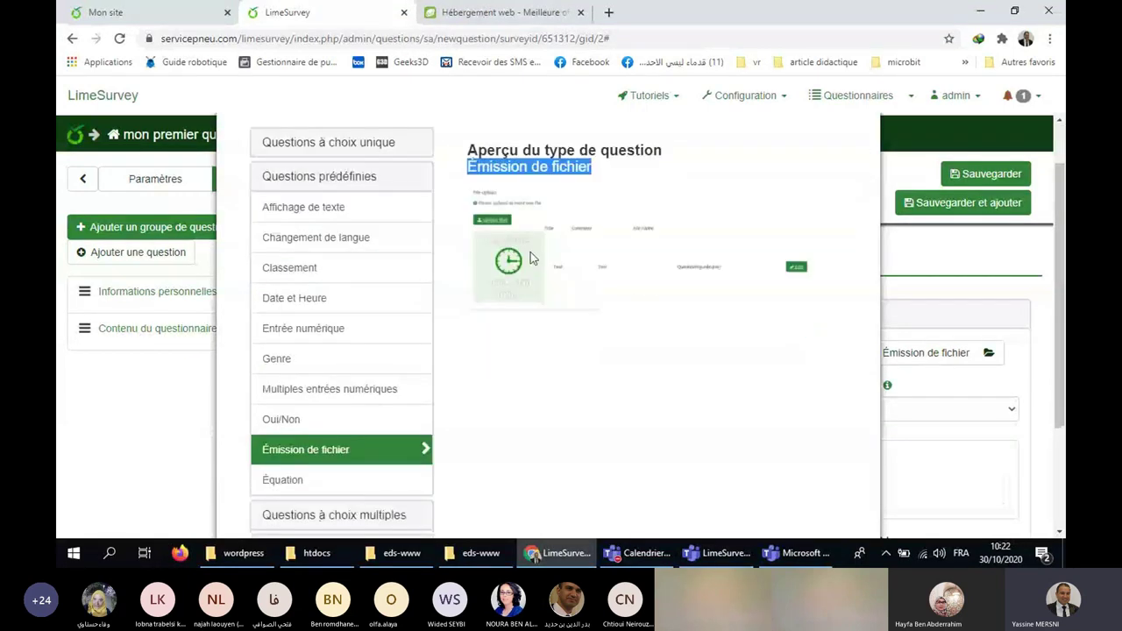
scroll(369, 445, "down", 1)
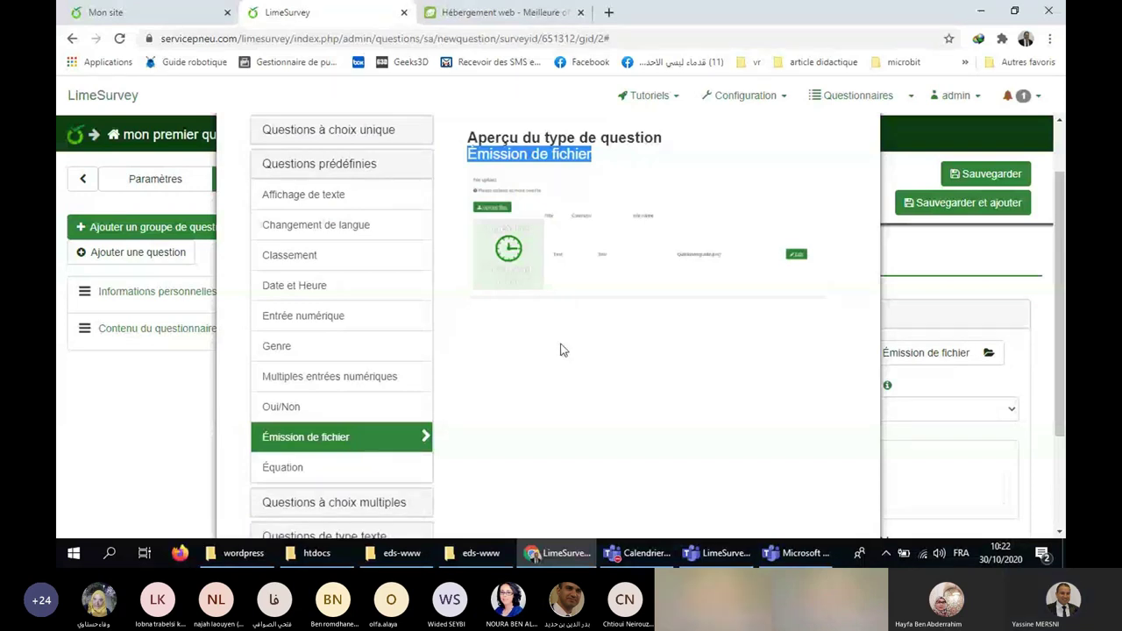
scroll(469, 376, "down", 1)
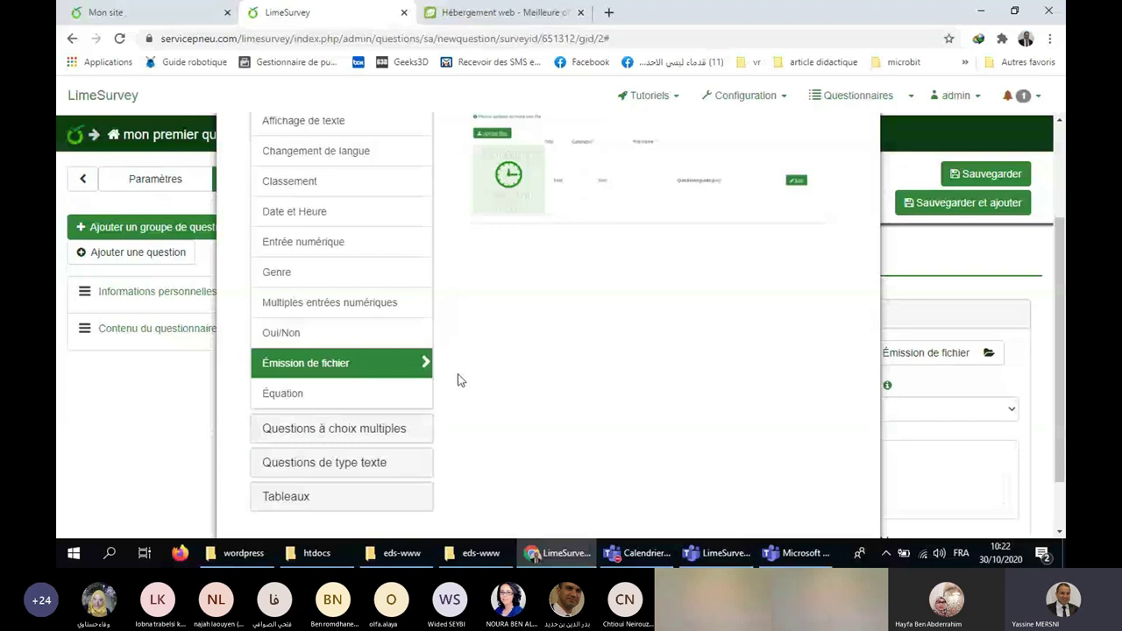
Preview Choix multiples avec commentaires and the short, long and very long text types, then list Tableaux.
left_click(381, 429)
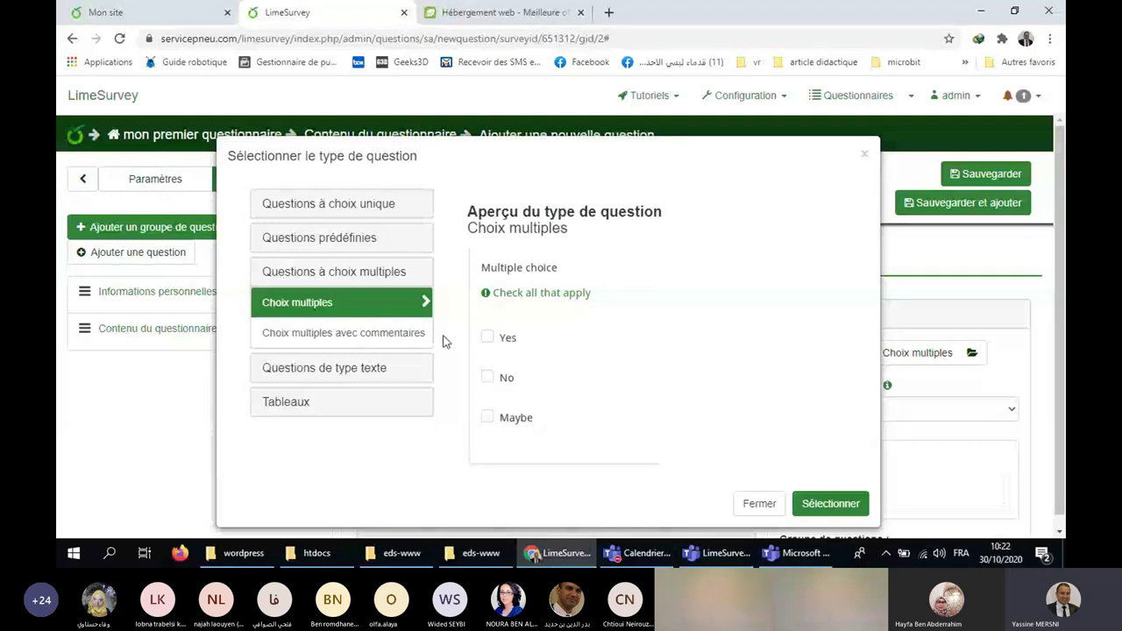
left_click(412, 334)
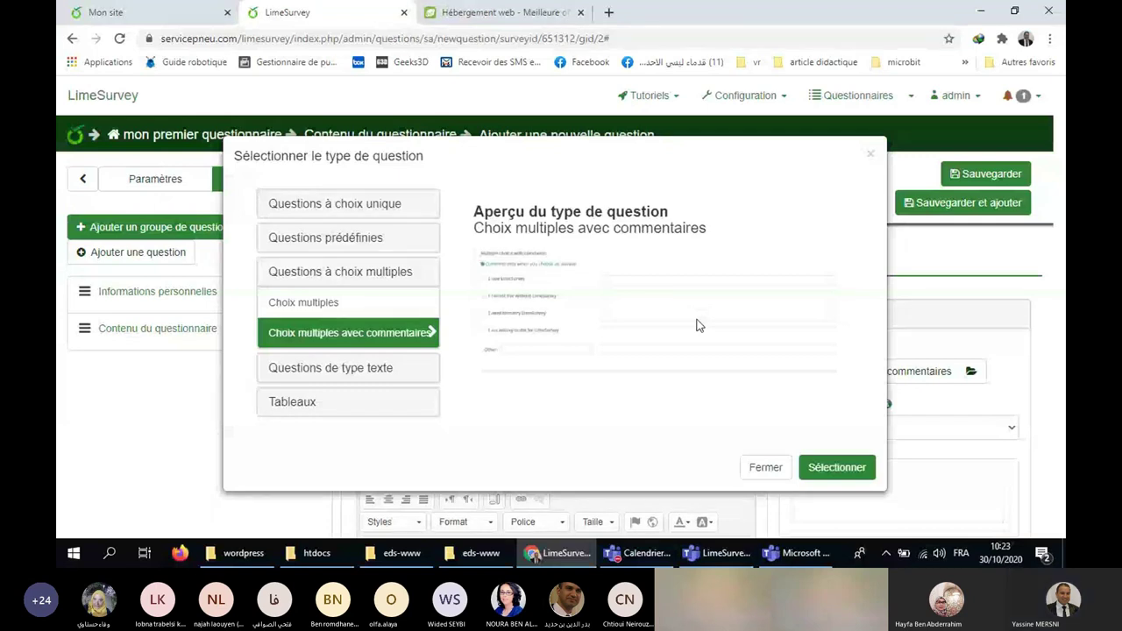
left_click(388, 370)
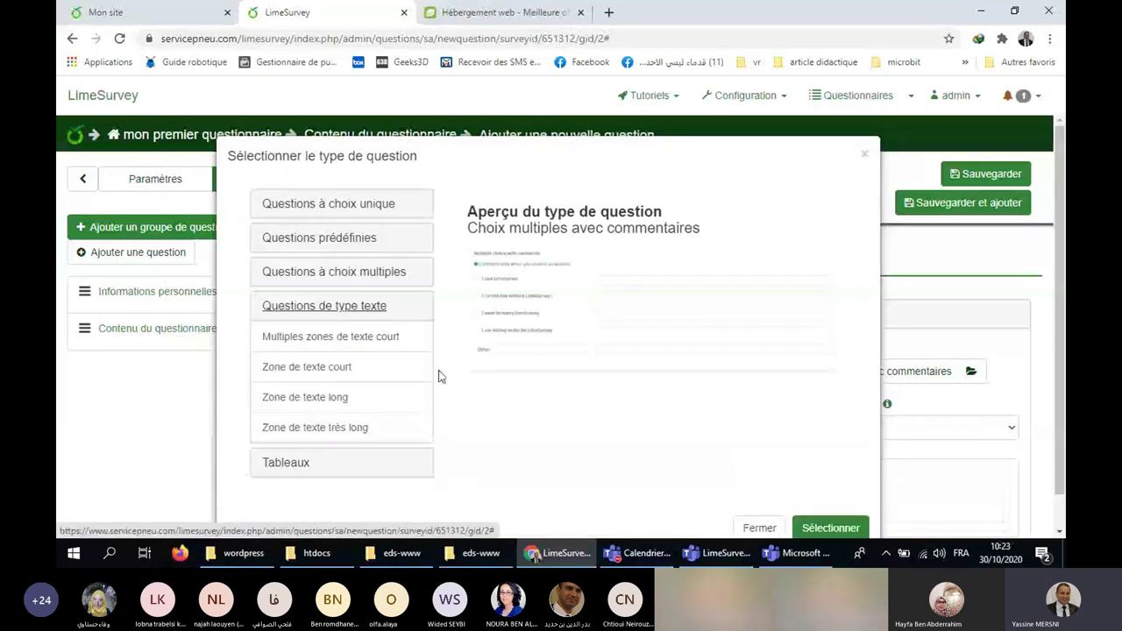
left_click(290, 375)
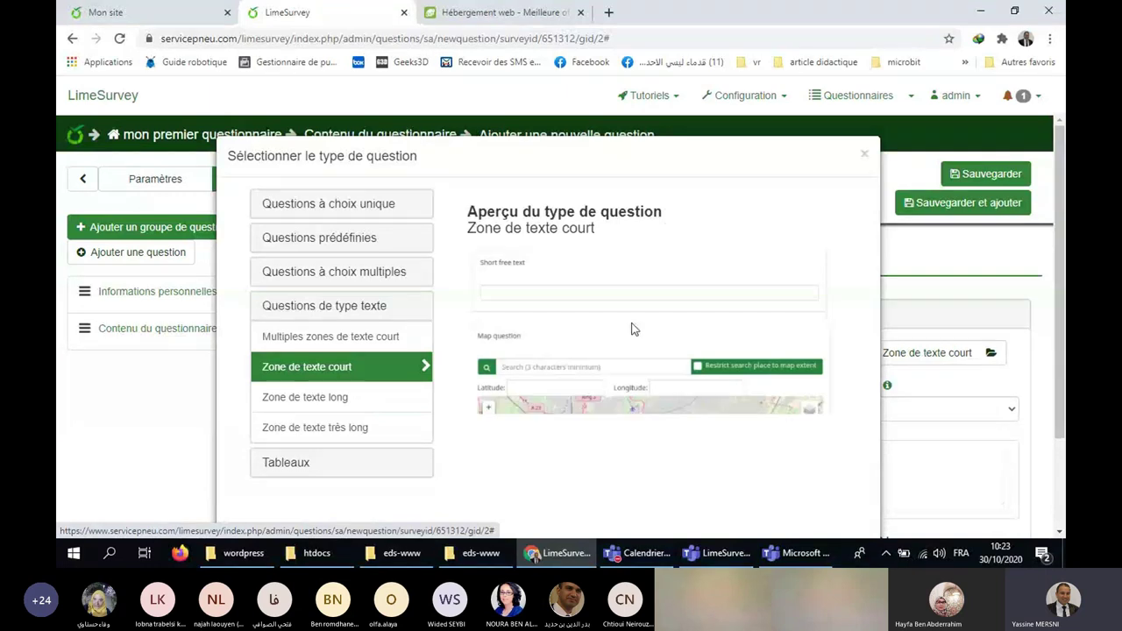
left_click(334, 399)
left_click(370, 430)
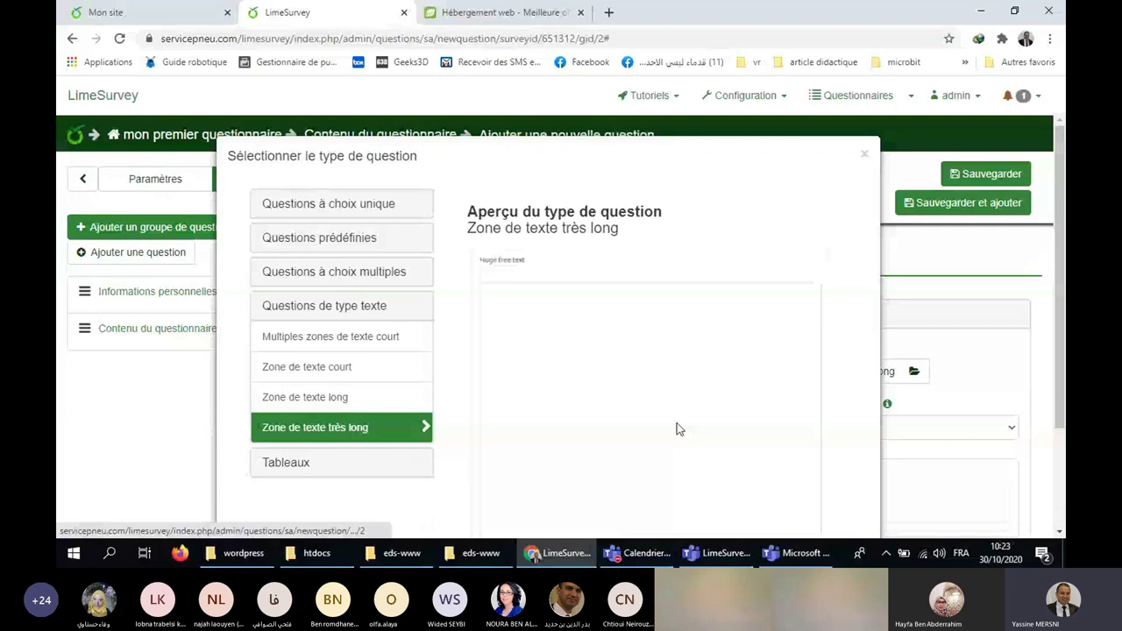
scroll(644, 357, "down", 3)
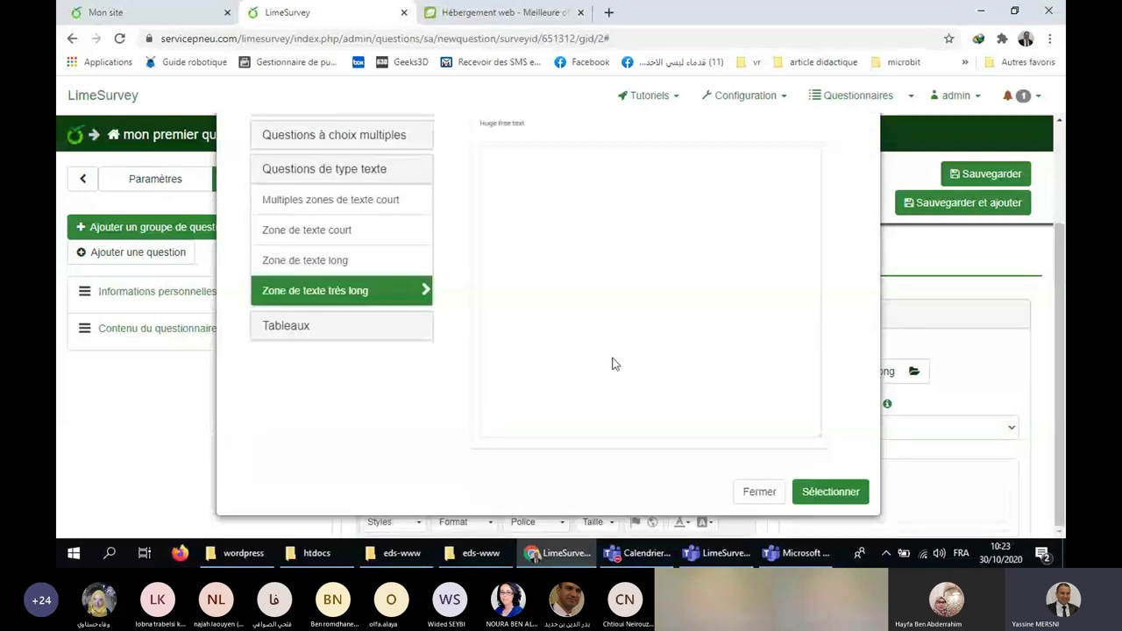
left_click(358, 328)
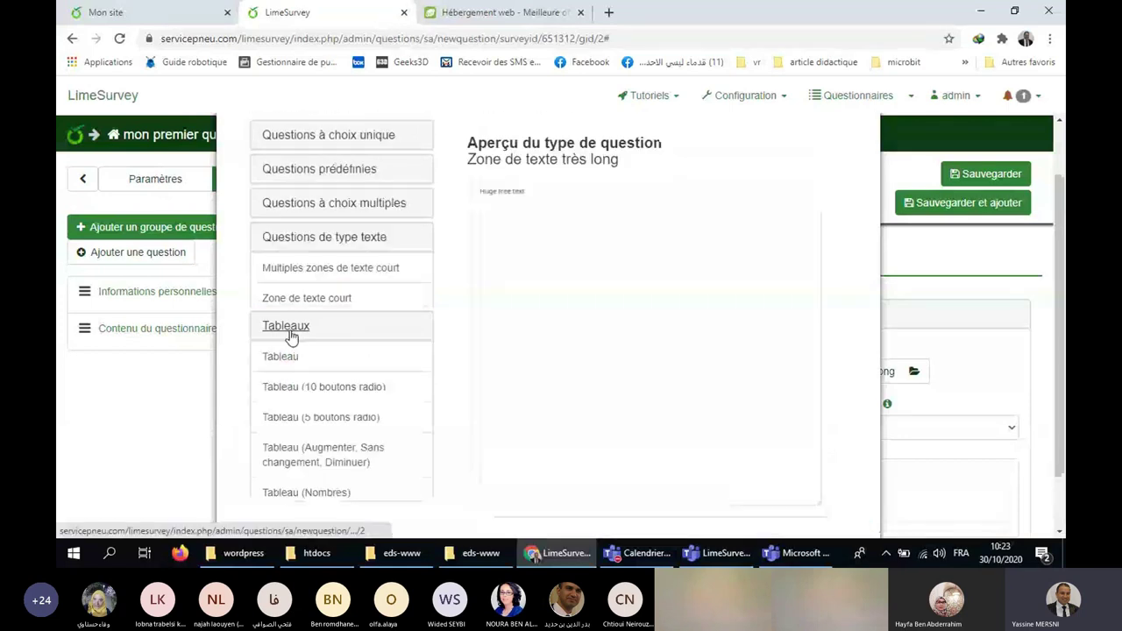
Preview the Tableau (10 boutons radio) and Tableau (Nombres) array types.
left_click(353, 396)
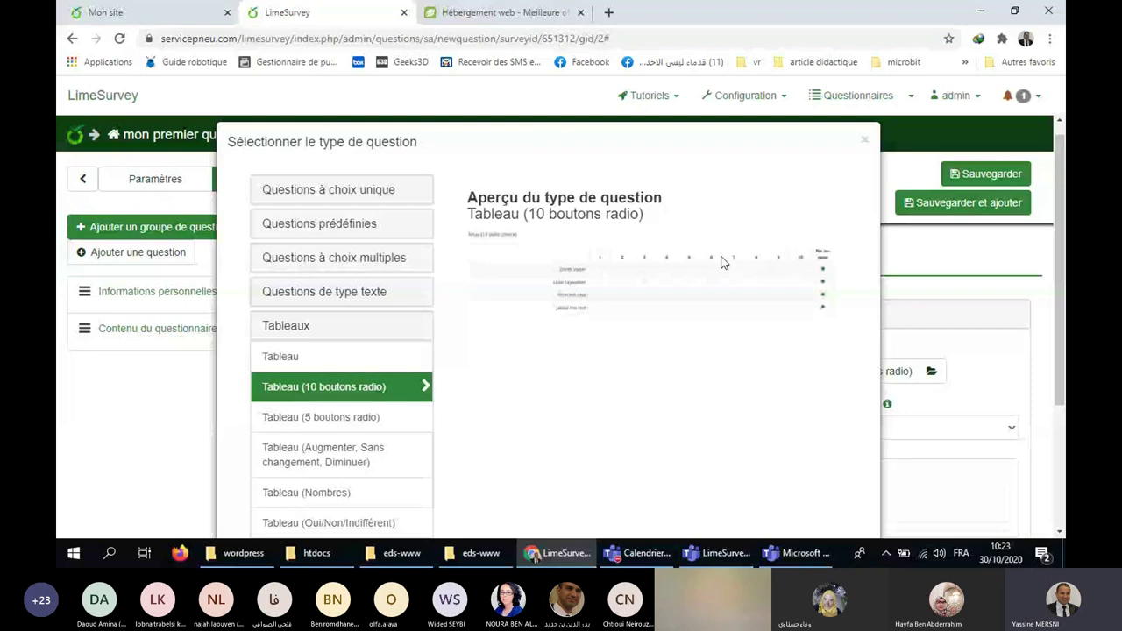
left_click(329, 496)
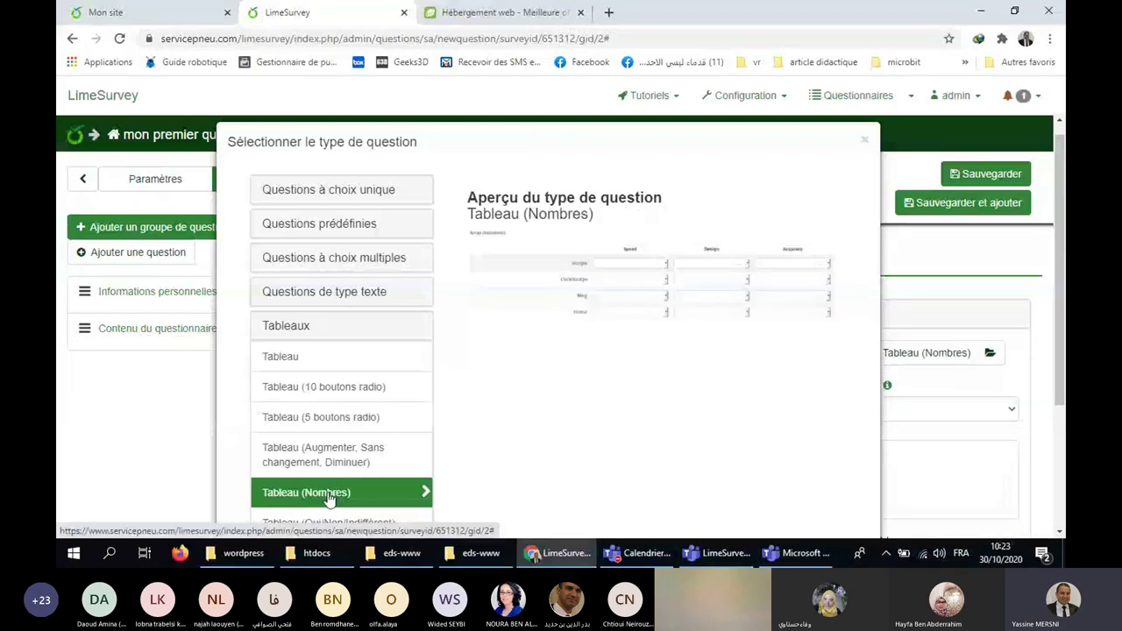
scroll(387, 398, "down", 2)
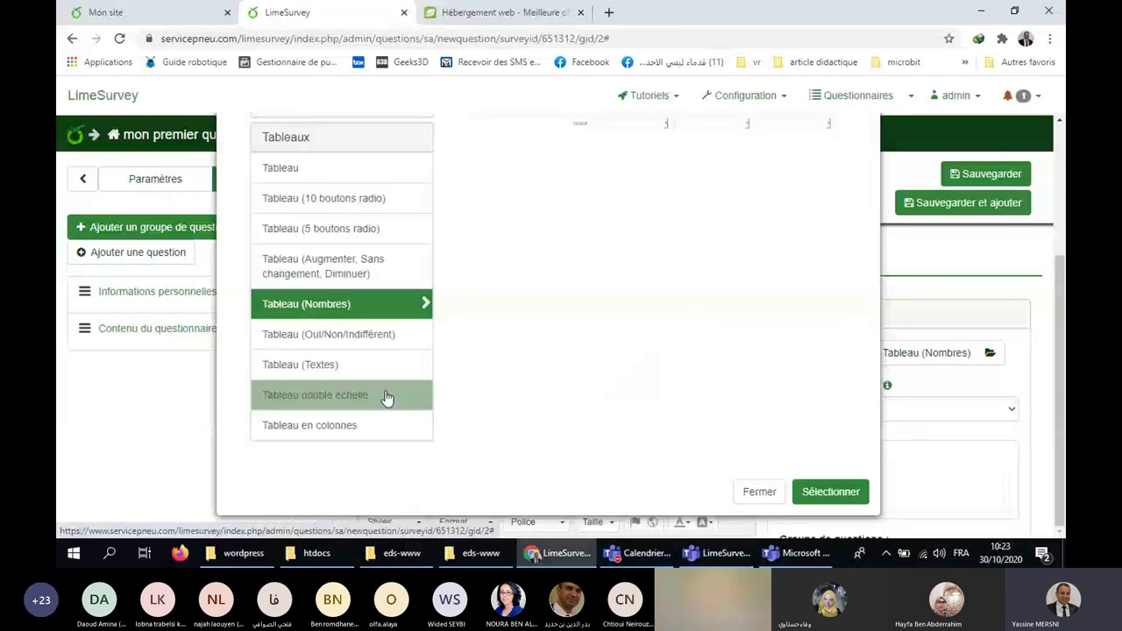
scroll(386, 397, "up", 3)
Pick Zone de texte court from the text question types and confirm it.
left_click(368, 270)
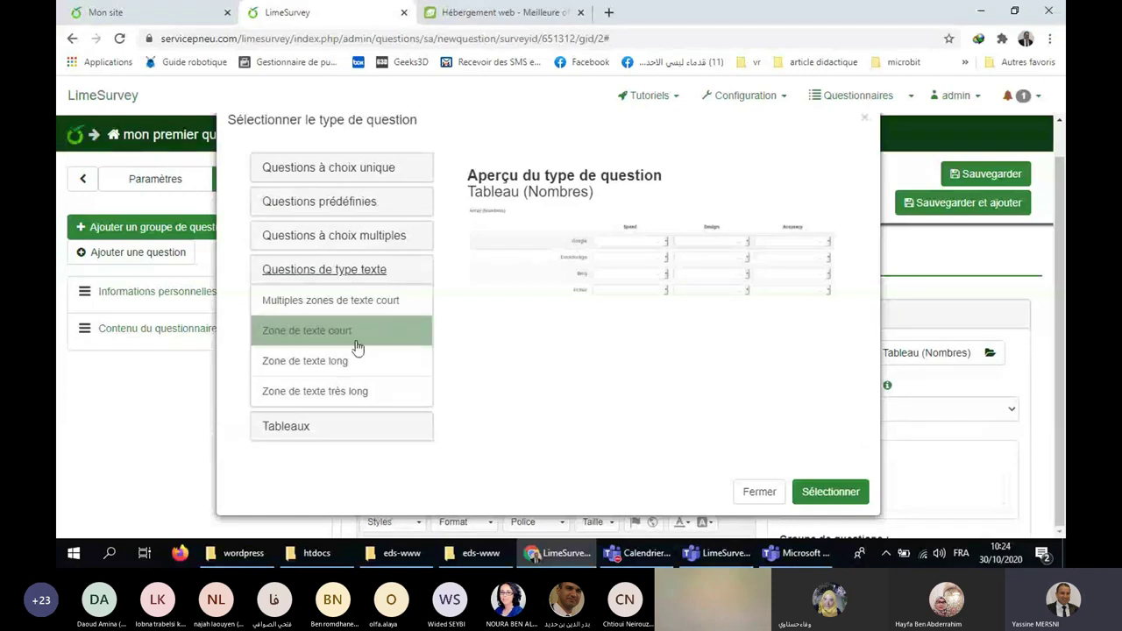
left_click(297, 332)
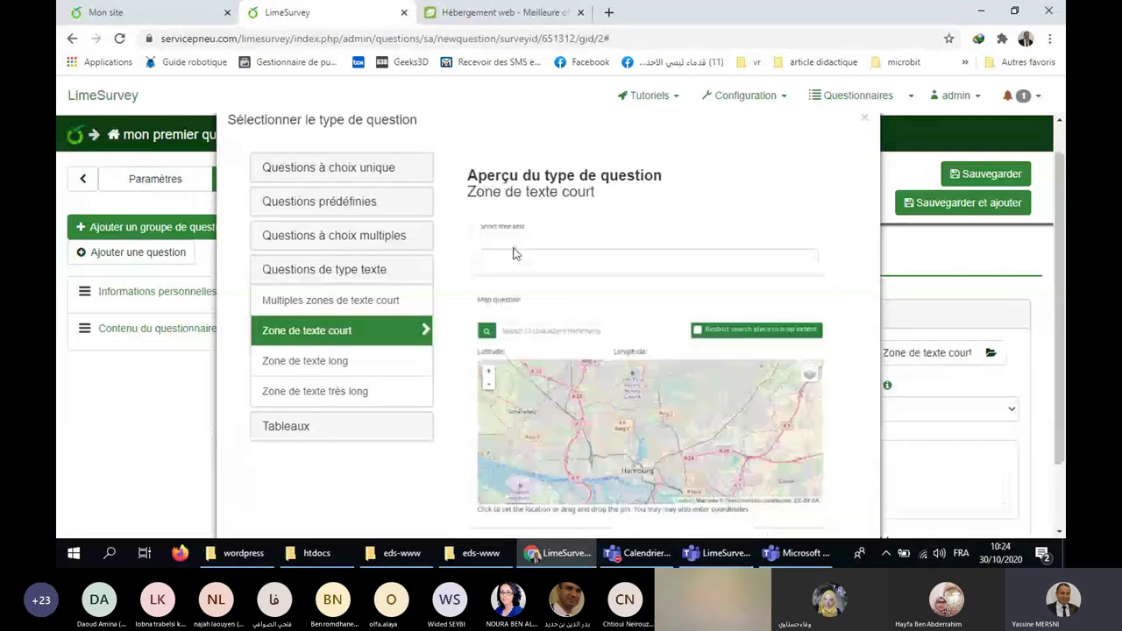
scroll(830, 266, "down", 1)
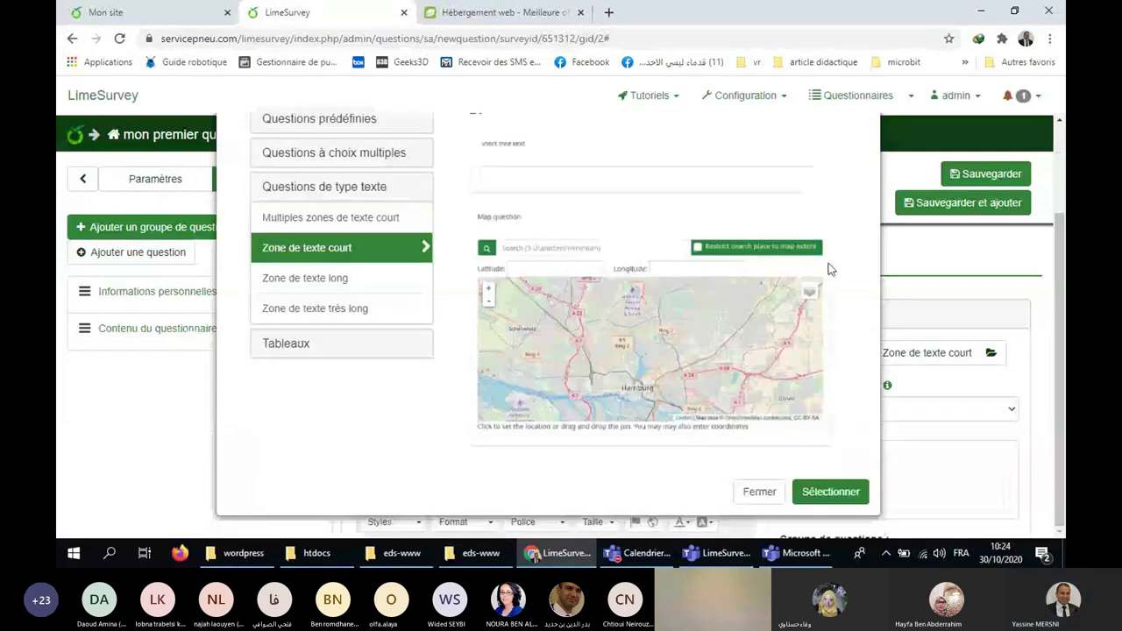
left_click(856, 498)
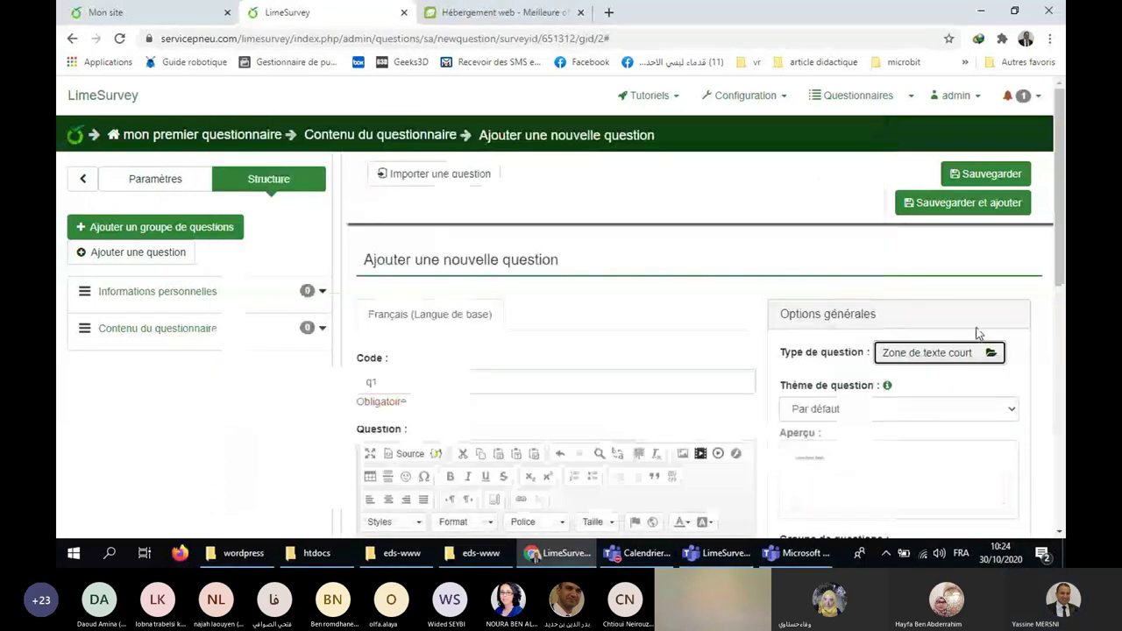
scroll(431, 313, "down", 1)
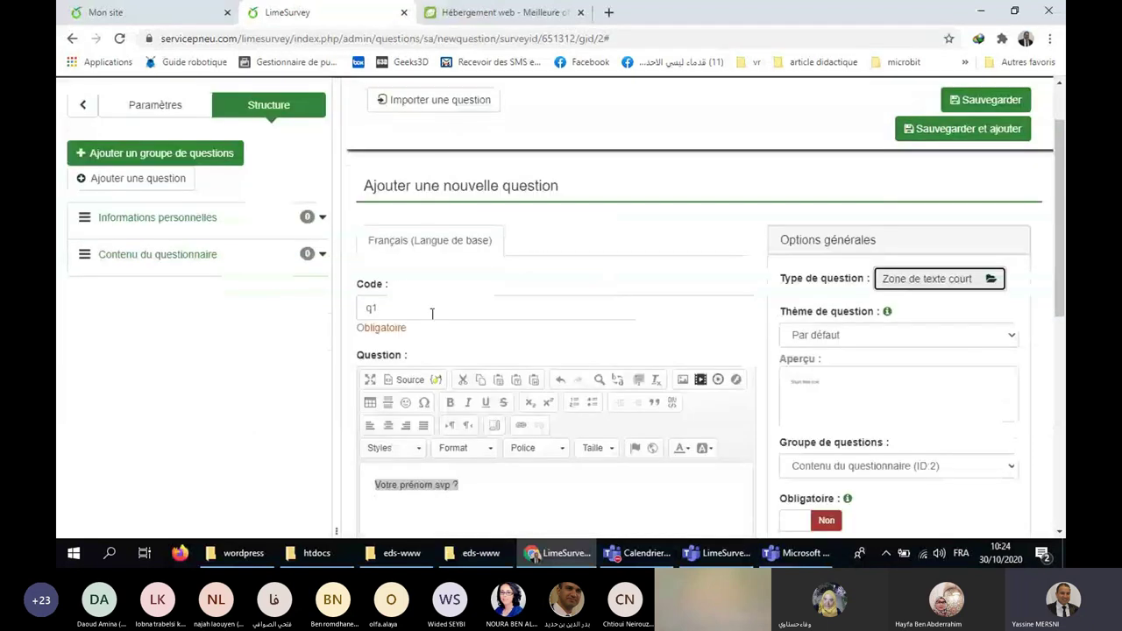
left_click(376, 308)
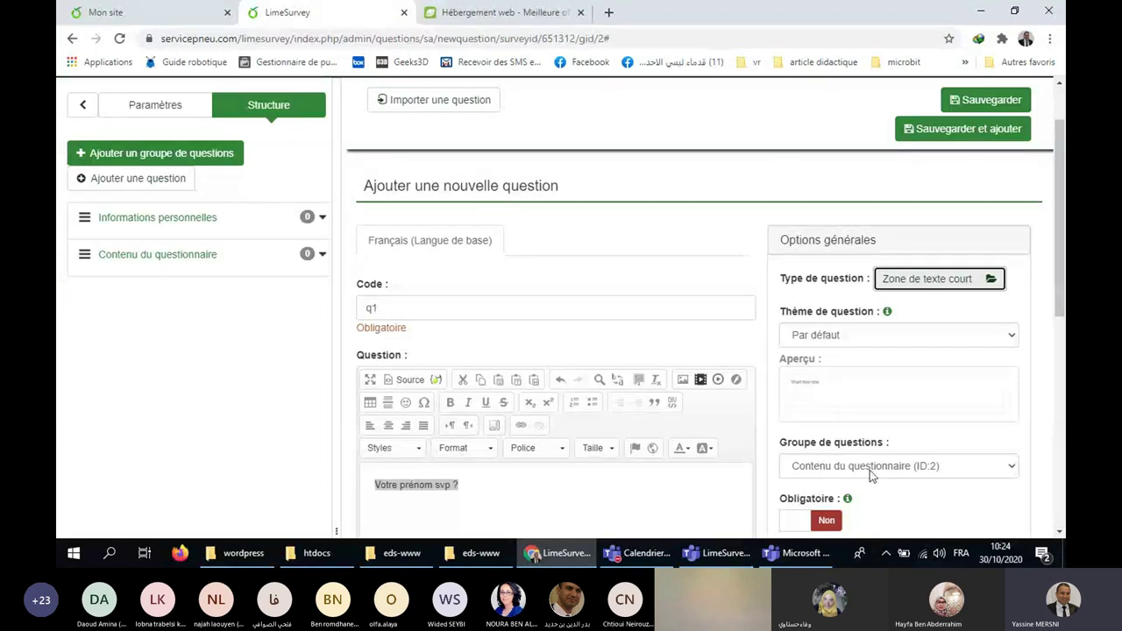
left_click(870, 470)
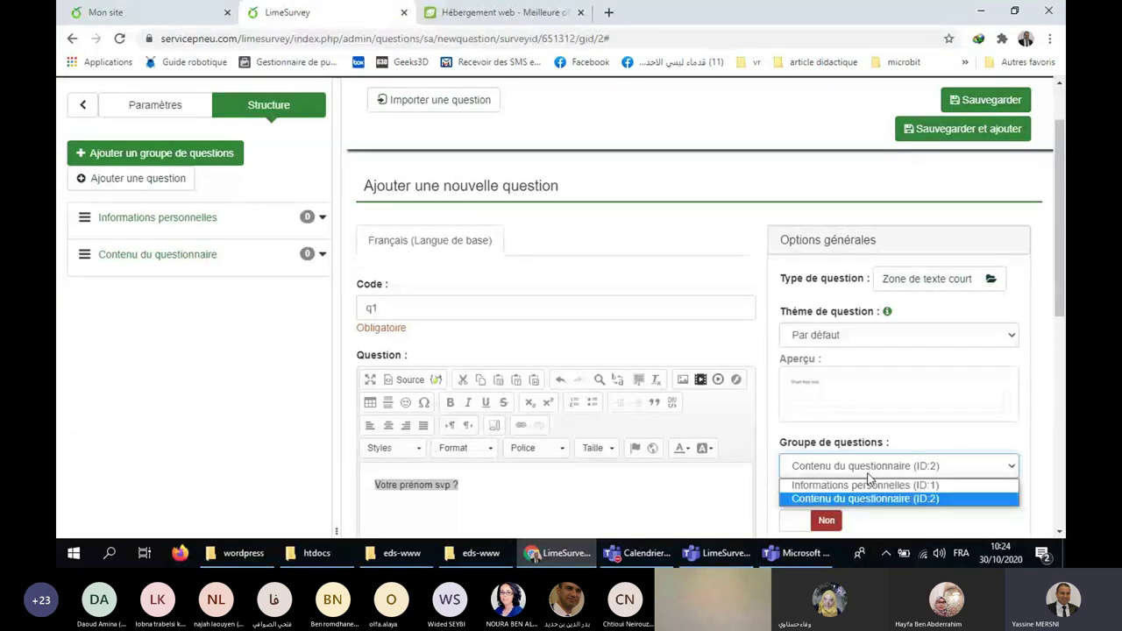
left_click(866, 482)
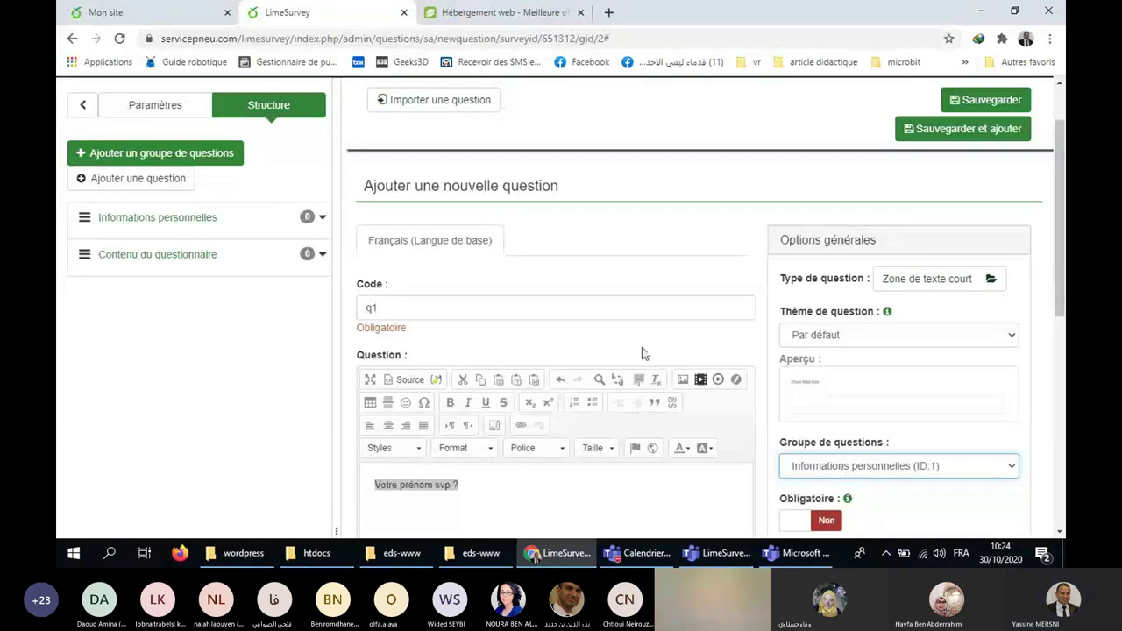
scroll(641, 354, "down", 2)
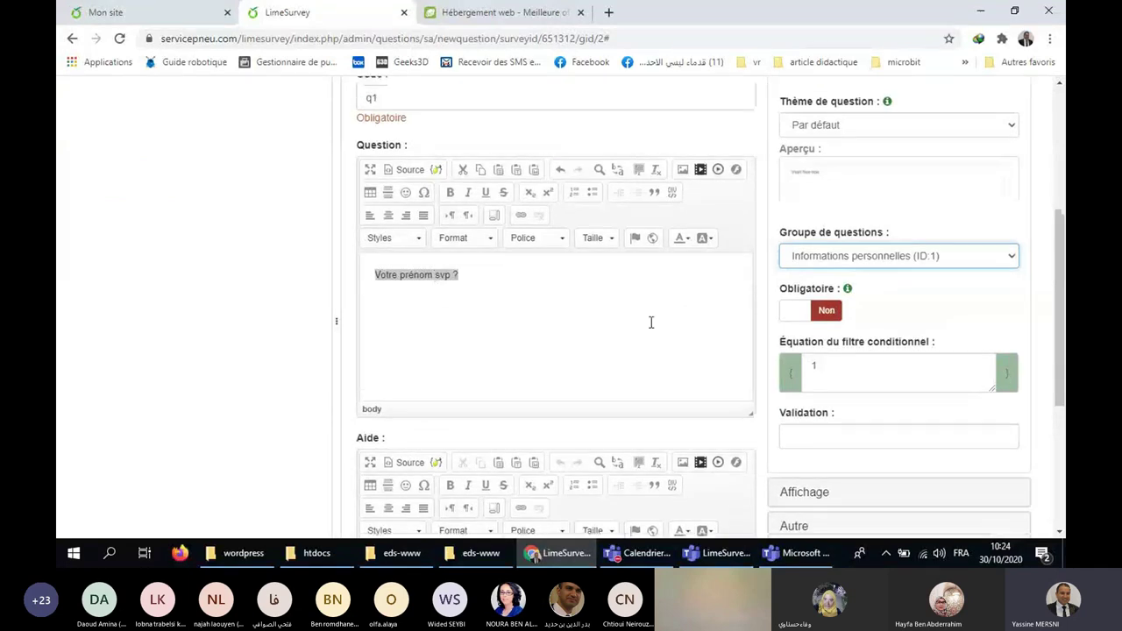
scroll(652, 323, "up", 1)
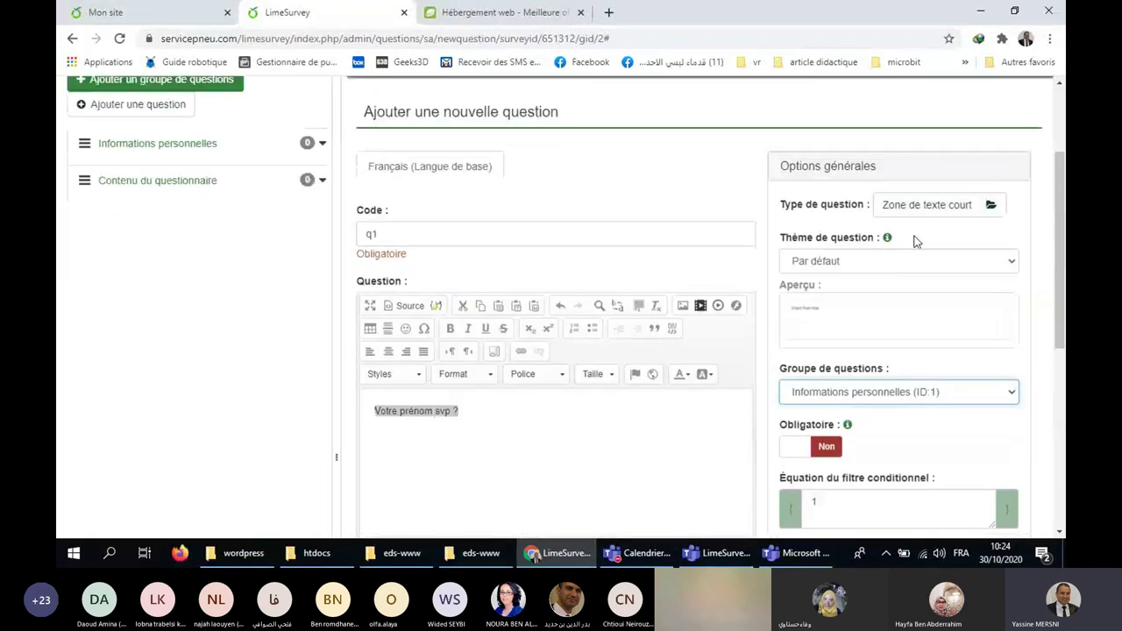
scroll(904, 324, "down", 4)
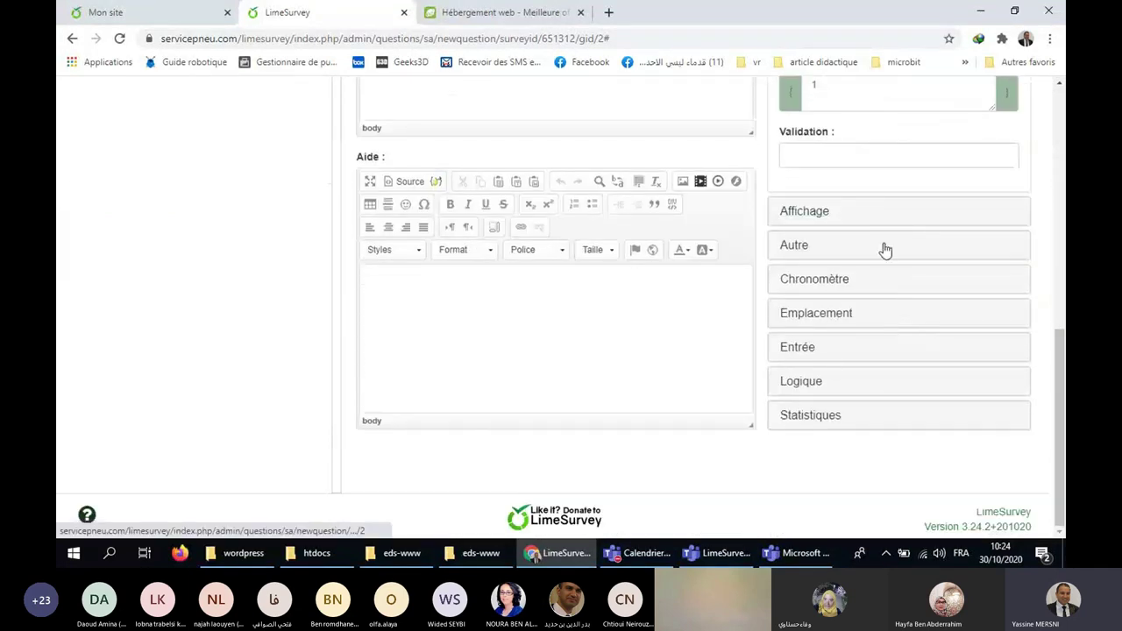
left_click(879, 218)
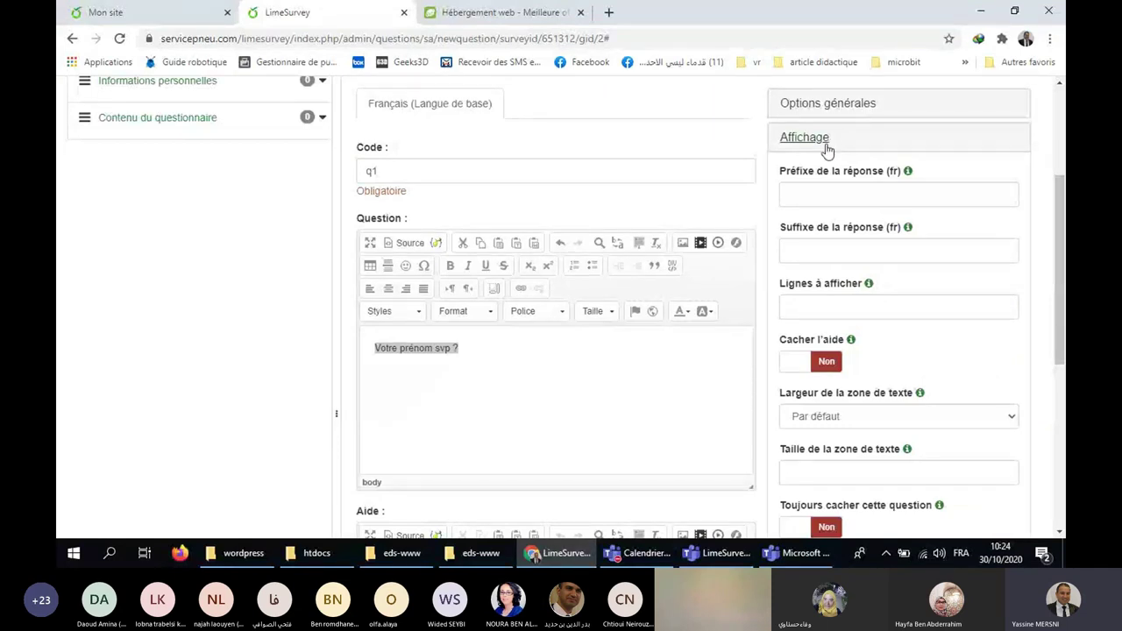
scroll(869, 341, "down", 3)
left_click(865, 352)
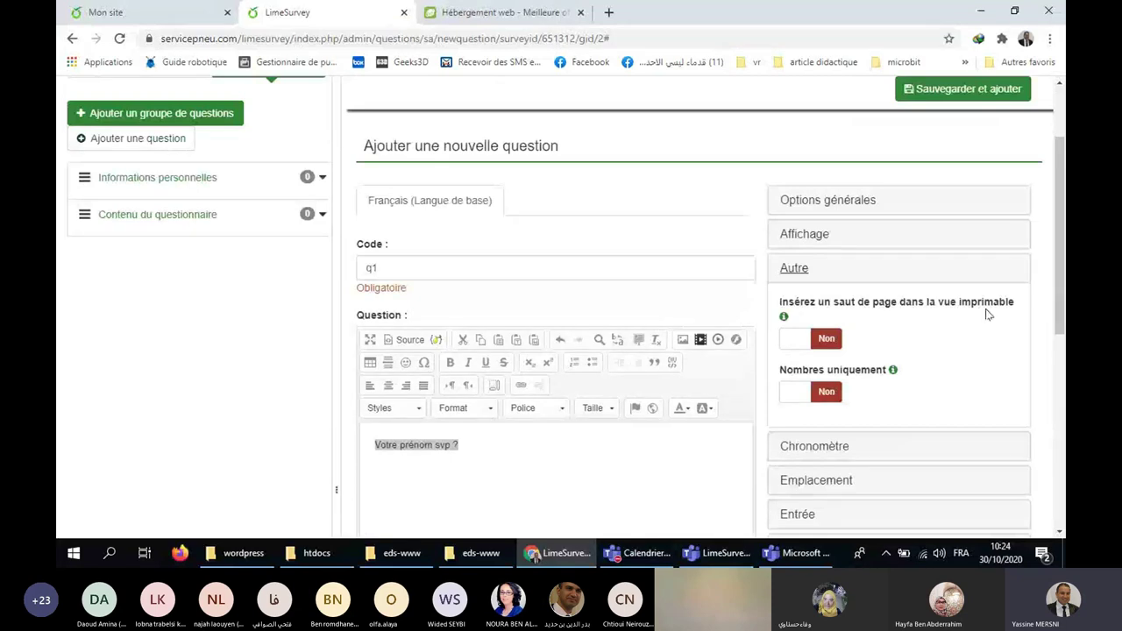
left_click(905, 454)
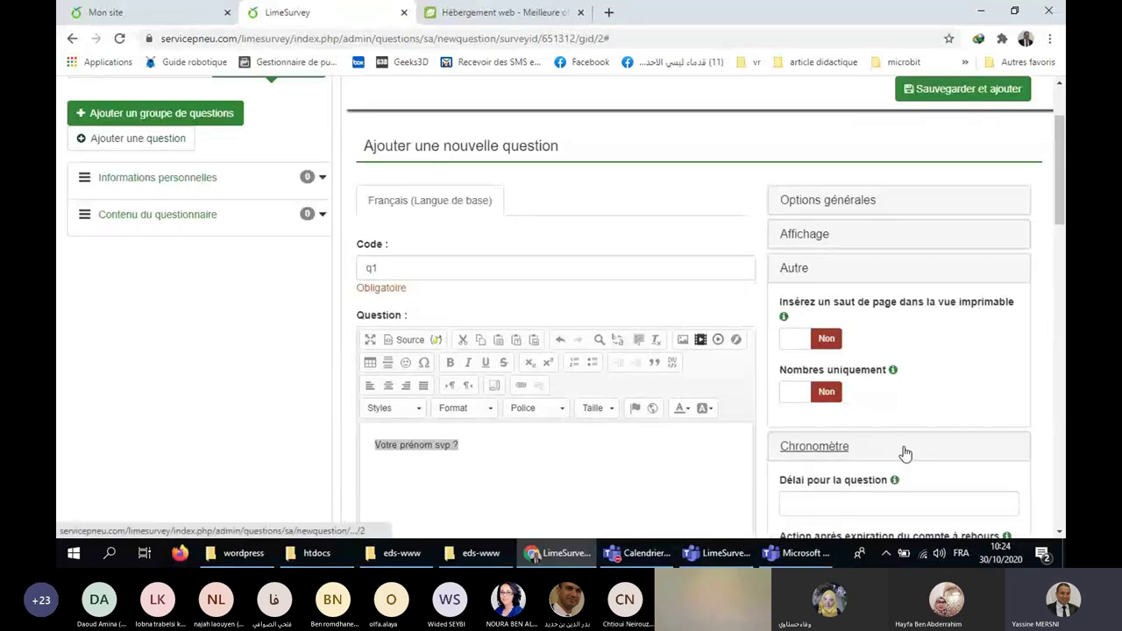
scroll(927, 376, "down", 2)
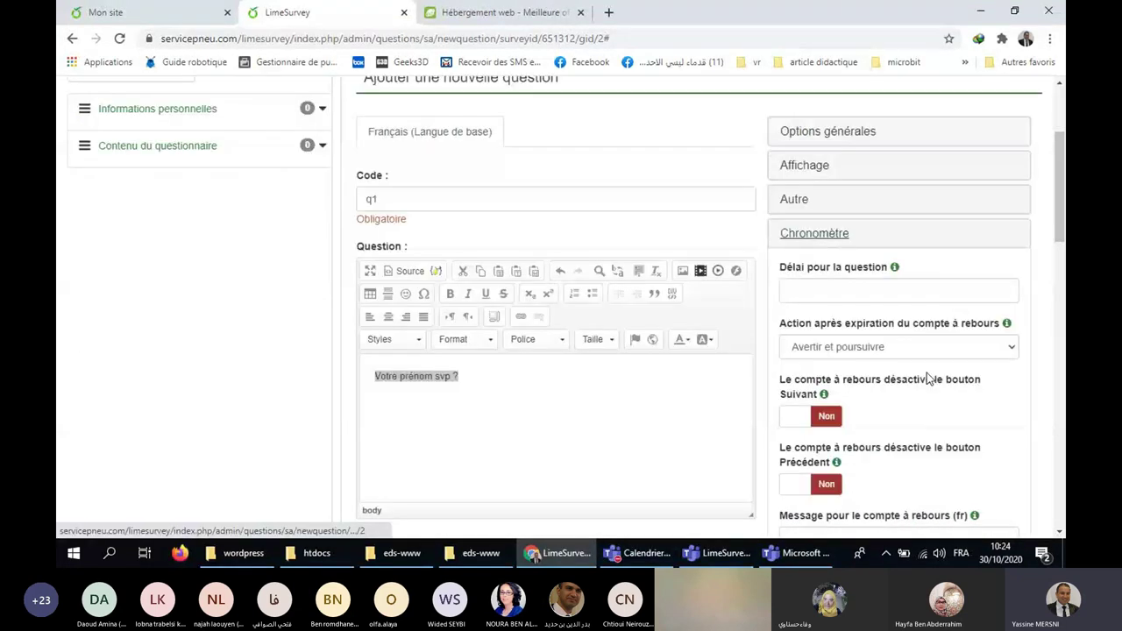
scroll(927, 378, "down", 1)
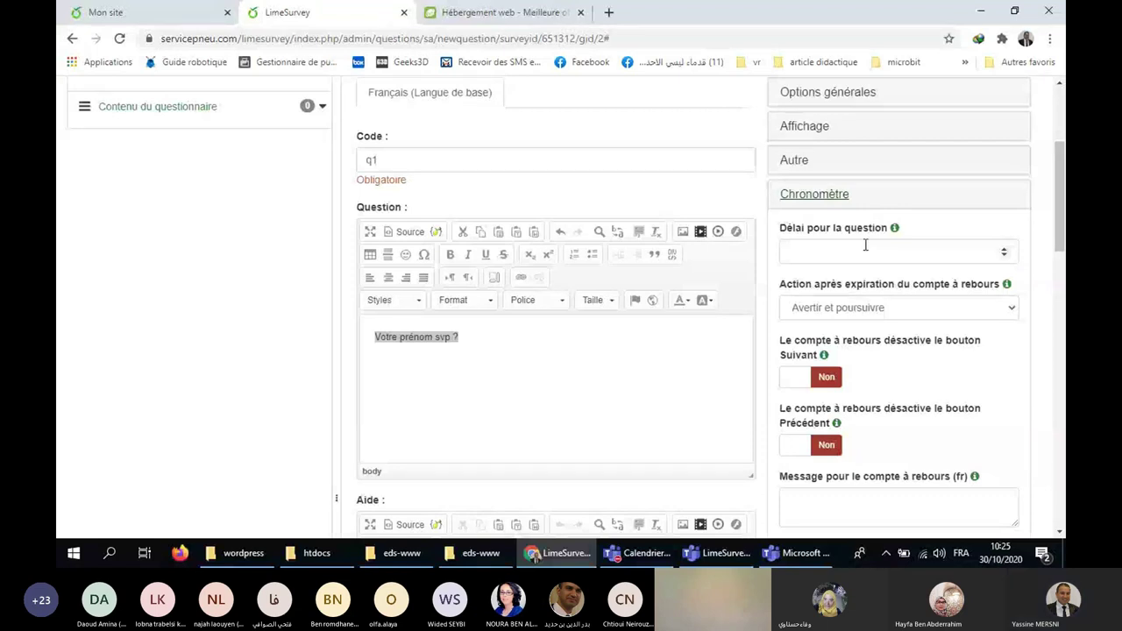
scroll(897, 314, "down", 2)
scroll(896, 314, "down", 1)
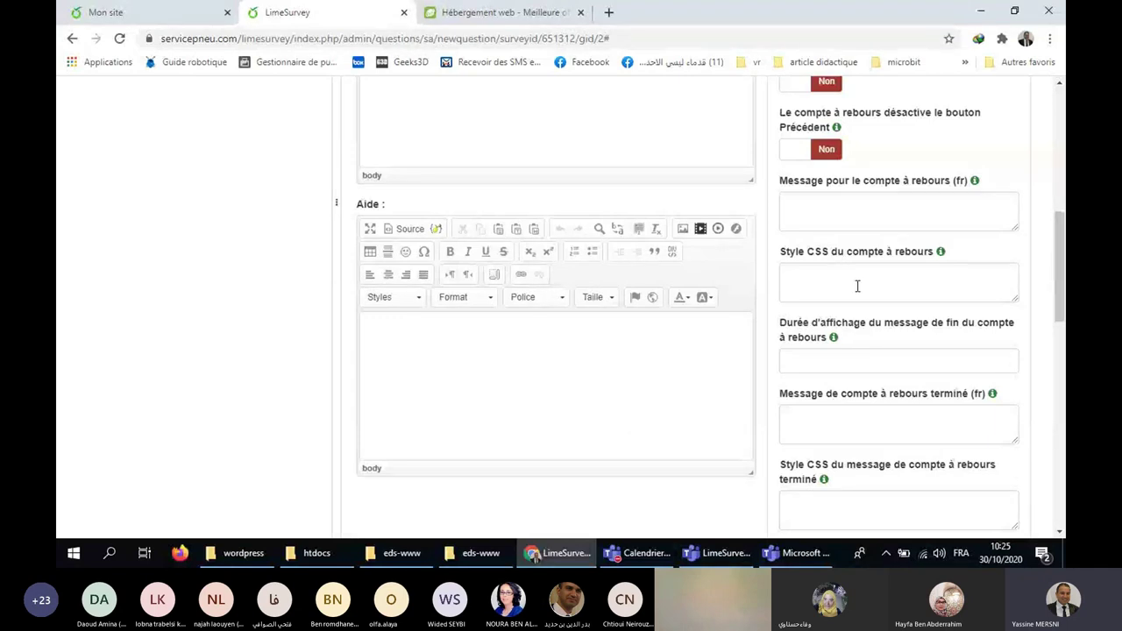
scroll(858, 286, "down", 2)
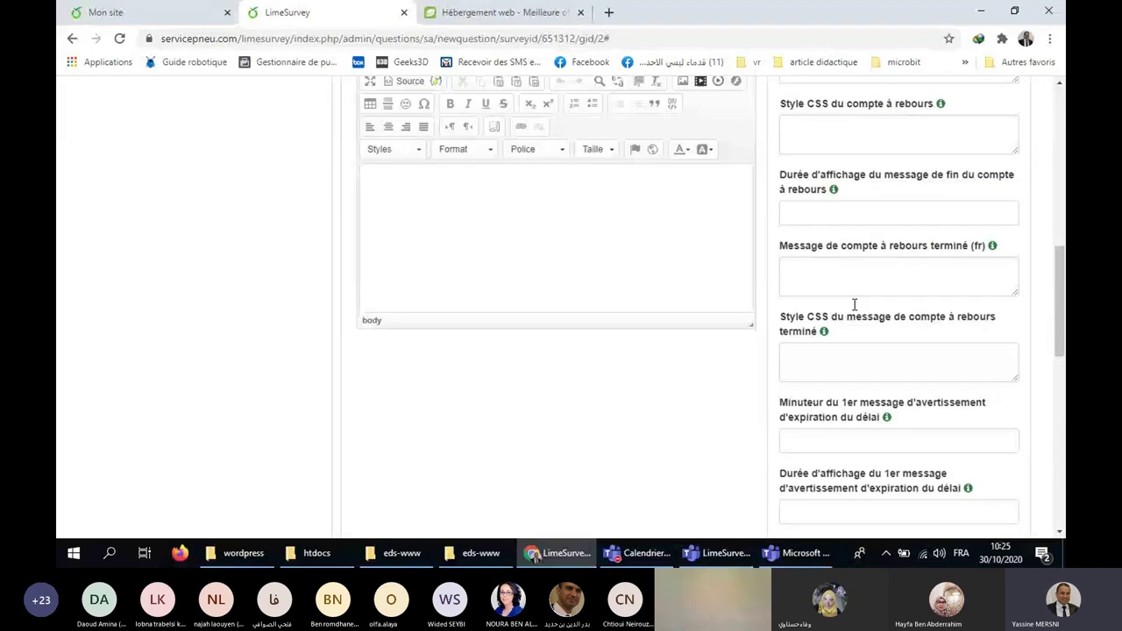
scroll(855, 304, "down", 2)
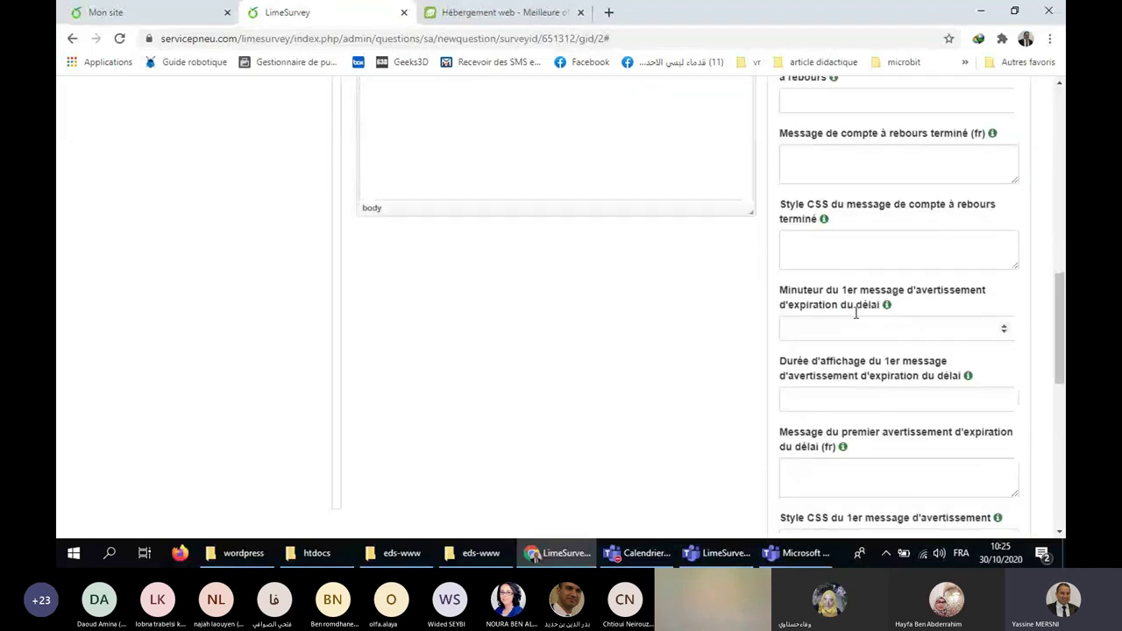
scroll(855, 313, "down", 5)
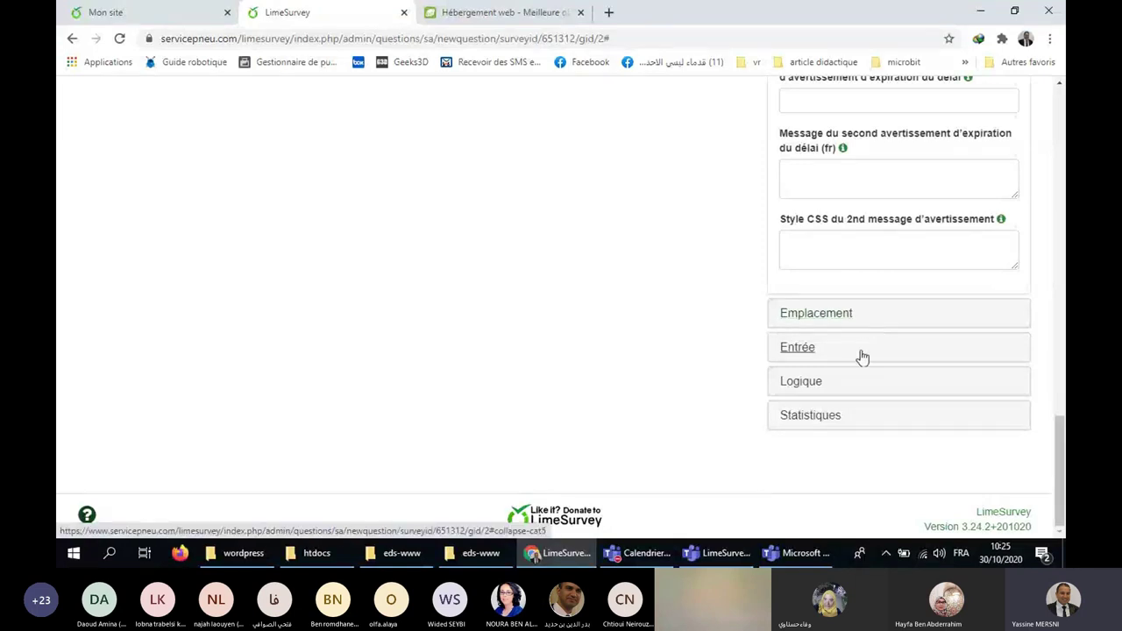
left_click(880, 322)
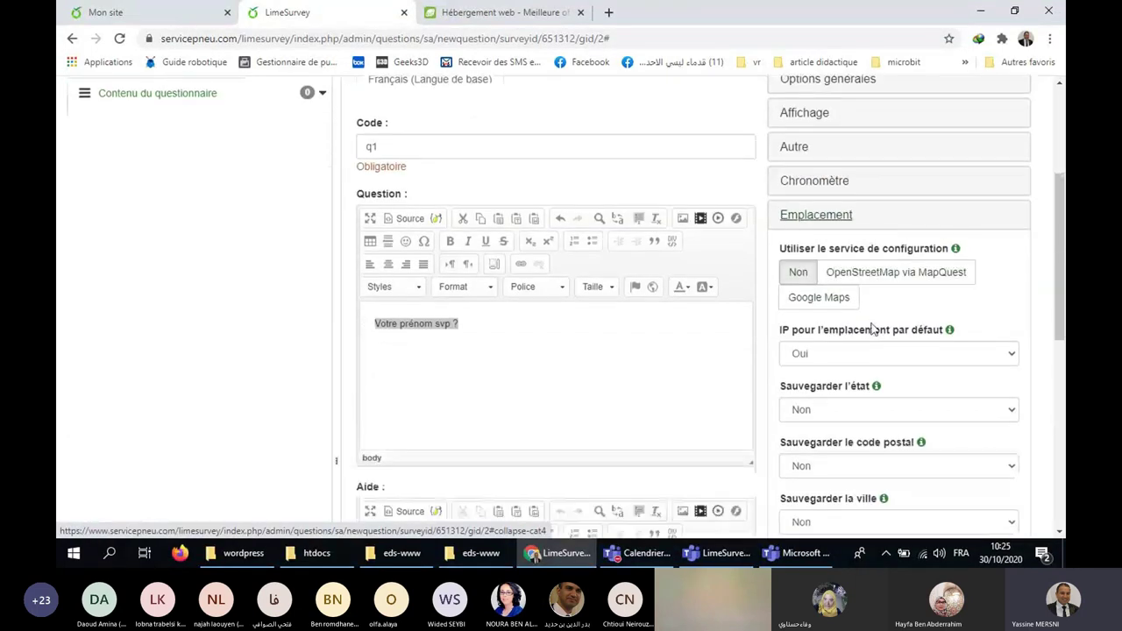
scroll(871, 377, "down", 3)
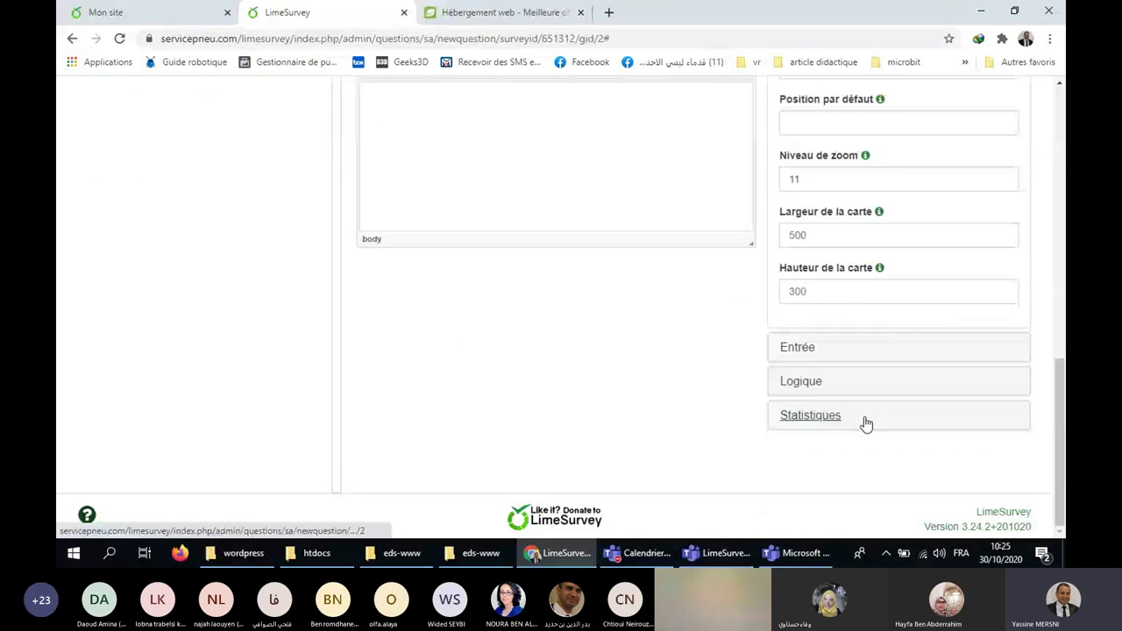
left_click(866, 425)
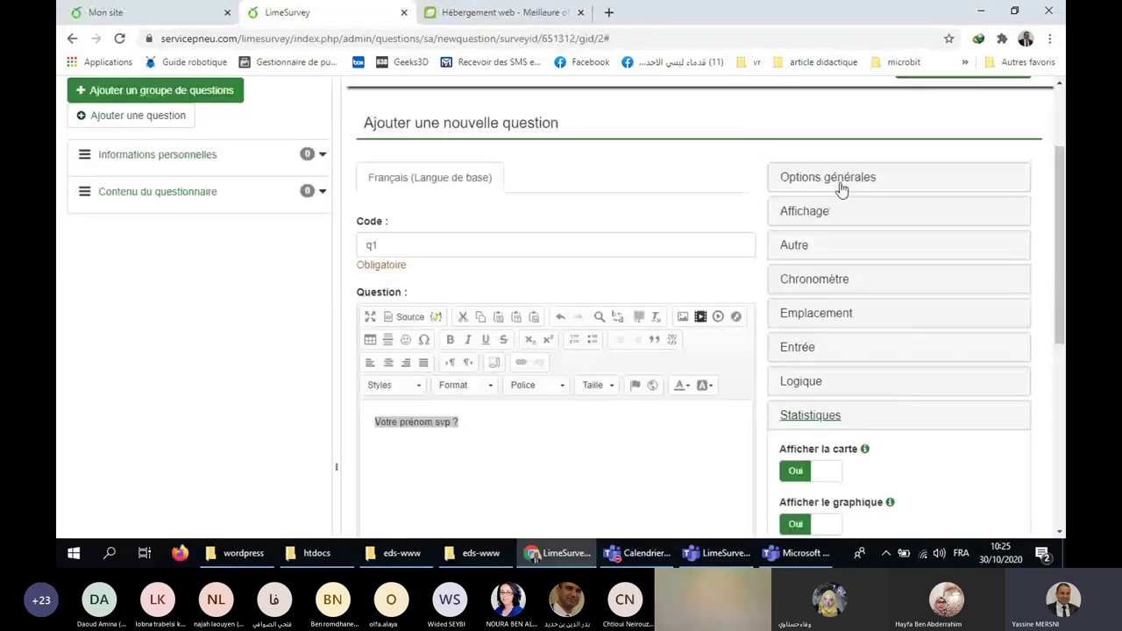
left_click(894, 182)
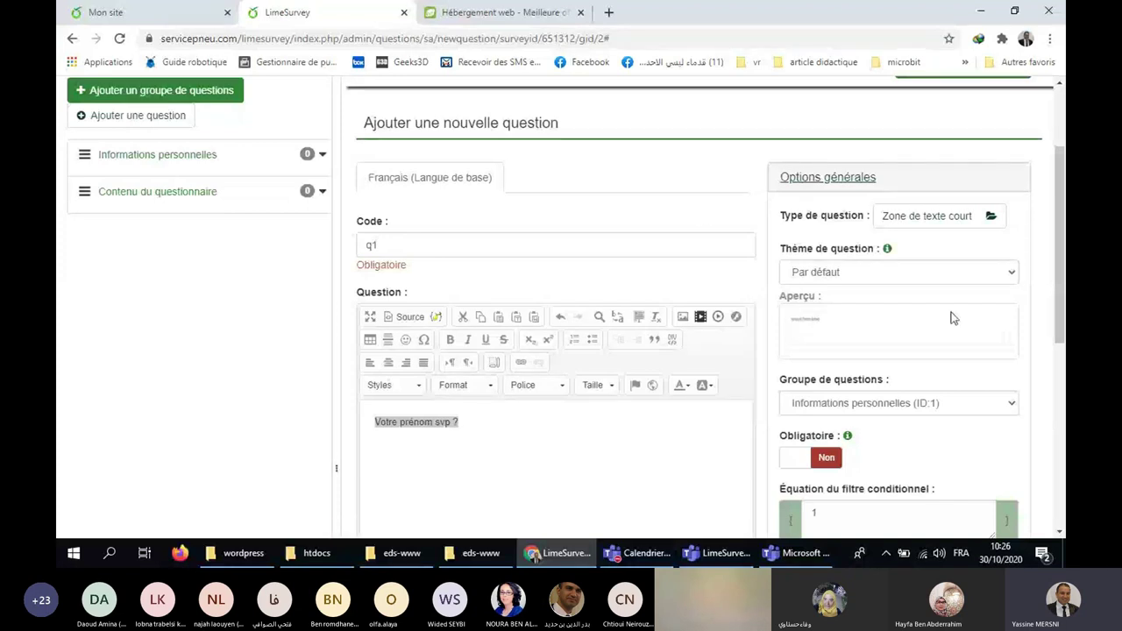
scroll(1060, 306, "down", 5)
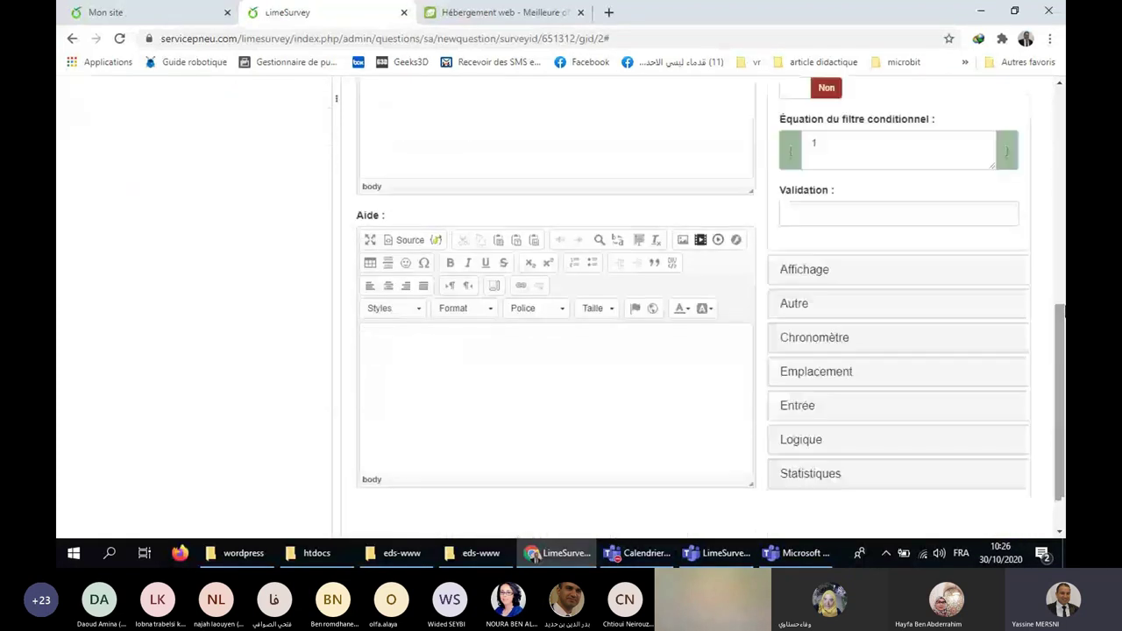
scroll(1060, 306, "up", 10)
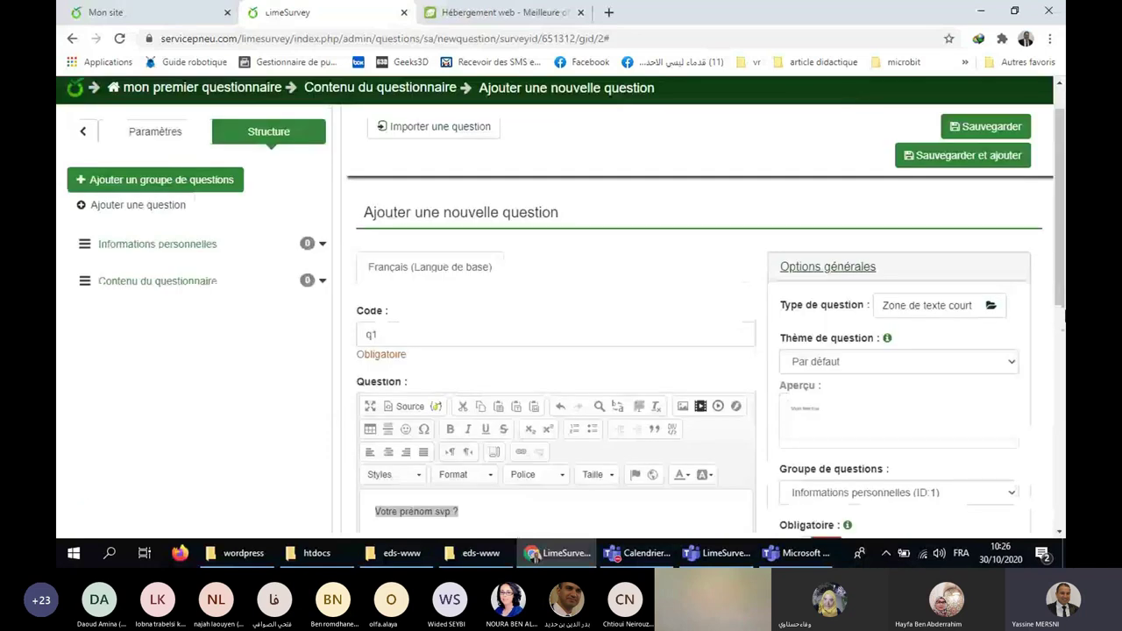
Save question q1, list the Informations personnelles questions, and preview q1.
left_click(1001, 134)
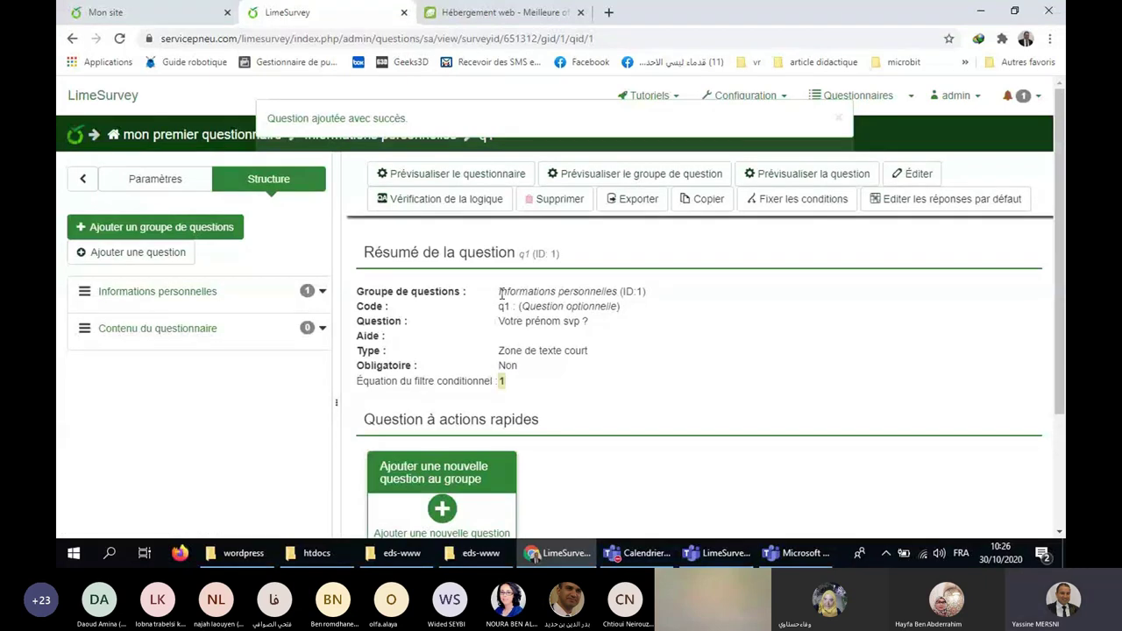
left_click(322, 292)
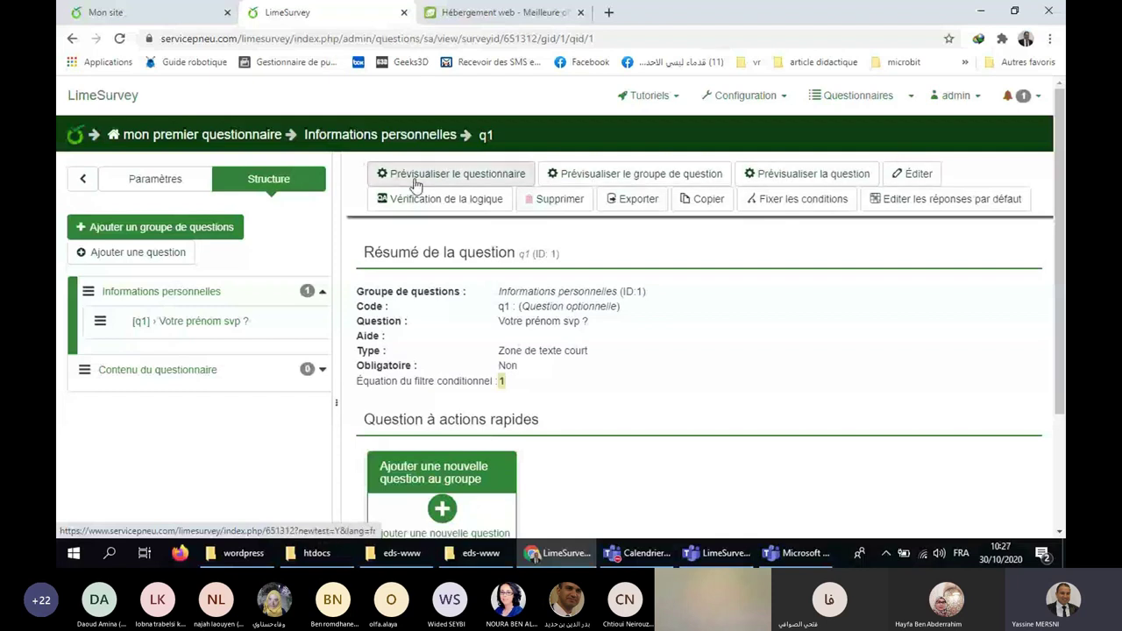
left_click(823, 178)
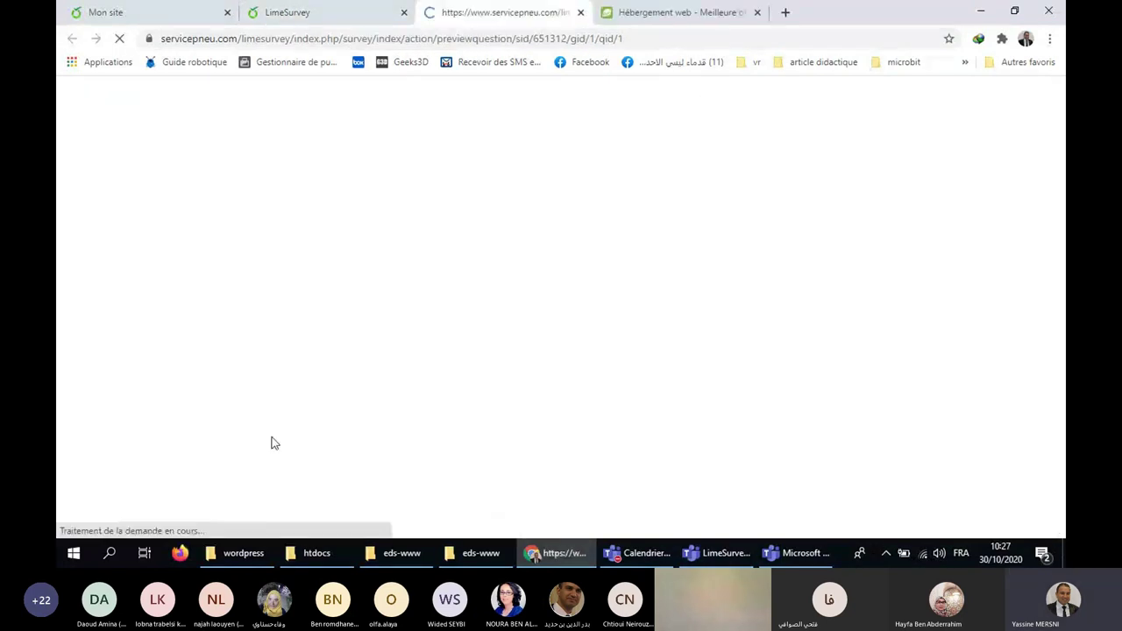
Enter a test first name in q1's preview answer field, then close the preview tab.
left_click(206, 441)
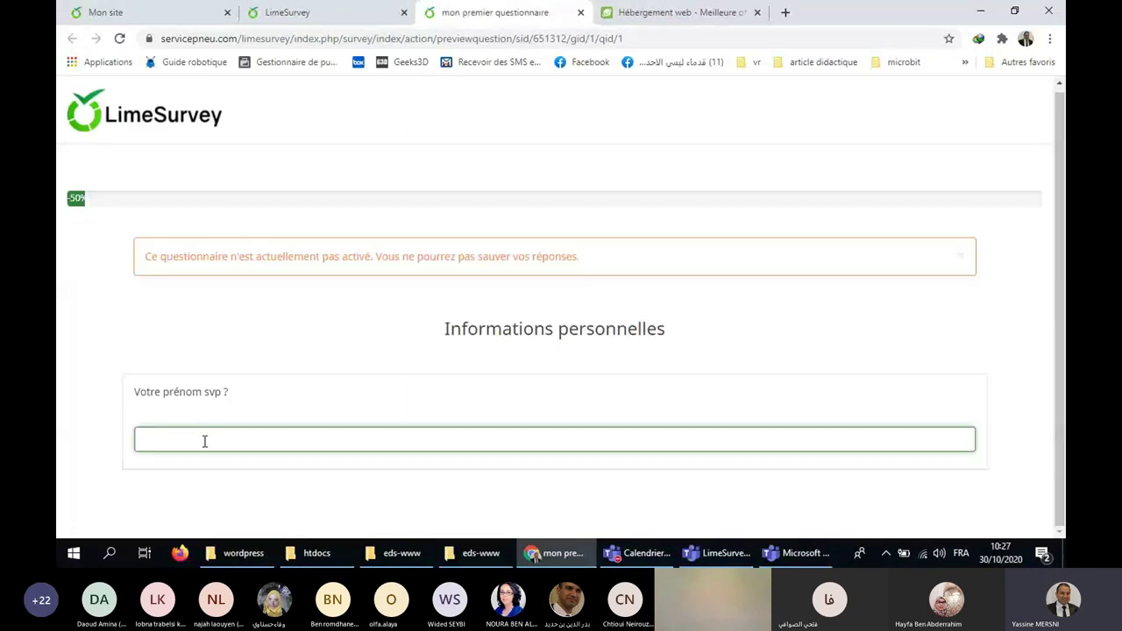
type("yasi")
key("BackSpace")
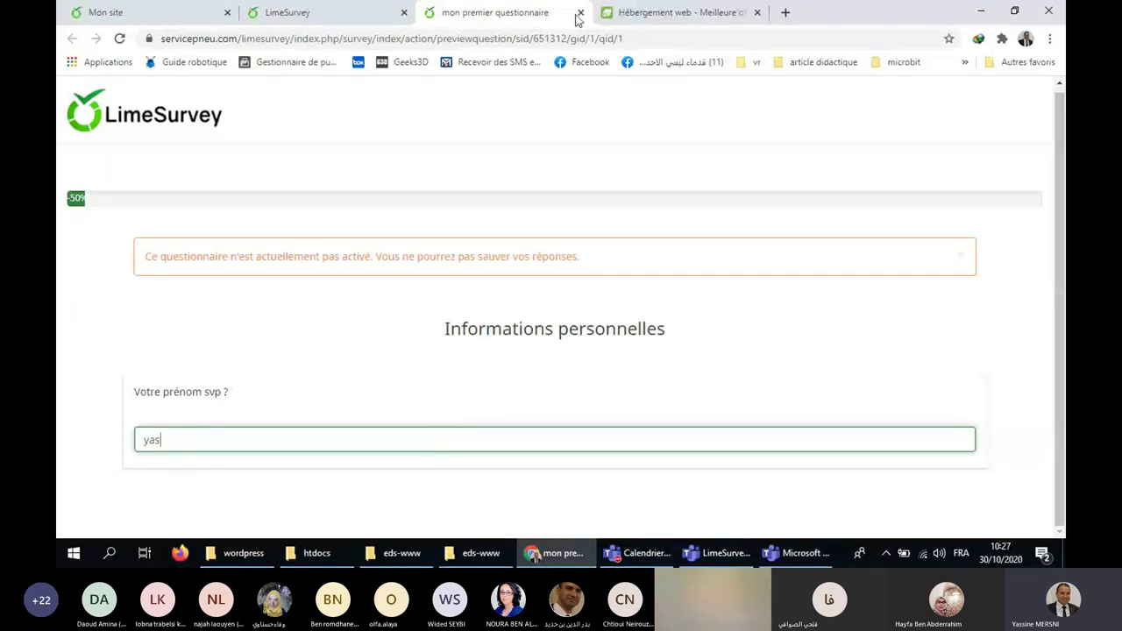
left_click(579, 13)
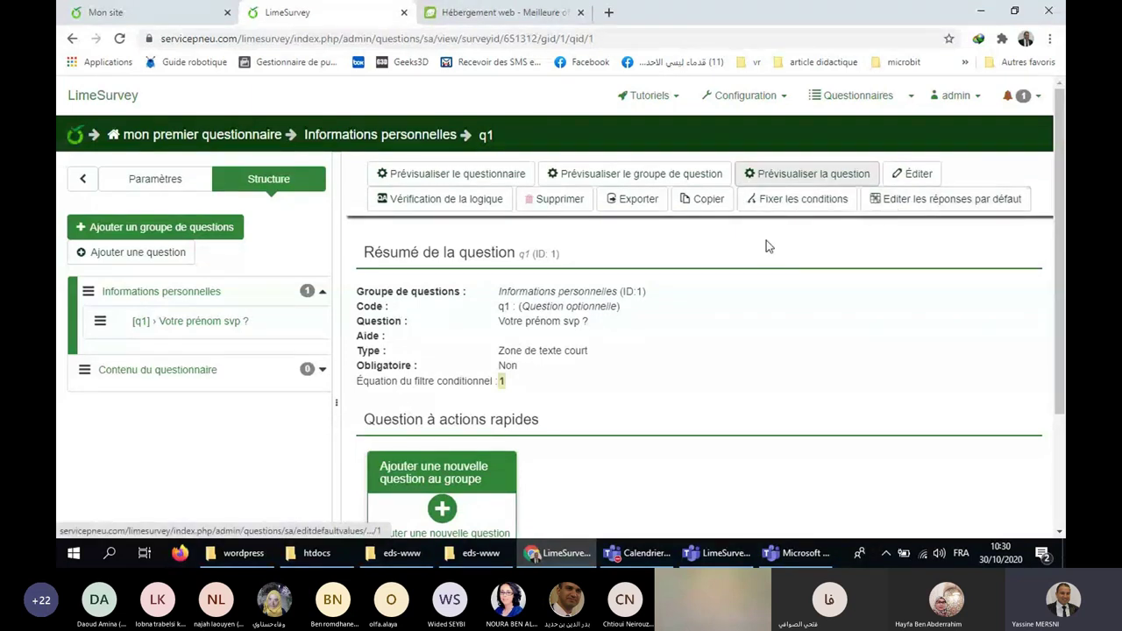
Add a new question to the group with code q2.
scroll(766, 240, "down", 2)
scroll(681, 317, "down", 1)
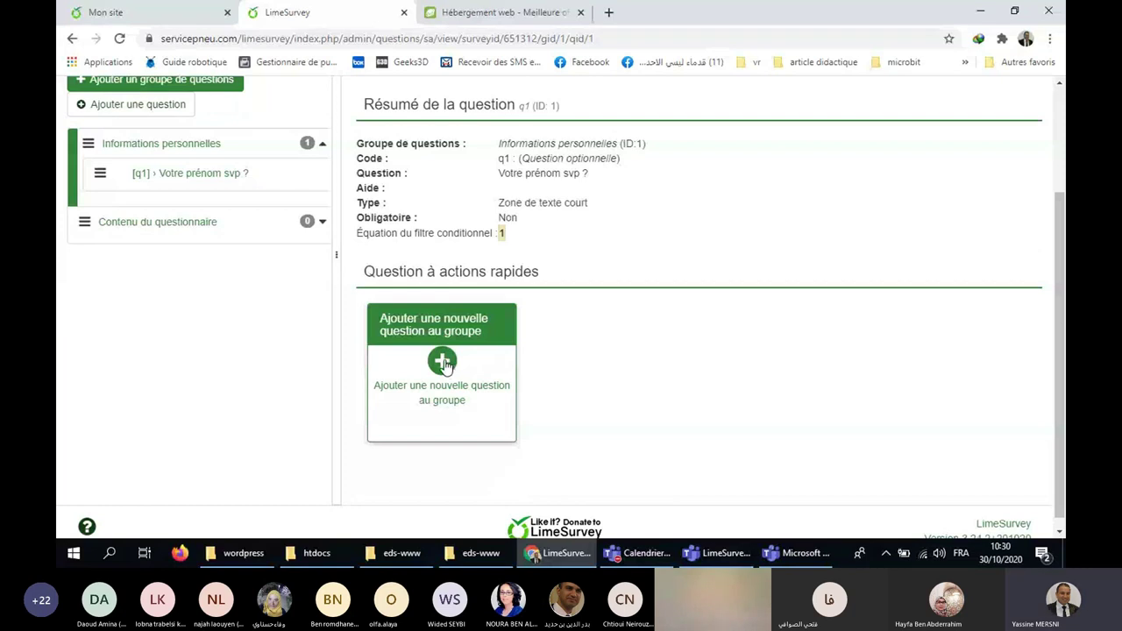
left_click(444, 362)
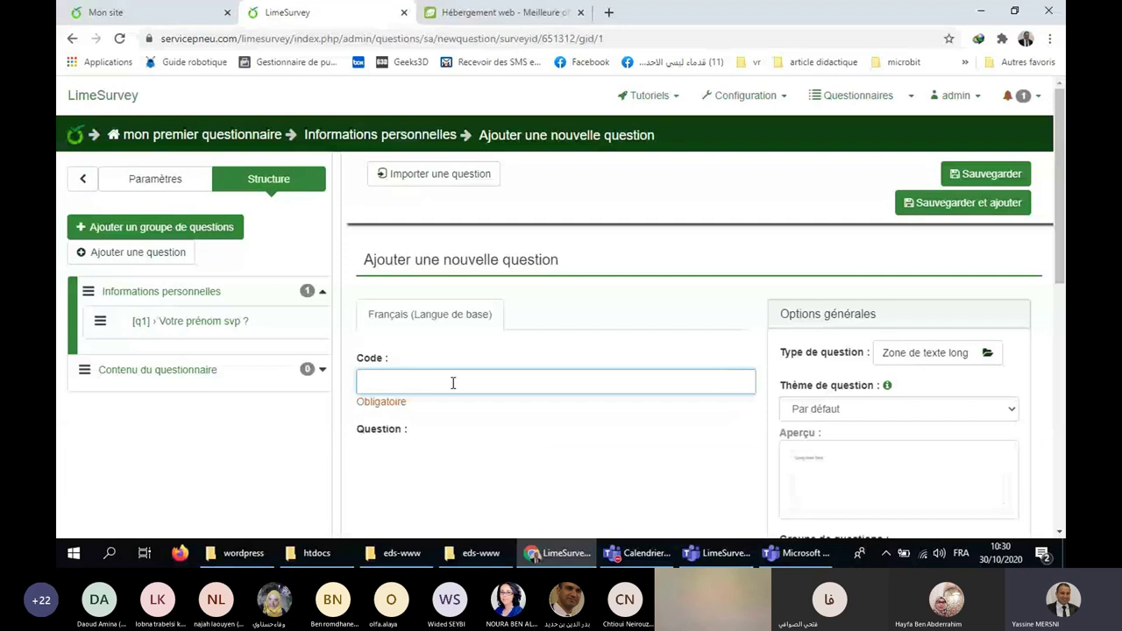
left_click(454, 382)
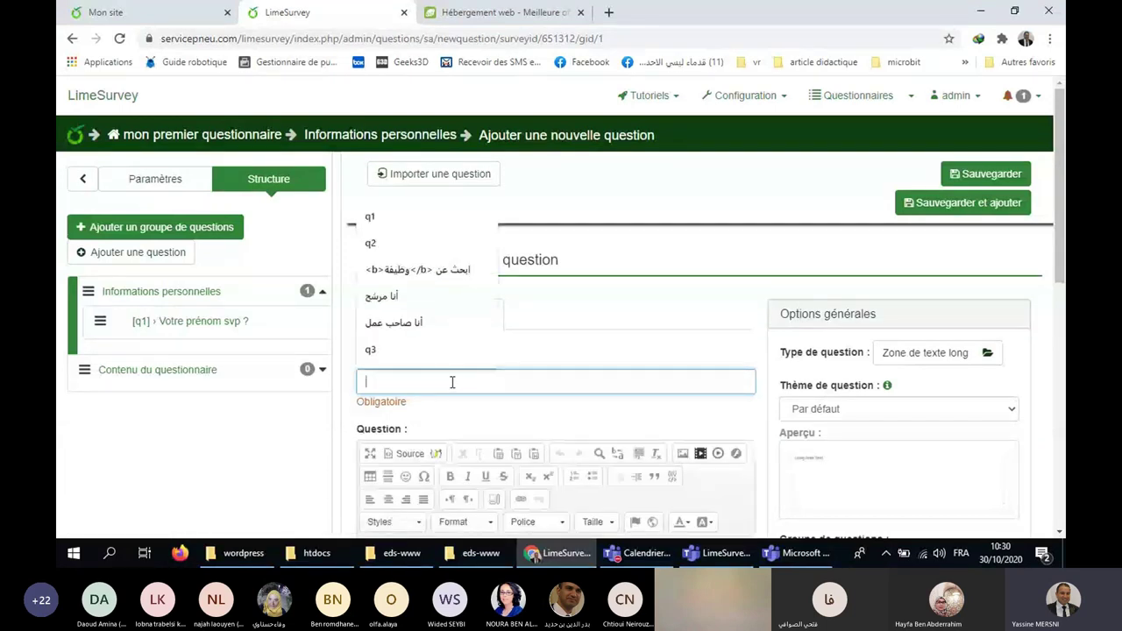
type("q3")
key("BackSpace")
type("2")
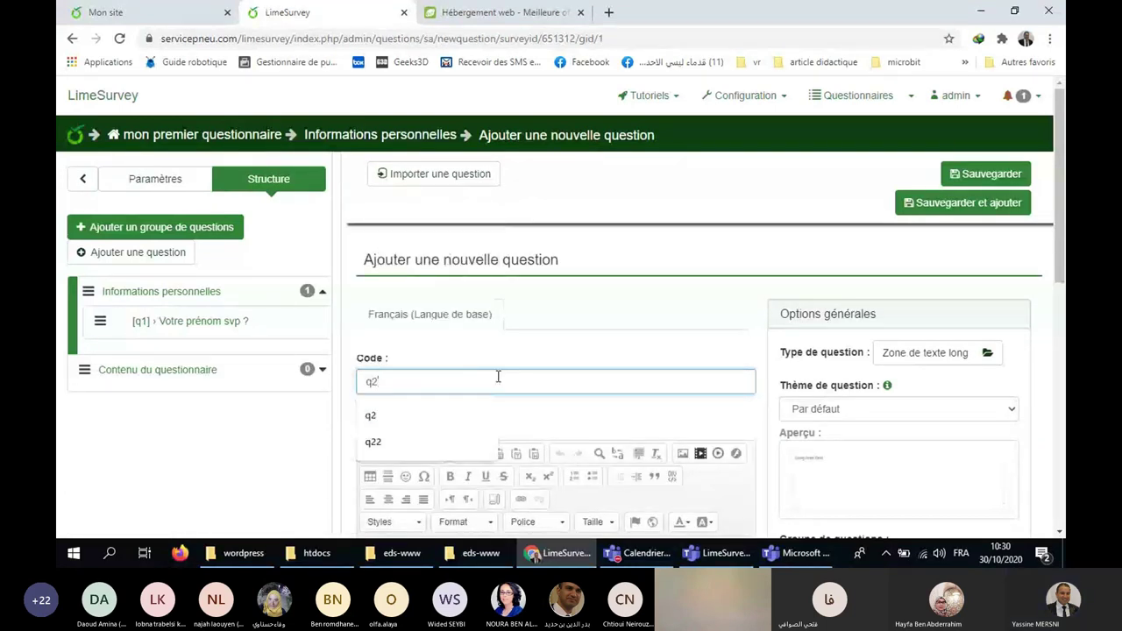
left_click(559, 355)
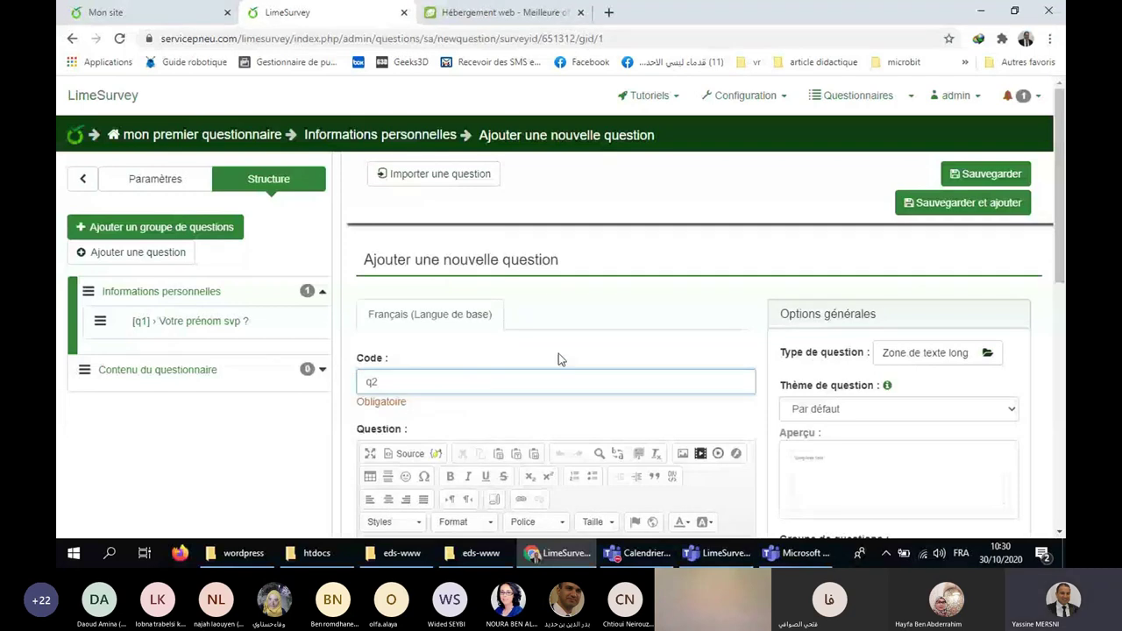
Enter 'Date de naissance ?' as the question text.
scroll(558, 353, "down", 3)
left_click(505, 368)
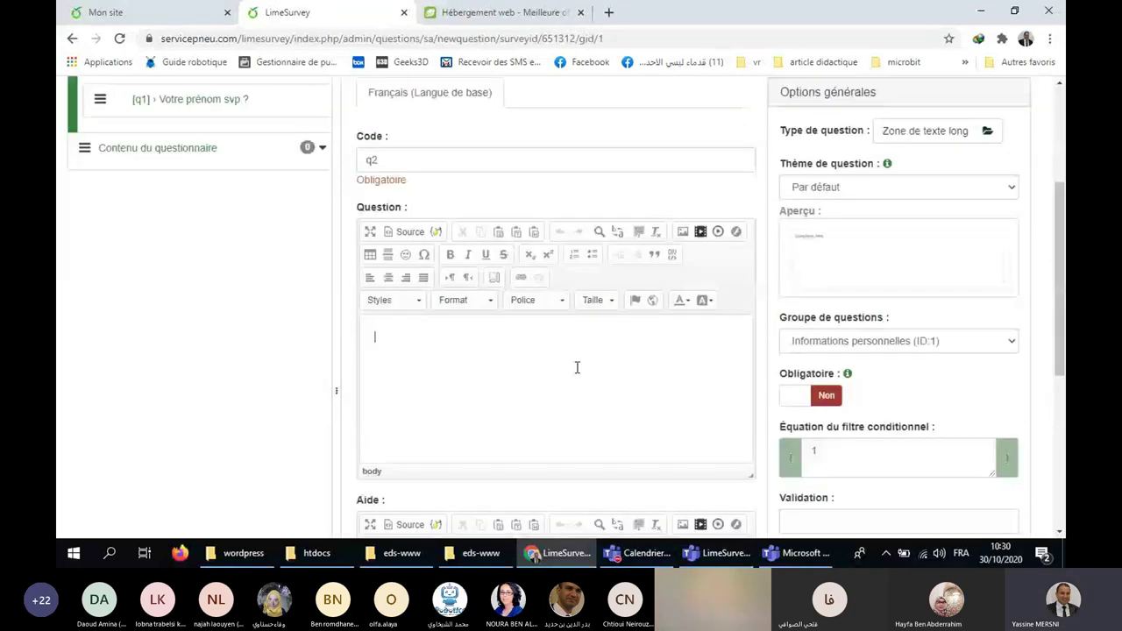
type("Date")
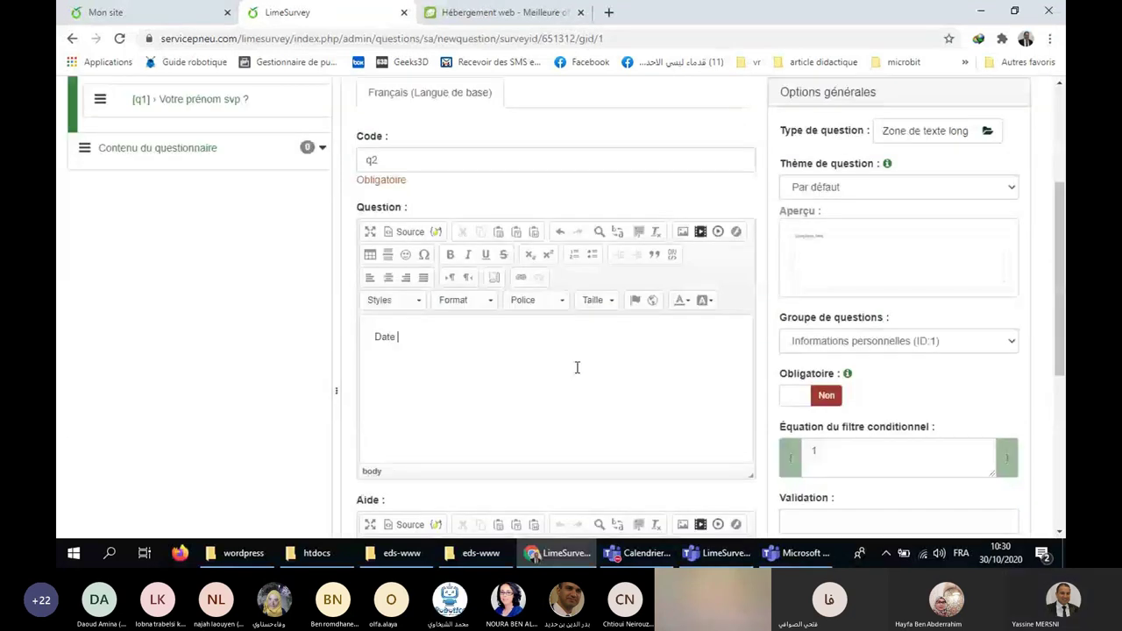
type(" de naissance")
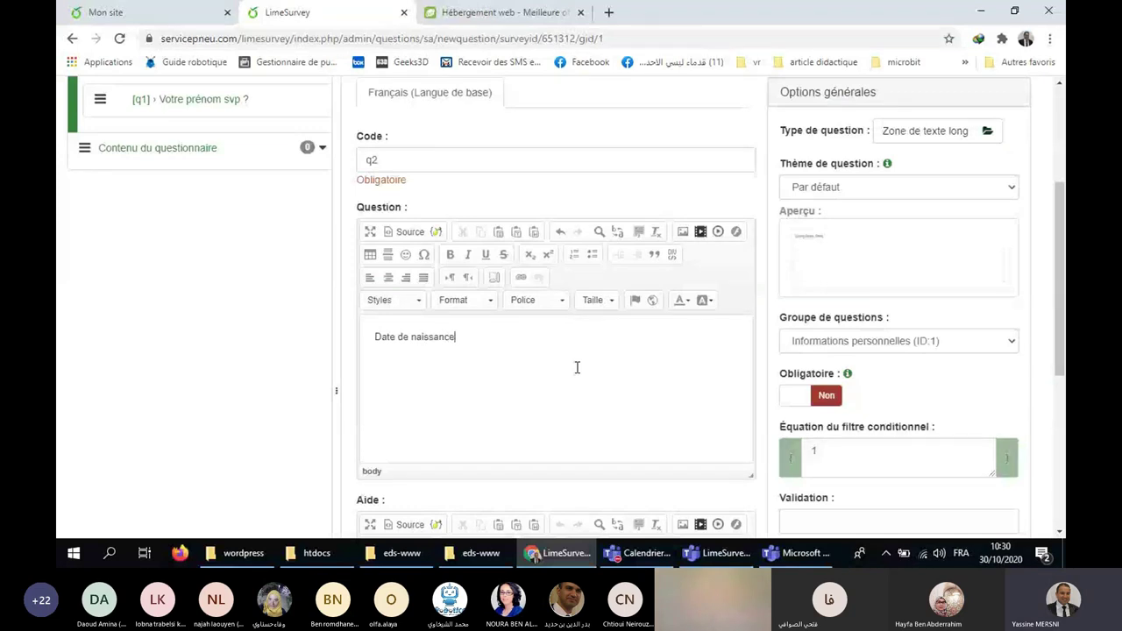
type(" ?")
scroll(527, 345, "down", 4)
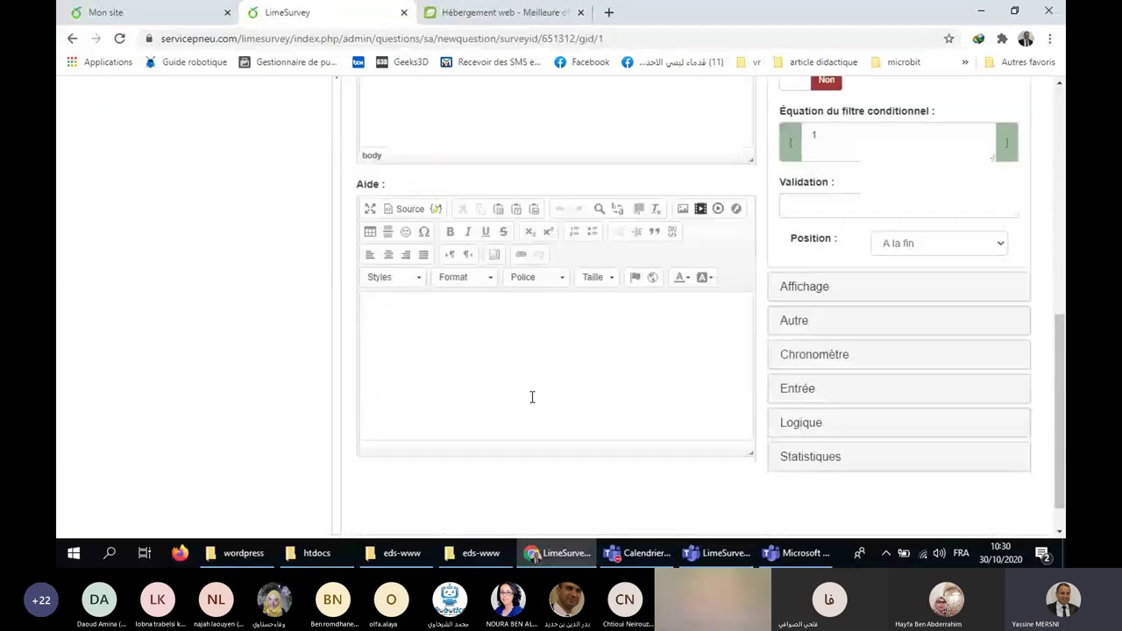
scroll(517, 372, "down", 1)
scroll(503, 348, "up", 3)
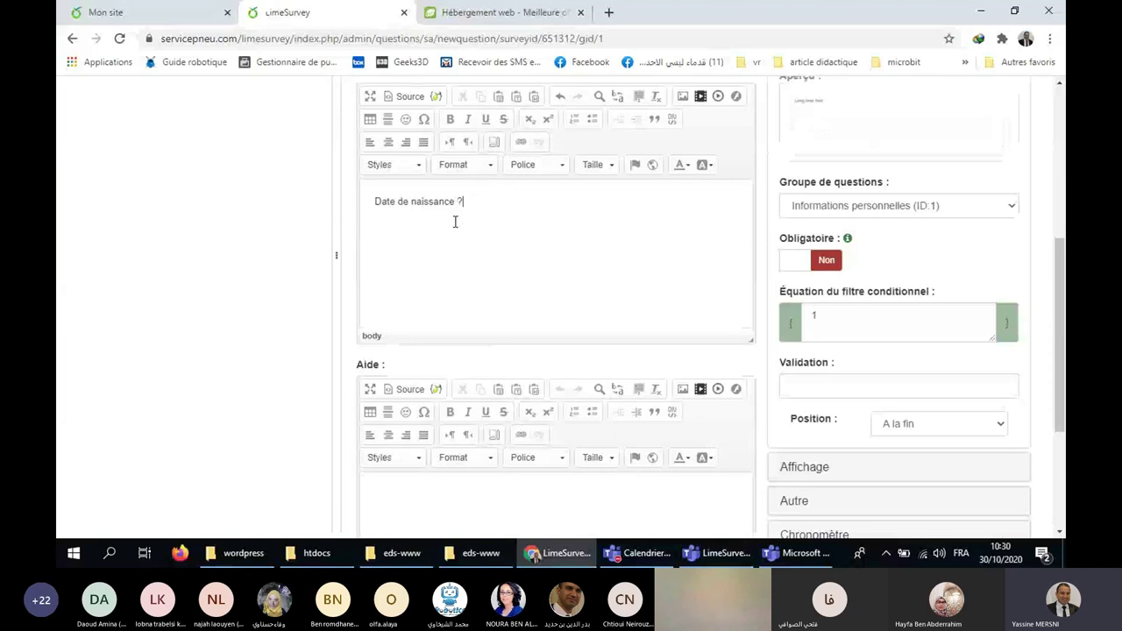
scroll(481, 389, "down", 2)
Enter the help text 'Veuillez saisir votre date de naissance...'.
left_click(485, 412)
type("Veuillez ")
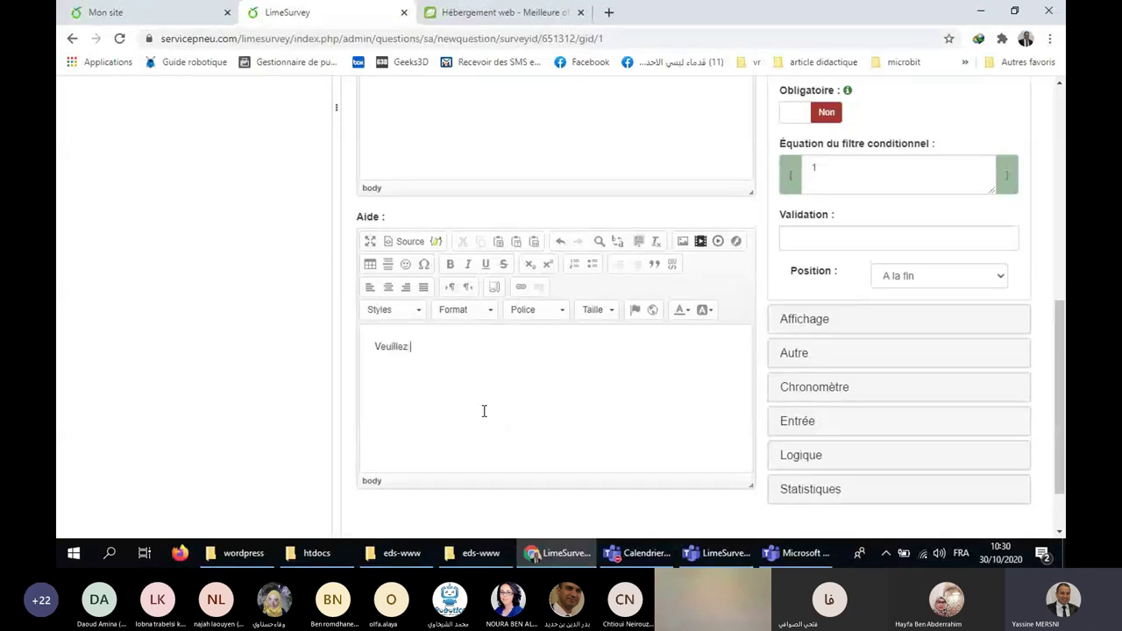
type("saisir votre date de naissance")
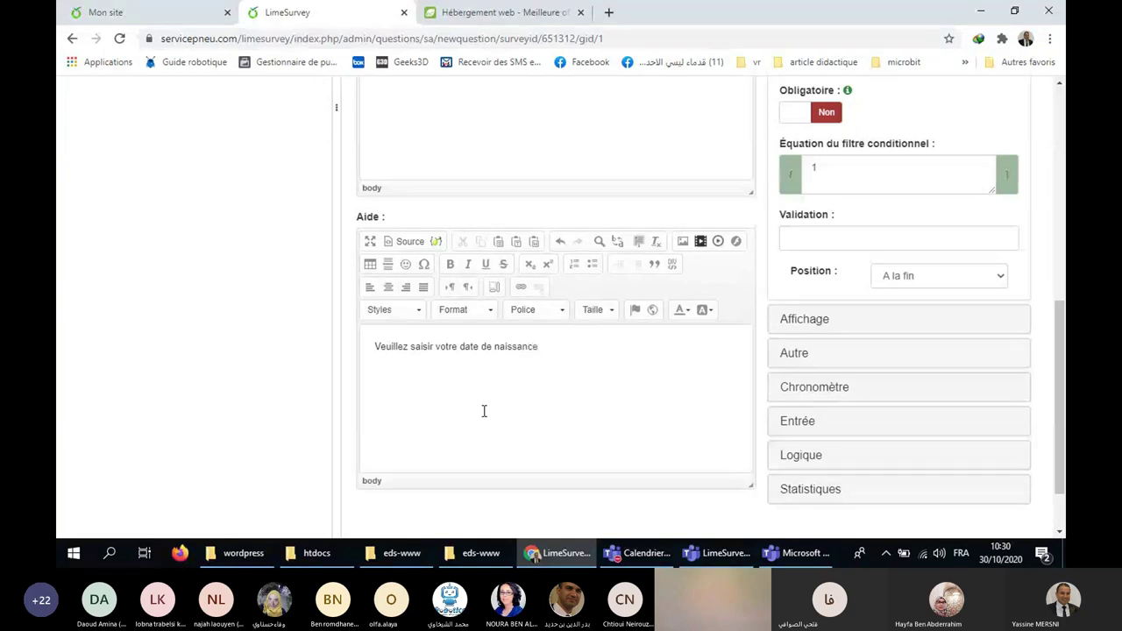
type("...")
scroll(584, 411, "up", 2)
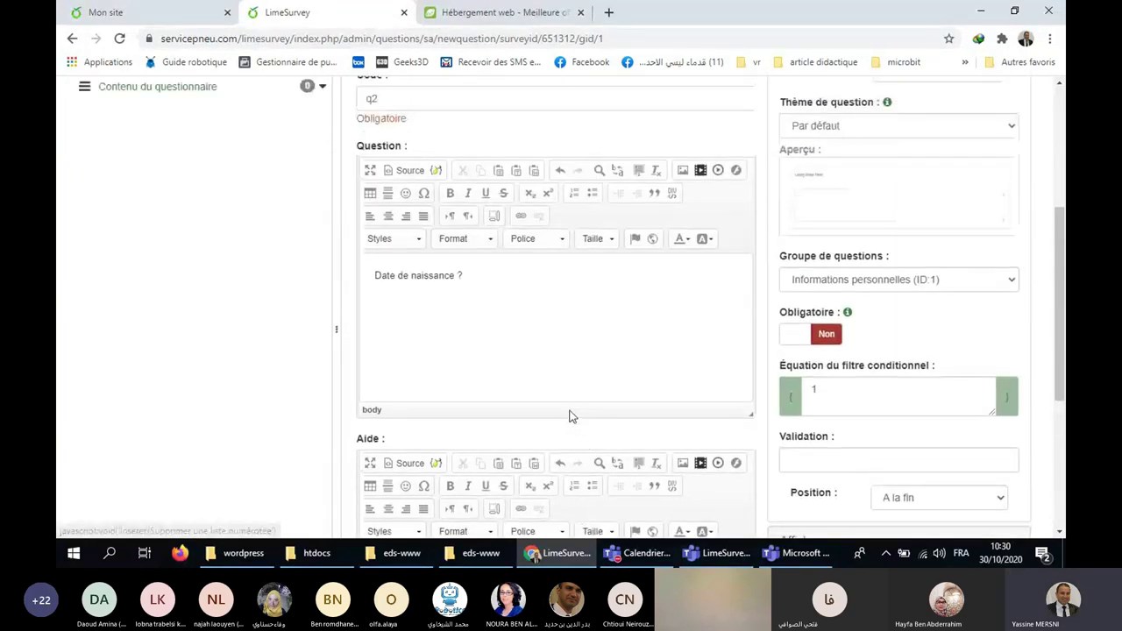
scroll(569, 417, "down", 2)
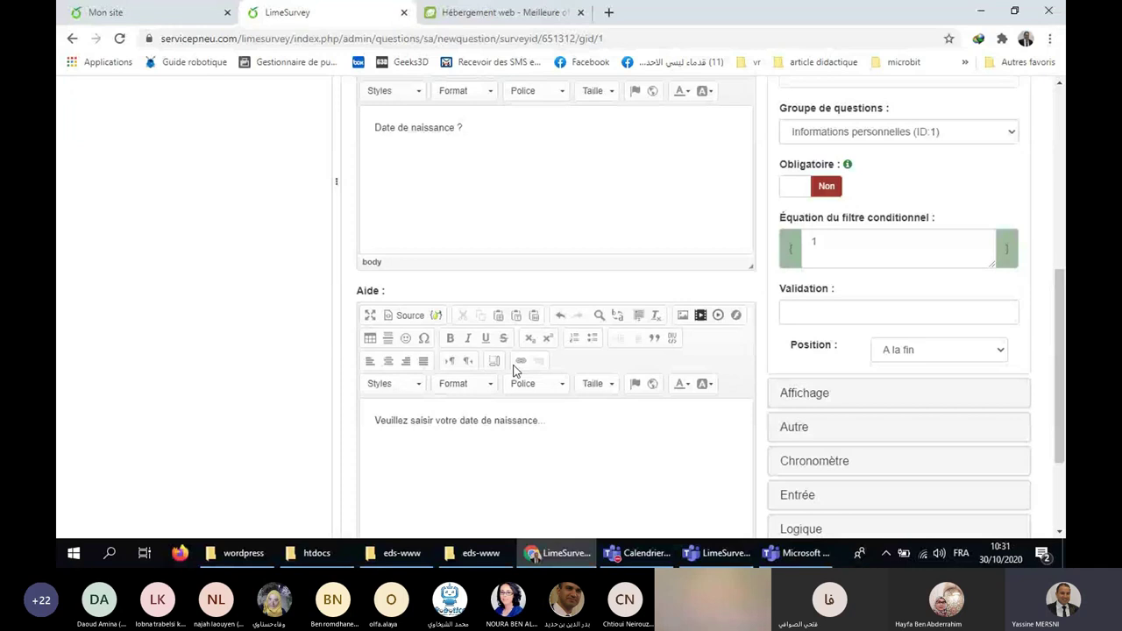
scroll(517, 386, "up", 4)
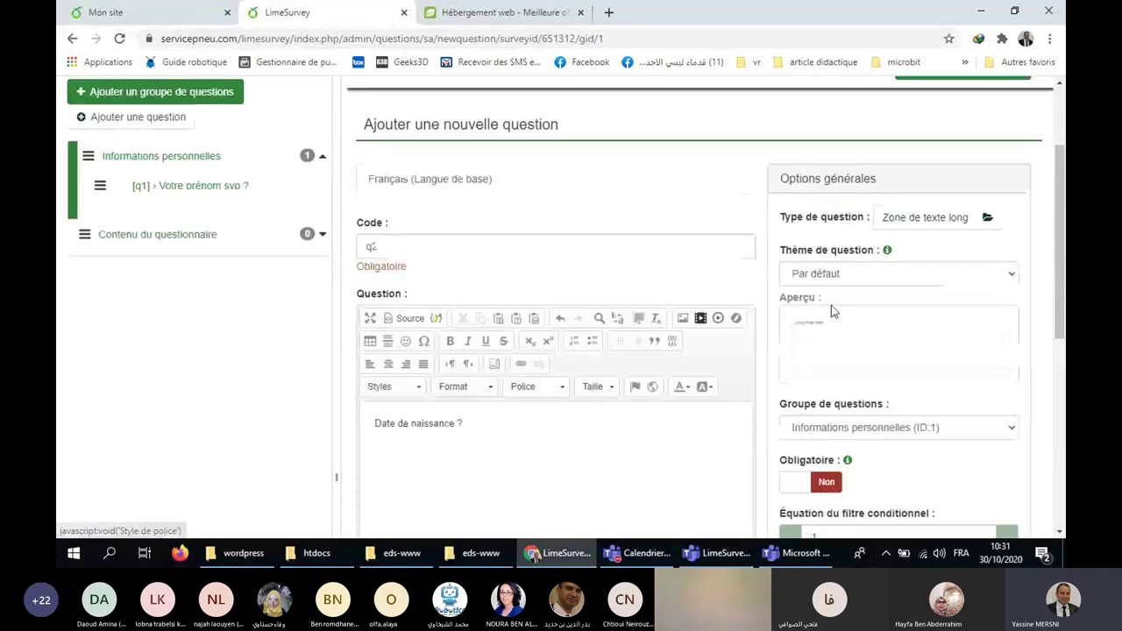
Change q2's type to Date et Heure from the predefined question types.
left_click(985, 222)
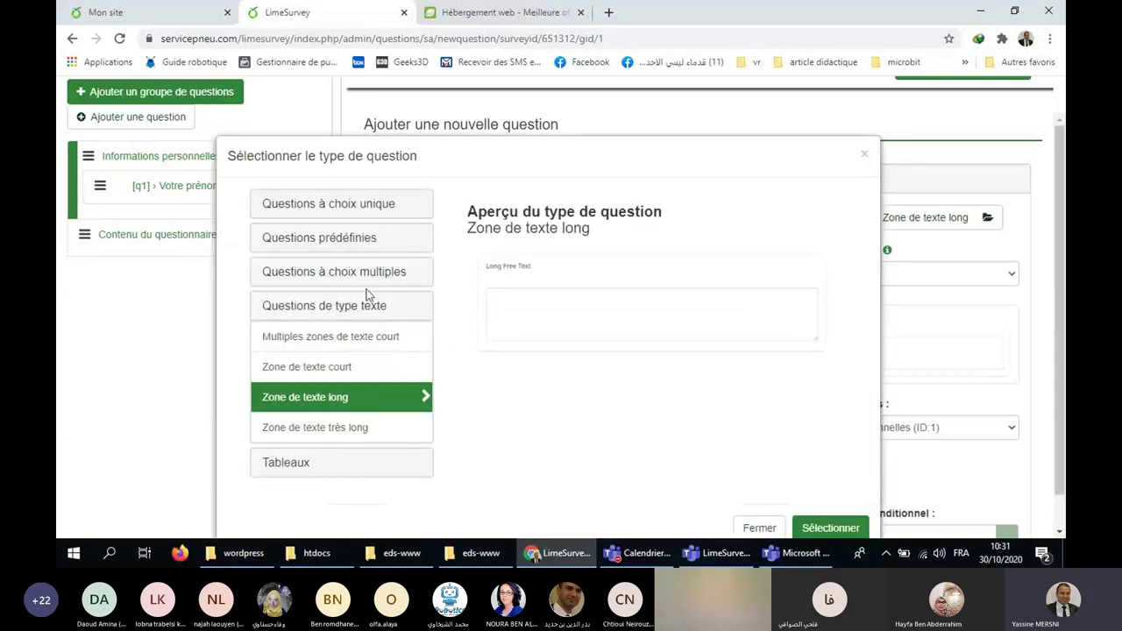
left_click(353, 243)
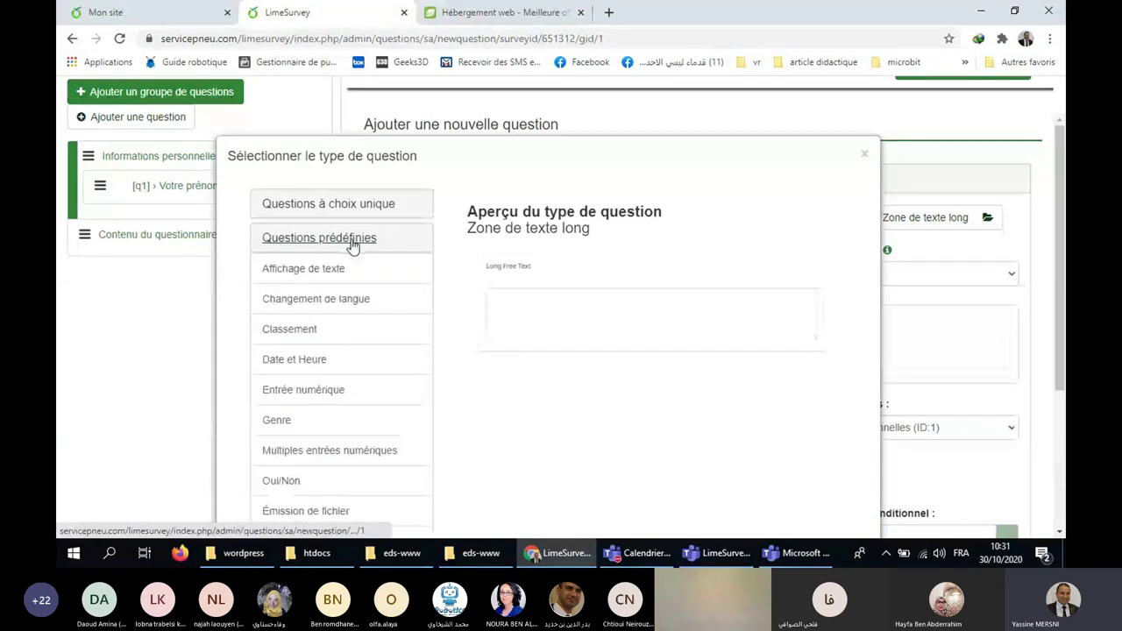
left_click(326, 365)
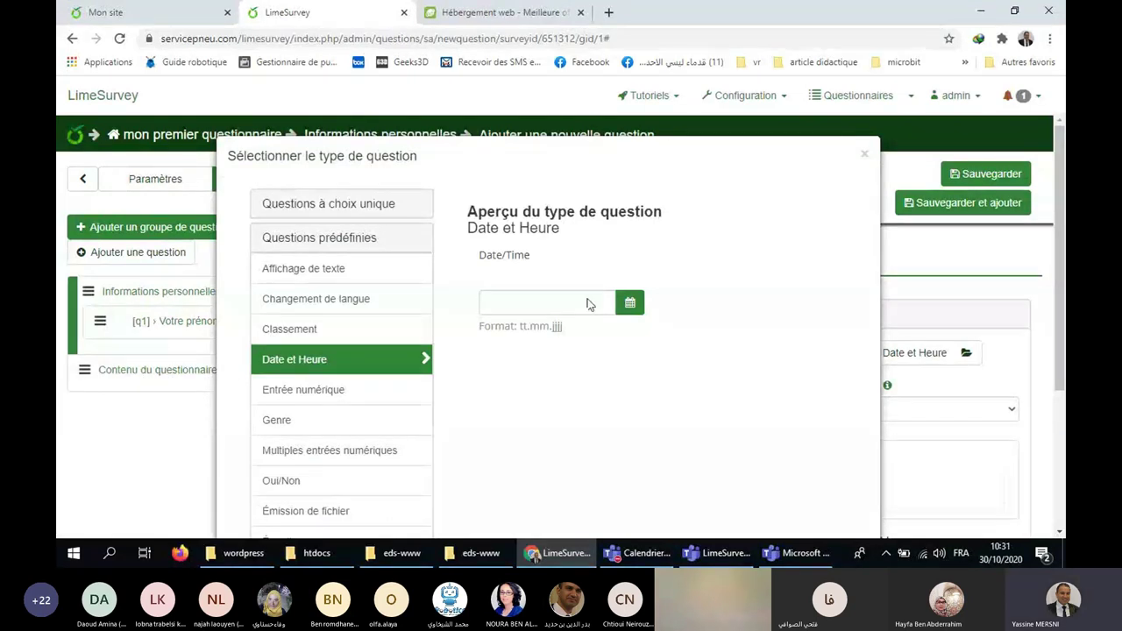
scroll(836, 293, "down", 3)
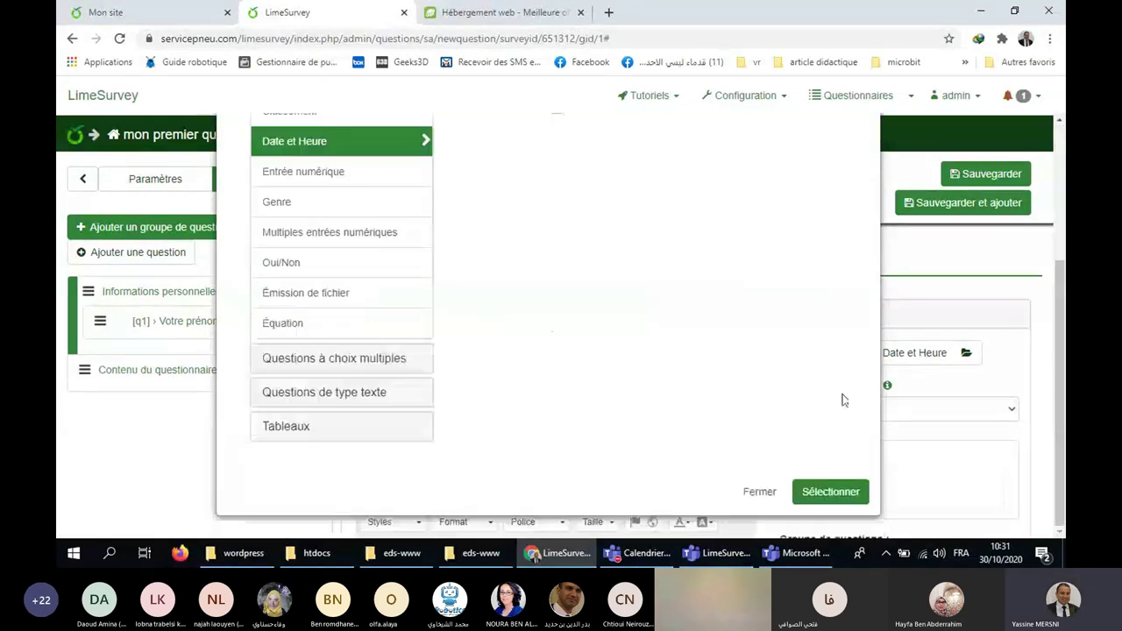
left_click(852, 493)
scroll(965, 375, "down", 2)
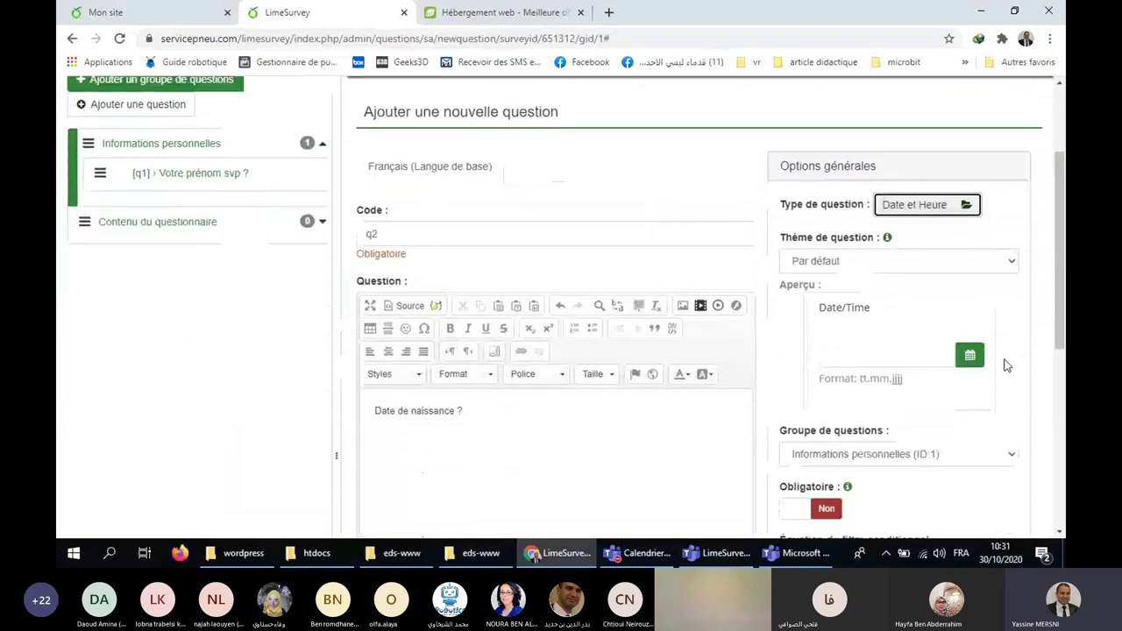
Save question q2 'Date de naissance ?' as a Date et Heure question.
scroll(1006, 365, "down", 1)
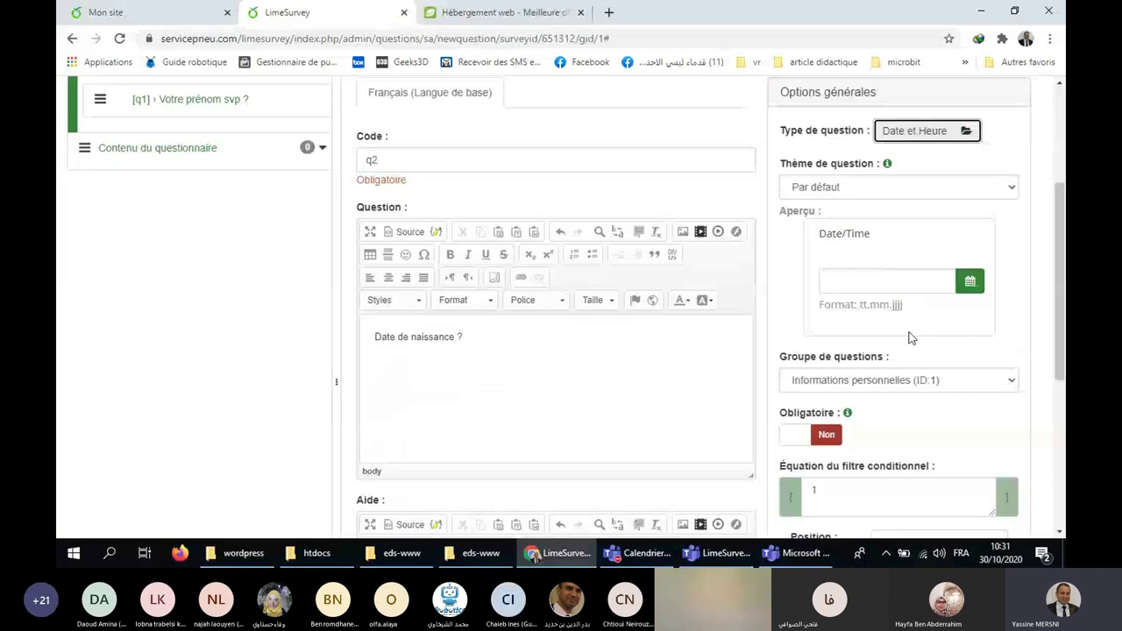
scroll(907, 334, "down", 4)
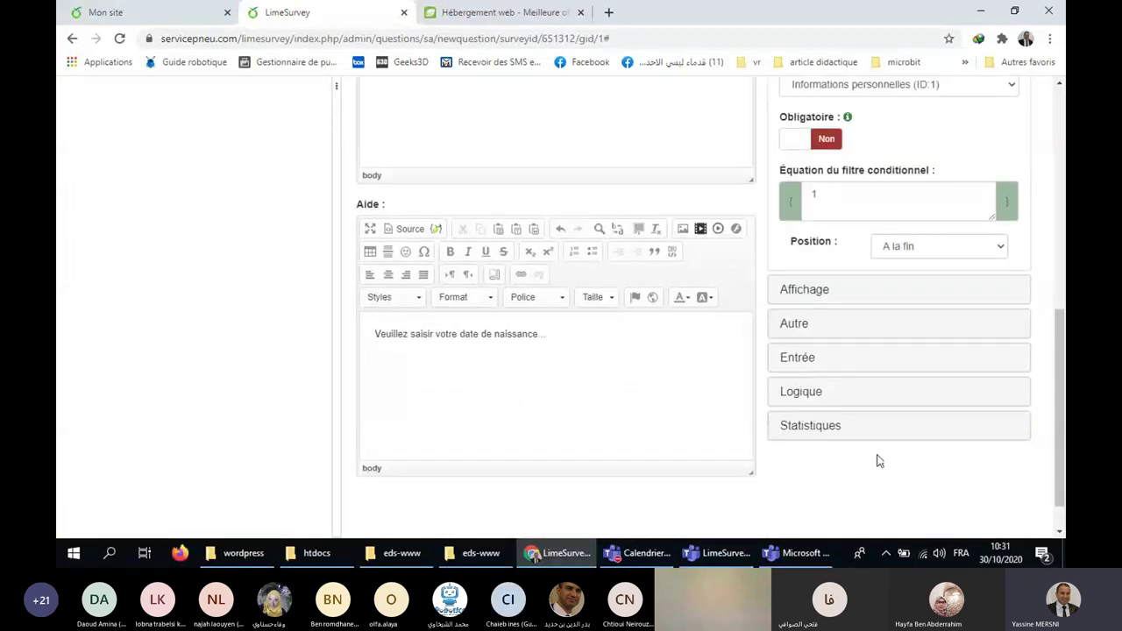
scroll(875, 459, "up", 2)
scroll(892, 320, "up", 2)
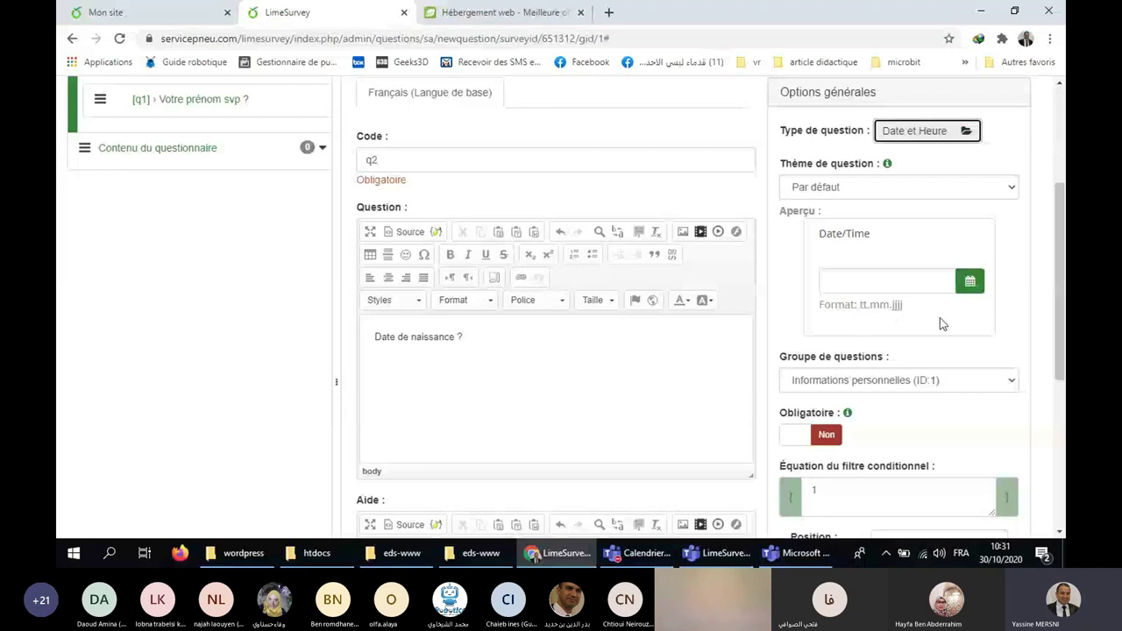
scroll(940, 324, "up", 3)
scroll(1039, 302, "down", 1)
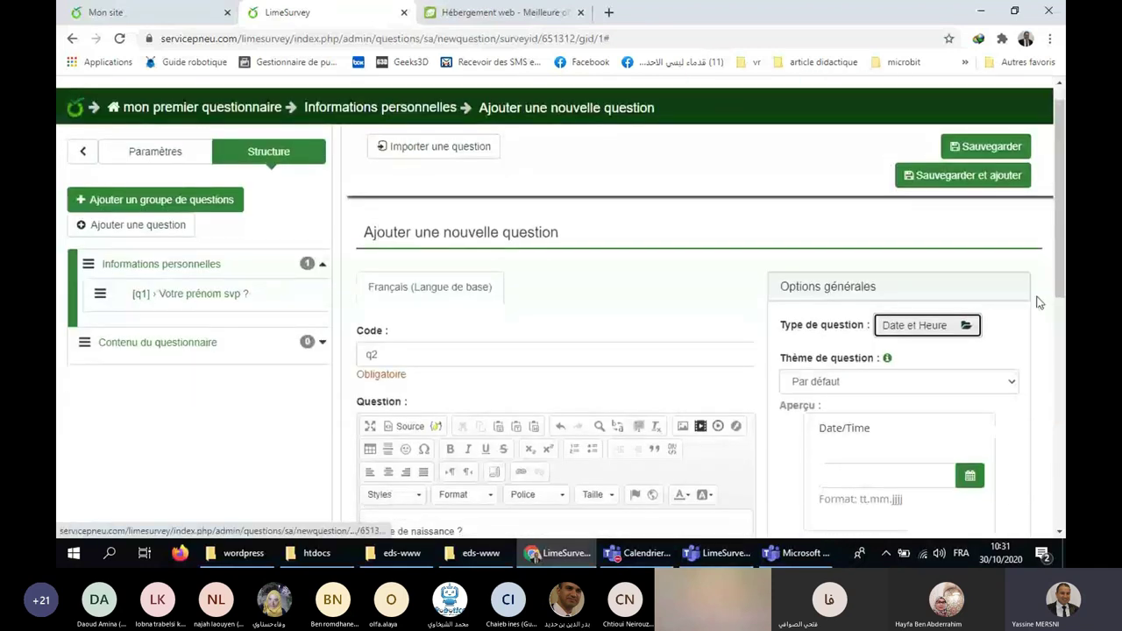
scroll(917, 313, "down", 2)
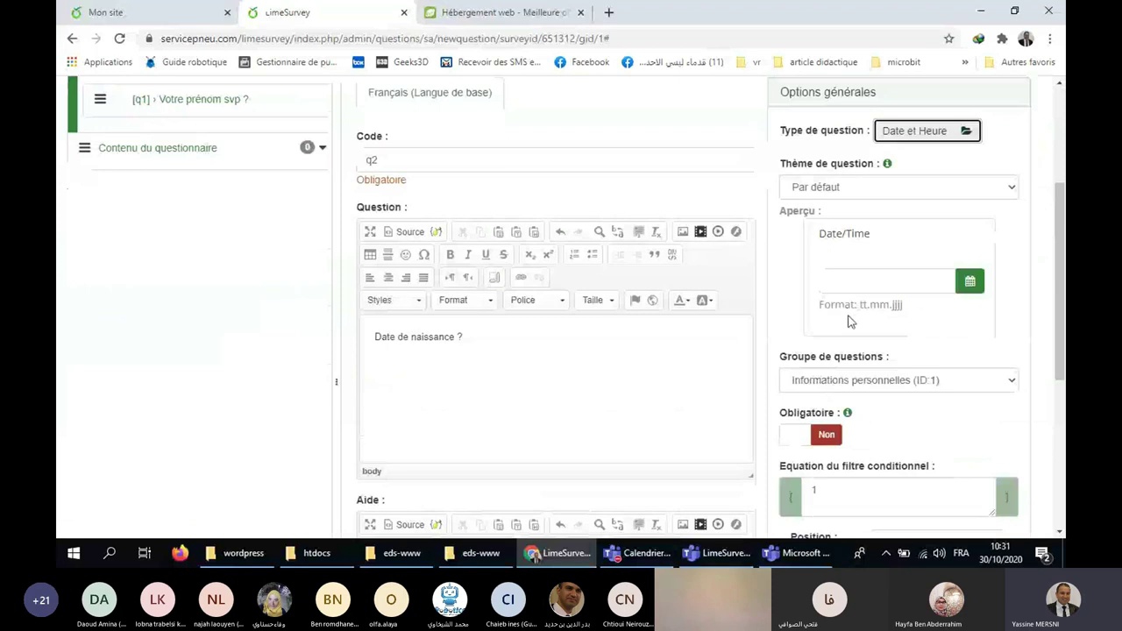
scroll(855, 322, "up", 2)
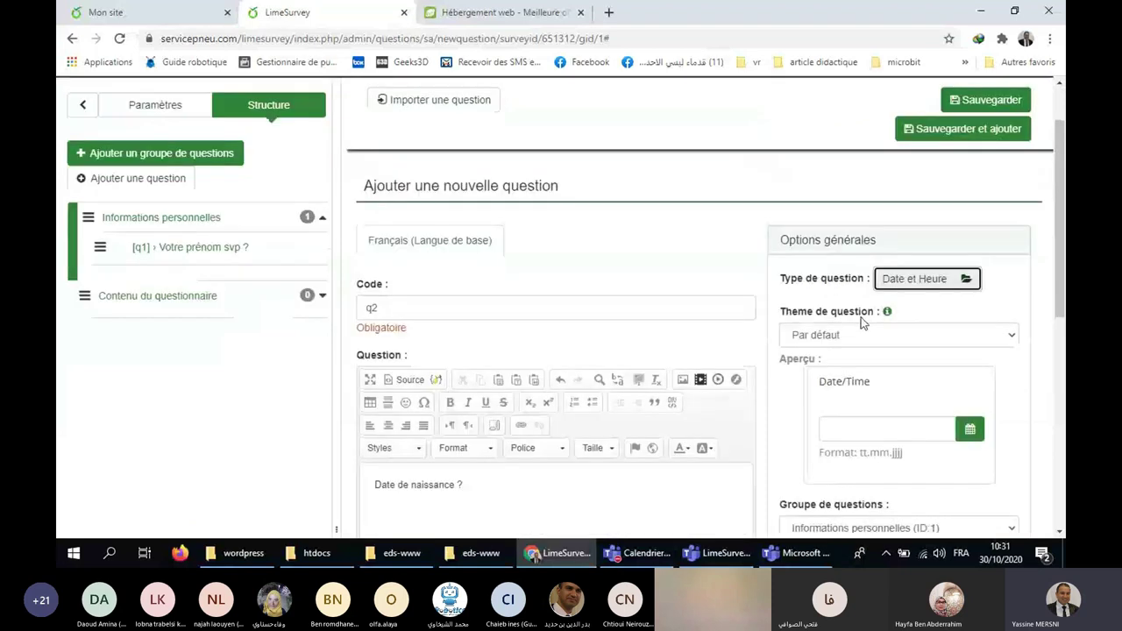
scroll(862, 322, "up", 1)
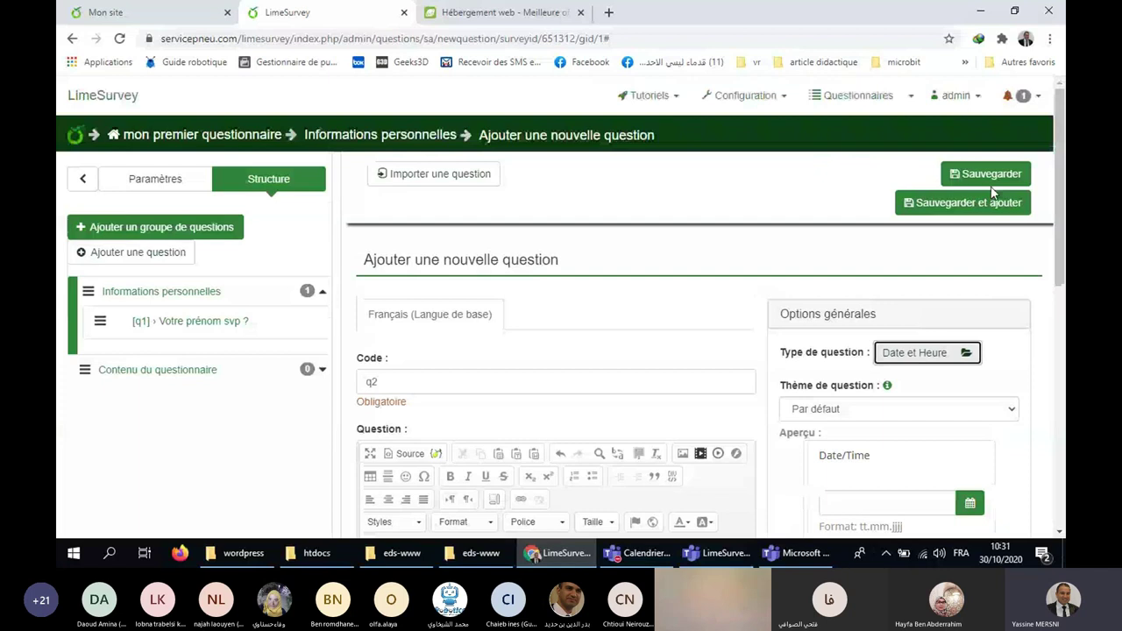
scroll(779, 465, "down", 2)
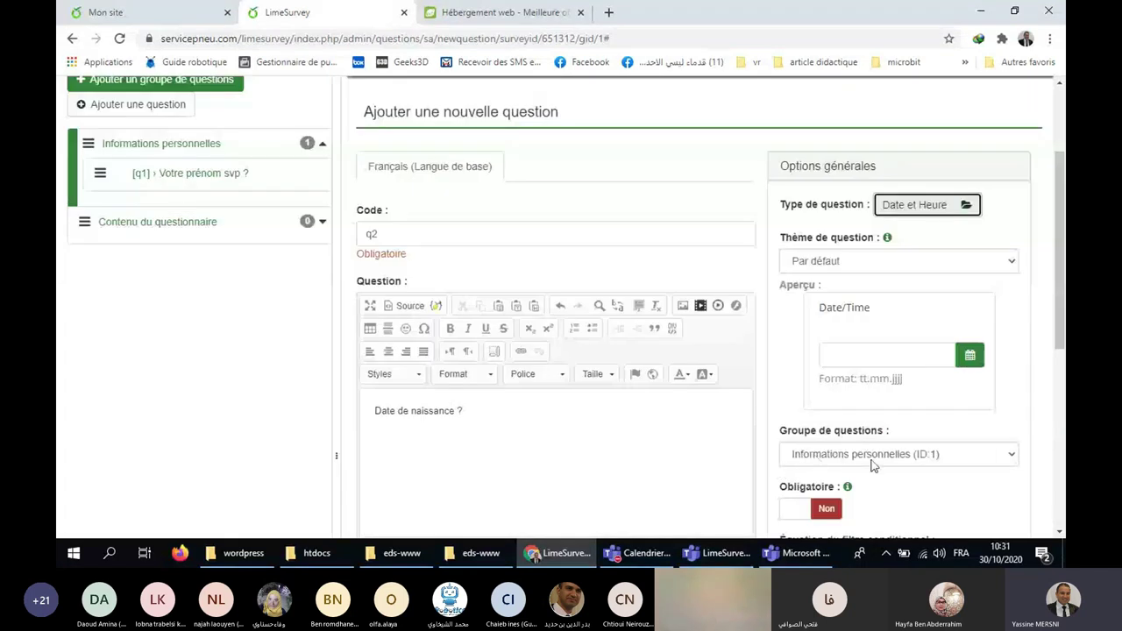
scroll(873, 465, "up", 2)
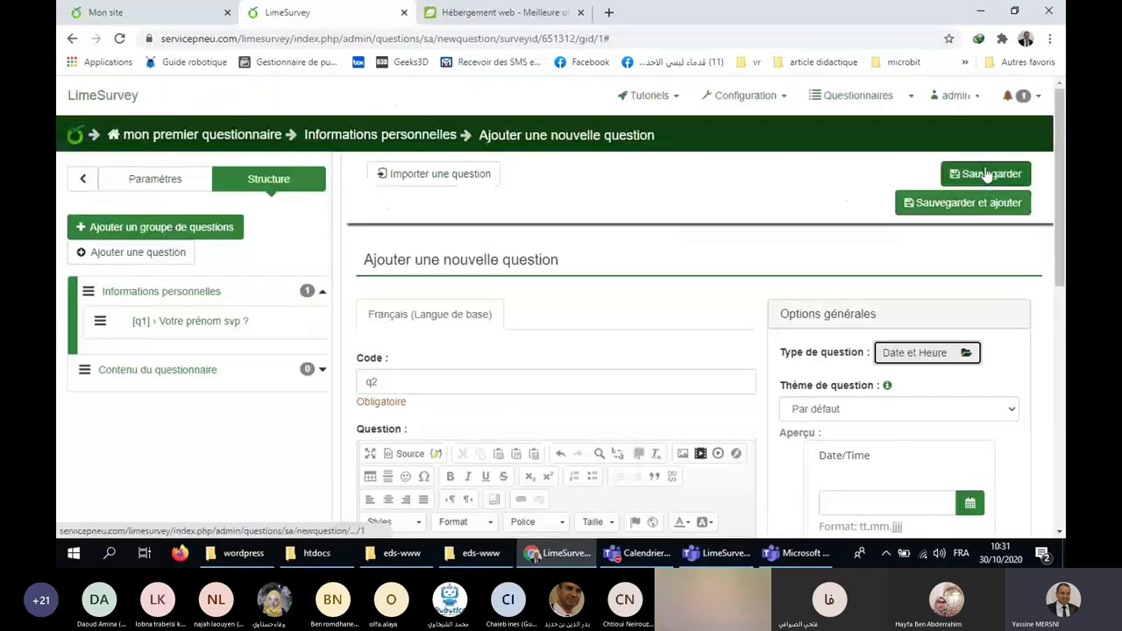
left_click(988, 176)
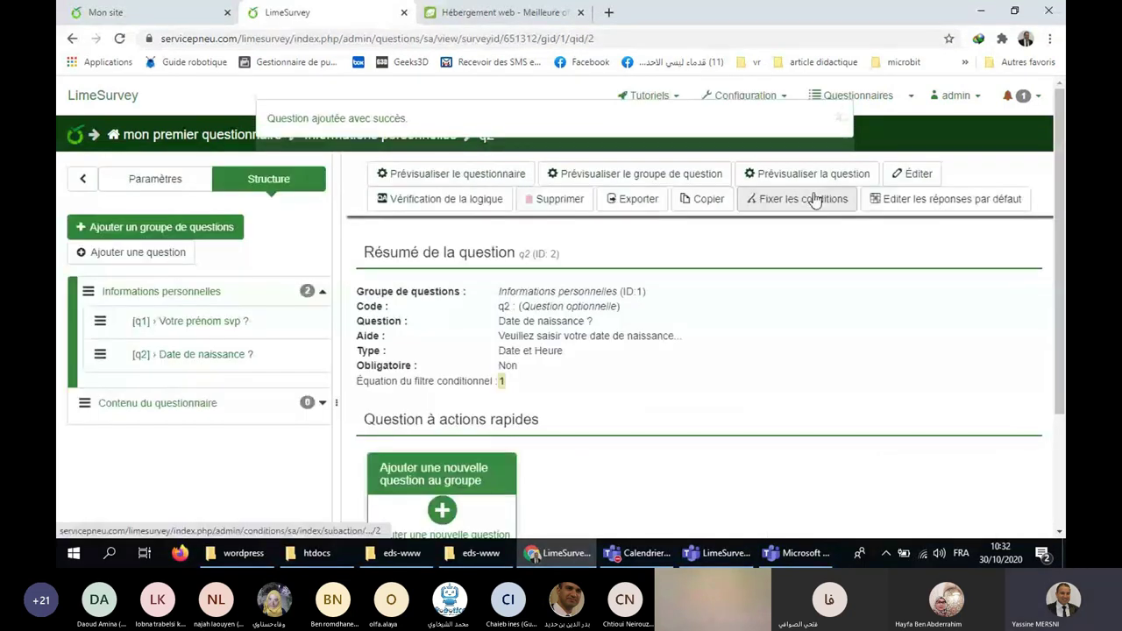
Add question q3 to Informations personnelles with the text 'Votre sexe ?'.
left_click(441, 477)
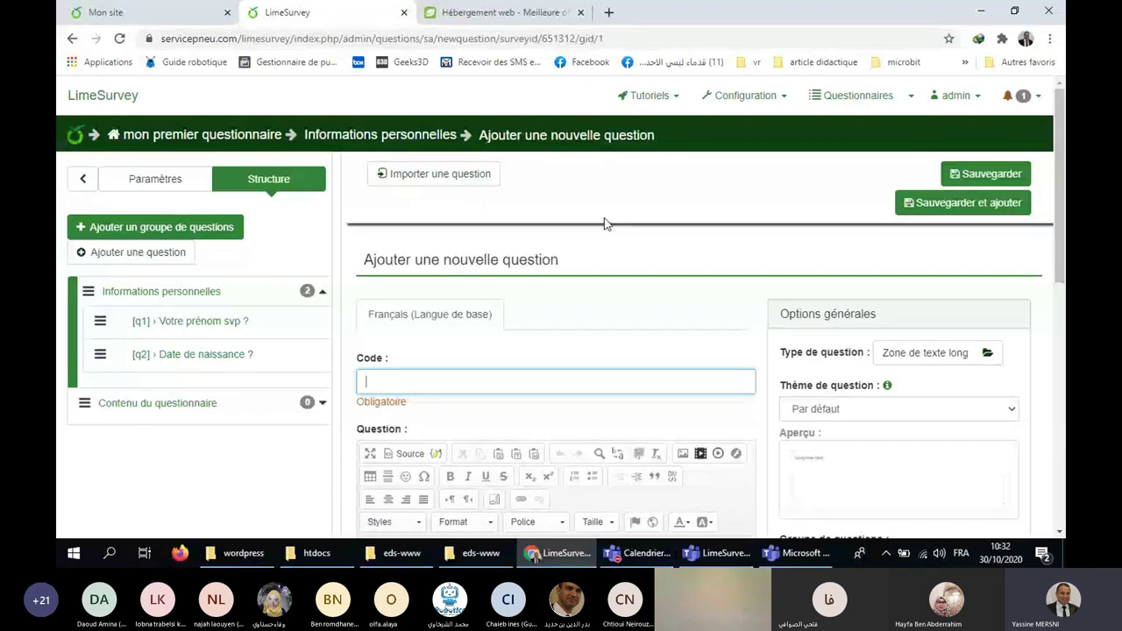
scroll(579, 263, "down", 1)
type("q3")
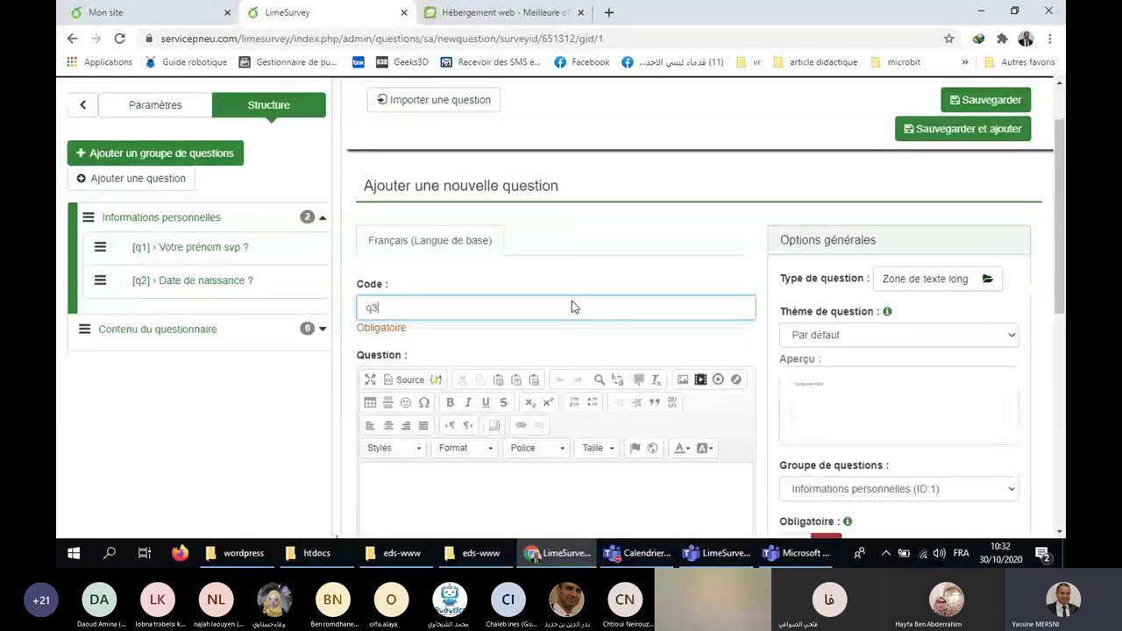
left_click(524, 506)
scroll(526, 491, "down", 3)
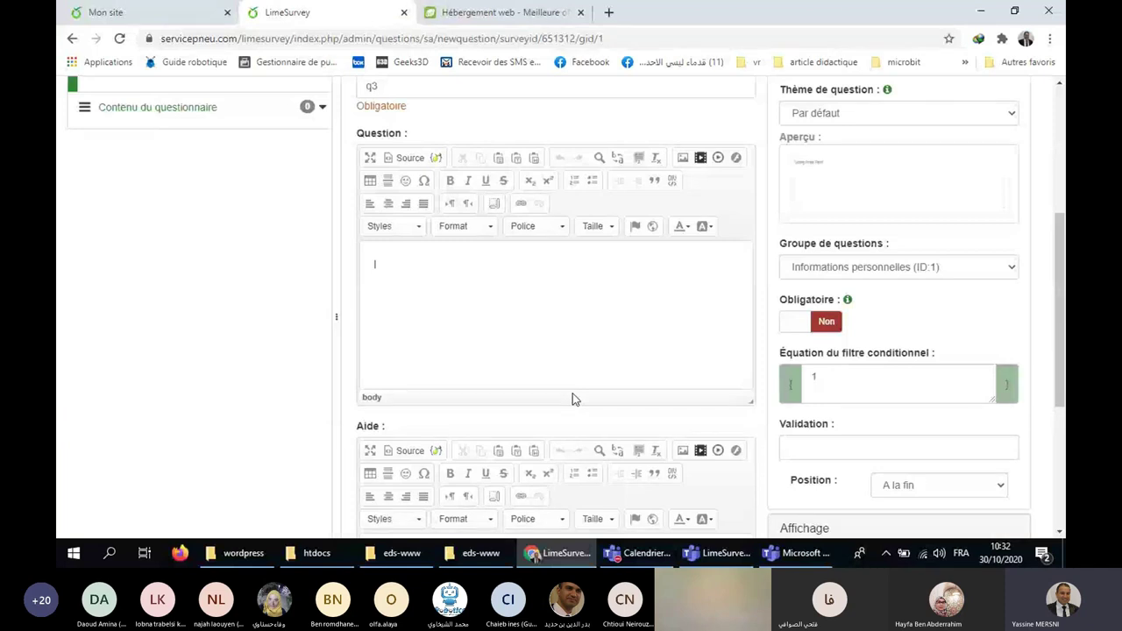
type("Votre sex")
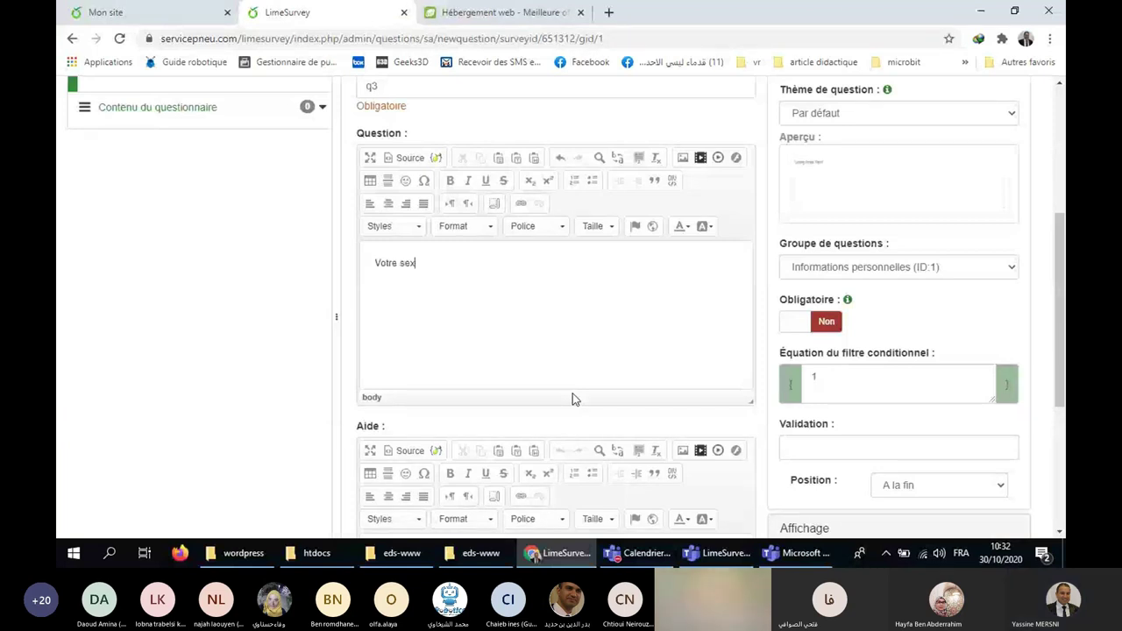
type("e ?")
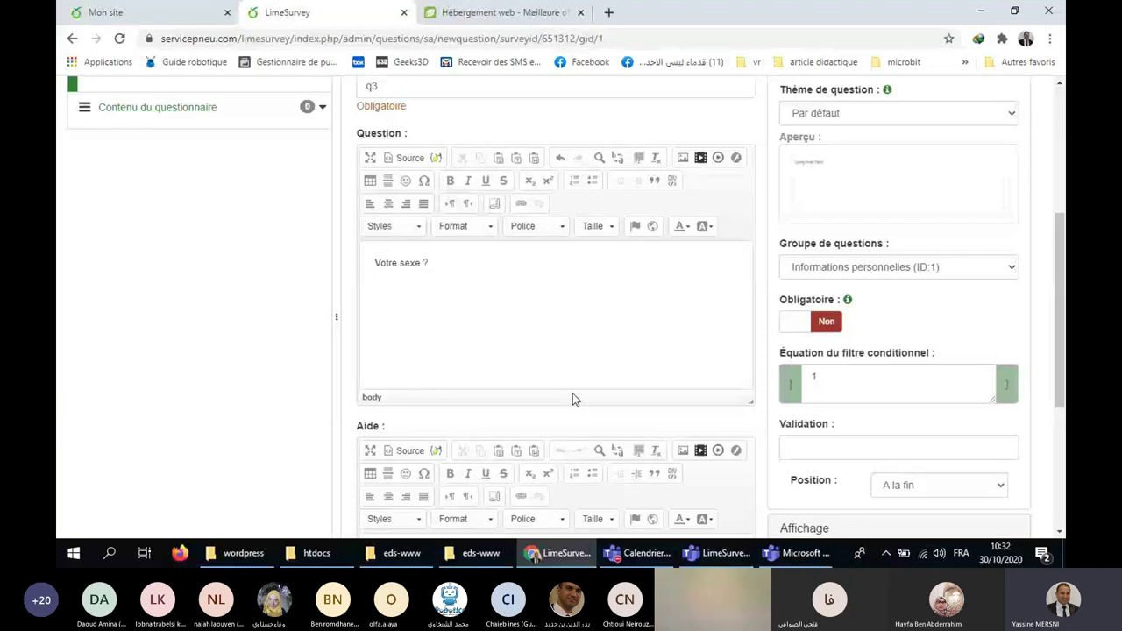
left_click_drag(1055, 331, 1063, 231)
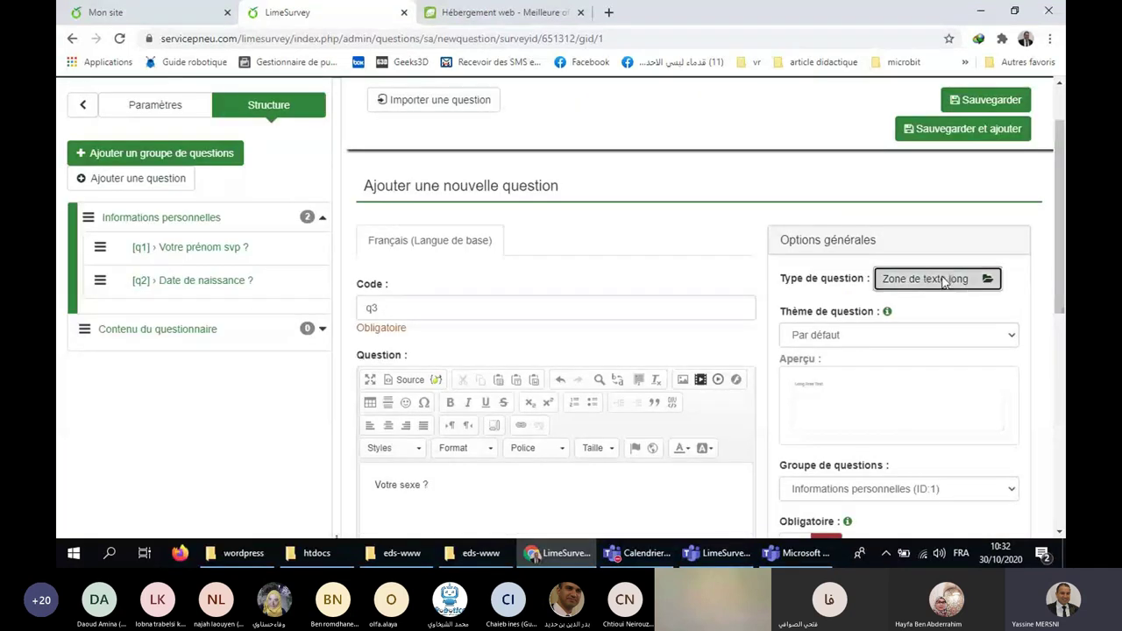
Set q3's question type to Genre from the predefined types.
left_click(884, 279)
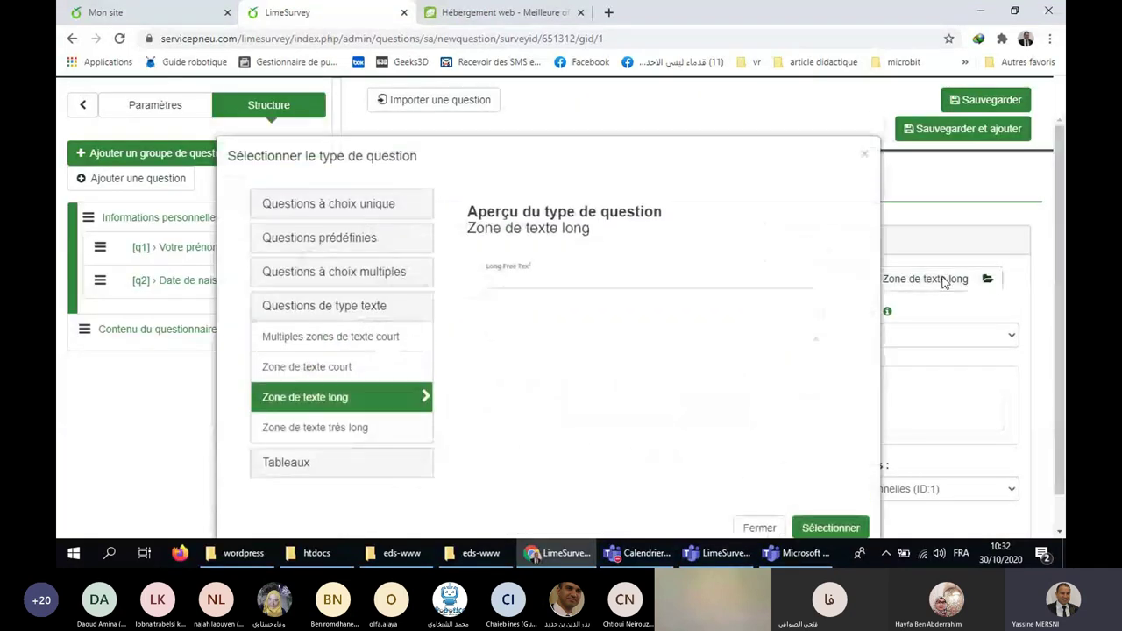
left_click(355, 242)
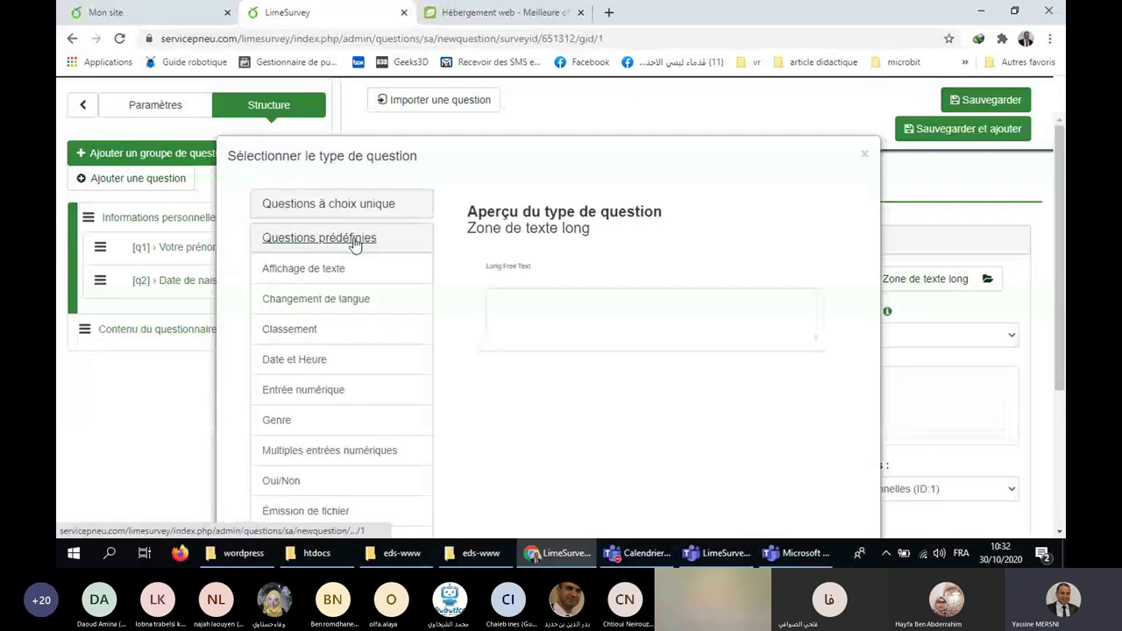
left_click(283, 424)
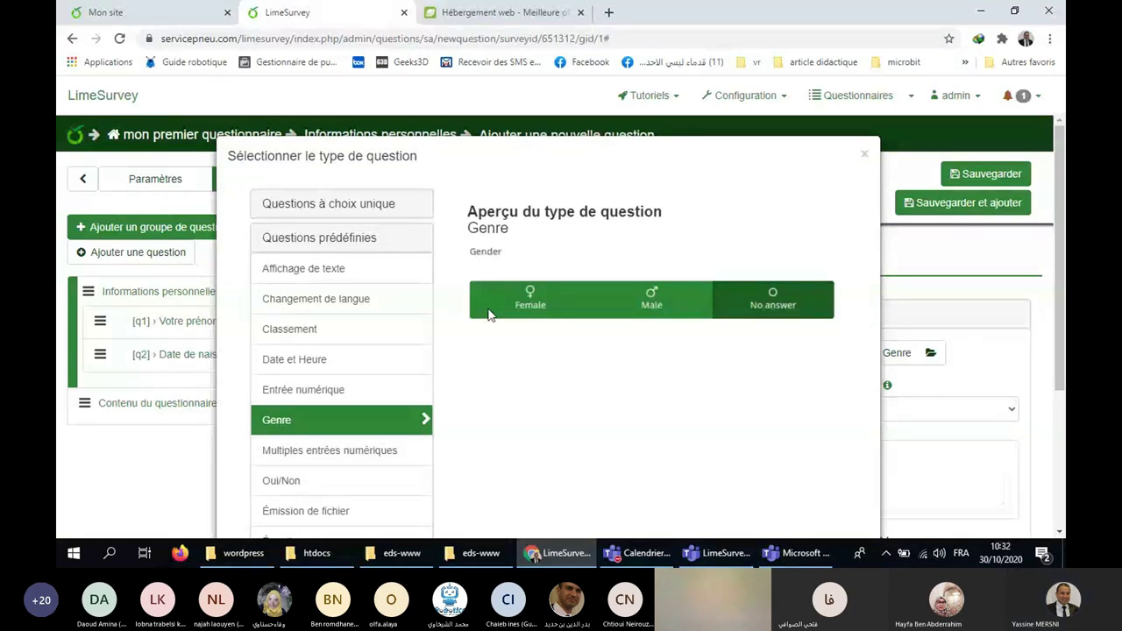
scroll(700, 335, "down", 1)
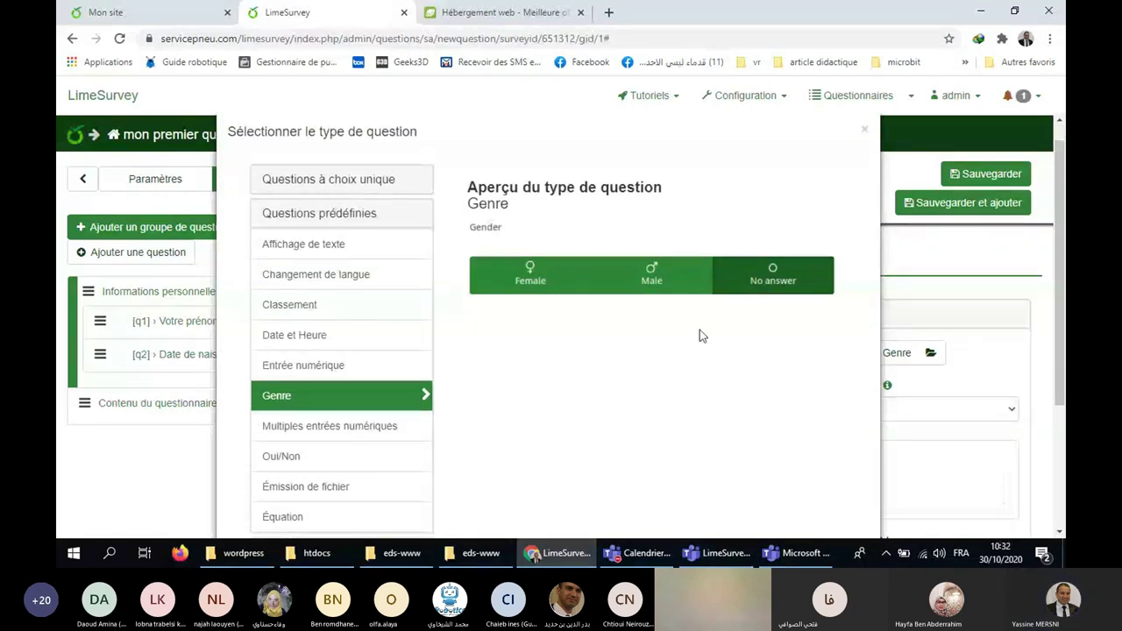
scroll(808, 437, "down", 3)
left_click(828, 497)
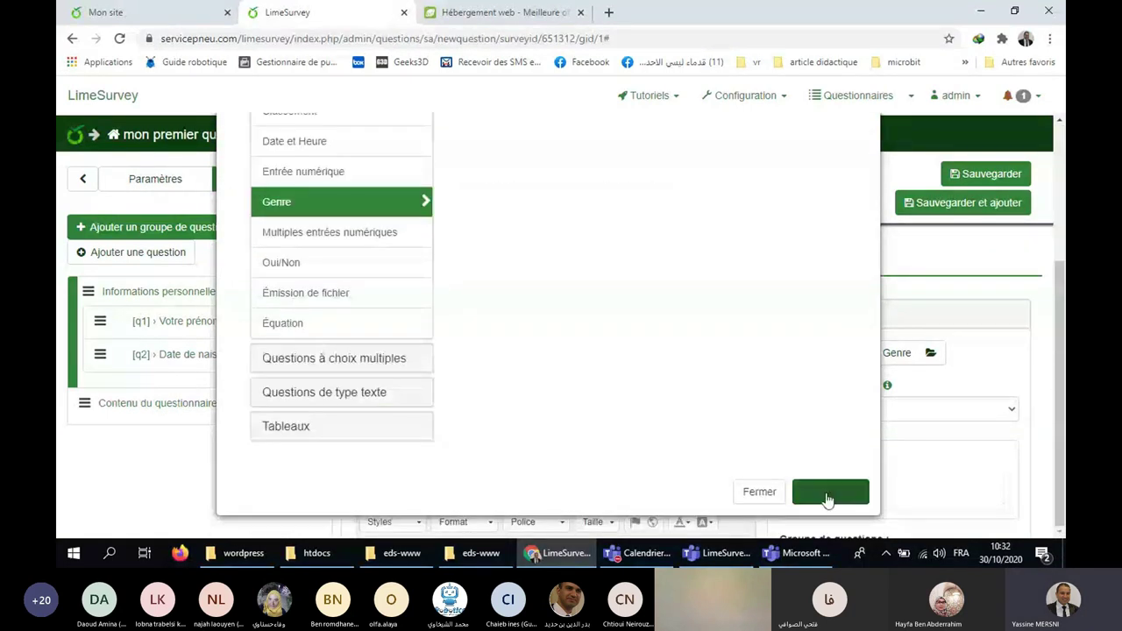
Save question q3 'Votre sexe ?'.
scroll(699, 271, "down", 2)
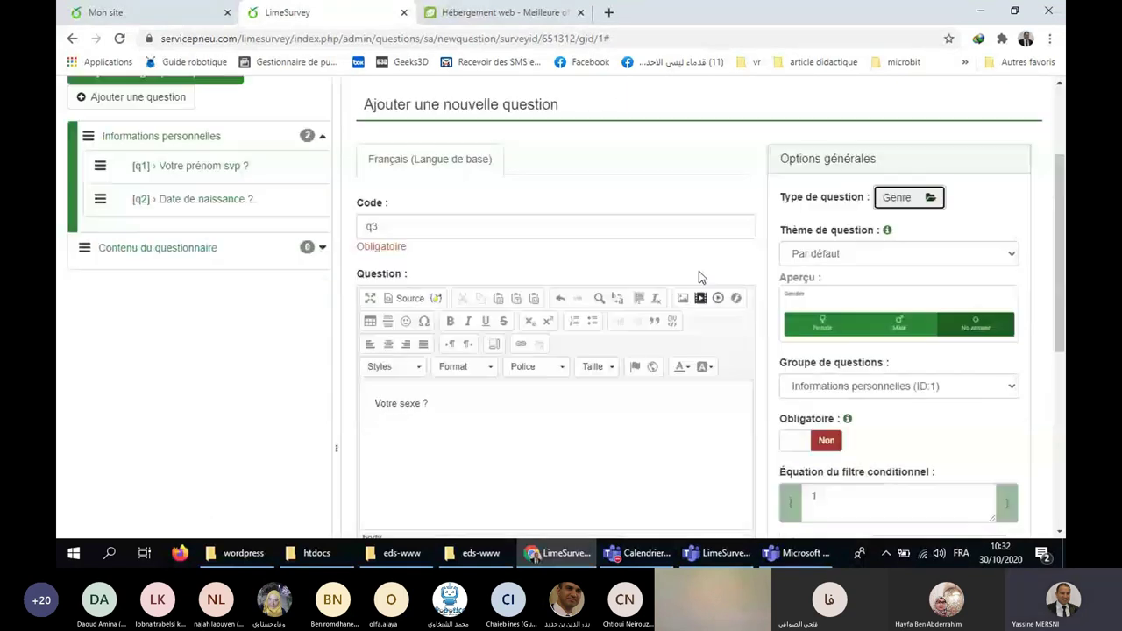
scroll(699, 271, "down", 1)
scroll(830, 277, "up", 3)
left_click(971, 175)
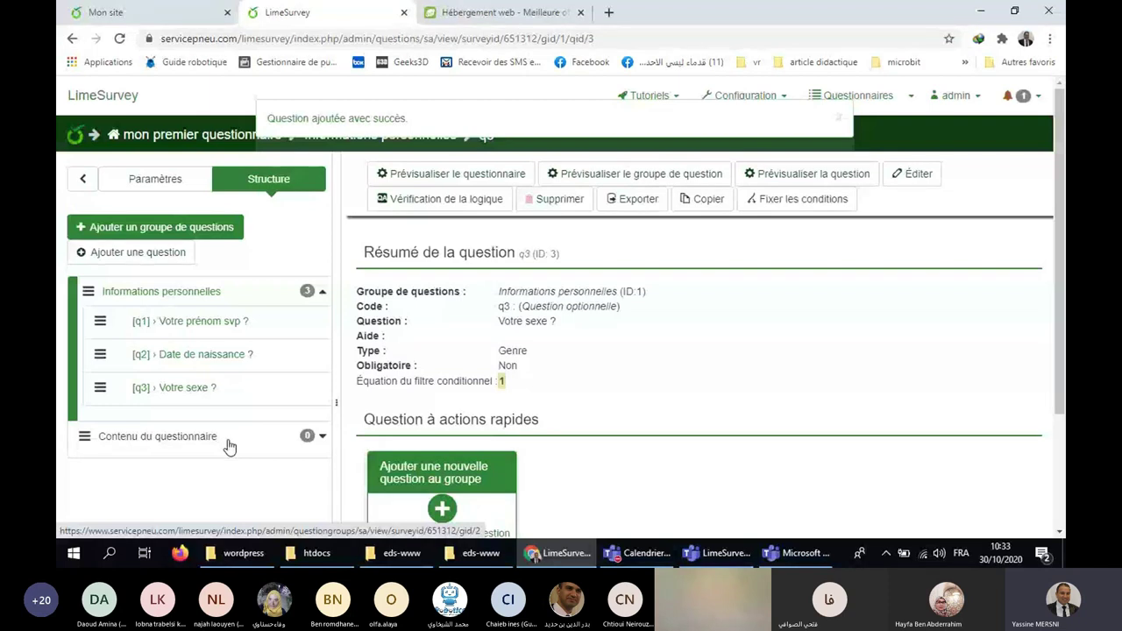
Start a new question coded q4 in the Contenu du questionnaire group.
left_click(230, 440)
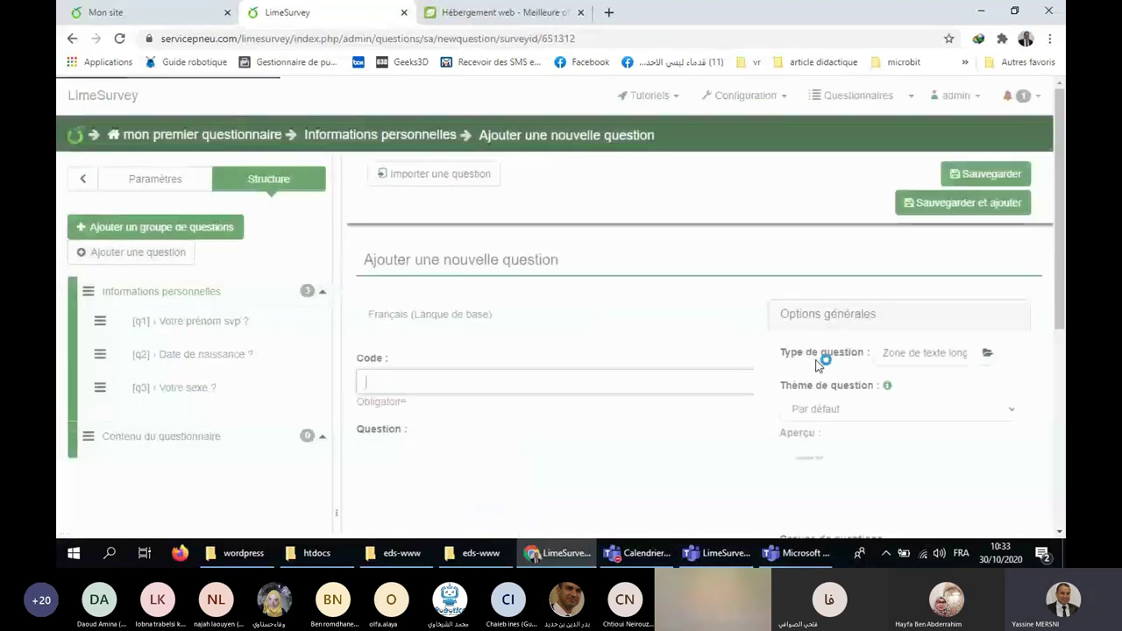
scroll(933, 347, "down", 3)
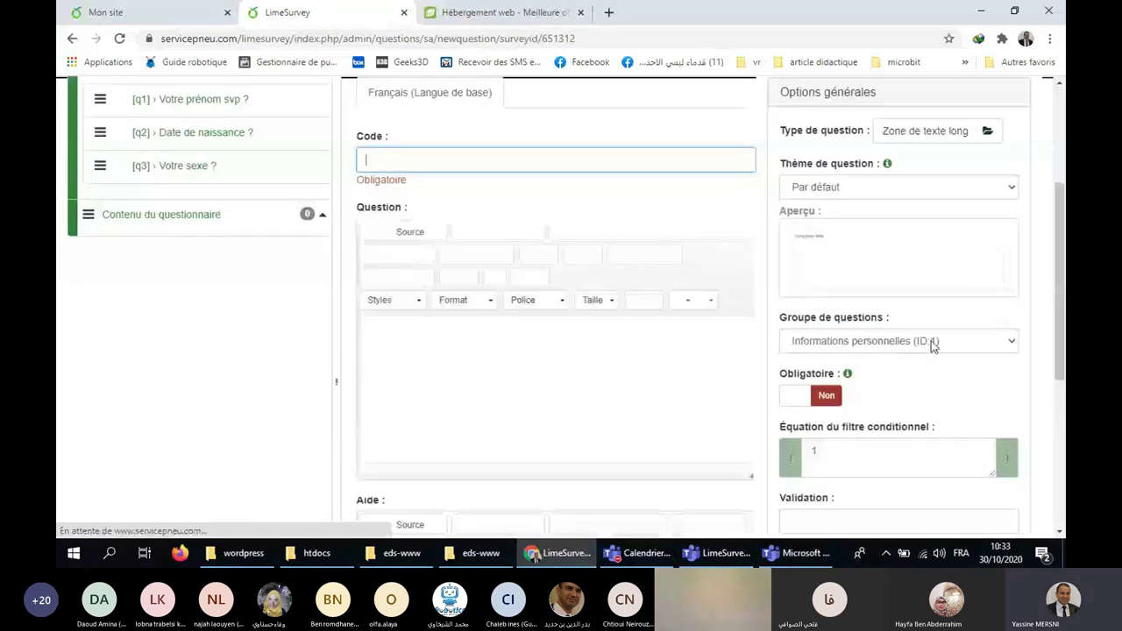
left_click(934, 346)
left_click(827, 371)
scroll(701, 346, "up", 2)
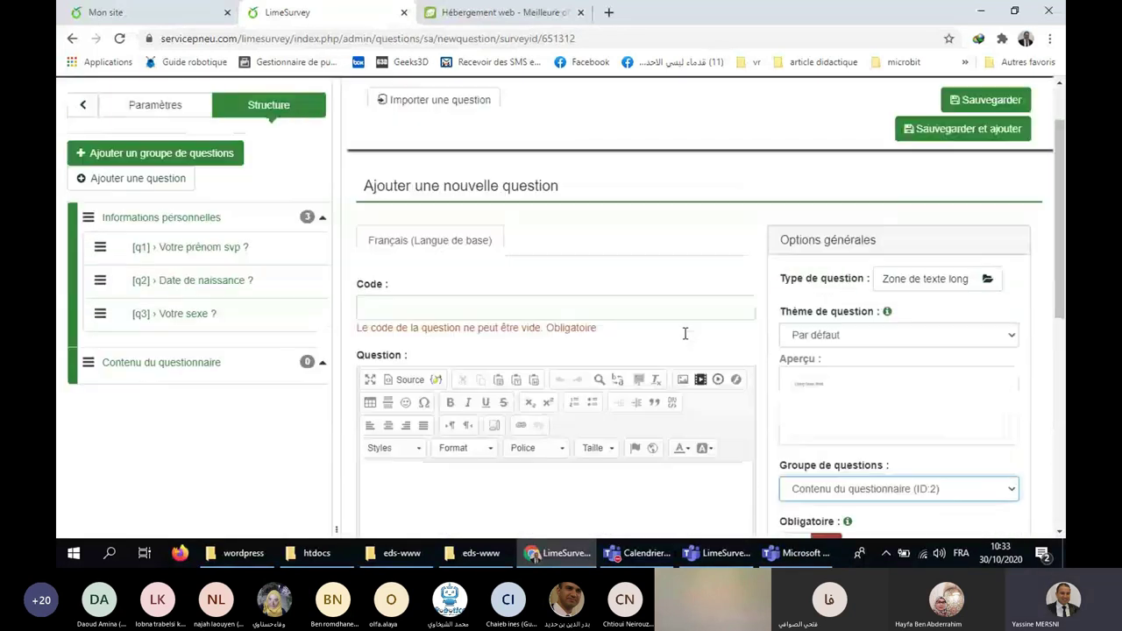
left_click(582, 317)
type("q4")
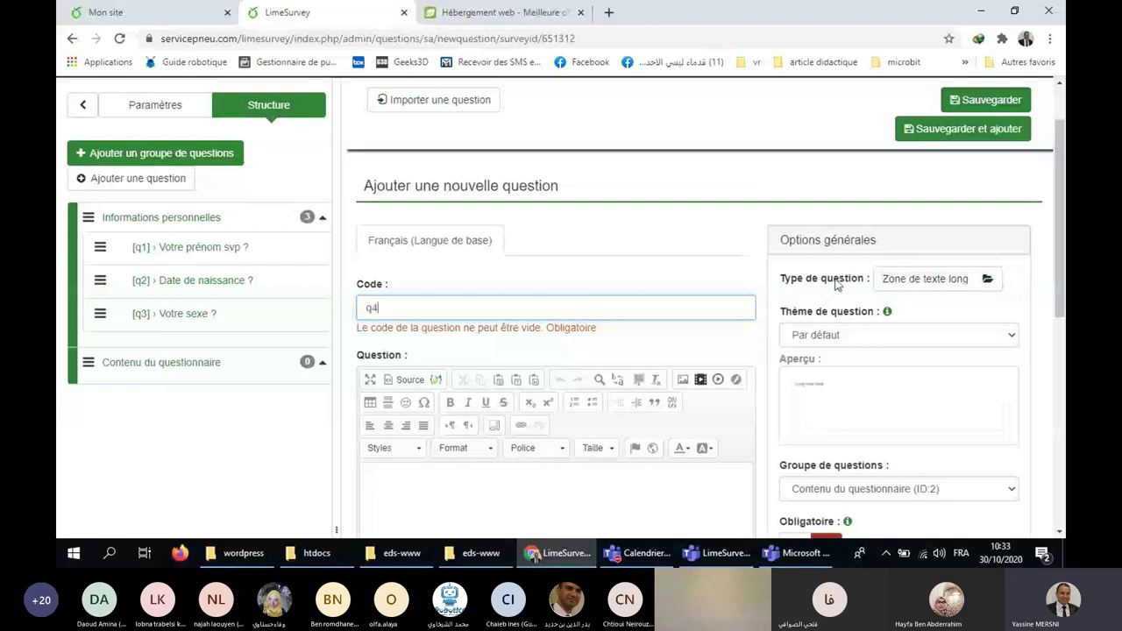
left_click(928, 278)
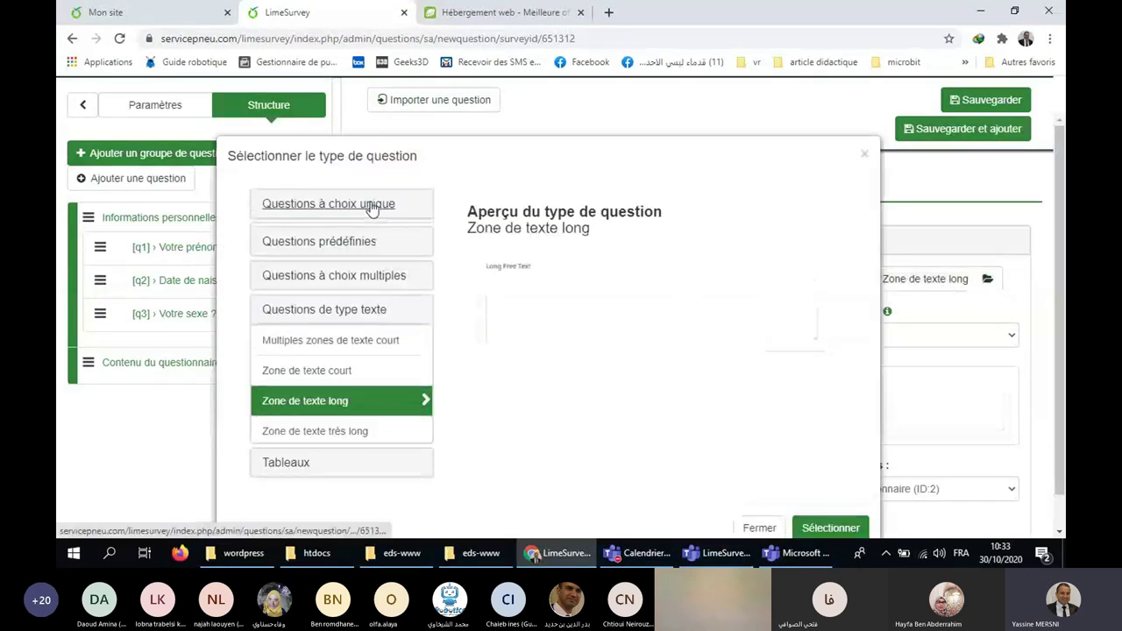
Pick Liste (Boutons radio) from the single-choice types as q4's question type.
left_click(385, 207)
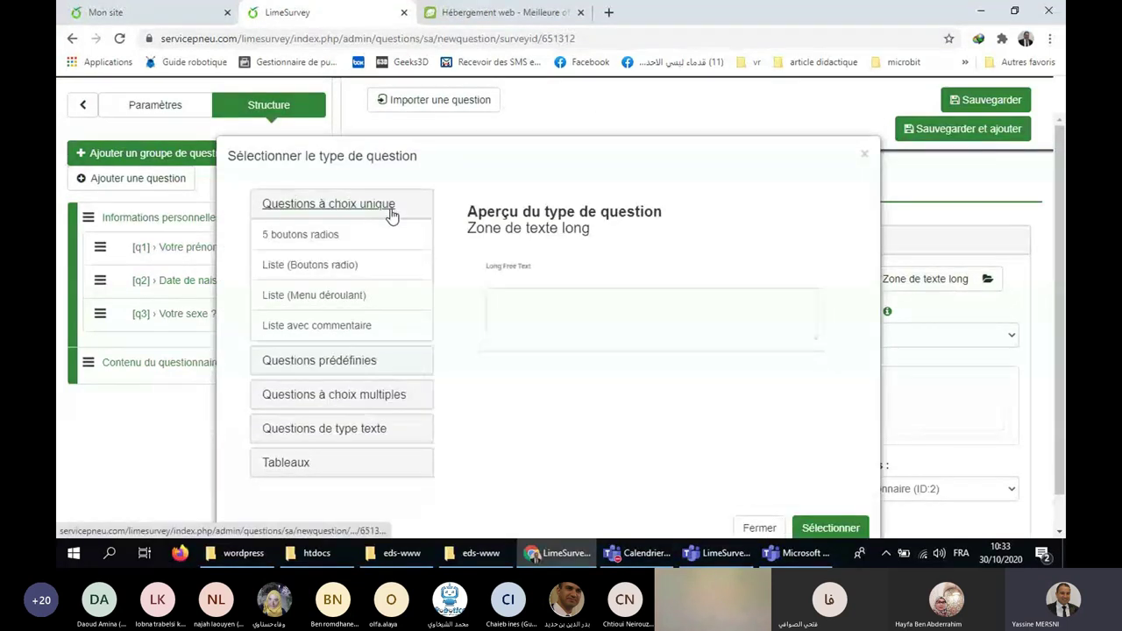
left_click(324, 265)
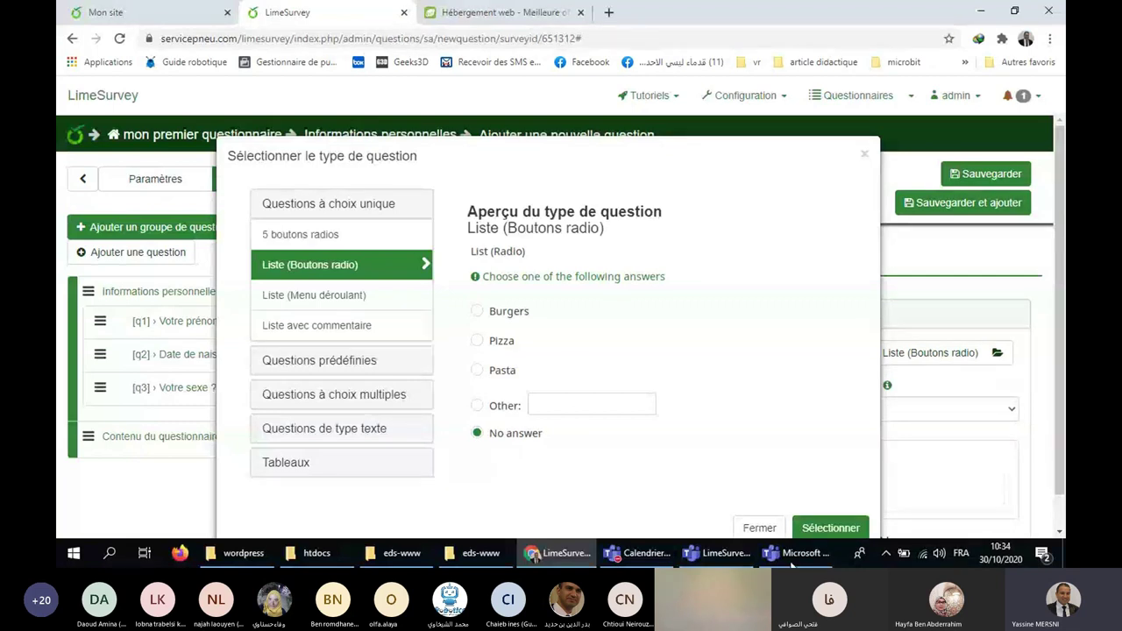
left_click(849, 534)
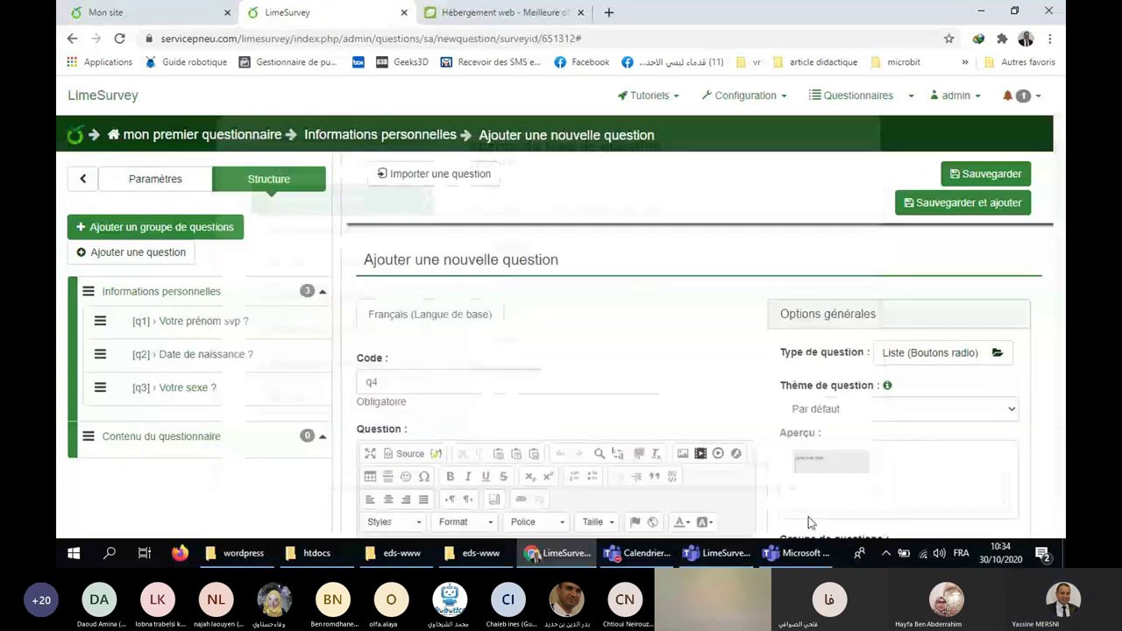
Write 'Contenu de la question 4 ?' as the q4 question text.
scroll(604, 350, "down", 3)
left_click(720, 377)
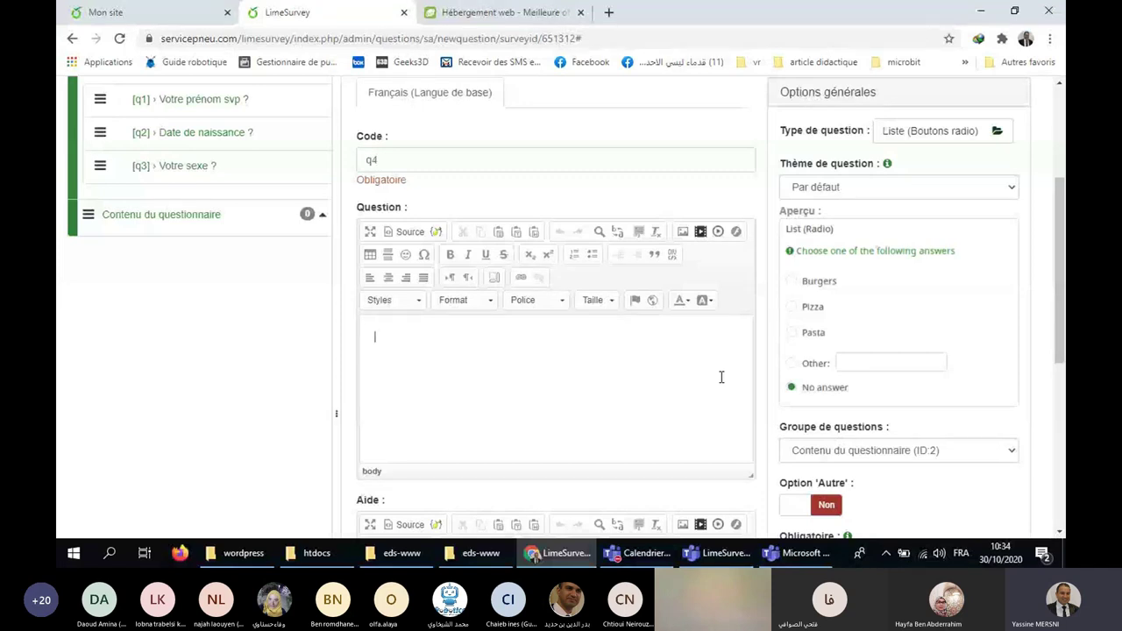
type("Contenu de la question 4")
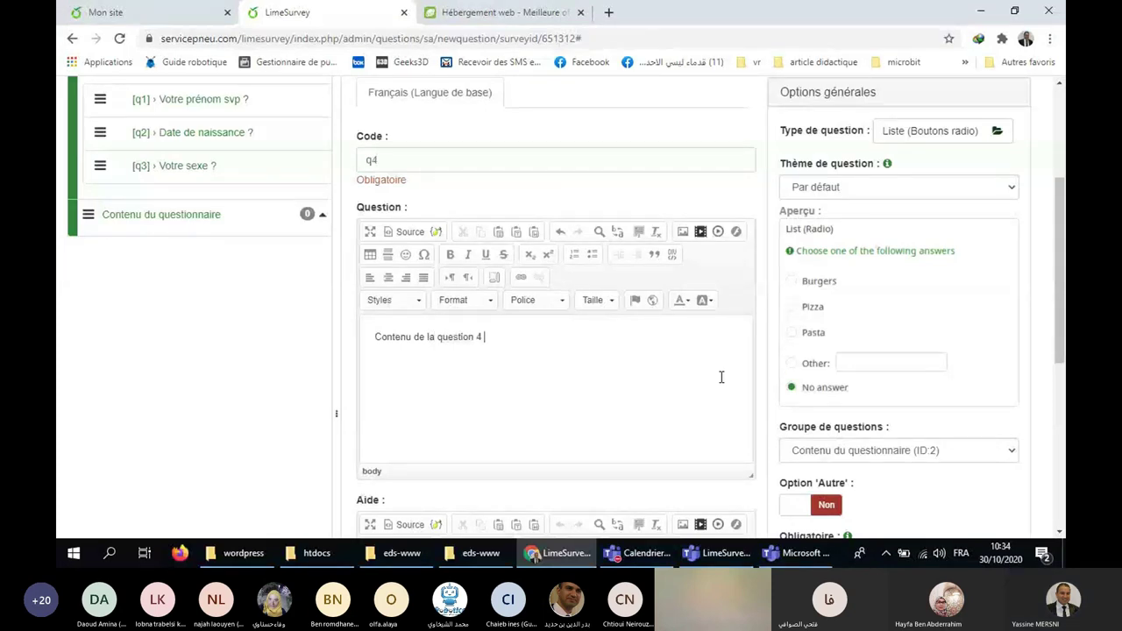
type(" ?")
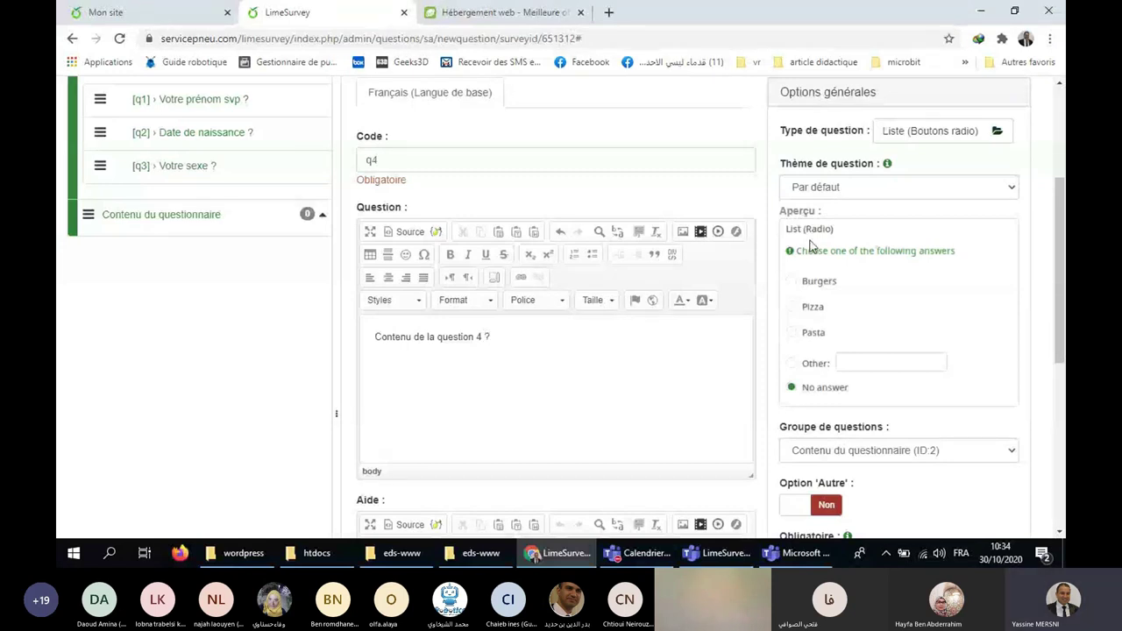
scroll(914, 228, "up", 1)
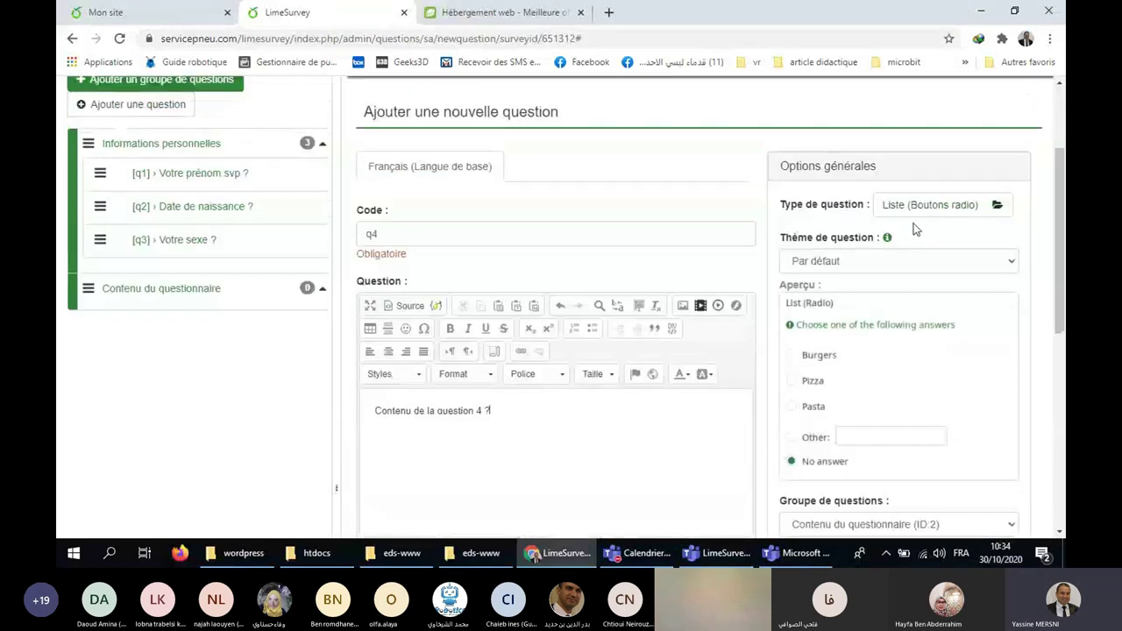
scroll(914, 224, "down", 3)
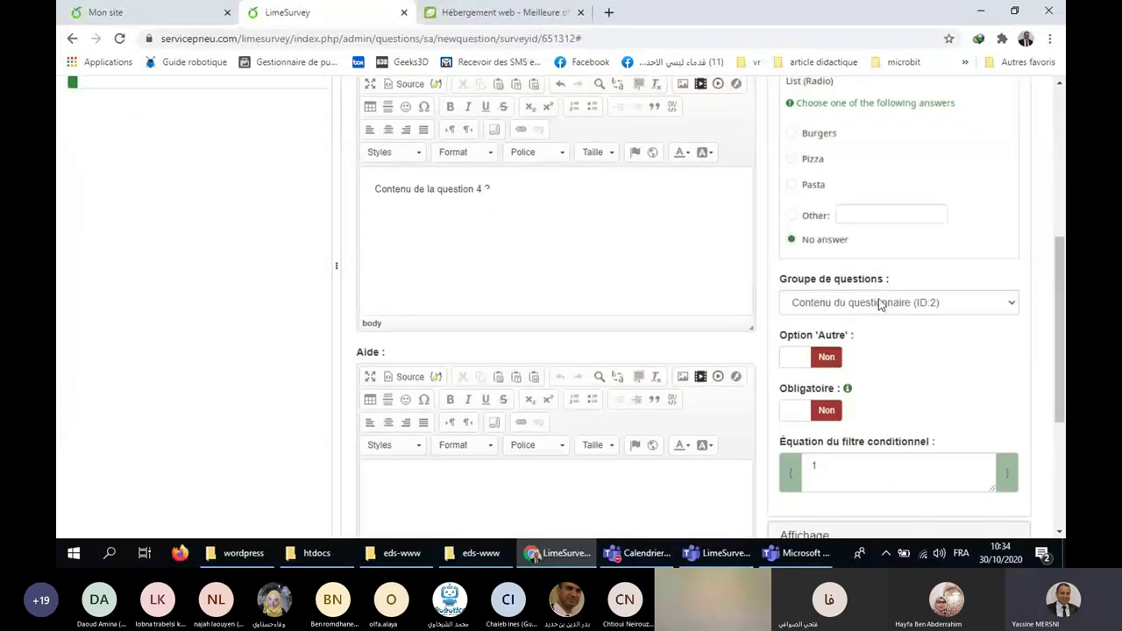
scroll(868, 298, "down", 3)
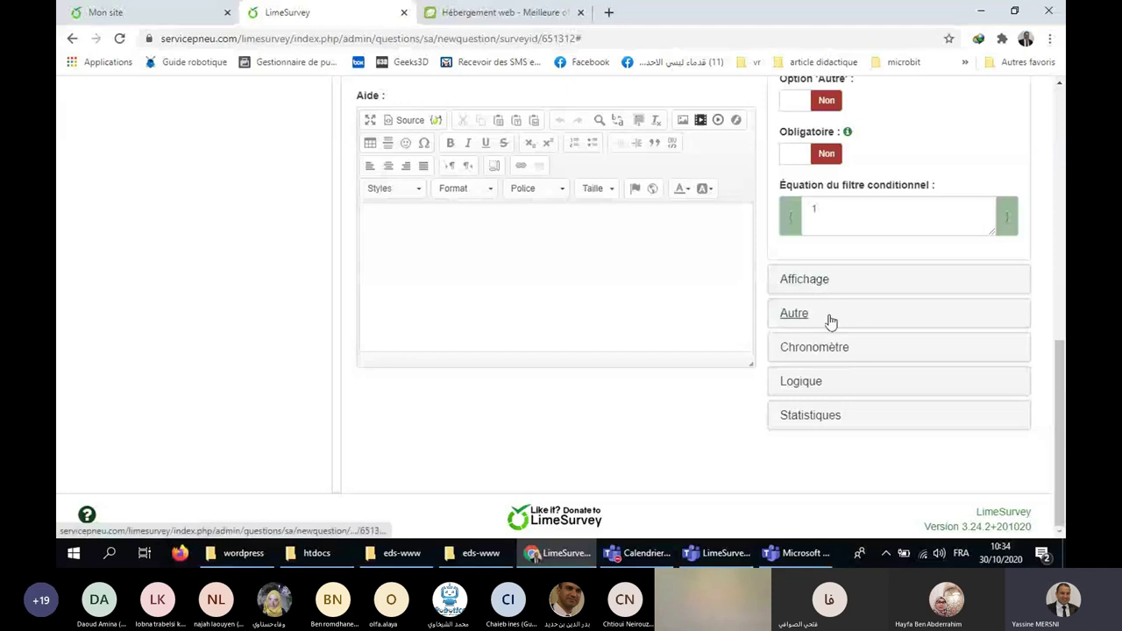
Scroll back up and save the new q4 radio-list question.
scroll(1032, 327, "up", 1)
scroll(1032, 327, "up", 3)
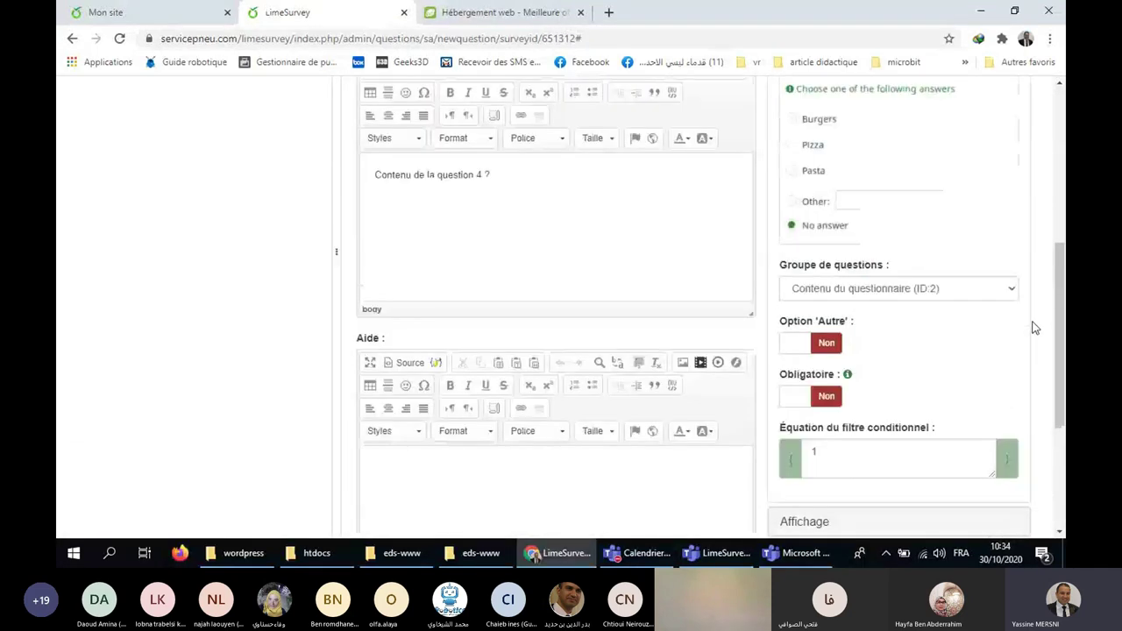
scroll(1033, 327, "up", 3)
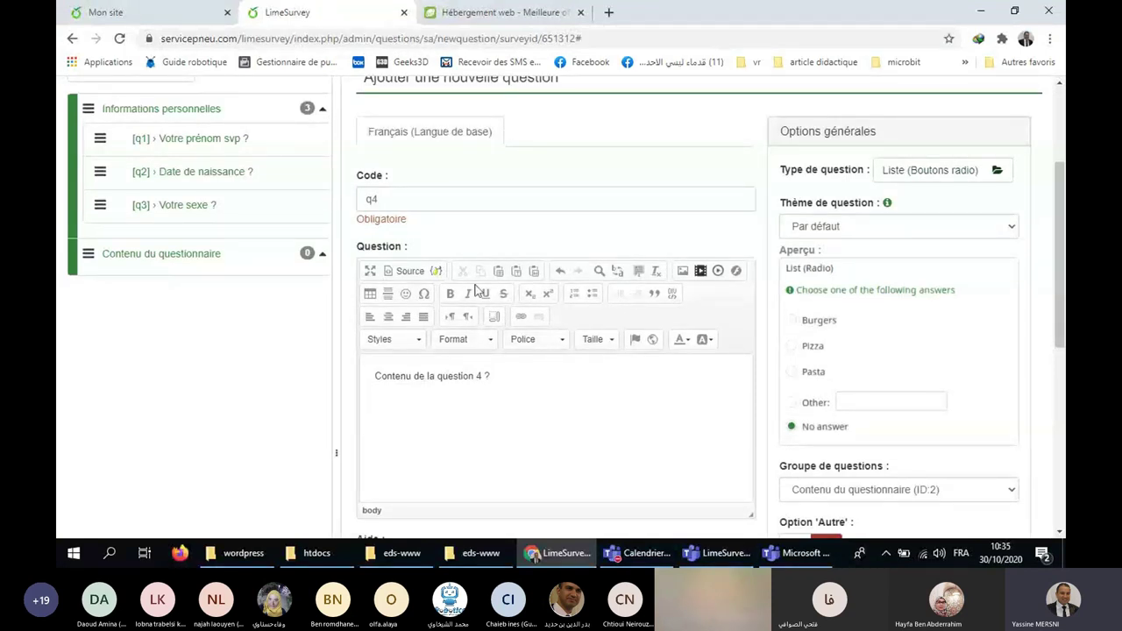
scroll(533, 300, "up", 1)
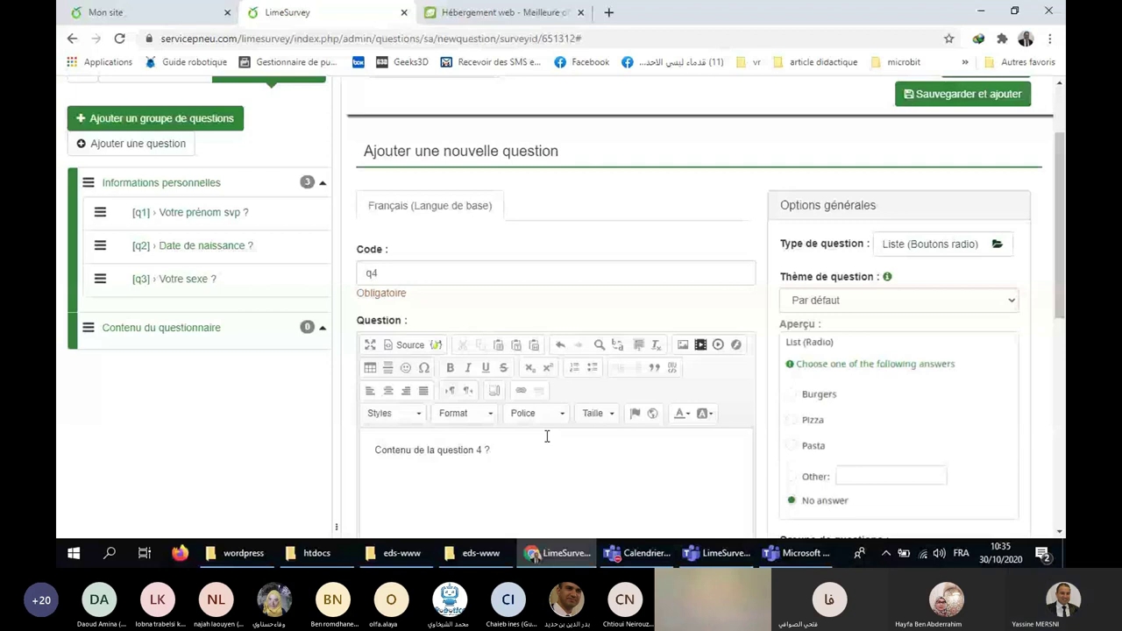
scroll(958, 289, "up", 2)
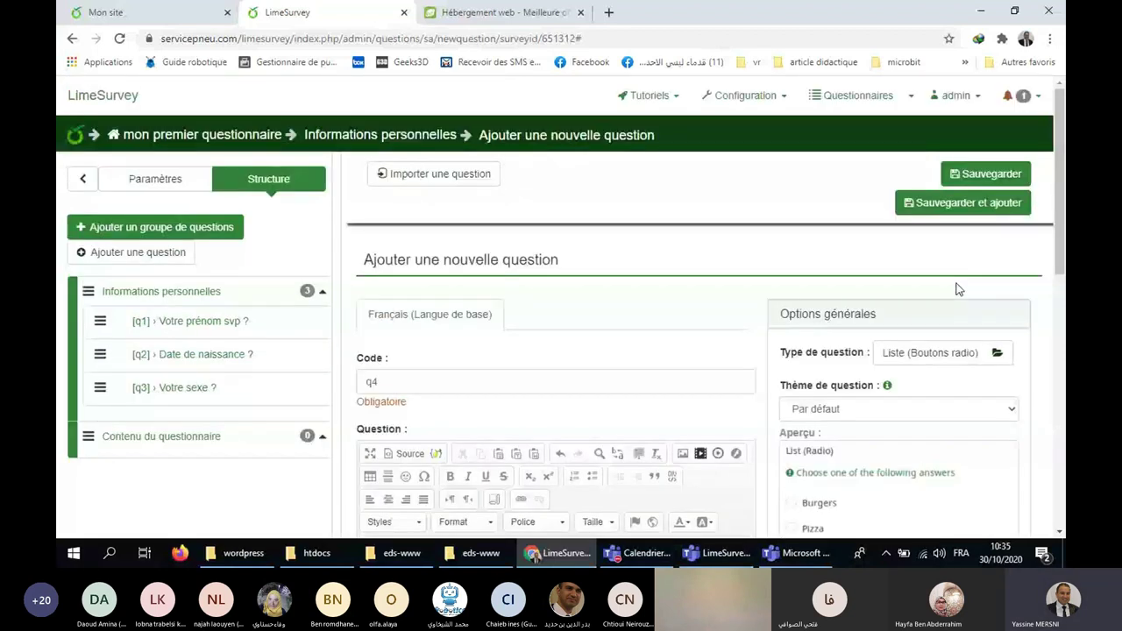
left_click(986, 174)
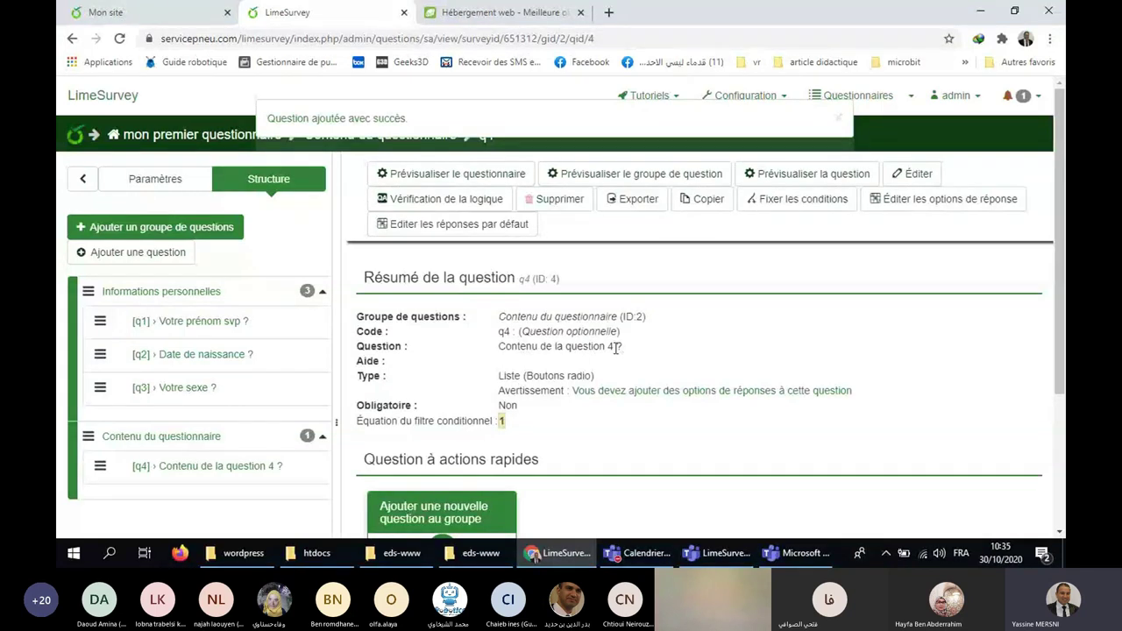
Point out q4's code and text, then open its answer-options editor with empty option A1.
left_click_drag(617, 348, 495, 348)
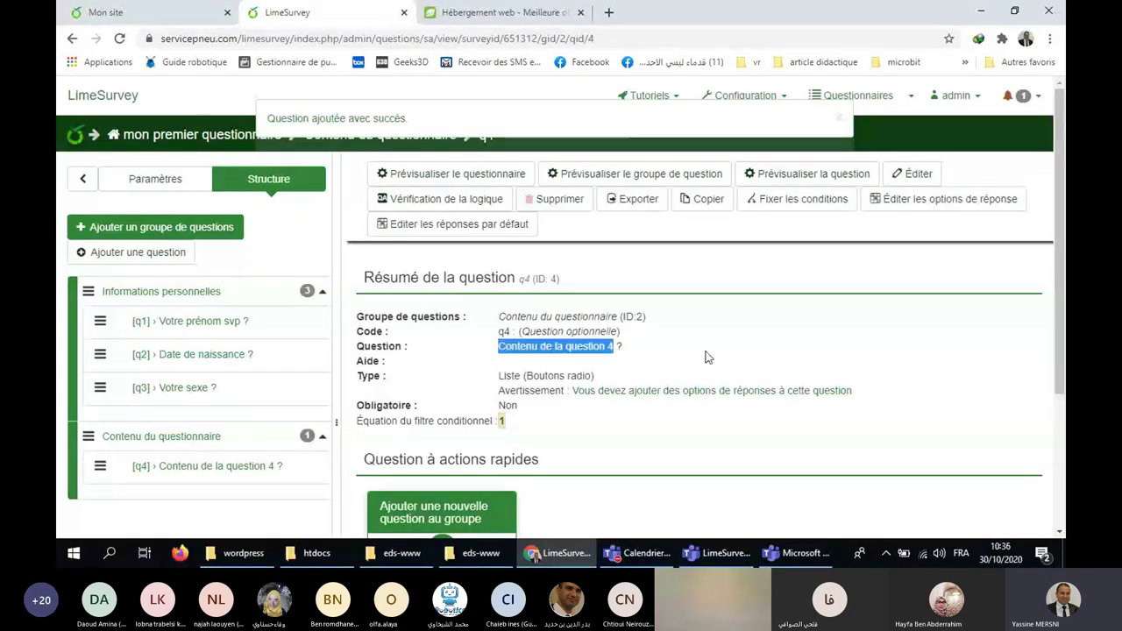
left_click(698, 367)
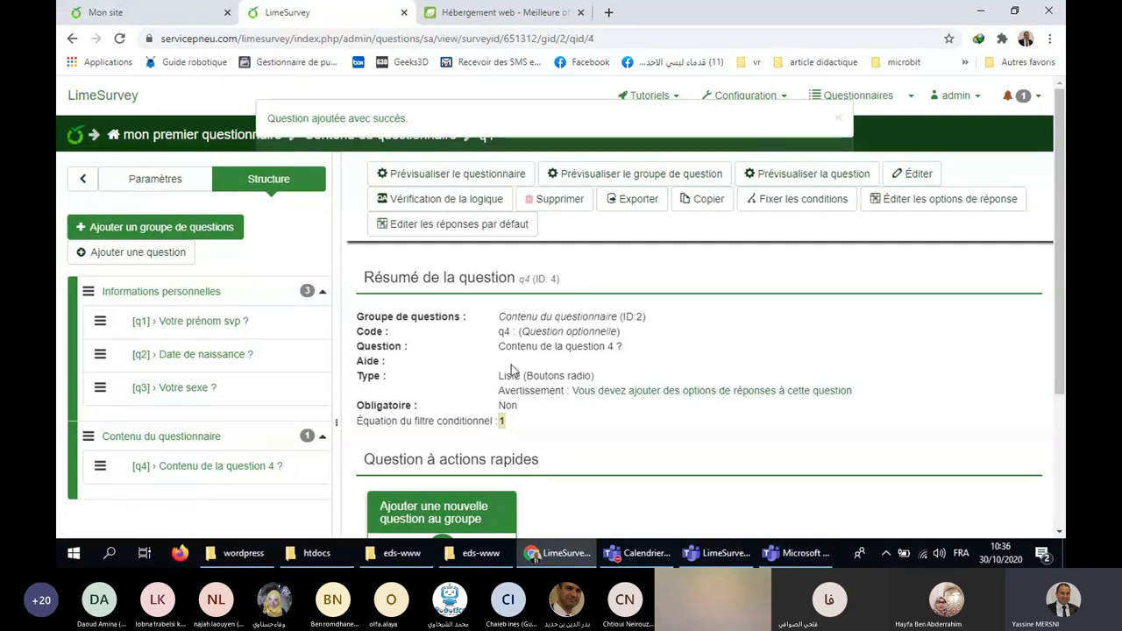
double_click(507, 331)
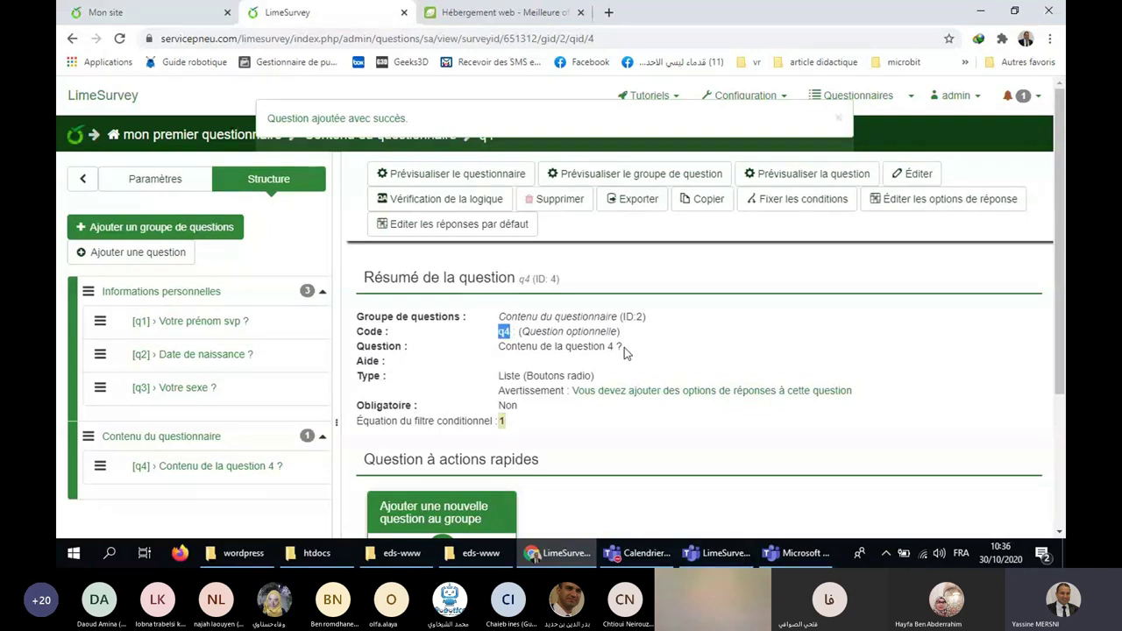
left_click_drag(624, 347, 595, 375)
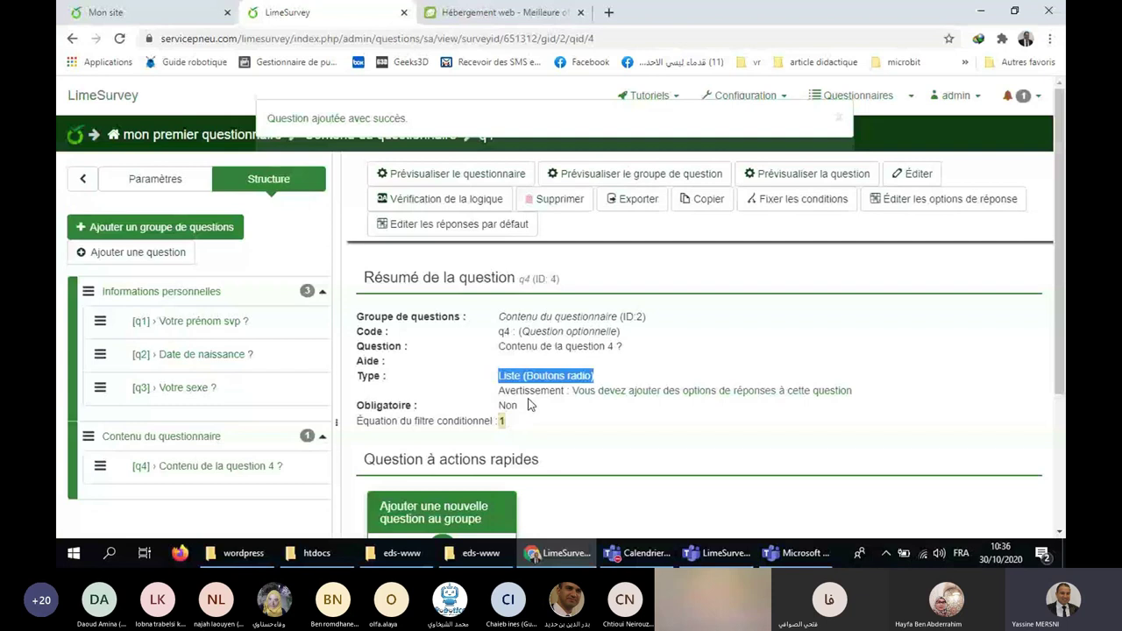
left_click(665, 394)
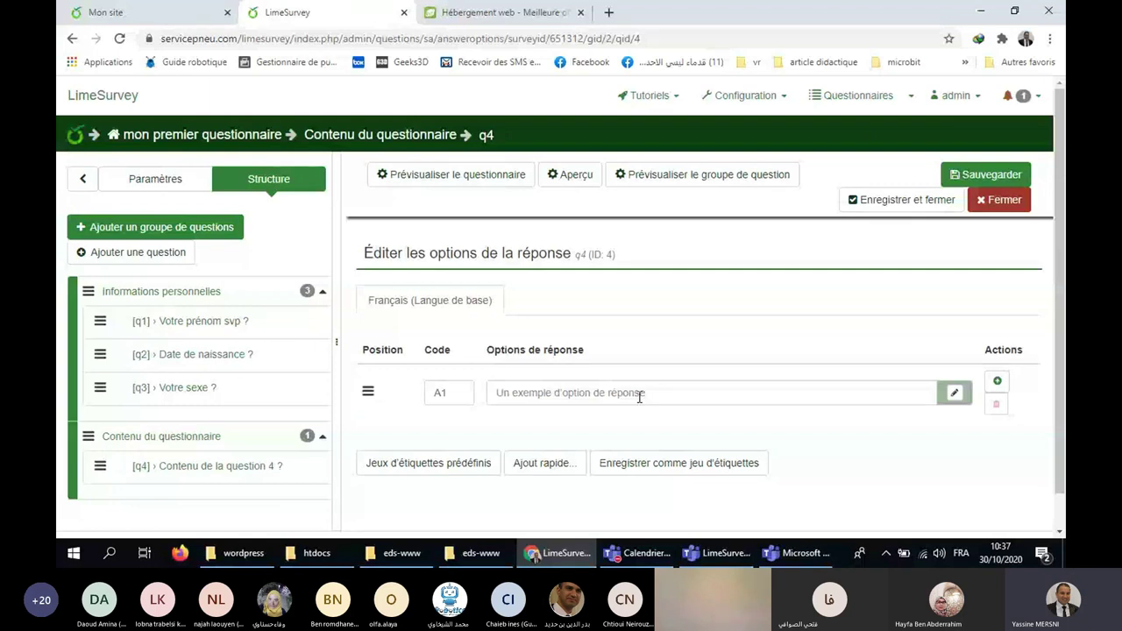
Enter q4 answer options A1–A3 as Réponse 1, Réponse 2 and Réponse 3, and save.
left_click(562, 392)
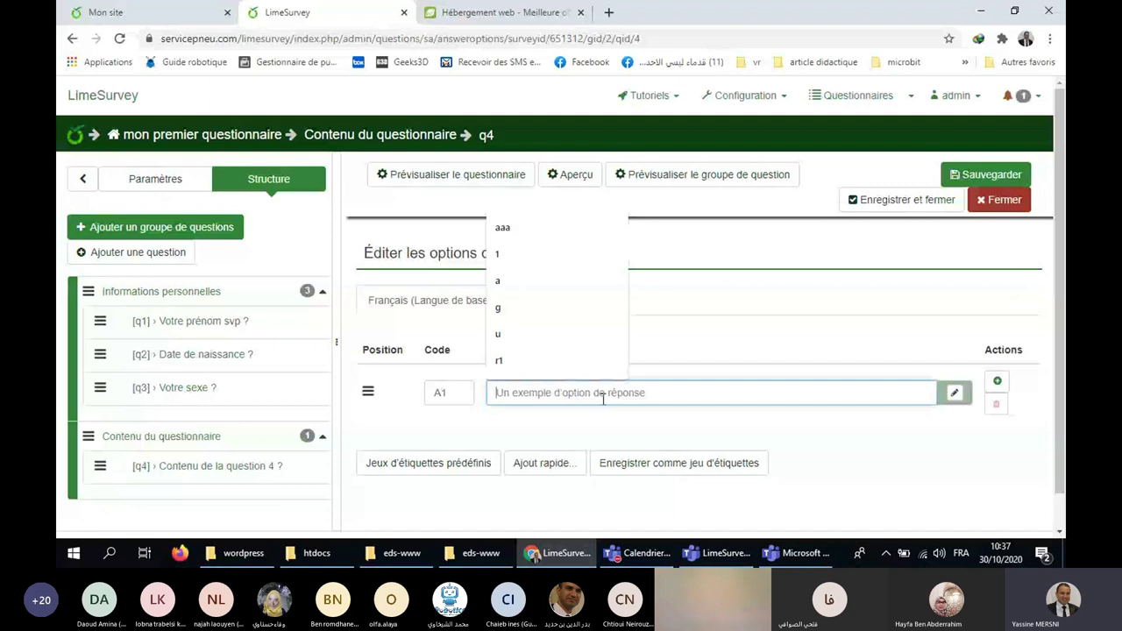
type("Rép")
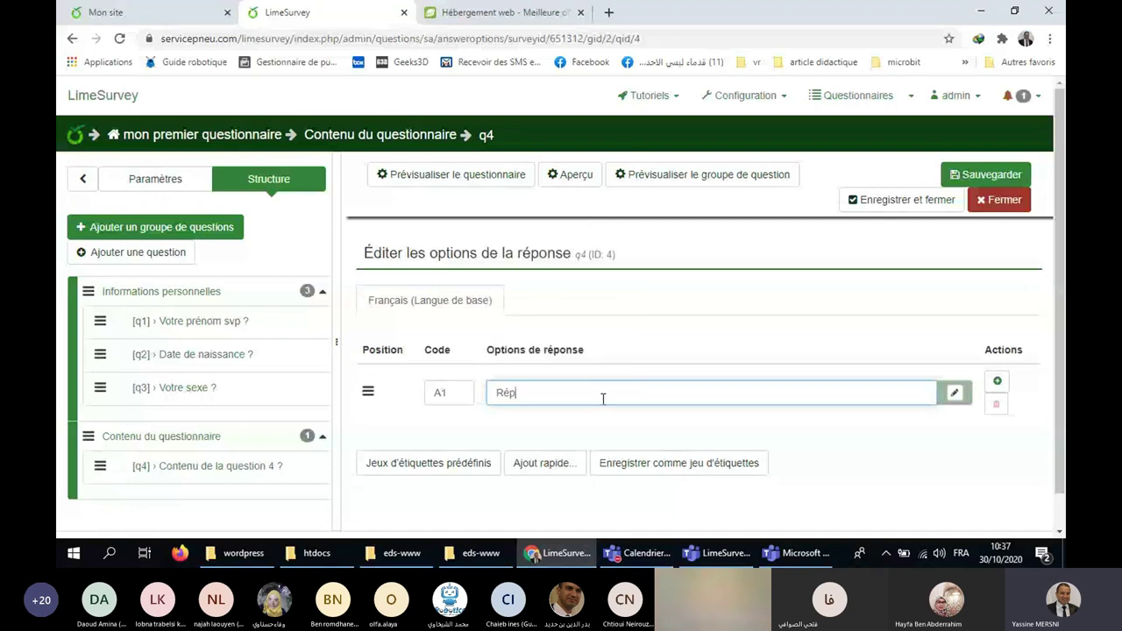
type("onse 1")
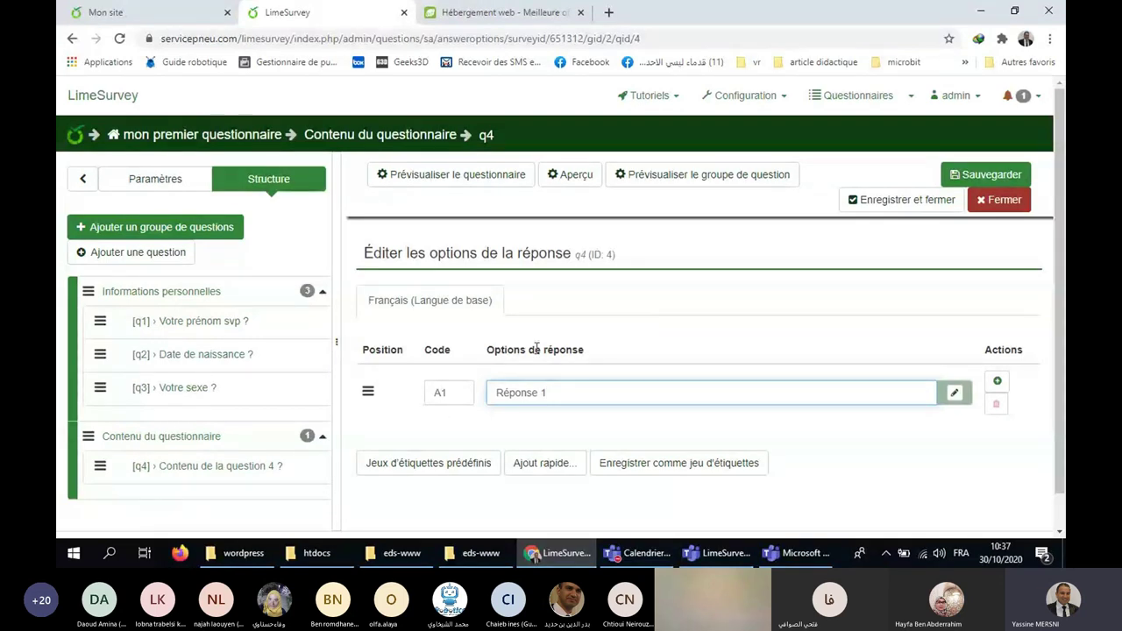
left_click(997, 381)
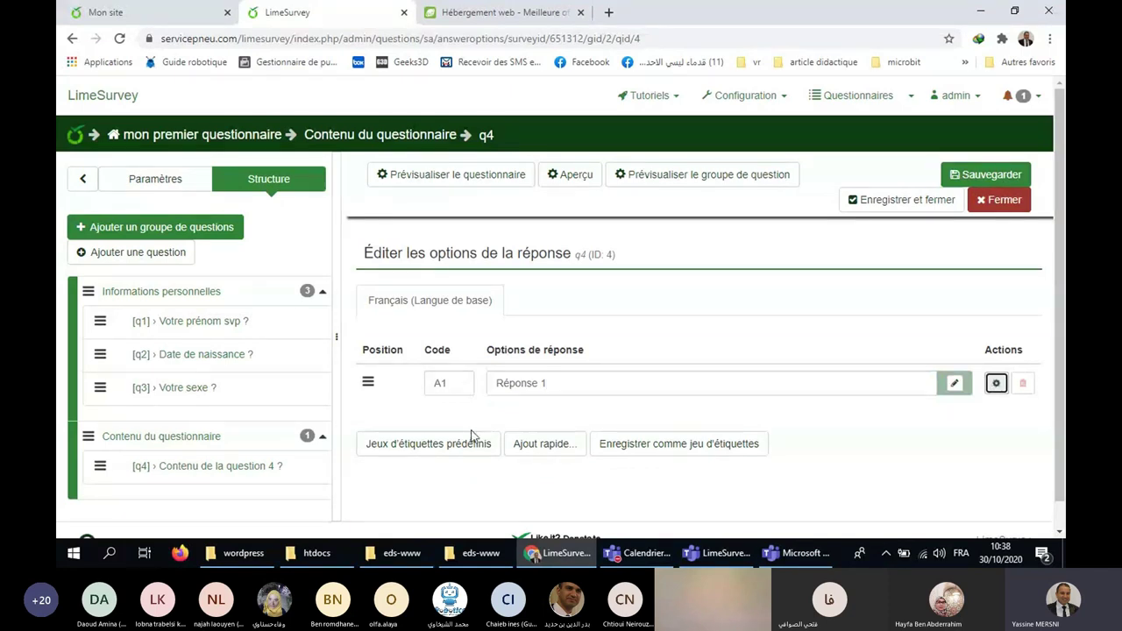
left_click(535, 448)
type("R")
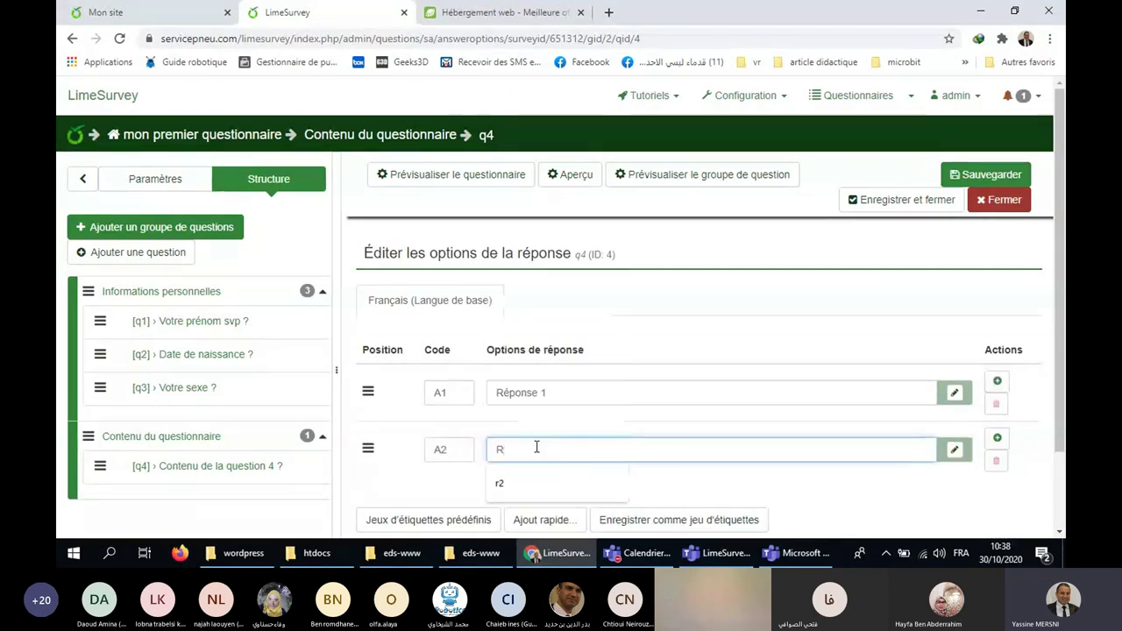
type("éponse")
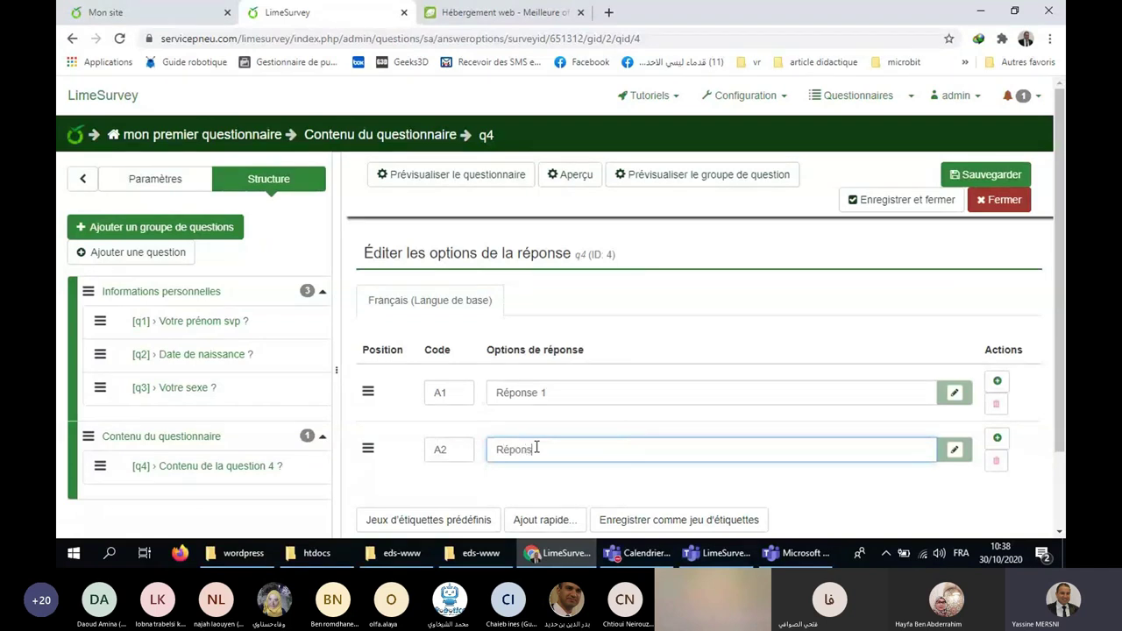
type(" 2")
left_click(997, 438)
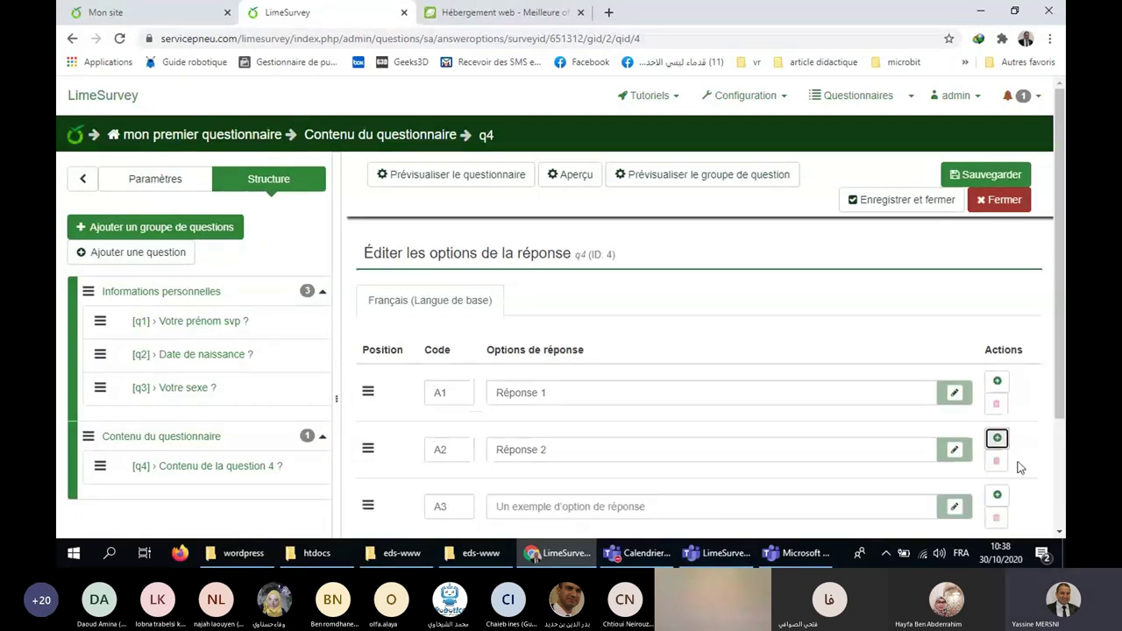
scroll(1019, 467, "down", 1)
left_click(524, 436)
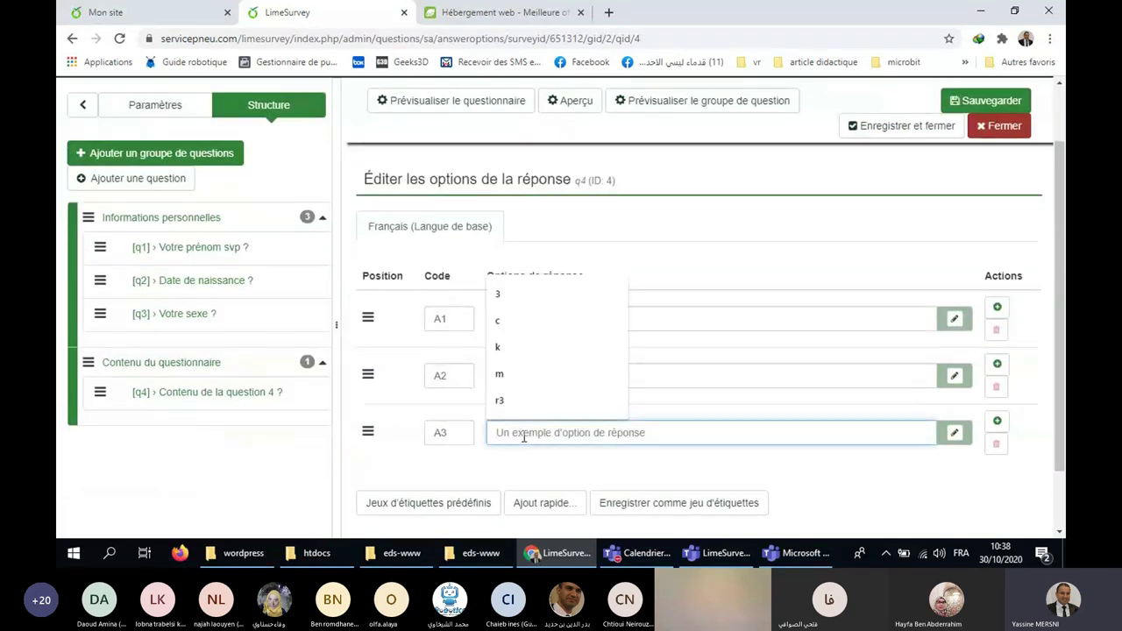
type("R")
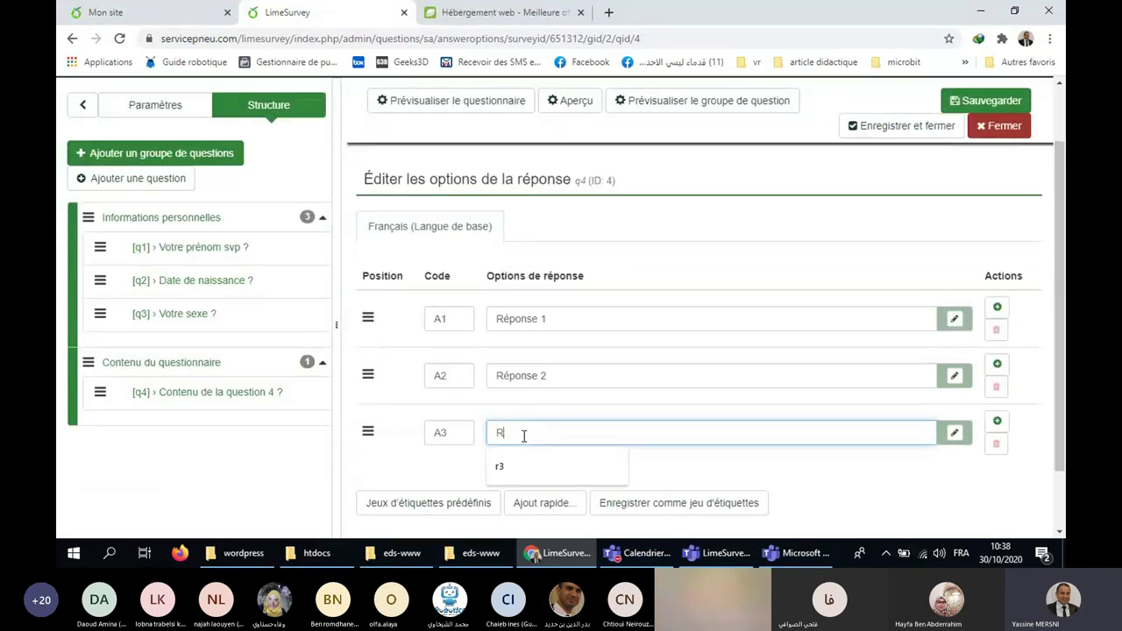
type("éponse 3")
left_click(984, 101)
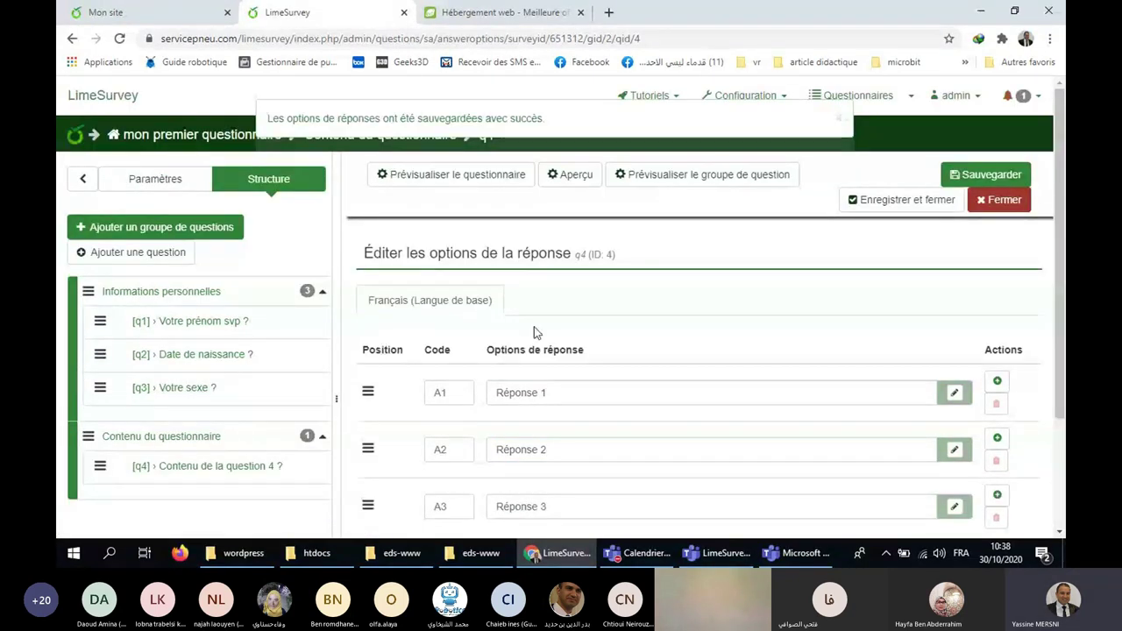
scroll(541, 333, "down", 3)
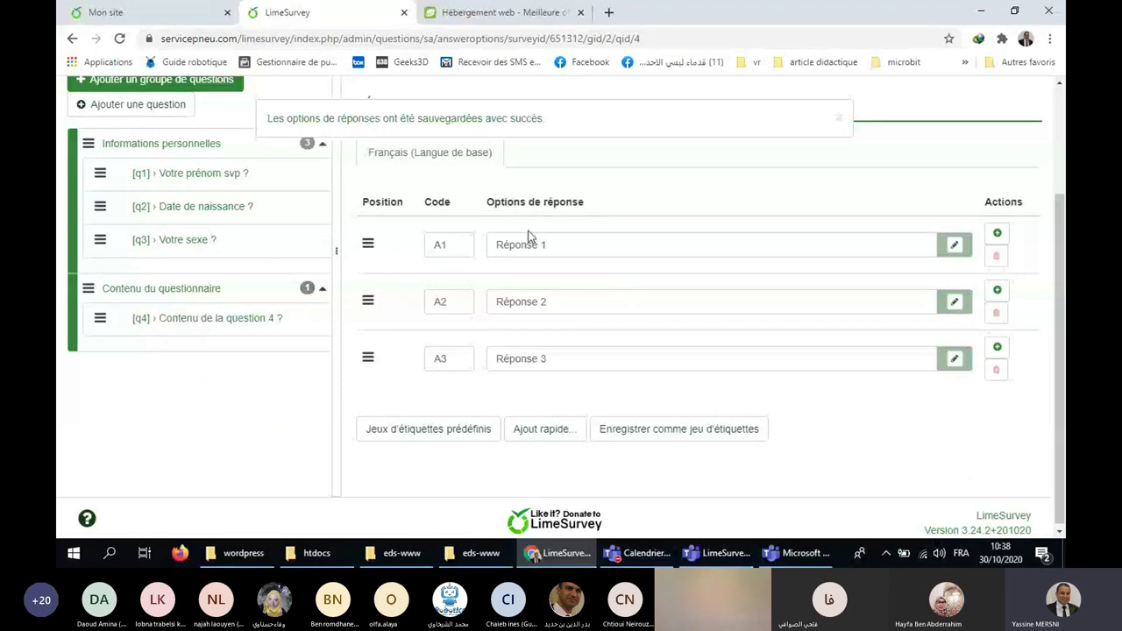
scroll(256, 356, "up", 2)
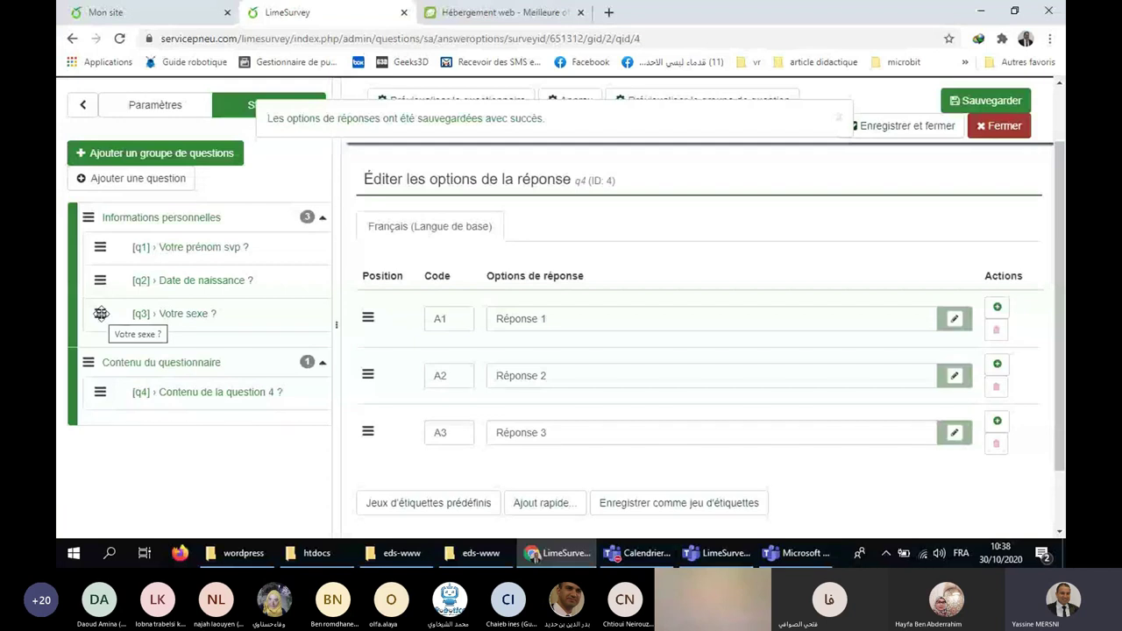
Move Votre sexe above Date de naissance, then begin a blank new question.
mouse_move(101, 313)
left_mouse_down()
mouse_move(95, 283)
mouse_move(101, 298)
left_mouse_up()
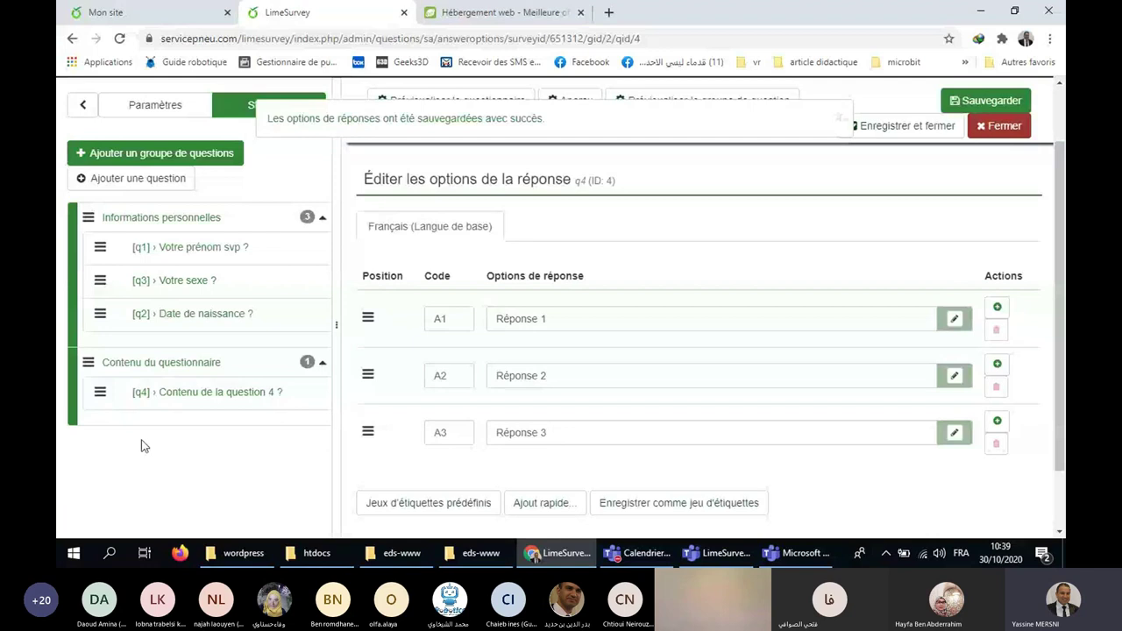
scroll(726, 328, "up", 2)
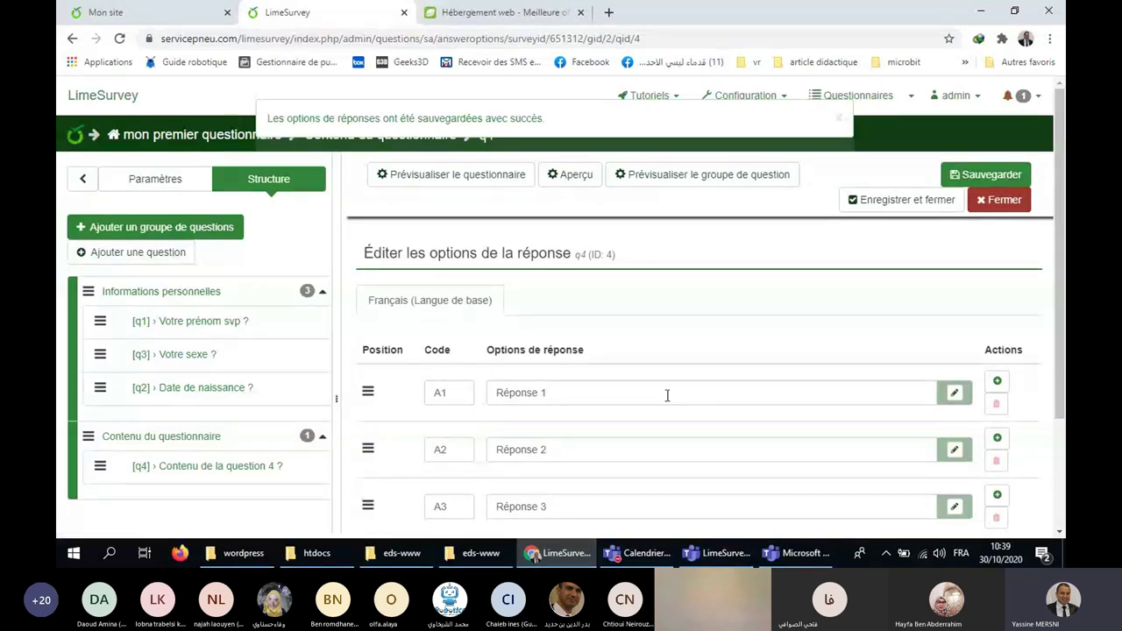
left_click(138, 252)
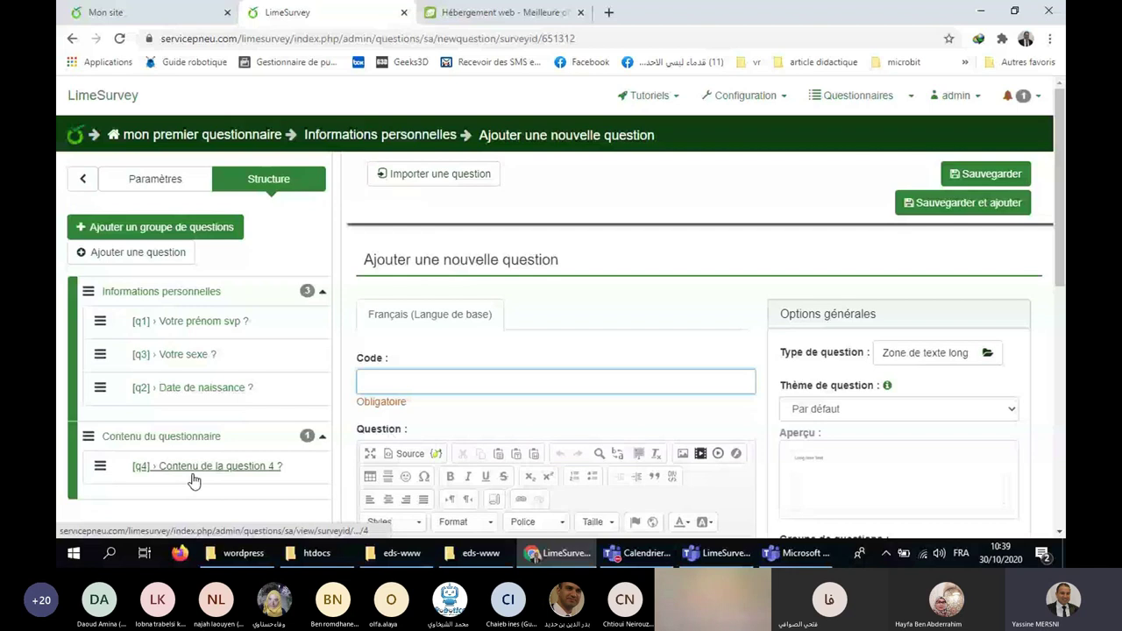
Set the new question's type to Liste avec commentaire from the single-choice types.
left_click(943, 354)
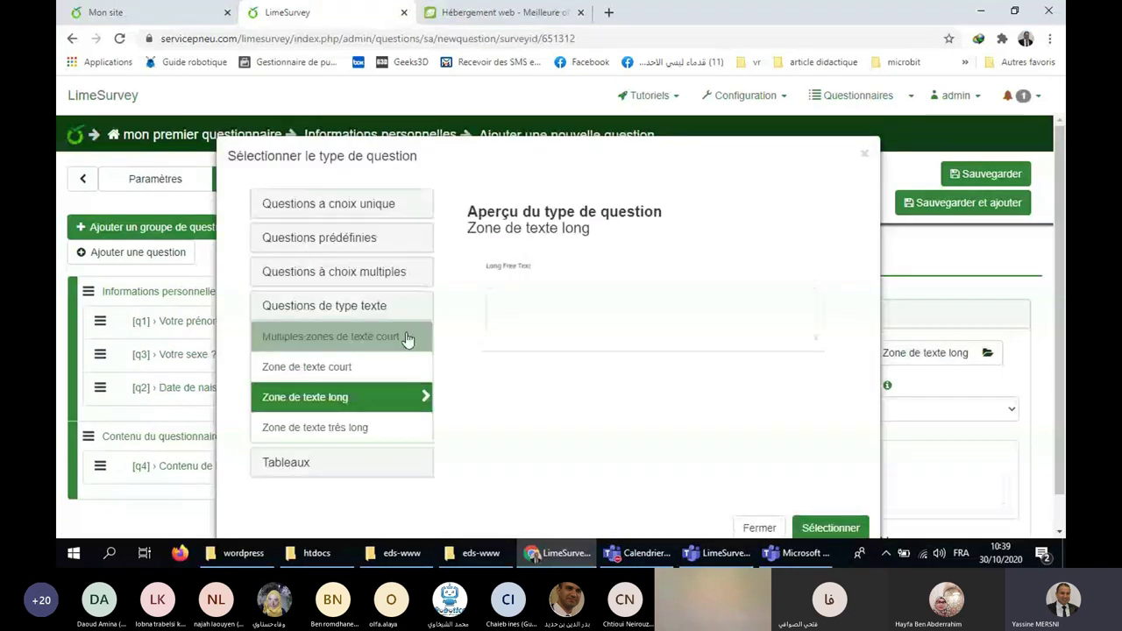
left_click(387, 210)
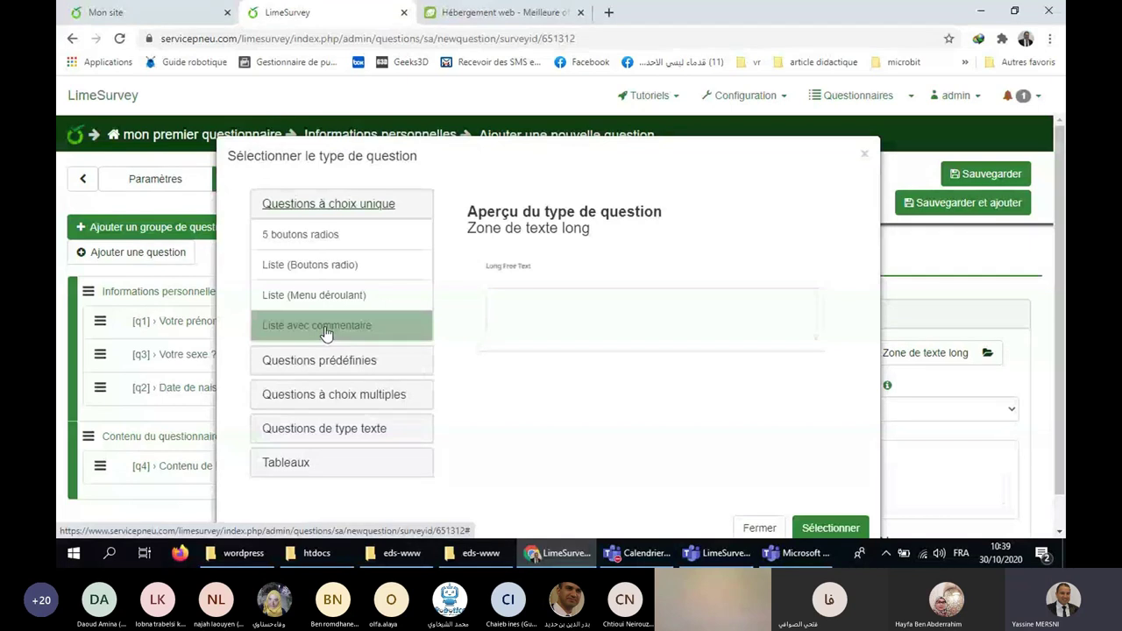
left_click(325, 334)
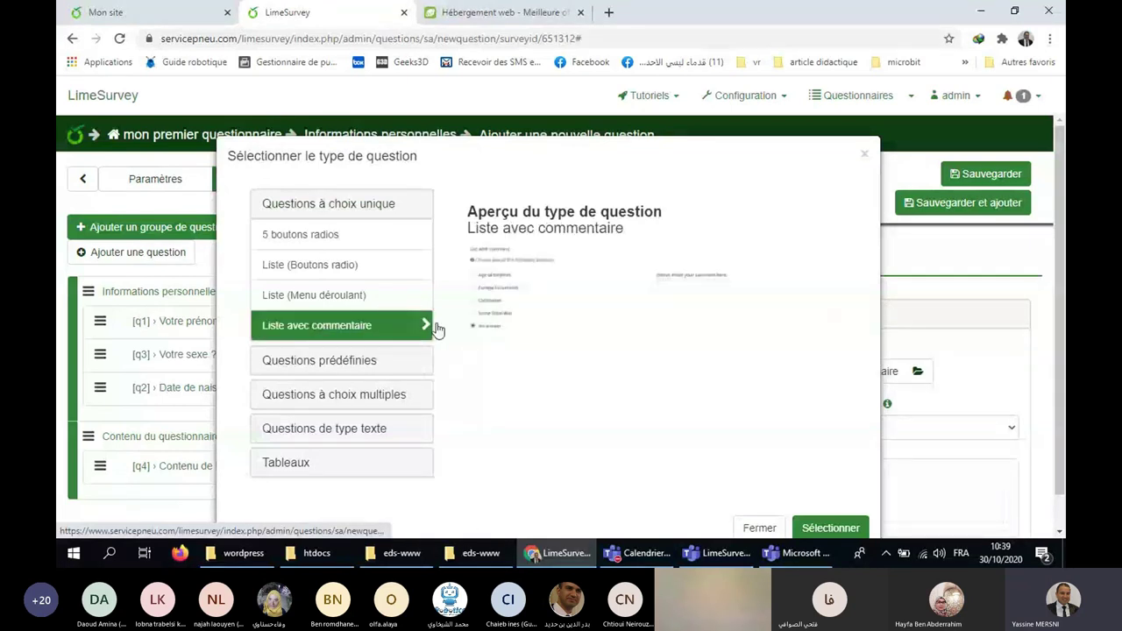
left_click(831, 530)
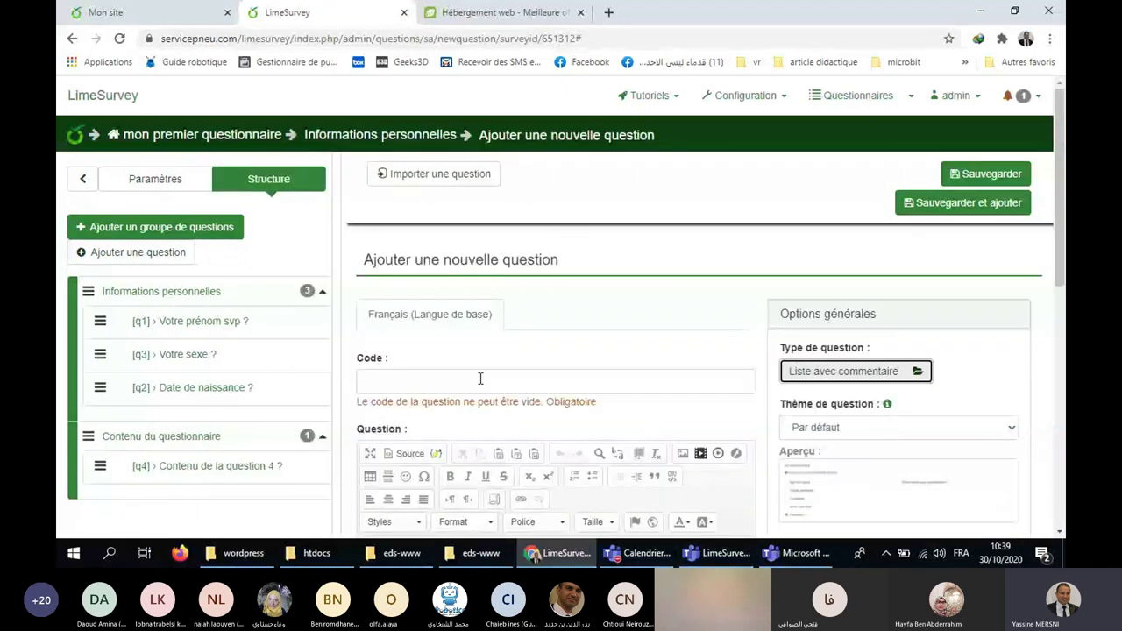
Give the question code q5 and text 'Contenu de la question 5 ?', then save it.
left_click(480, 379)
type("q5")
scroll(491, 368, "down", 3)
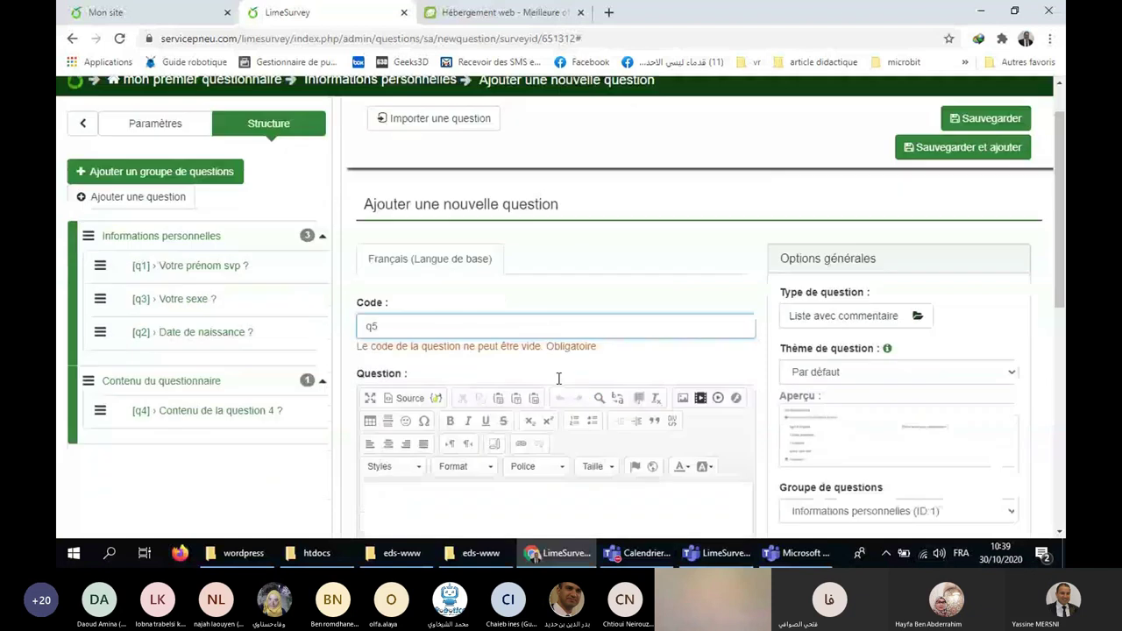
left_click(515, 356)
type("Contenu de la question 5 ")
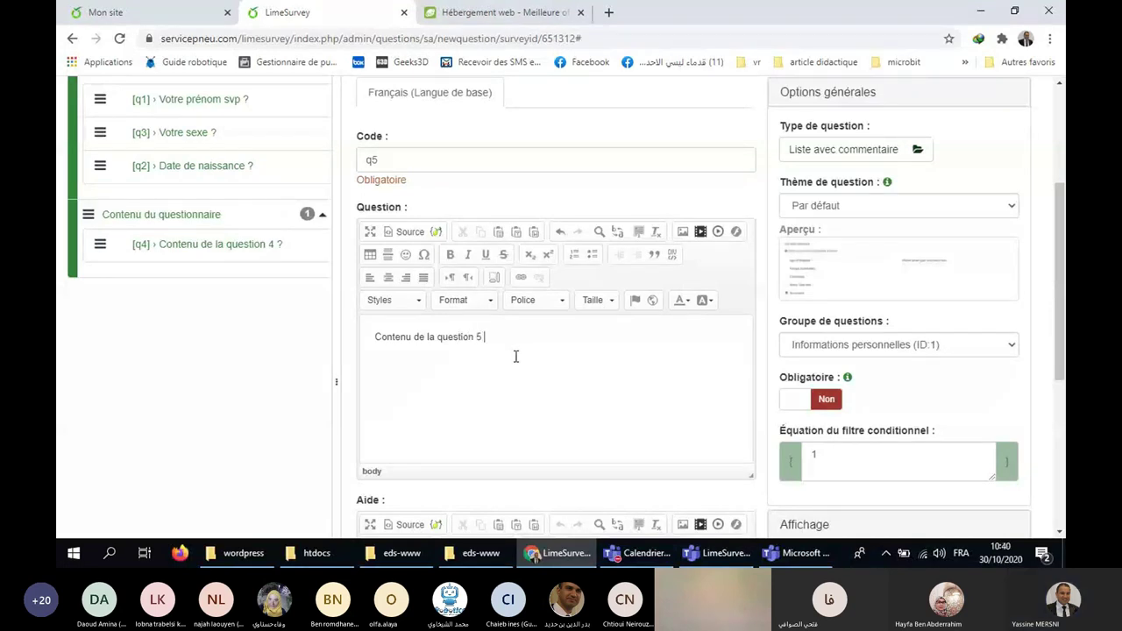
type("?")
scroll(809, 302, "up", 1)
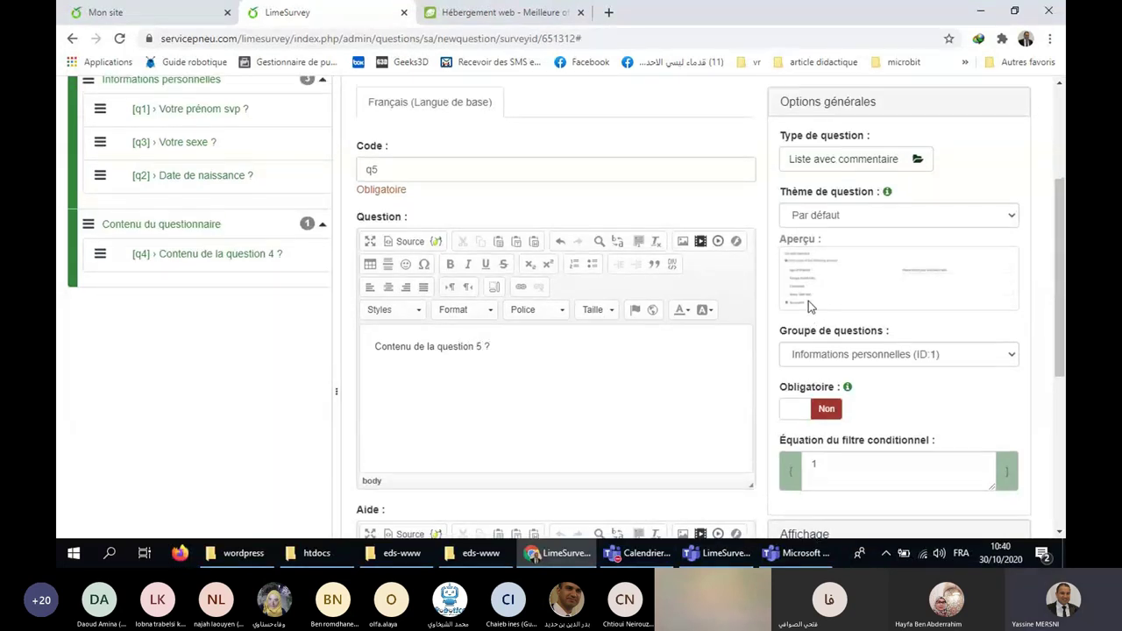
scroll(808, 303, "up", 1)
left_click(979, 100)
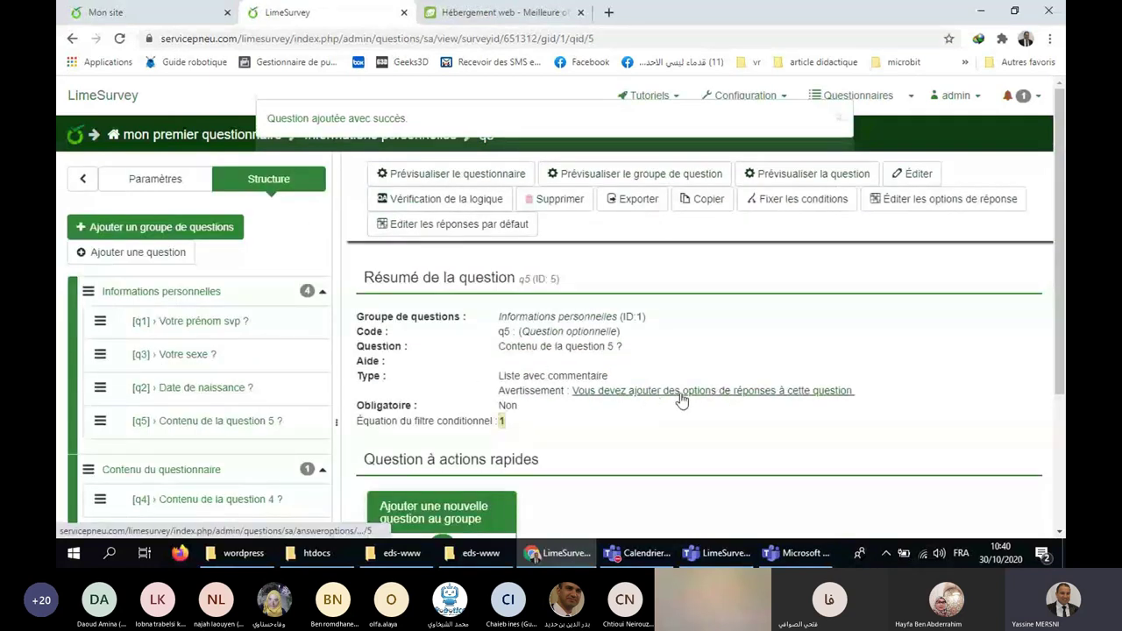
Fill q5's answer options A1–A3 with Réponse 1, Réponse 2 and Réponse 3, and save.
left_click(739, 391)
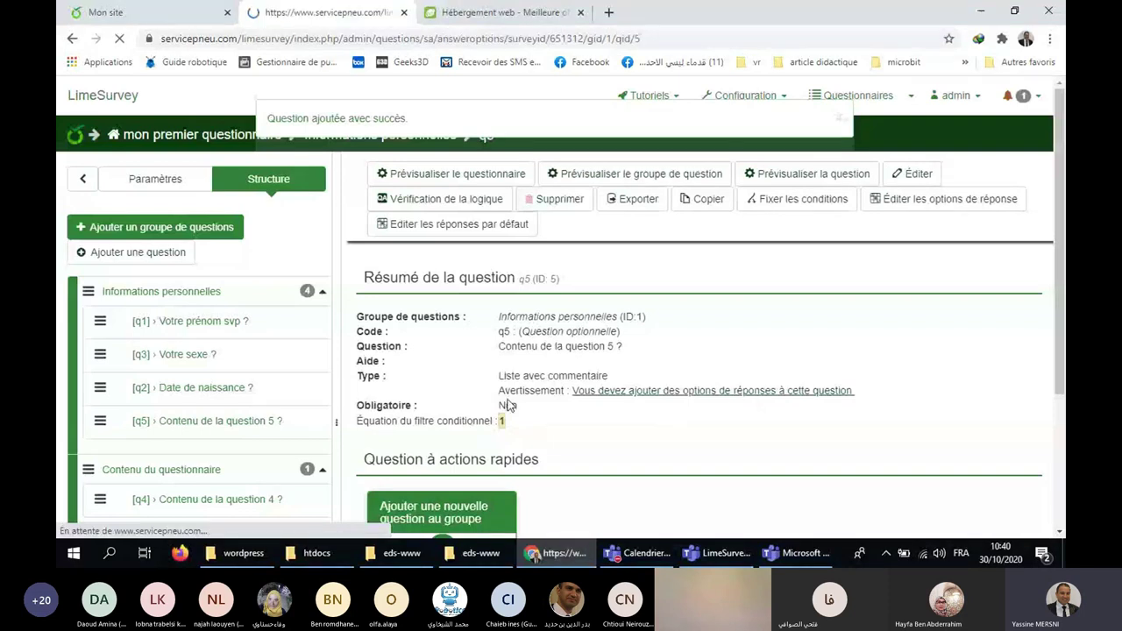
left_click(607, 393)
type("r")
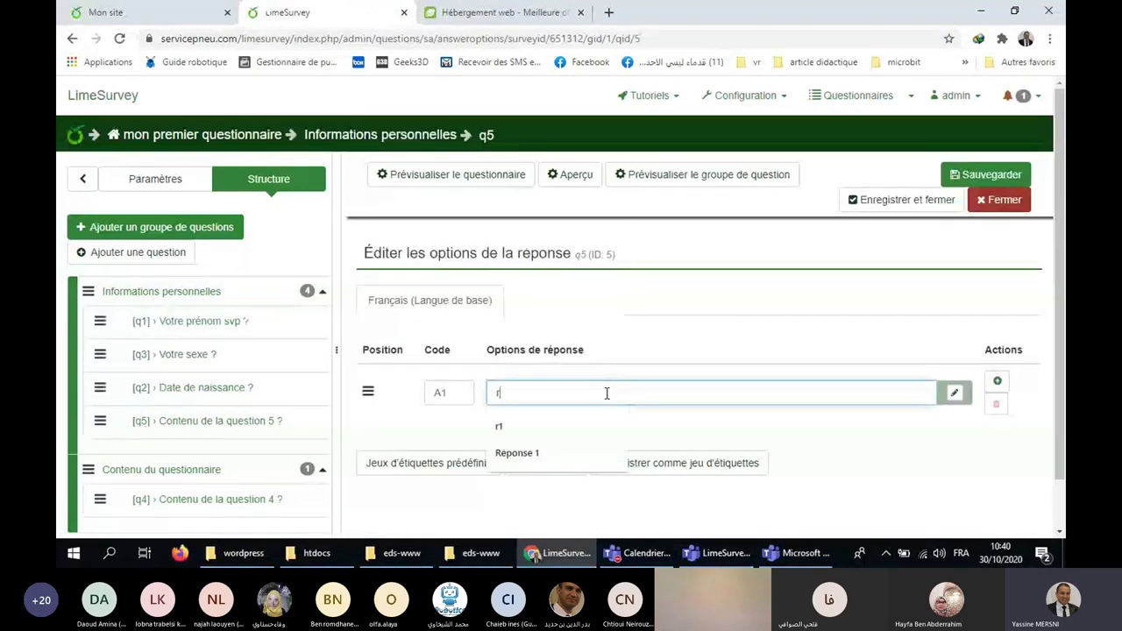
left_click(581, 449)
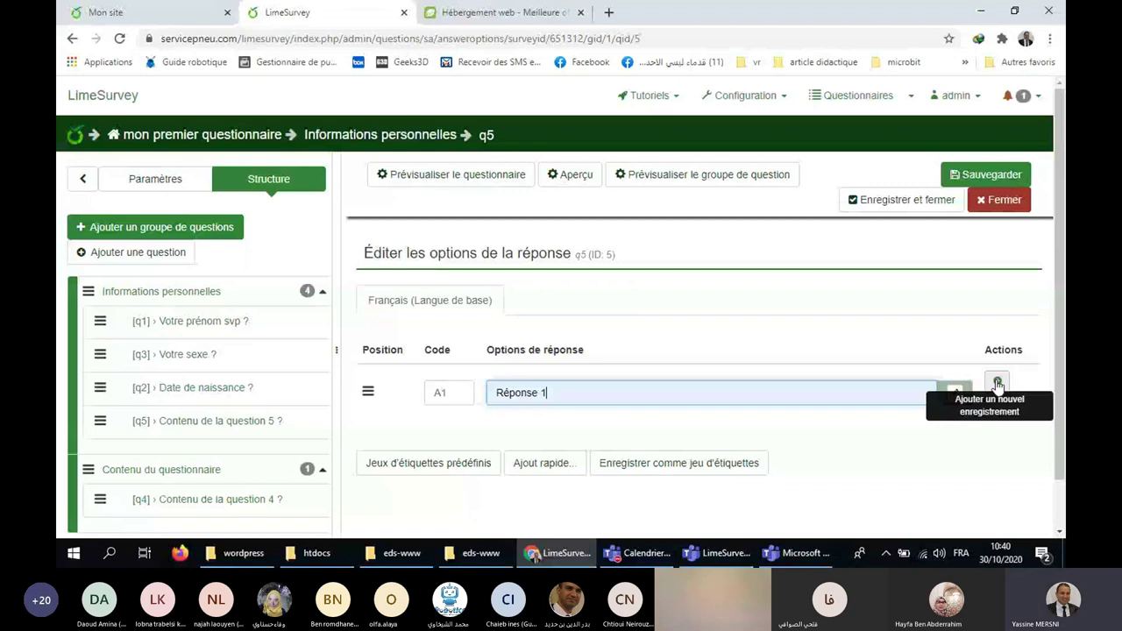
left_click(997, 384)
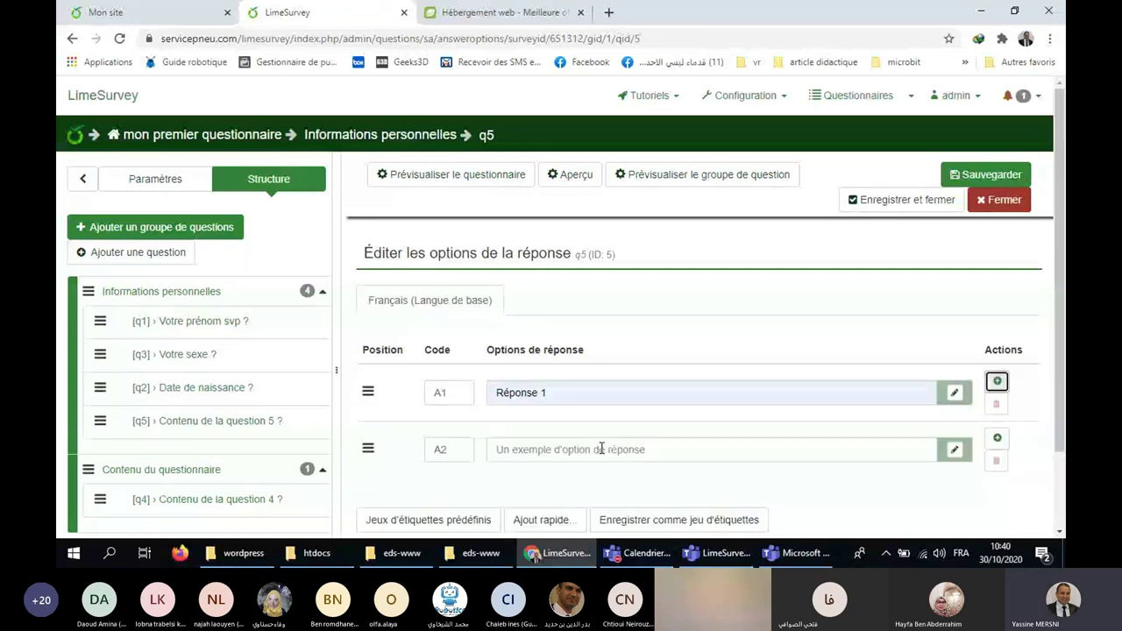
left_click(602, 449)
left_click(578, 507)
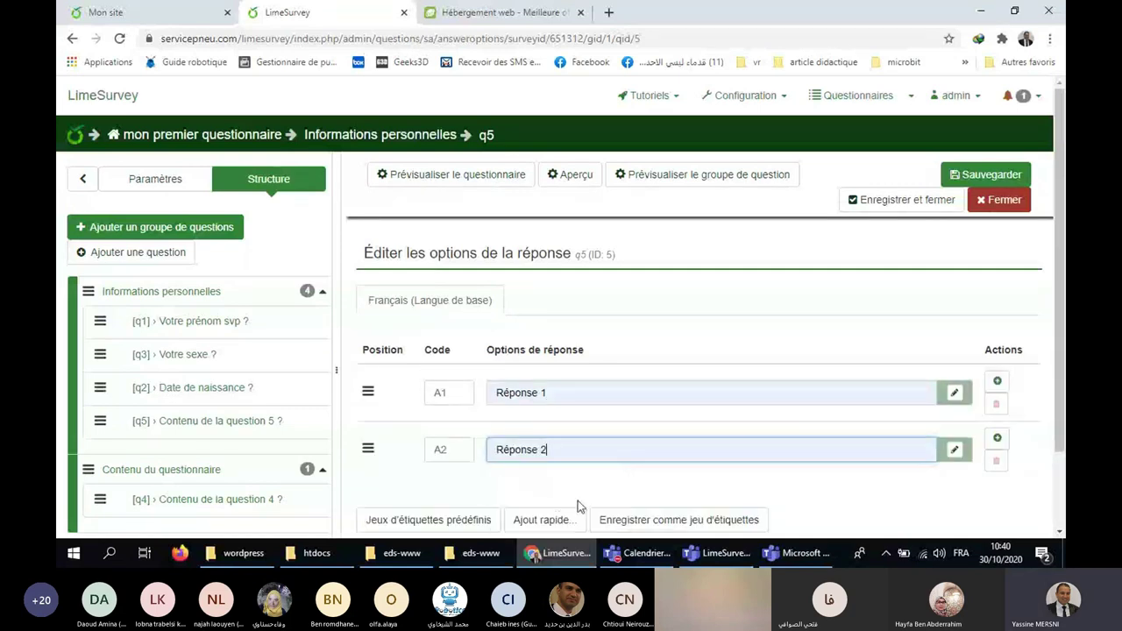
left_click(997, 437)
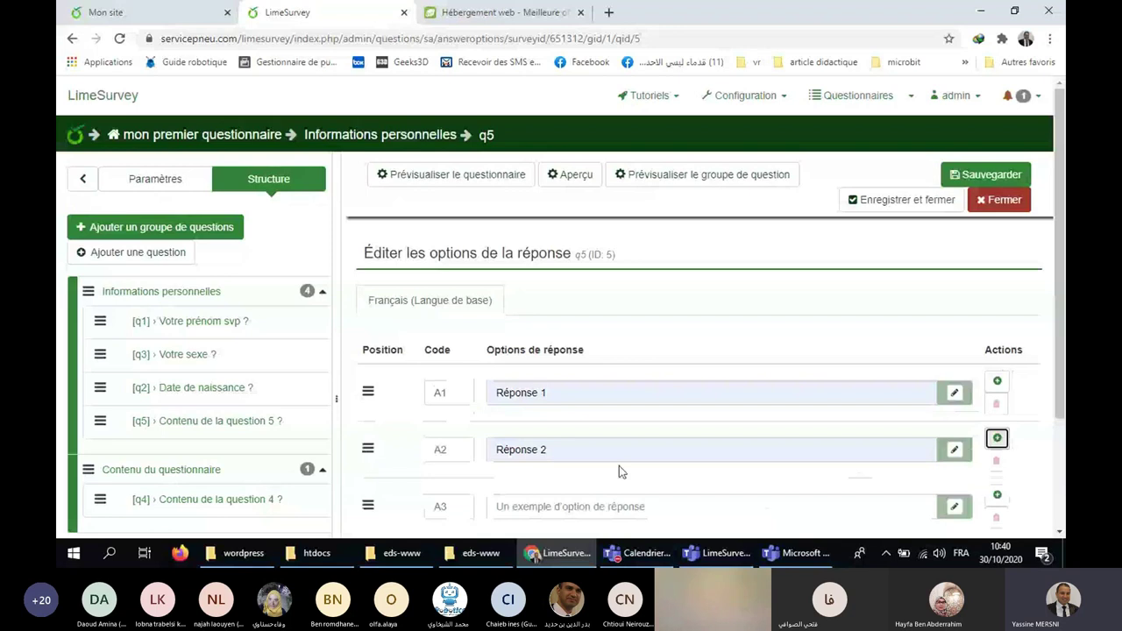
left_click(579, 505)
type("r")
left_click(517, 474)
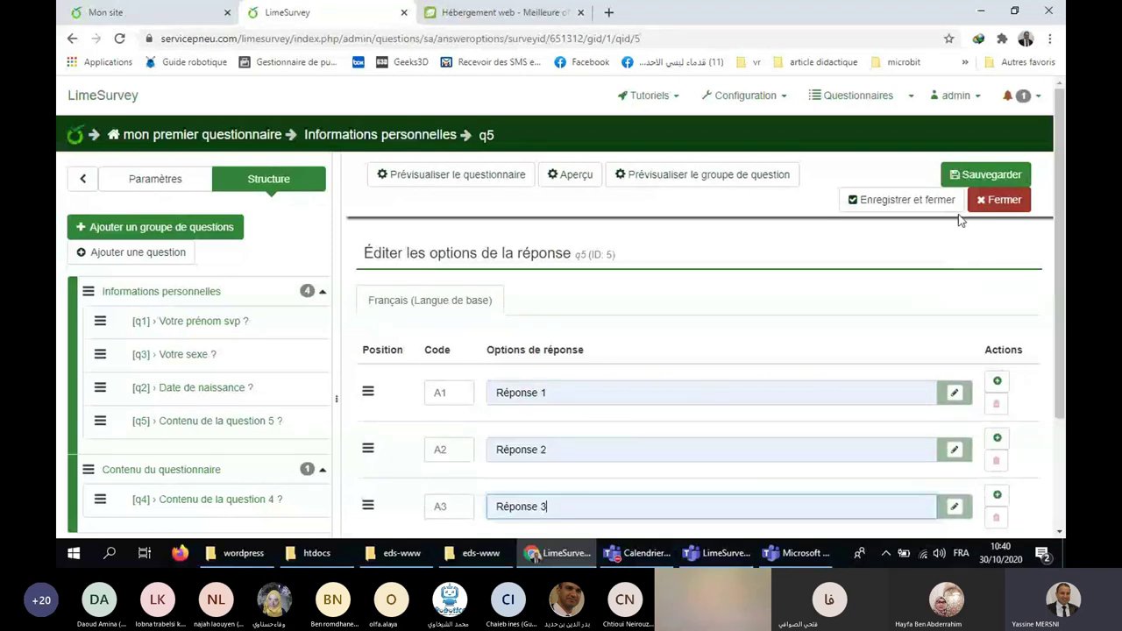
left_click(976, 175)
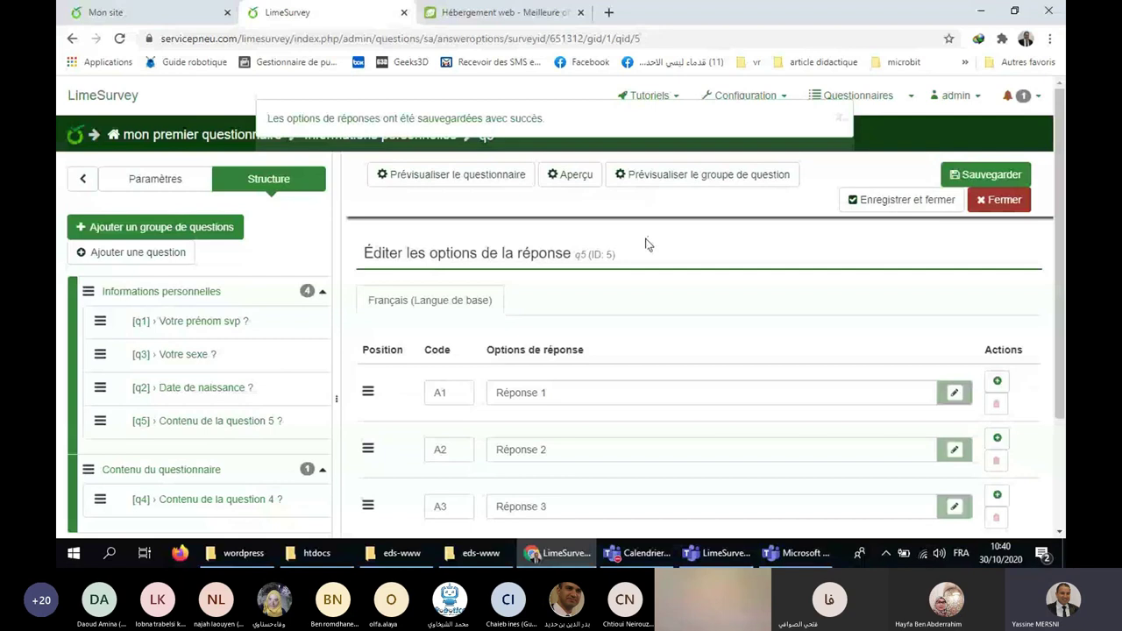
Preview q5 and test Réponse 1–3 and the comment box, leaving Réponse 3 selected.
left_click(576, 176)
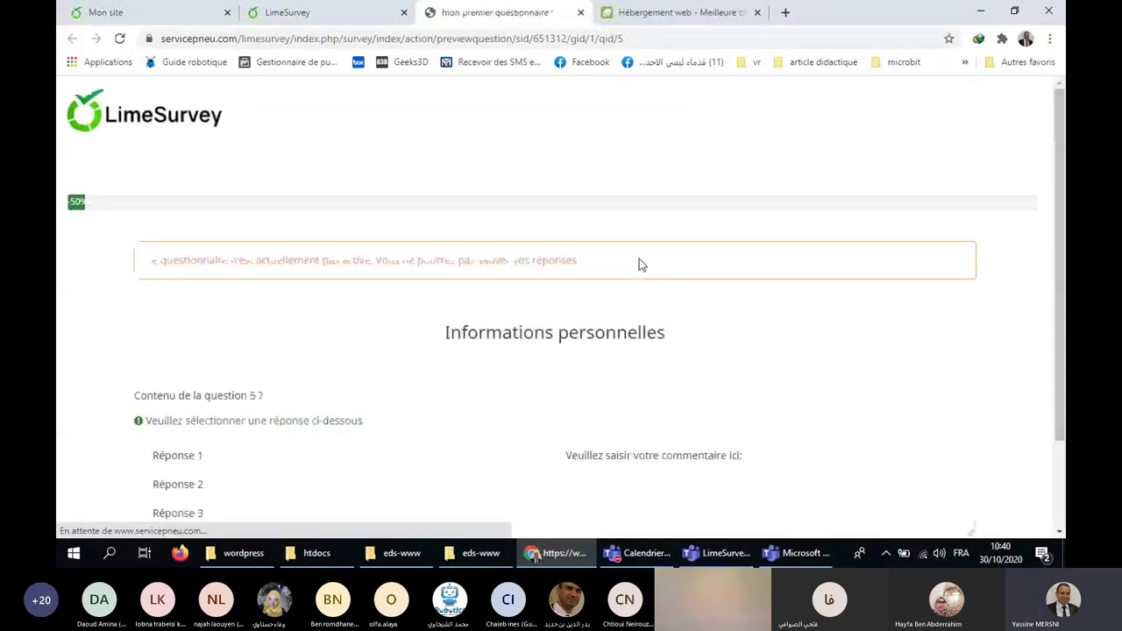
scroll(693, 292, "down", 2)
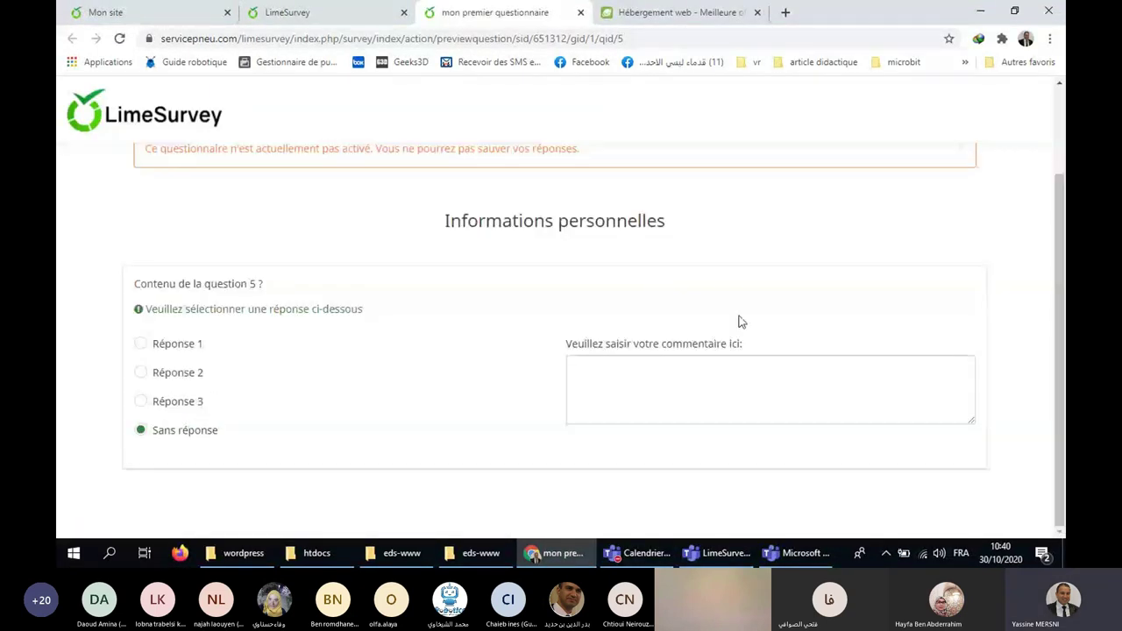
left_click(140, 345)
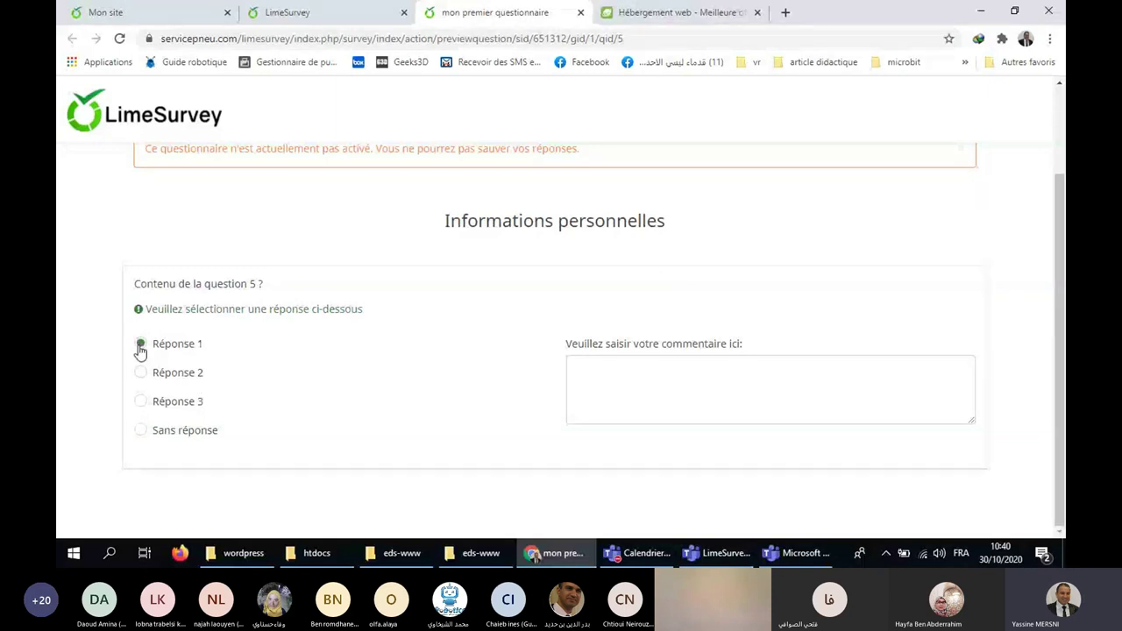
left_click(141, 373)
left_click(140, 402)
left_click(665, 394)
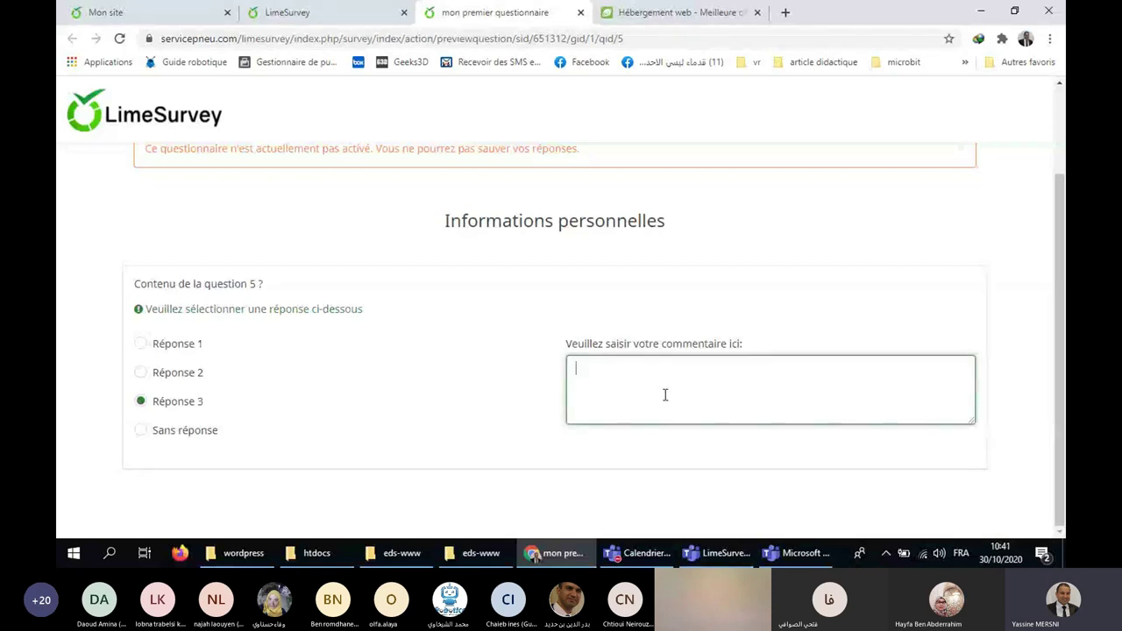
left_click(171, 375)
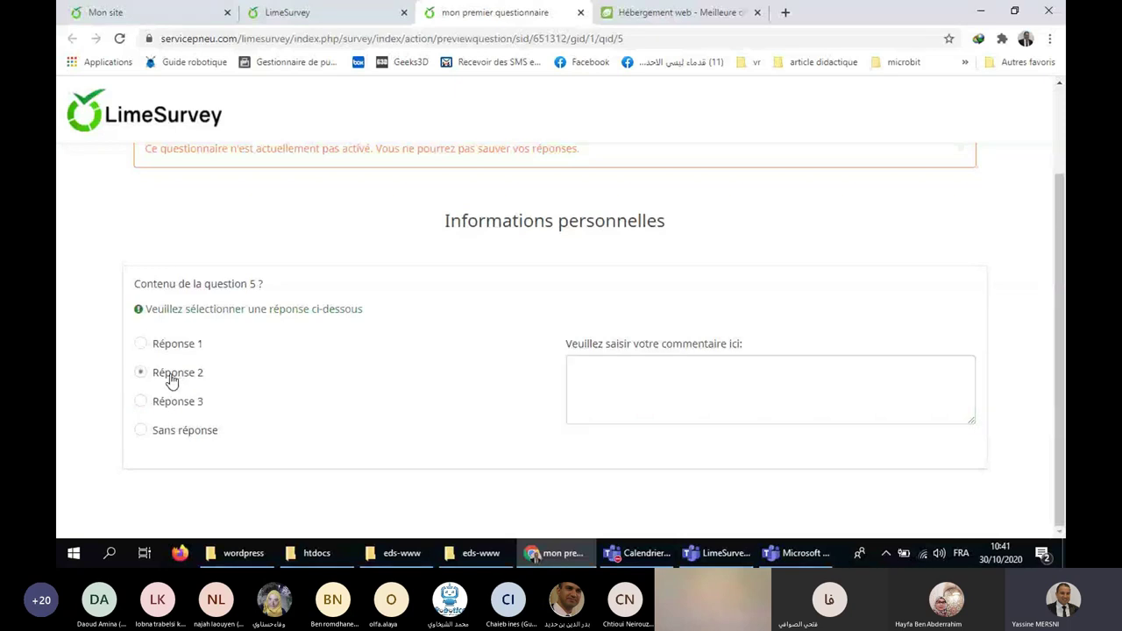
left_click(173, 400)
left_click(629, 381)
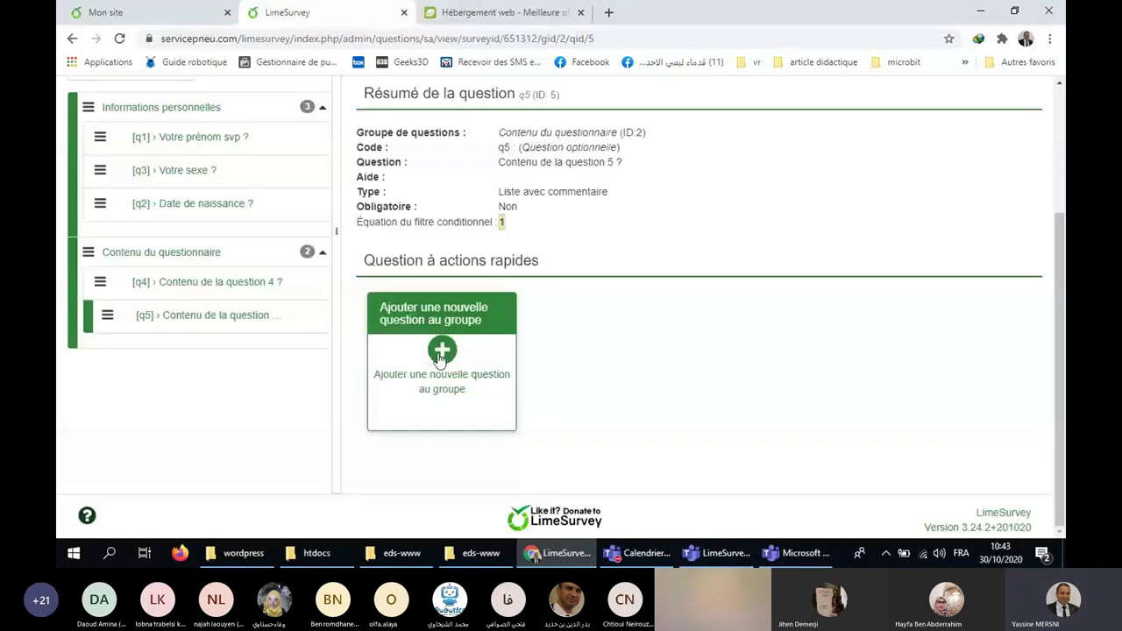
Start a new question in the Contenu du questionnaire group.
left_click(441, 353)
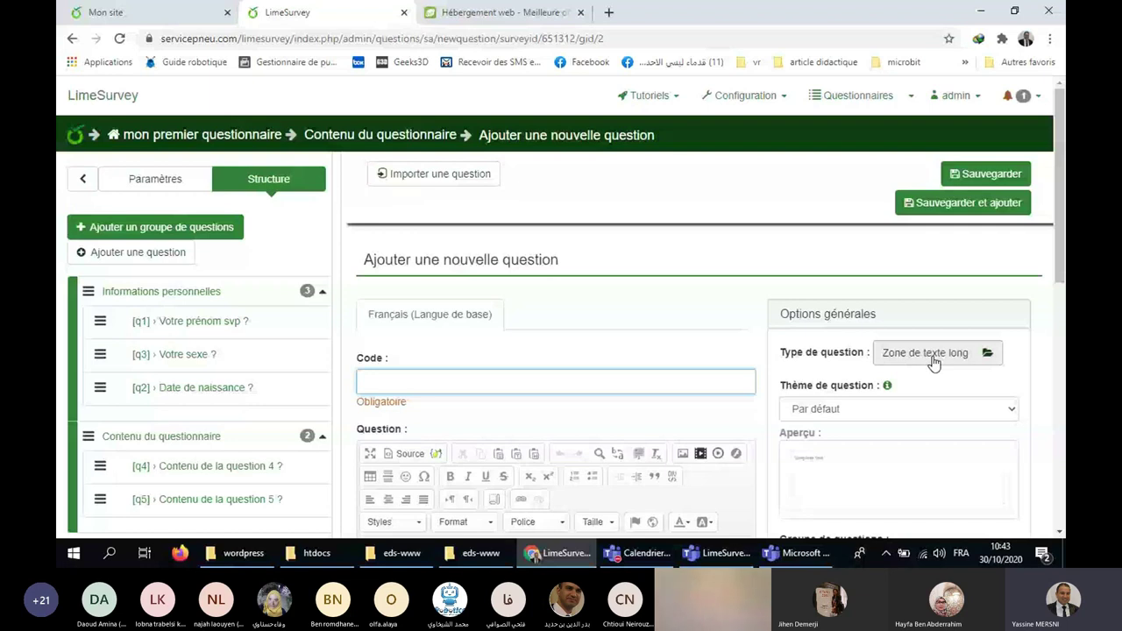
Choose the plain Tableau question type from the array types.
left_click(935, 354)
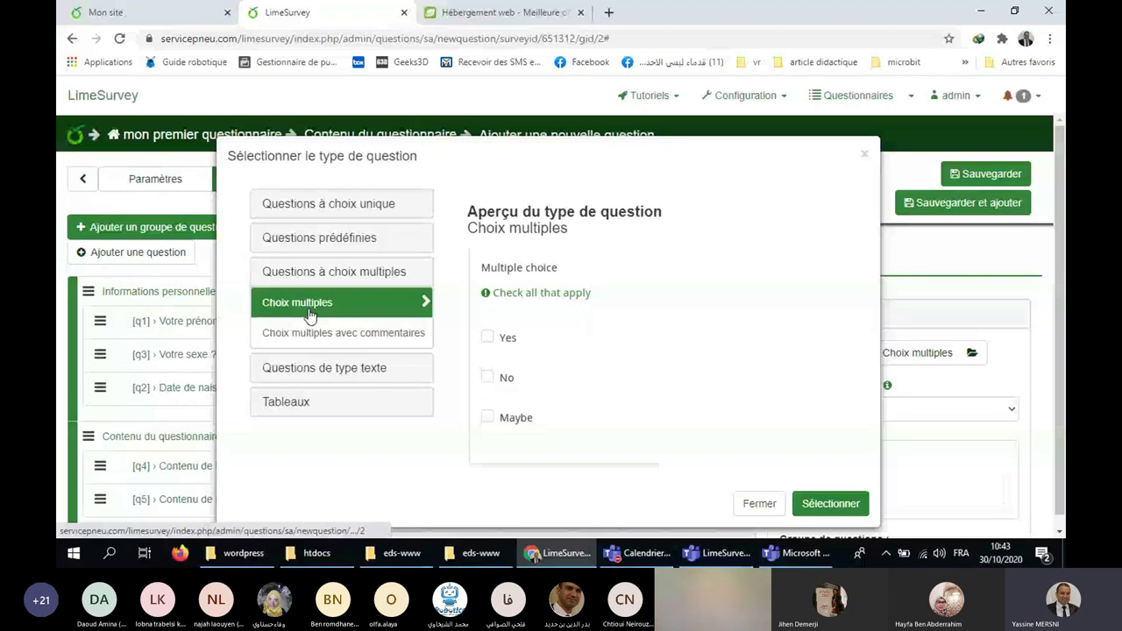
left_click(319, 238)
scroll(405, 321, "down", 1)
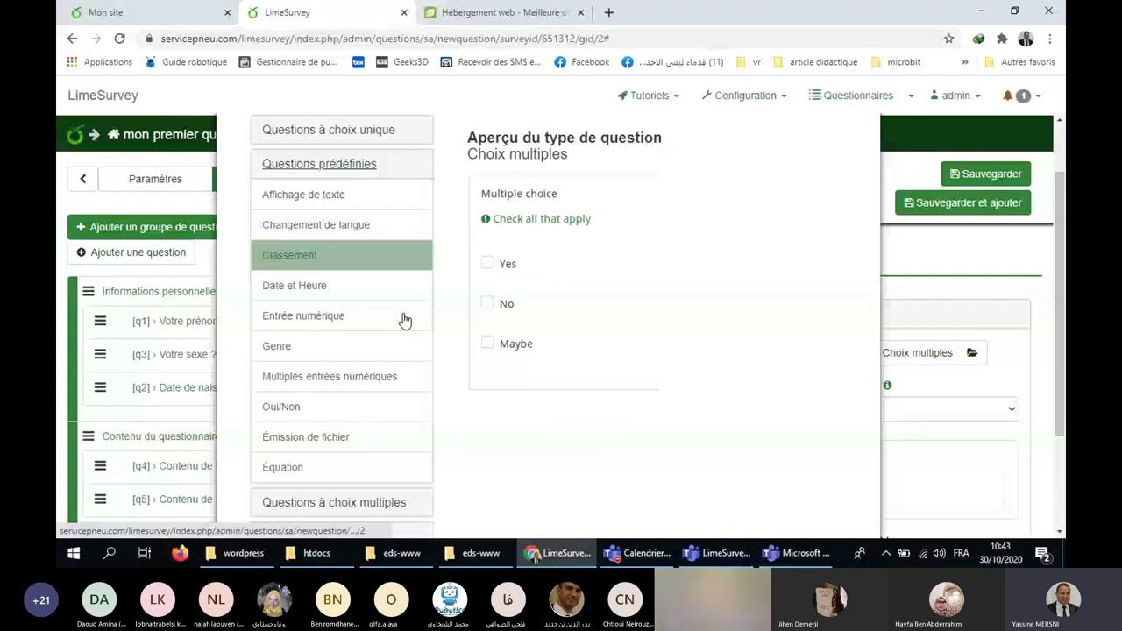
scroll(405, 321, "down", 2)
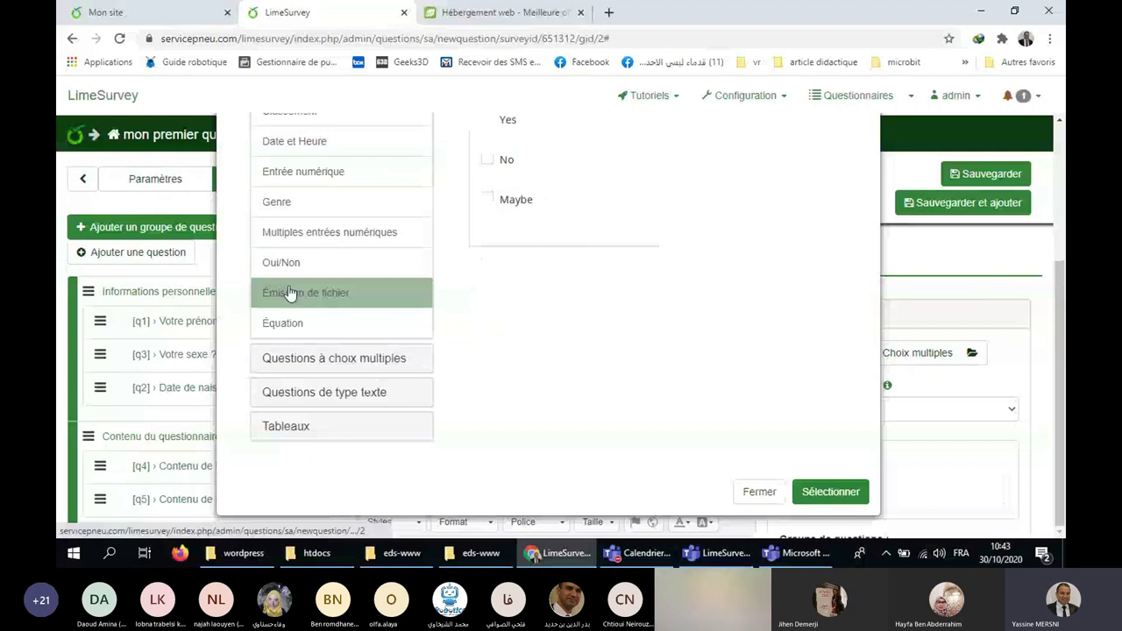
left_click(386, 391)
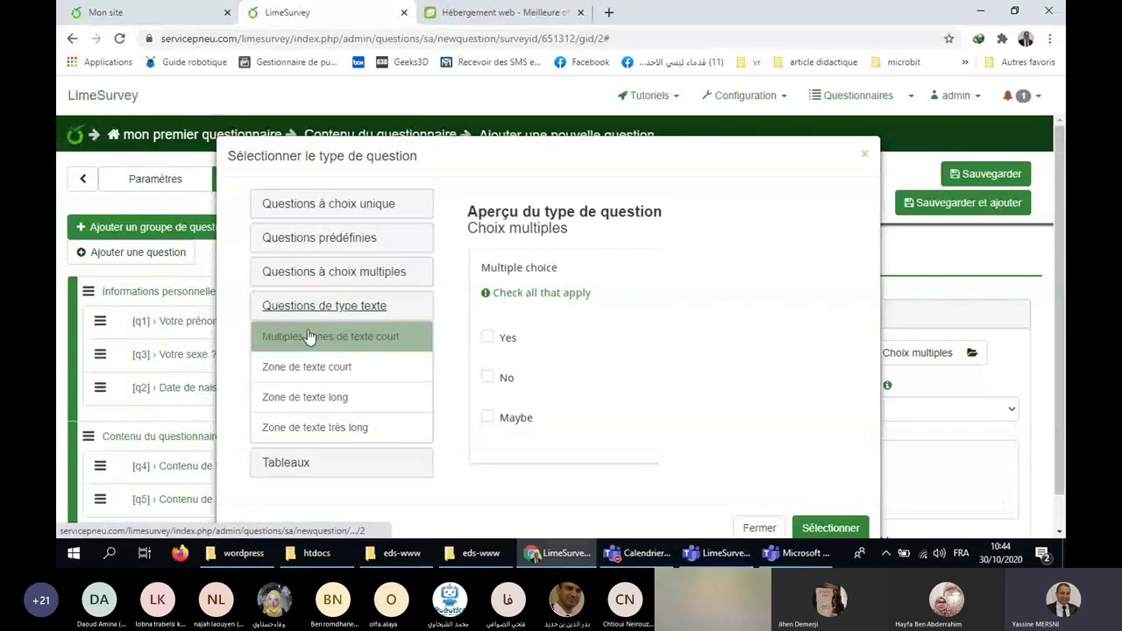
left_click(342, 467)
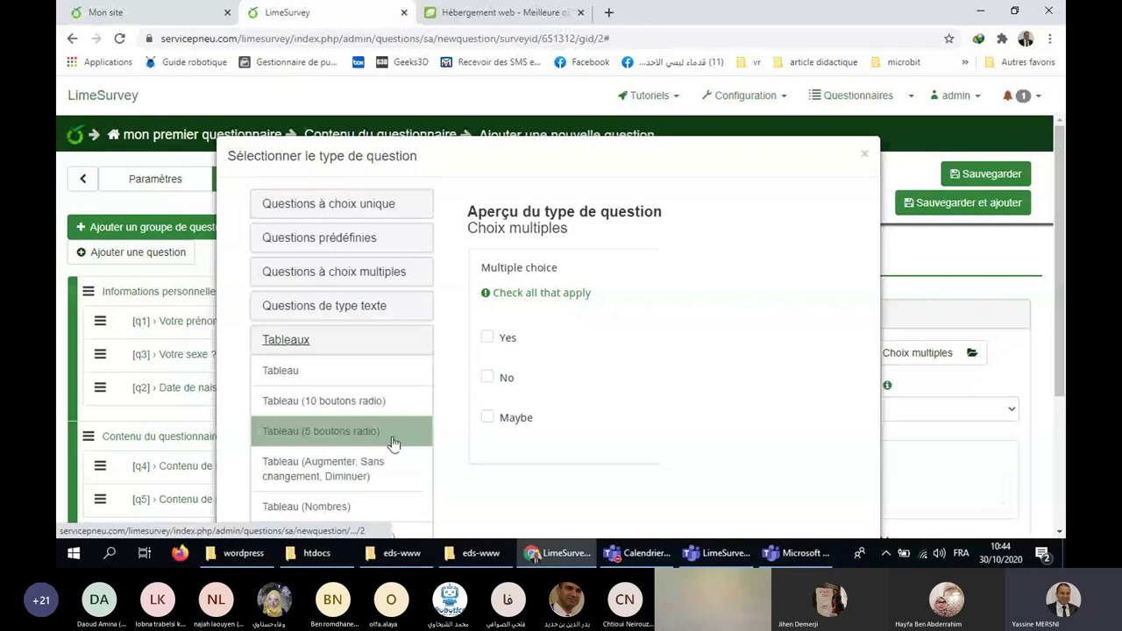
scroll(450, 375, "down", 1)
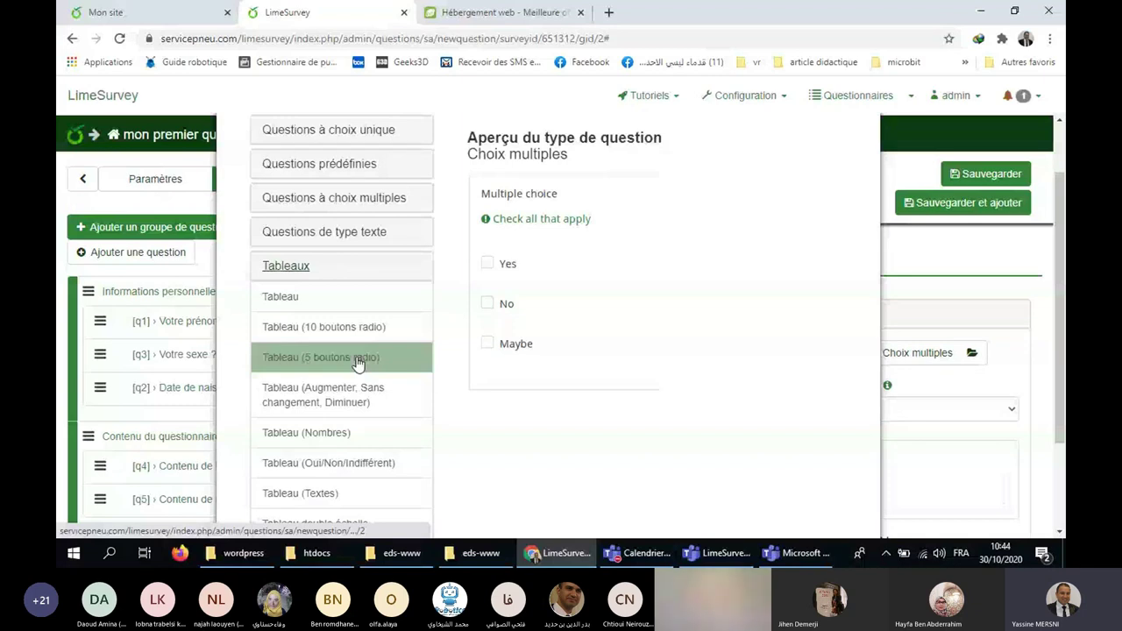
scroll(449, 367, "down", 2)
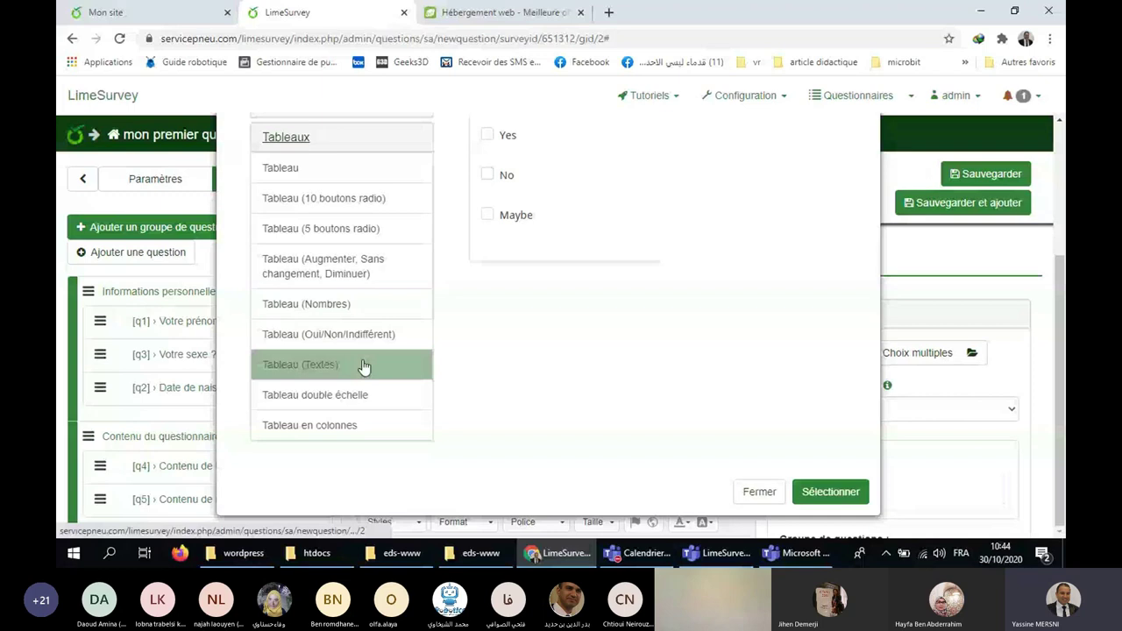
left_click(280, 168)
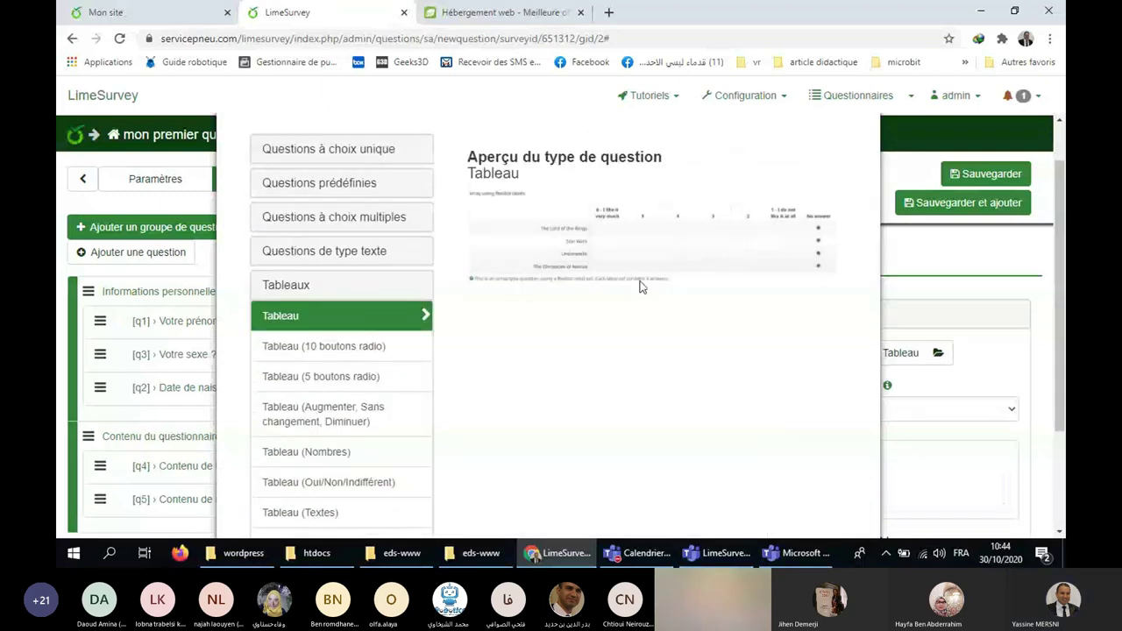
scroll(865, 369, "down", 1)
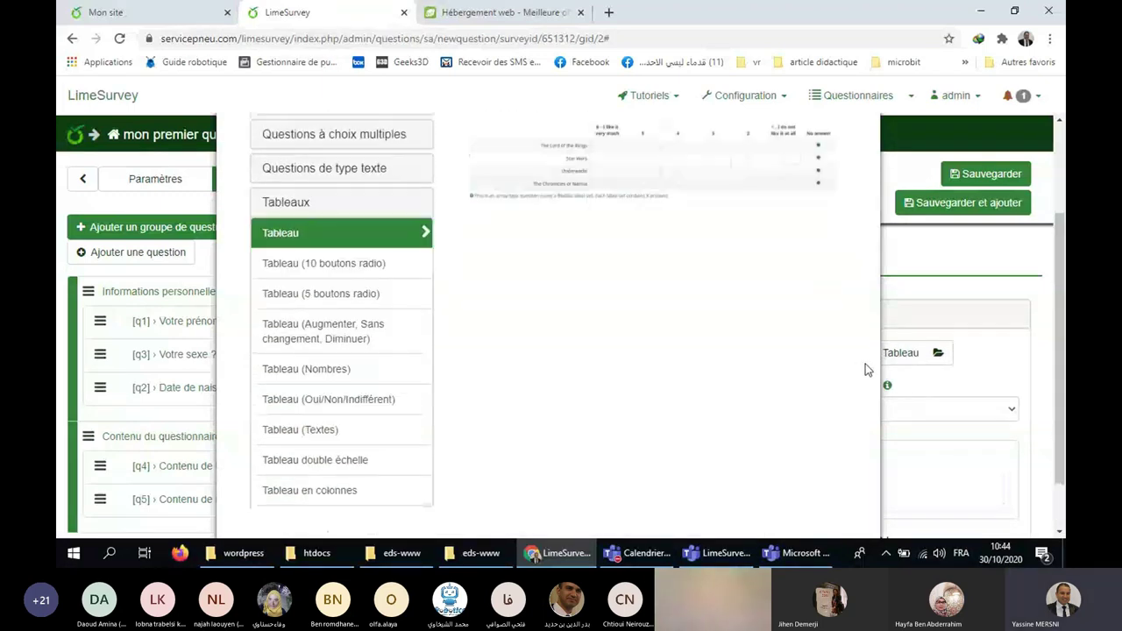
scroll(865, 369, "down", 2)
left_click(837, 495)
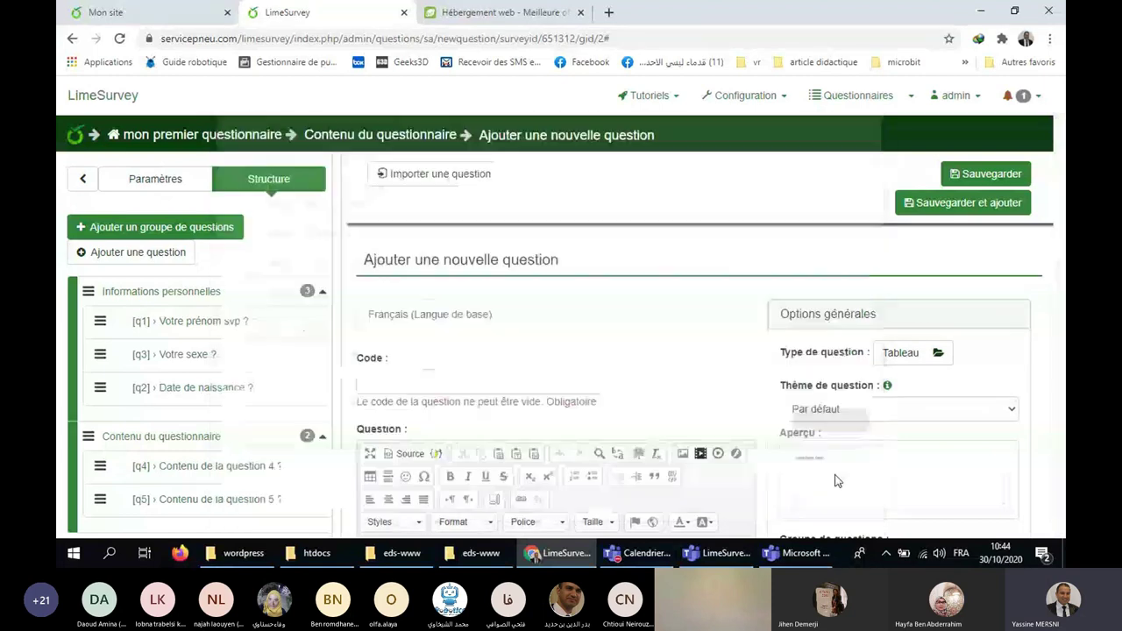
Give the question code q6 and text 'Contenu de la question 6 ?', then save it.
left_click(507, 383)
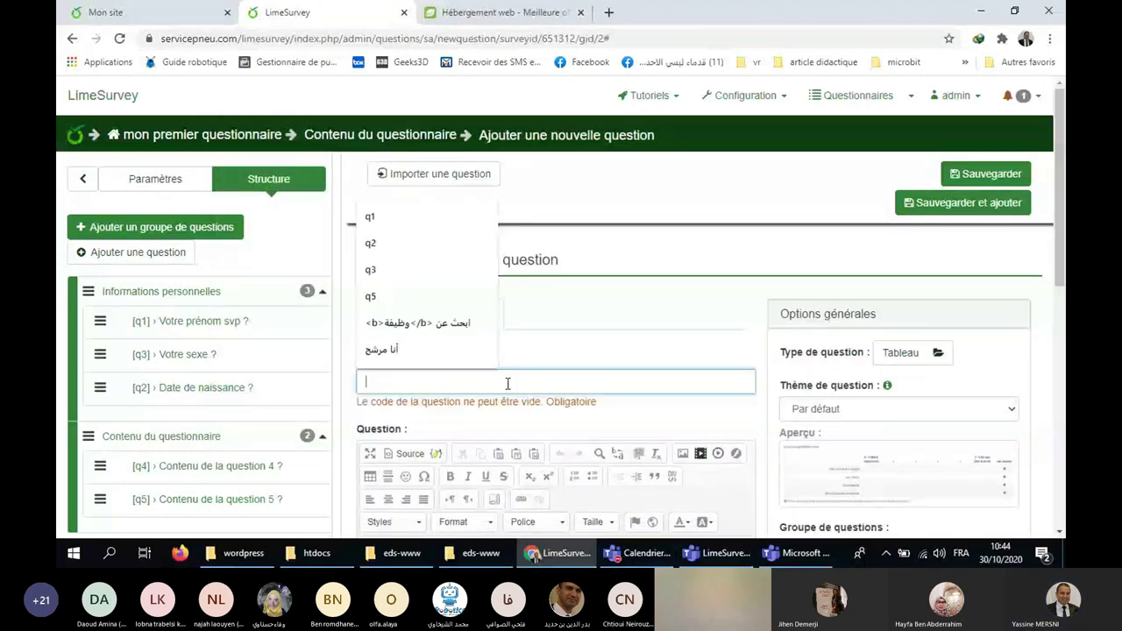
type("q6")
scroll(508, 385, "down", 2)
left_click(509, 419)
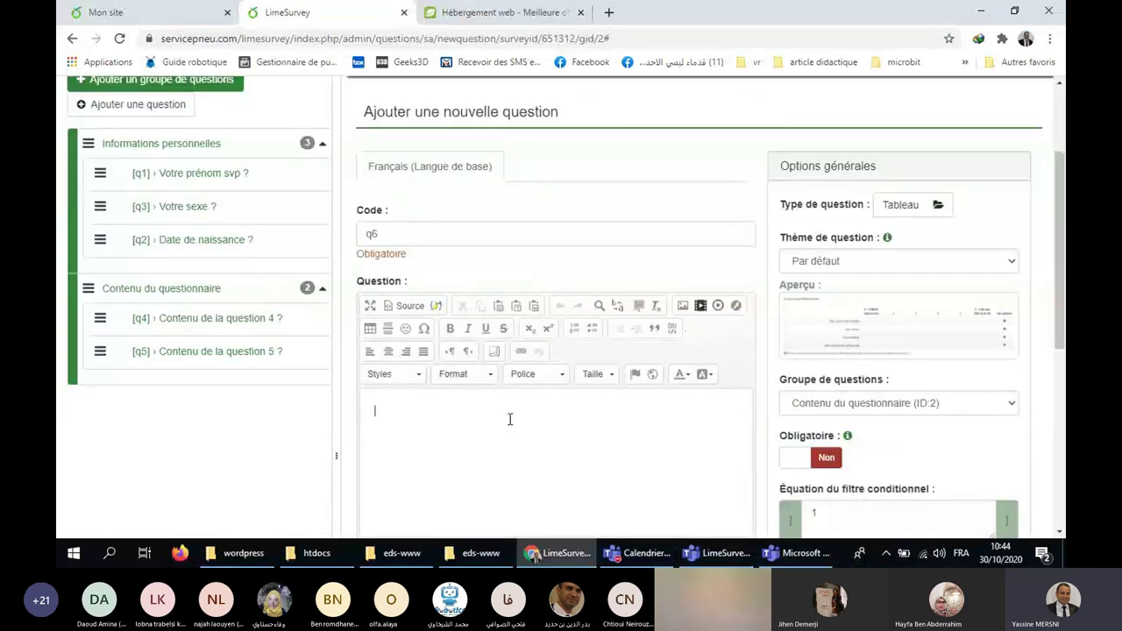
type("q")
type("ontenu de la ques")
type("t")
type("ion 6 ?")
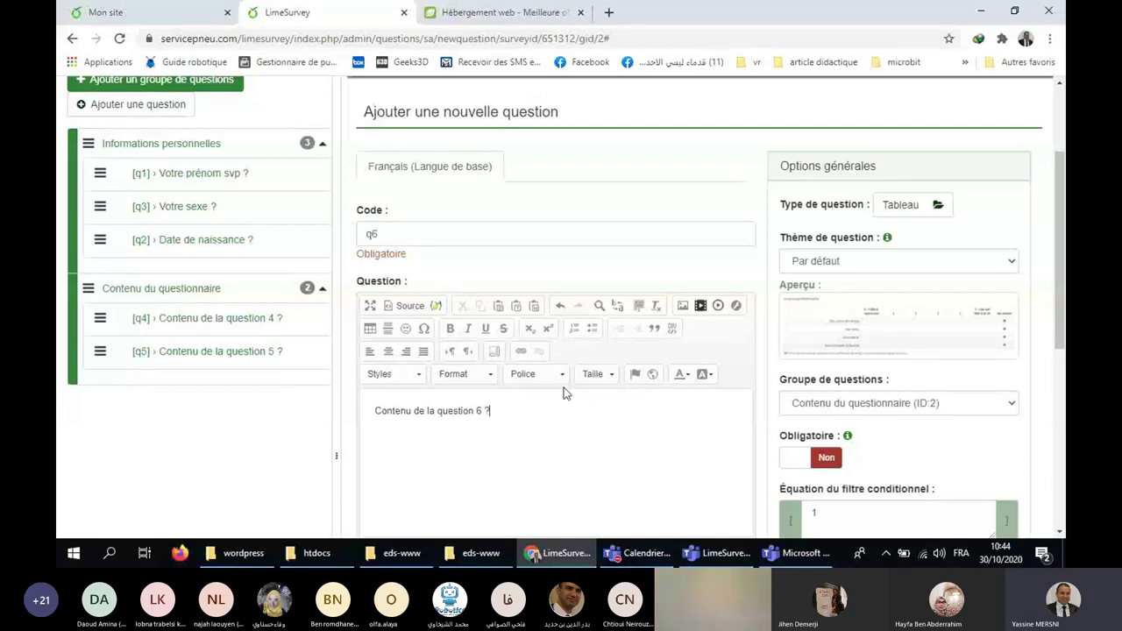
scroll(733, 416, "down", 2)
scroll(759, 280, "up", 1)
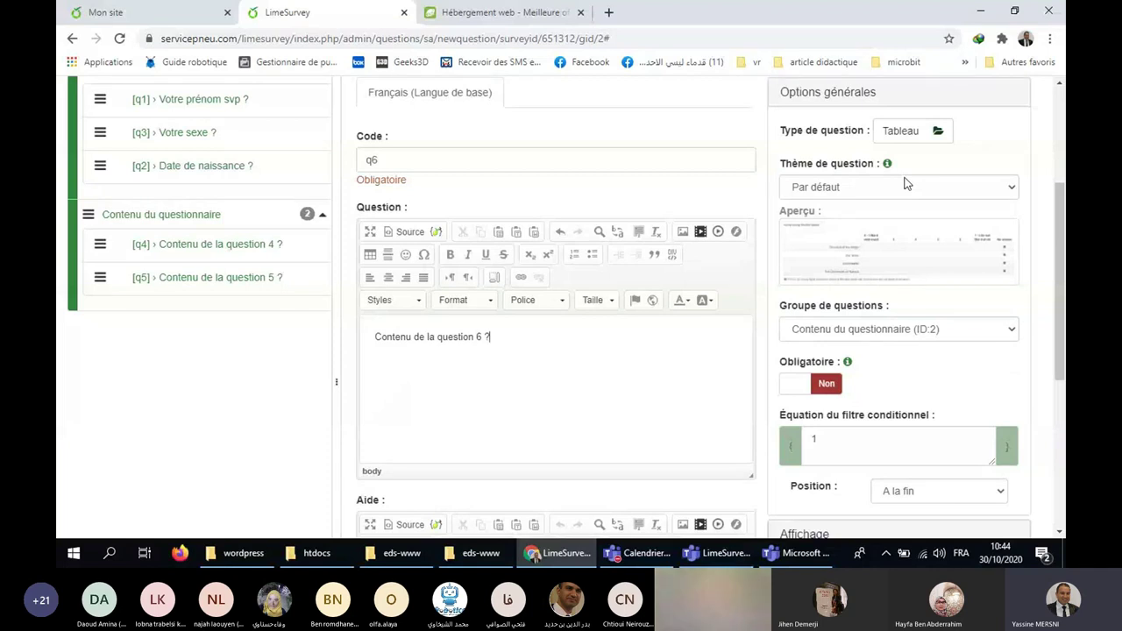
scroll(908, 184, "down", 3)
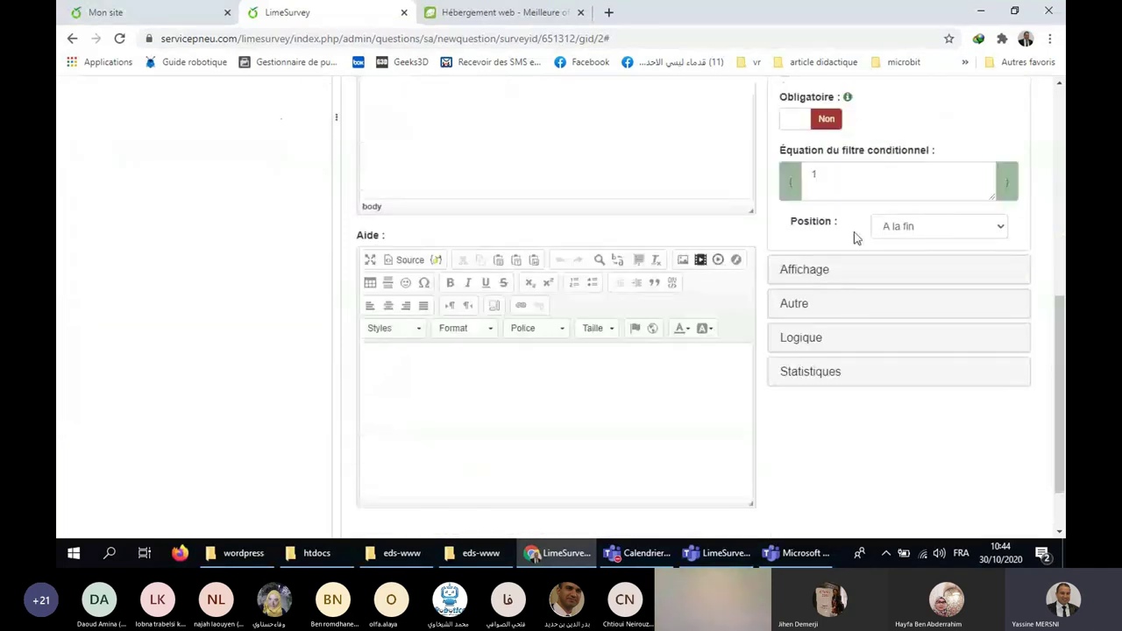
left_click(443, 379)
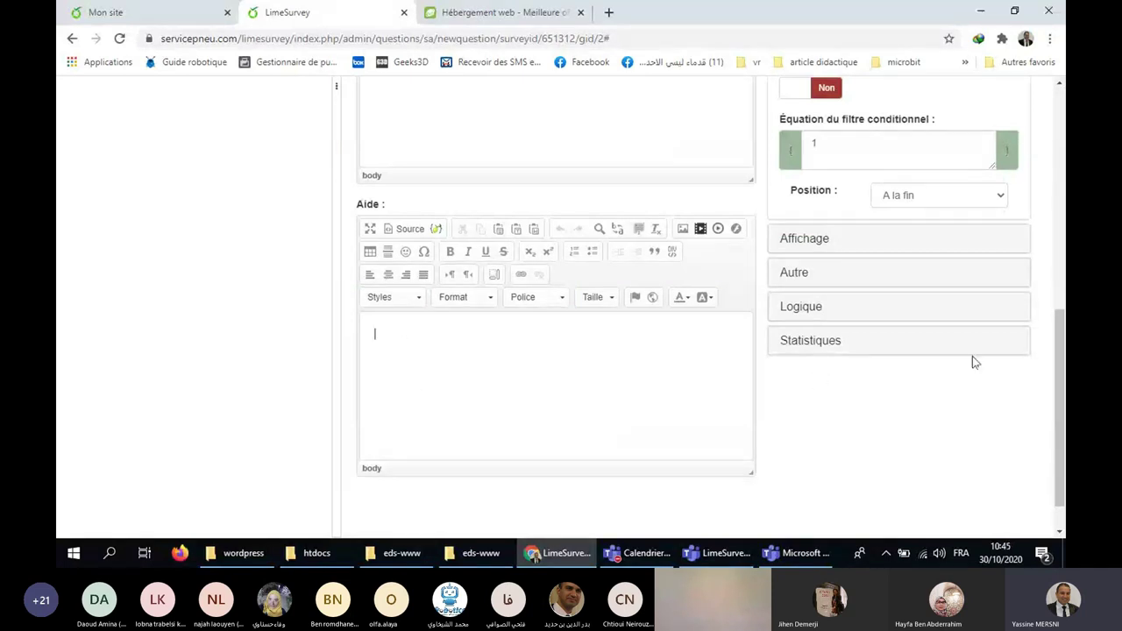
scroll(965, 356, "up", 4)
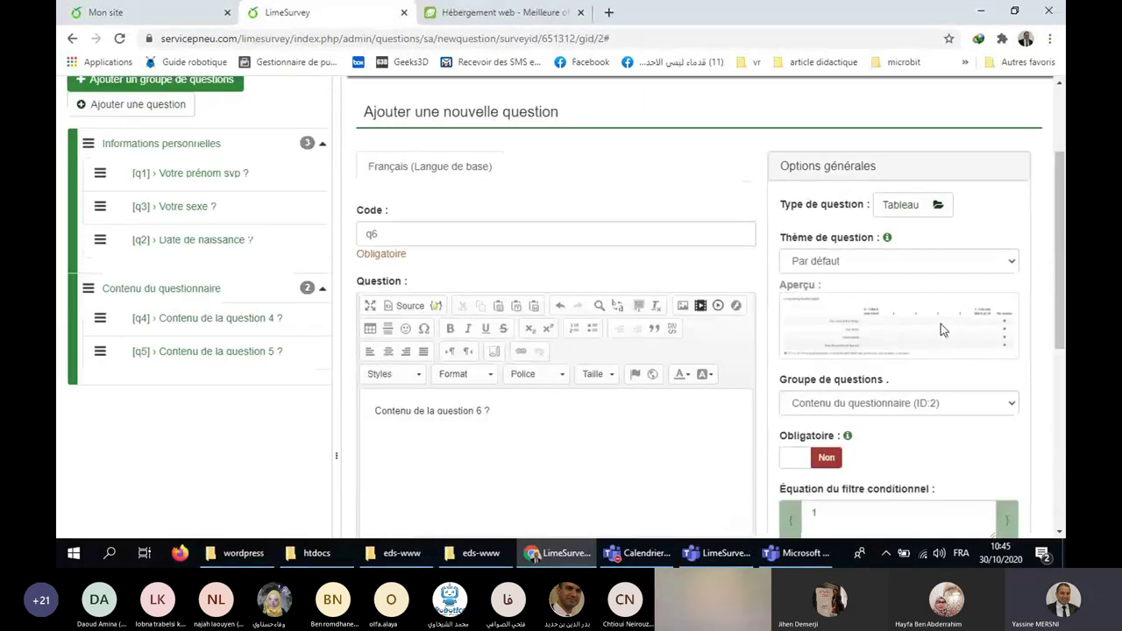
scroll(944, 331, "up", 2)
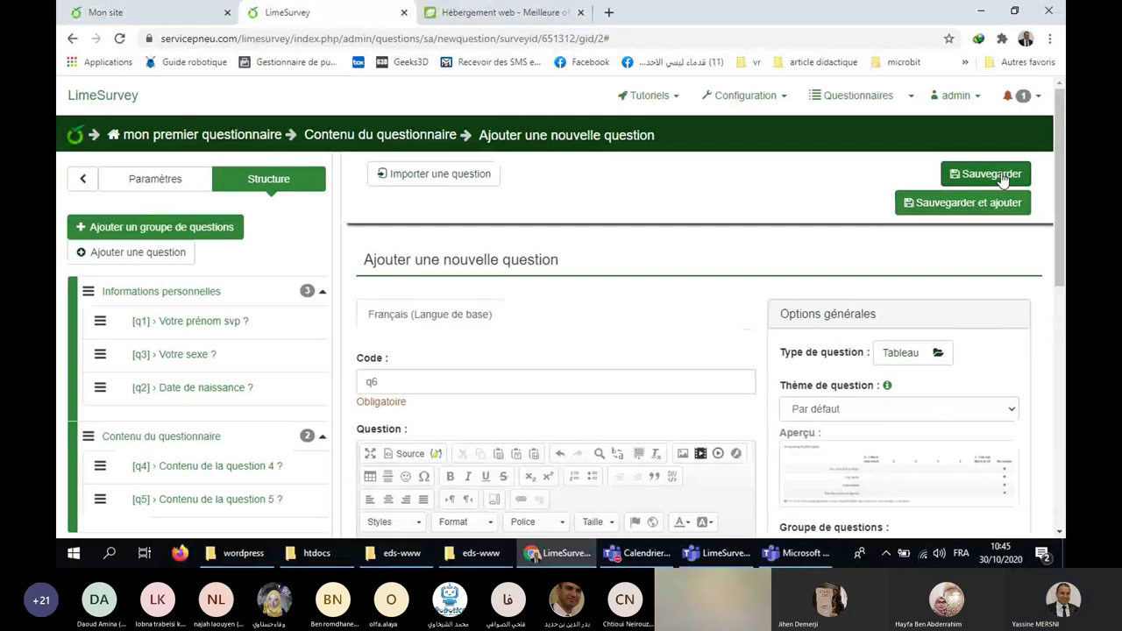
left_click(1002, 175)
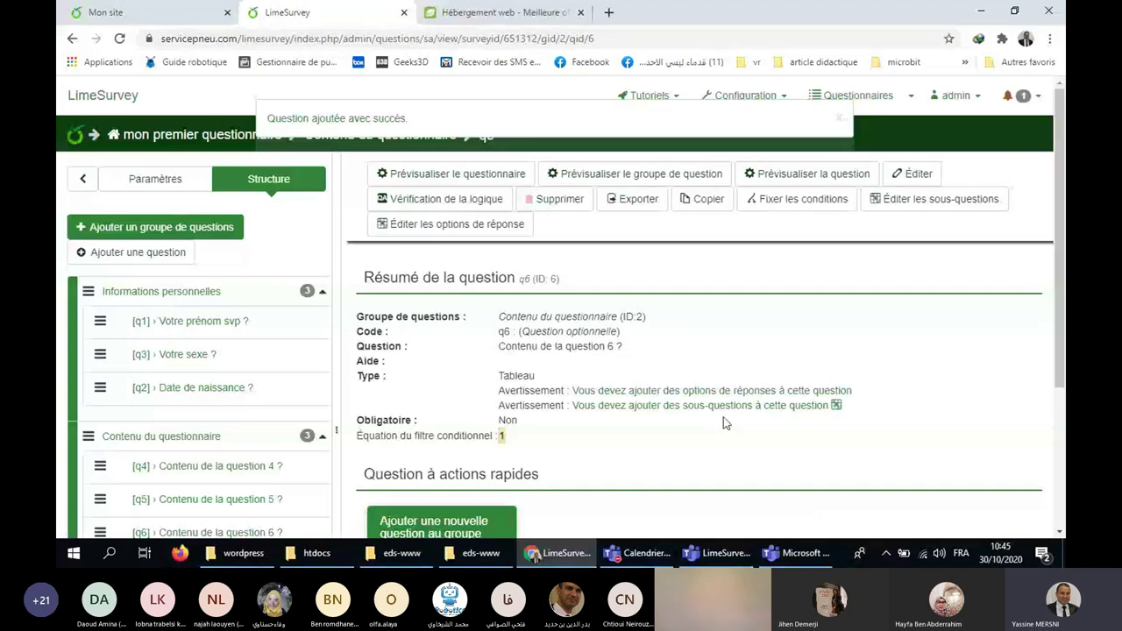
Enter q6 answer options A1 'Réponse 1' and A2 'Réponse 2'.
left_click(746, 394)
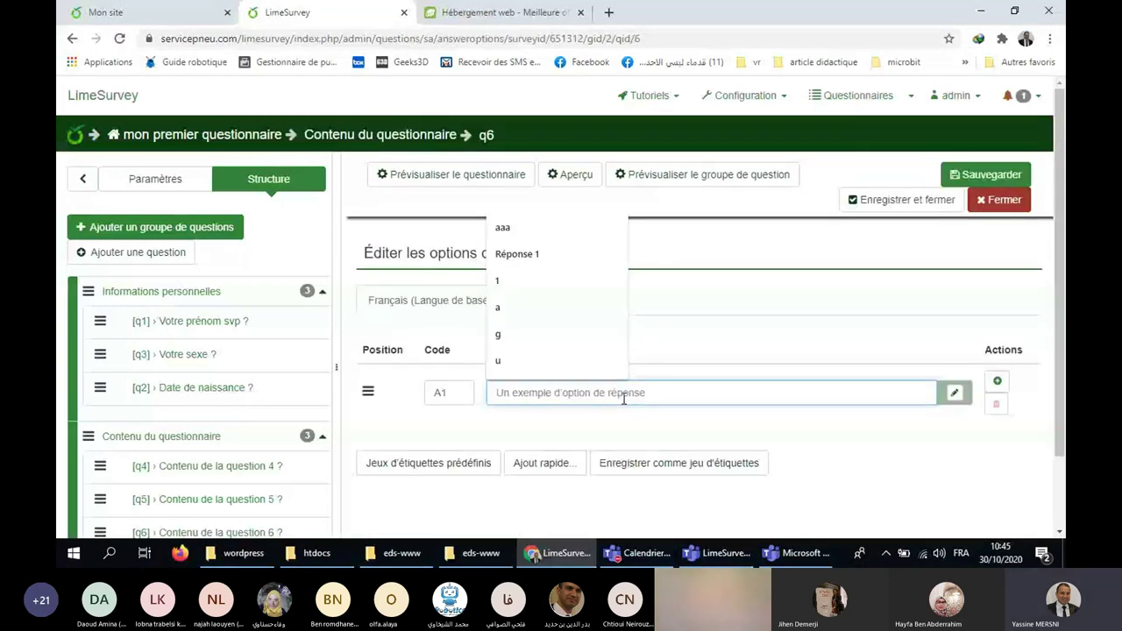
type("r")
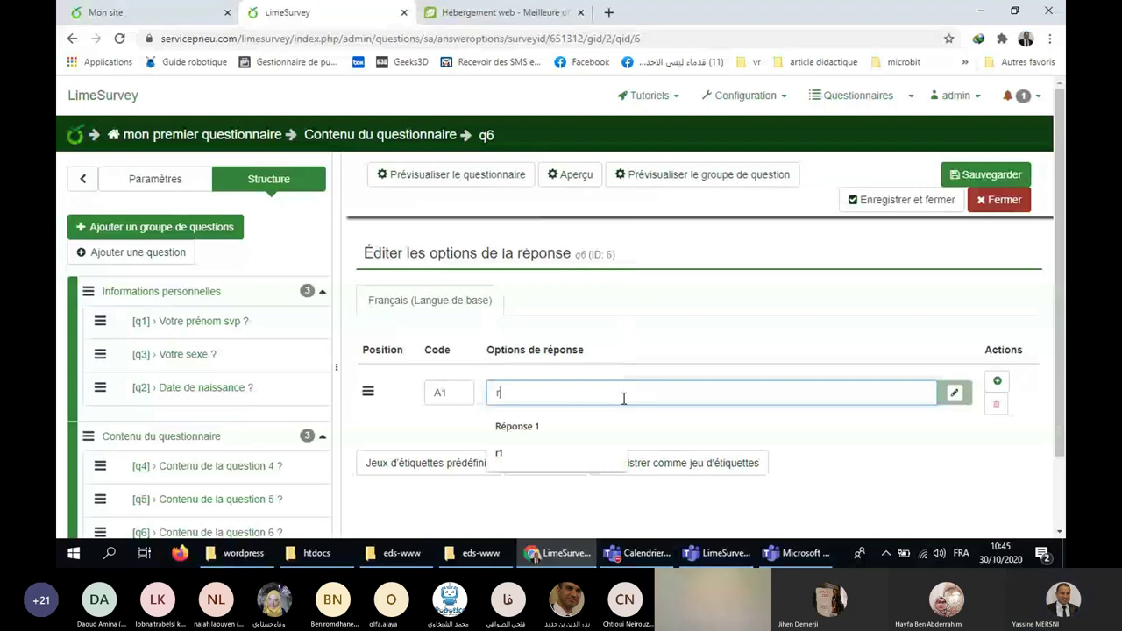
left_click(596, 426)
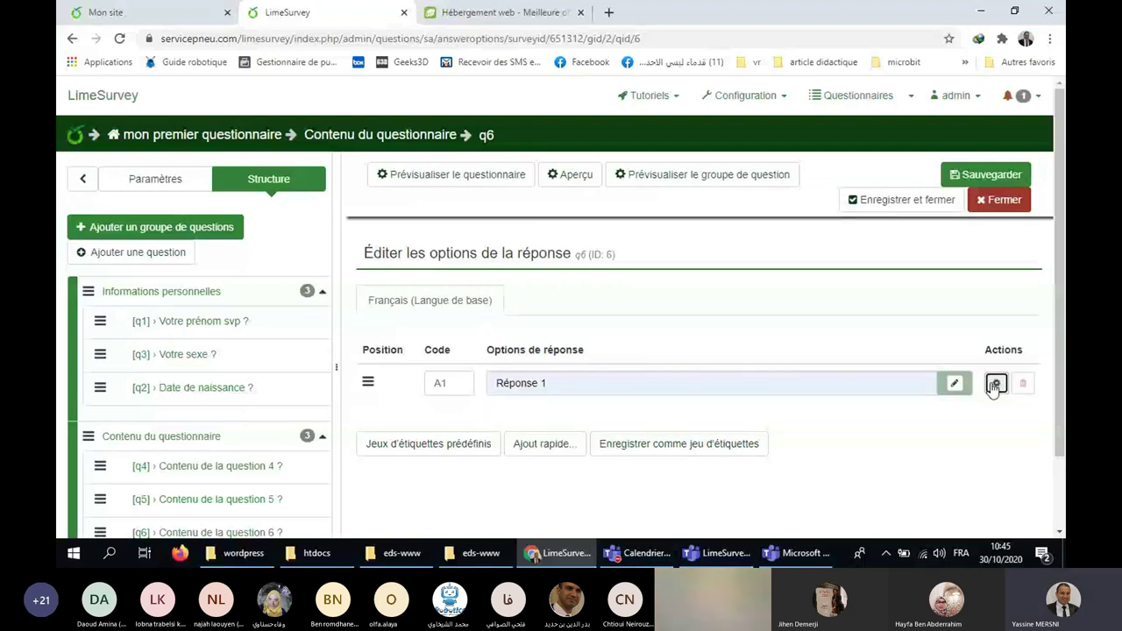
left_click(996, 383)
left_click(536, 454)
type("r")
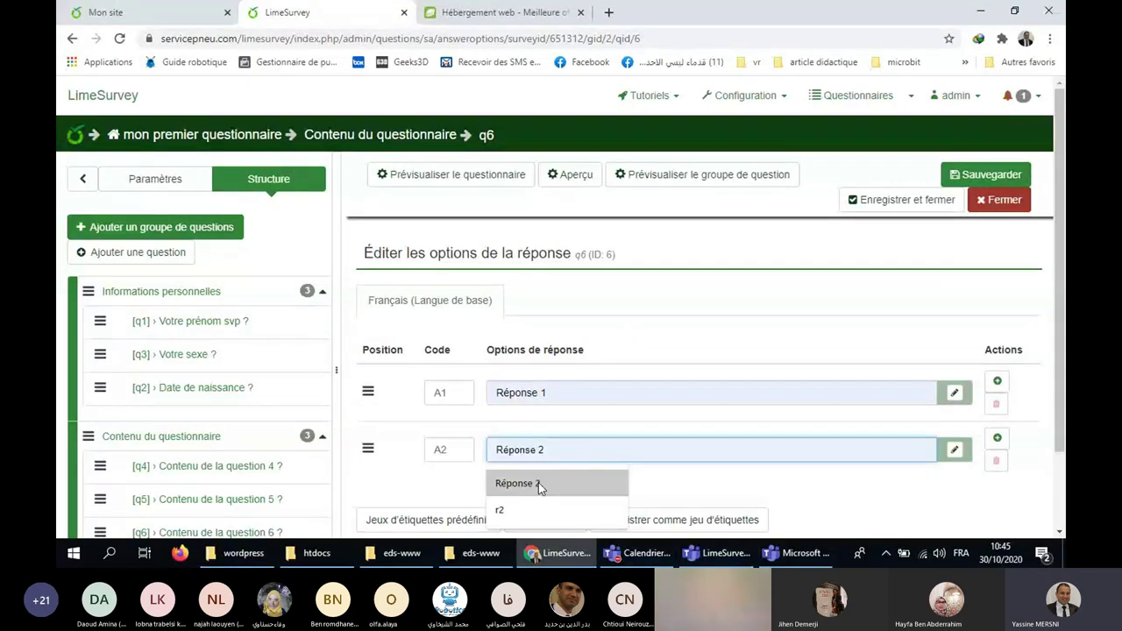
left_click(538, 482)
Add A3 'Réponse 3' and A4 'Réponse 4', then save and close the answer editor.
key("Return")
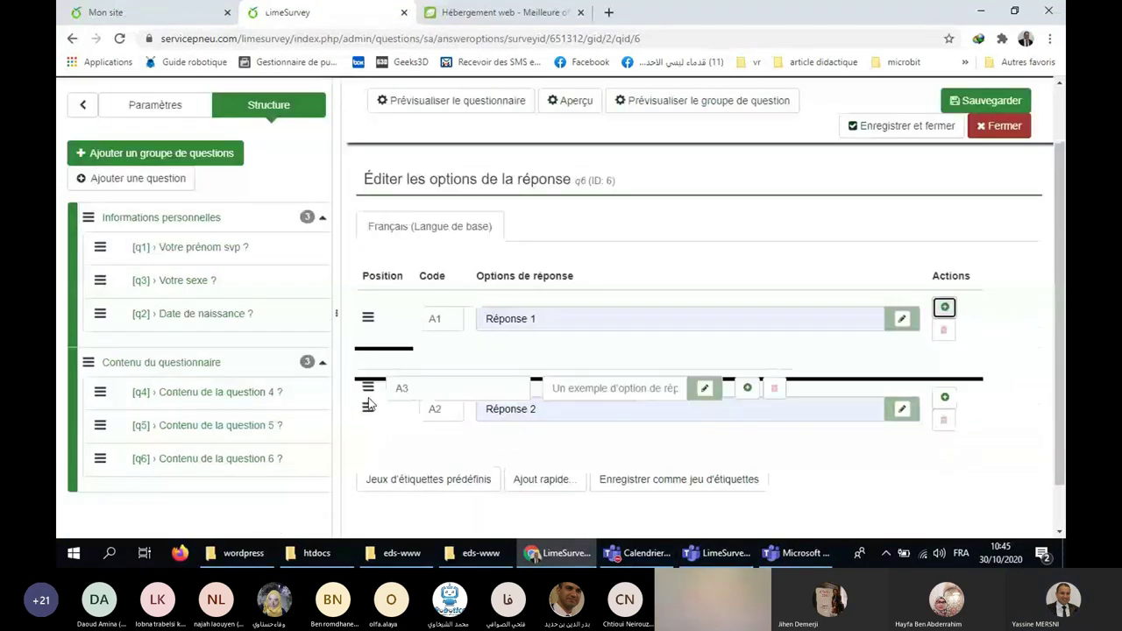
left_click_drag(368, 403, 368, 372)
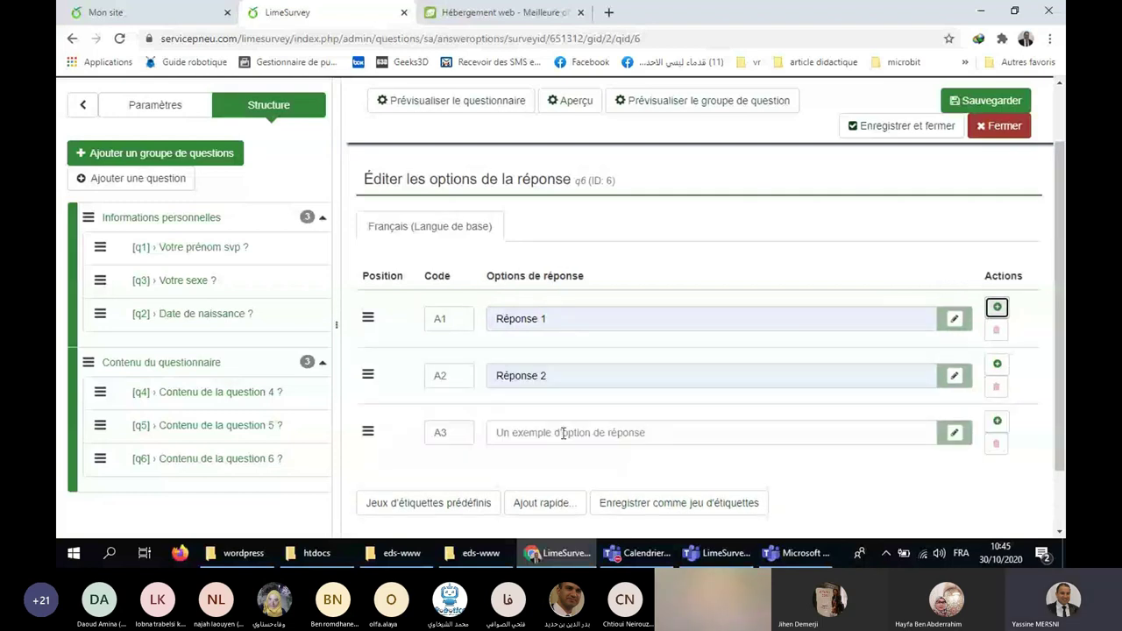
left_click(563, 433)
type("Réponse 3")
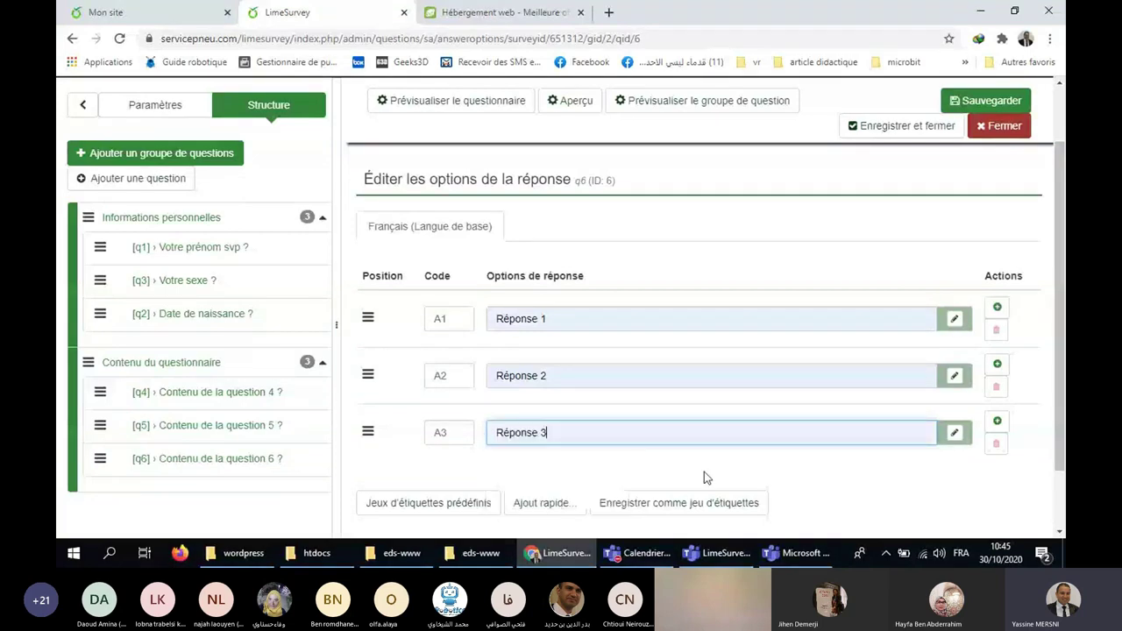
key("Return")
scroll(601, 363, "down", 2)
left_click(538, 355)
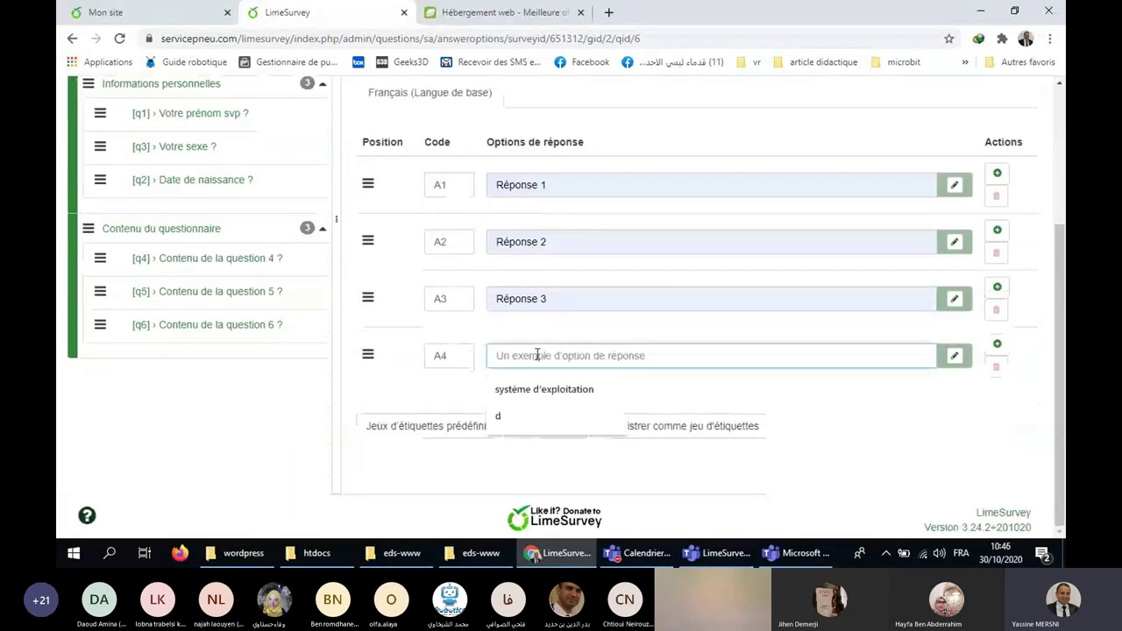
type("R")
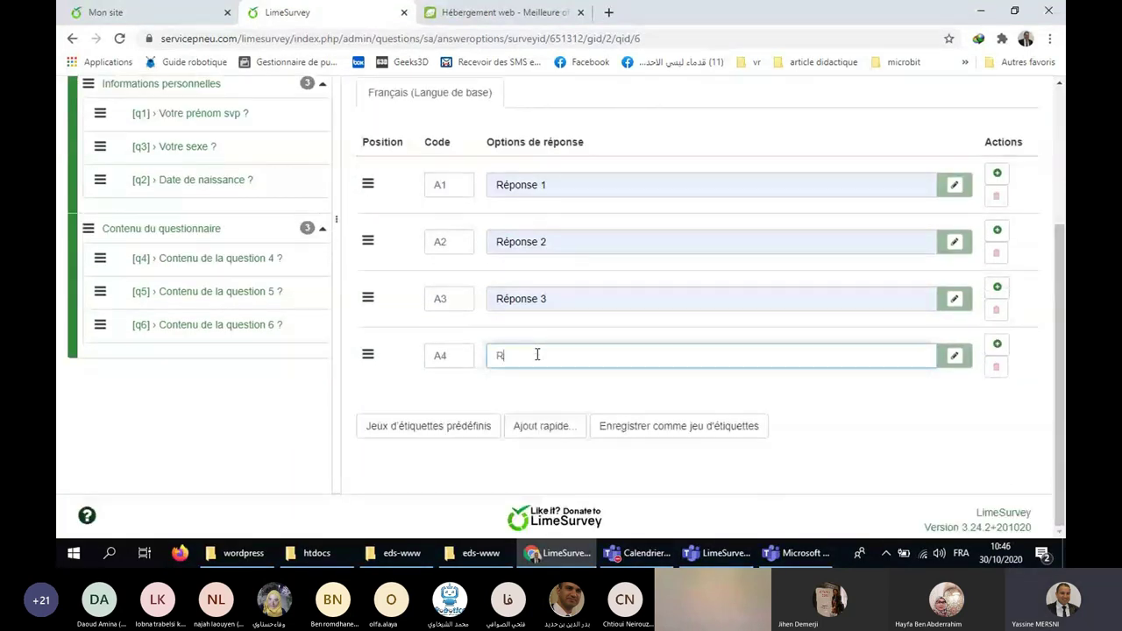
type("éponse")
type("4")
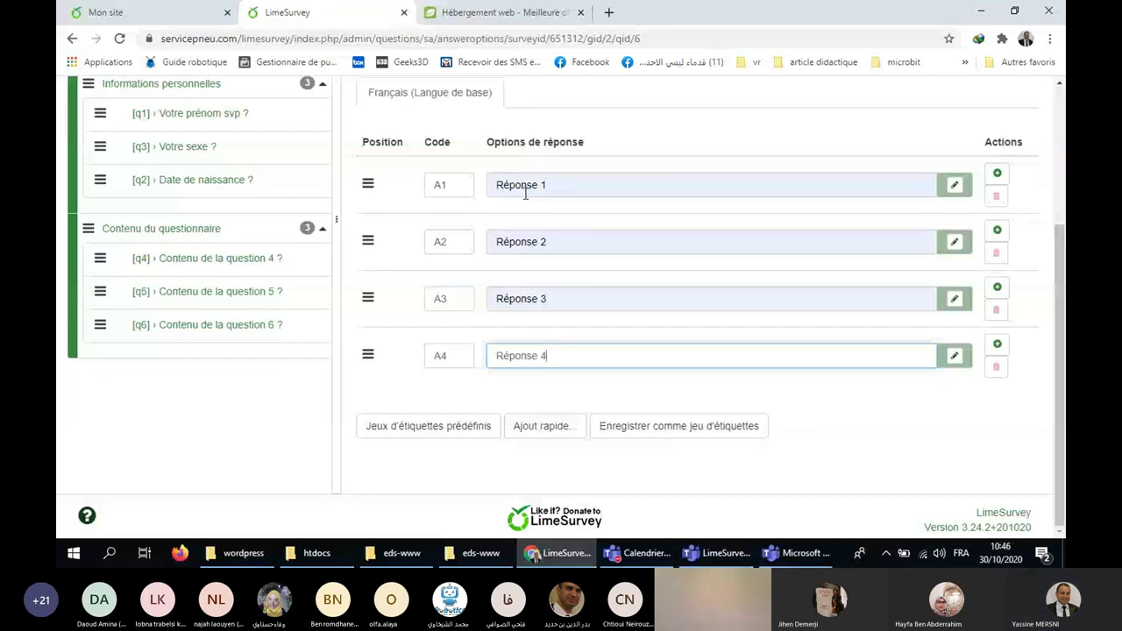
scroll(745, 188, "up", 3)
left_click(971, 178)
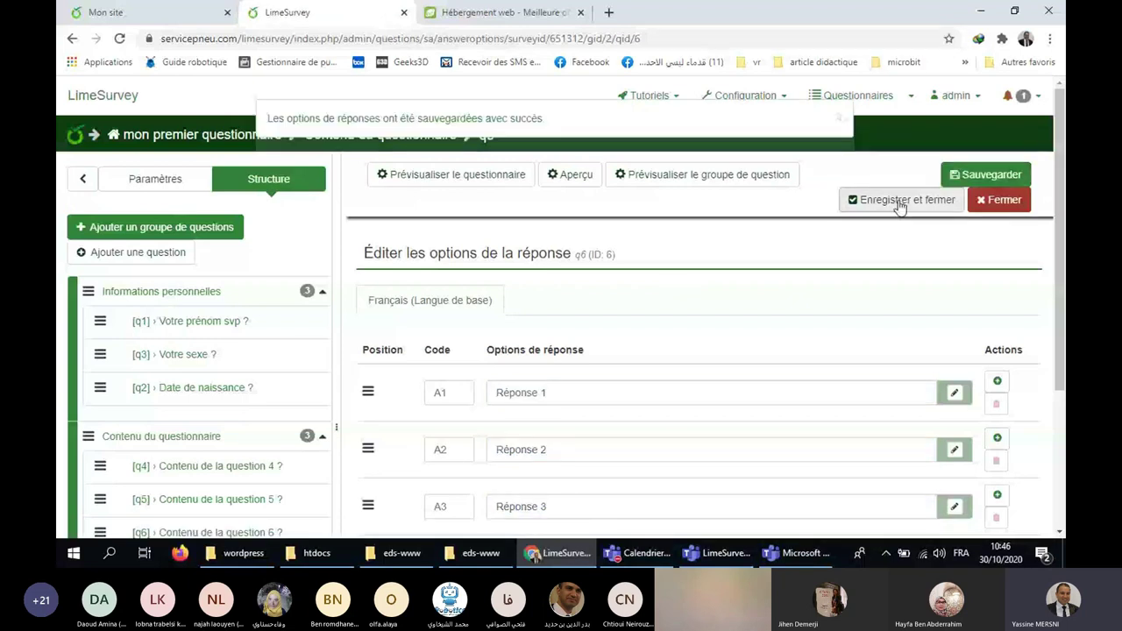
left_click(899, 202)
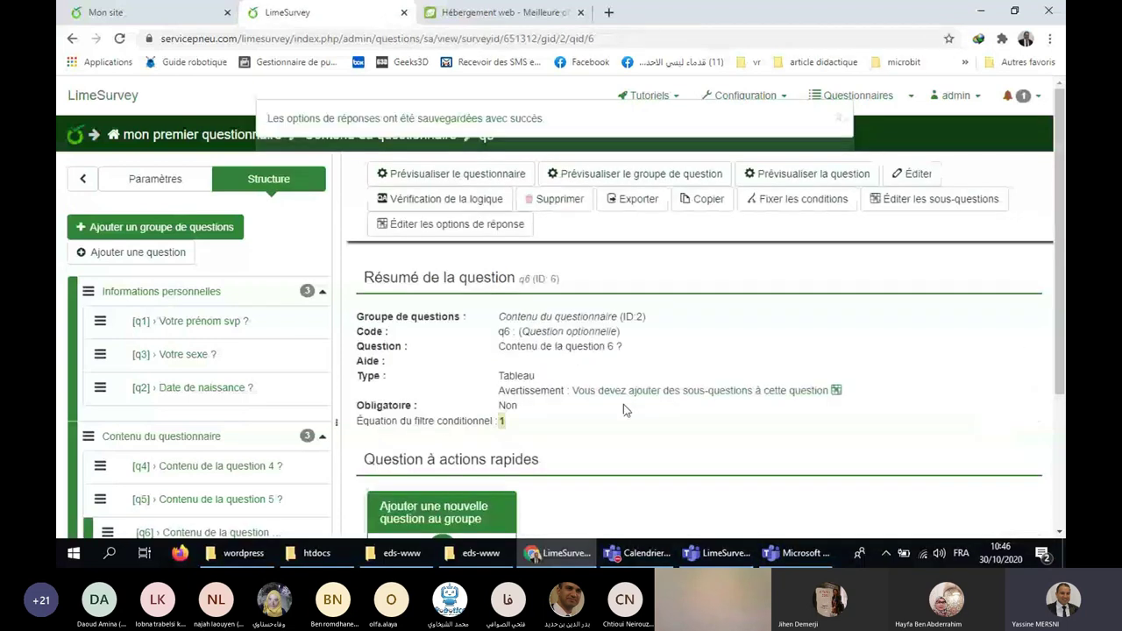
Enter q6 subquestions Choix 1 and Choix 2.
left_click(694, 399)
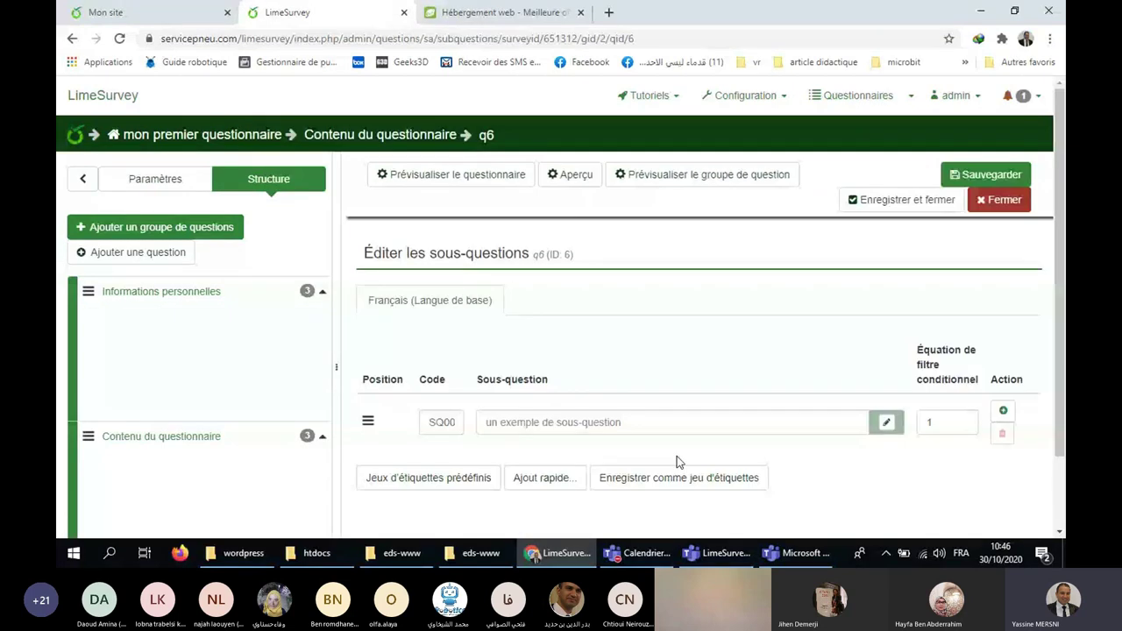
left_click(588, 425)
type("Chol")
type("x ")
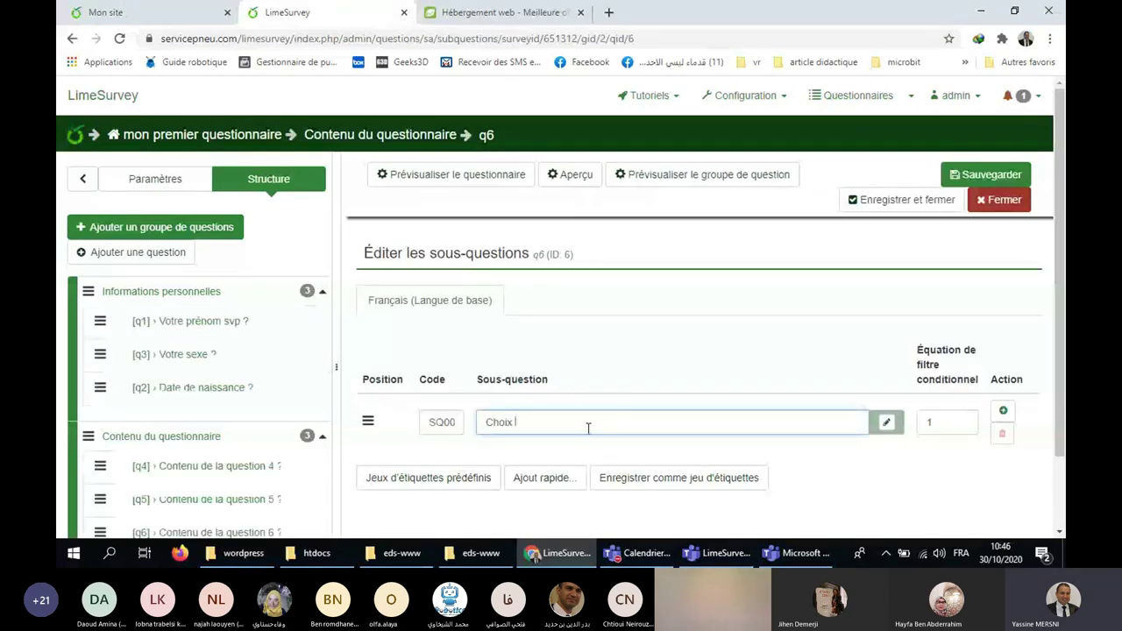
type("1")
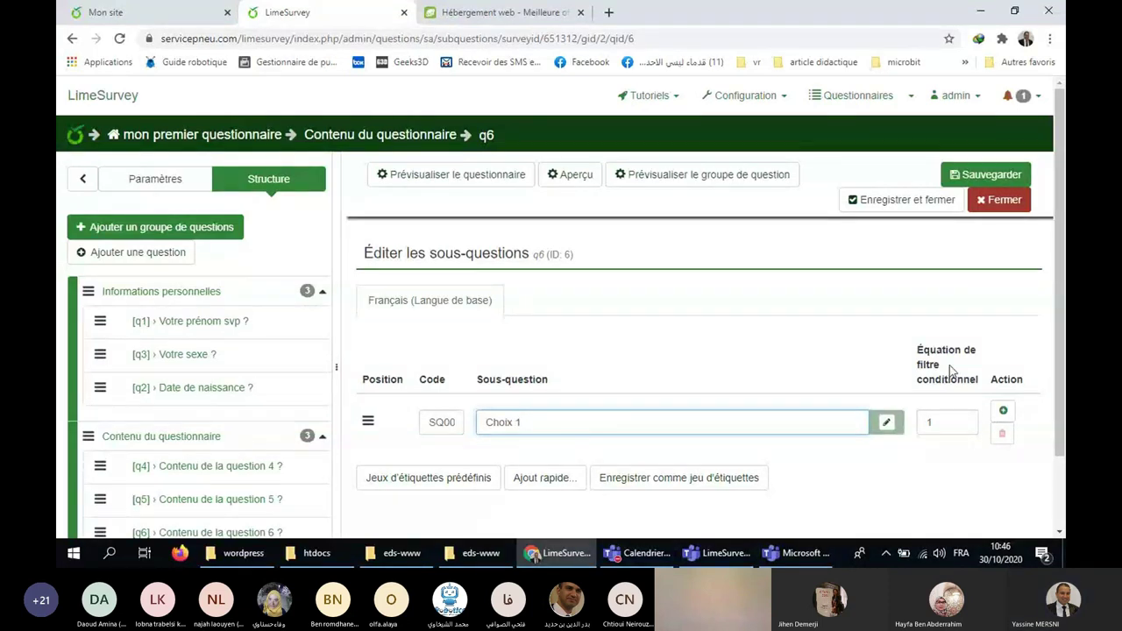
left_click(1003, 410)
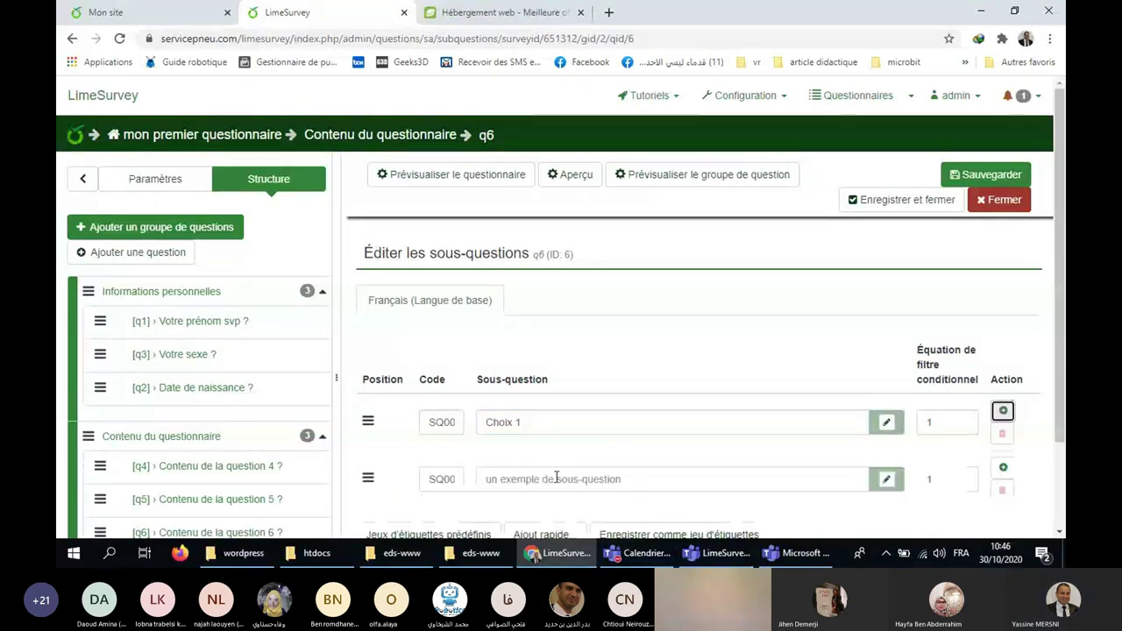
left_click(556, 478)
type("Choix")
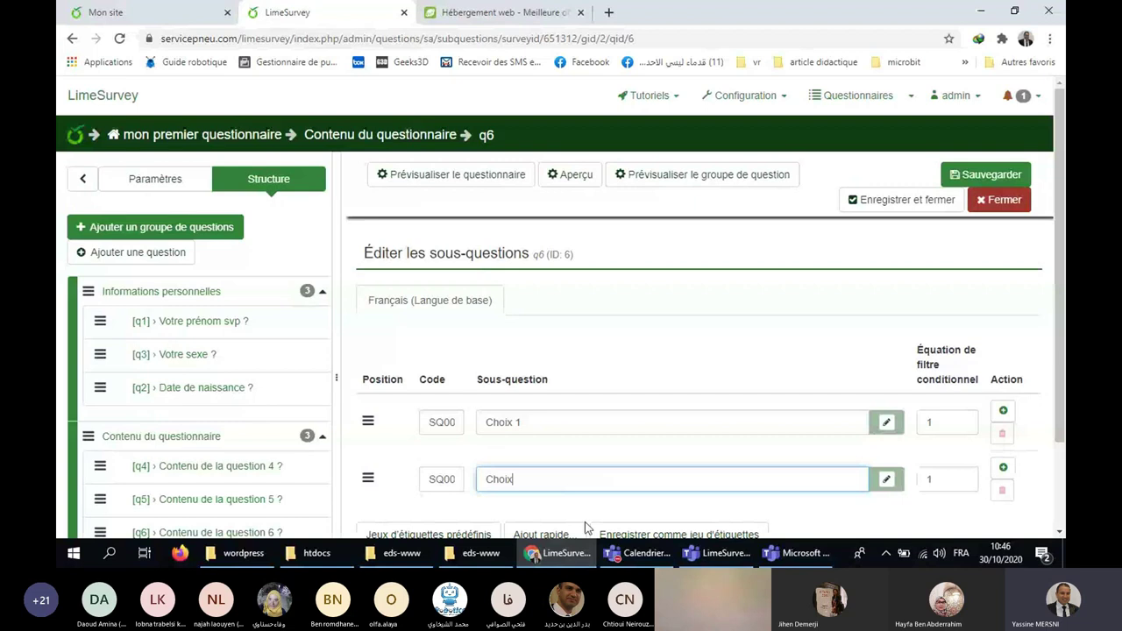
type(" 2")
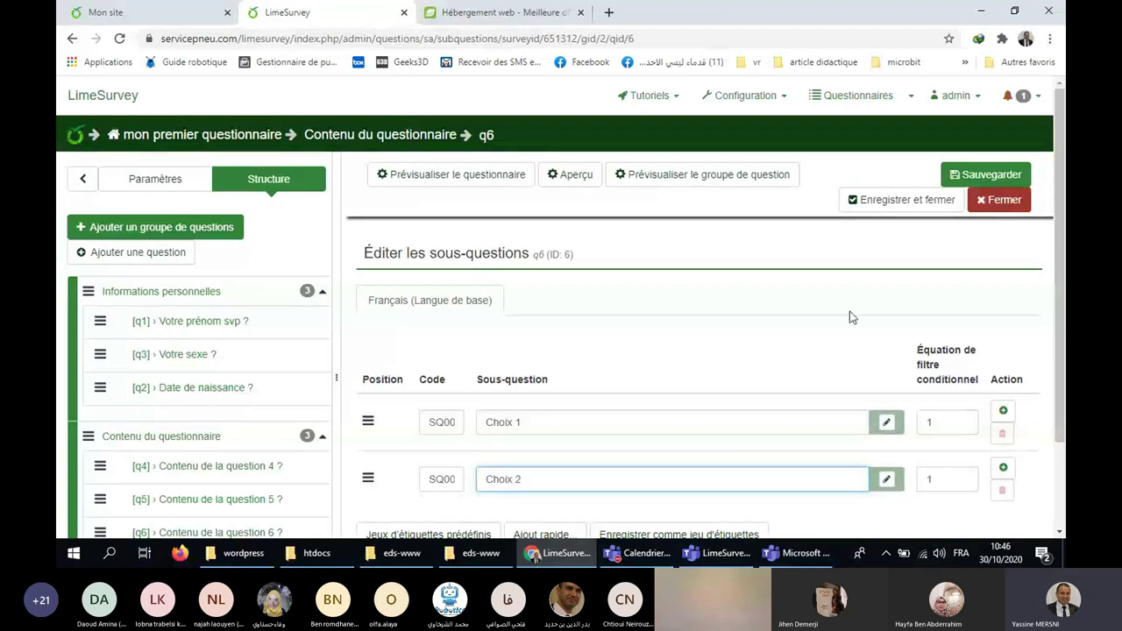
Add subquestions Choix 3 and Choix 4, then save and close the editor.
key("Return")
type("Choi")
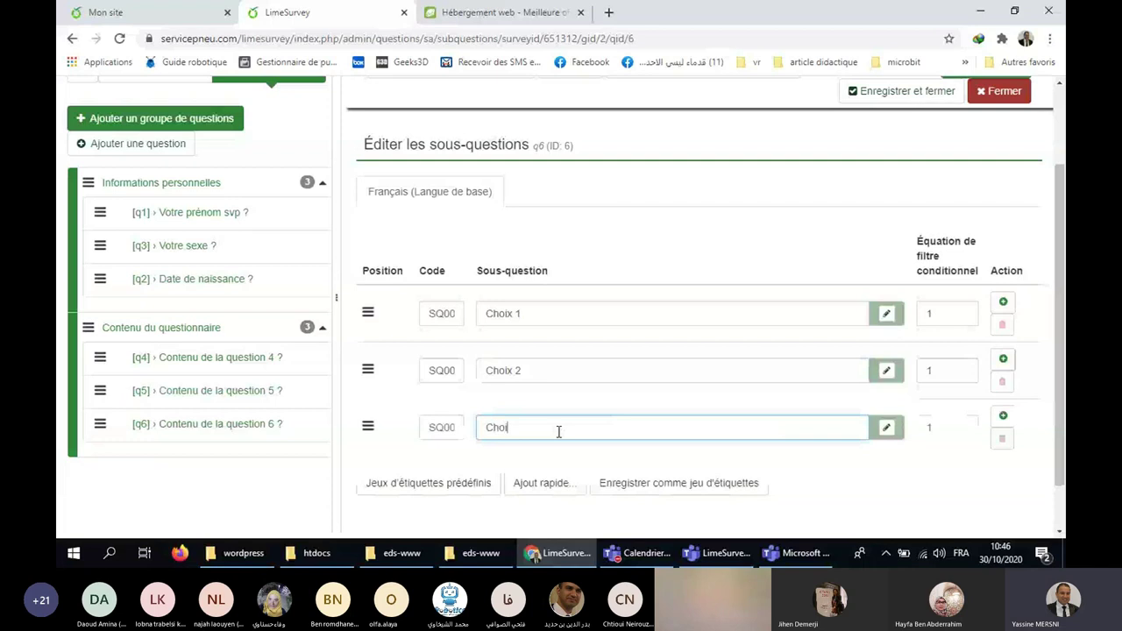
type("x 3")
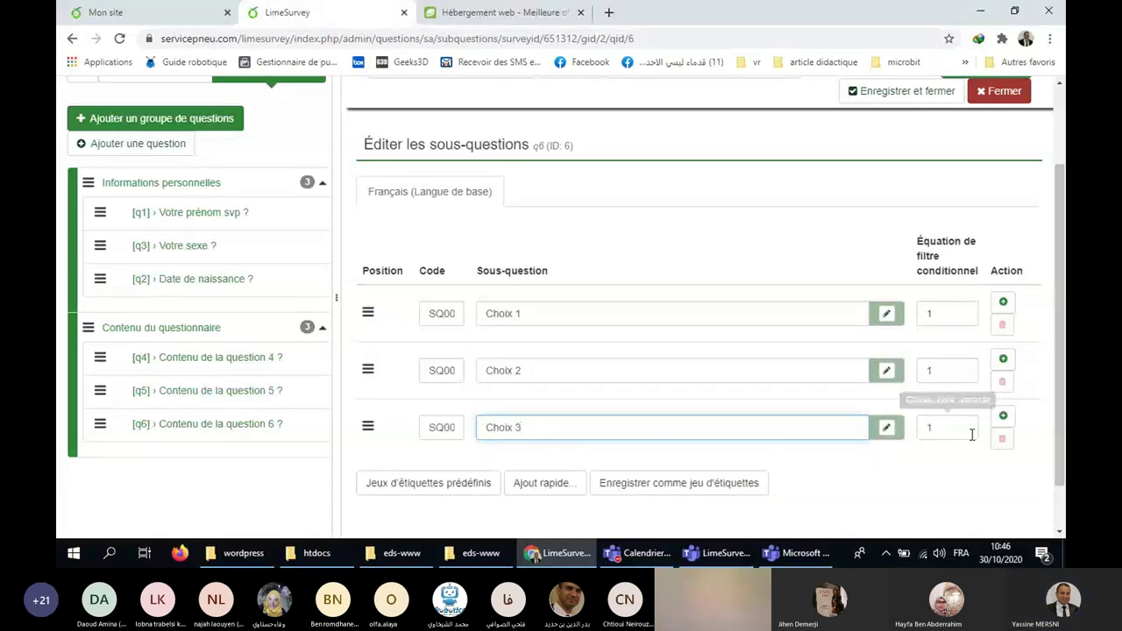
left_click(1003, 415)
left_click(517, 482)
type("C")
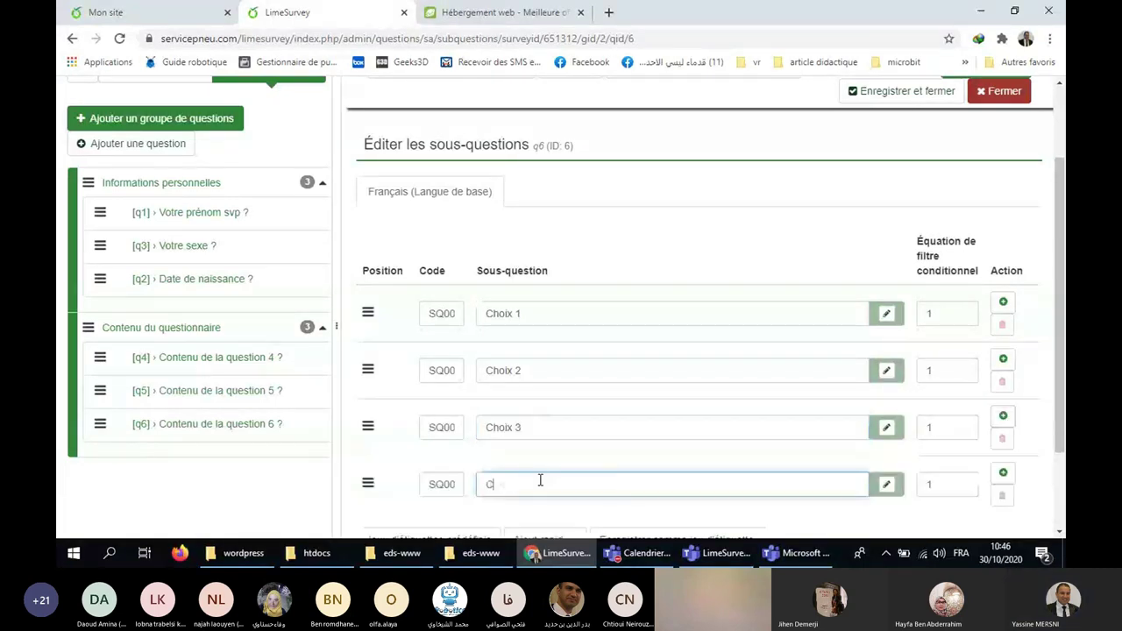
type("hoix ")
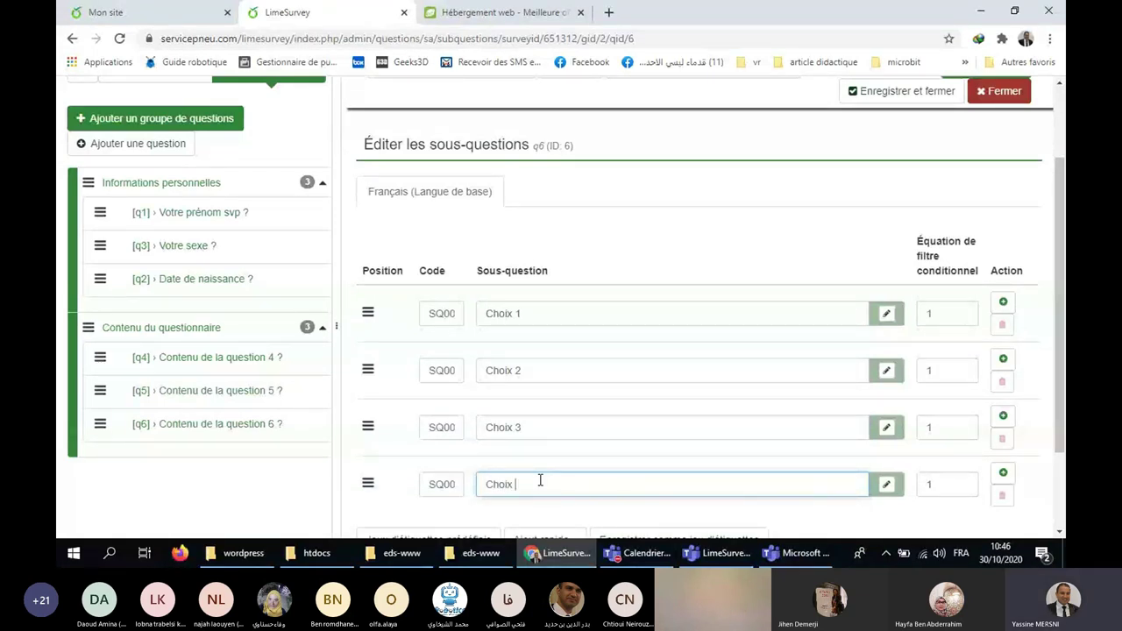
type("4")
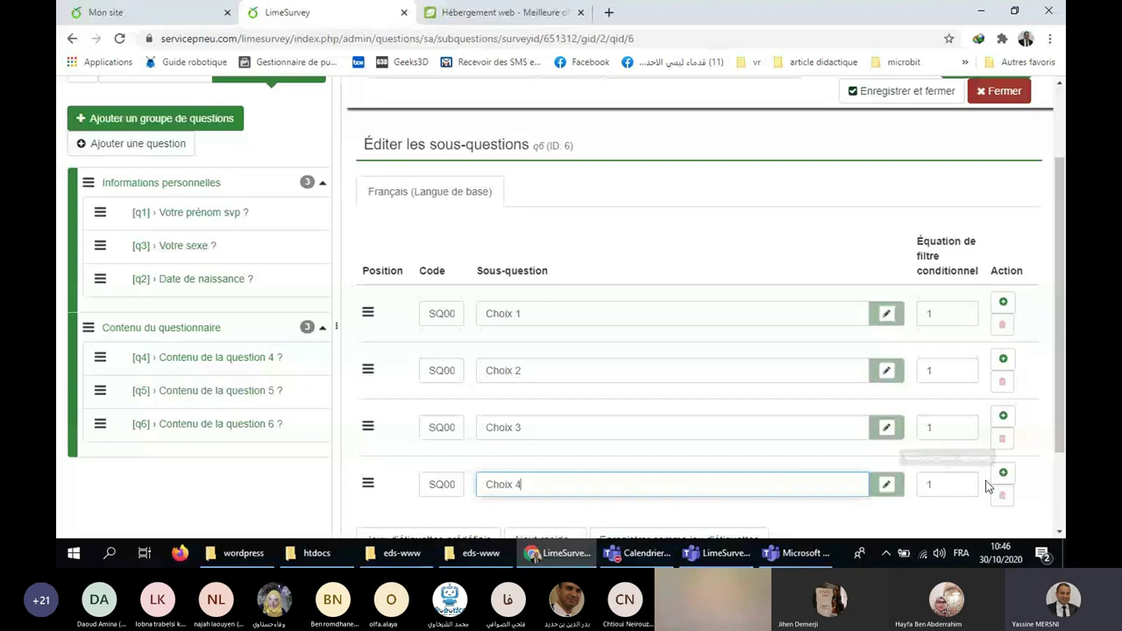
left_click(1003, 473)
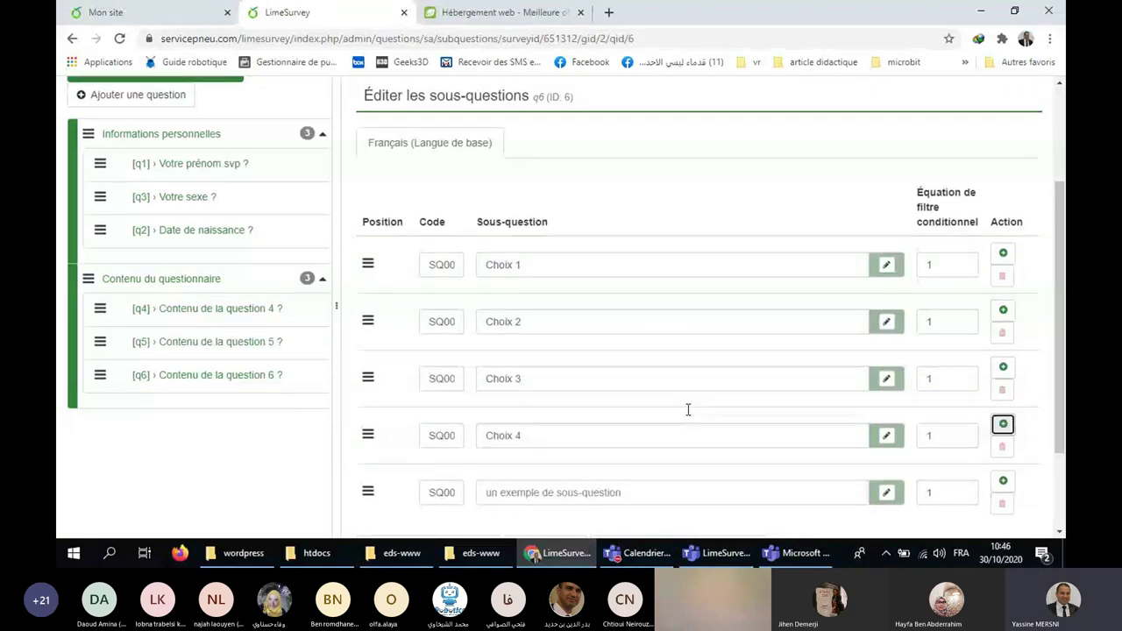
left_click(596, 469)
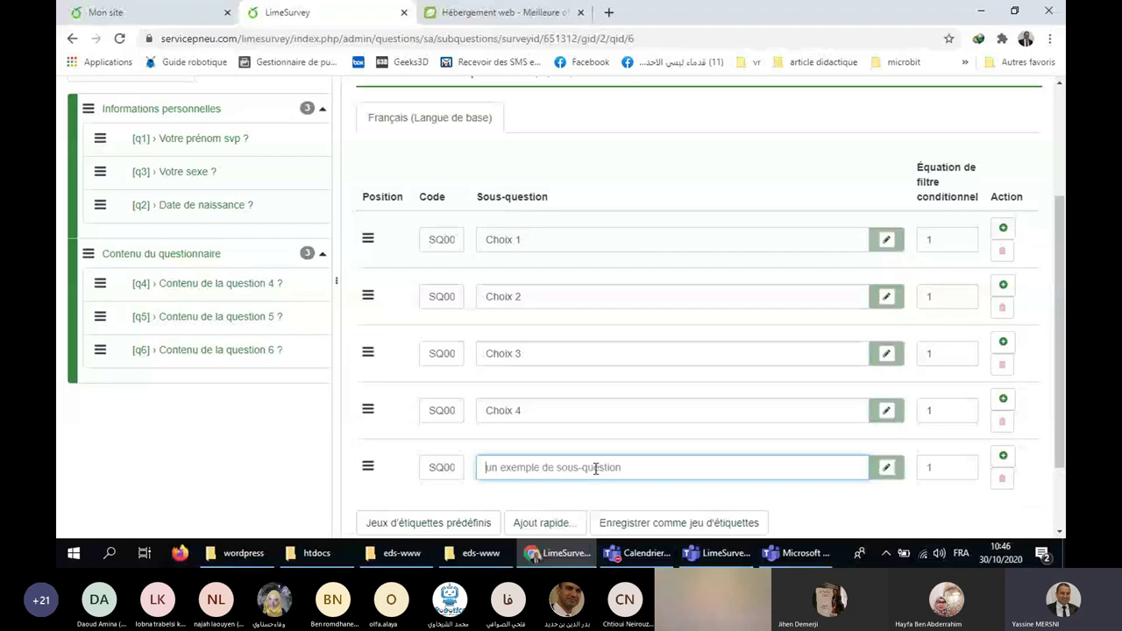
key("Return")
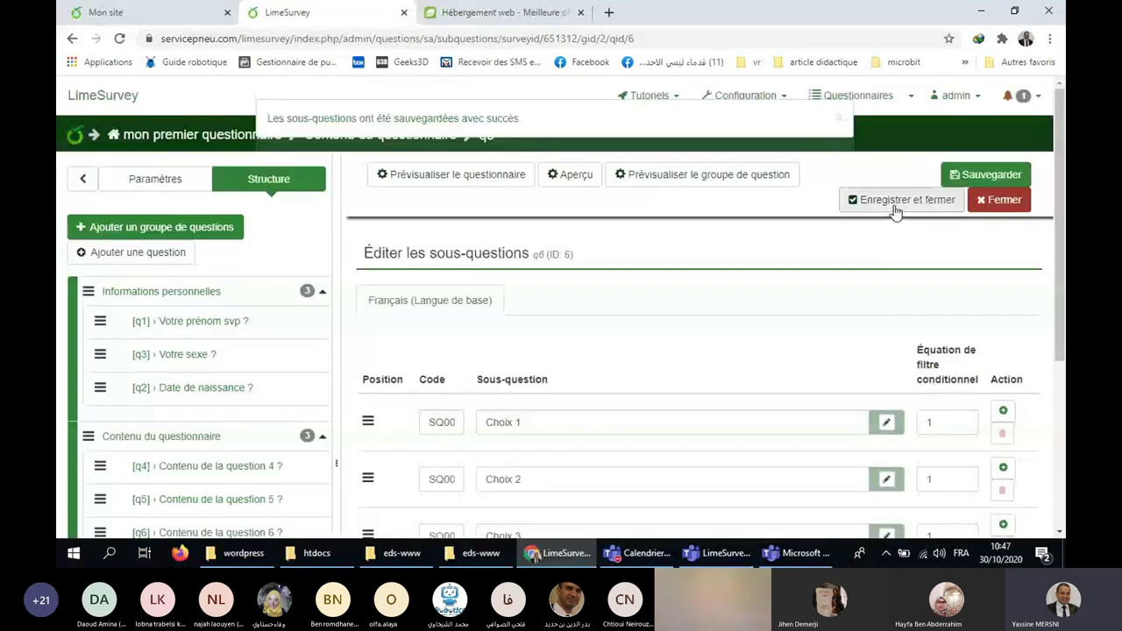
left_click(895, 204)
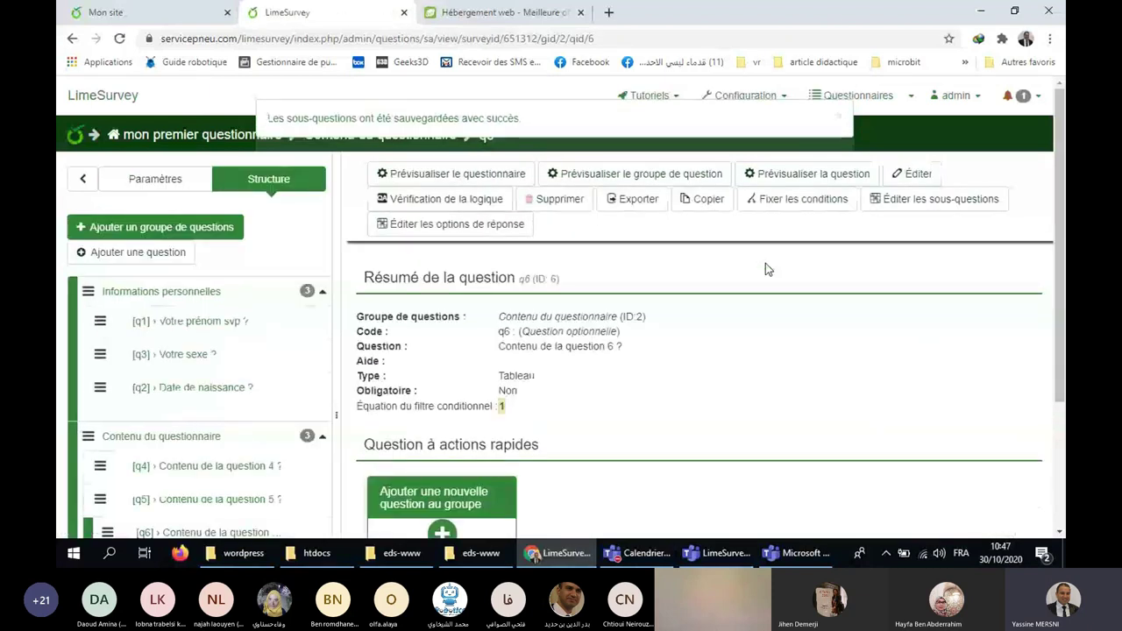
left_click(798, 175)
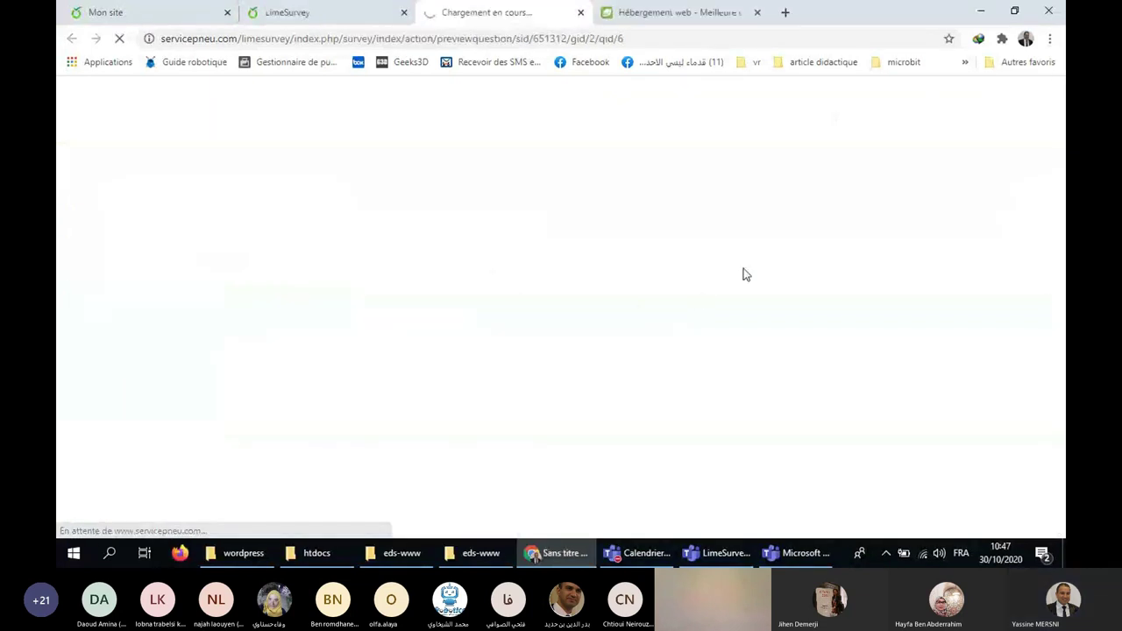
scroll(815, 275, "down", 2)
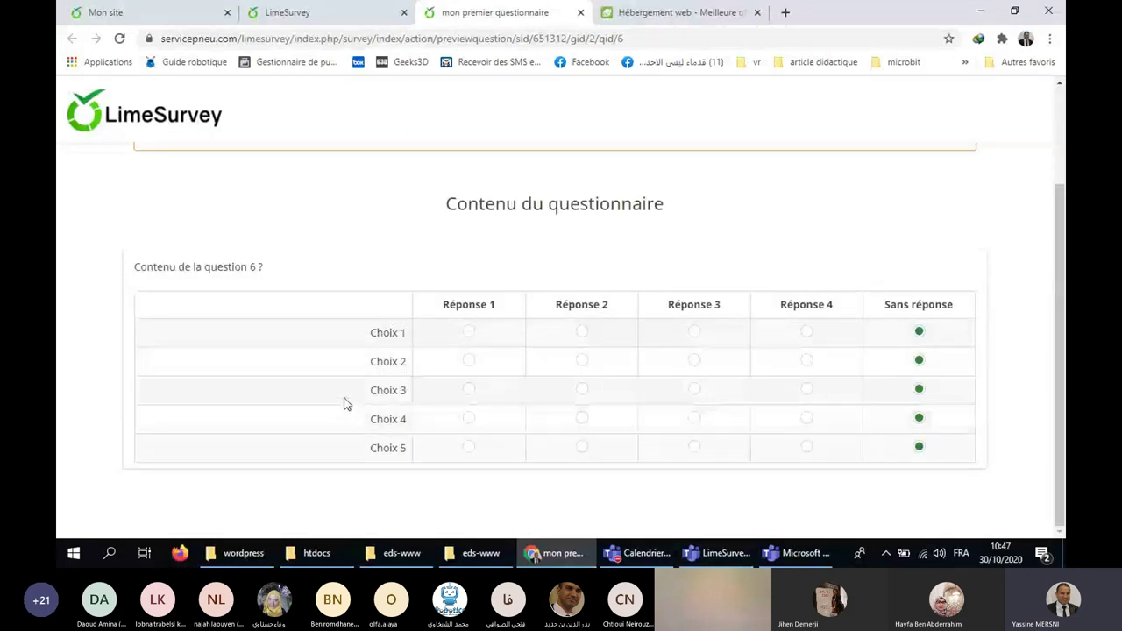
left_click(468, 332)
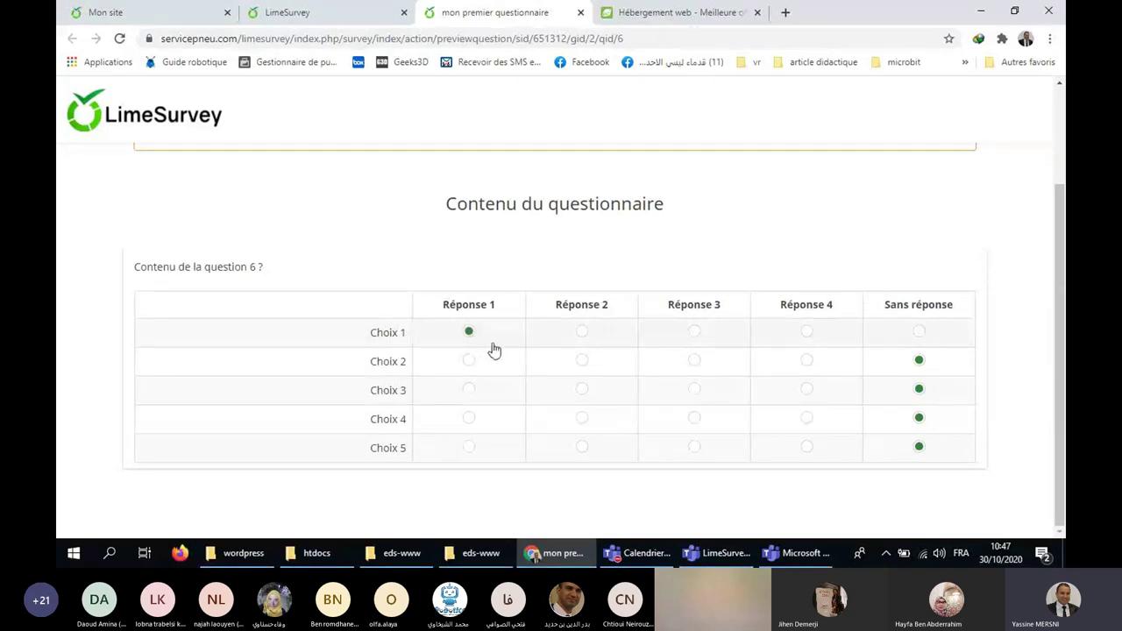
left_click(582, 361)
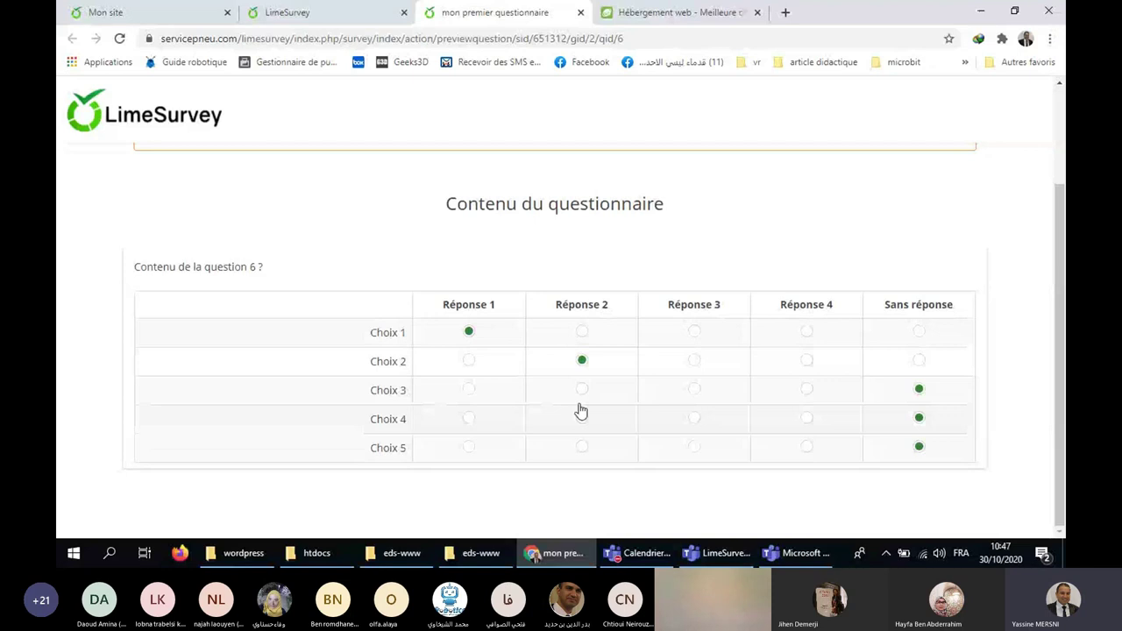
left_click(581, 390)
left_click(694, 418)
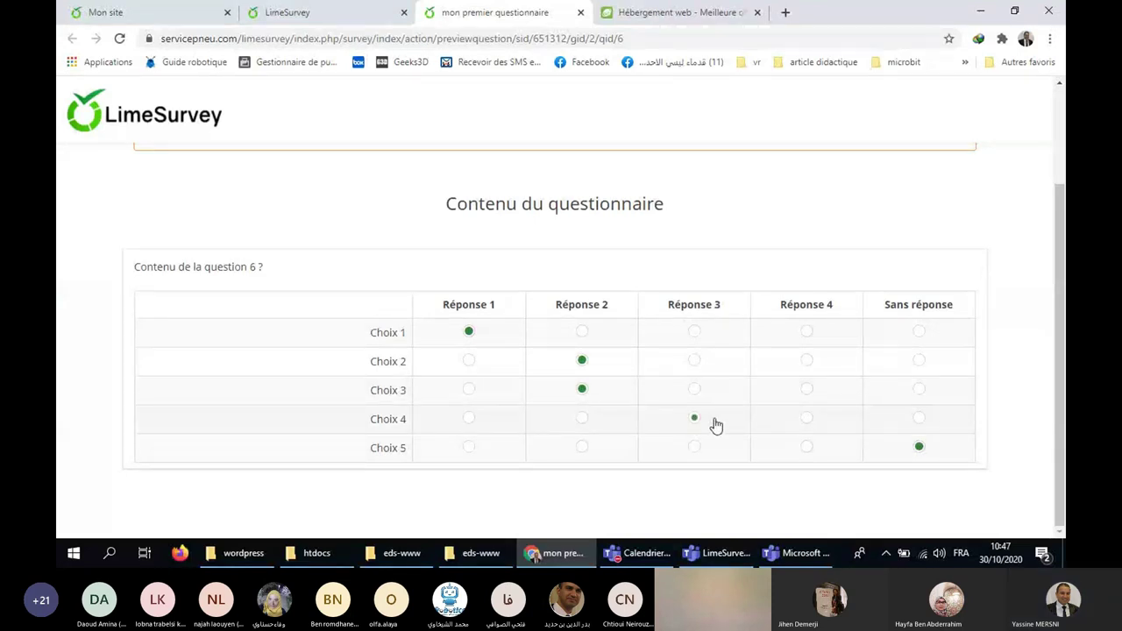
left_click(806, 446)
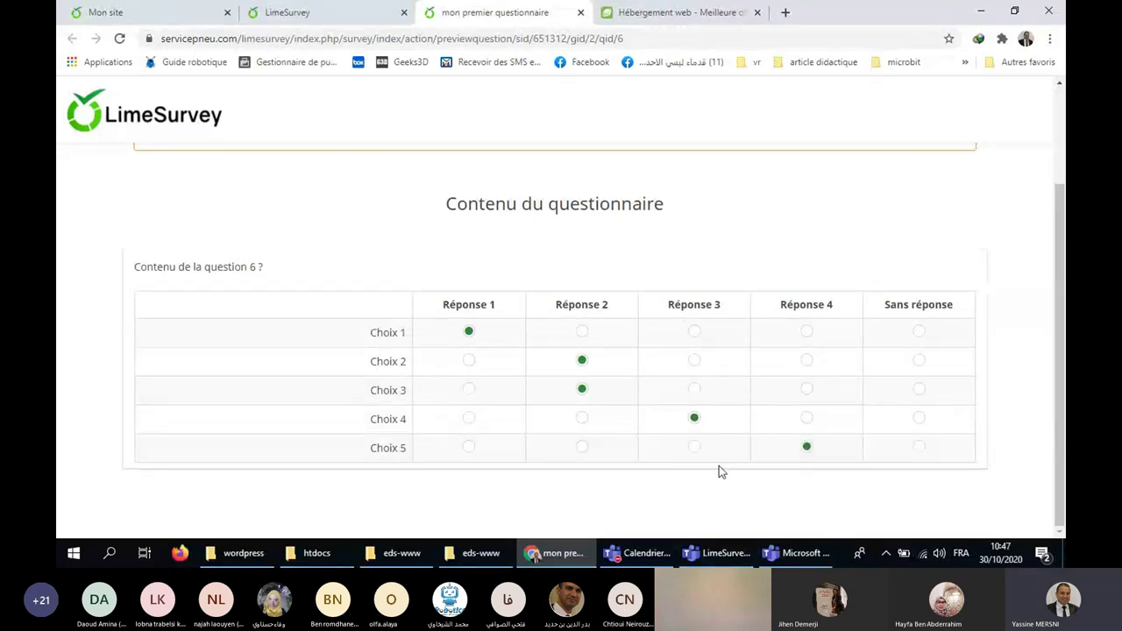
left_click(696, 448)
left_click(919, 448)
left_click(918, 420)
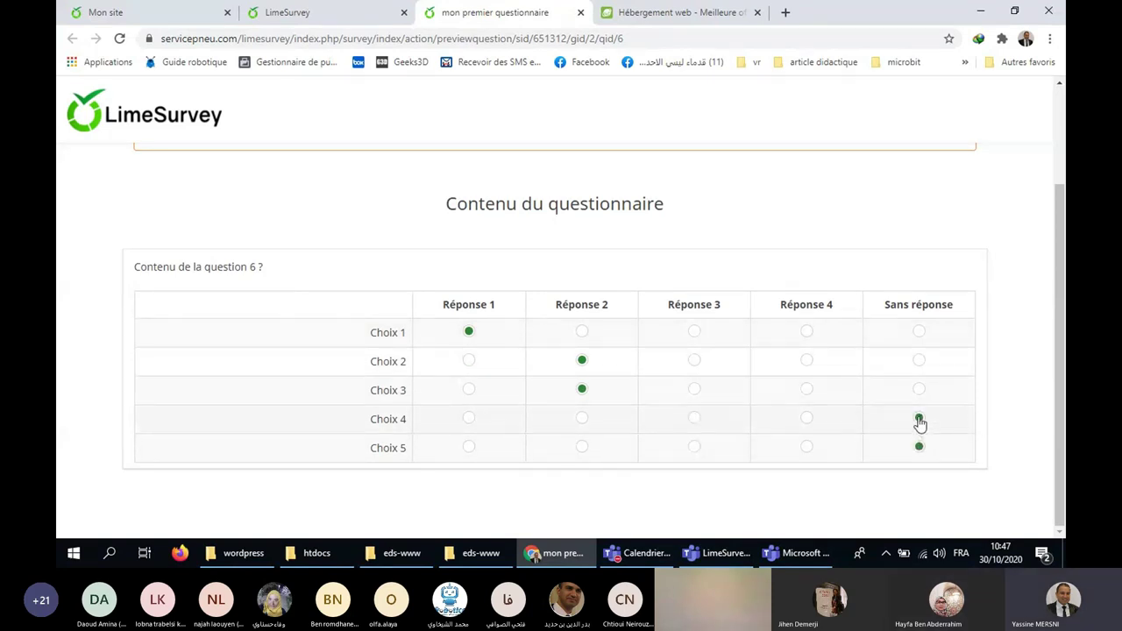
left_click(582, 332)
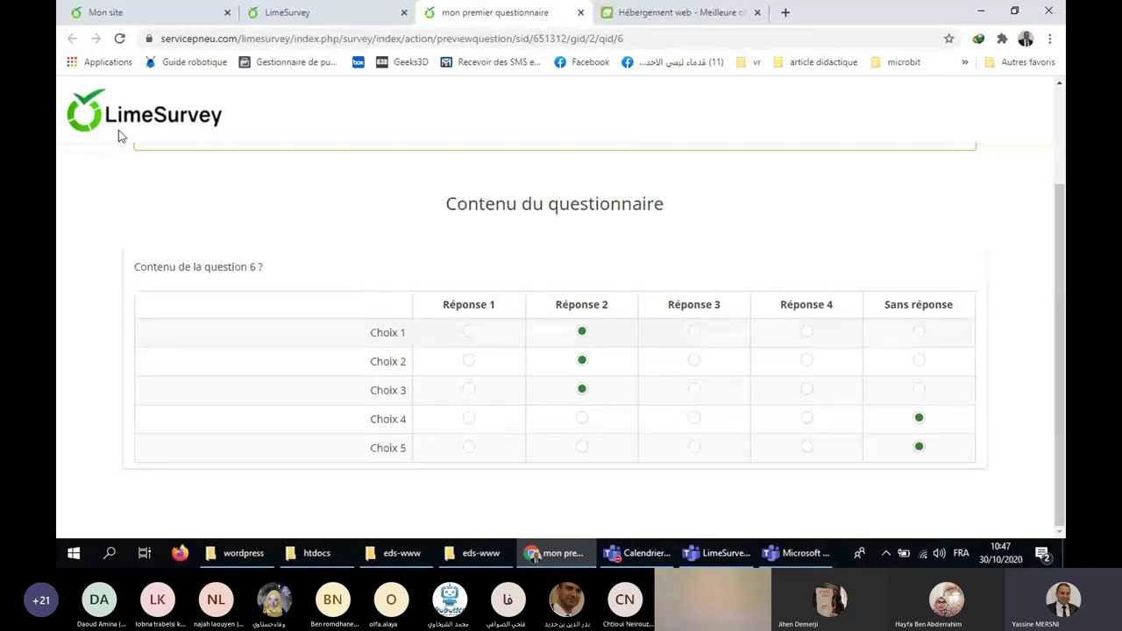
left_click(580, 14)
scroll(185, 393, "down", 2)
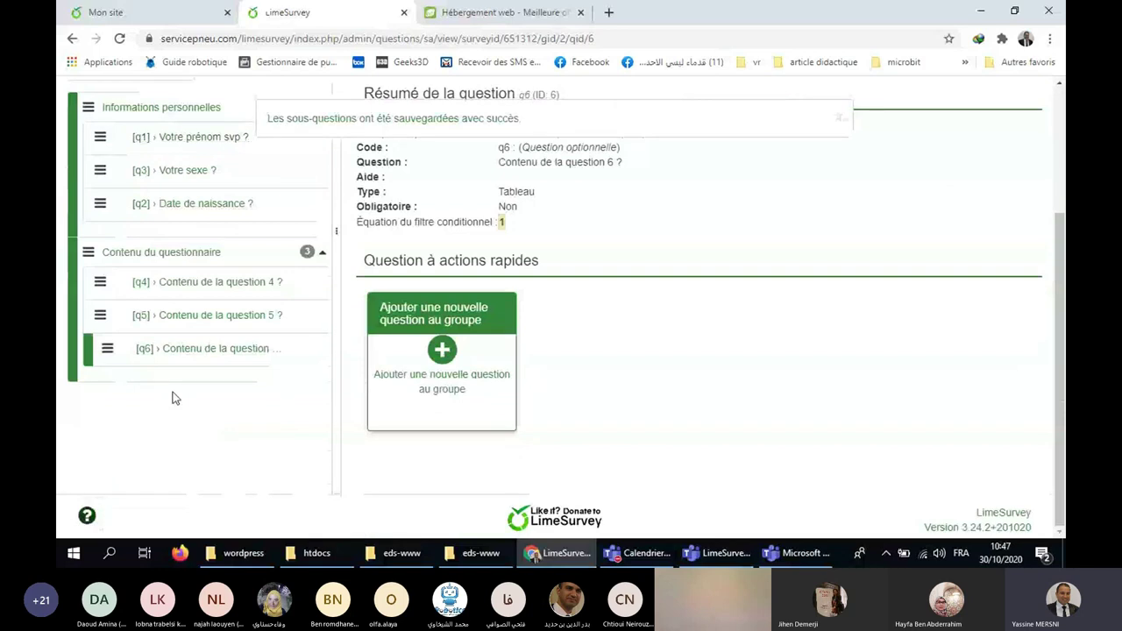
Start new question q7 with text 'Contenu de la question 7 ?'.
left_click(418, 377)
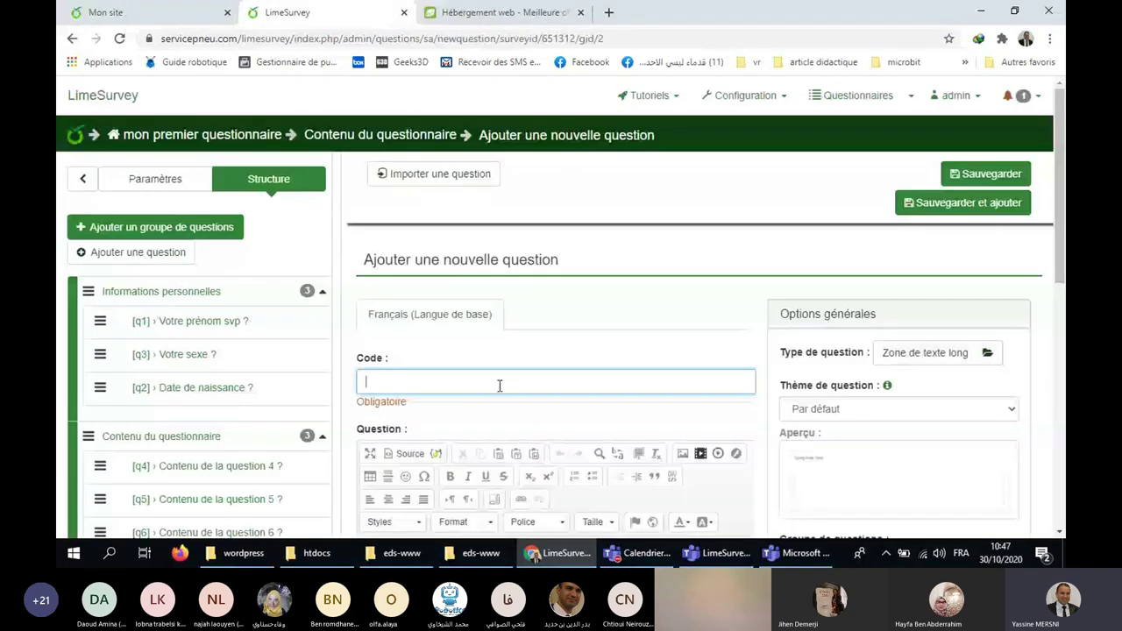
scroll(499, 386, "down", 2)
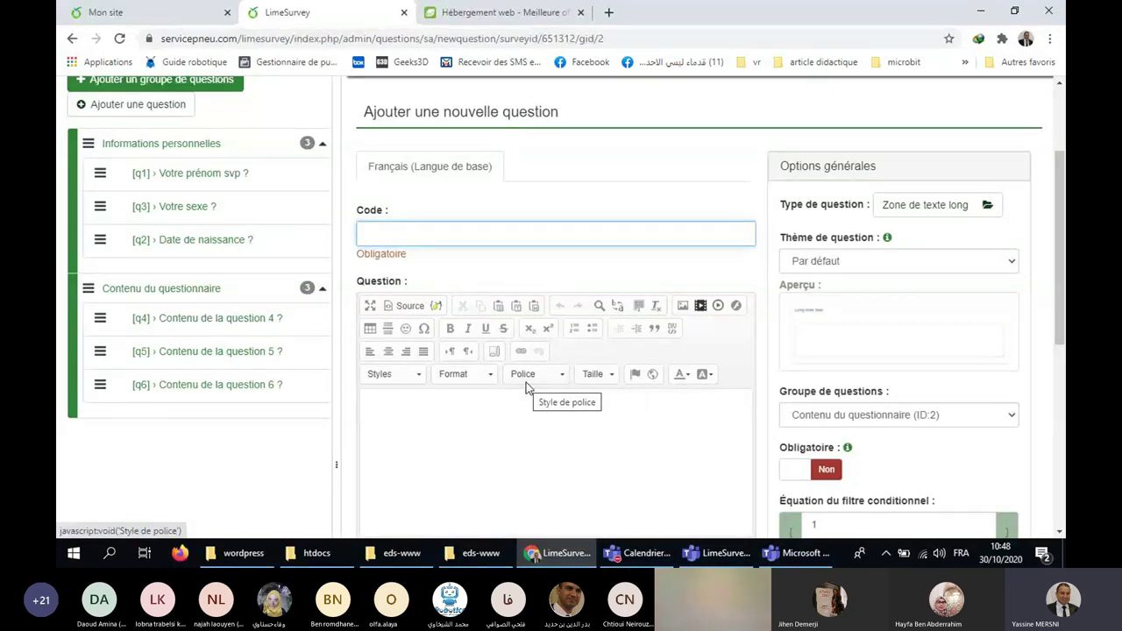
type("q7")
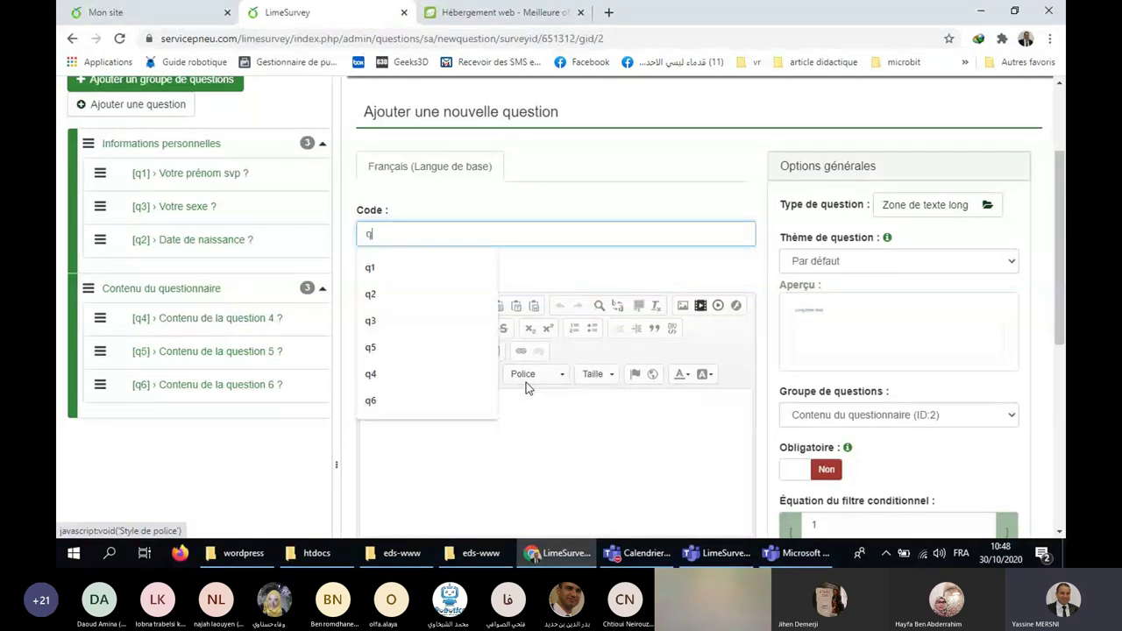
left_click(498, 438)
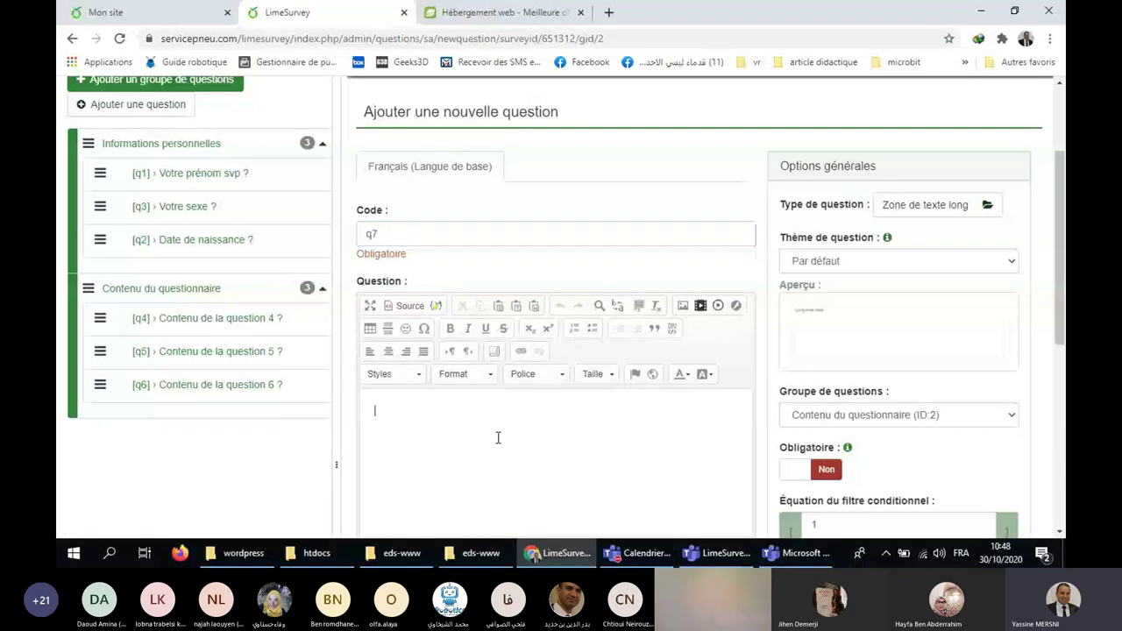
type("Contenu d")
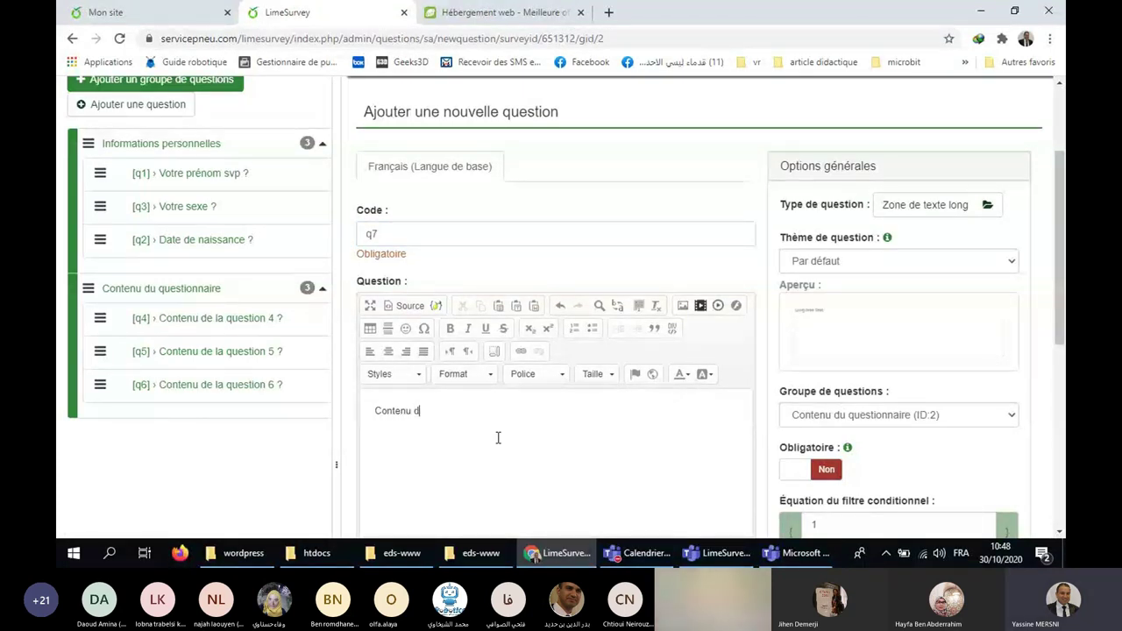
type("e la question 7 ?")
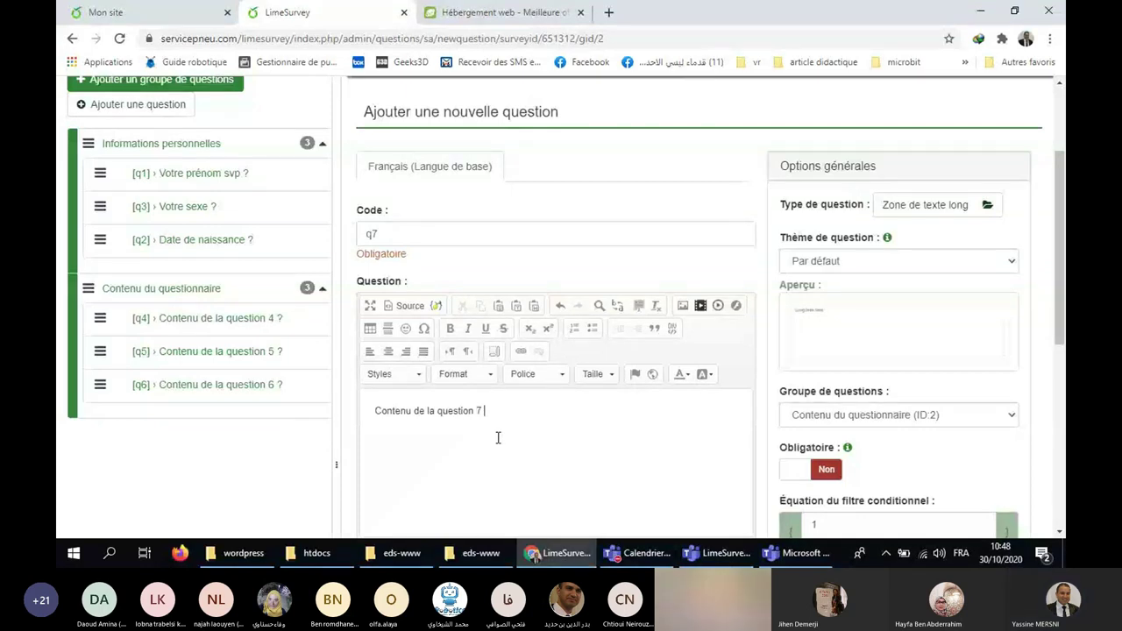
scroll(949, 347, "down", 1)
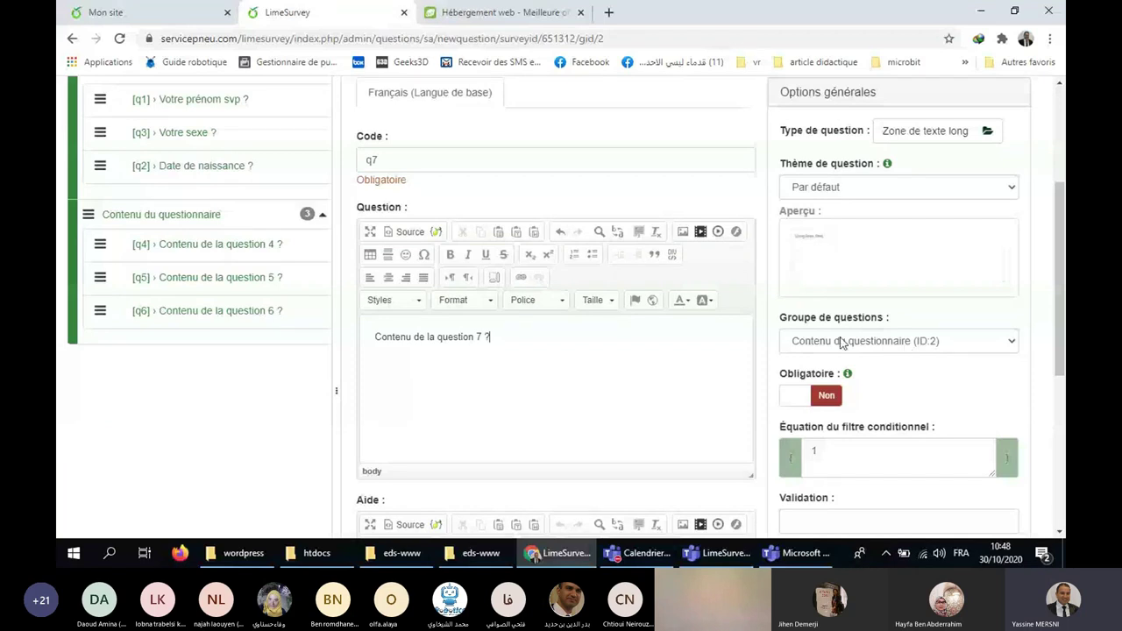
left_click(939, 130)
Set q7's question type to Tableau (Nombres) from the Tableaux group.
left_click(333, 465)
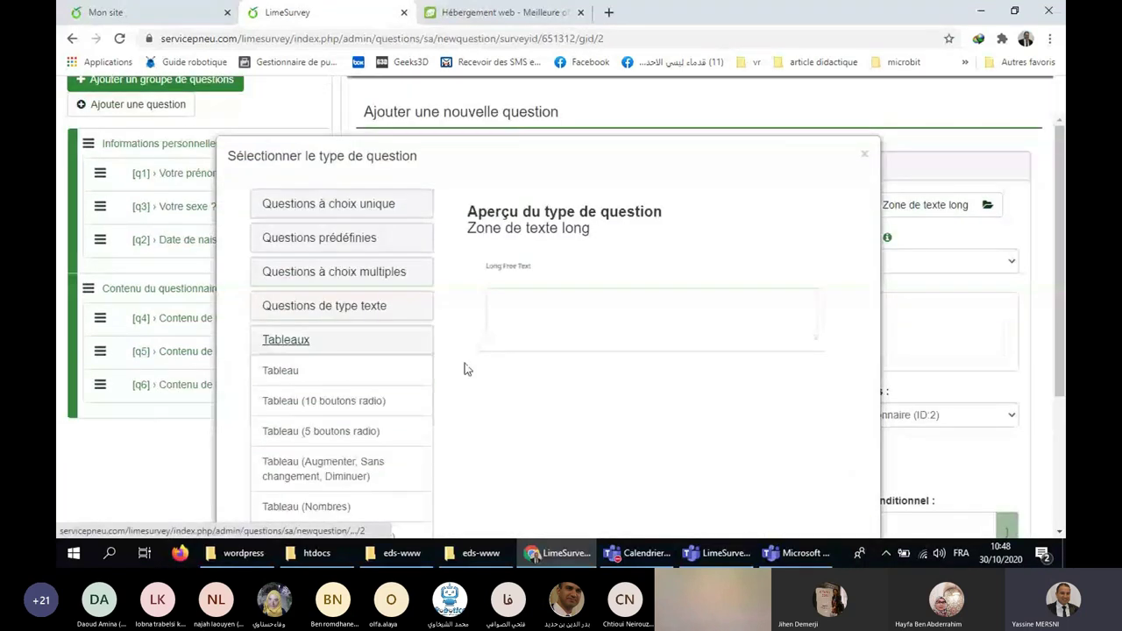
scroll(464, 374, "down", 2)
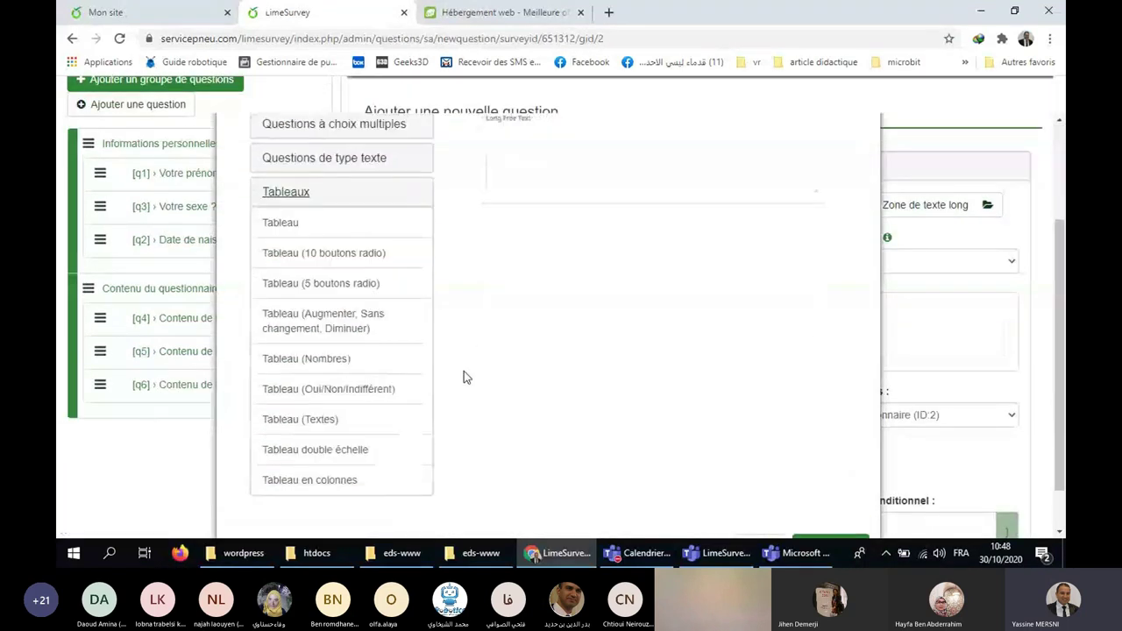
left_click(326, 372)
scroll(686, 299, "up", 1)
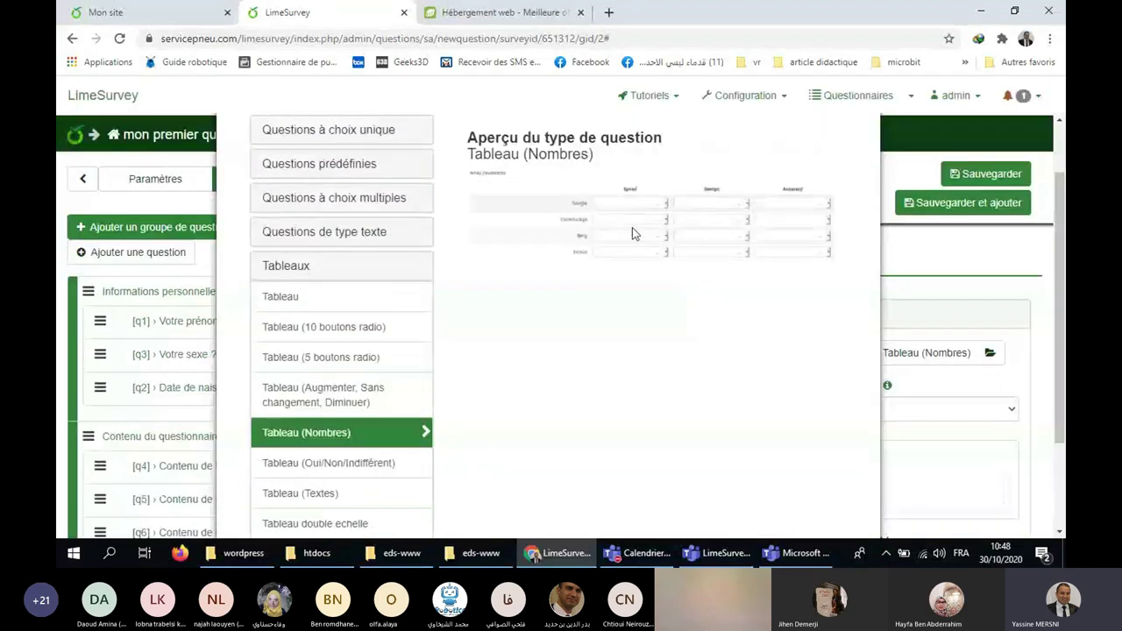
scroll(430, 363, "down", 1)
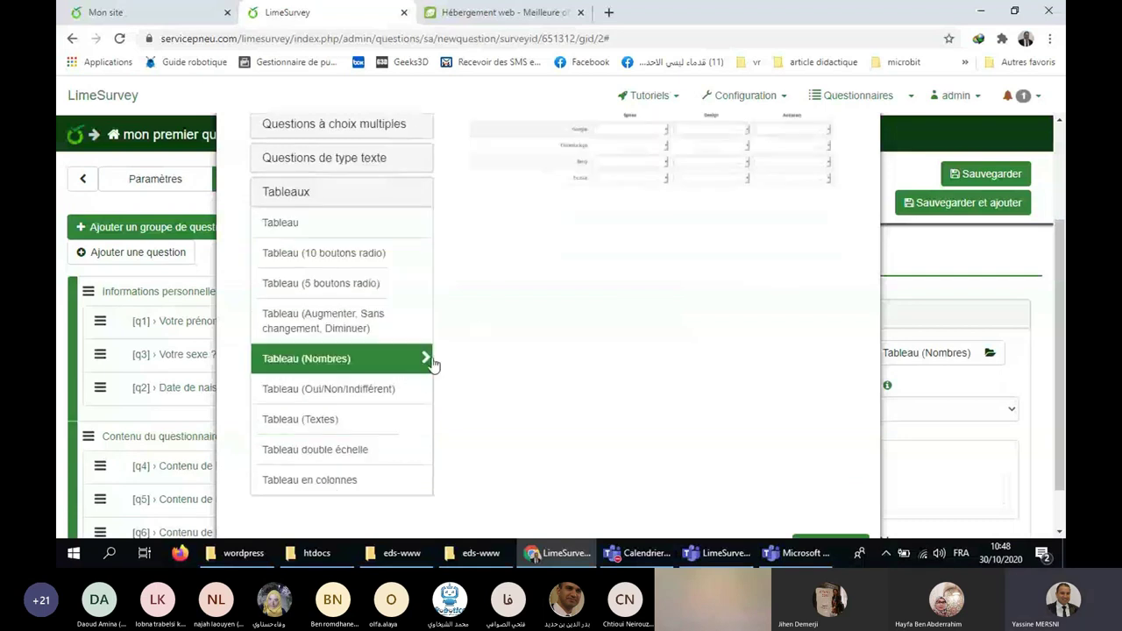
left_click(318, 430)
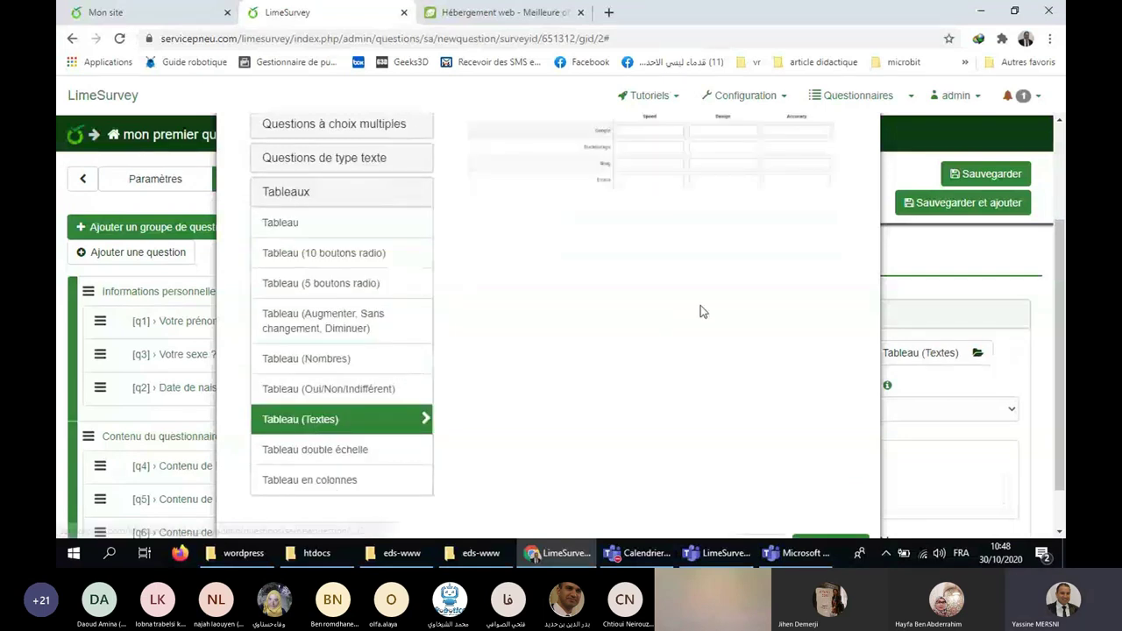
scroll(697, 311, "up", 1)
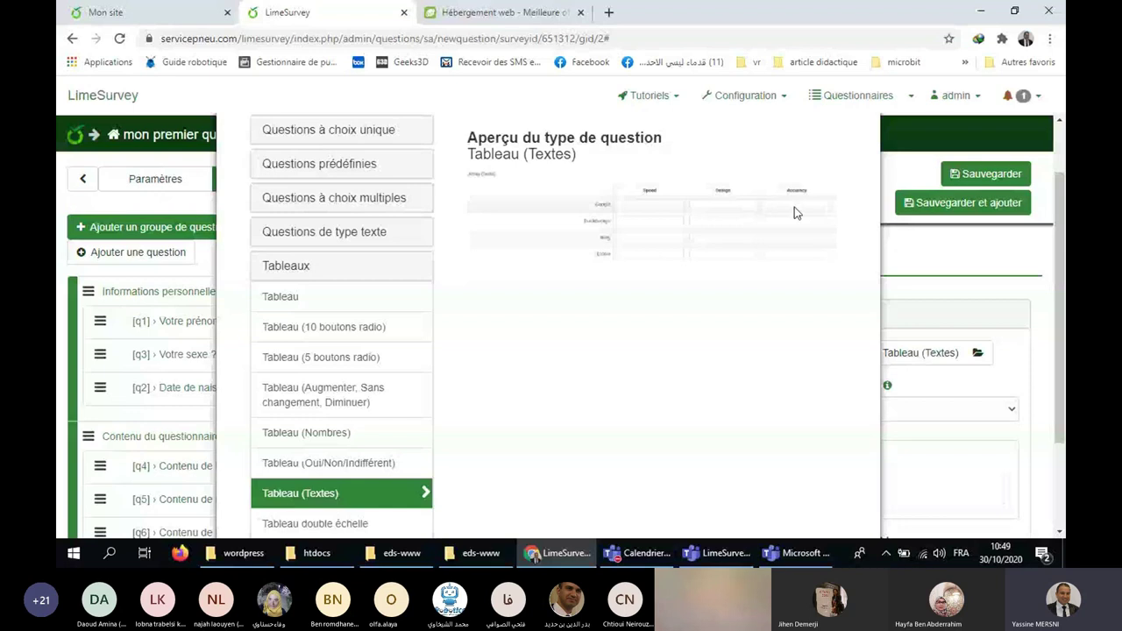
left_click(355, 431)
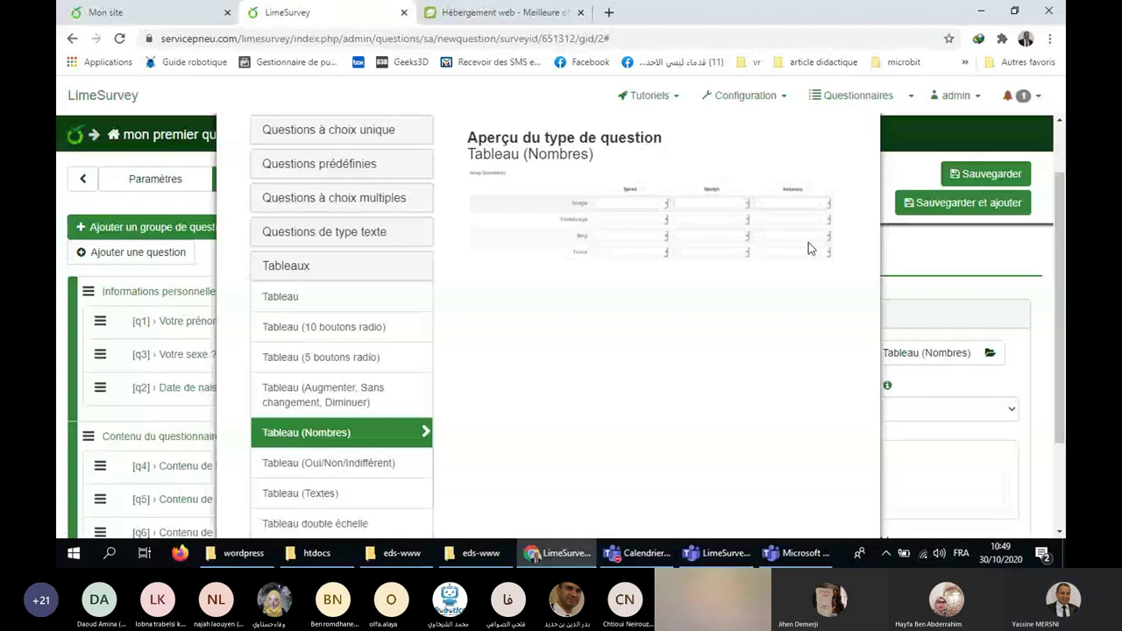
scroll(810, 249, "down", 2)
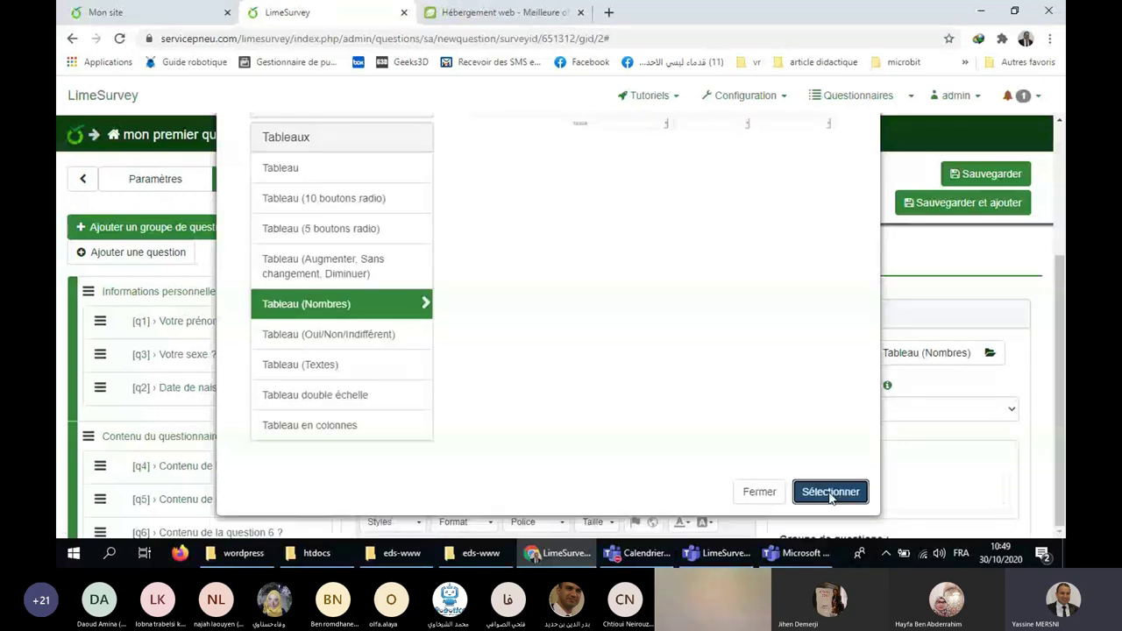
left_click(830, 492)
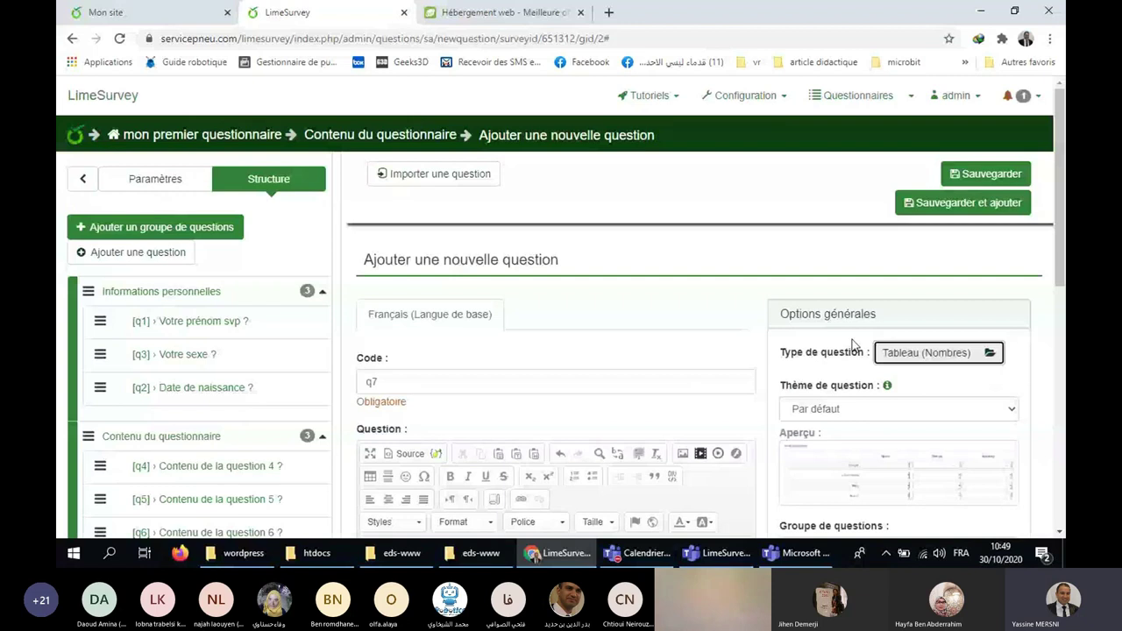
Save question q7 as a Tableau (Nombres) question.
left_click(964, 174)
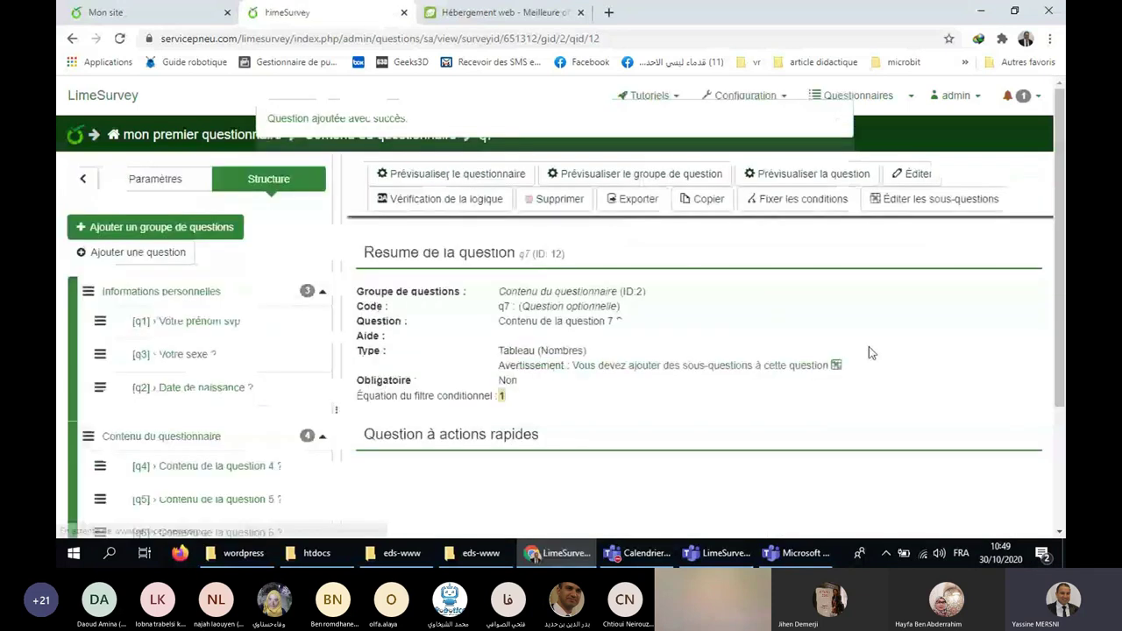
Add q7 rows Choix 1, Choix 2 and Choix 3 on the Y scale.
left_click(624, 366)
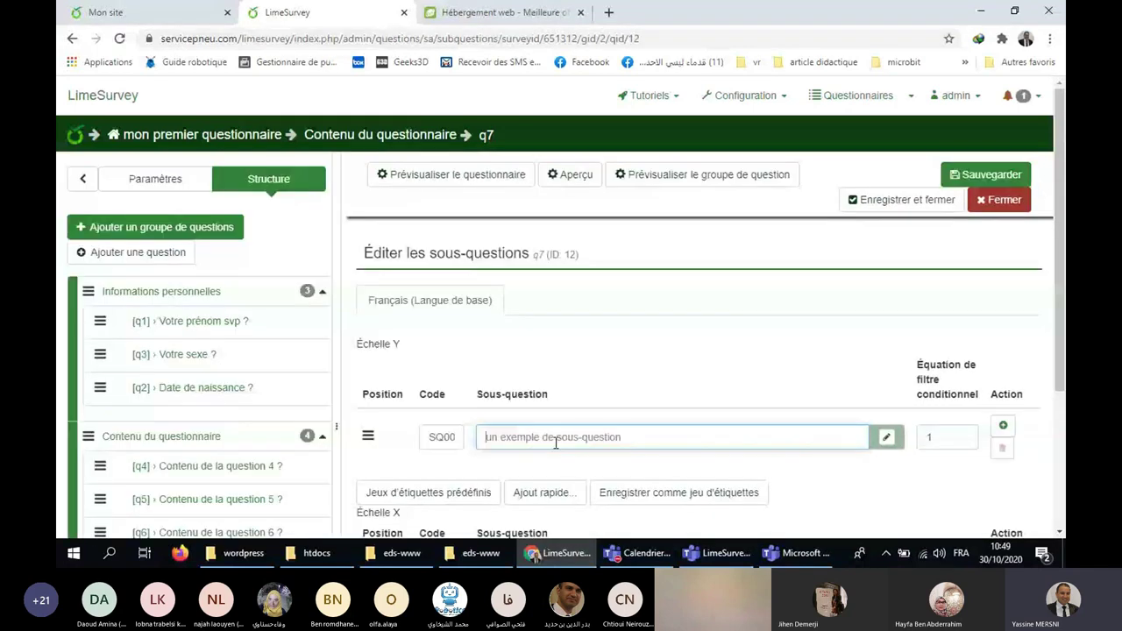
type("Choix 1")
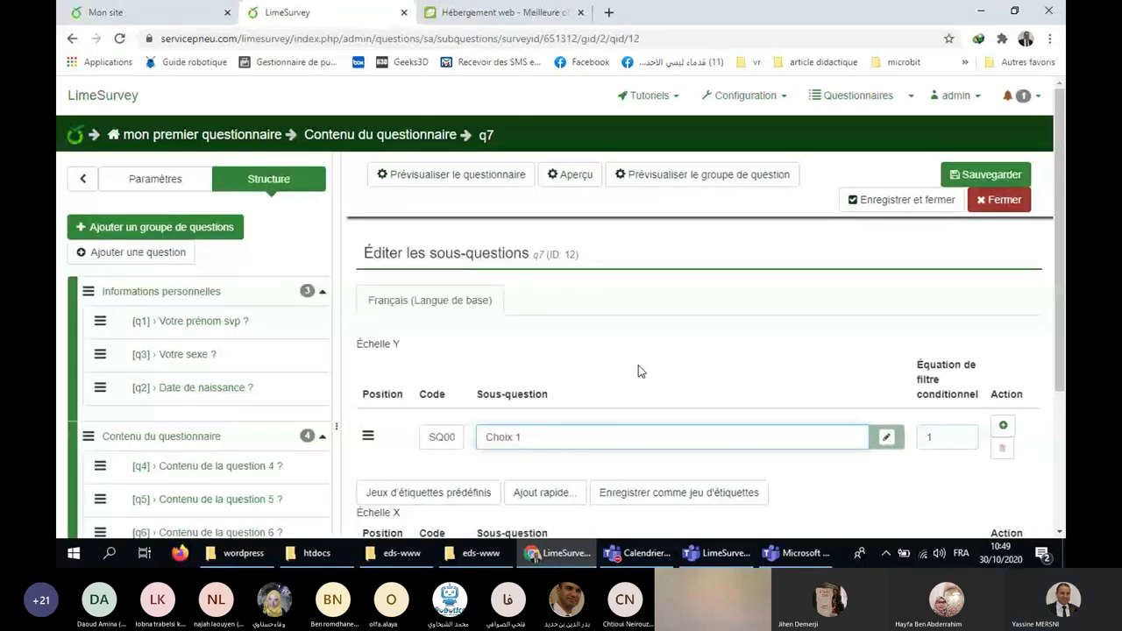
left_click(980, 177)
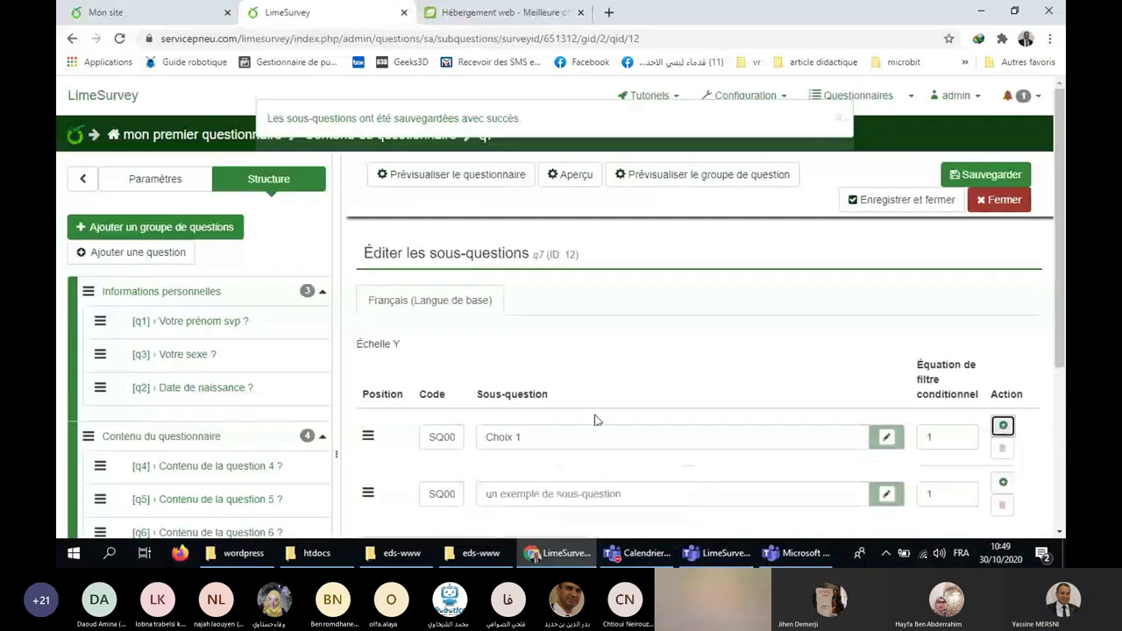
left_click(543, 348)
type("C")
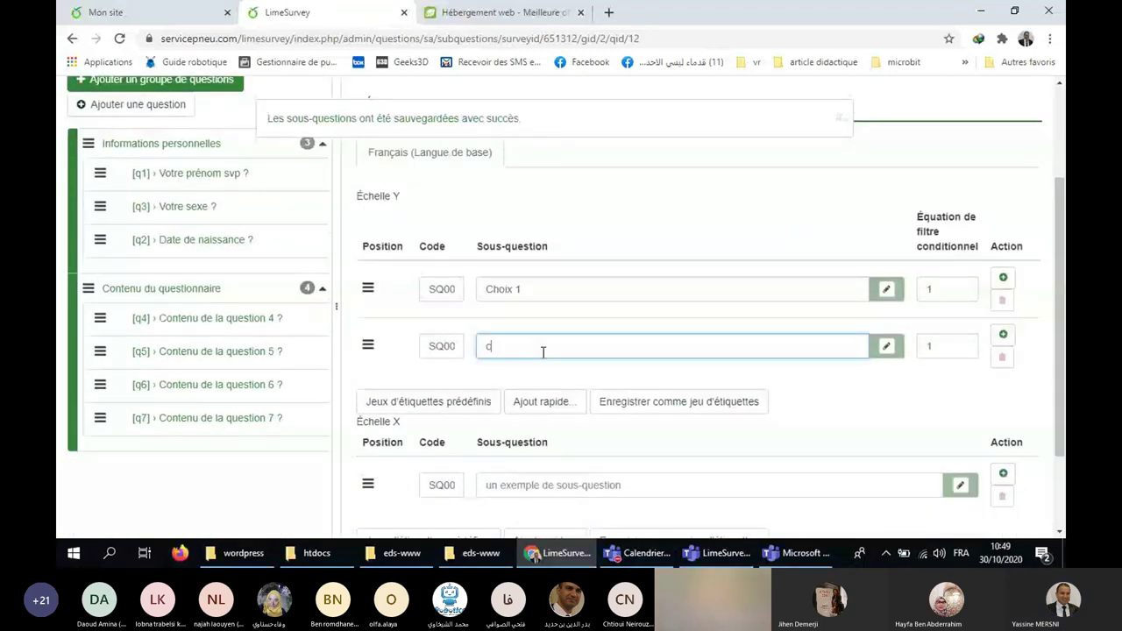
type("hoi")
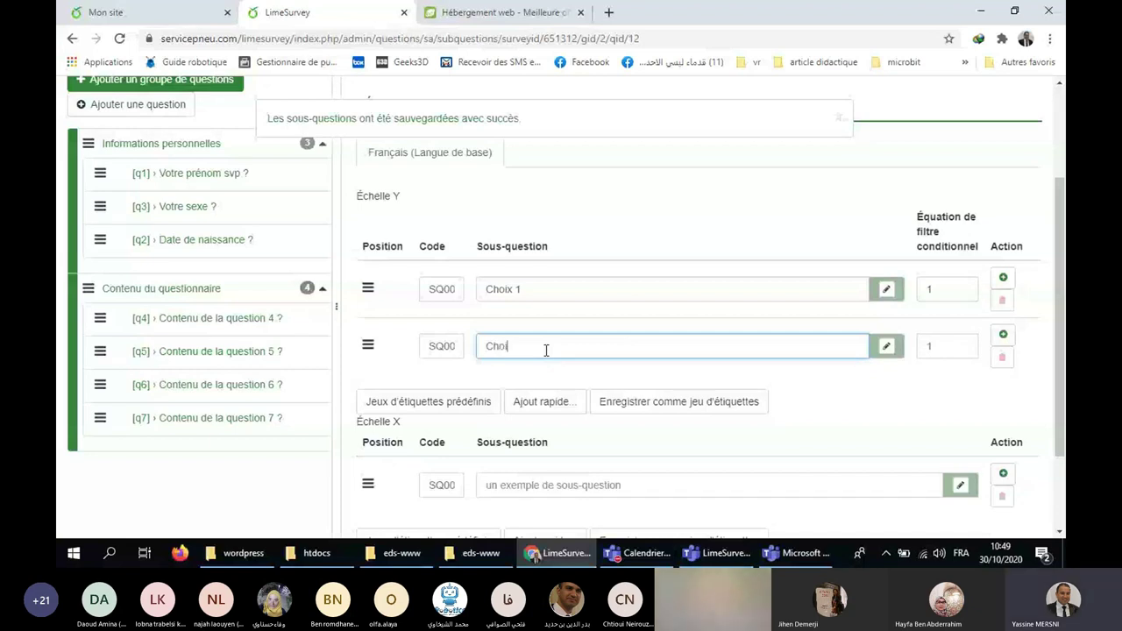
type("x 2")
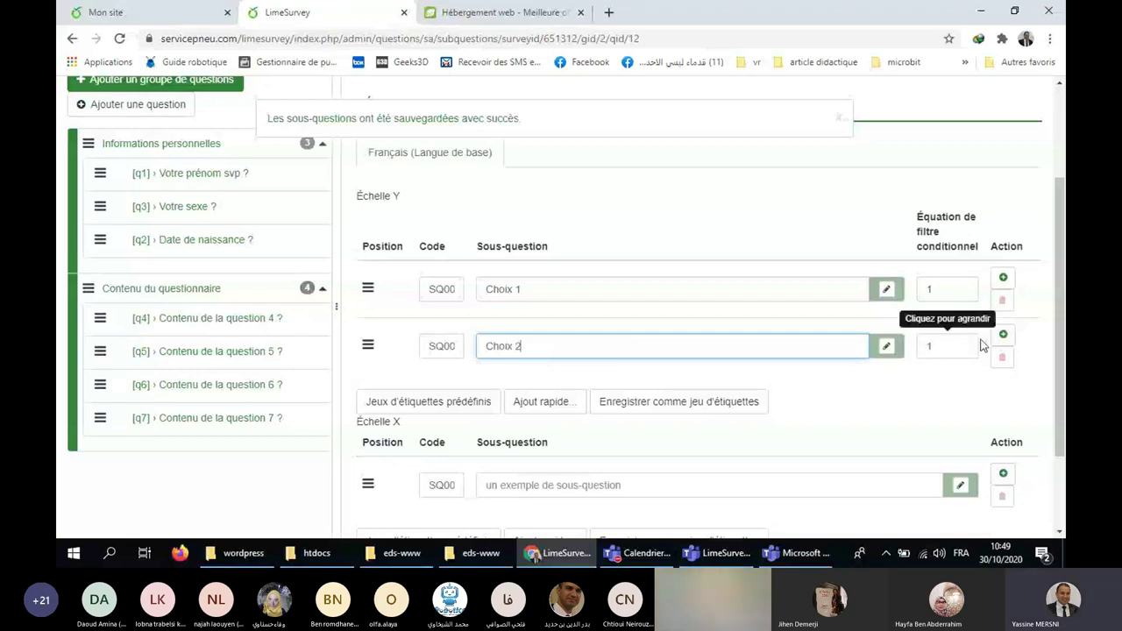
left_click(1003, 334)
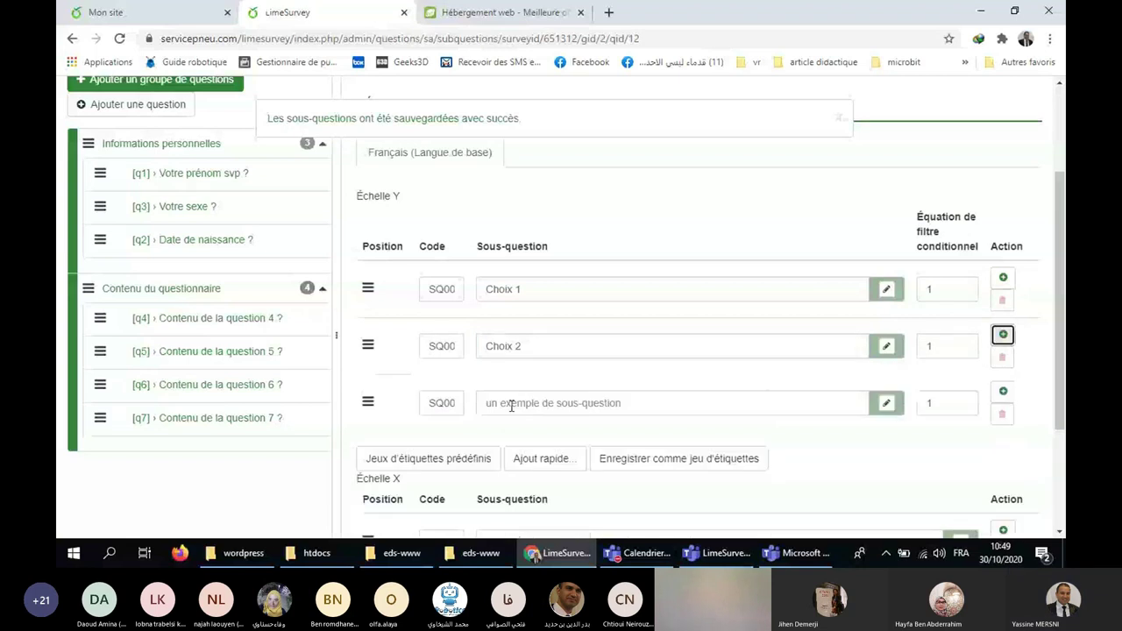
left_click(511, 406)
type("Choix 3")
Add columns Réponse 1 and Réponse 2 on the X scale and save.
scroll(577, 377, "down", 2)
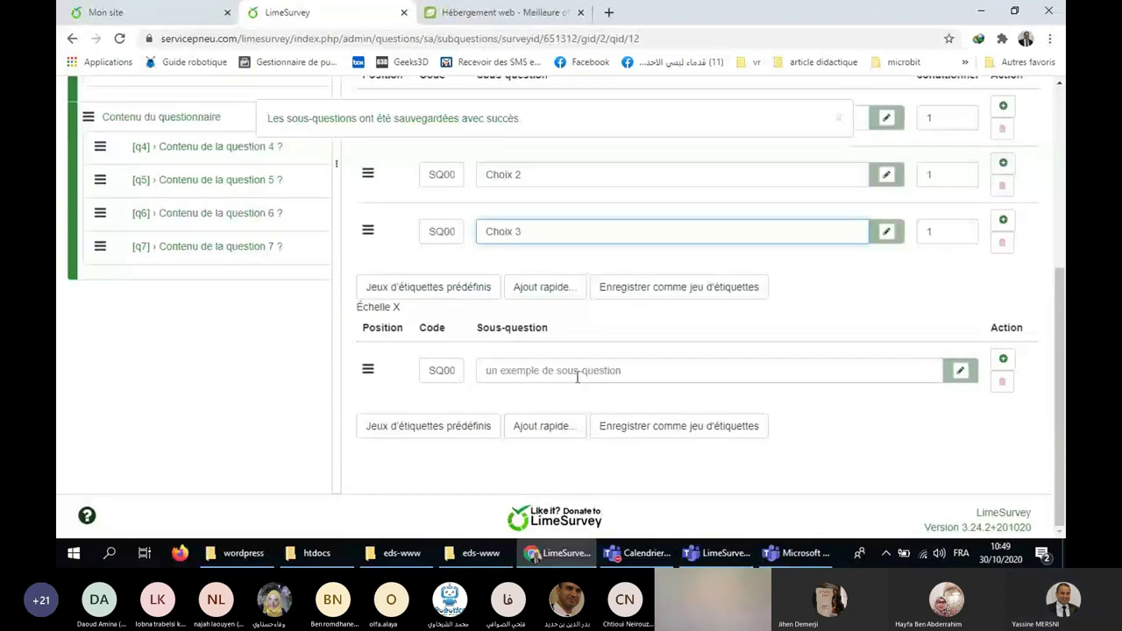
left_click(663, 369)
type("Ré")
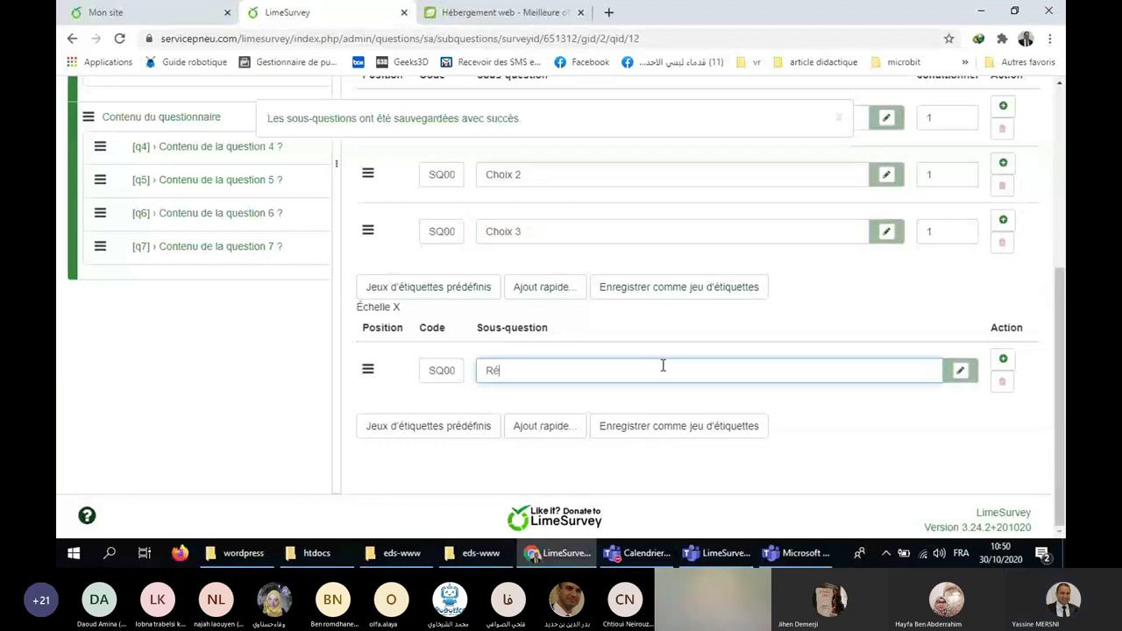
type("ponse")
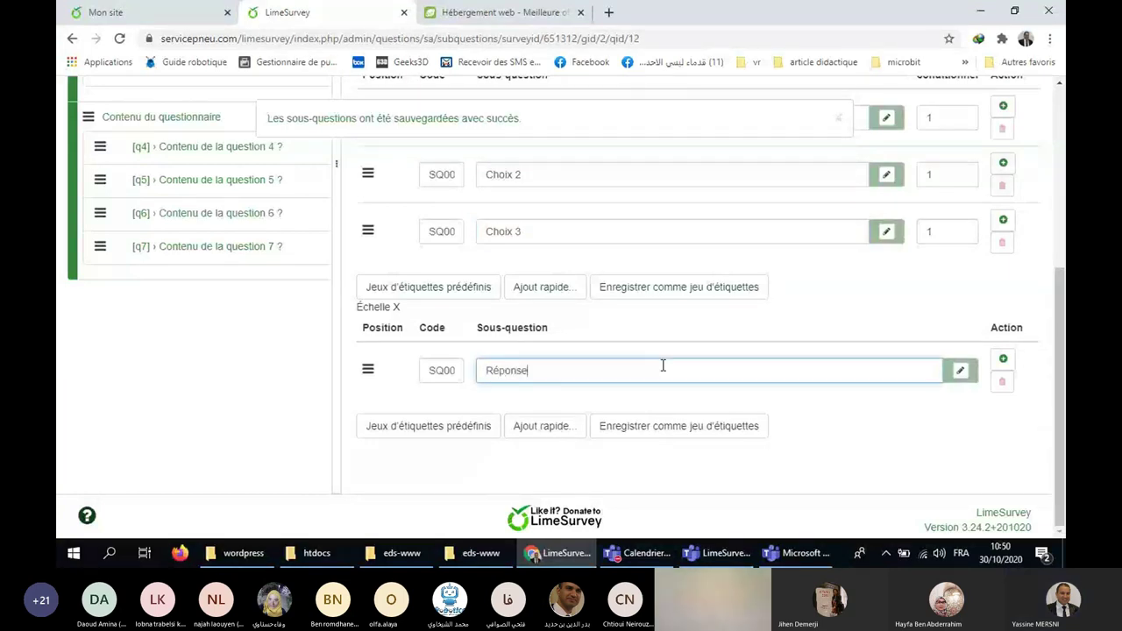
type(" 1")
key("Return")
left_click(539, 427)
type("R")
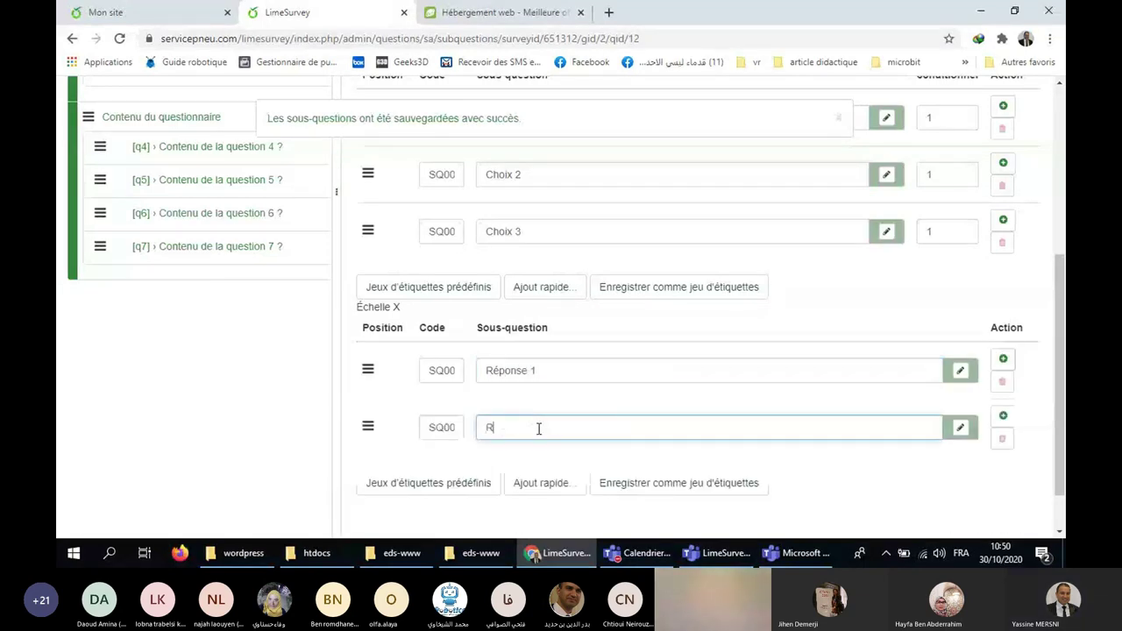
type("ép")
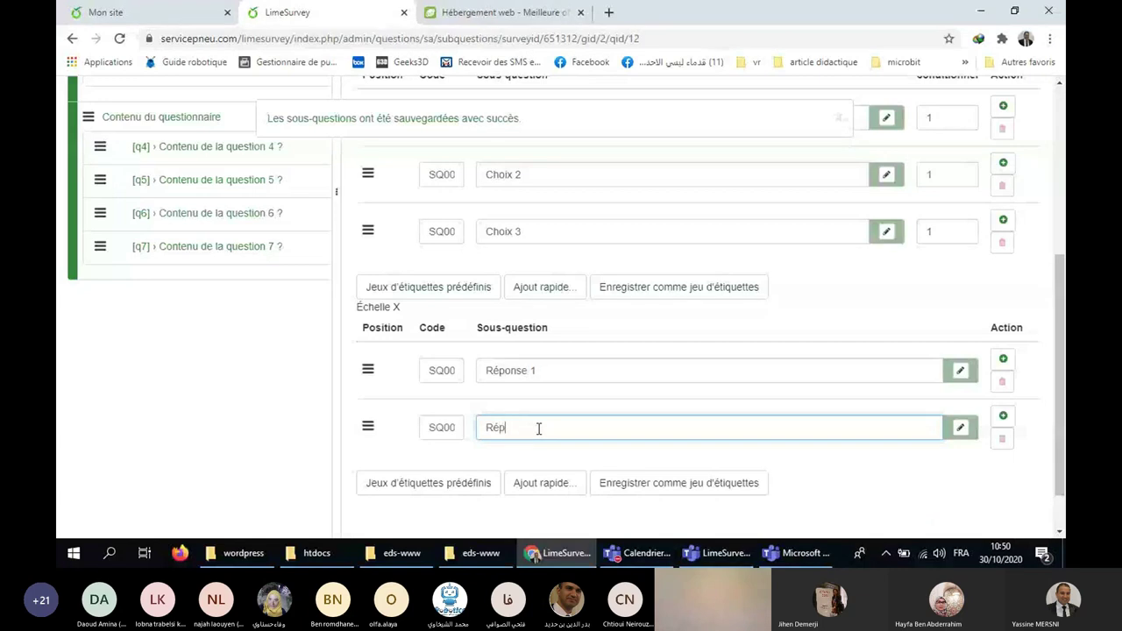
type("onse 2")
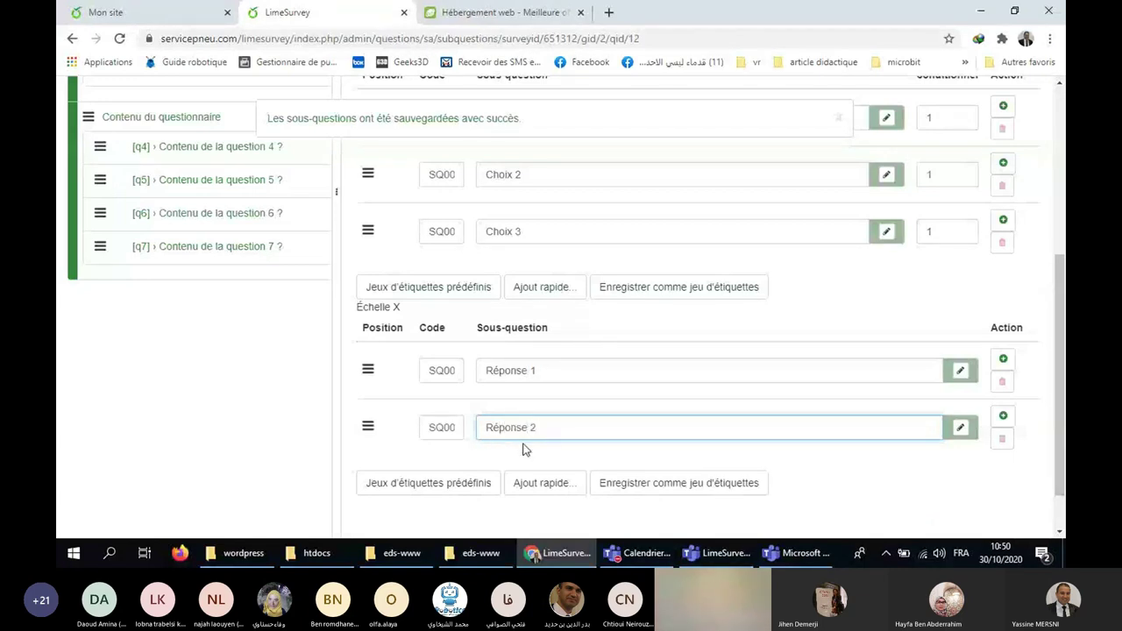
scroll(949, 242, "up", 3)
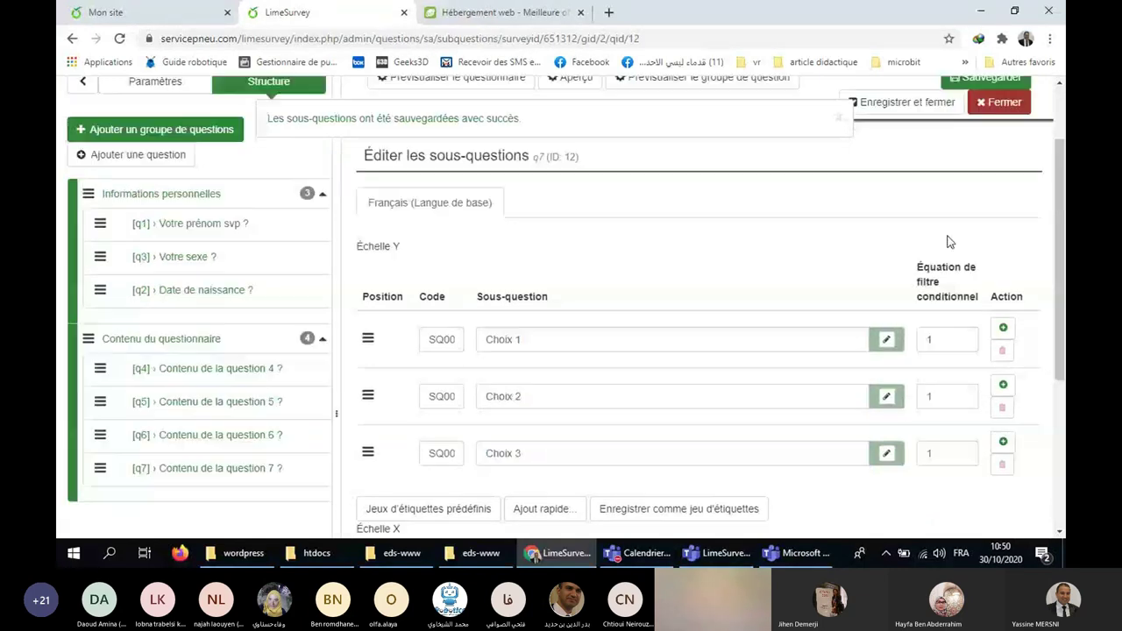
scroll(947, 242, "up", 1)
left_click(956, 151)
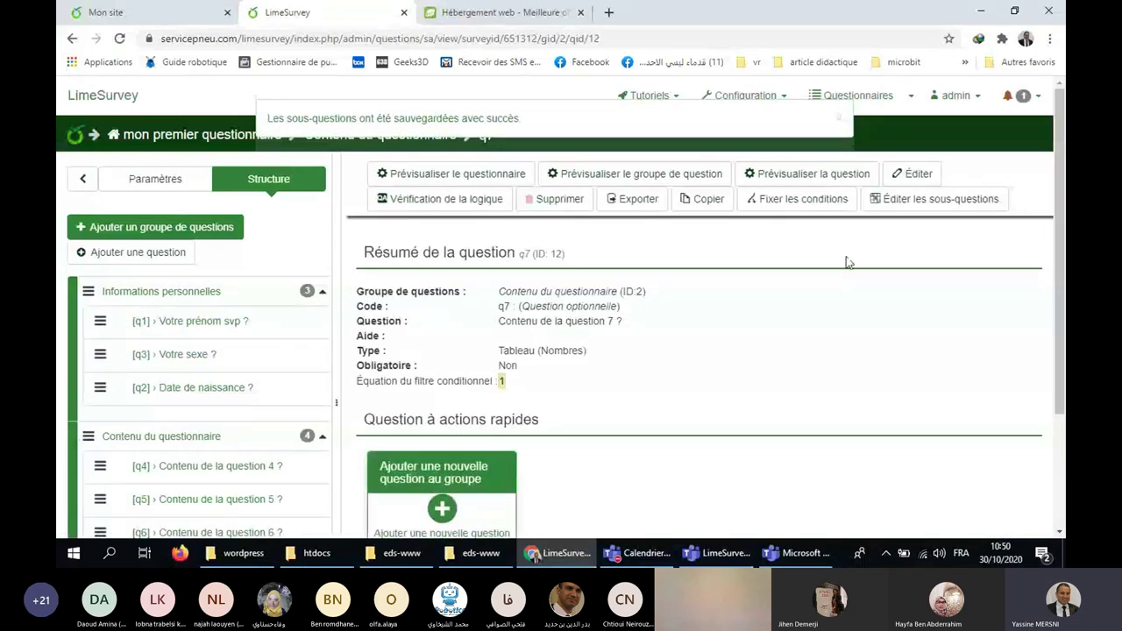
left_click(807, 174)
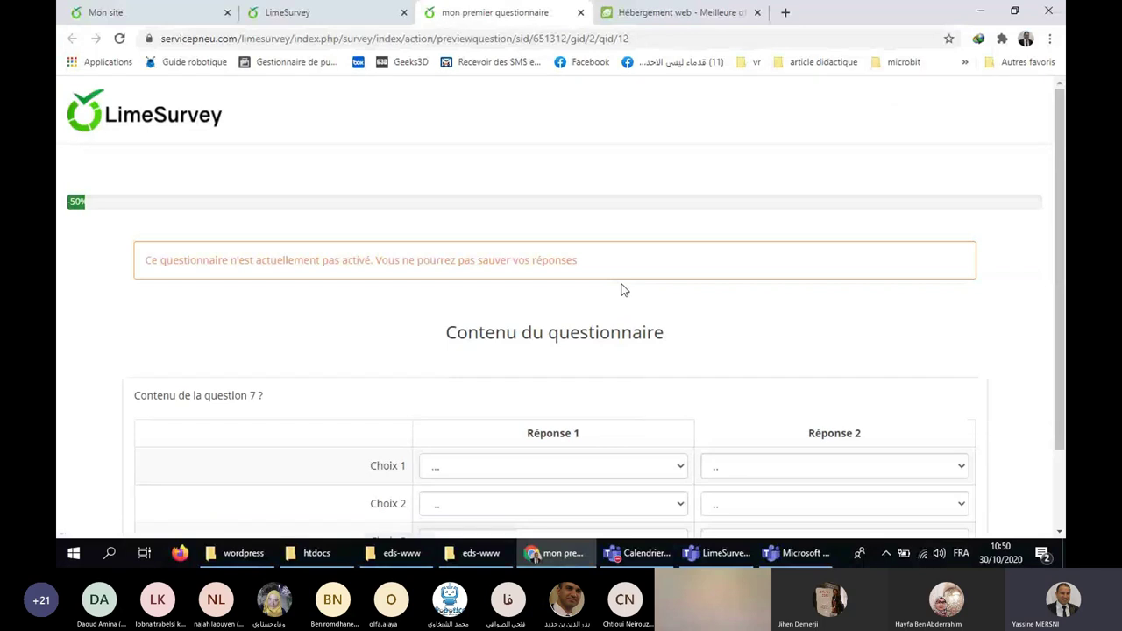
scroll(781, 251, "down", 1)
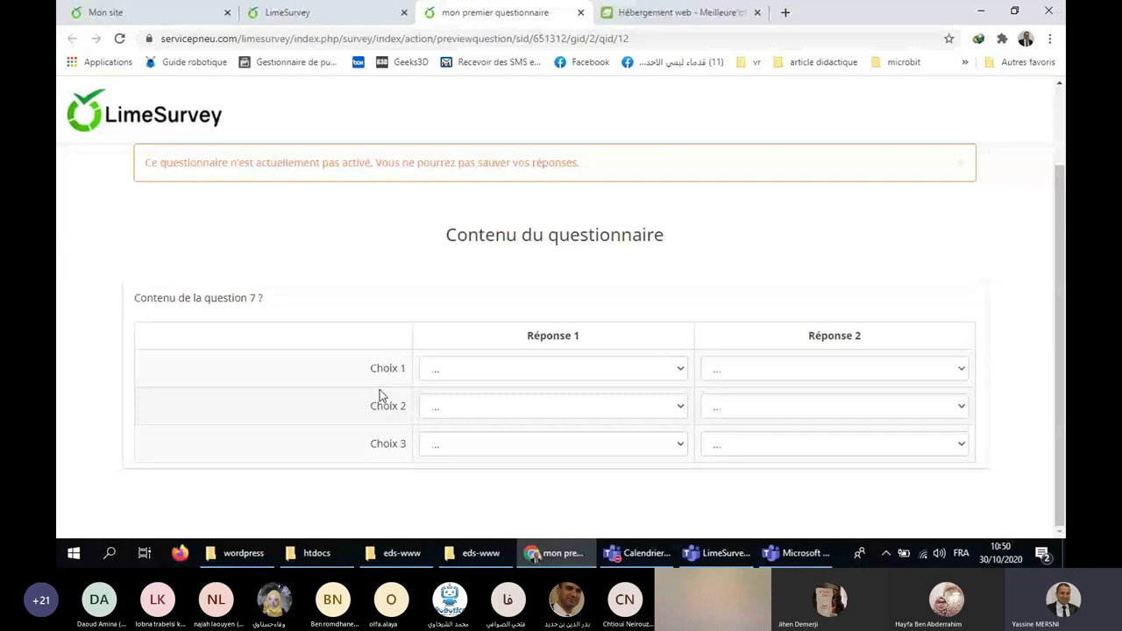
left_click(486, 369)
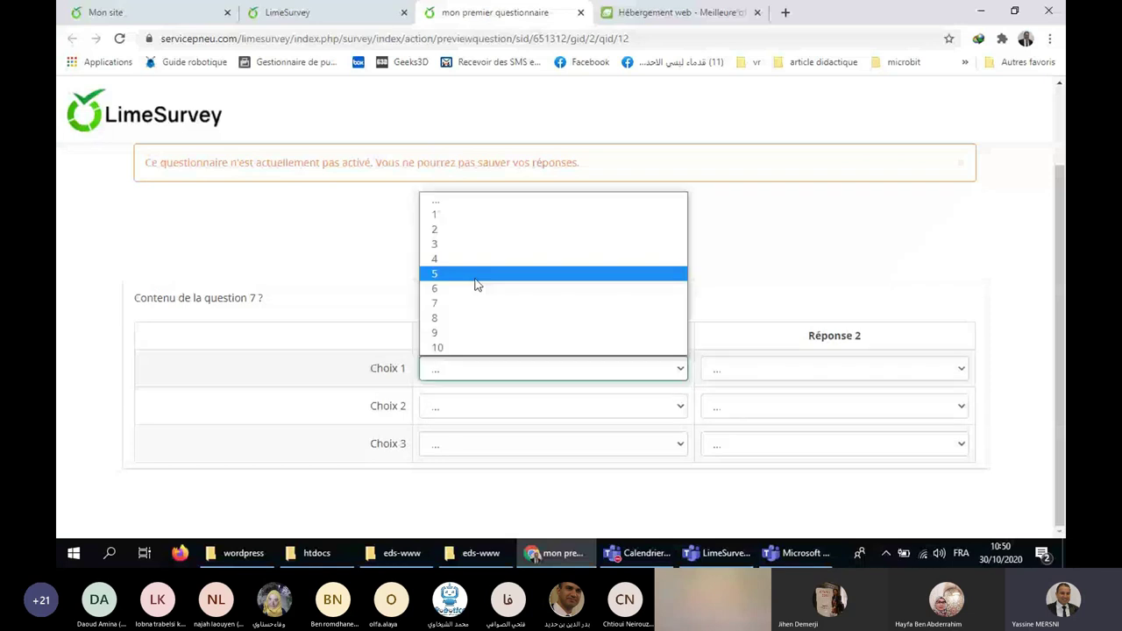
left_click(521, 406)
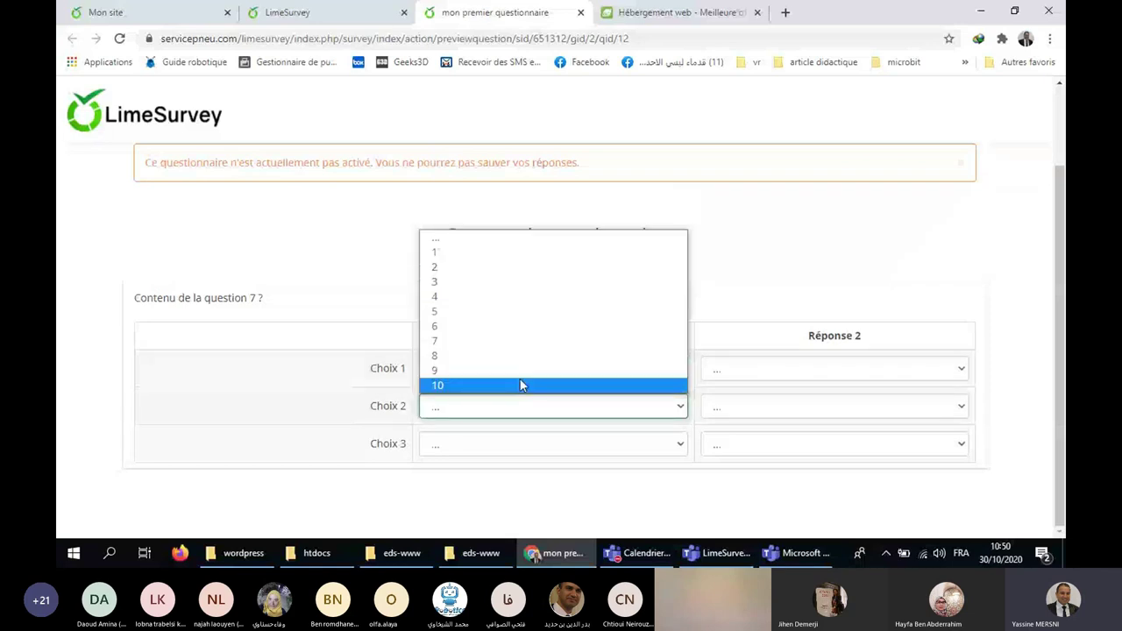
left_click(434, 355)
left_click(552, 443)
left_click(437, 424)
left_click(785, 369)
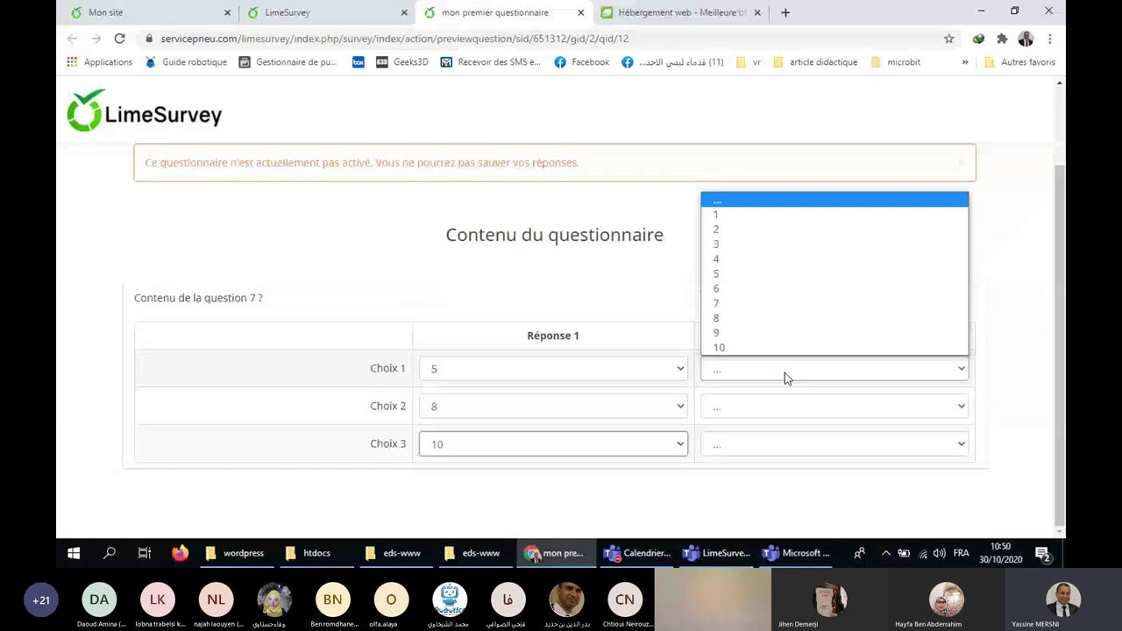
left_click(716, 304)
left_click(833, 405)
left_click(717, 273)
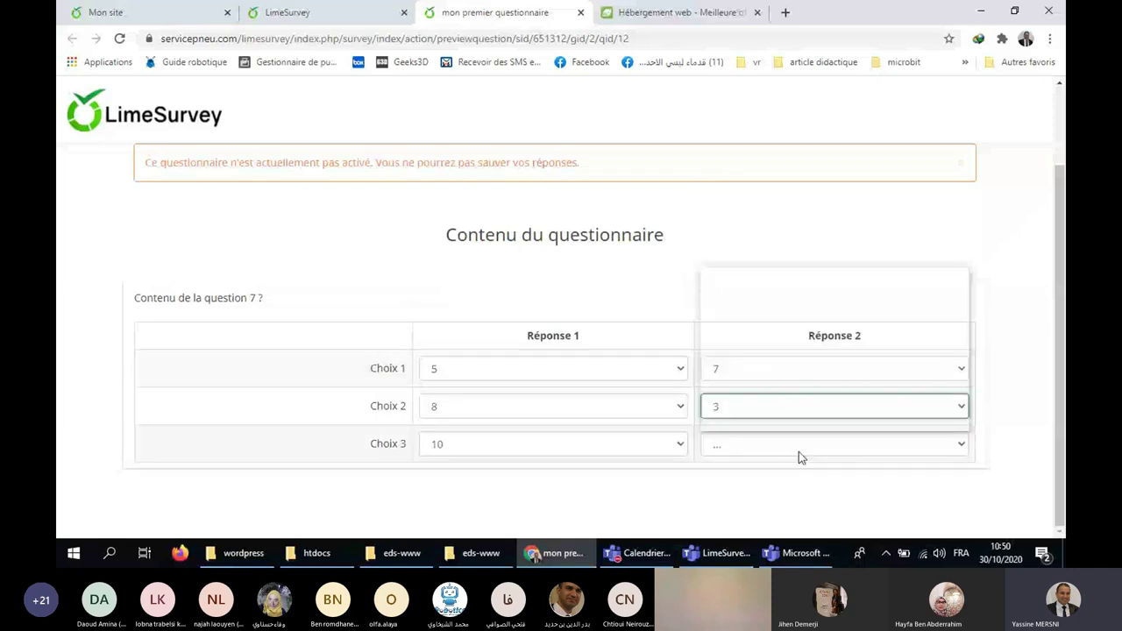
left_click(728, 298)
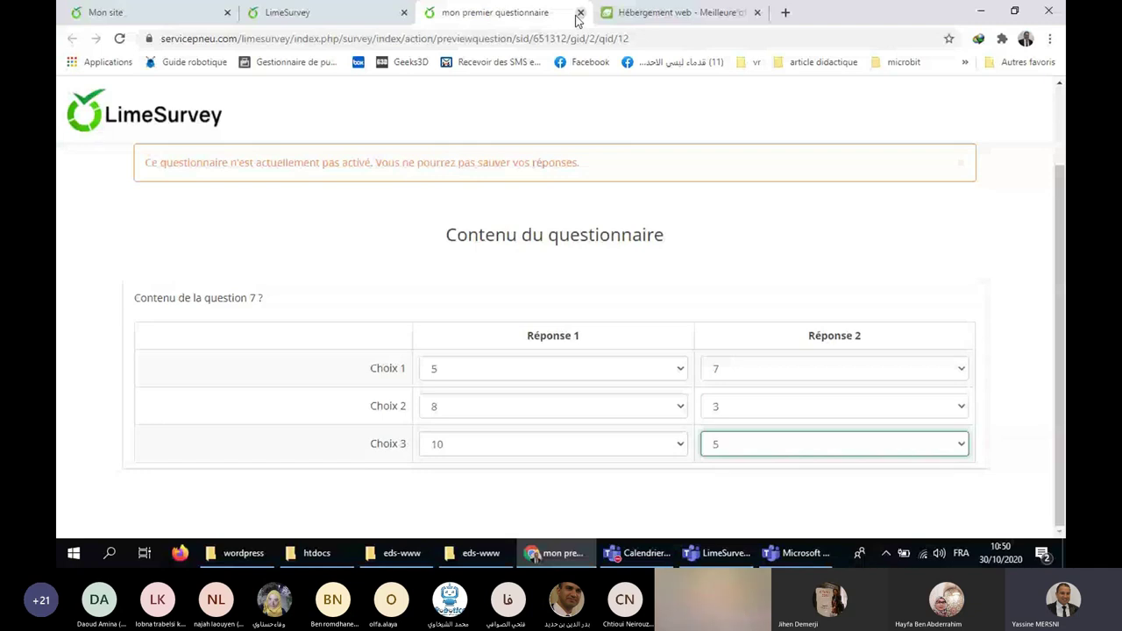
left_click(579, 13)
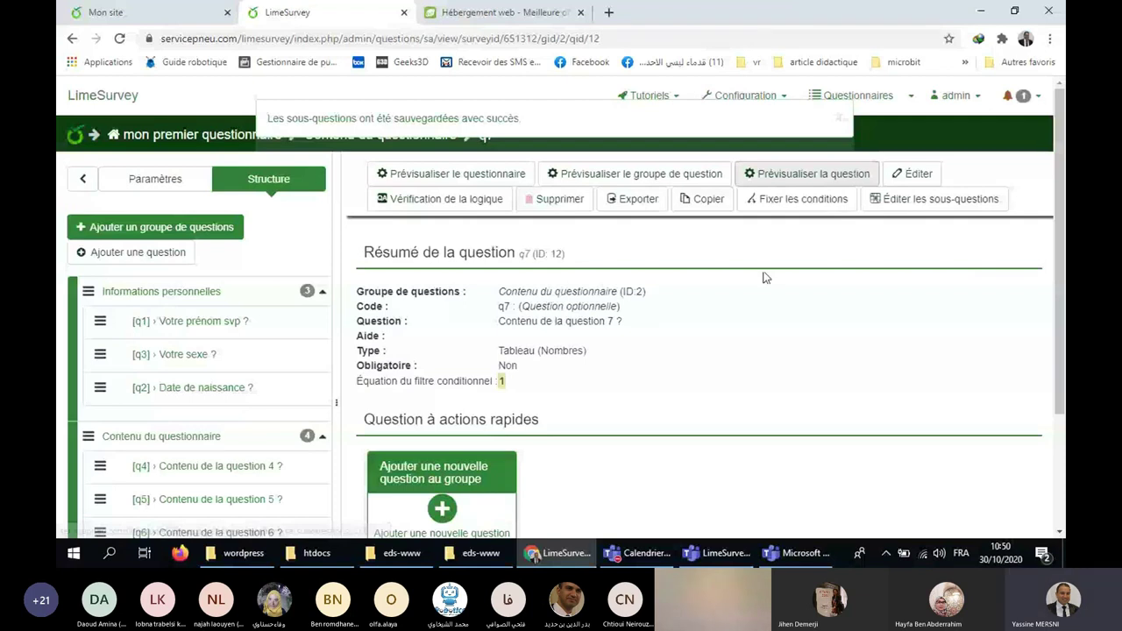
Show the survey overview and general settings of 'mon premier questionnaire'.
left_click(182, 184)
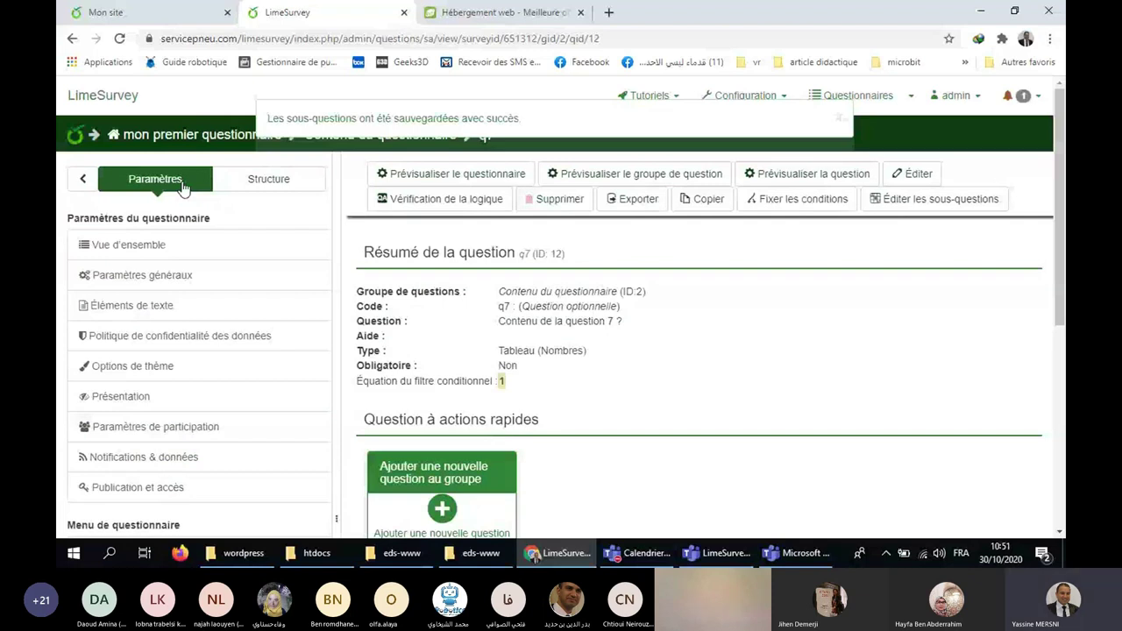
left_click(183, 189)
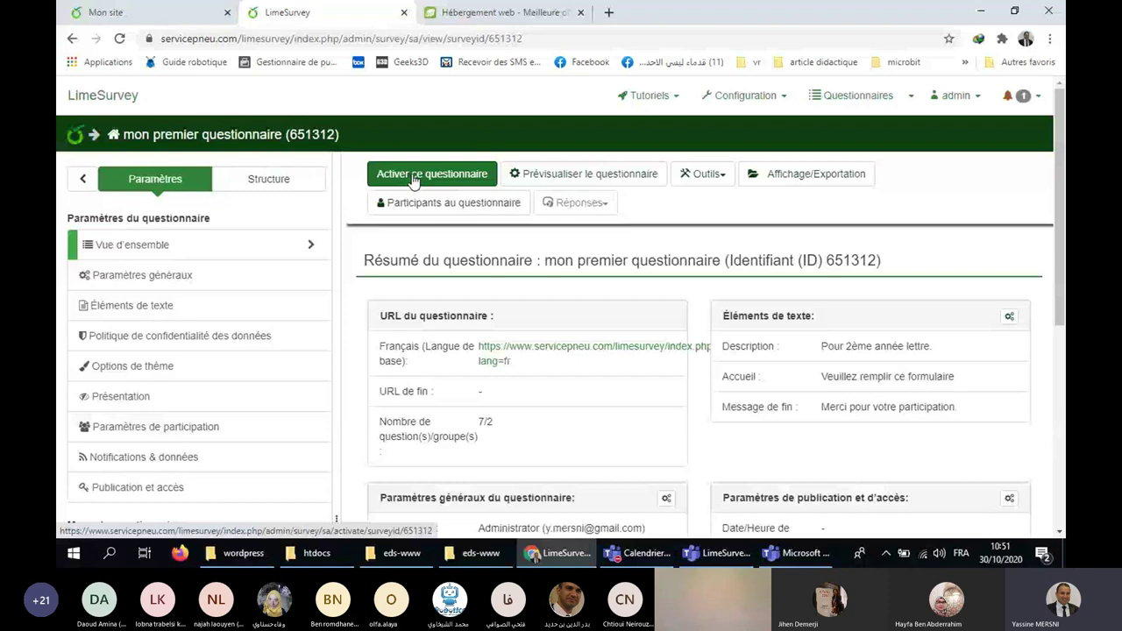
left_click(179, 277)
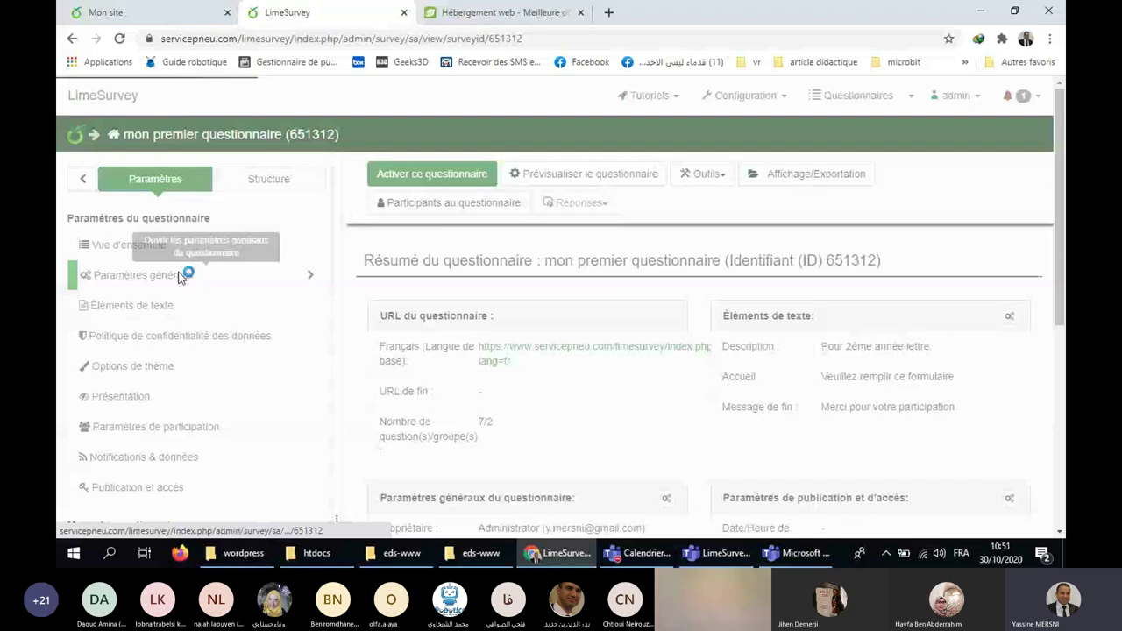
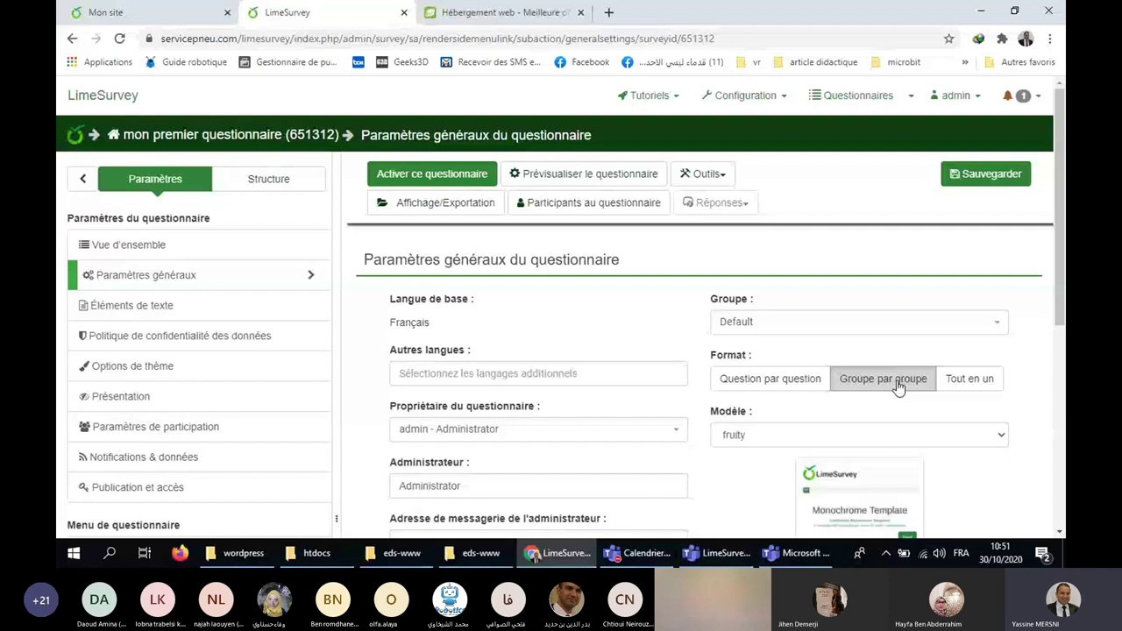
Set the survey format to 'Question par question' after briefly trying 'Tout en un'.
left_click(966, 386)
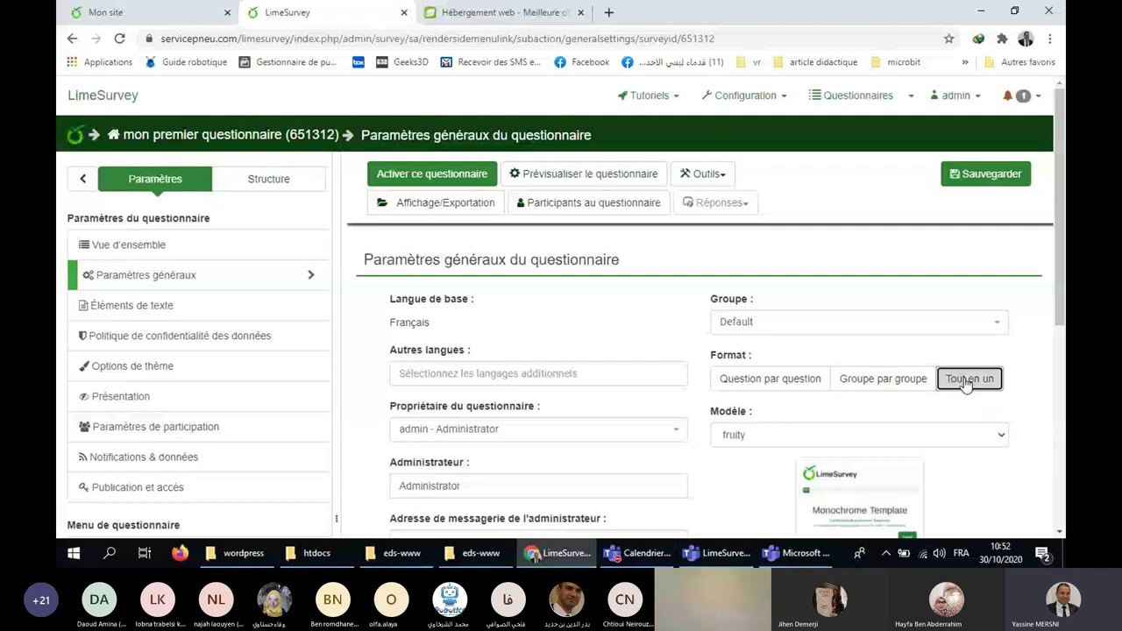
left_click(780, 378)
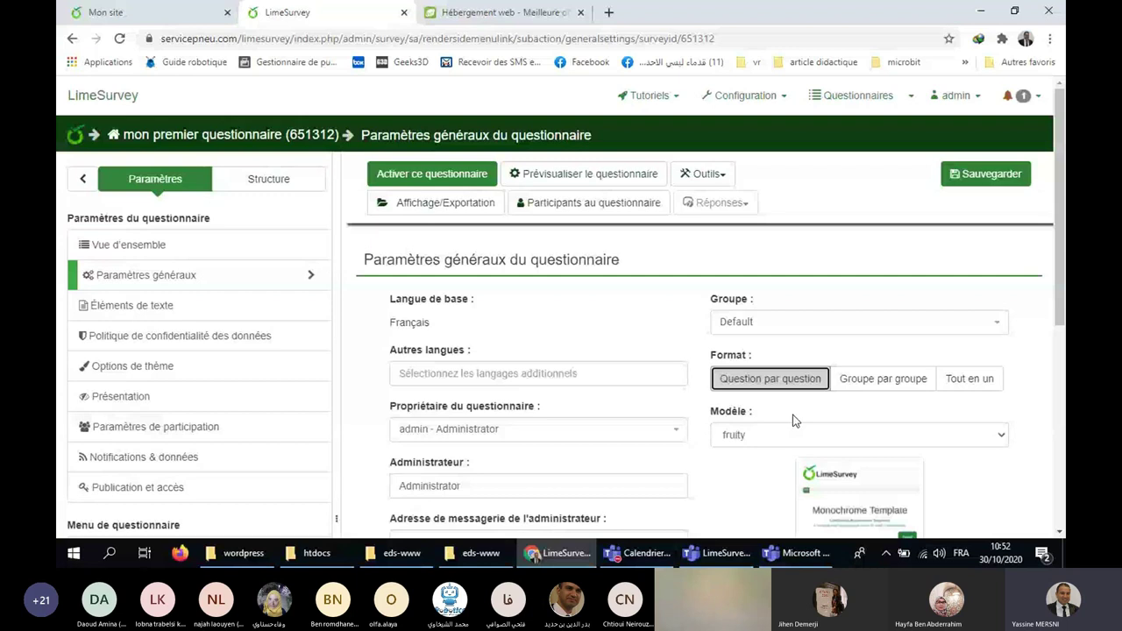
left_click(131, 305)
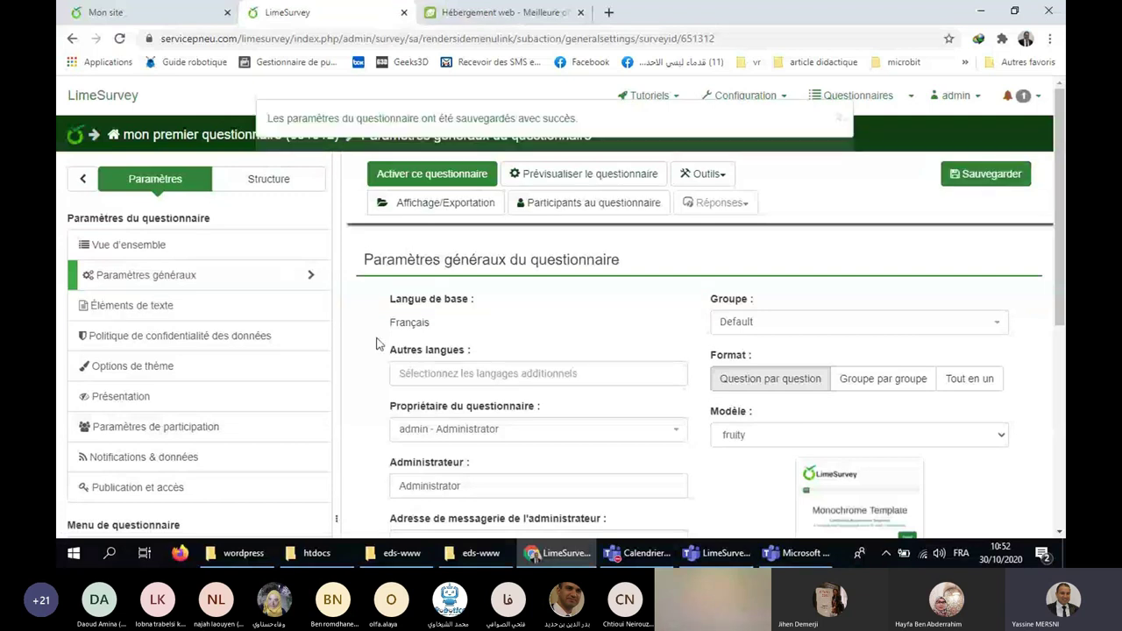
Browse the Éléments de texte and Politique de confidentialité pages, then return to the survey overview.
left_click(171, 308)
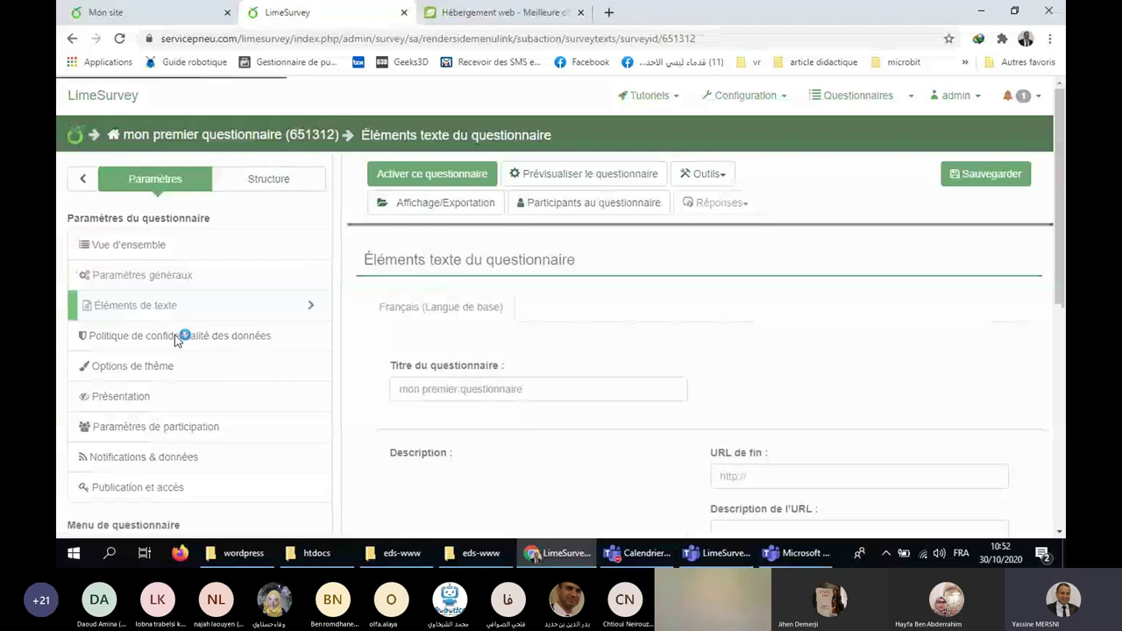
left_click(175, 337)
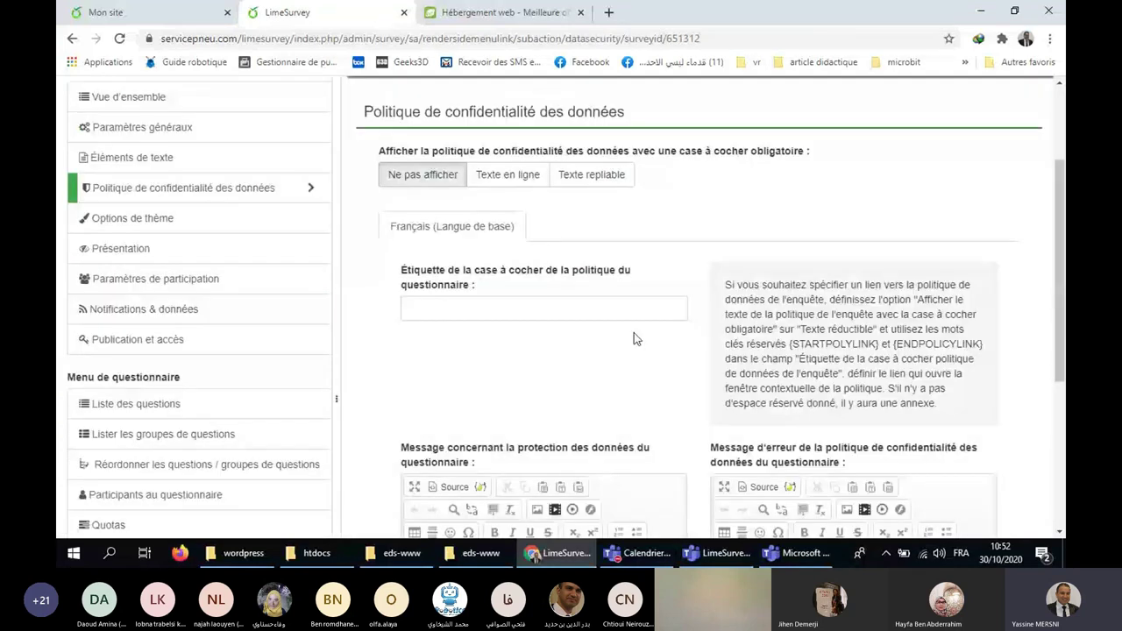
left_click_drag(634, 338, 717, 290)
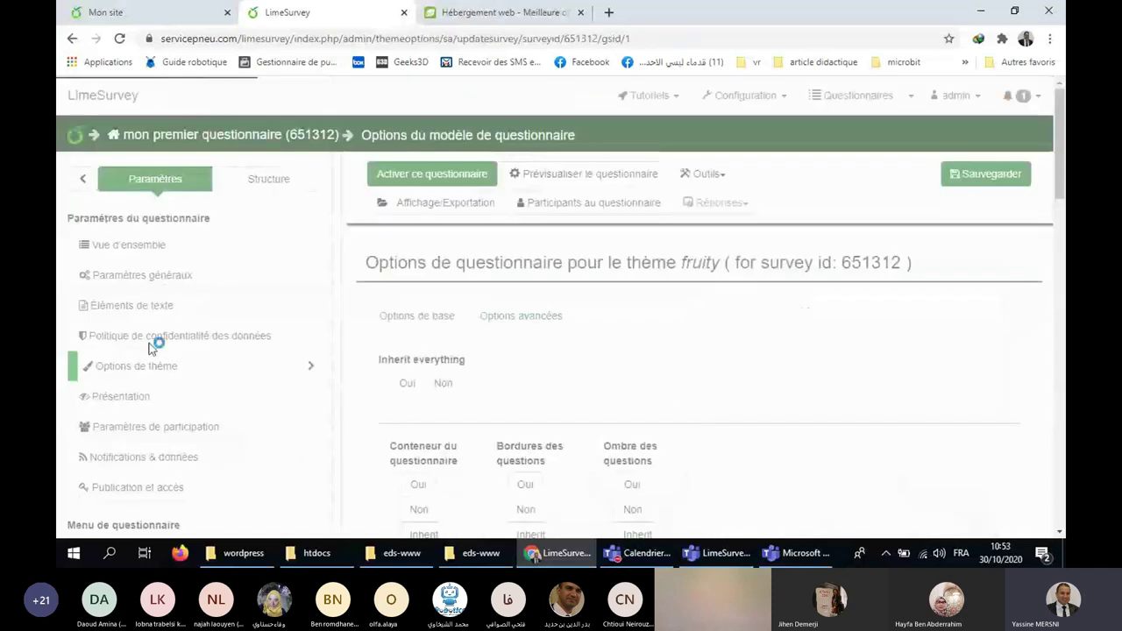
scroll(281, 351, "down", 1)
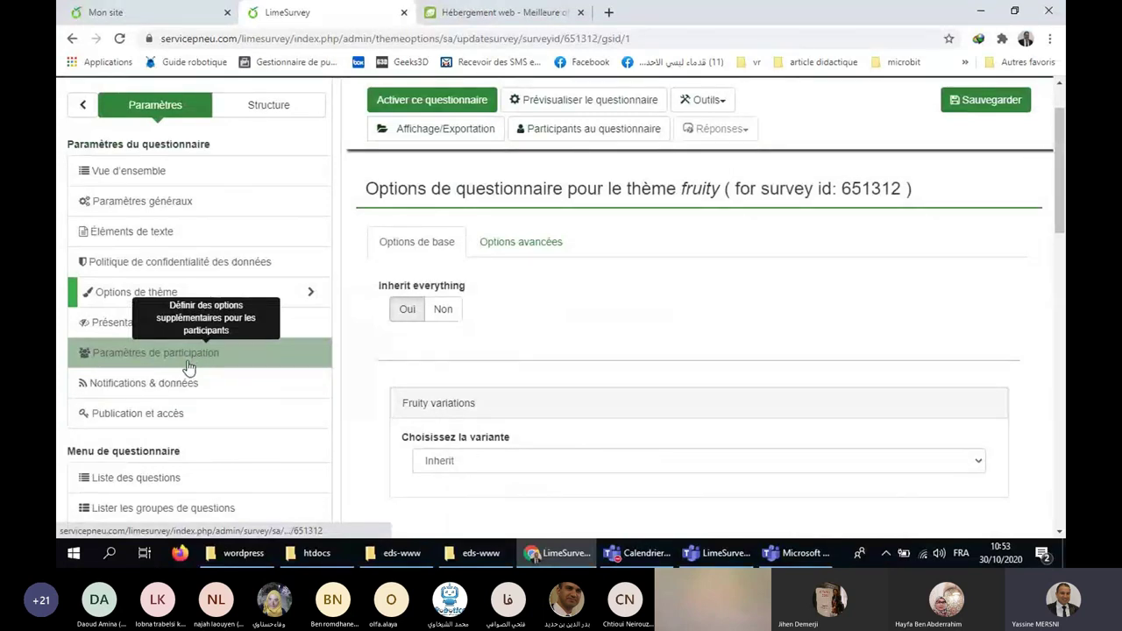
scroll(223, 368, "down", 2)
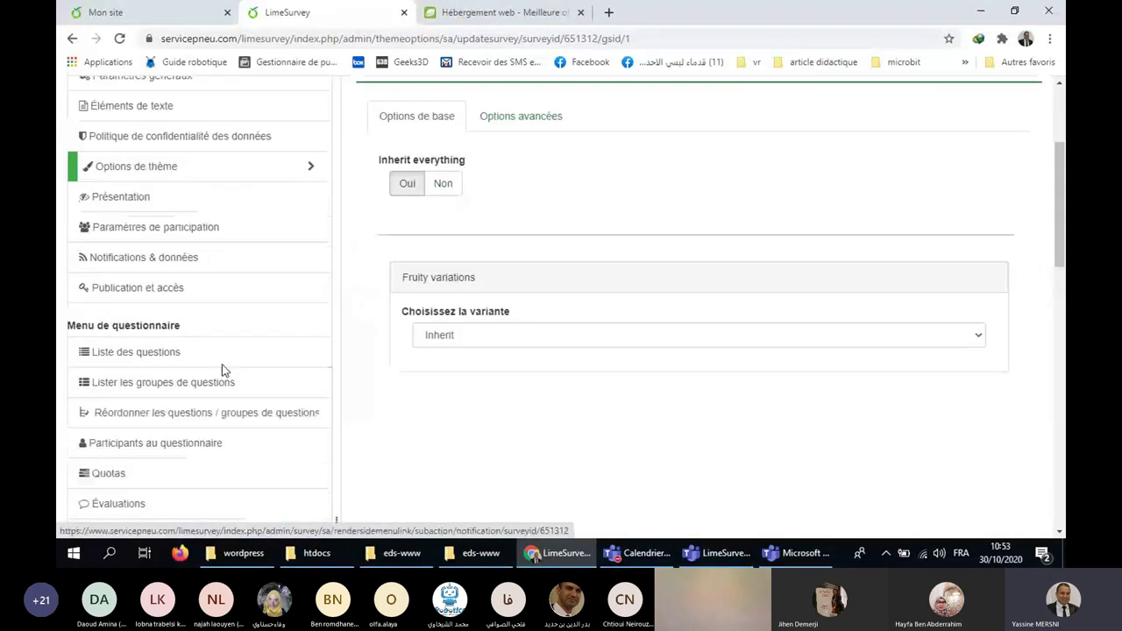
scroll(301, 429, "down", 1)
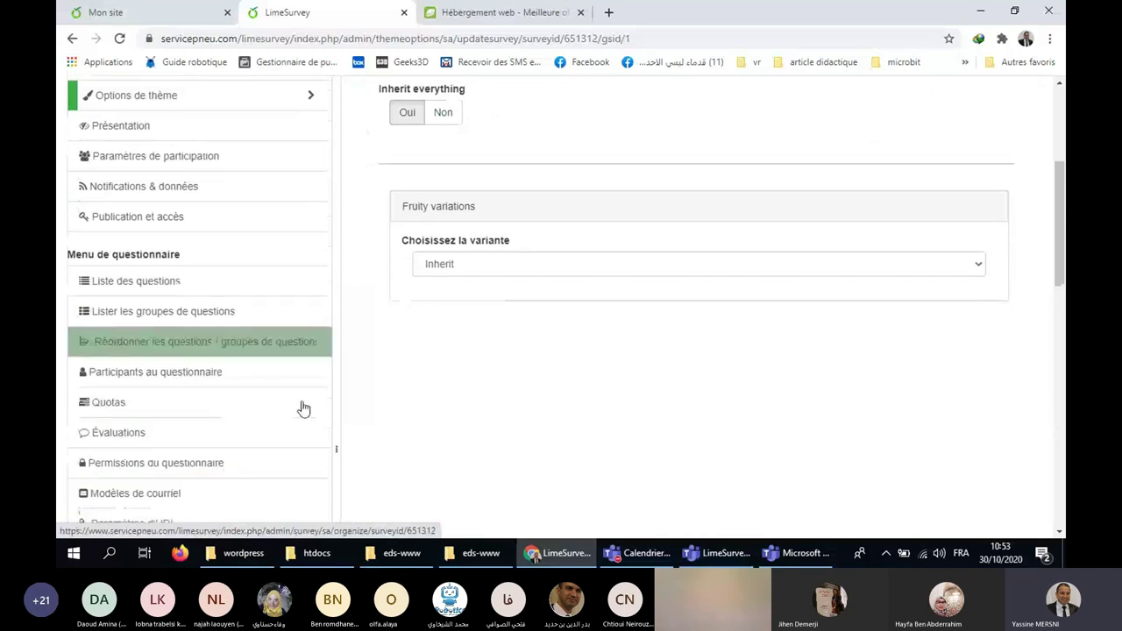
scroll(302, 409, "down", 2)
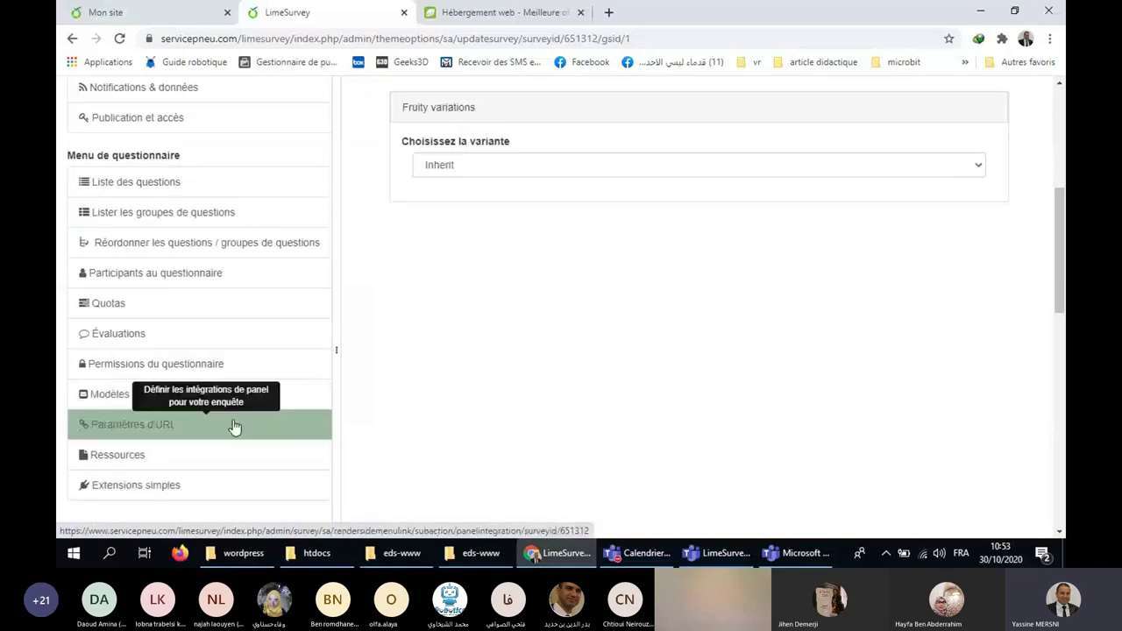
scroll(233, 429, "up", 3)
scroll(237, 436, "up", 3)
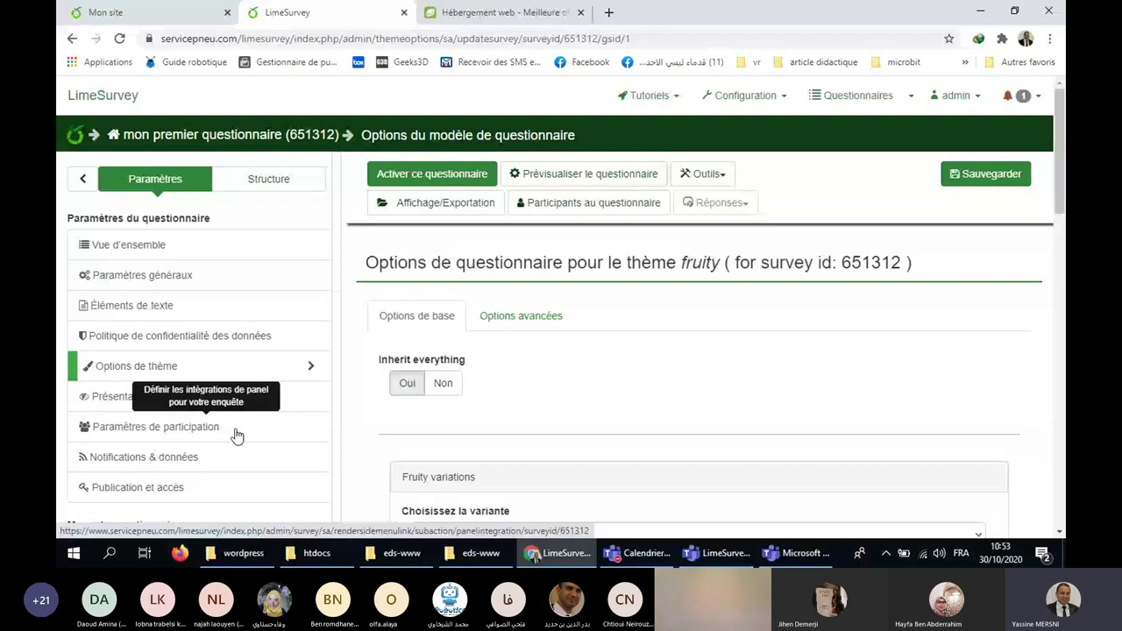
key("alt+Left")
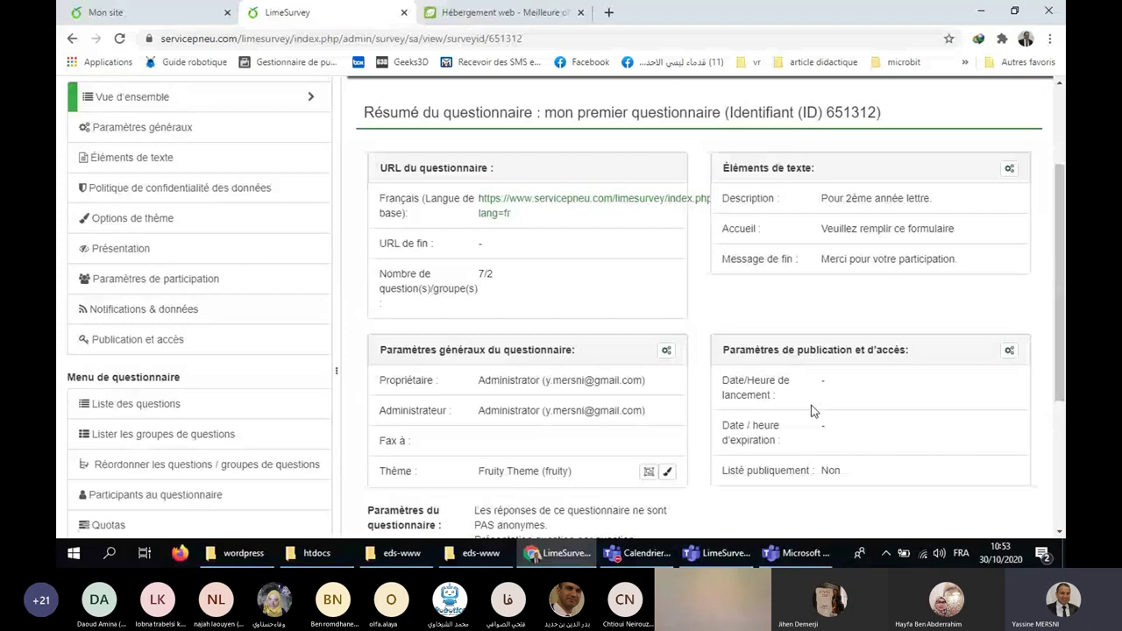
scroll(811, 411, "up", 3)
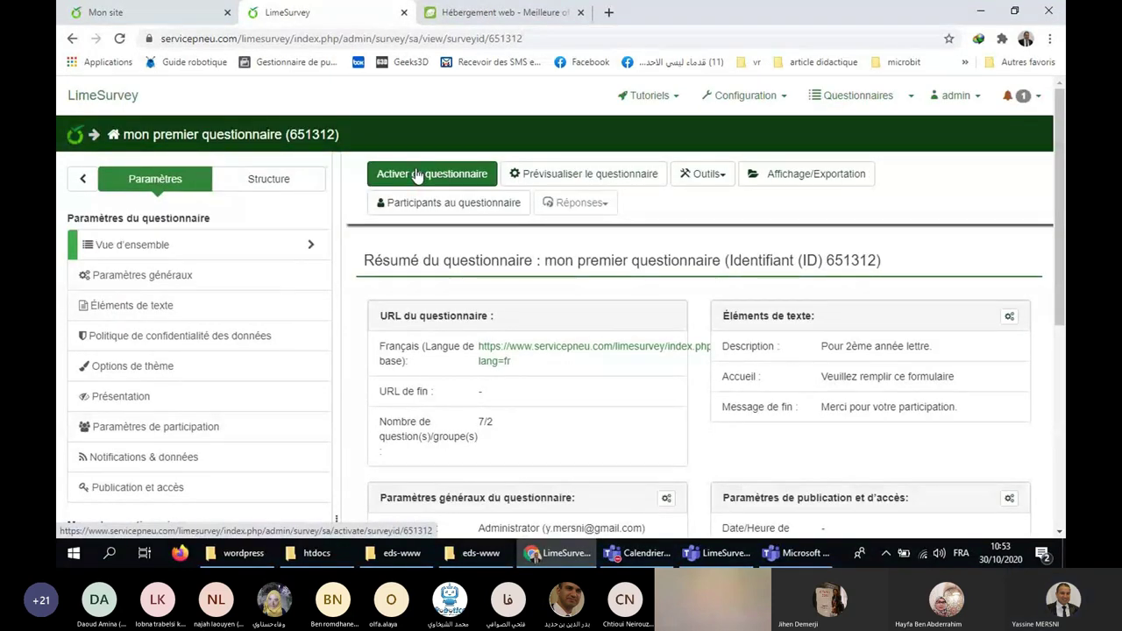
Review the locked-settings warning and save & activate the survey with every option left at Non.
left_click(419, 174)
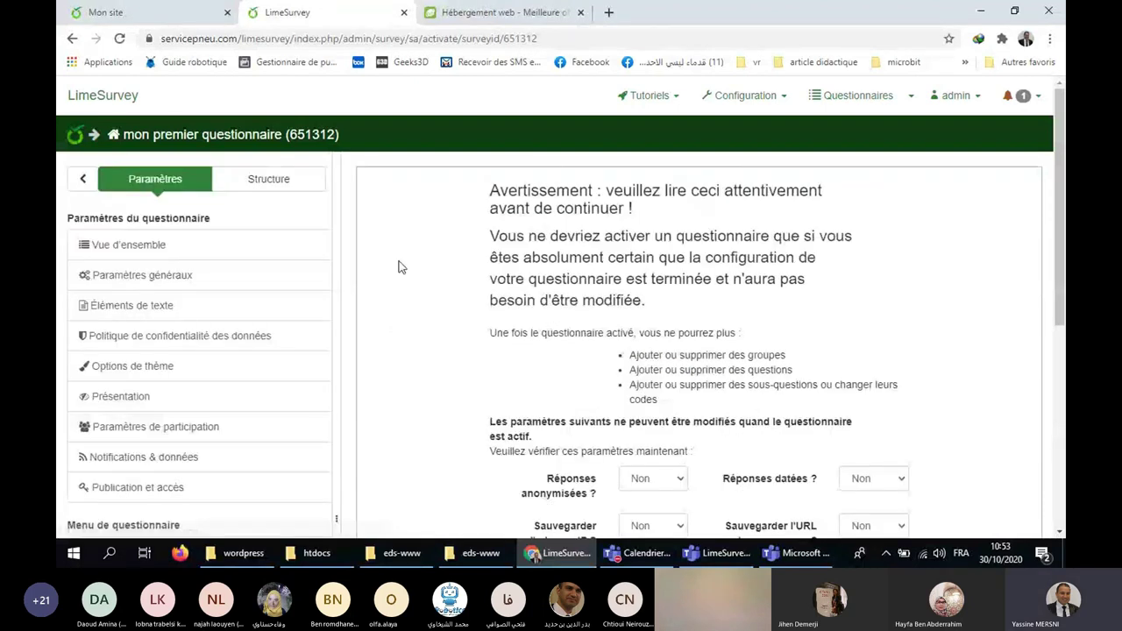
scroll(572, 345, "down", 1)
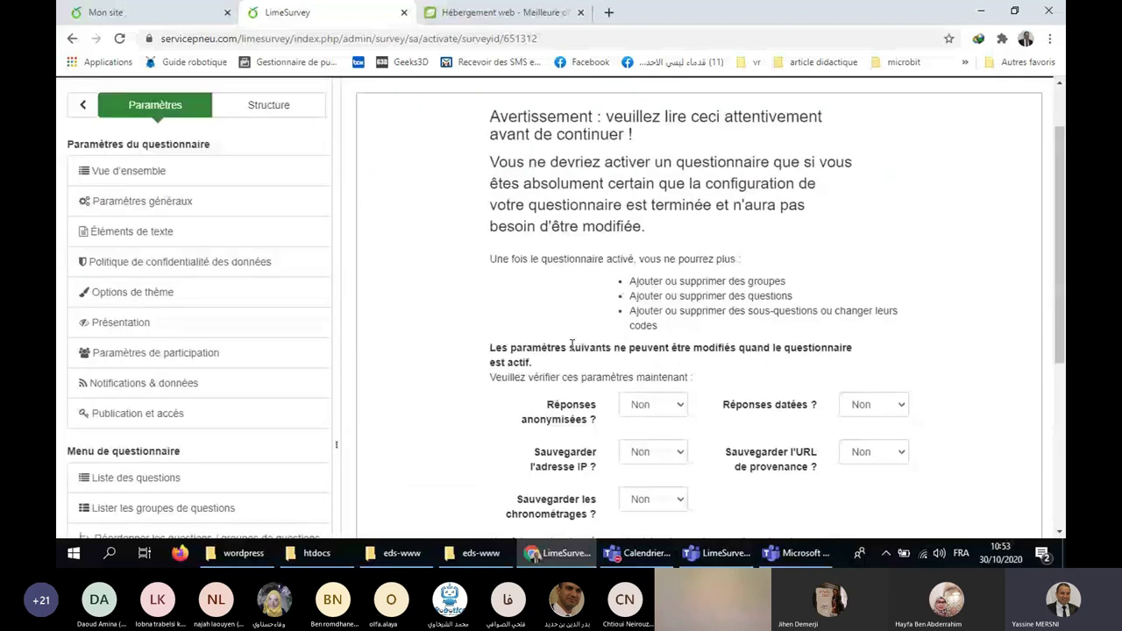
left_click_drag(580, 348, 852, 348)
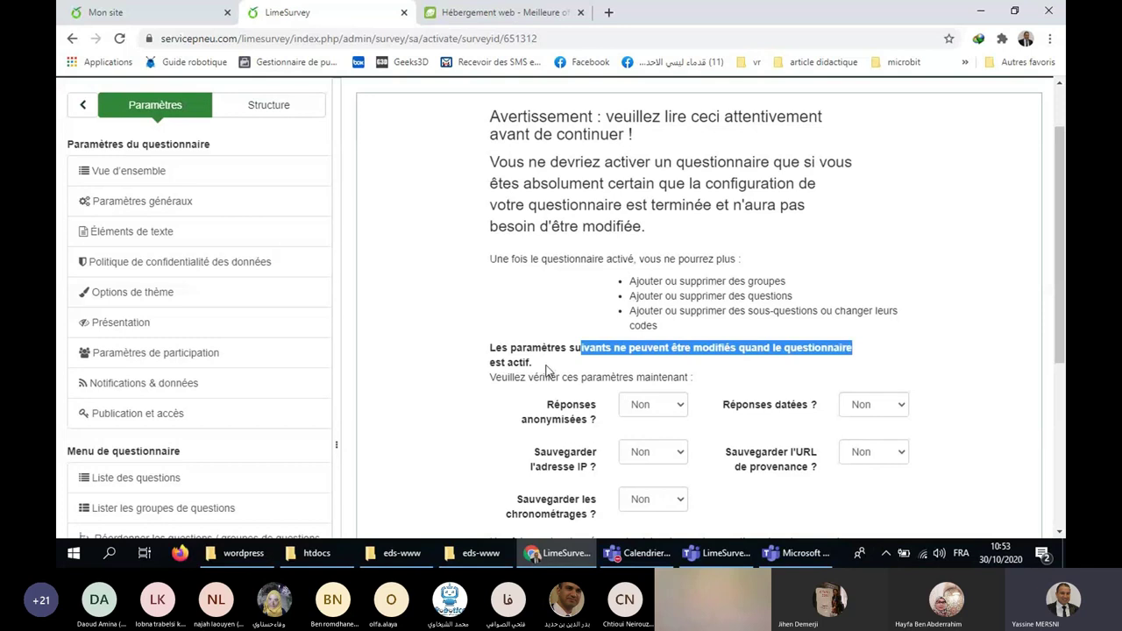
left_click(541, 367)
left_click_drag(541, 367, 476, 344)
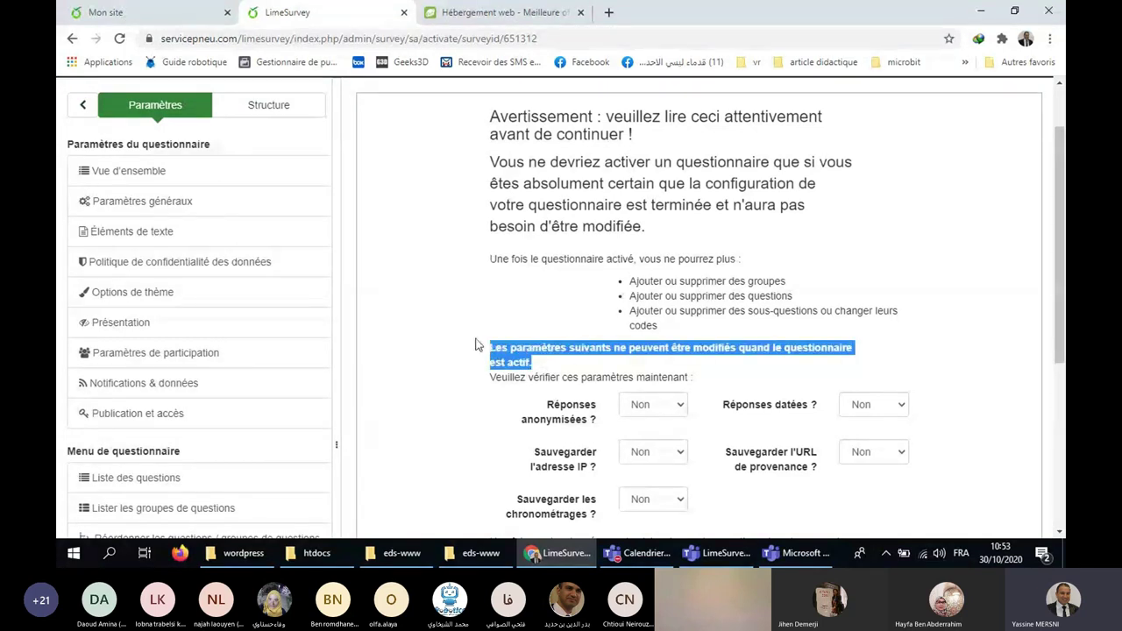
scroll(561, 336, "down", 3)
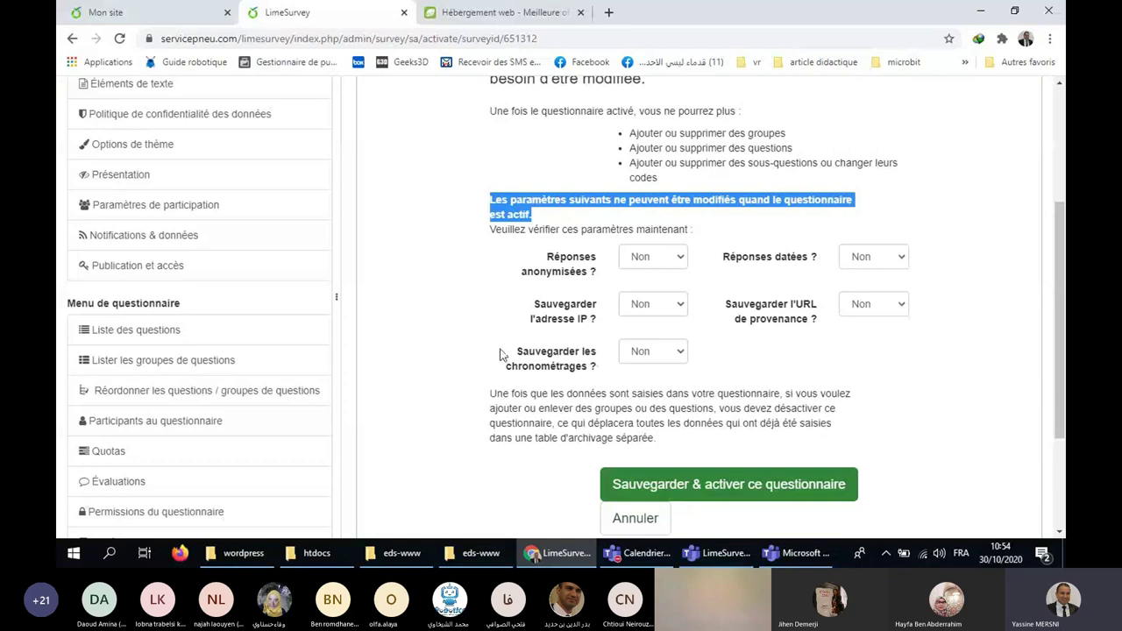
left_click(847, 135)
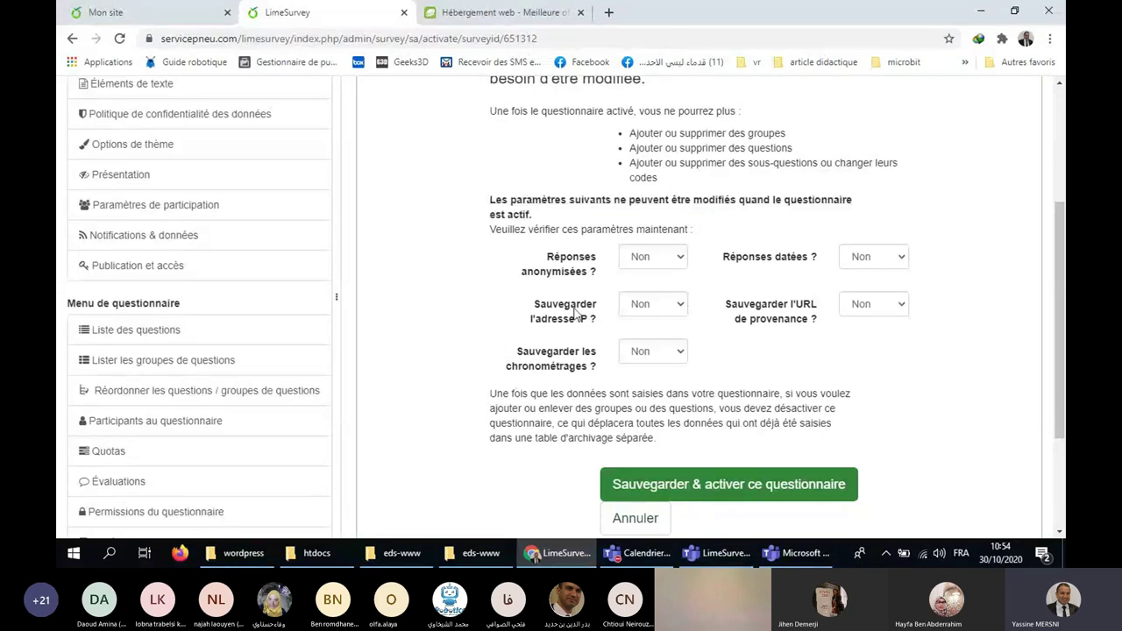
scroll(733, 318, "up", 2)
scroll(739, 308, "up", 1)
scroll(744, 318, "down", 5)
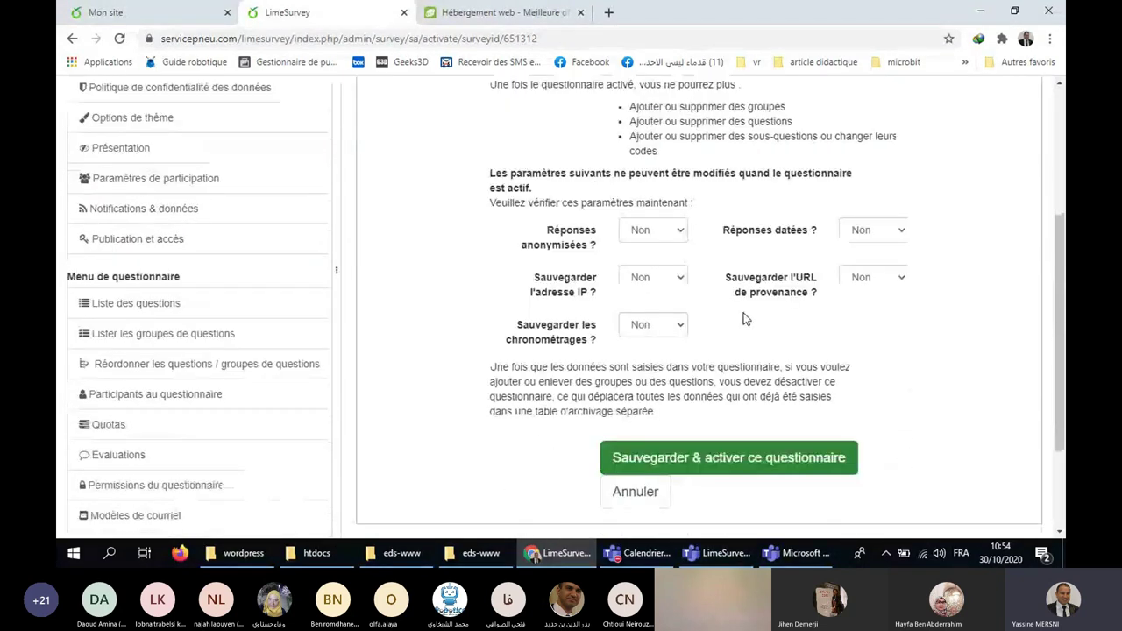
left_click(776, 316)
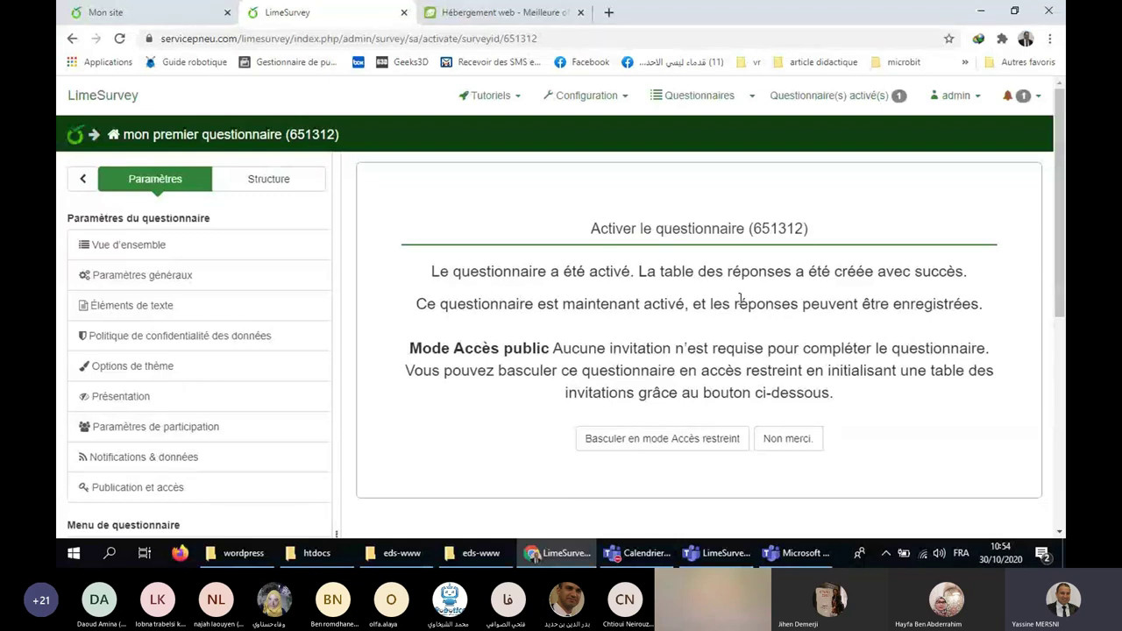
Keep the activated survey in public access mode by choosing 'Non merci.'.
left_click_drag(550, 349, 409, 350)
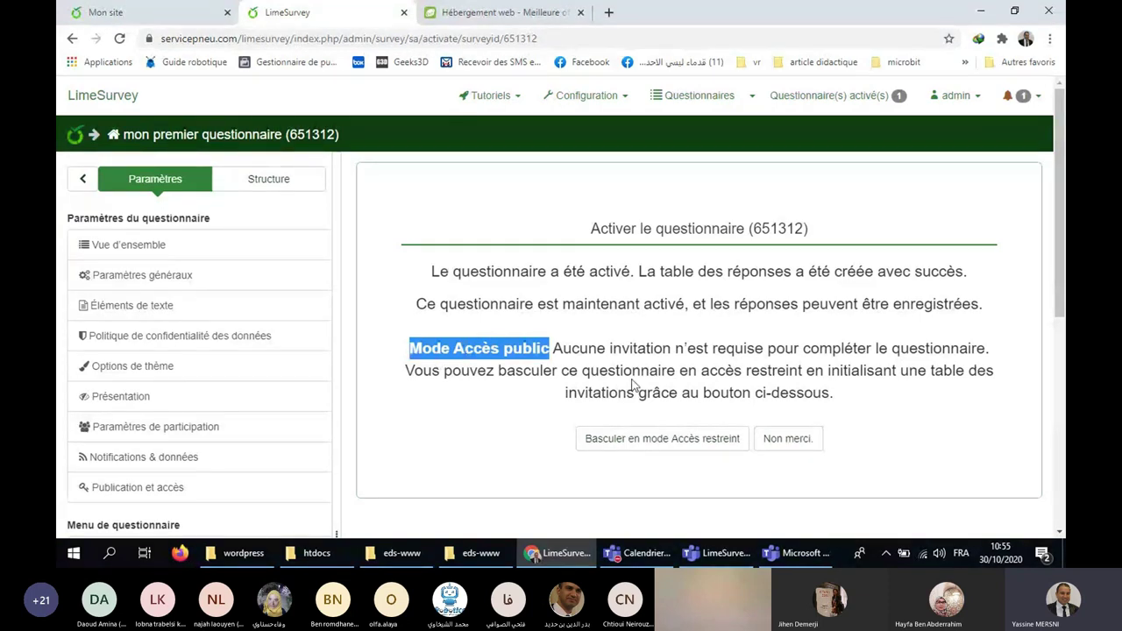
left_click(792, 443)
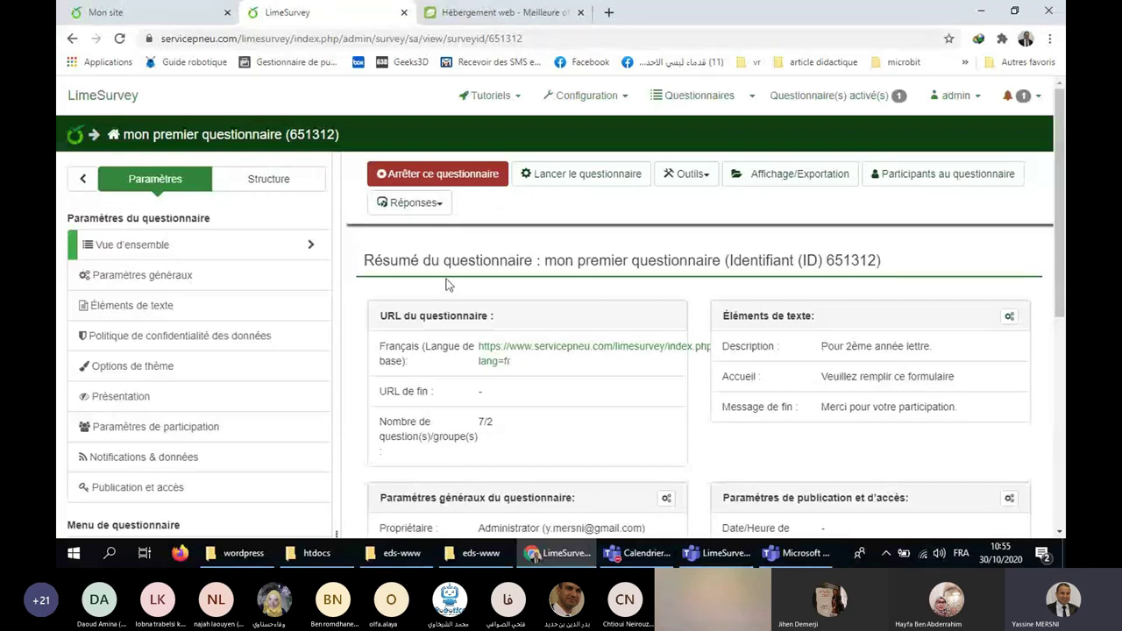
Open the survey's public start page in a new tab and select its full address.
right_click(540, 349)
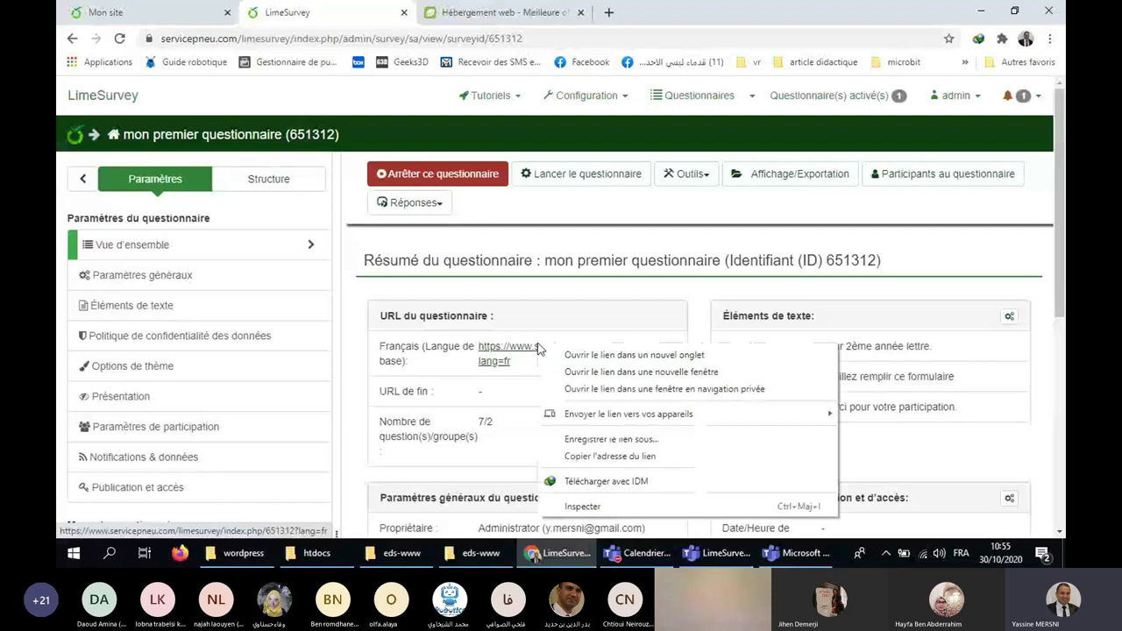
left_click(613, 354)
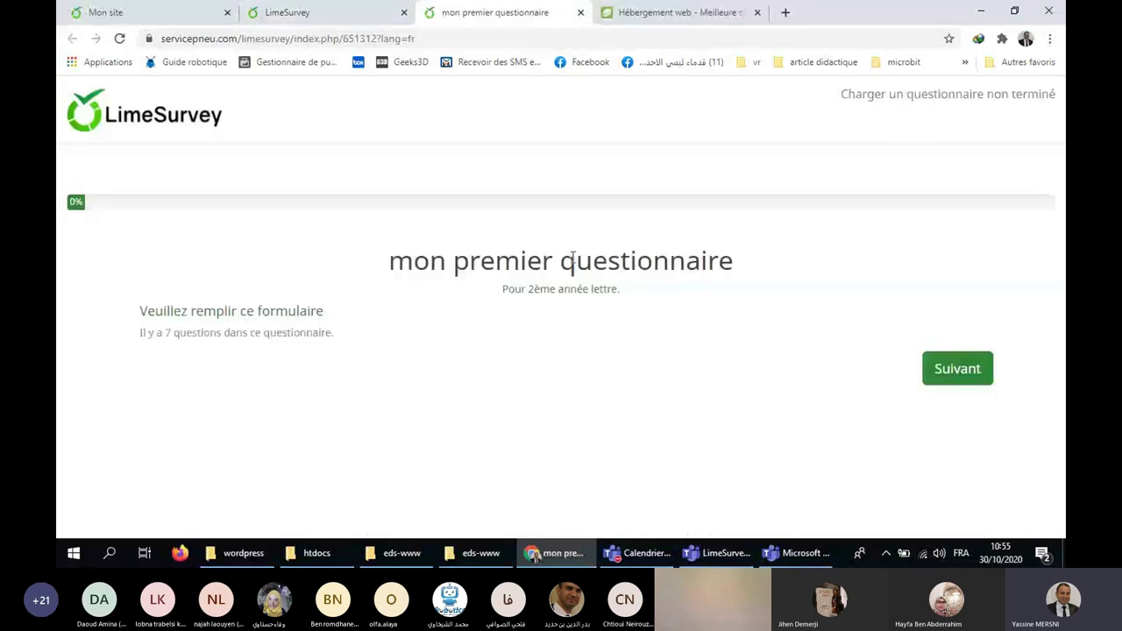
left_click(429, 33)
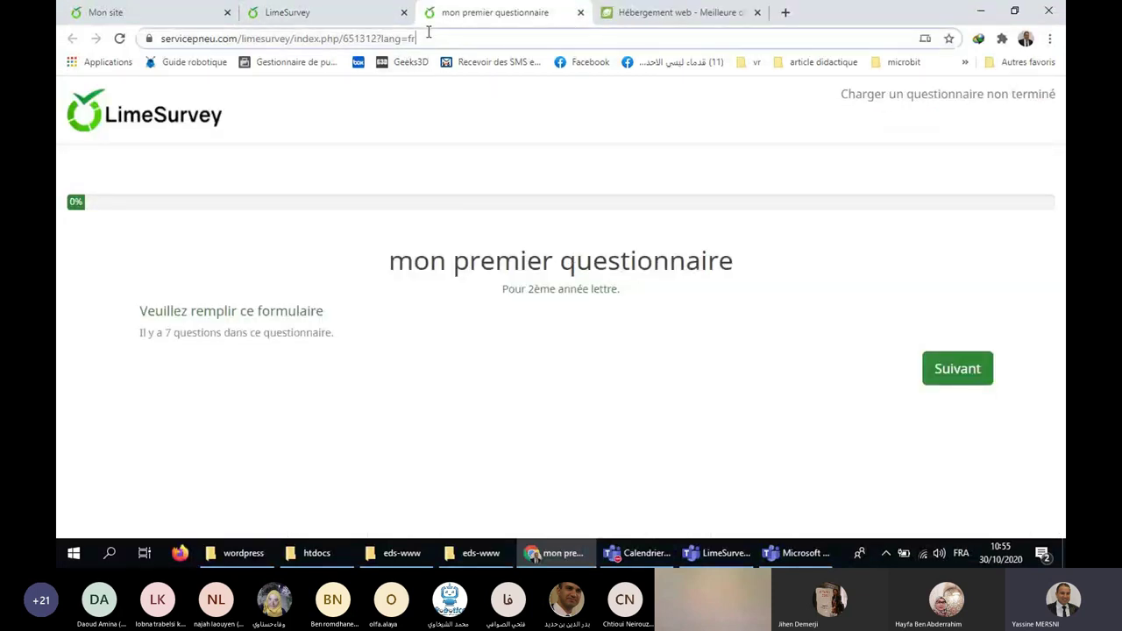
key("ctrl+a")
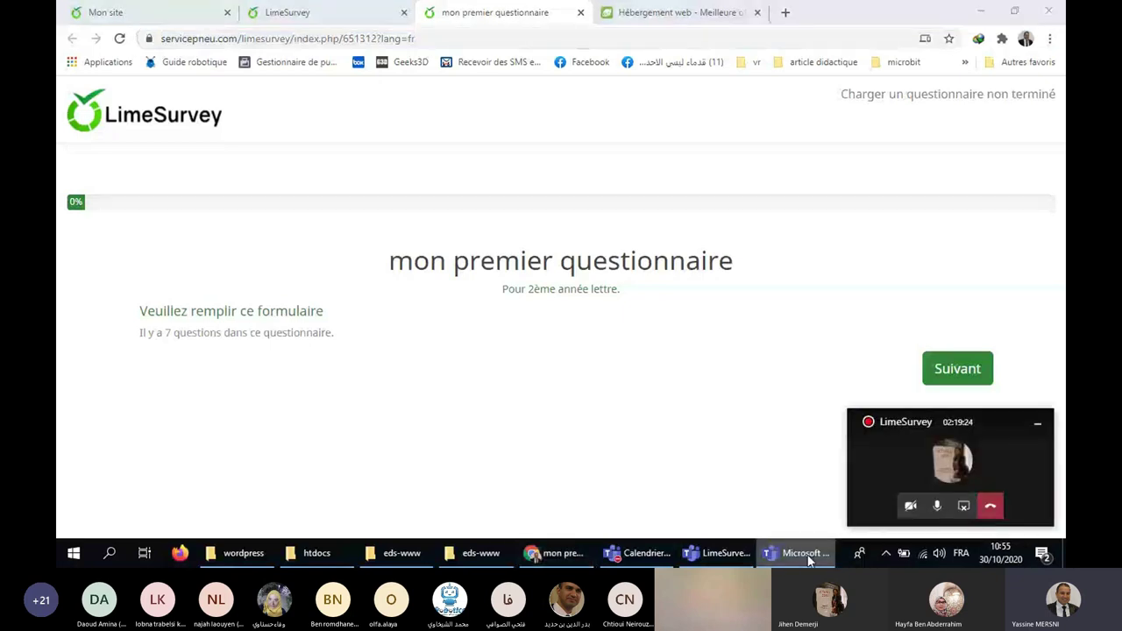
left_click(733, 556)
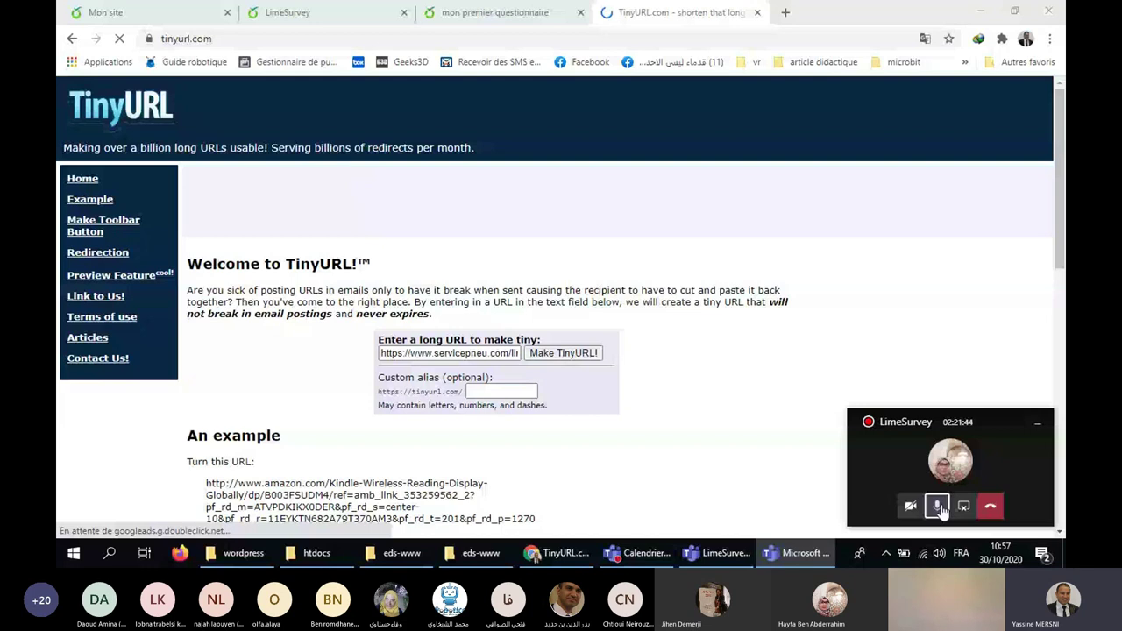
Select the newly generated tinyurl.com short link.
left_click_drag(382, 379, 215, 379)
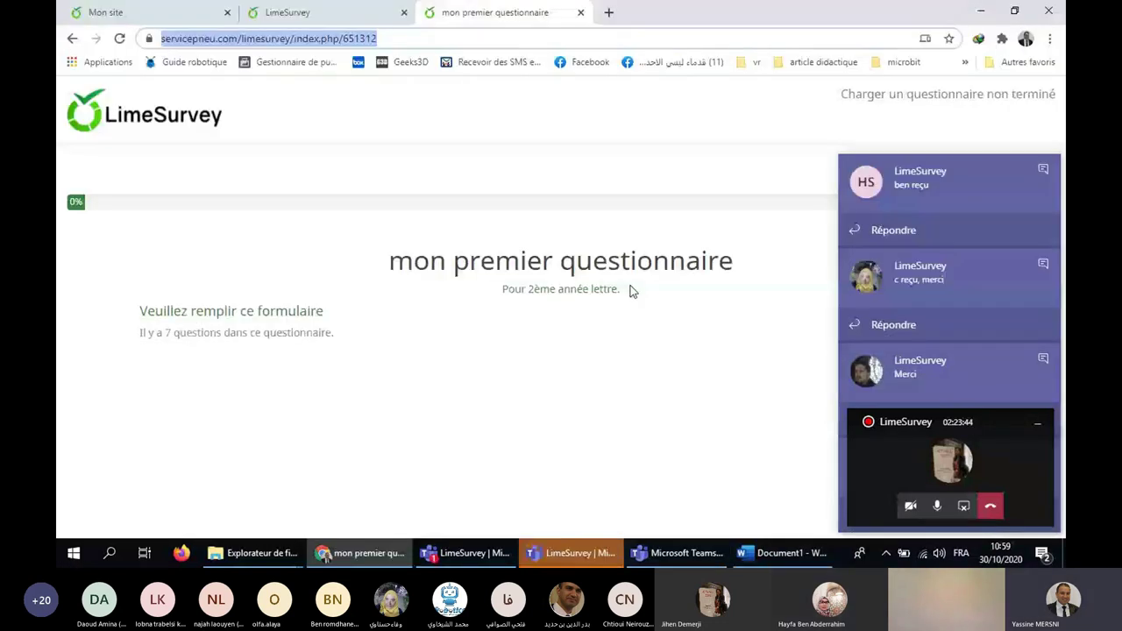
Load the tinyurl.com/y5nwarng short link, move on to the questions, then reload the link.
type("https://tinyurl.com/y5nwarng")
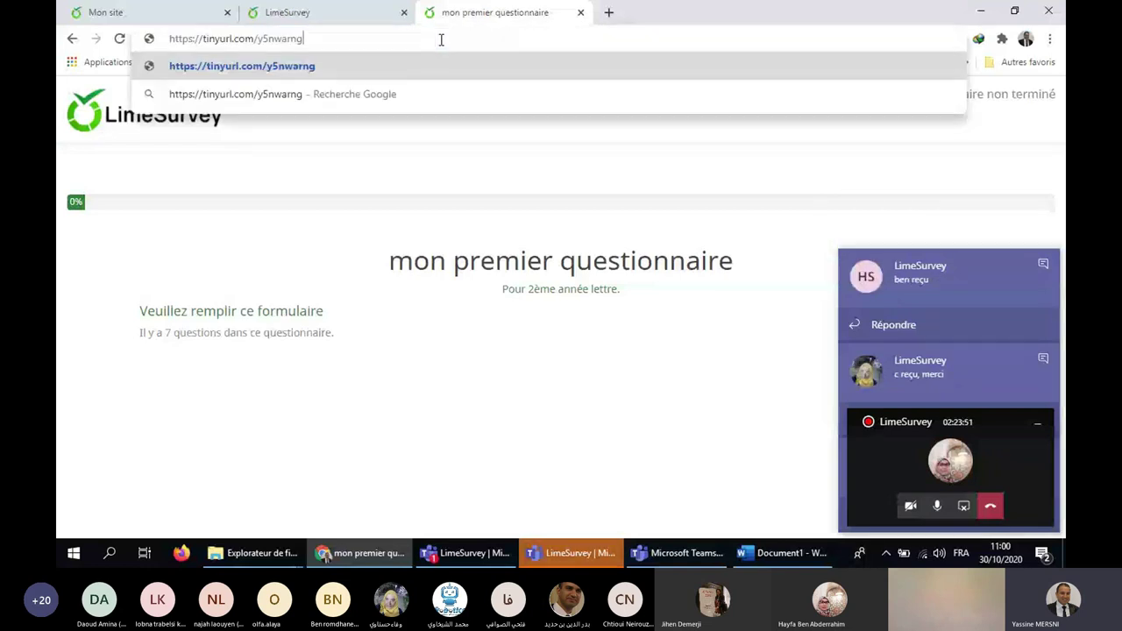
key("Return")
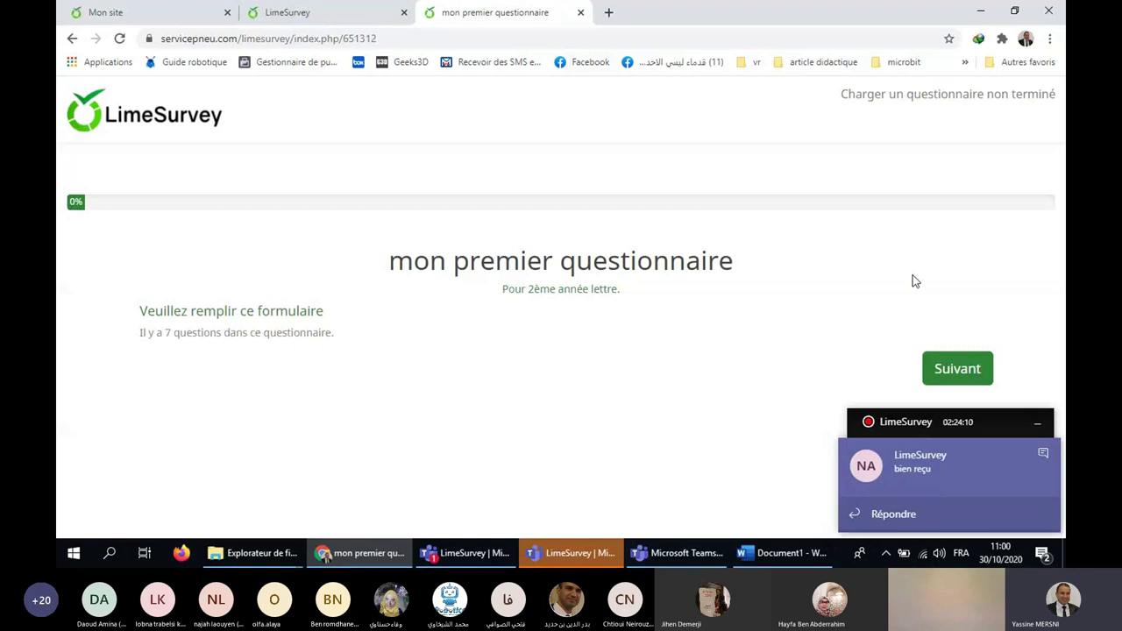
left_click(957, 368)
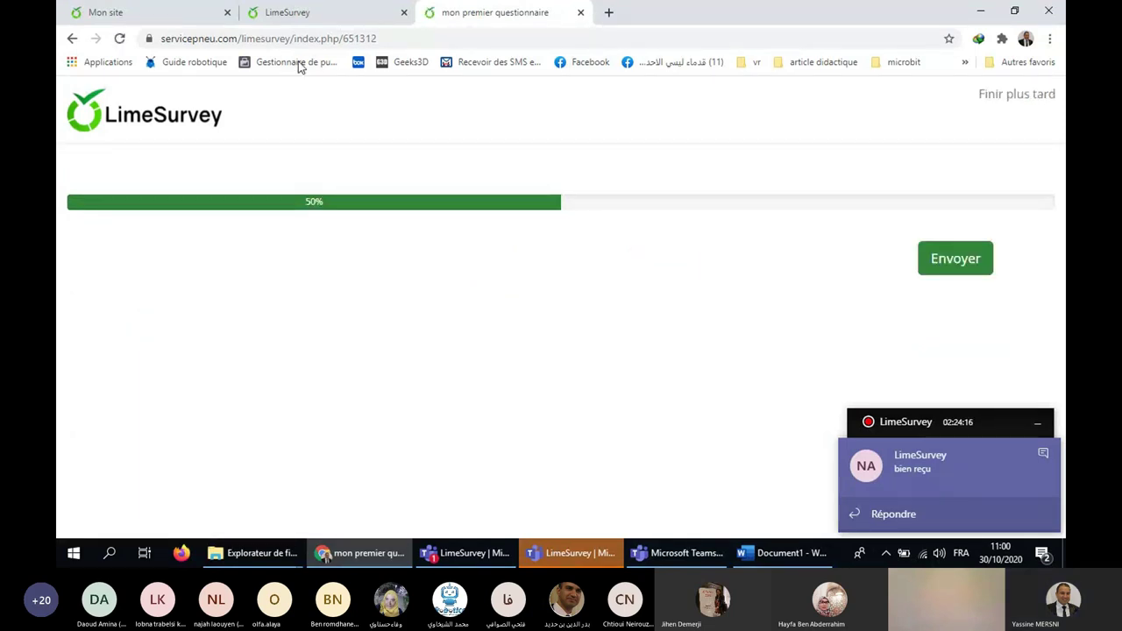
left_click_drag(313, 37, 366, 38)
triple_click(364, 38)
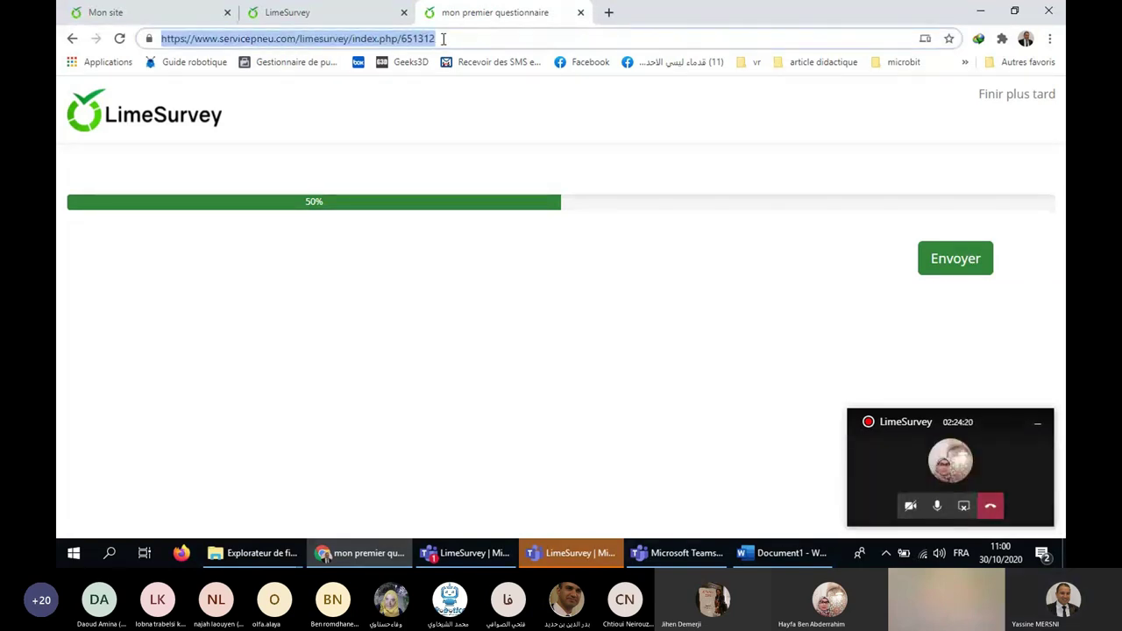
key("ctrl+v")
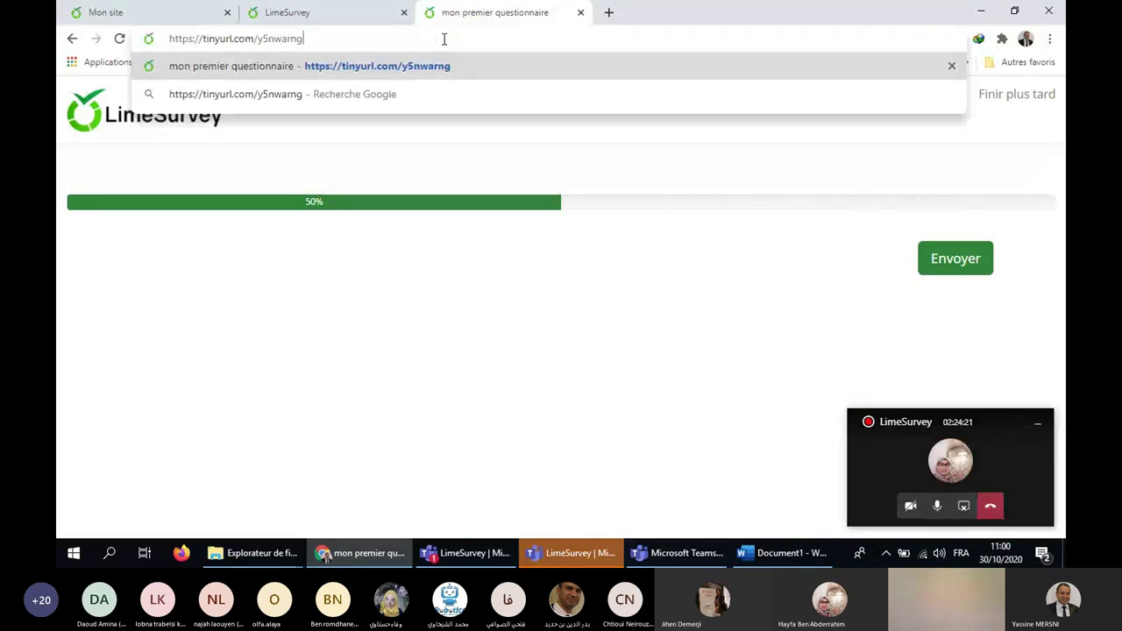
key("Return")
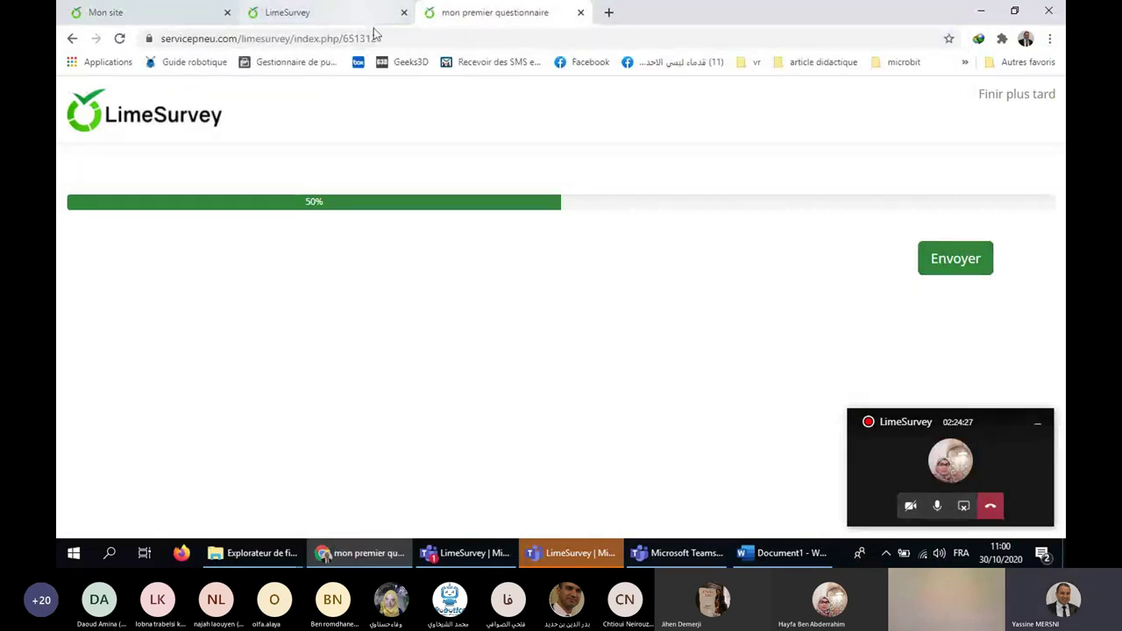
Open the short link in a fresh tab and bring up the Finir plus tard save form.
left_click(580, 12)
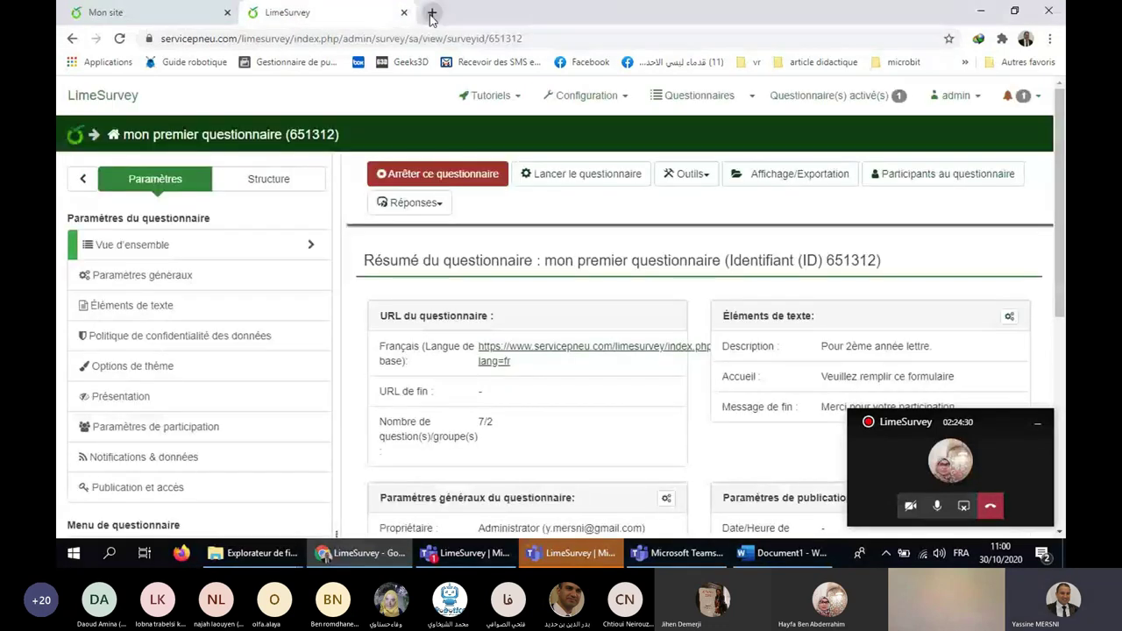
left_click(432, 14)
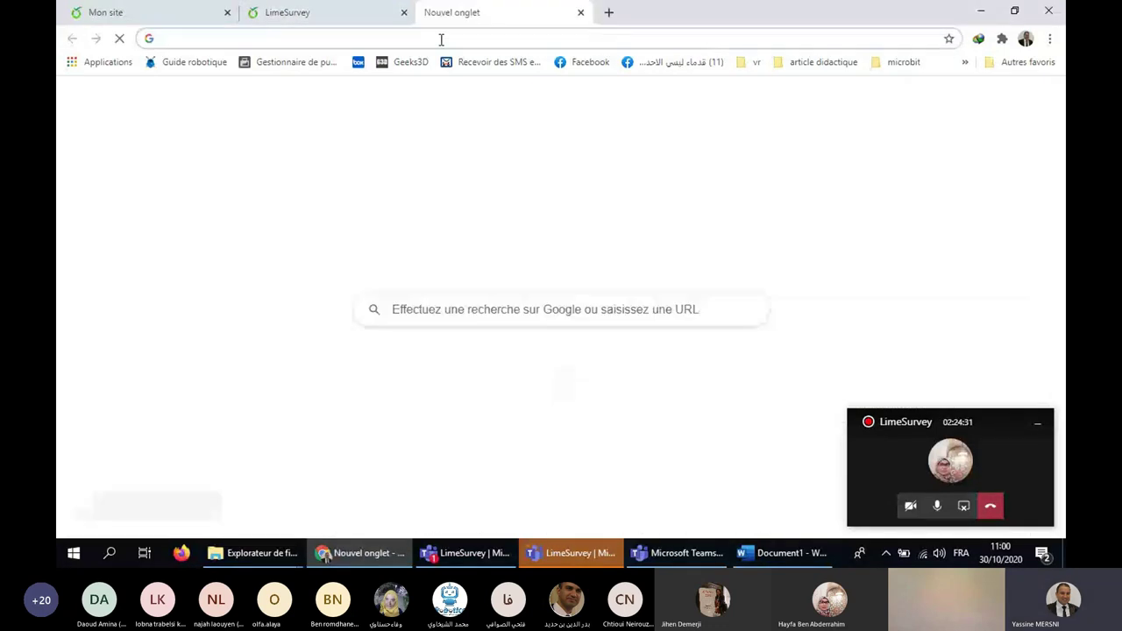
type("tinyurl.com/y5nwarng")
key("Return")
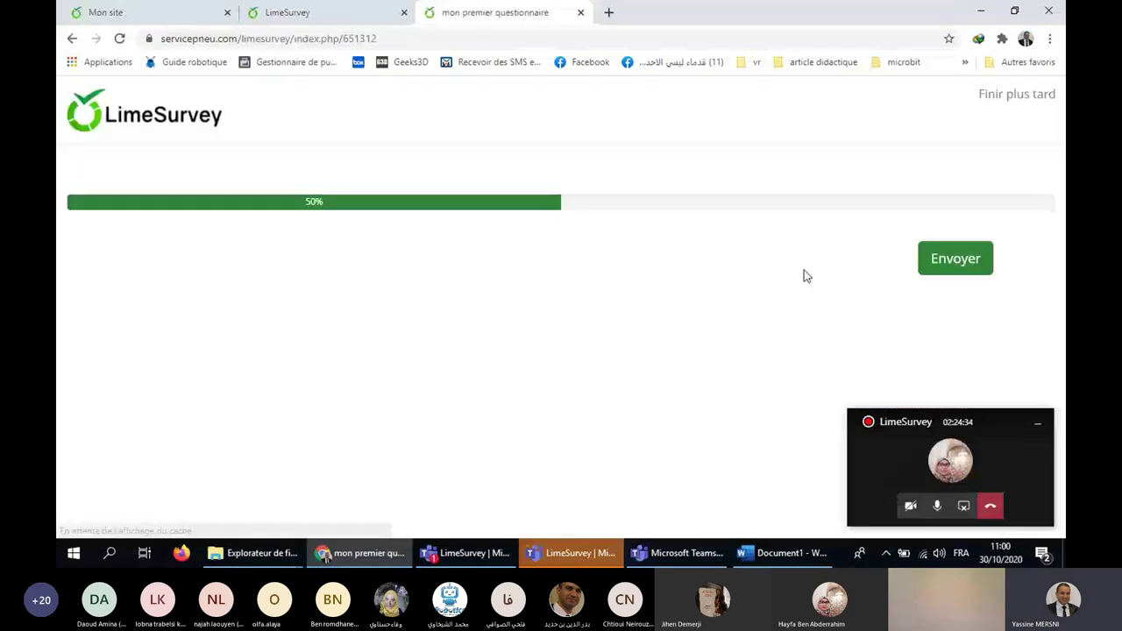
left_click(1007, 102)
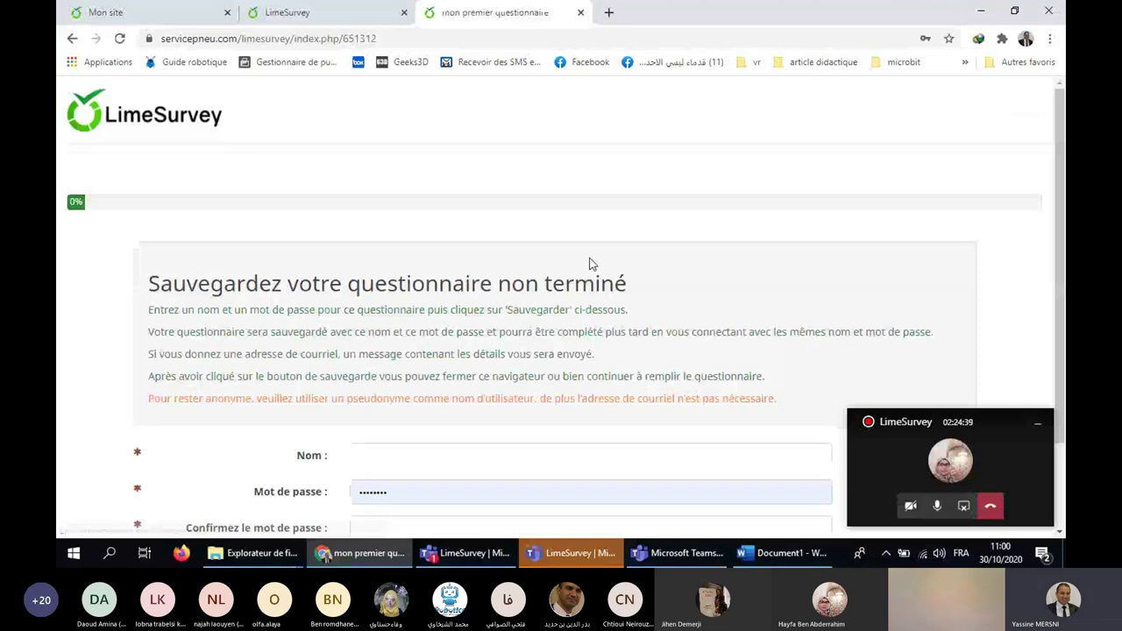
Return to the questionnaire without saving, switch to the admin tab and reopen the public link.
left_click(183, 130)
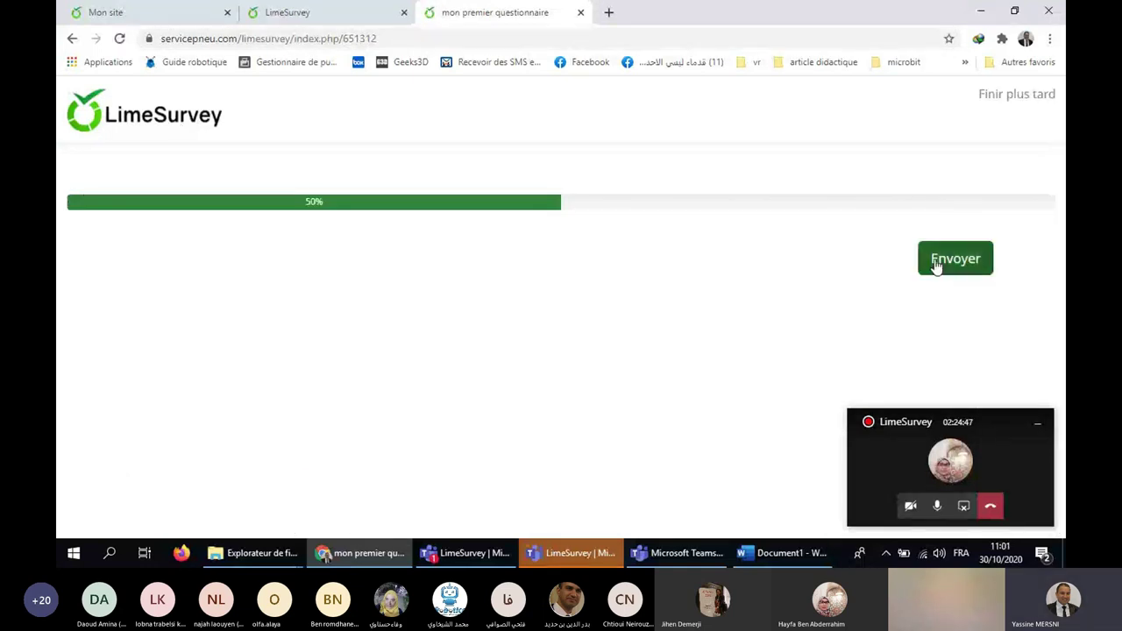
left_click(355, 7)
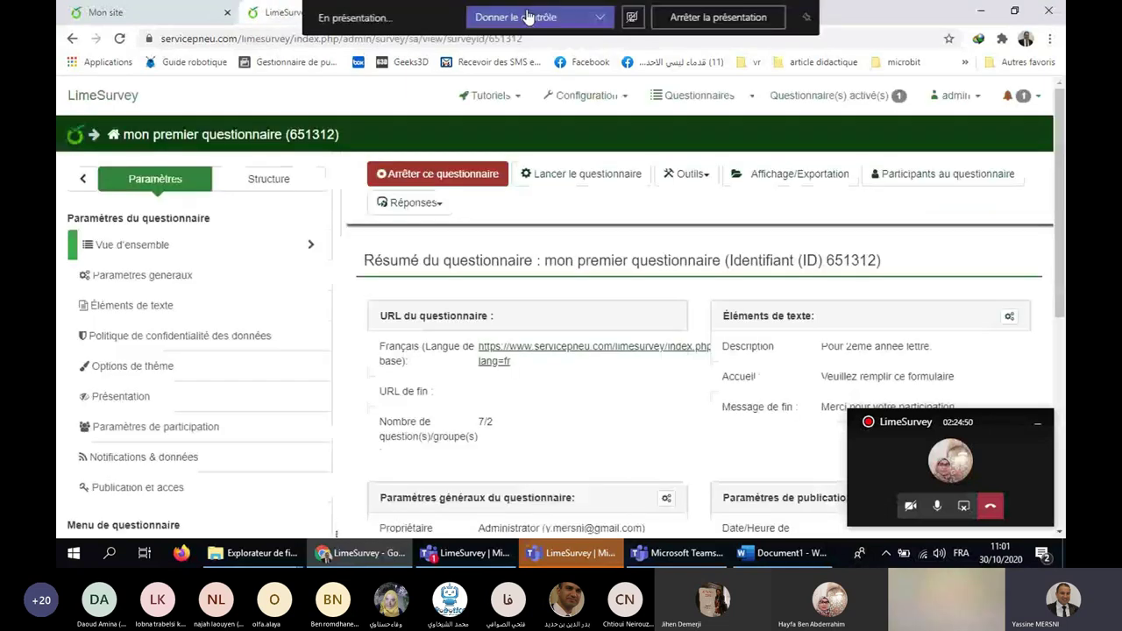
left_click(548, 360)
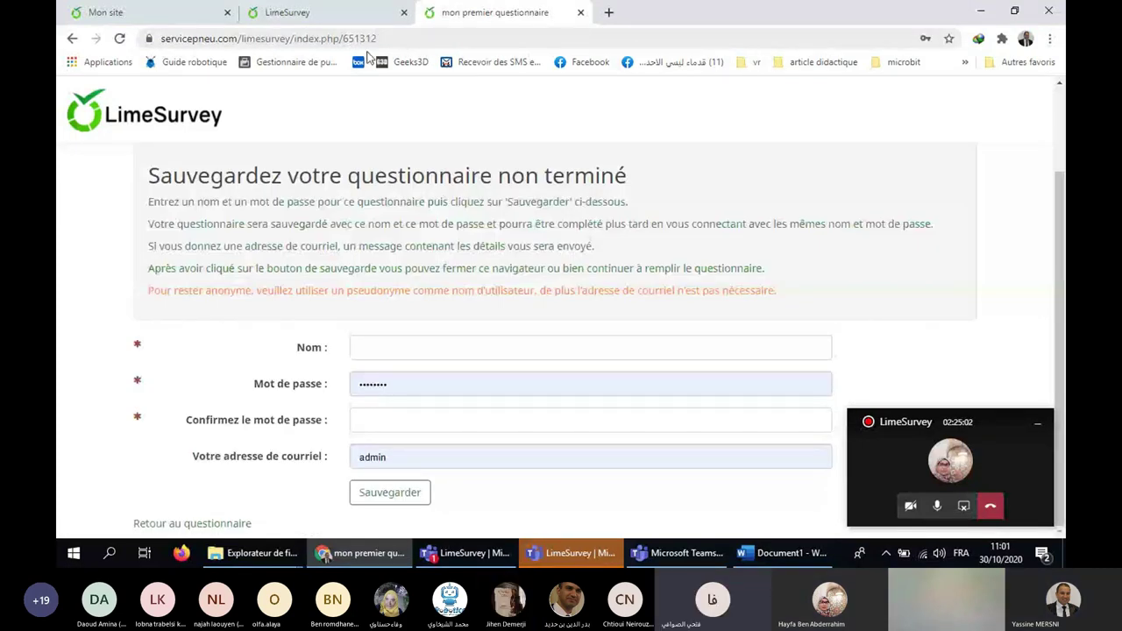
left_click(186, 554)
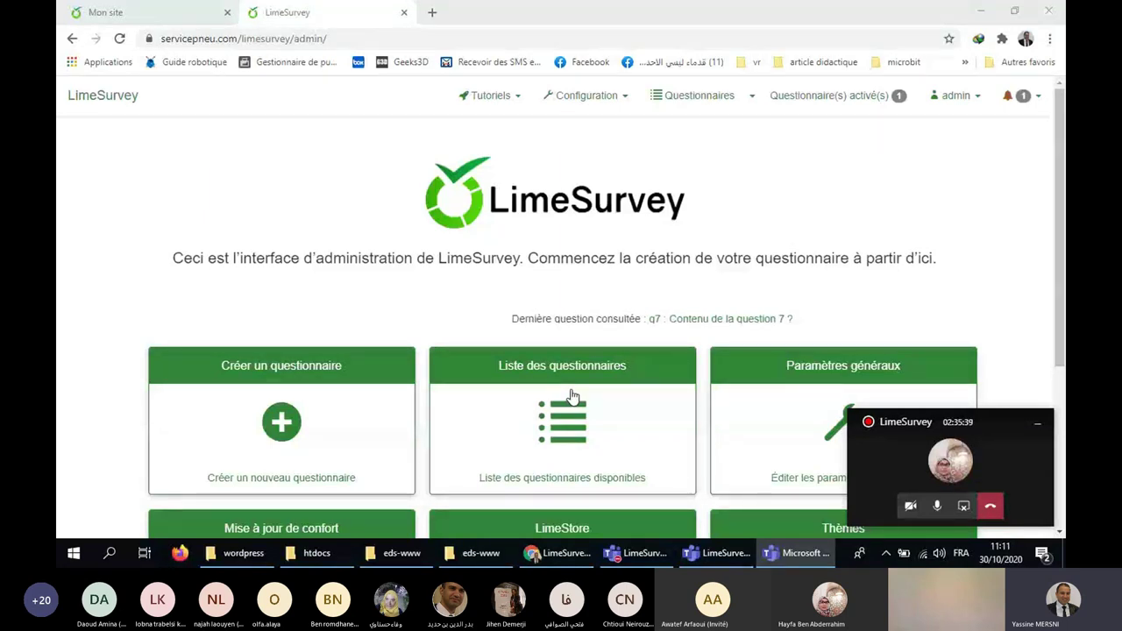
Open the survey list and browse the response table of 'mon premier questionnaire'.
left_click(577, 373)
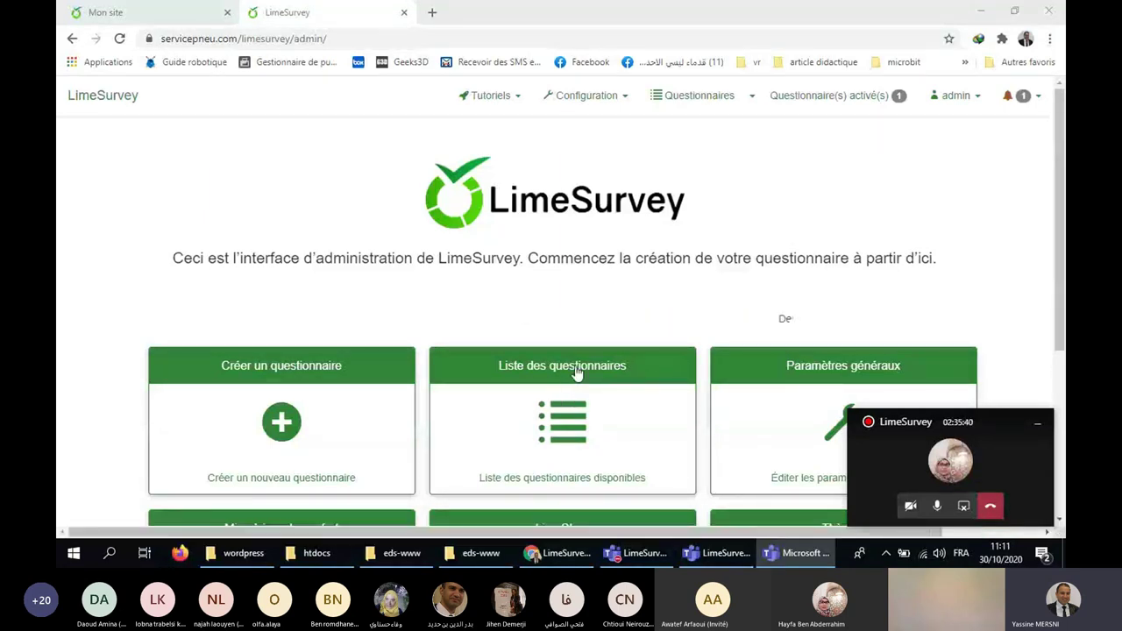
left_click(587, 409)
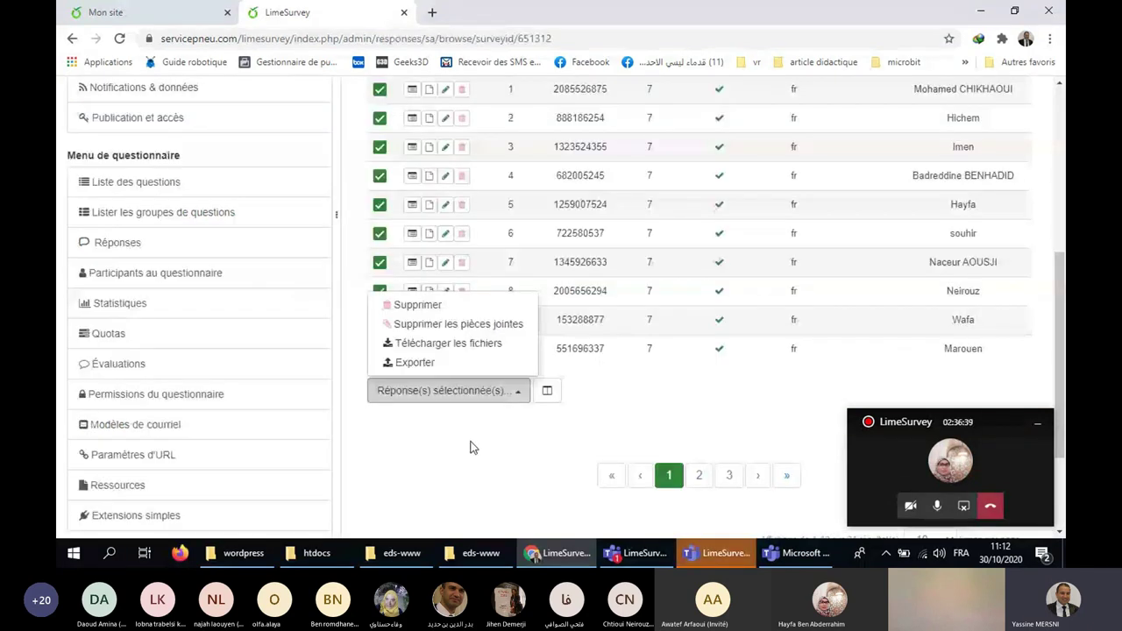
scroll(471, 448, "down", 2)
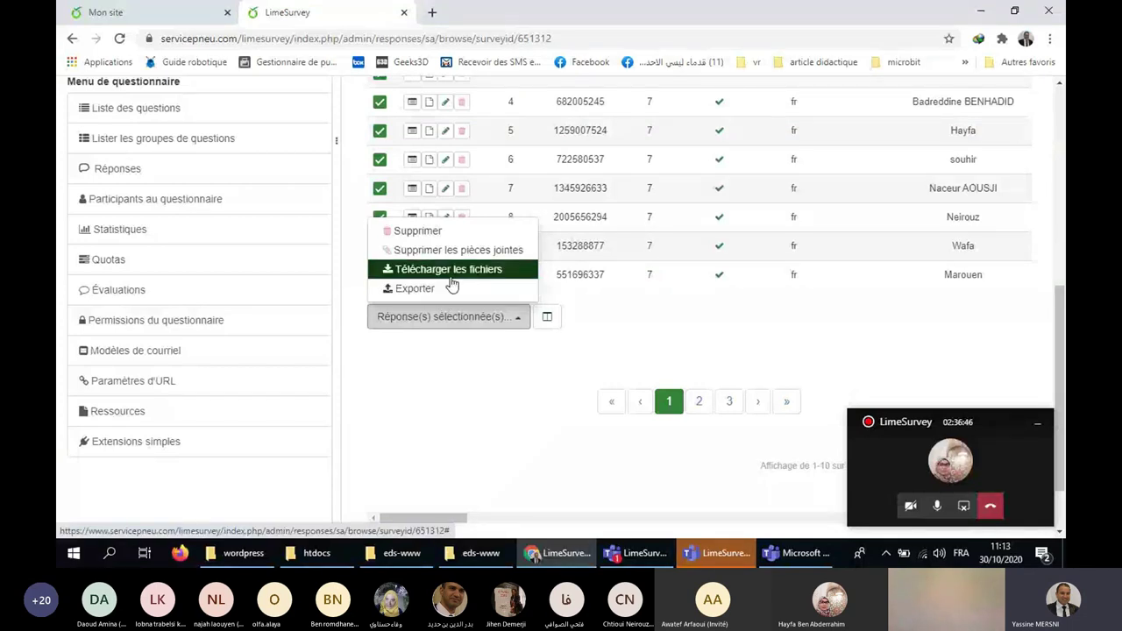
scroll(494, 397, "up", 2)
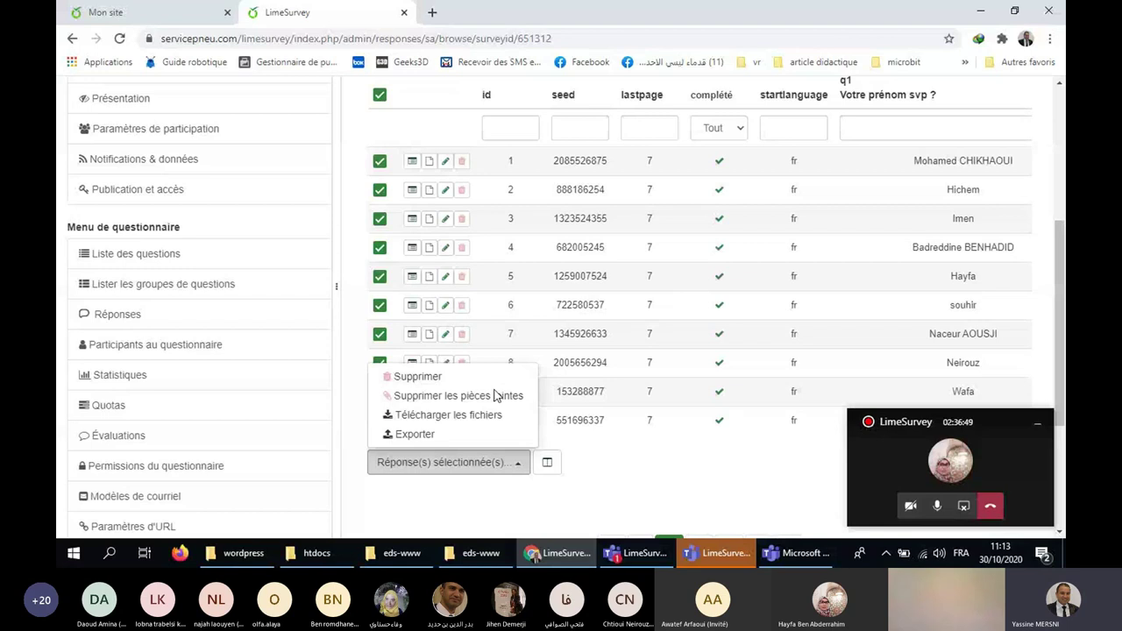
scroll(494, 397, "up", 4)
Open the survey statistics, toggle the response filters, and switch to Mode simple.
left_click(738, 173)
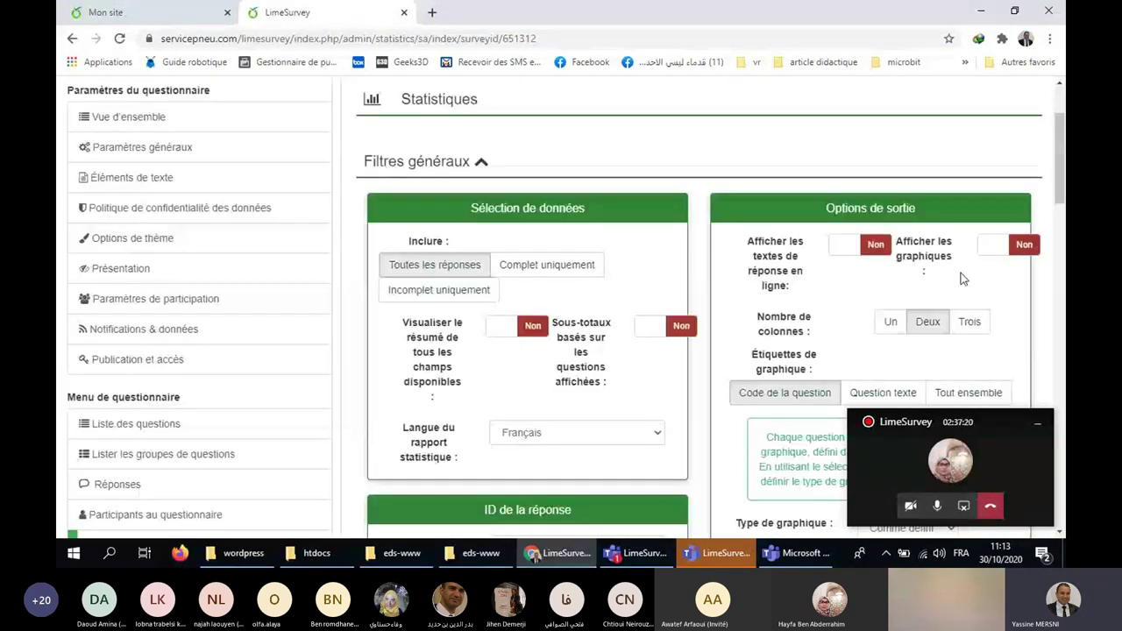
scroll(964, 278, "up", 2)
scroll(847, 306, "down", 3)
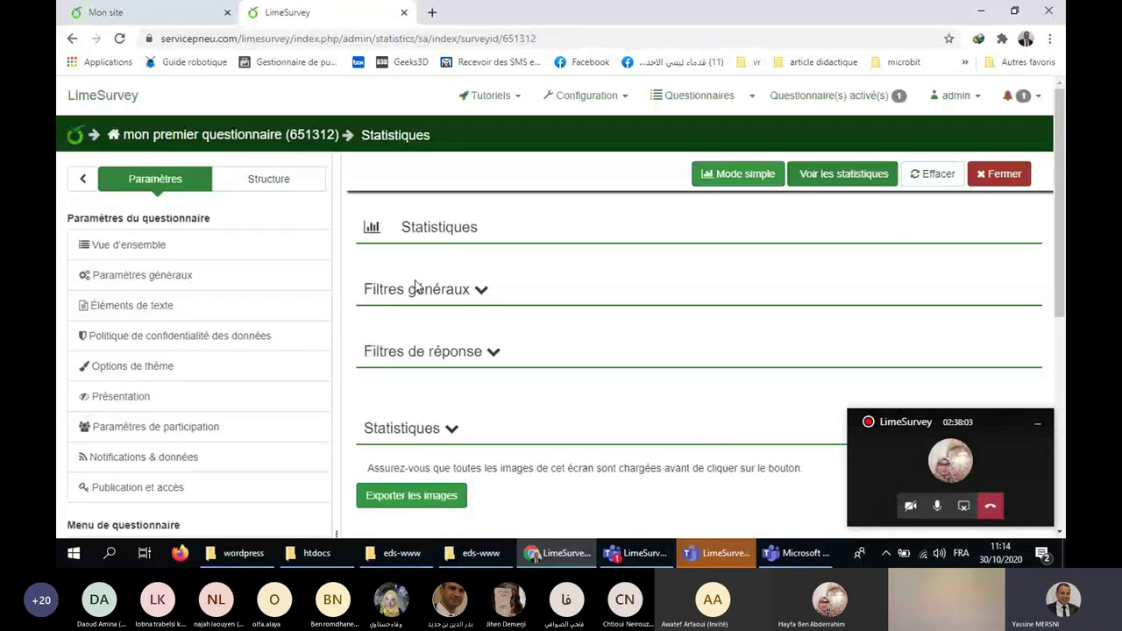
left_click(493, 355)
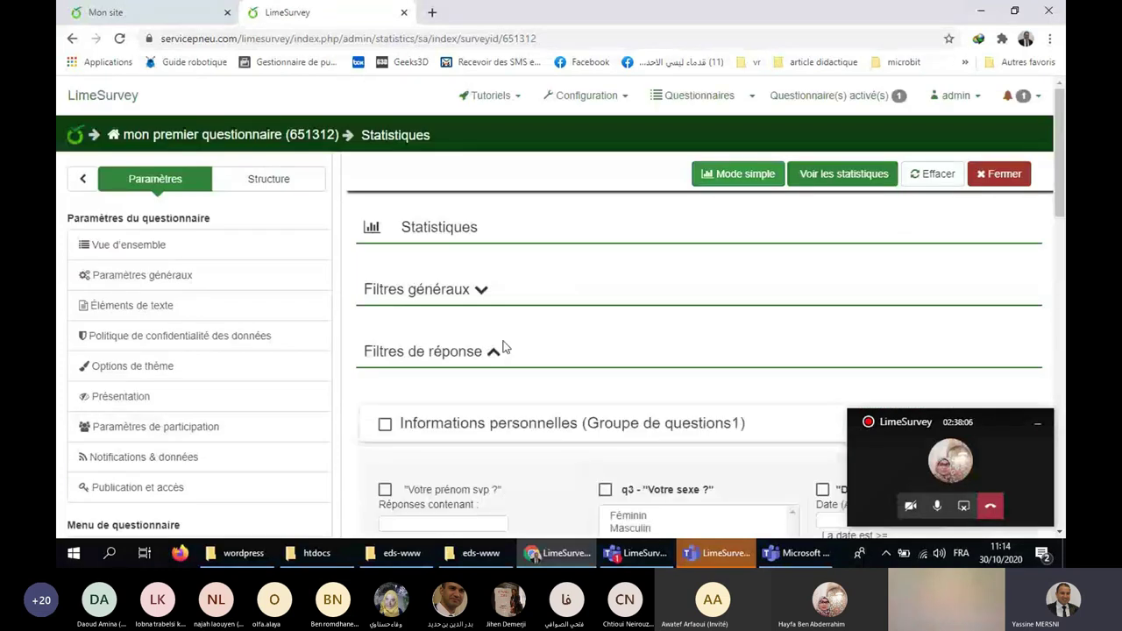
left_click(493, 353)
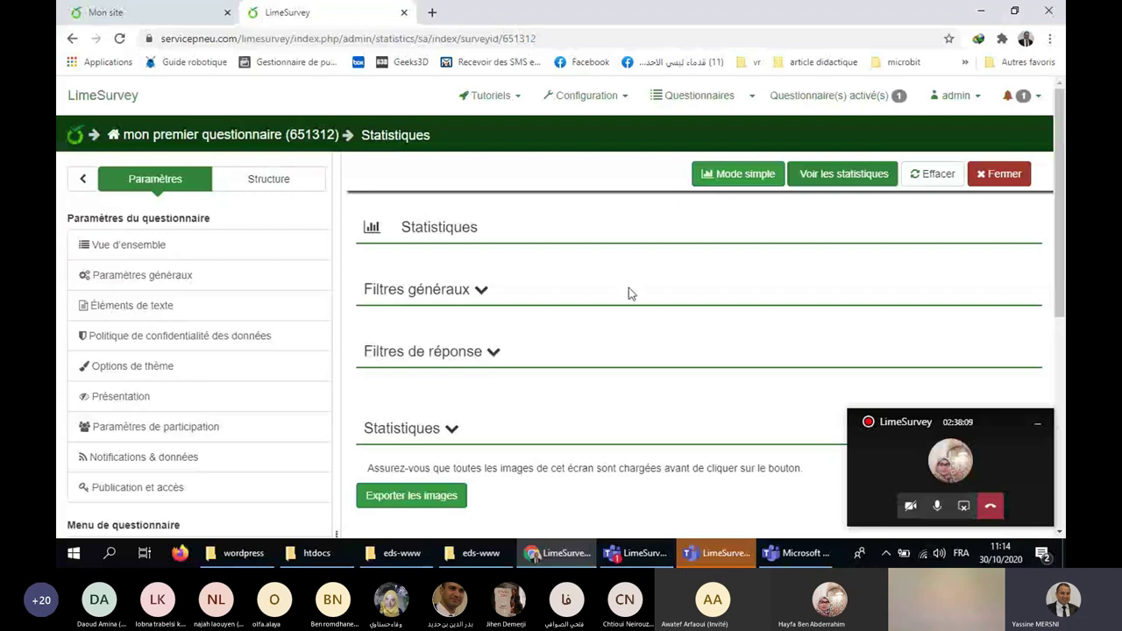
left_click(717, 178)
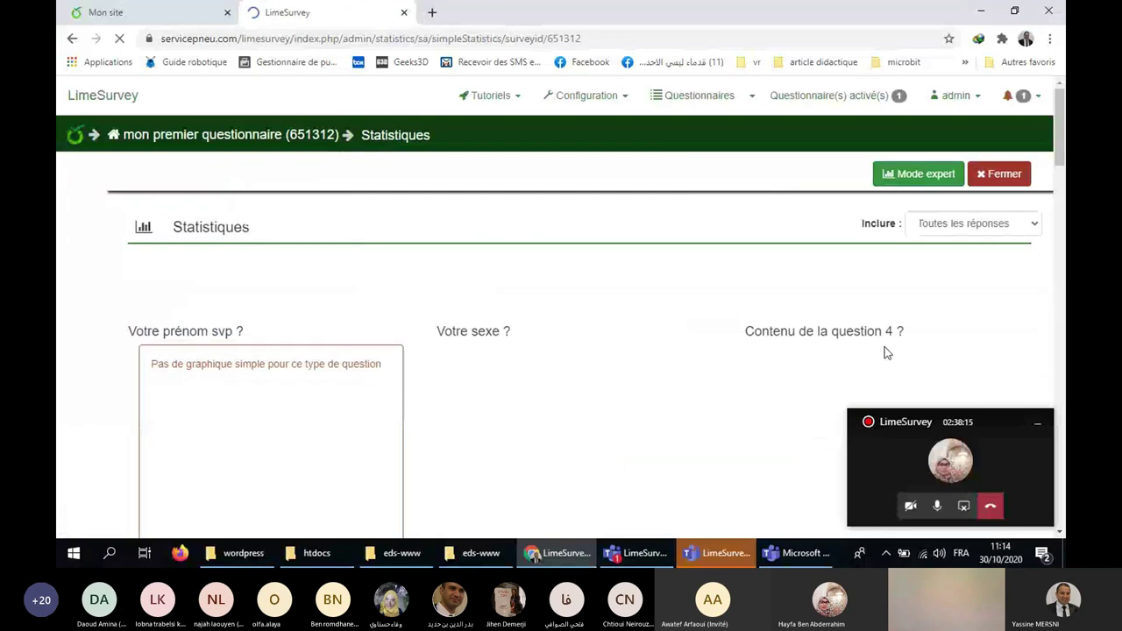
Read the 'Votre sexe ?' chart values: about 12 Féminin versus 8 Masculin.
left_click(1042, 428)
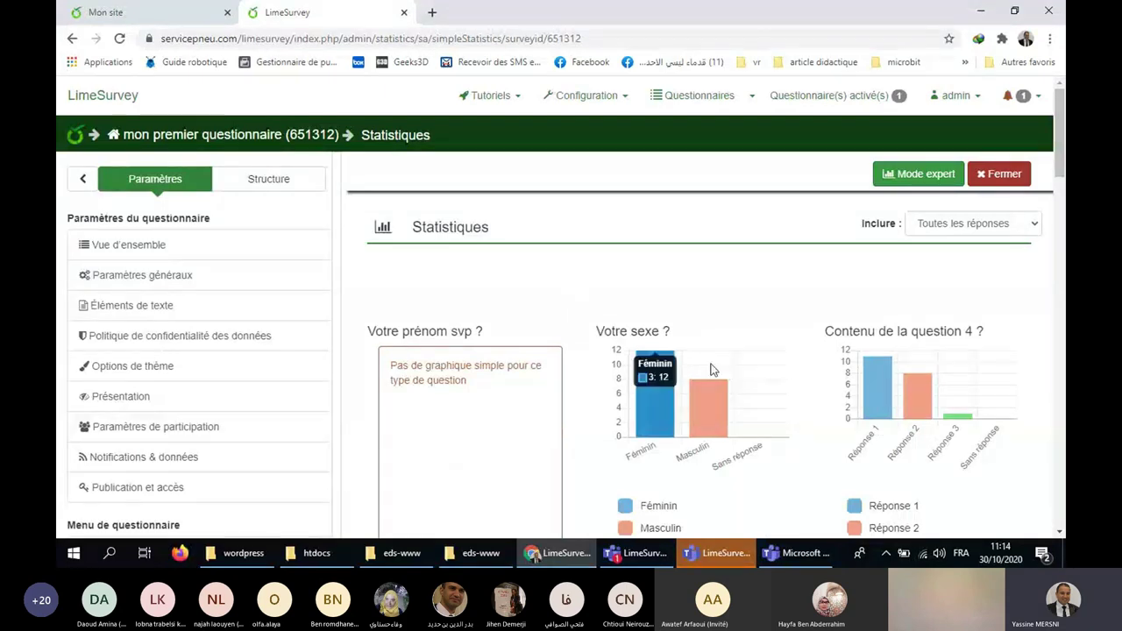
scroll(383, 193, "down", 2)
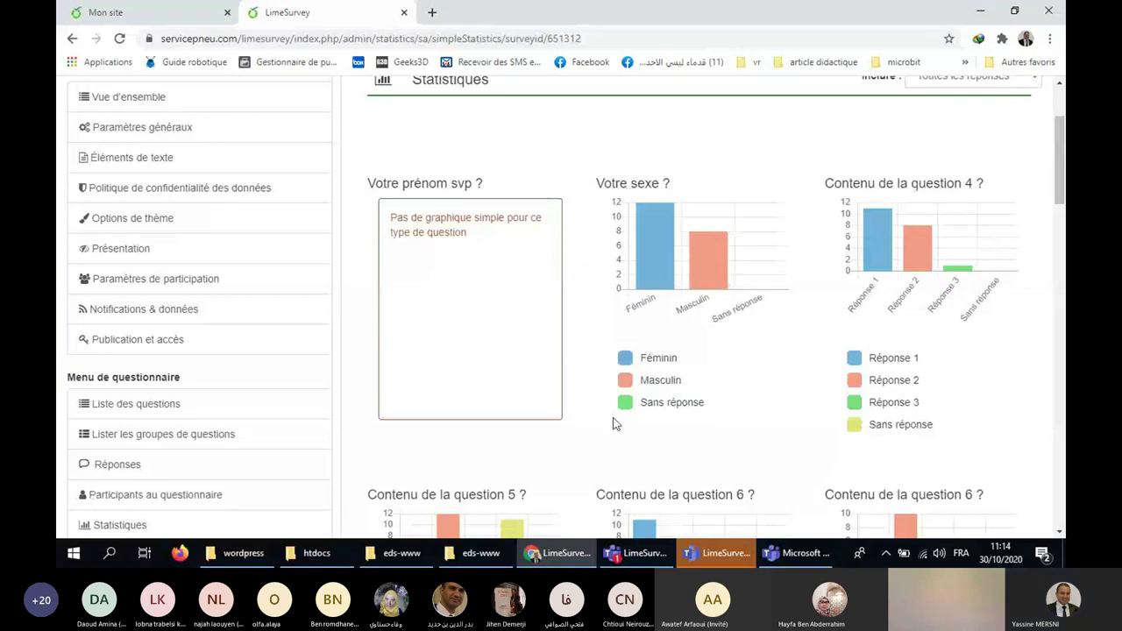
mouse_move(673, 276)
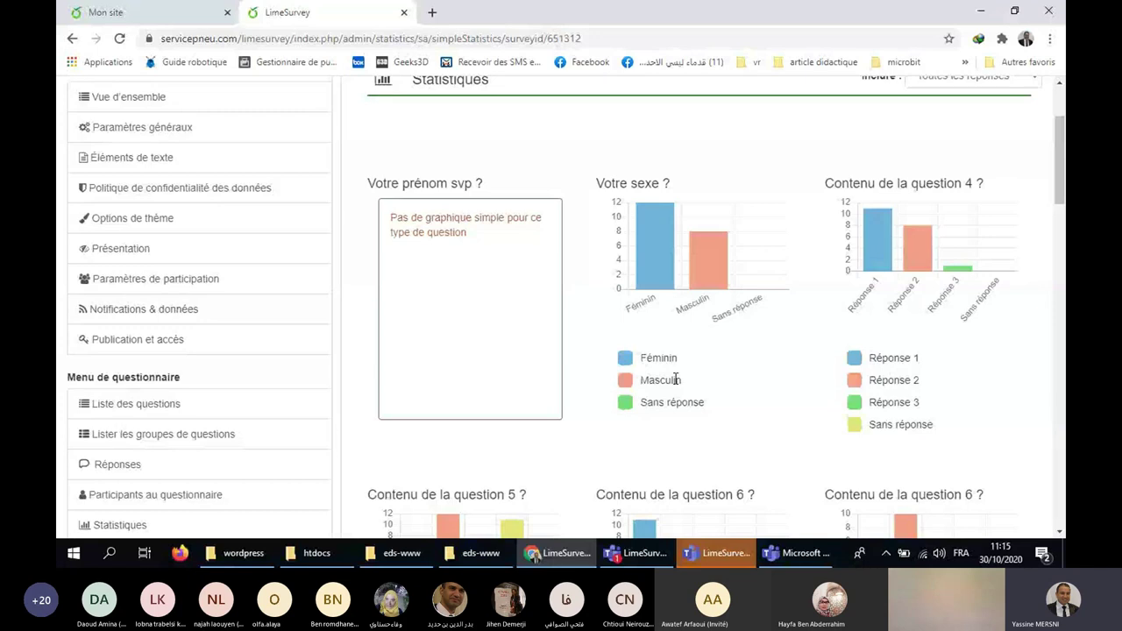
mouse_move(882, 269)
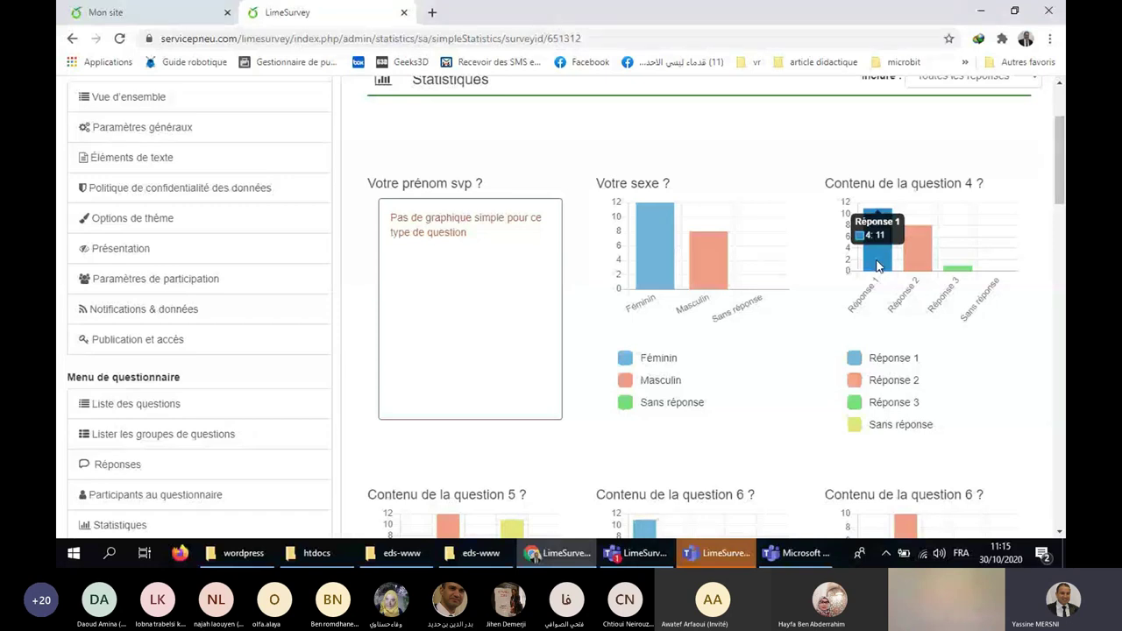
mouse_move(956, 277)
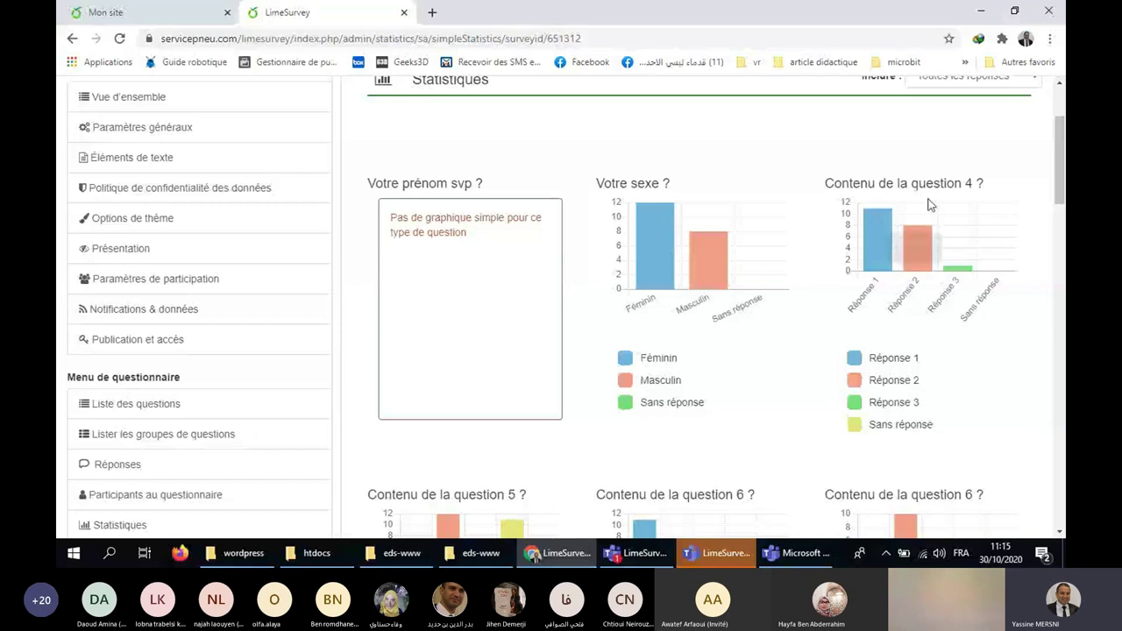
Scroll through the 1–10 rating charts for later questions, then leave the statistics page with Fermer.
scroll(810, 260, "down", 3)
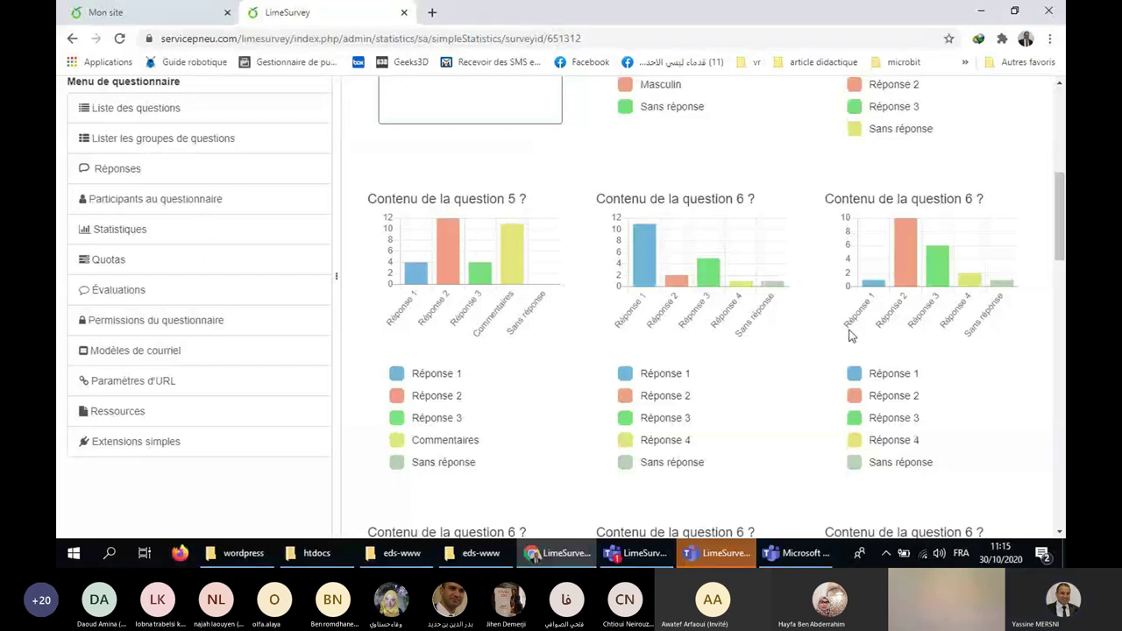
scroll(860, 336, "down", 1)
scroll(860, 336, "down", 3)
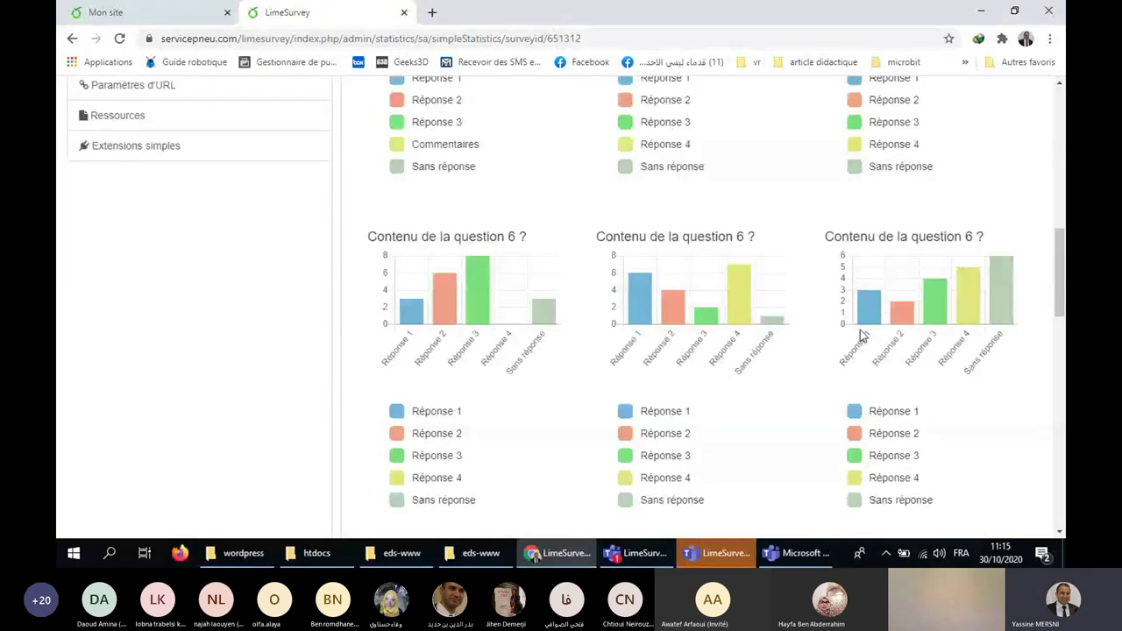
scroll(862, 334, "up", 3)
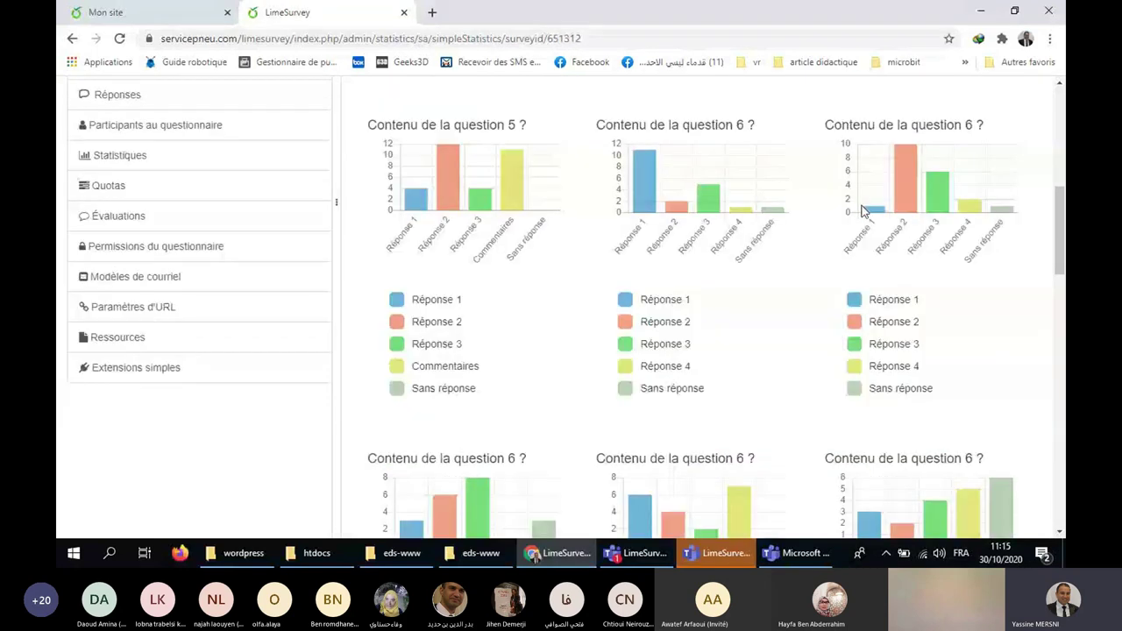
scroll(769, 234, "down", 3)
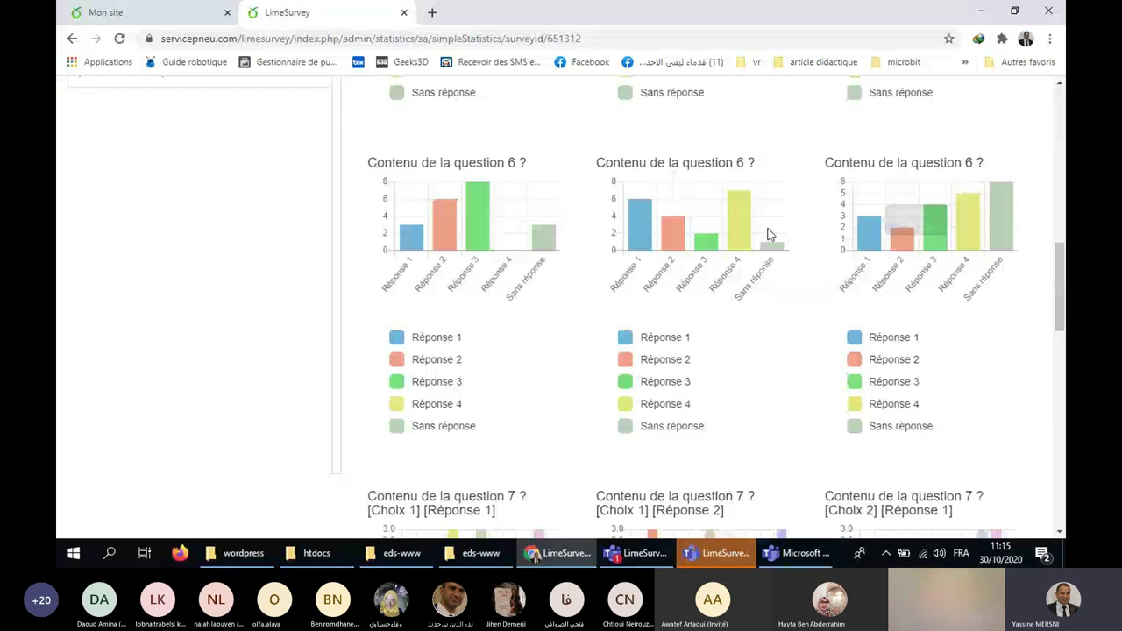
scroll(766, 371, "up", 3)
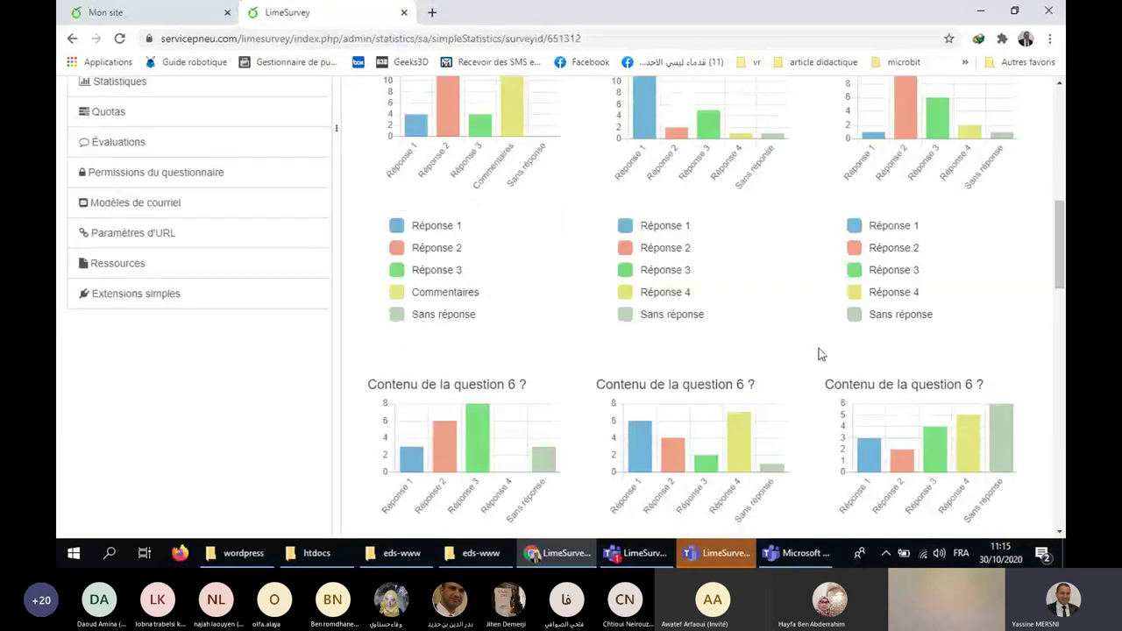
scroll(820, 354, "down", 3)
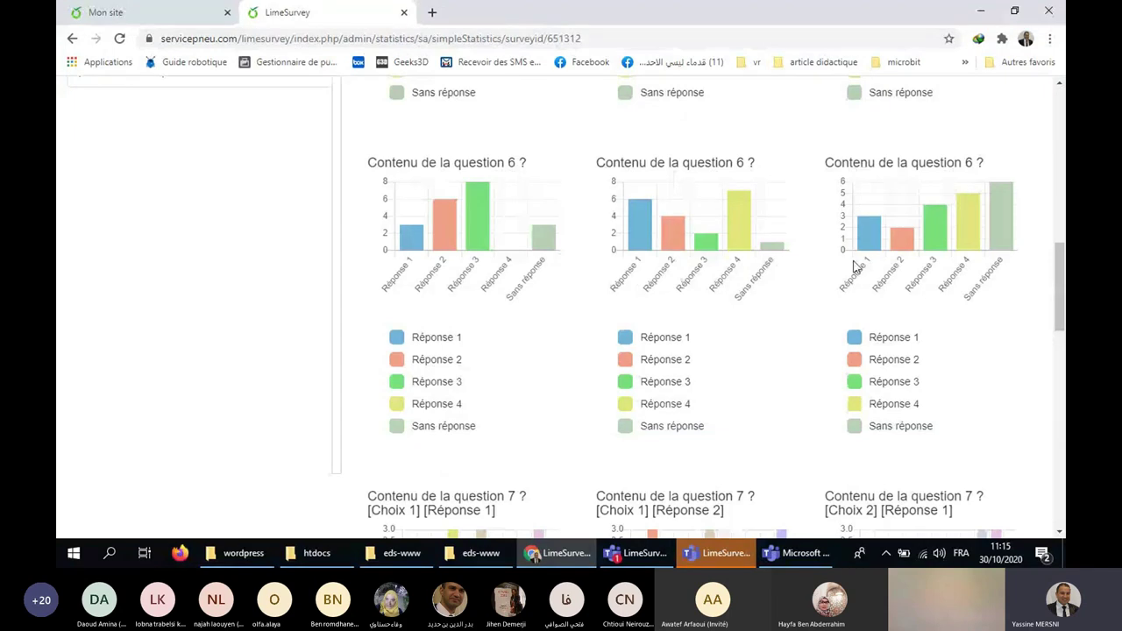
scroll(858, 271, "down", 4)
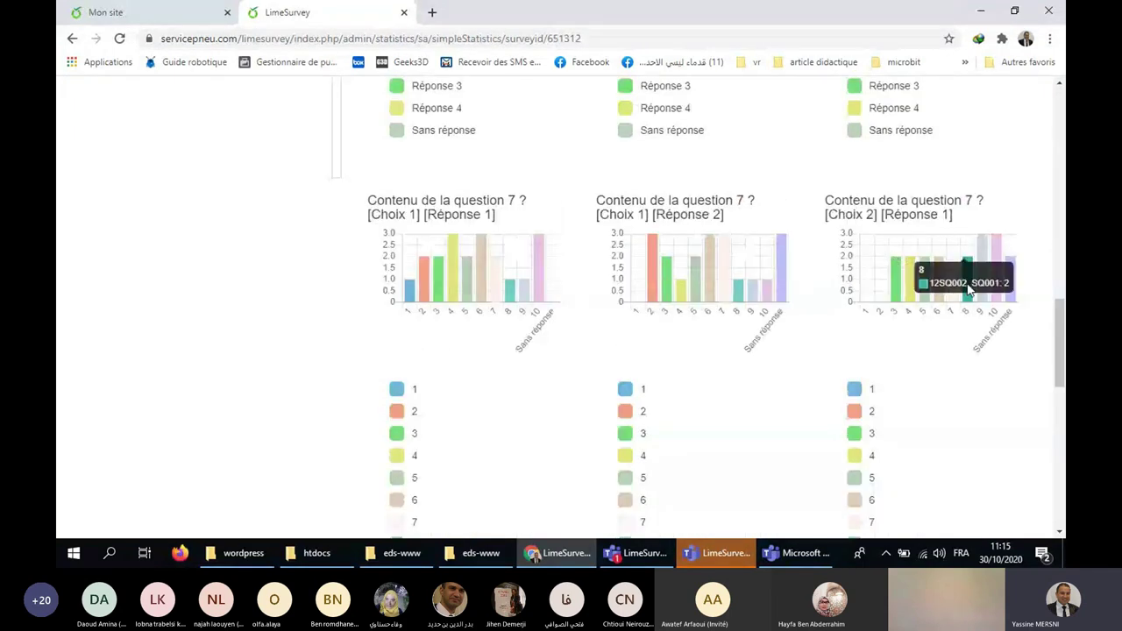
scroll(917, 281, "down", 2)
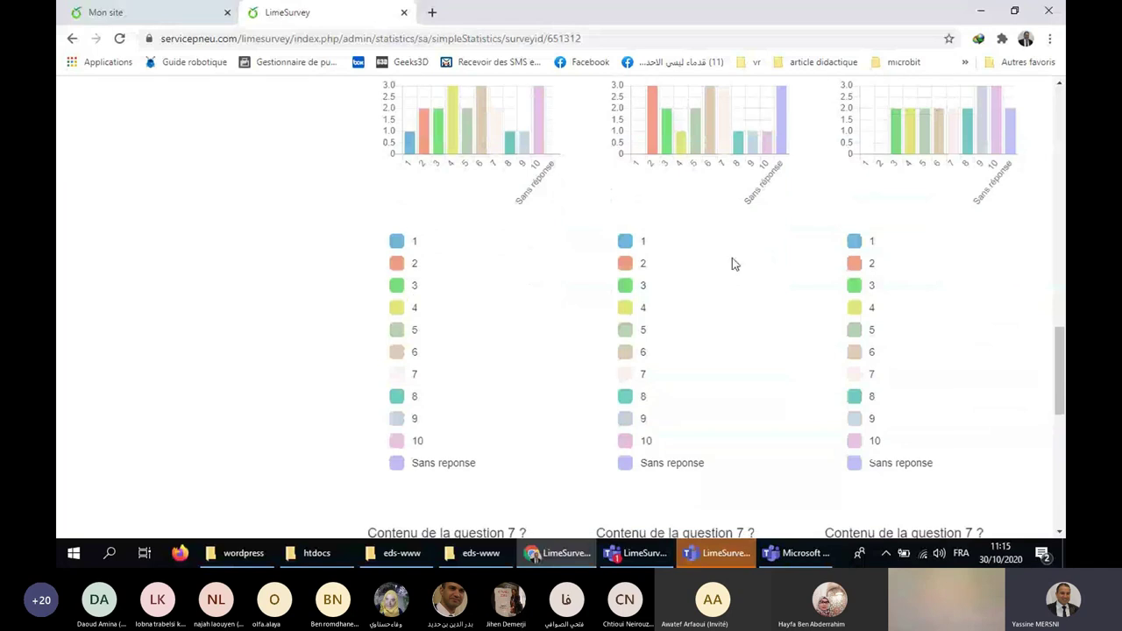
scroll(624, 375, "down", 10)
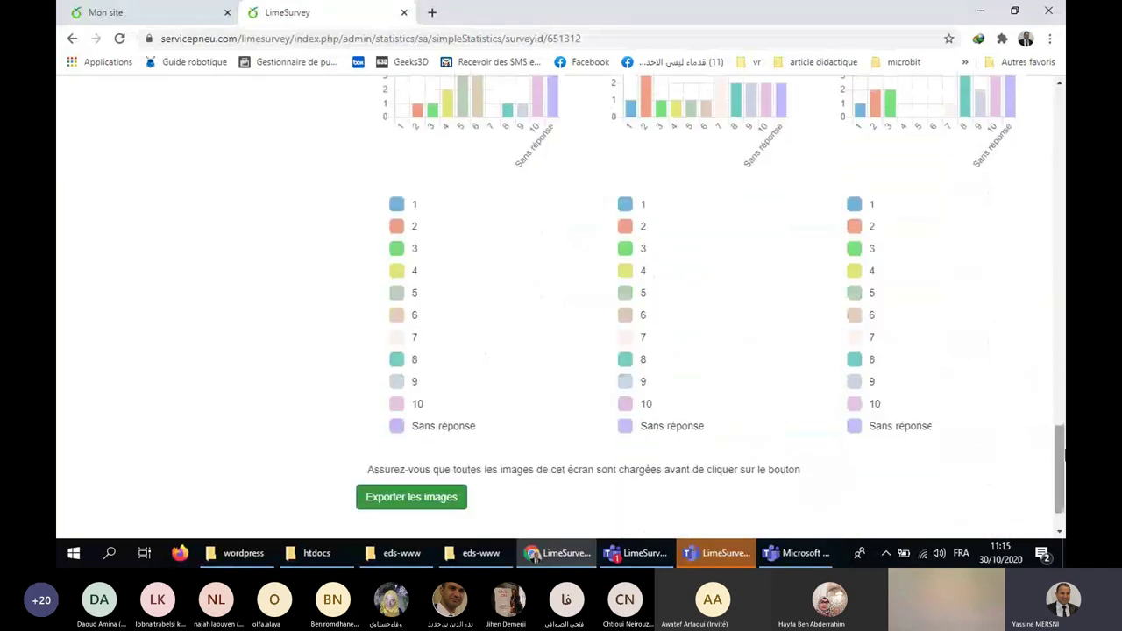
left_click_drag(1063, 474, 1062, 132)
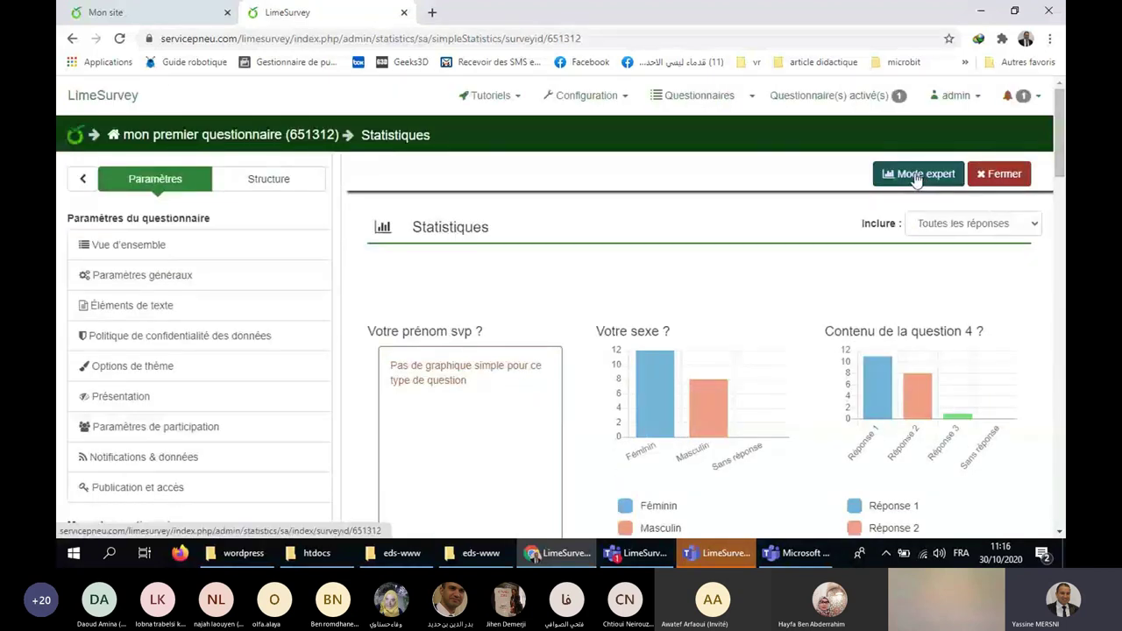
left_click(996, 176)
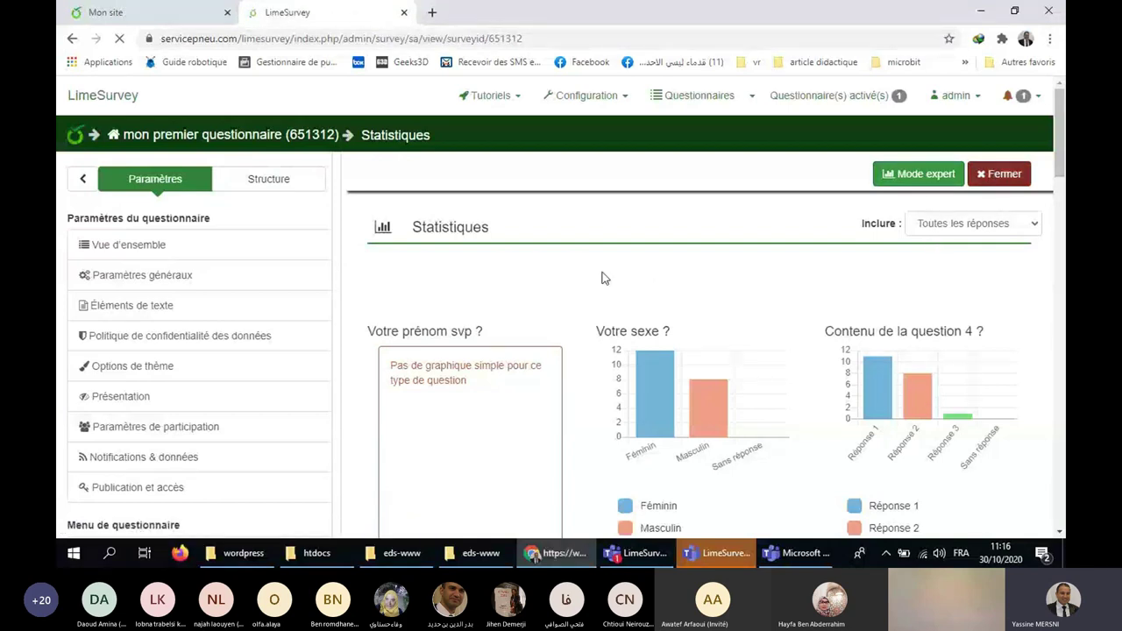
Show the response summary (20 complete, 1 incomplete, 21 total) and expand the Exporter options.
left_click(409, 202)
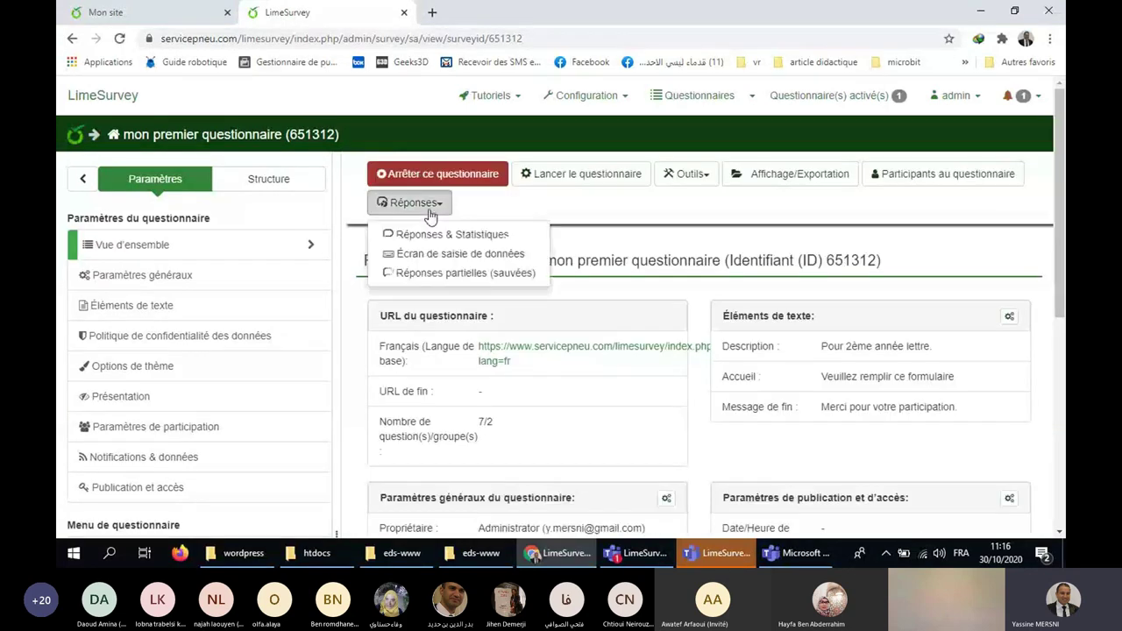
left_click(496, 234)
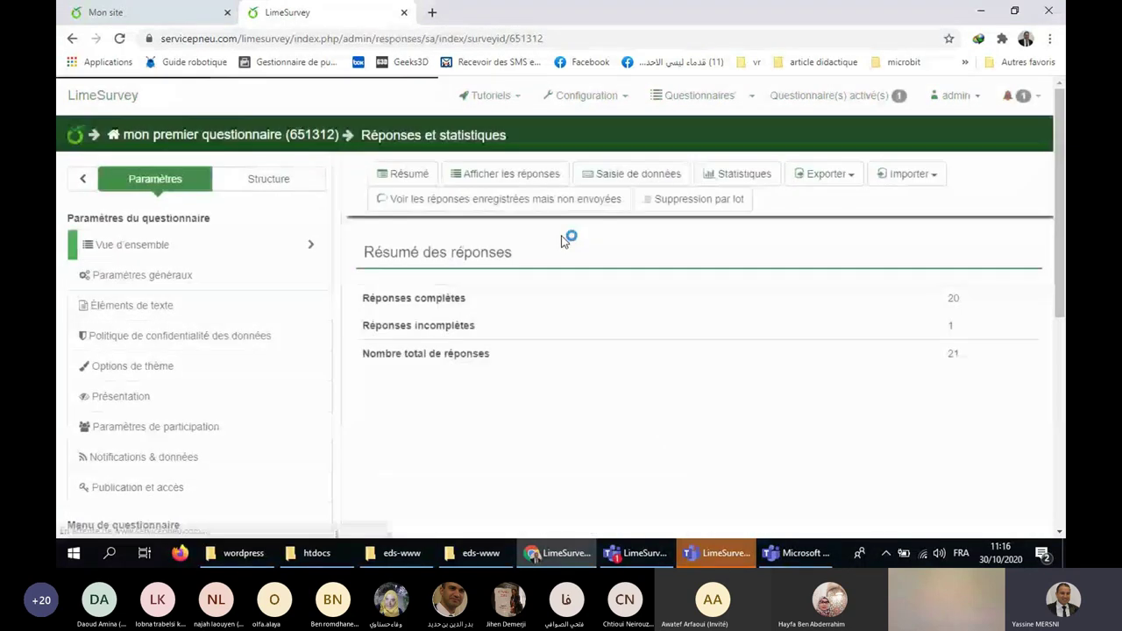
left_click(829, 177)
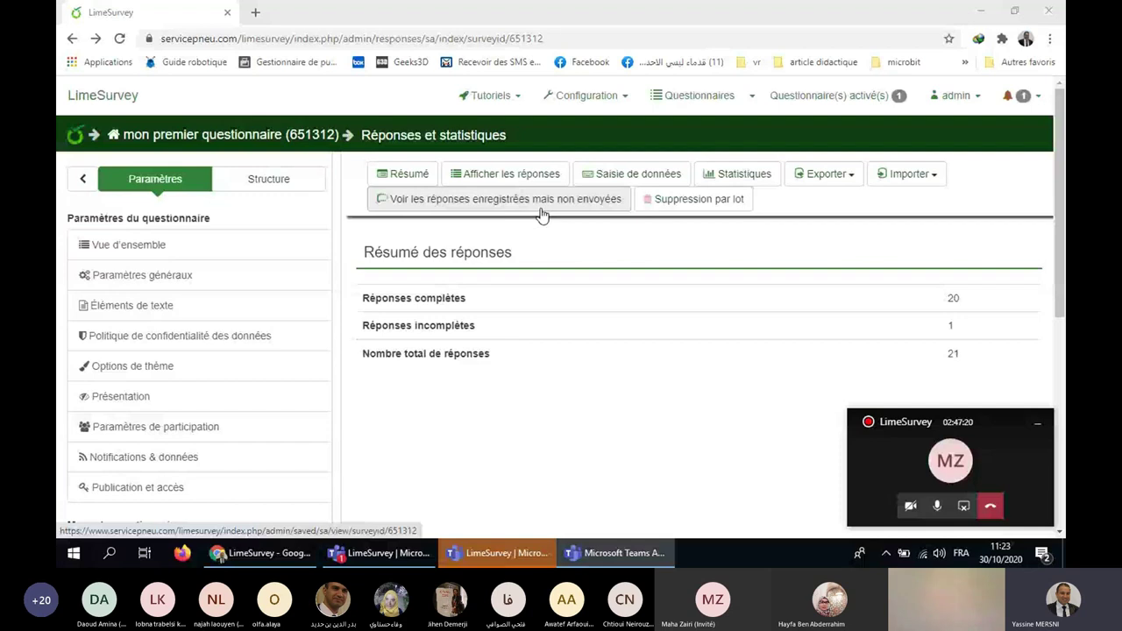
left_click(828, 174)
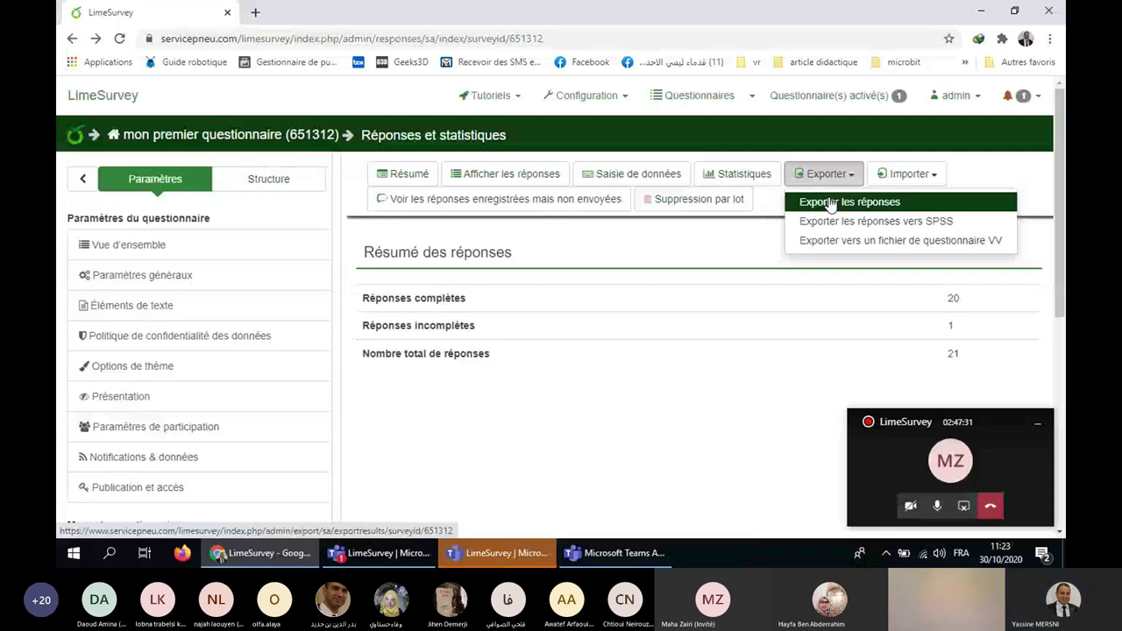
left_click(830, 204)
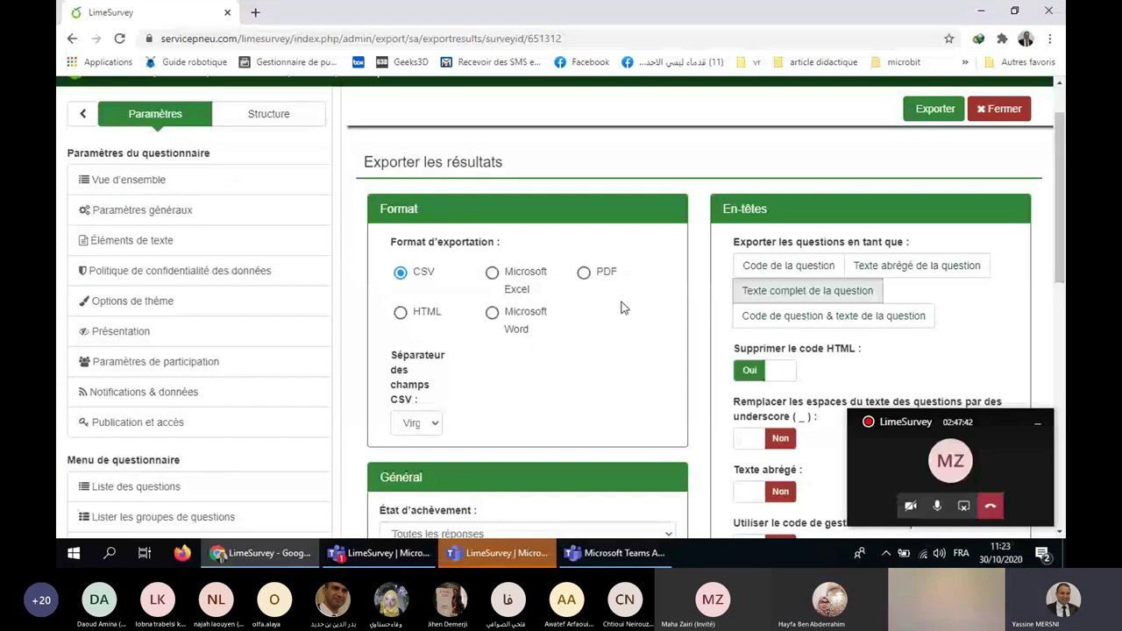
scroll(487, 222, "up", 2)
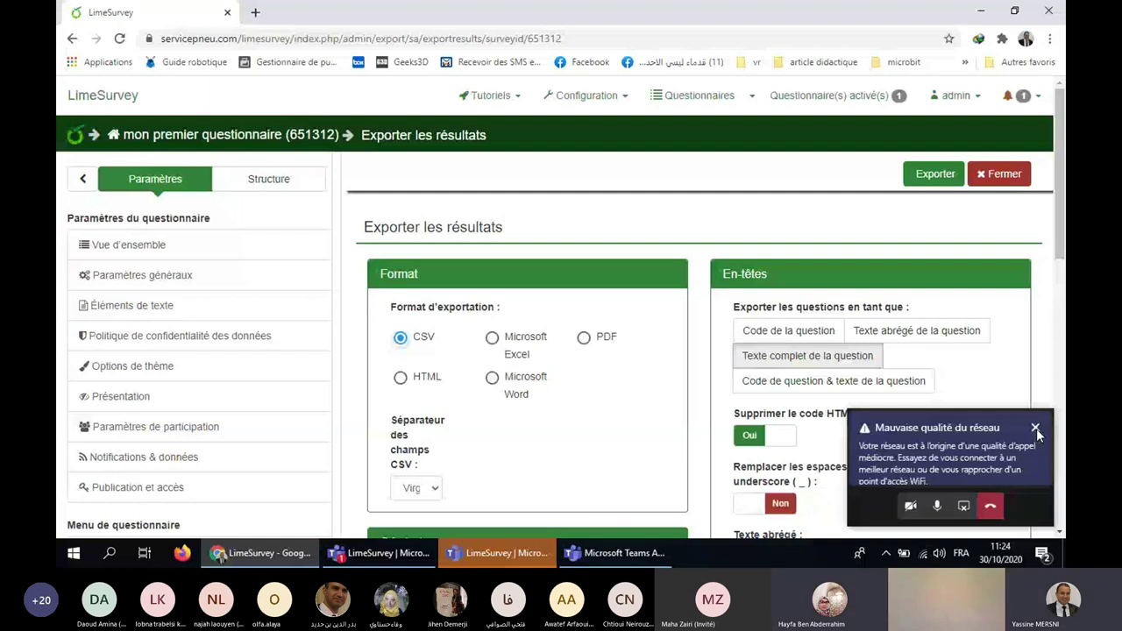
left_click(1035, 429)
scroll(526, 350, "down", 4)
left_click(517, 229)
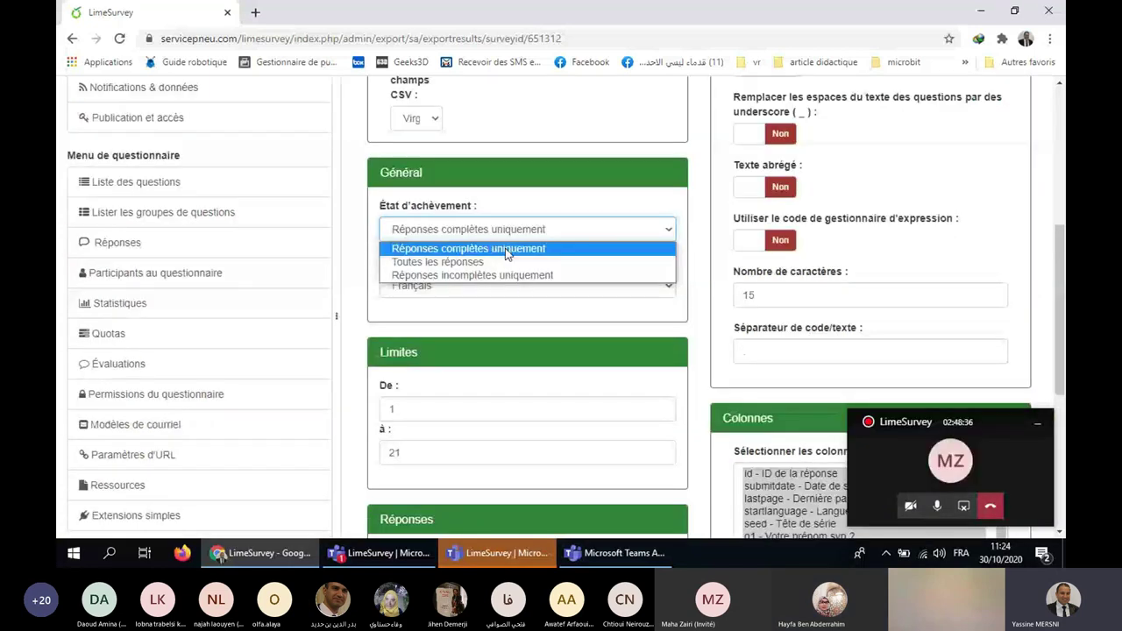
left_click(507, 249)
scroll(526, 258, "down", 1)
scroll(538, 264, "down", 1)
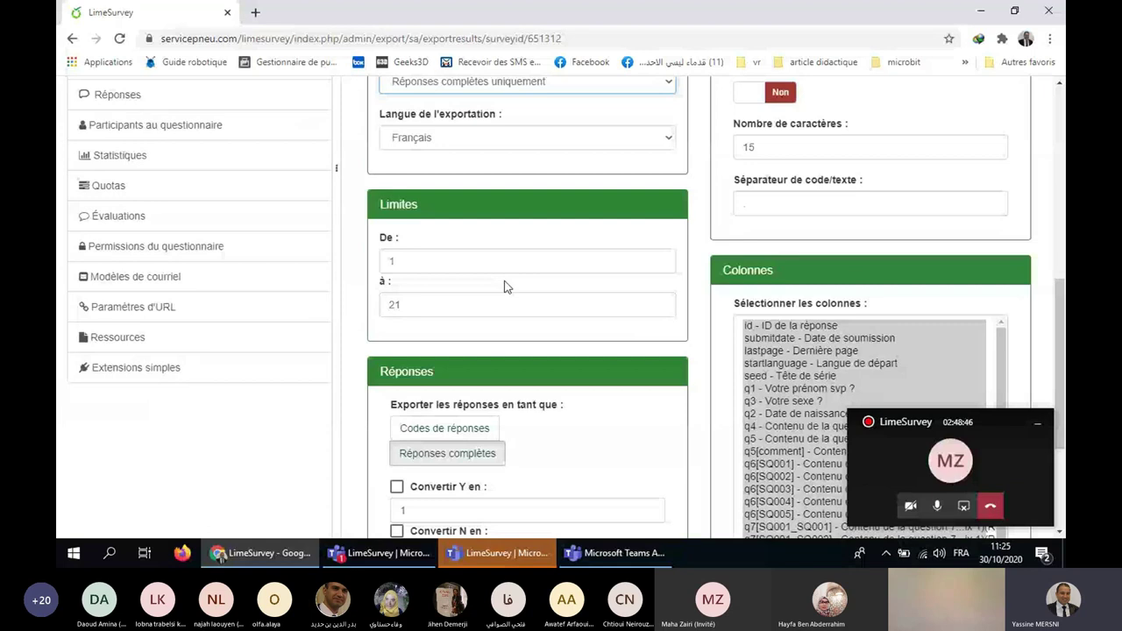
scroll(504, 287, "up", 2)
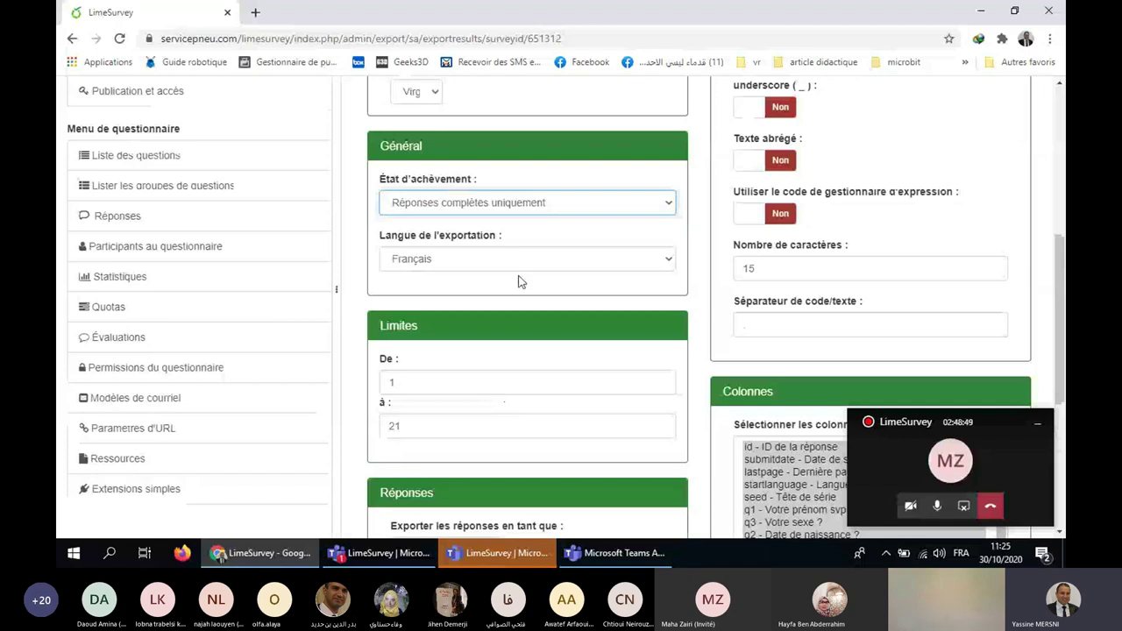
scroll(521, 281, "down", 3)
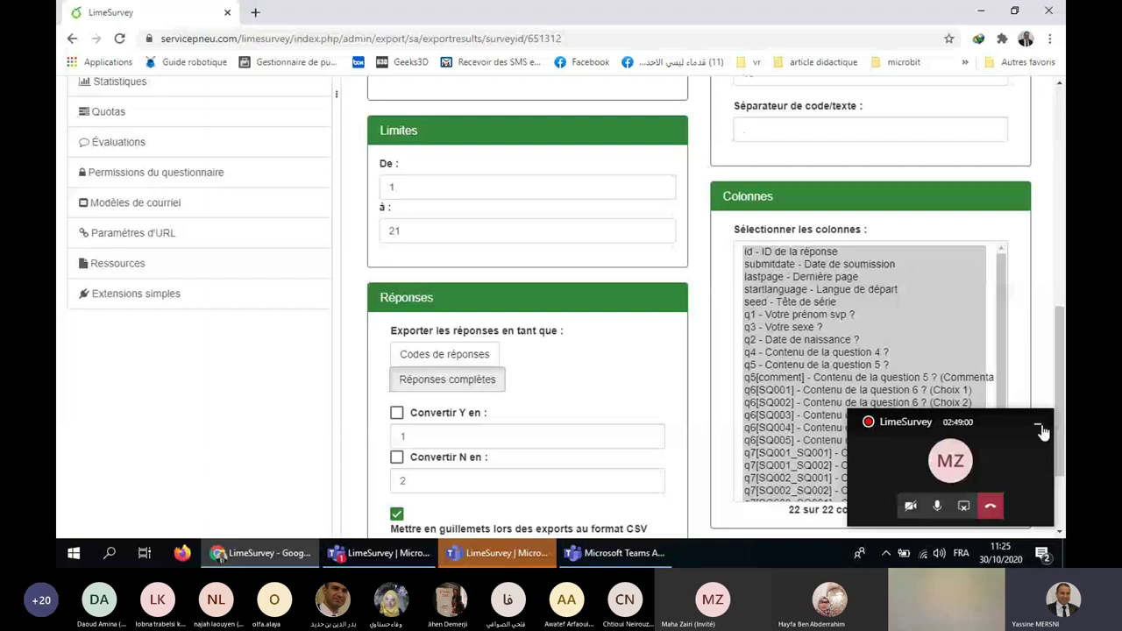
left_click(1040, 430)
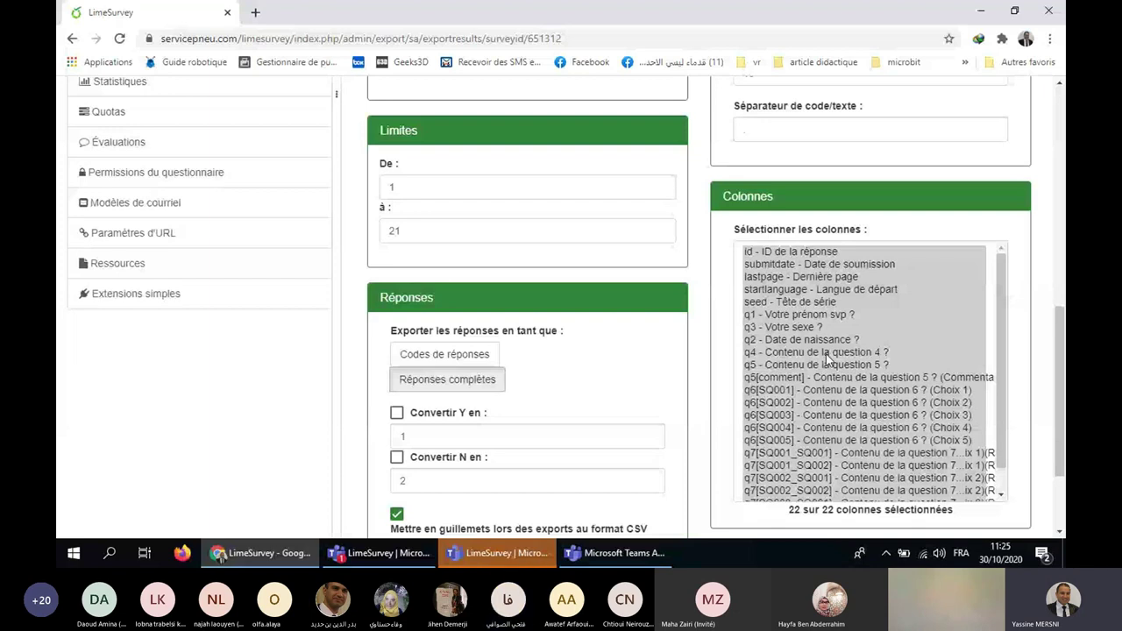
Save the exported responses as results-survey651312.csv in the Bureau folder.
key("ctrl+s")
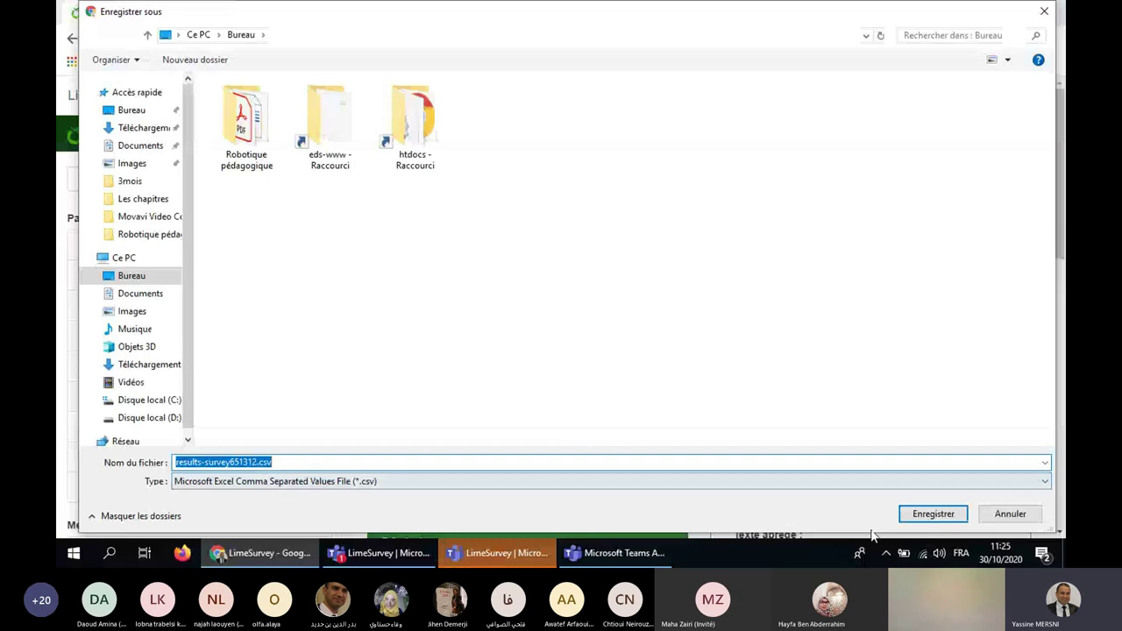
left_click(933, 514)
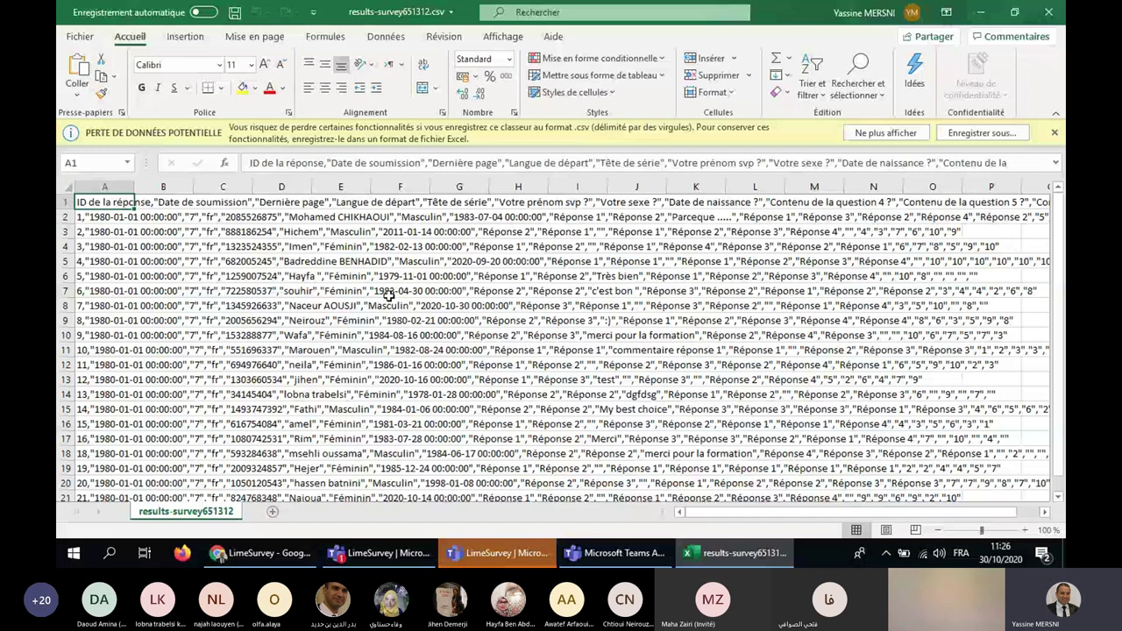
Leave results-survey651312.csv open in Excel and return to the LimeSurvey export page.
key("alt+Tab")
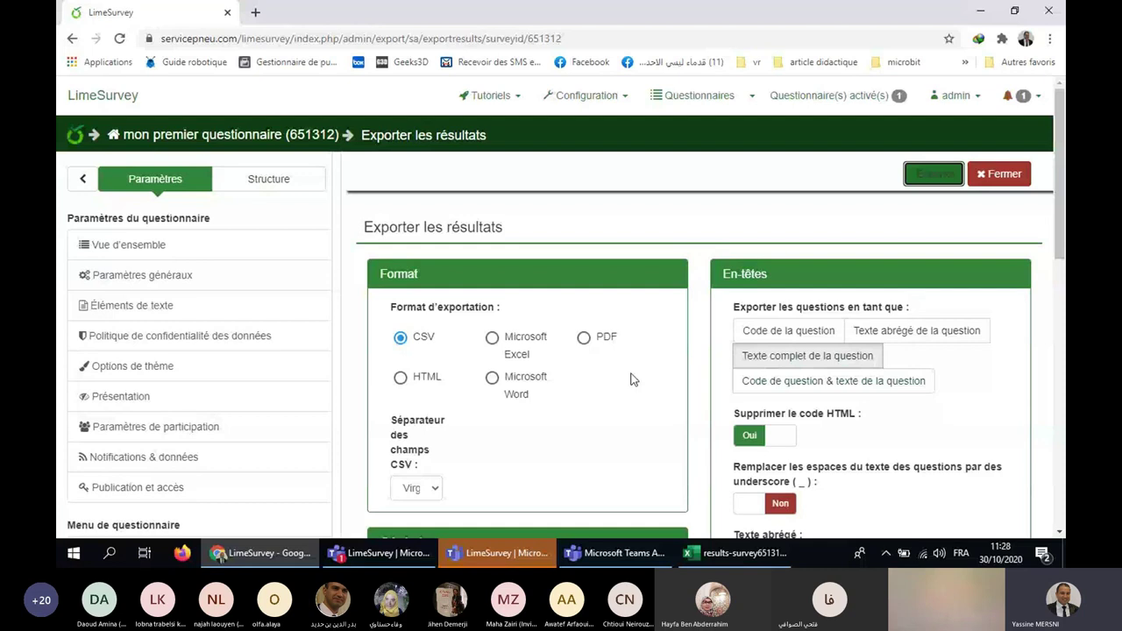
Go back from Exporter les résultats to the 'mon premier questionnaire' overview.
key("alt+Left")
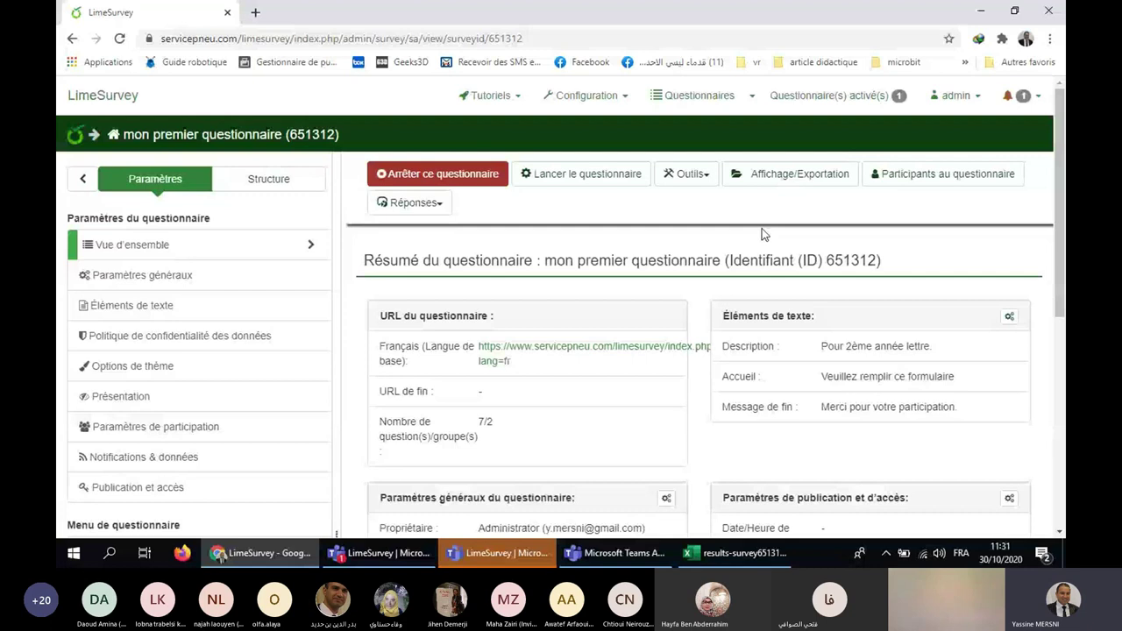
key("Tab")
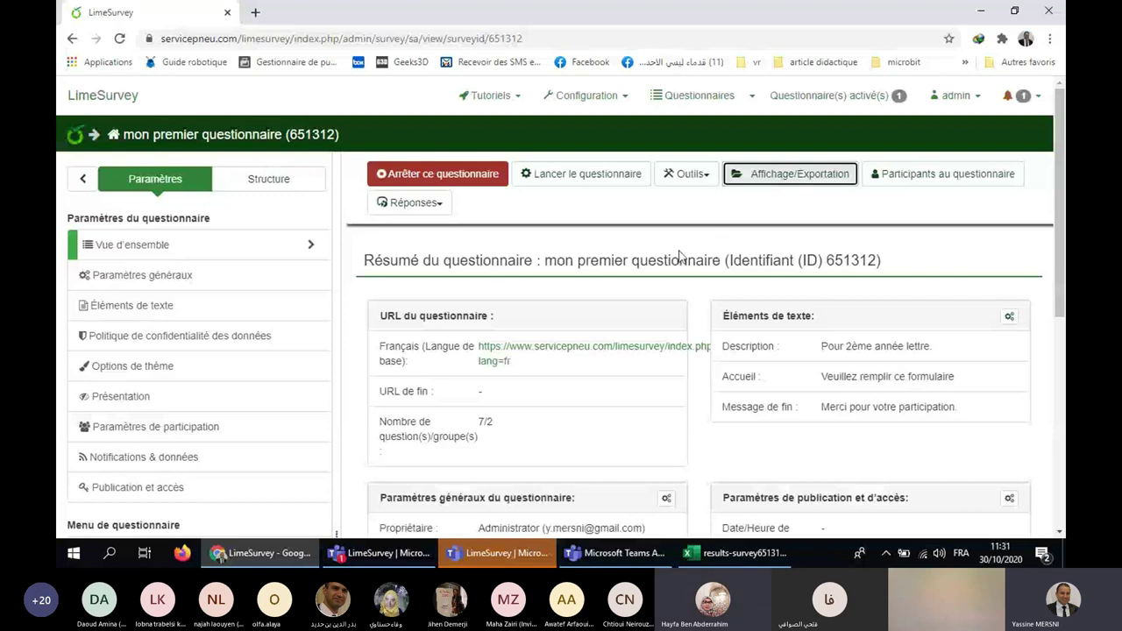
In Affichage/Exportation, choose 'Exporter la structure du questionnaire (.lss)' as the export type.
left_click(800, 178)
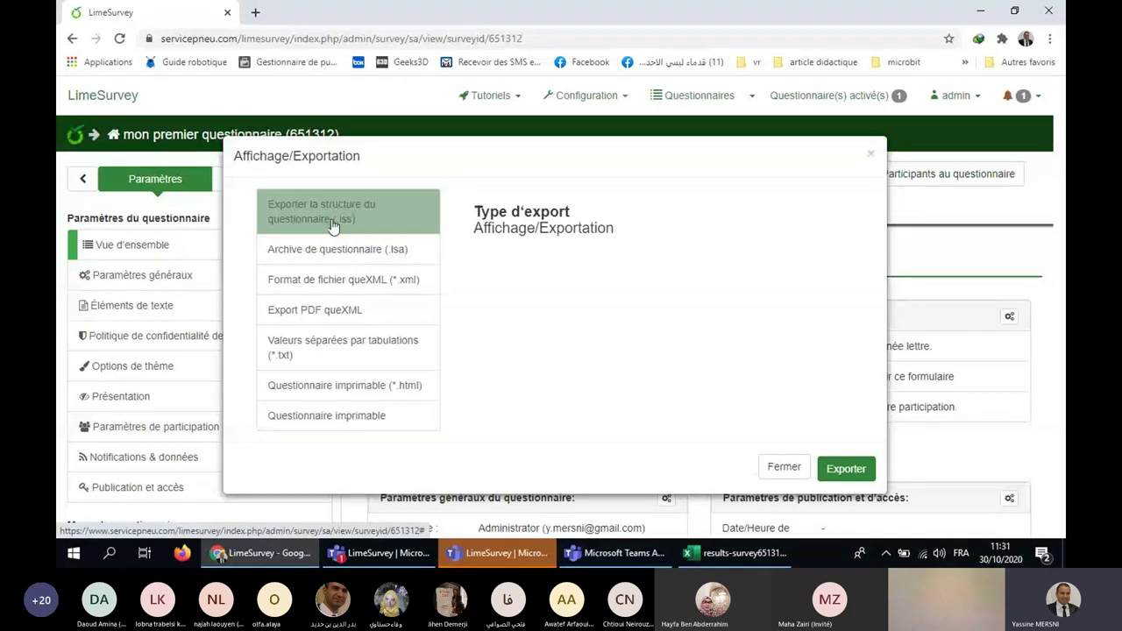
left_click(366, 254)
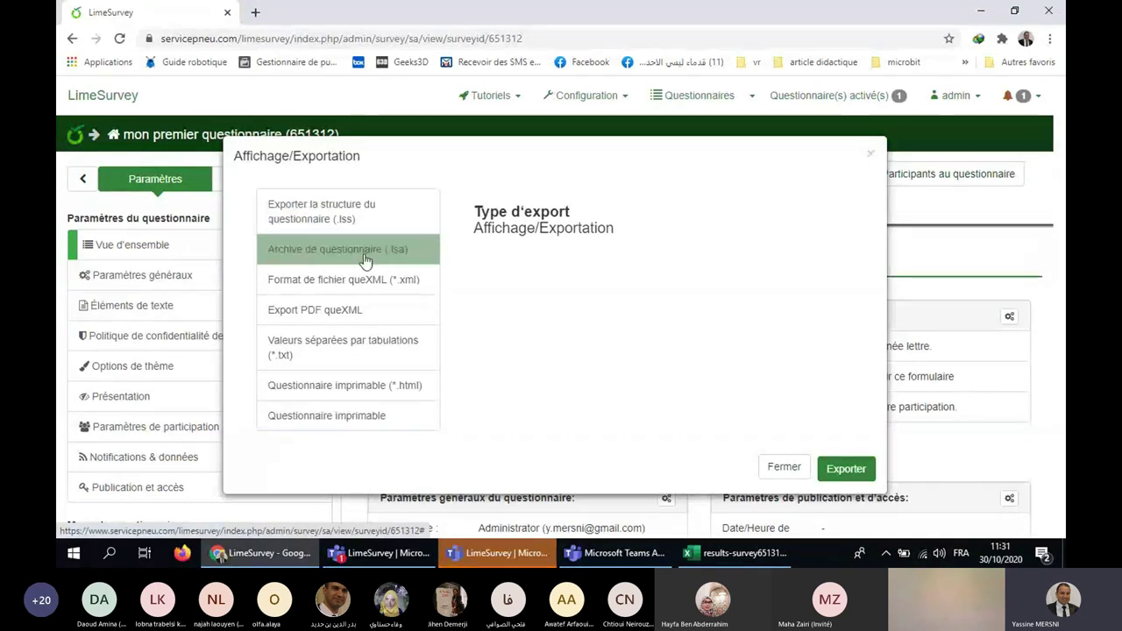
left_click(344, 217)
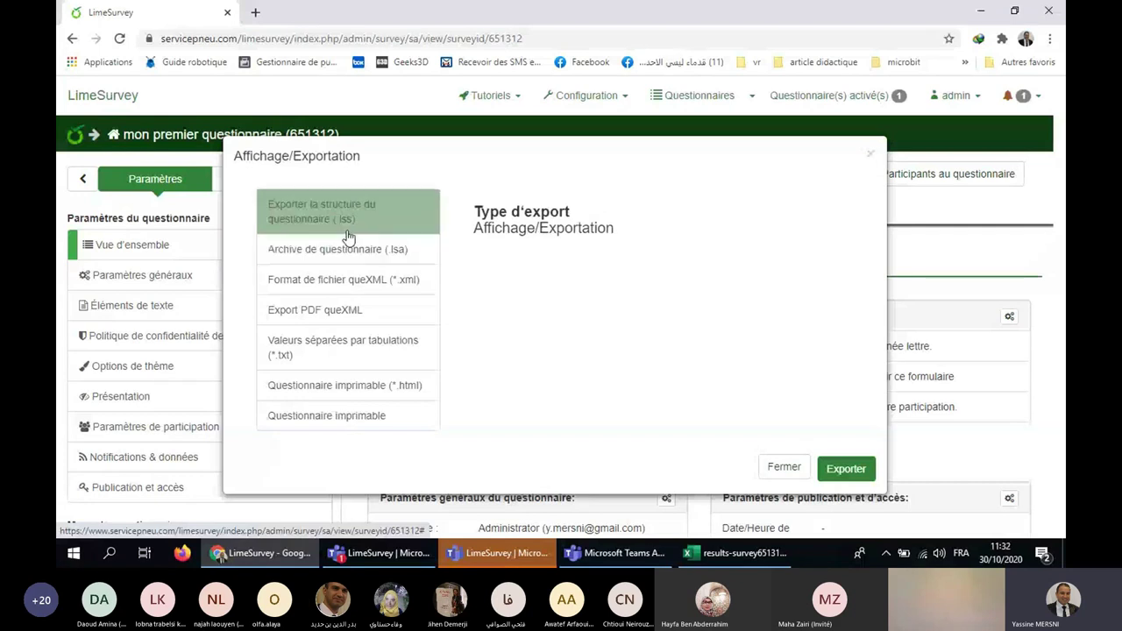
left_click(363, 244)
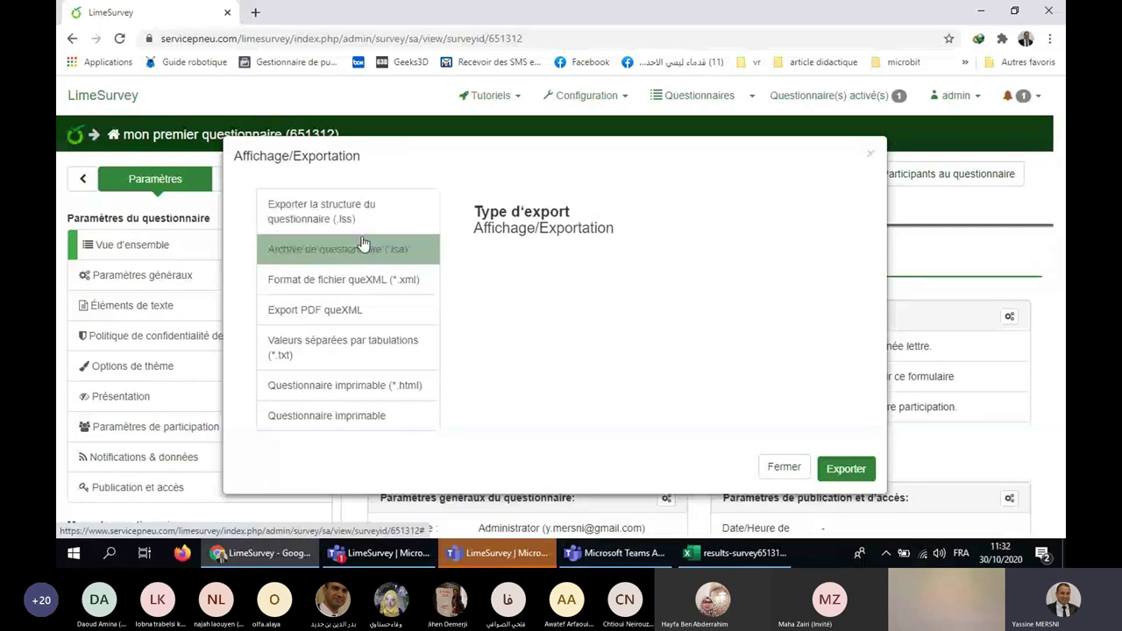
left_click(375, 225)
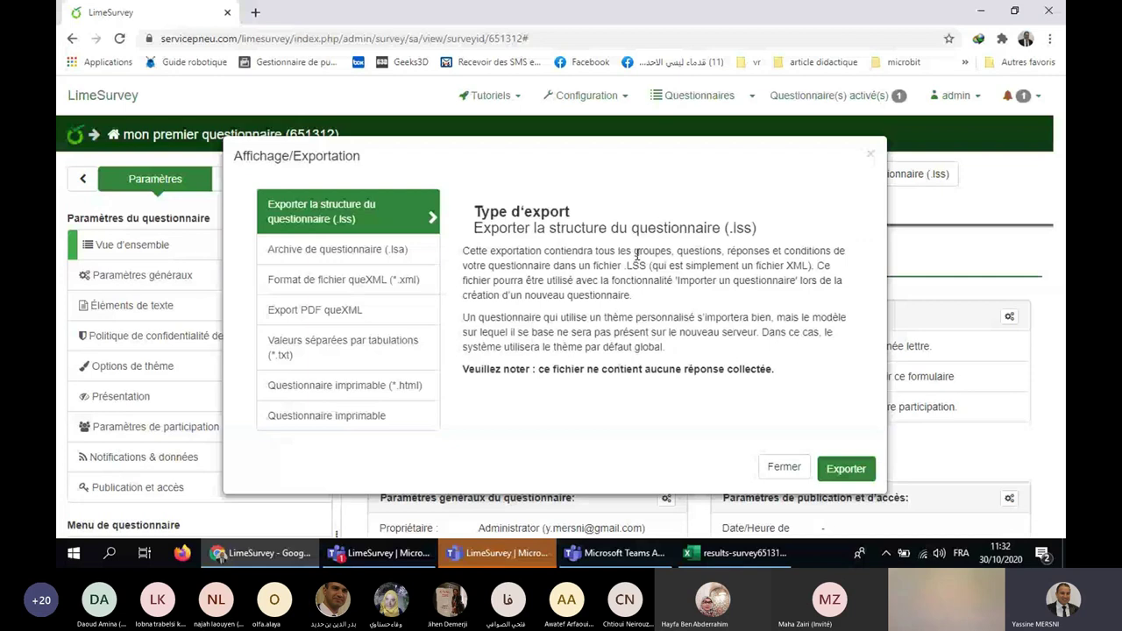
Export the survey structure and save limesurvey_survey_651312.lss to the desktop.
key("Escape")
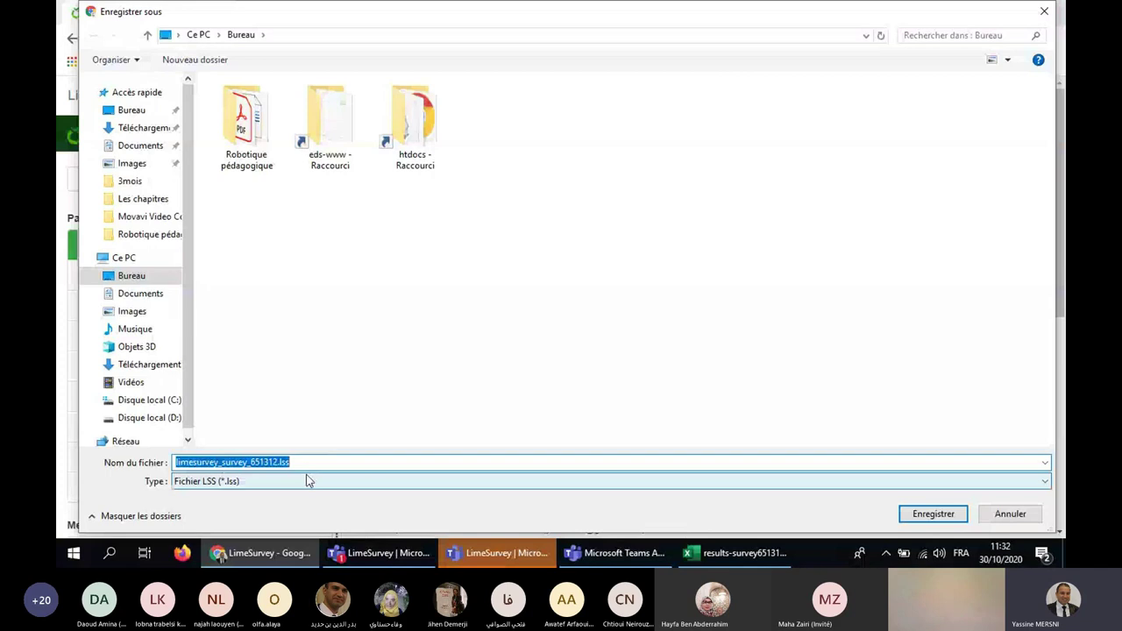
key("Return")
key("super+d")
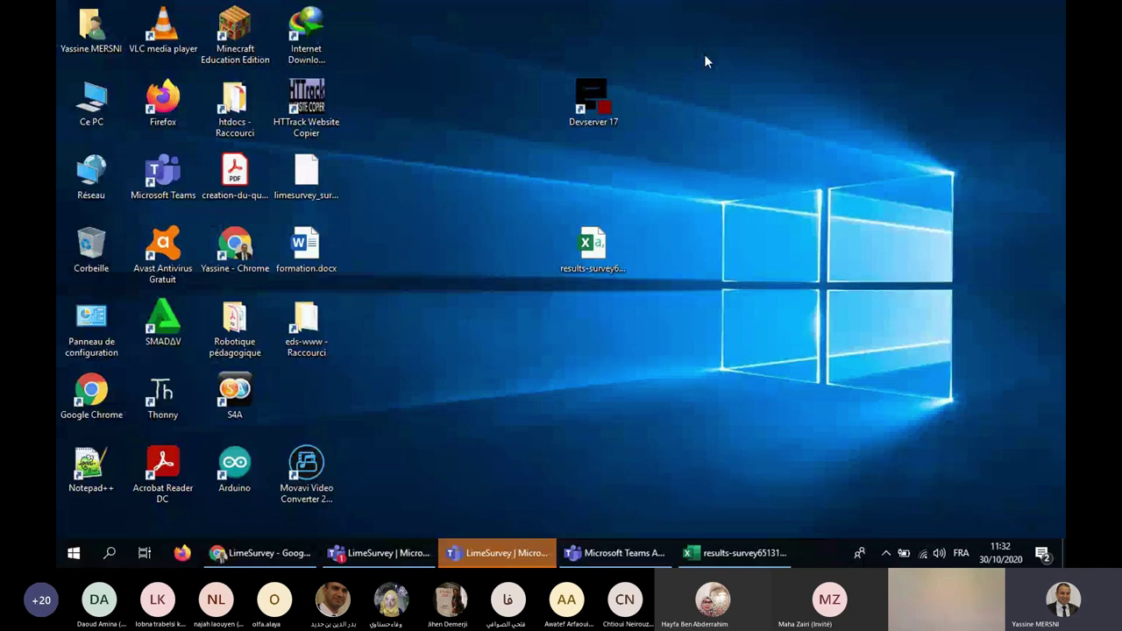
Move the limesurvey_survey_651312.lss icon to mid-desktop and bring the LimeSurvey home page back.
left_click_drag(306, 171, 737, 250)
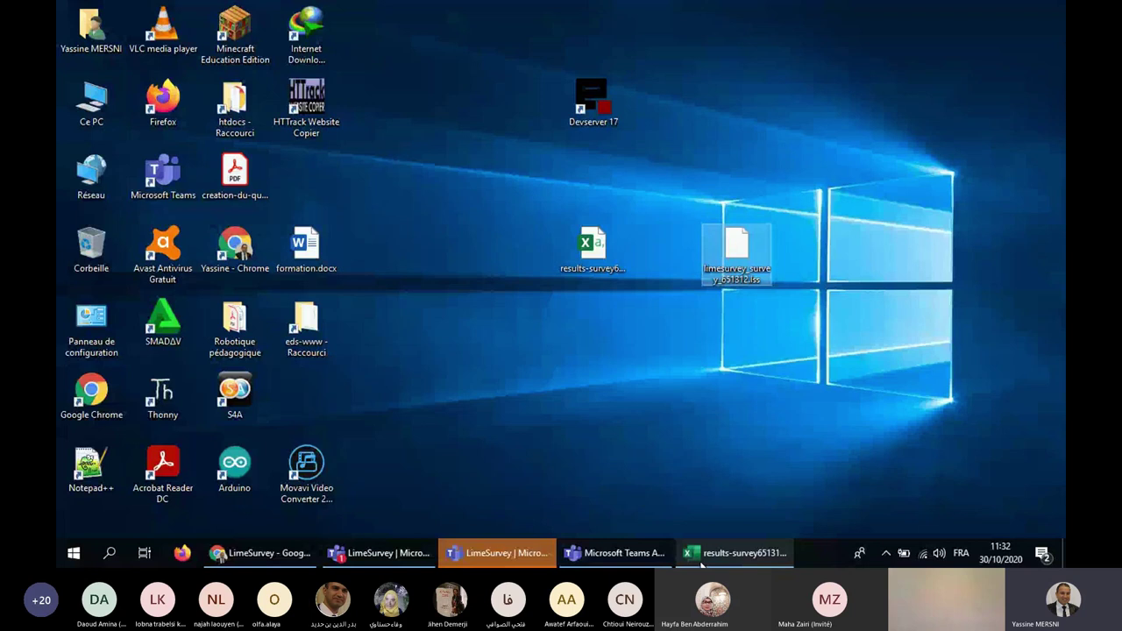
left_click(261, 553)
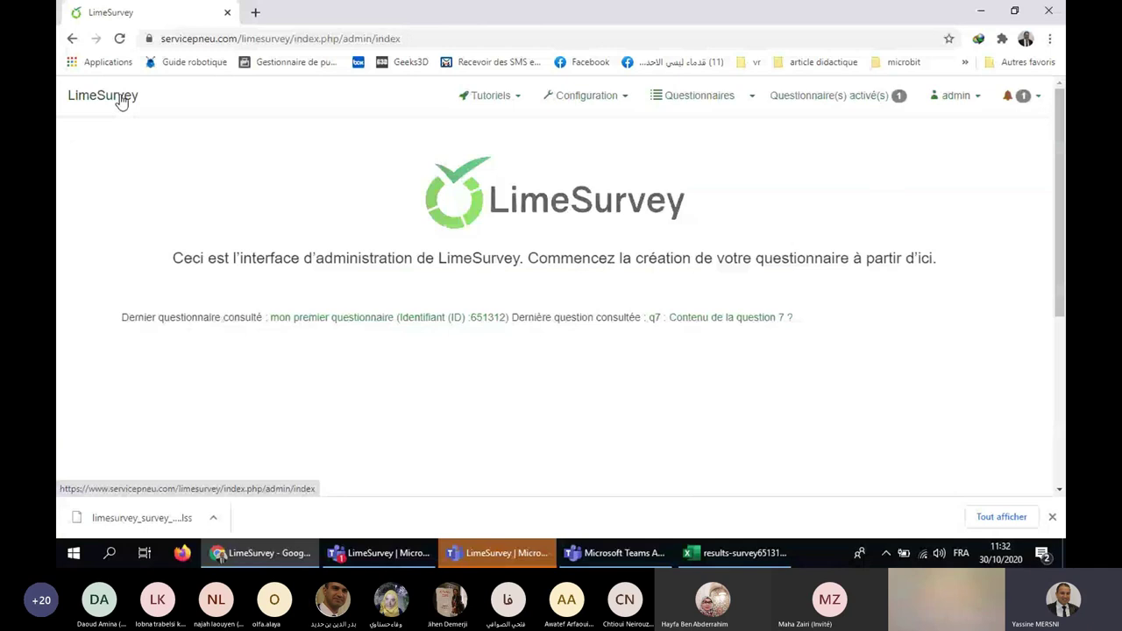
From the dashboard, open the 'Créer, importer ou copier un questionnaire' page via Créer un questionnaire.
scroll(285, 354, "down", 1)
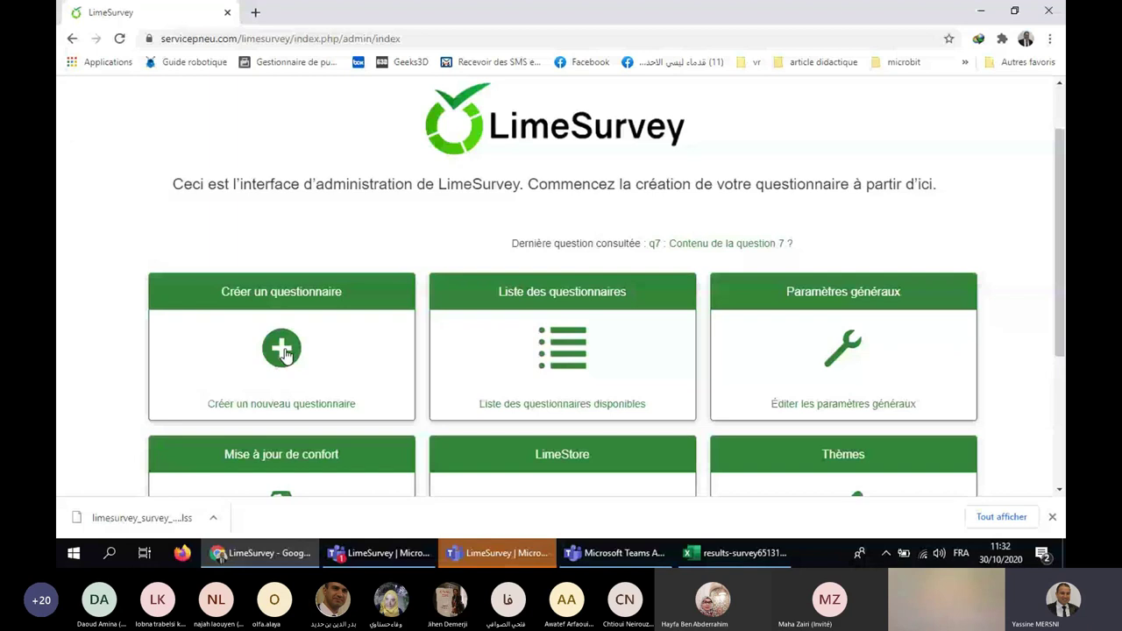
left_click(283, 352)
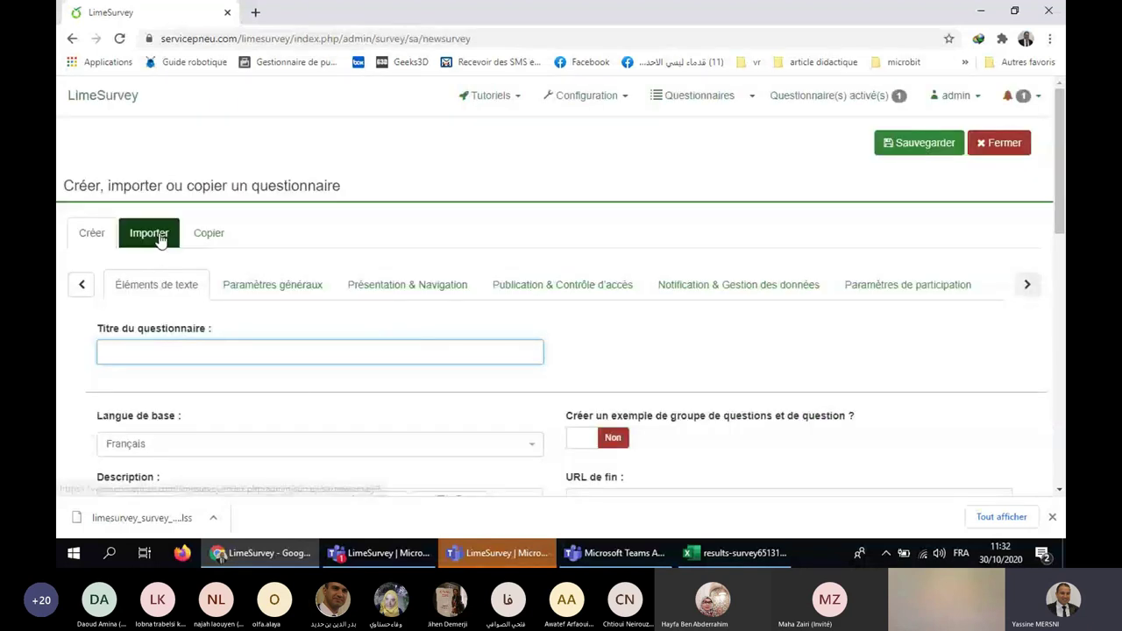
Switch to the import tab, then minimize Chrome to reveal the .lss and CSV files on the desktop.
left_click(160, 240)
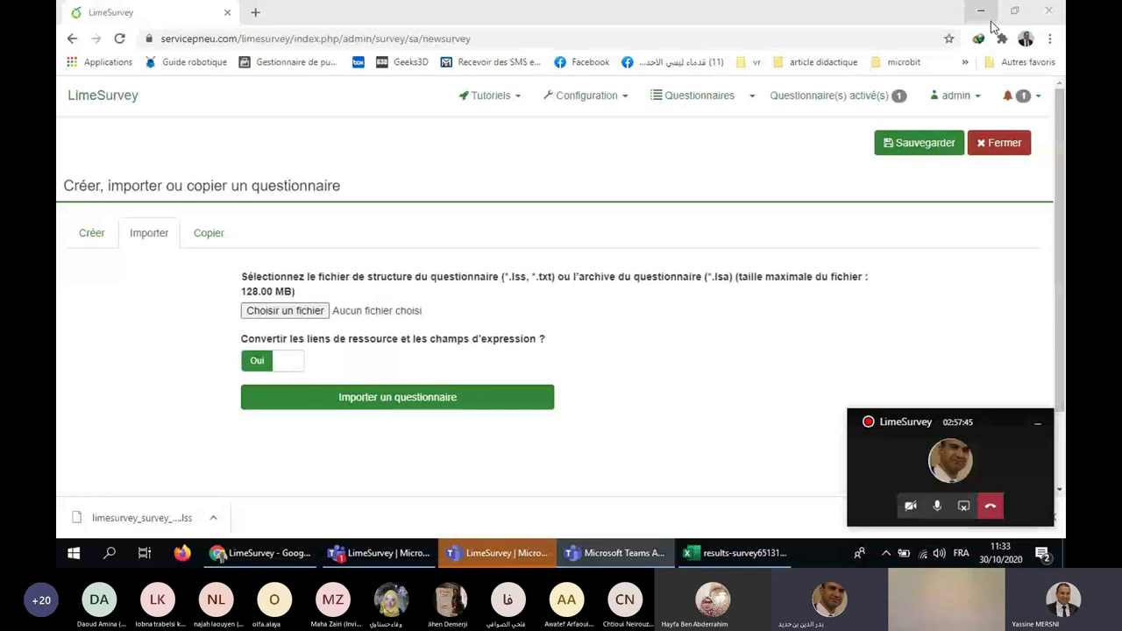
left_click(992, 22)
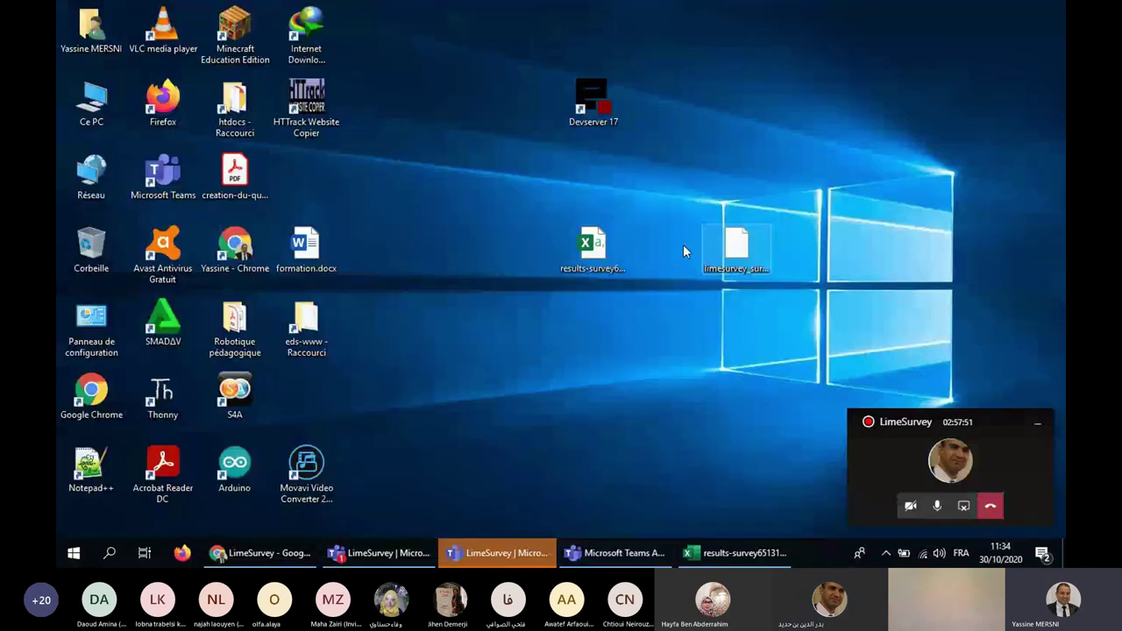